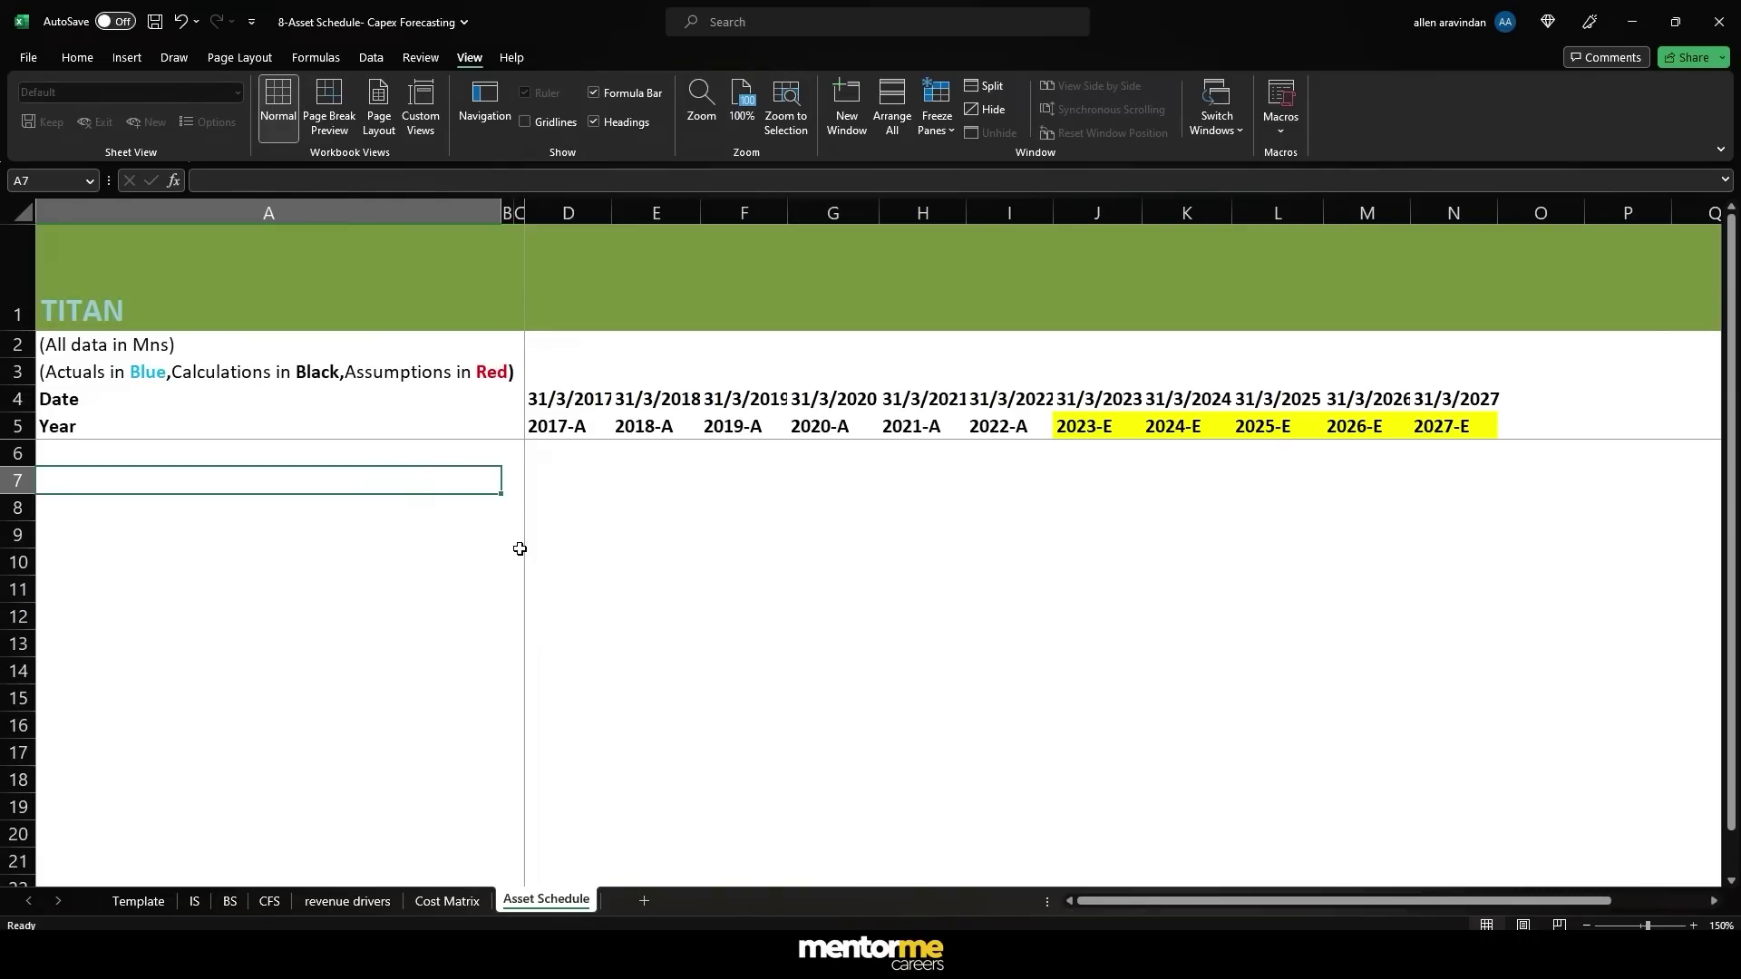
left_click(229, 900)
scroll(526, 587, "up", 5)
scroll(526, 588, "up", 9)
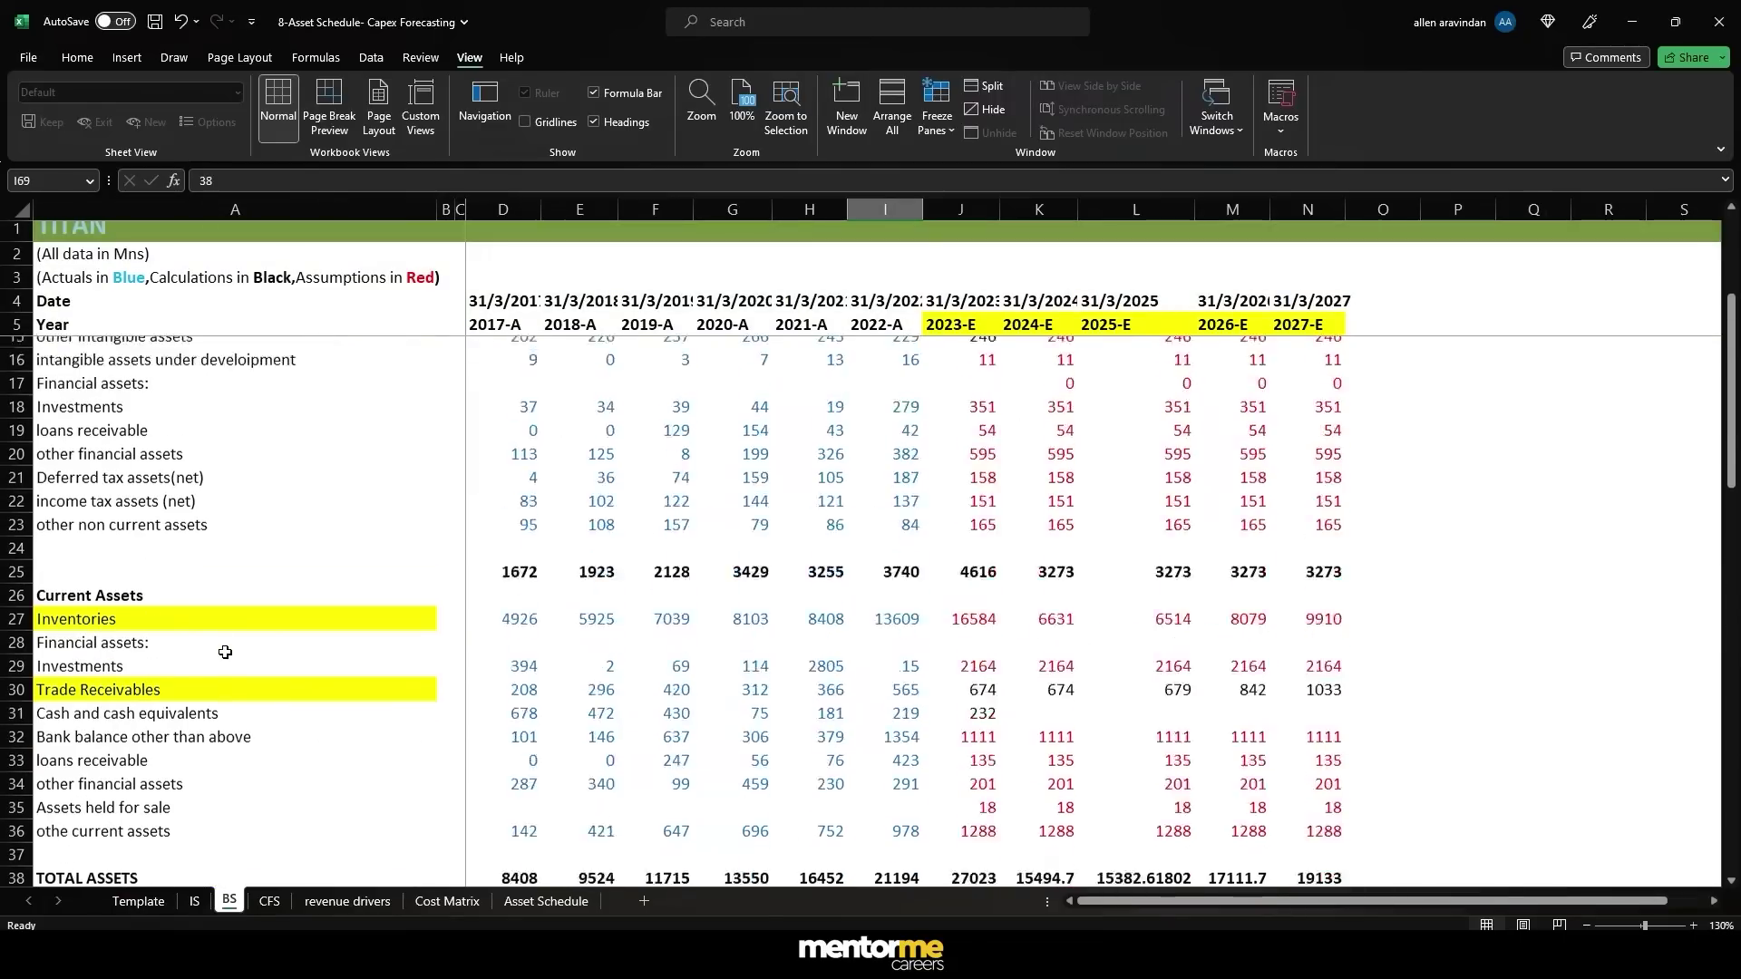
left_click(112, 439)
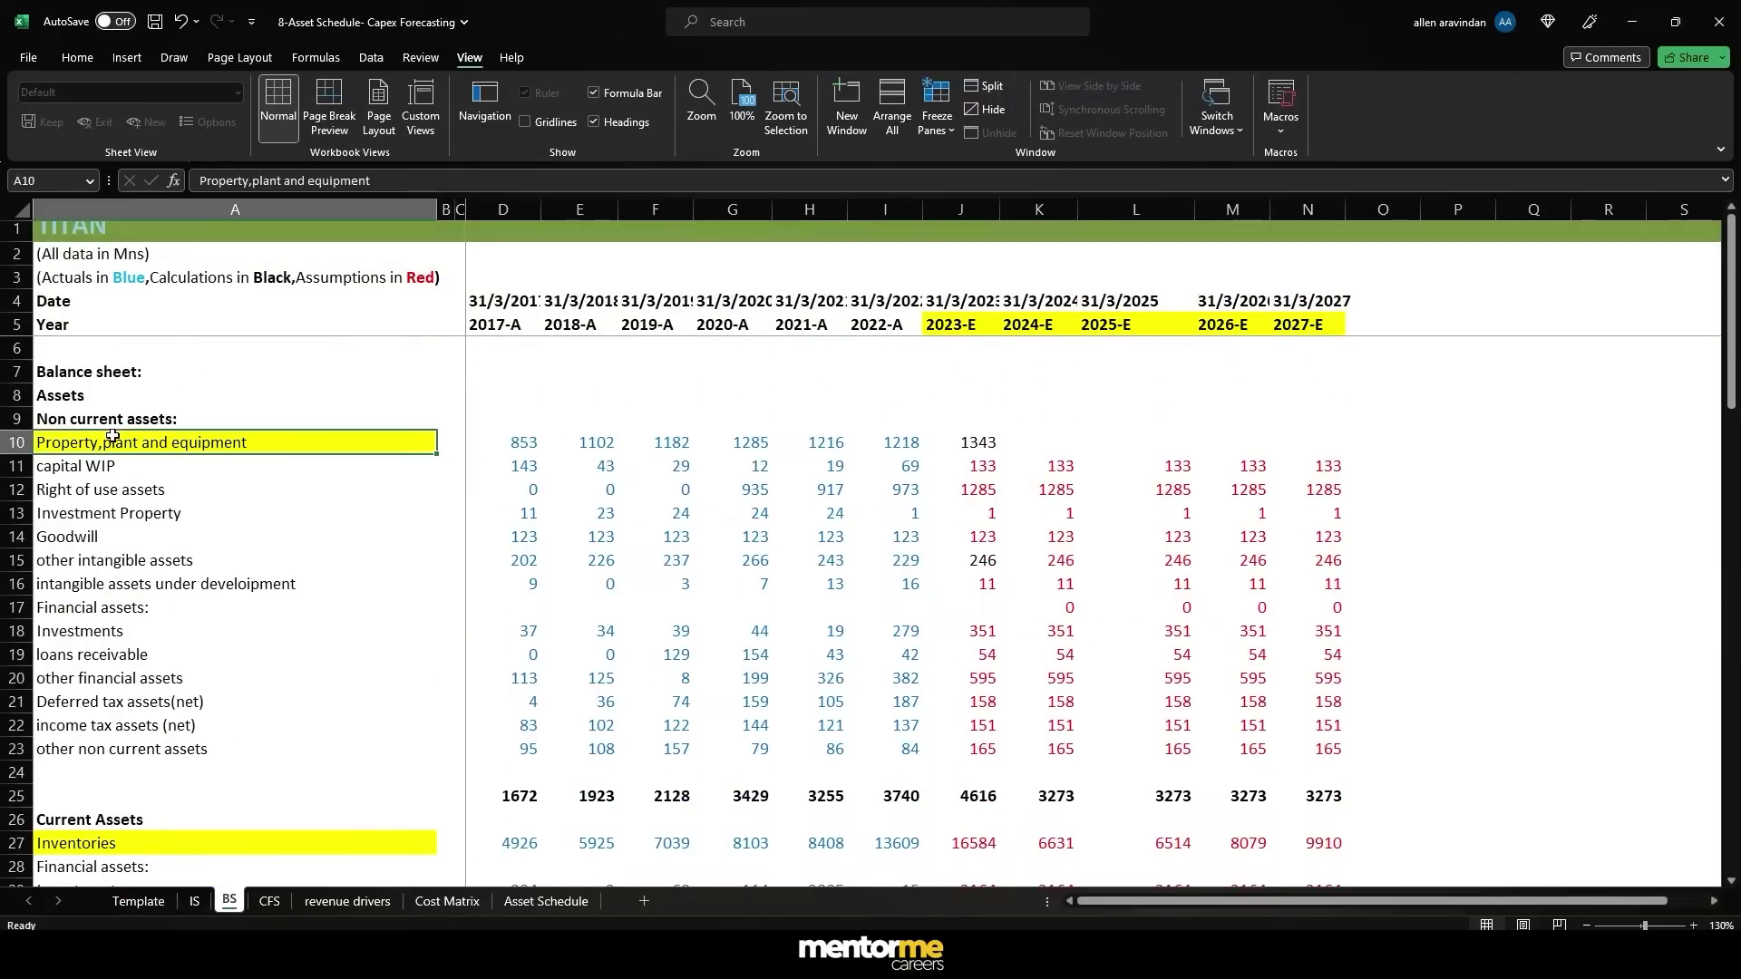
scroll(241, 453, "down", 16)
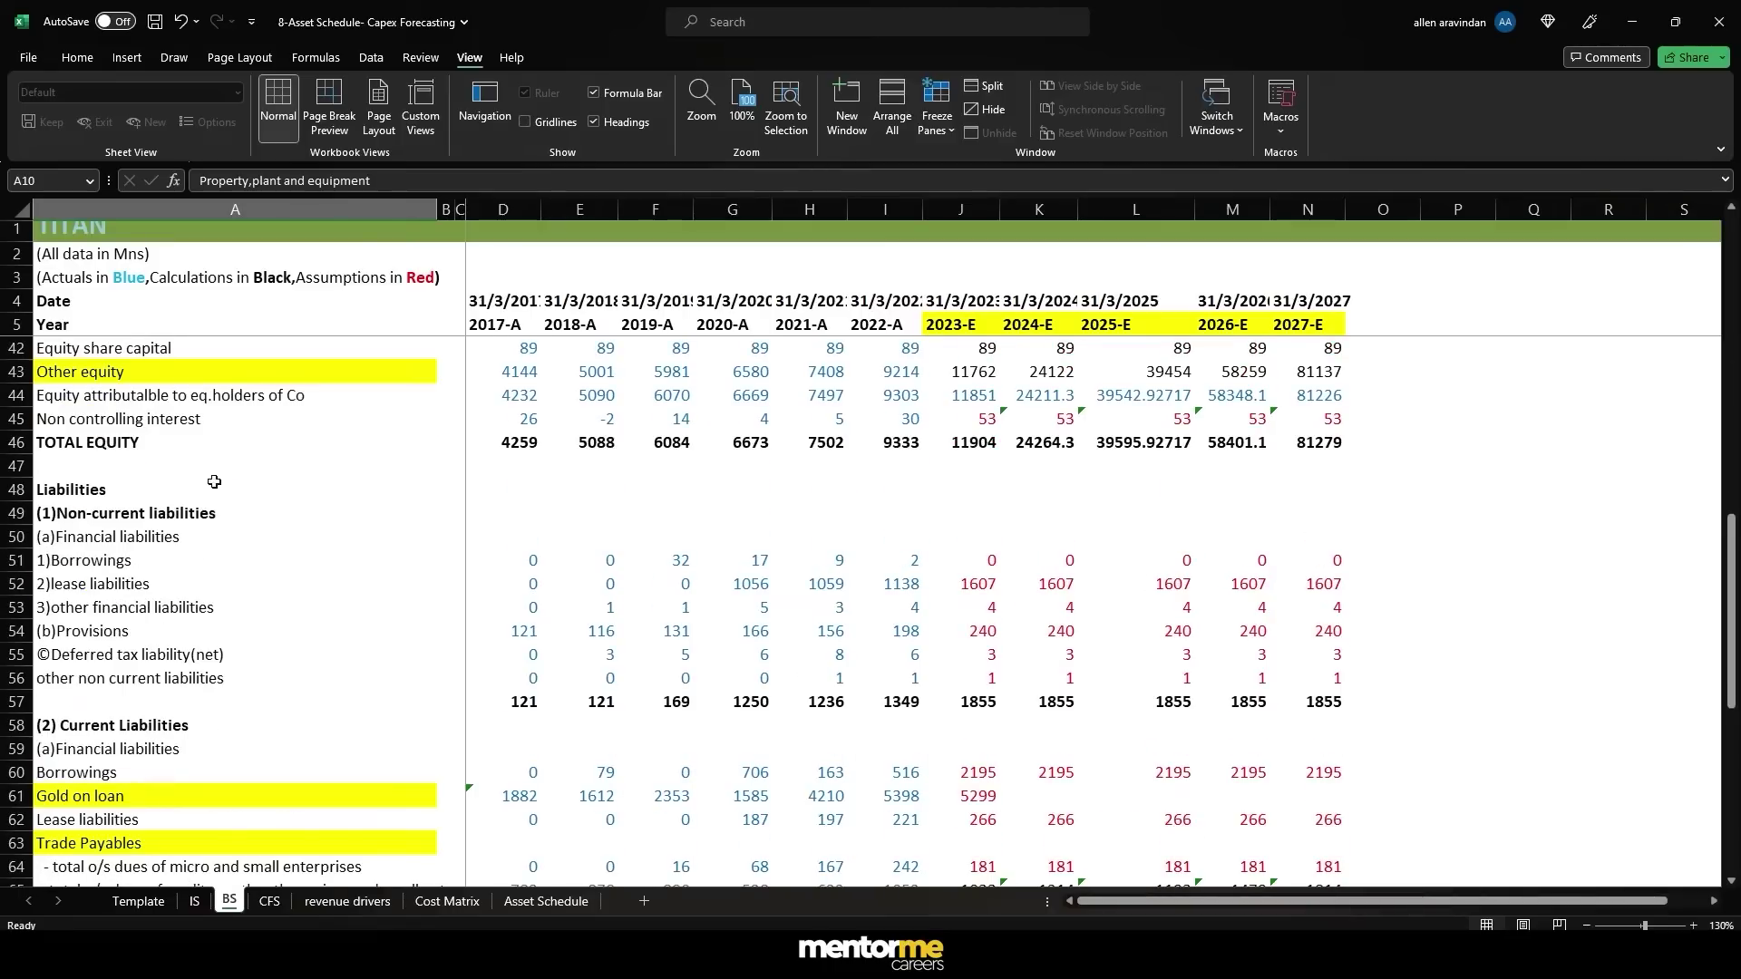
left_click(107, 522)
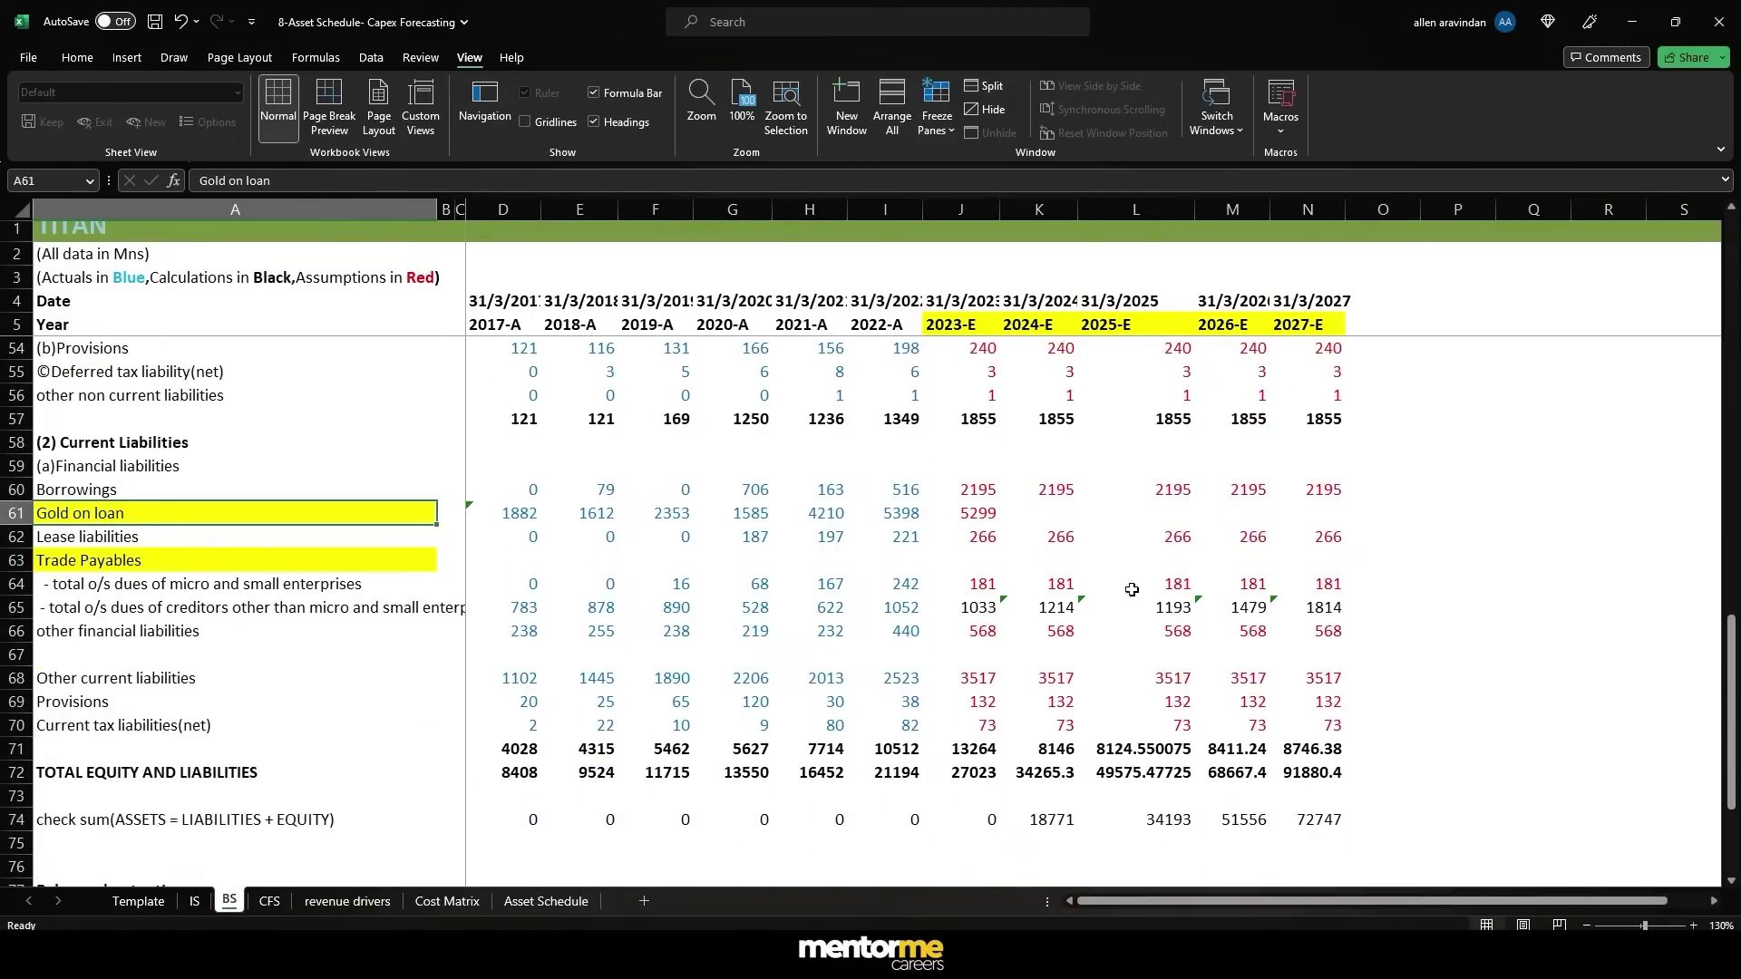
scroll(1091, 603, "up", 3)
scroll(912, 488, "up", 1)
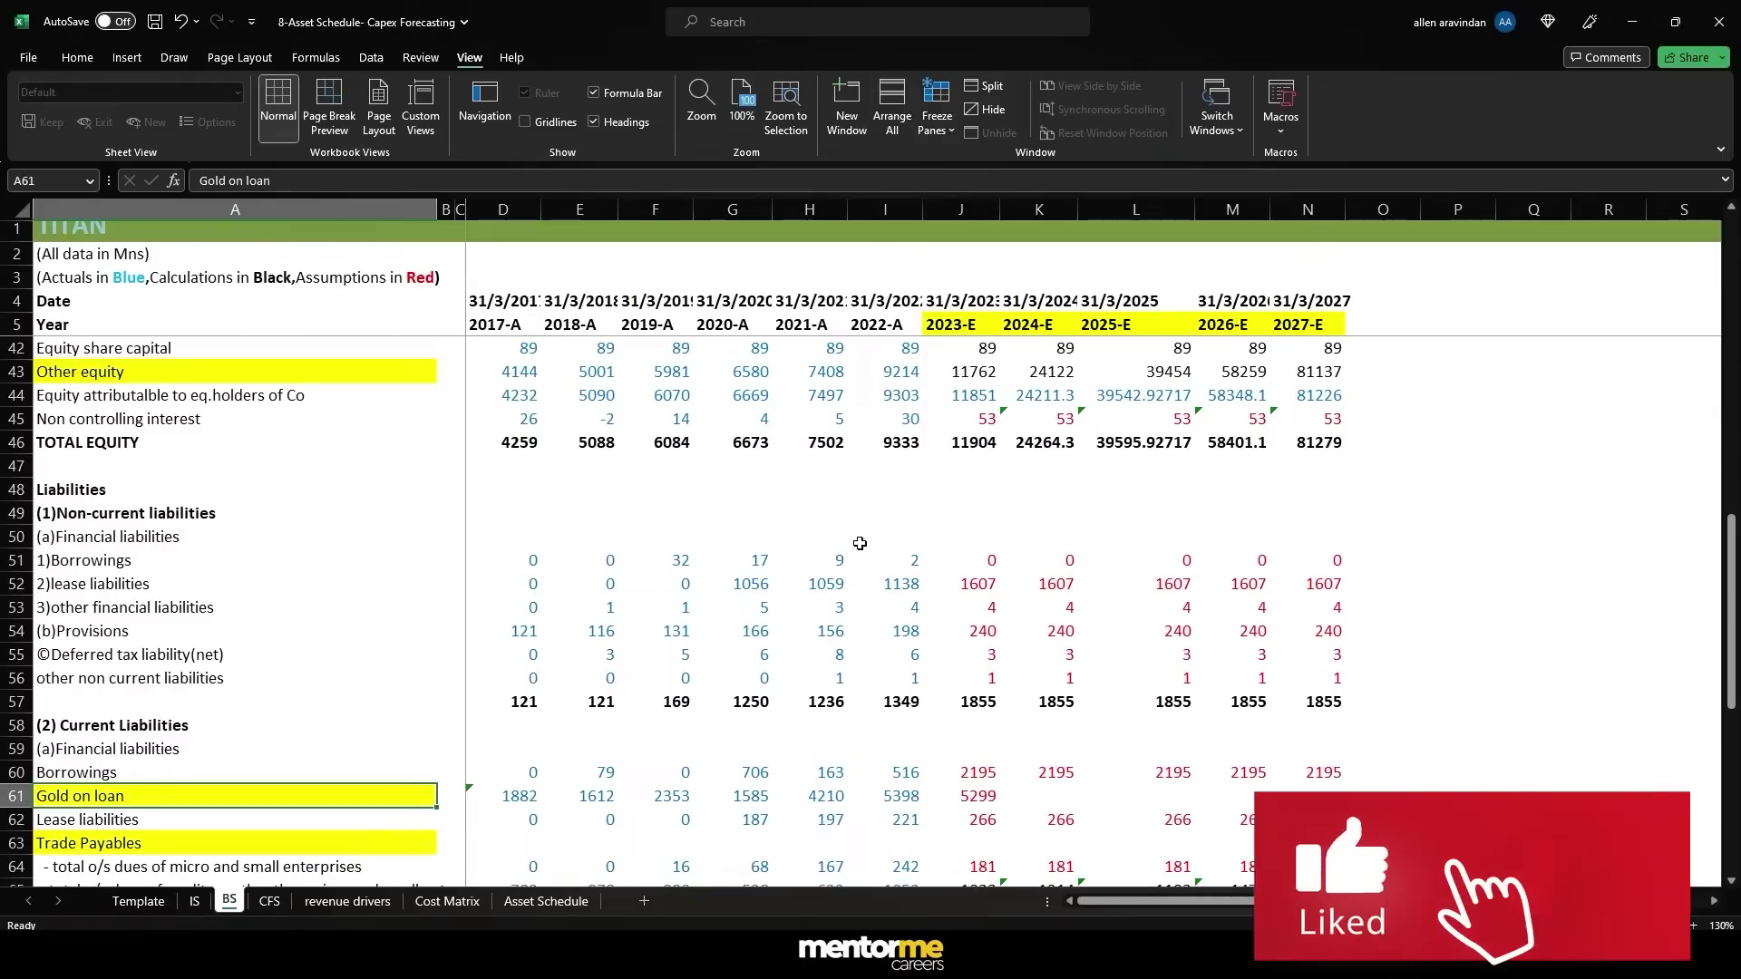
scroll(372, 596, "up", 11)
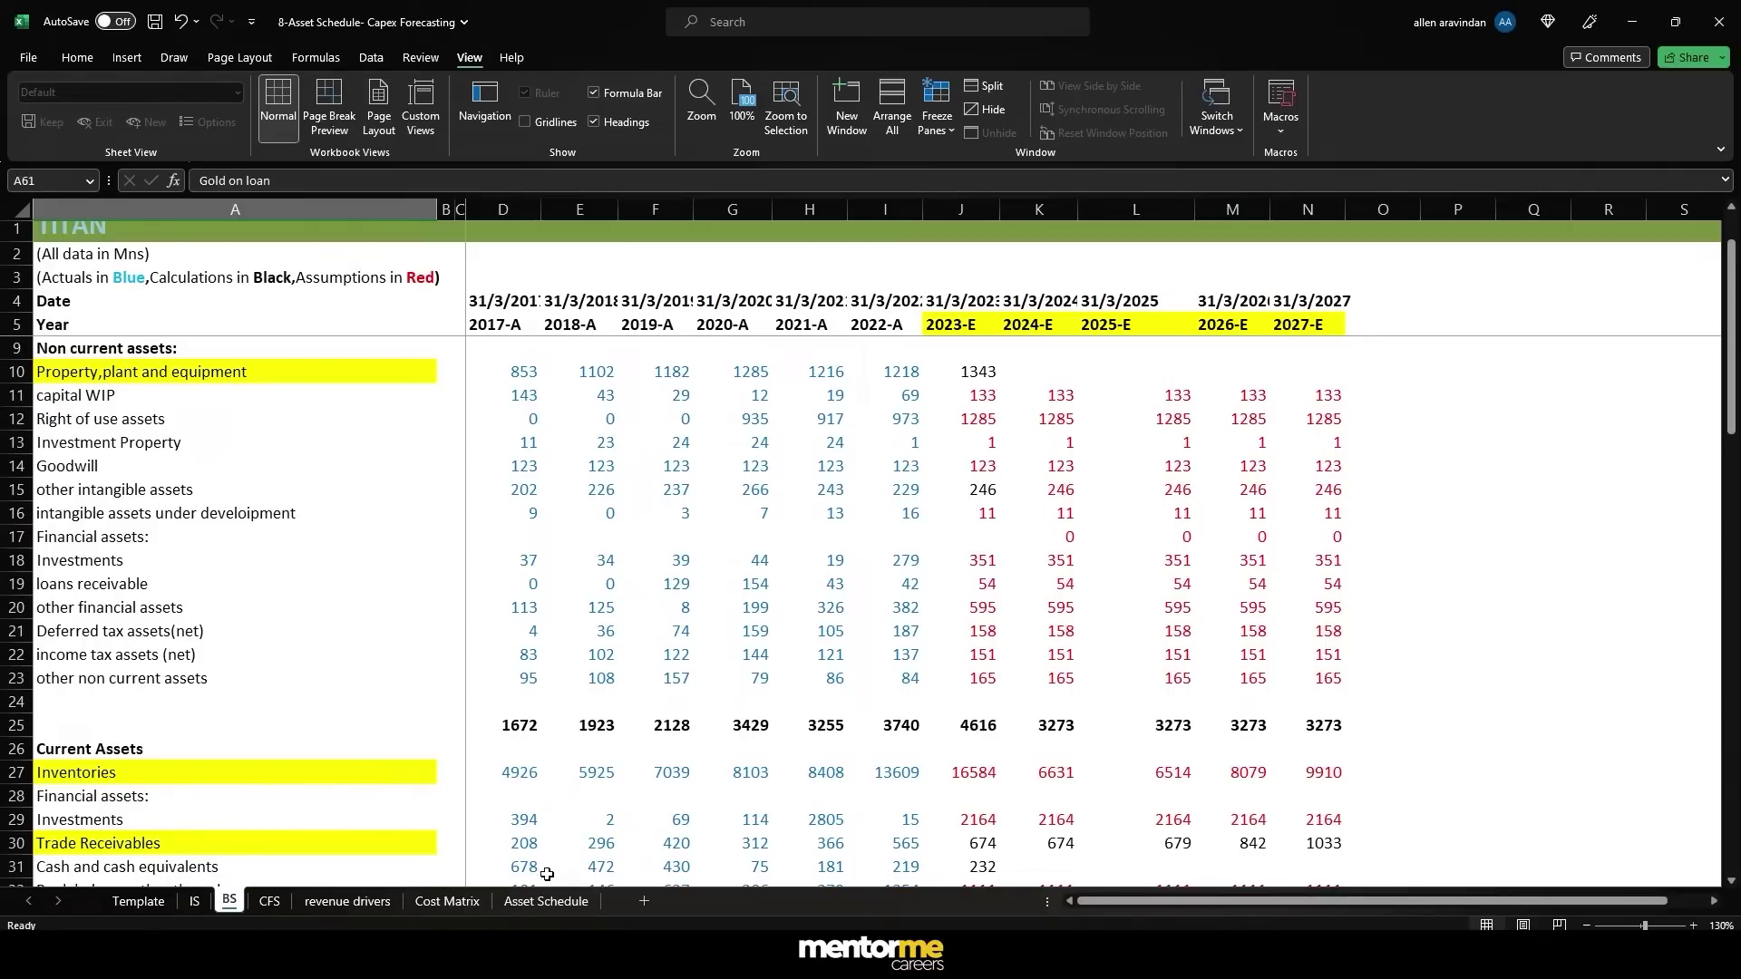
- Label cell A7 of the Asset Schedule 'Revenue'
left_click(508, 904)
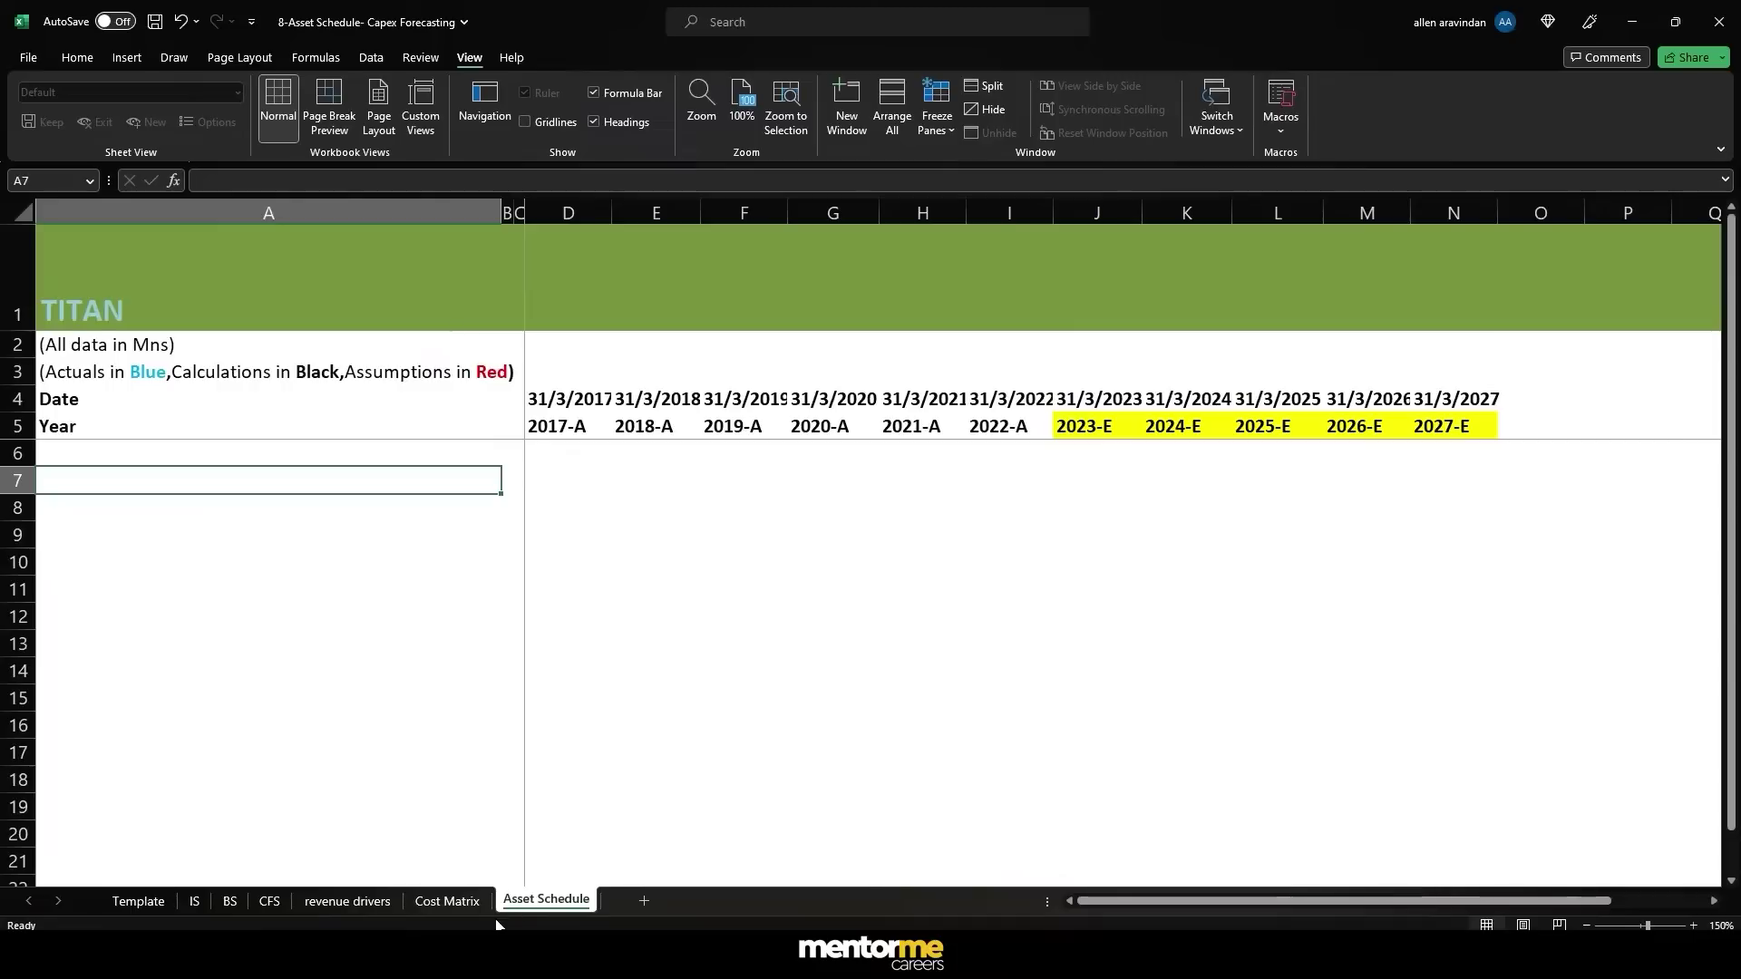
key("Right")
key("Left")
type("Reven")
key("Right")
key("Right")
key("Right")
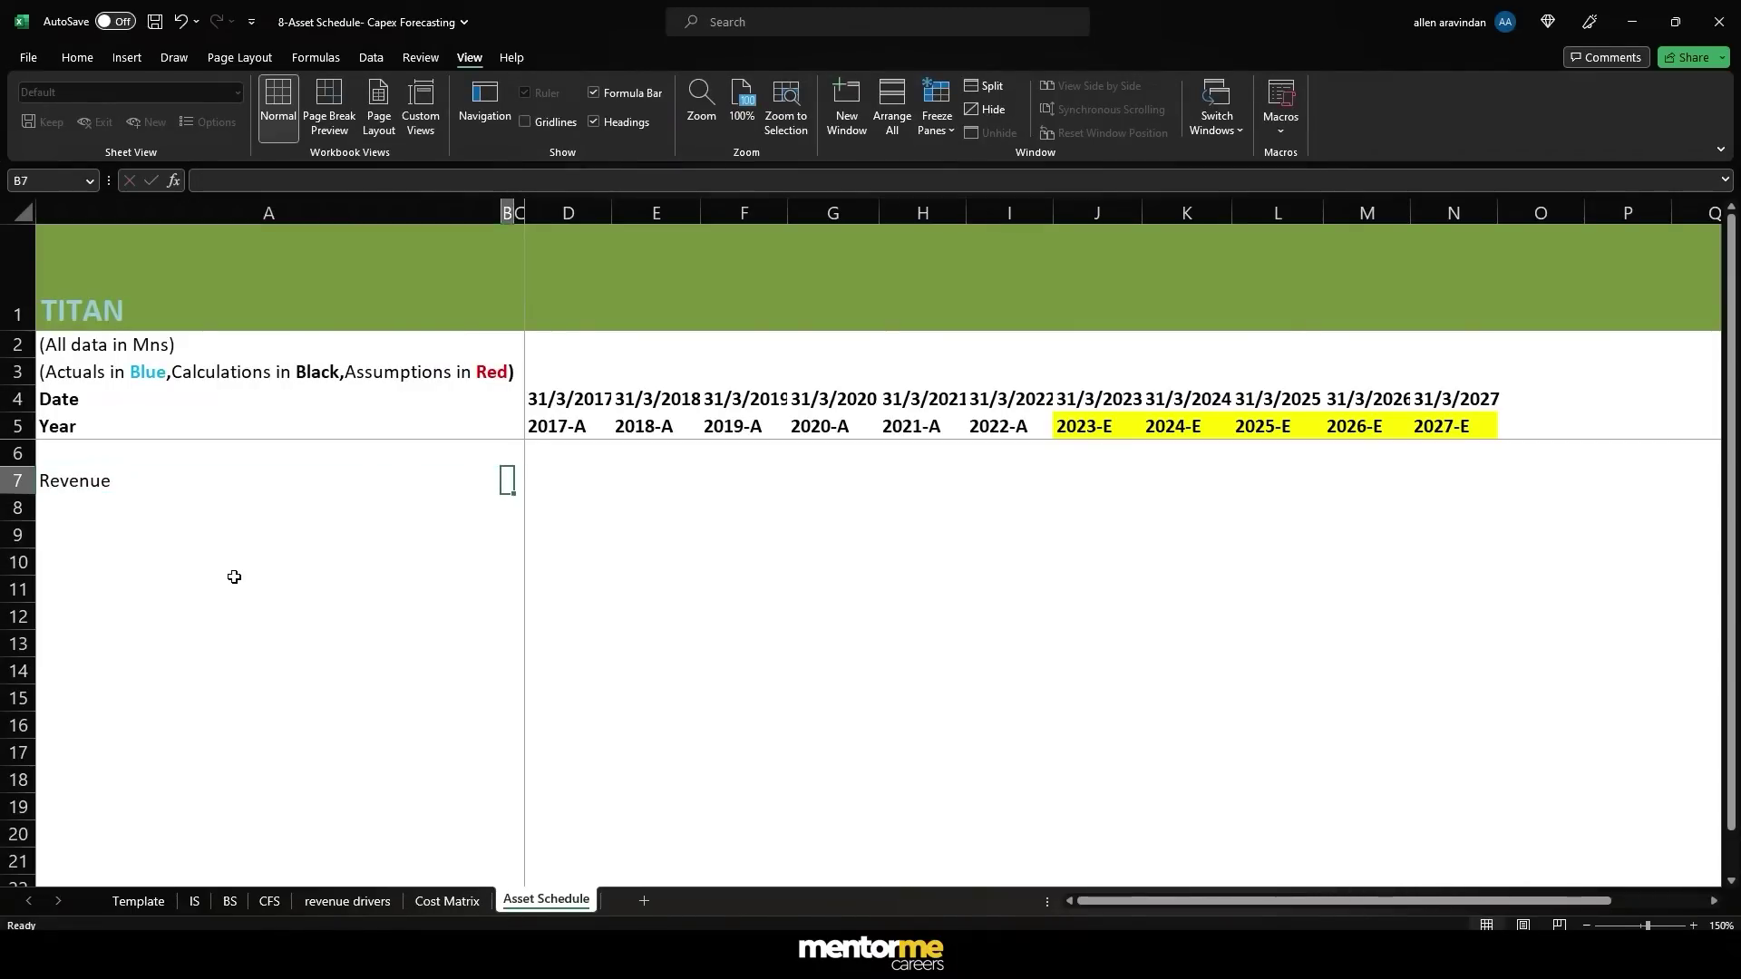
- Link D7 to =IS!D7 and fill it across to column N (13382 to 75671)
type("=")
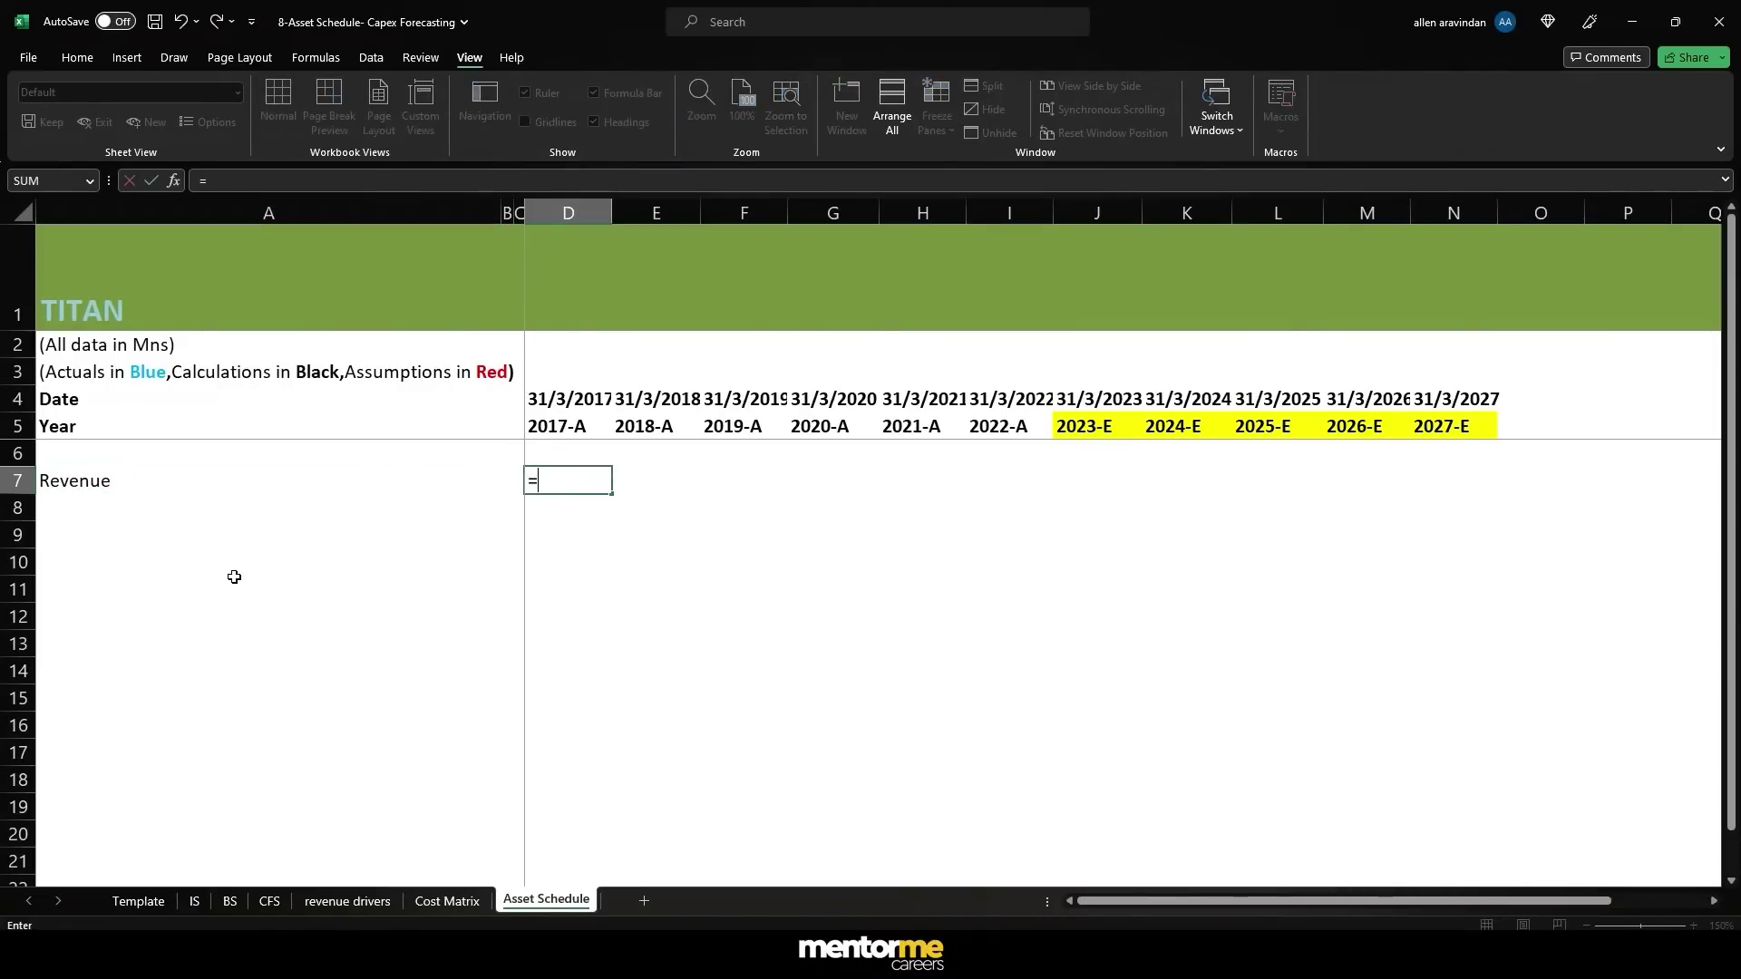
left_click(196, 907)
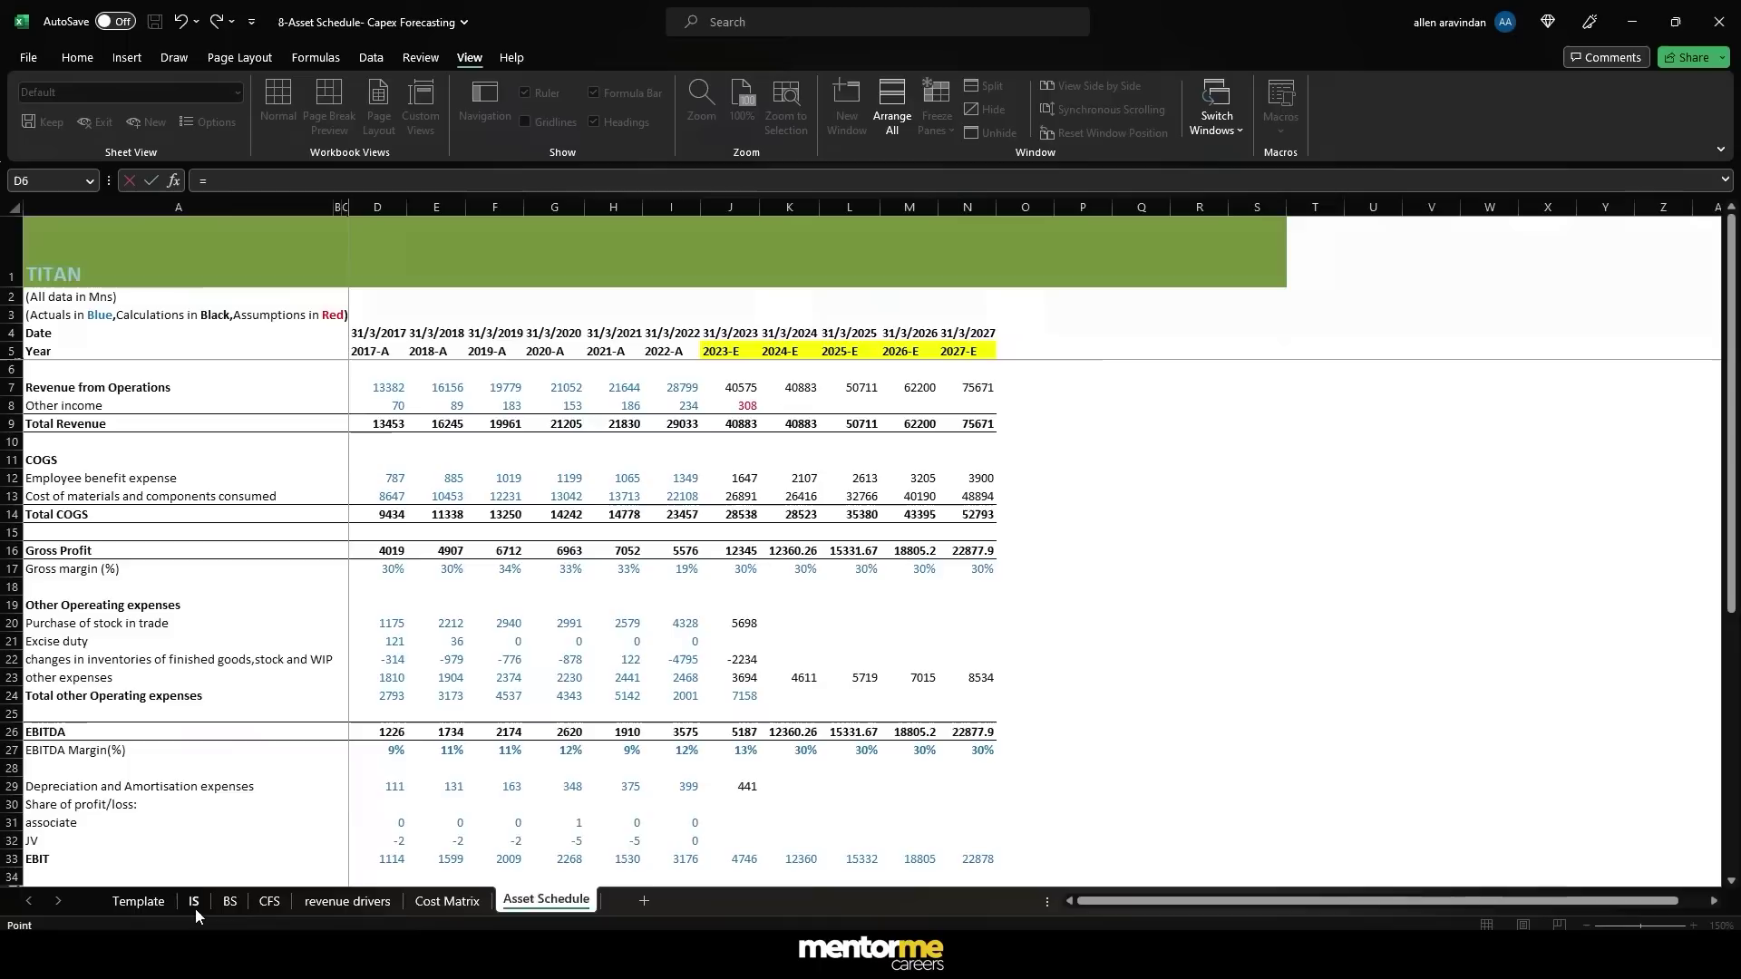
left_click(373, 397)
key("Return")
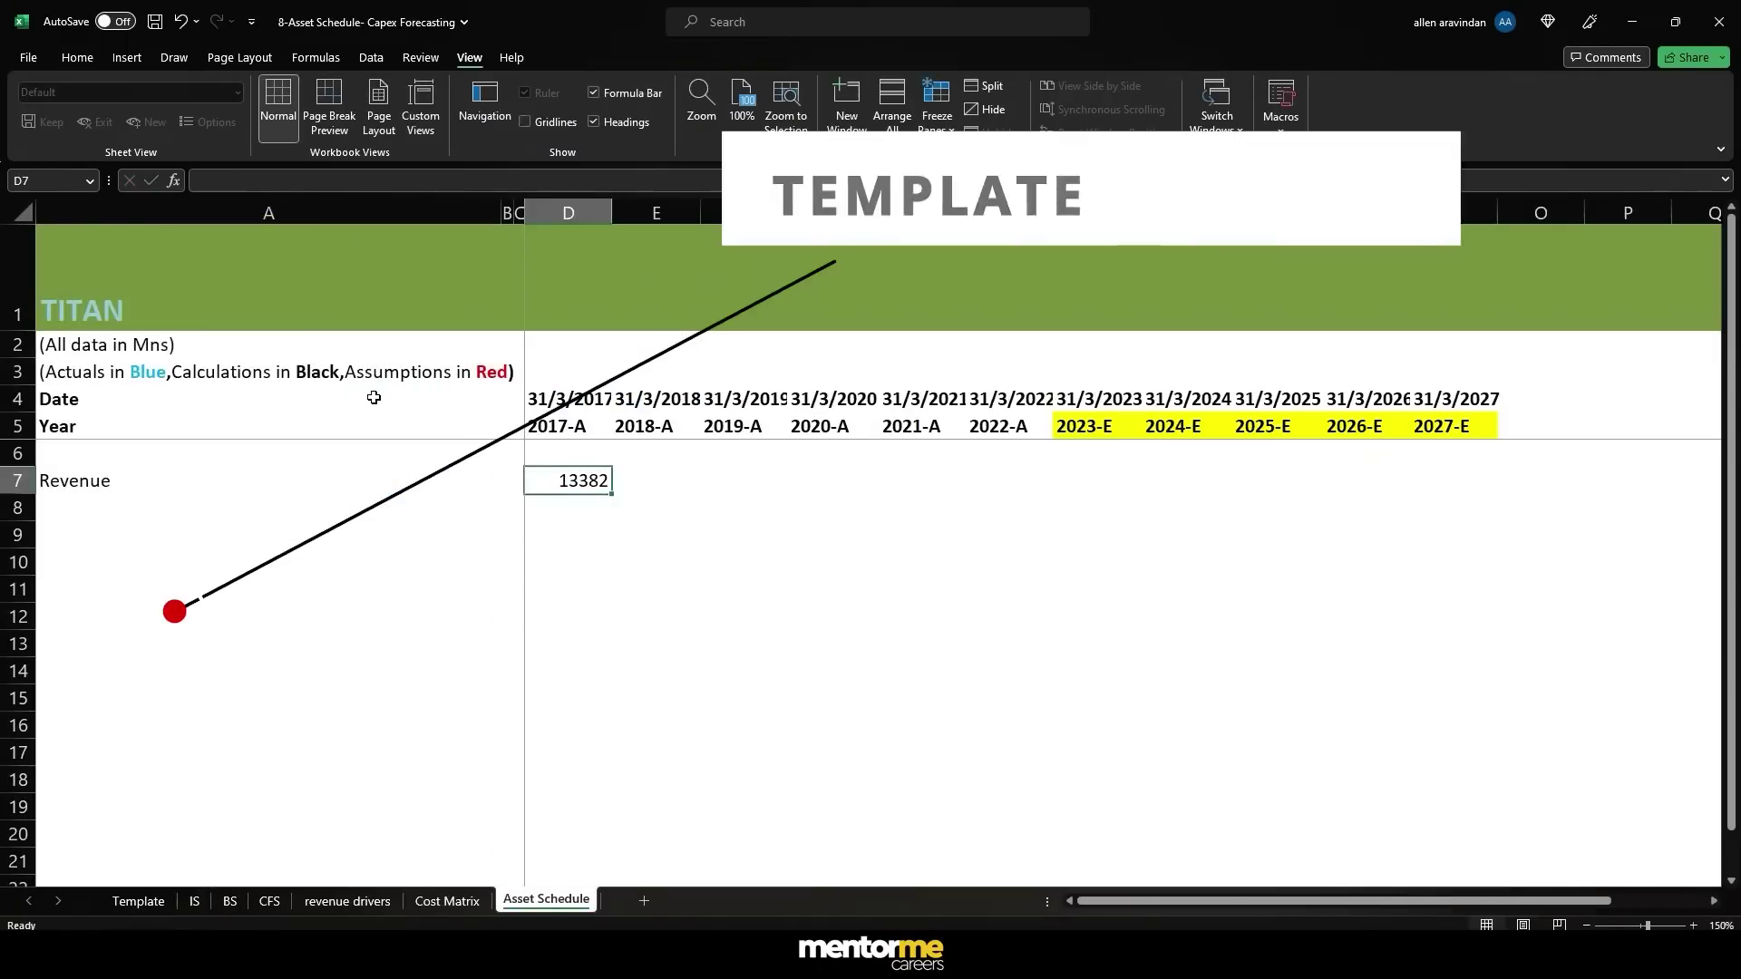
key("ctrl+c")
key("shift+Right")
key("shift+Right")
key("shift+Right")
key("shift+Right")
key("shift+Right")
key("shift+Right")
key("shift+Right")
key("shift+Right")
key("shift+Right")
key("shift+Right")
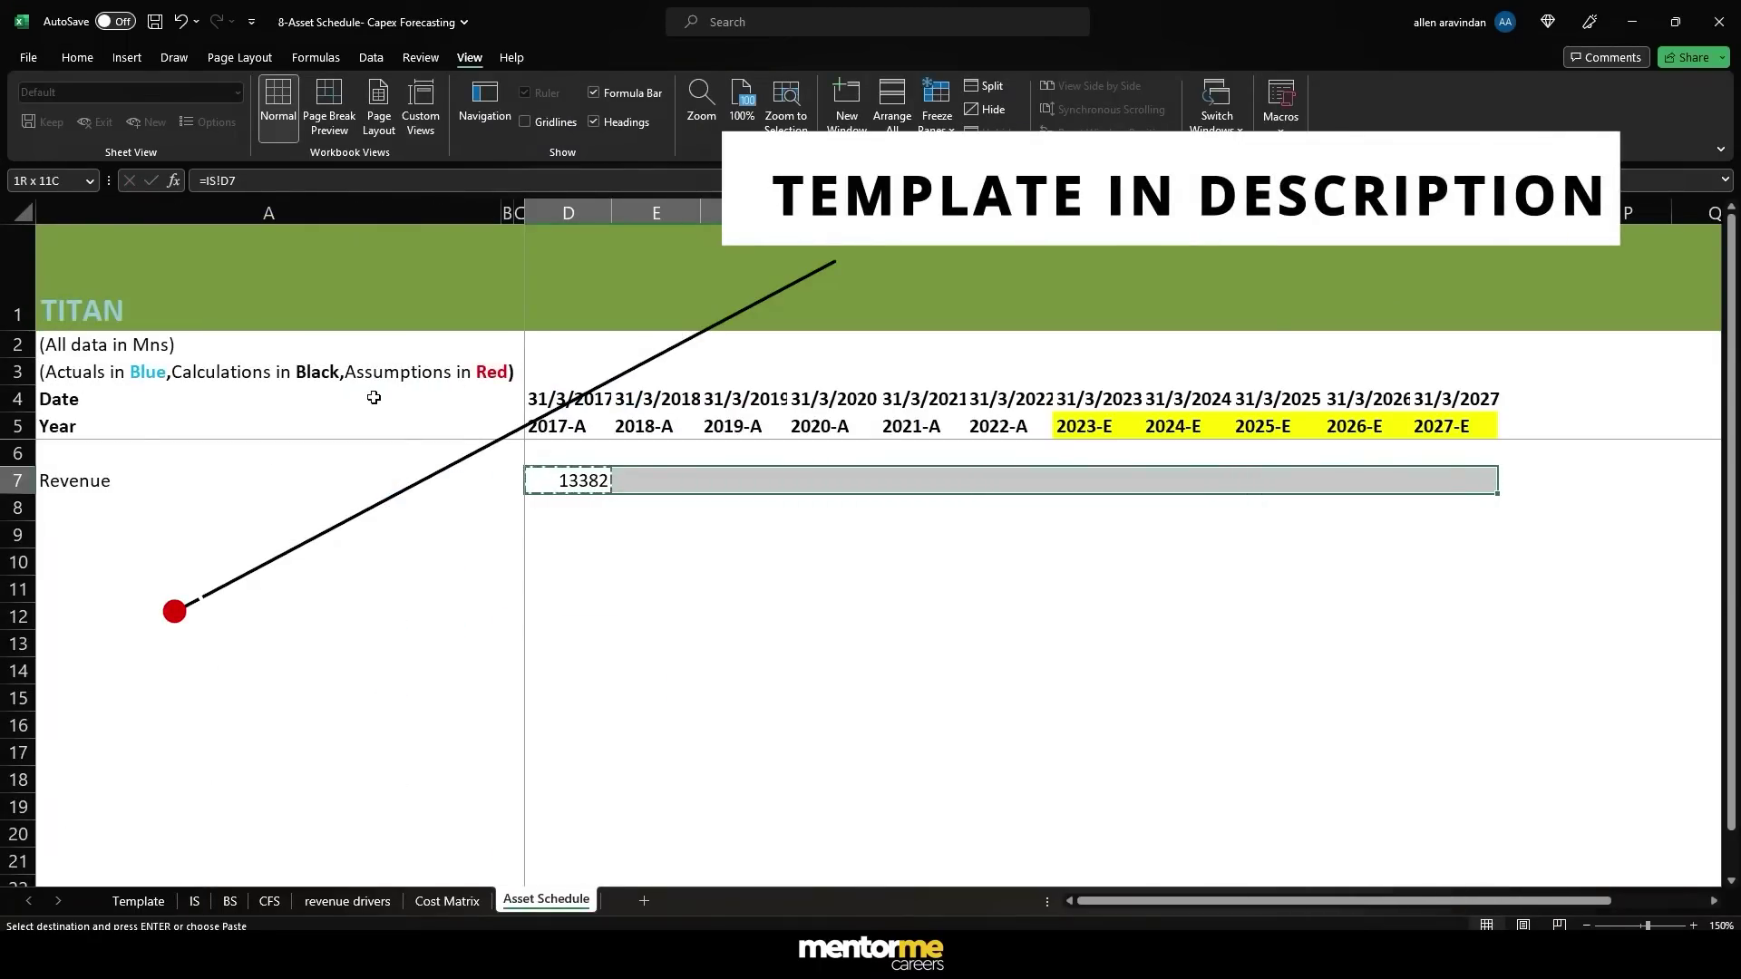
key("ctrl+v")
key("Escape")
left_click(175, 520)
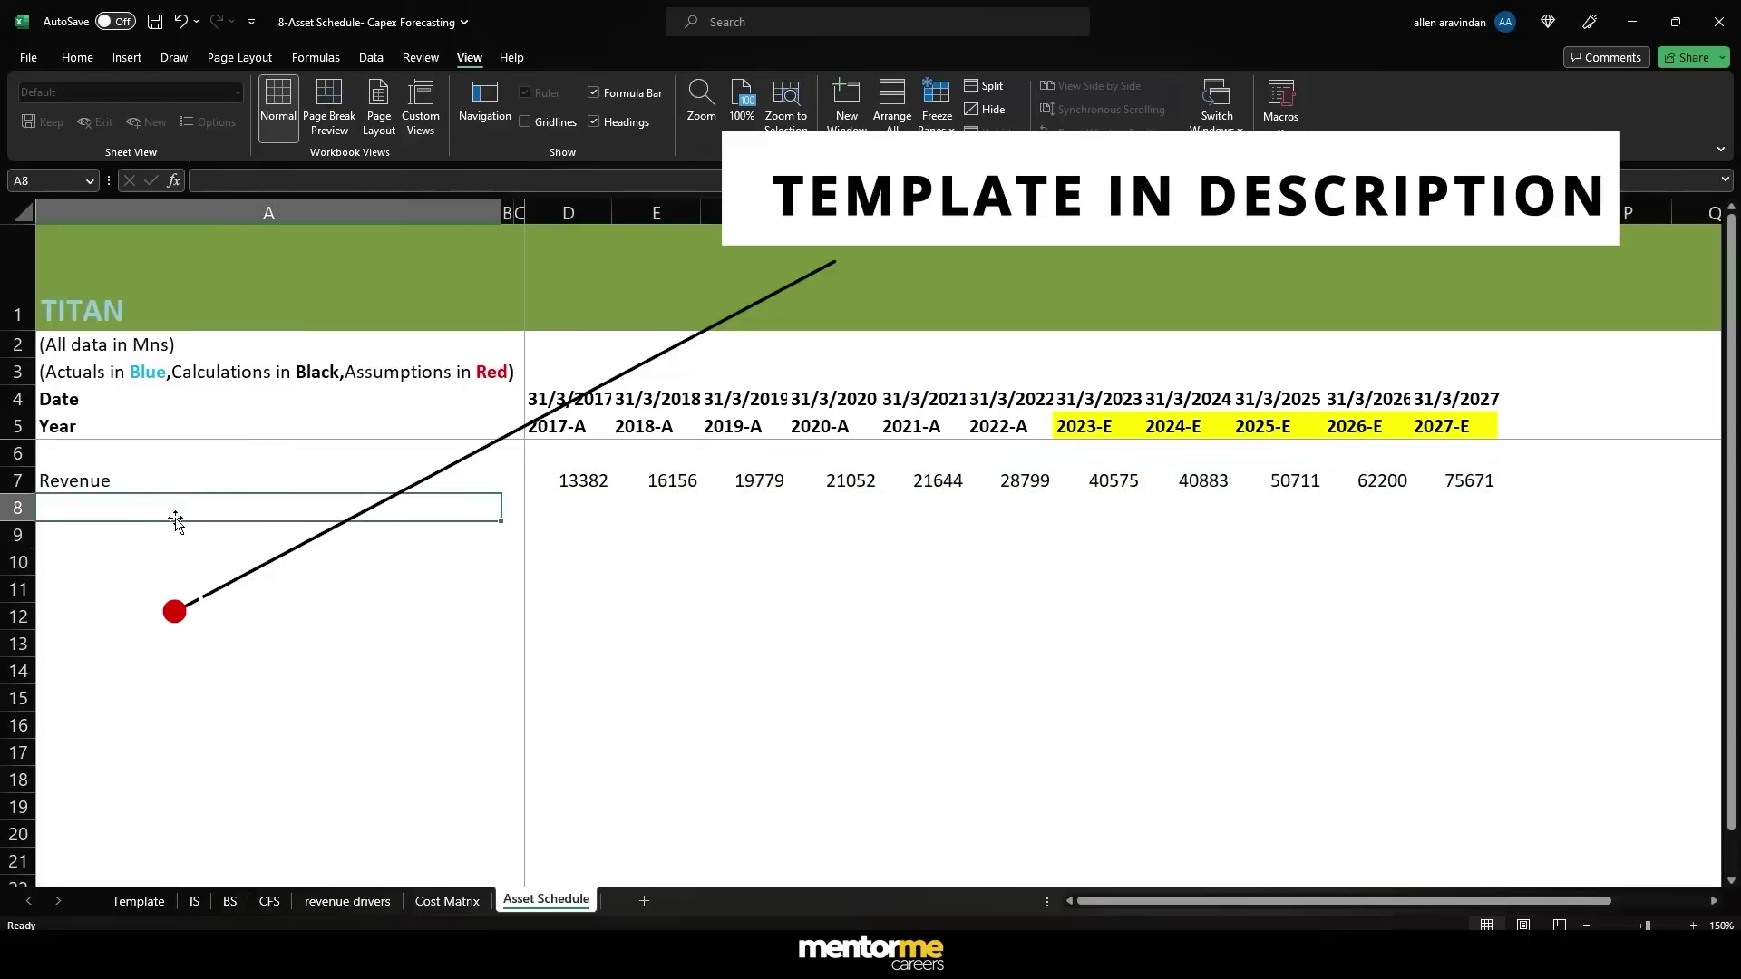
key("Down")
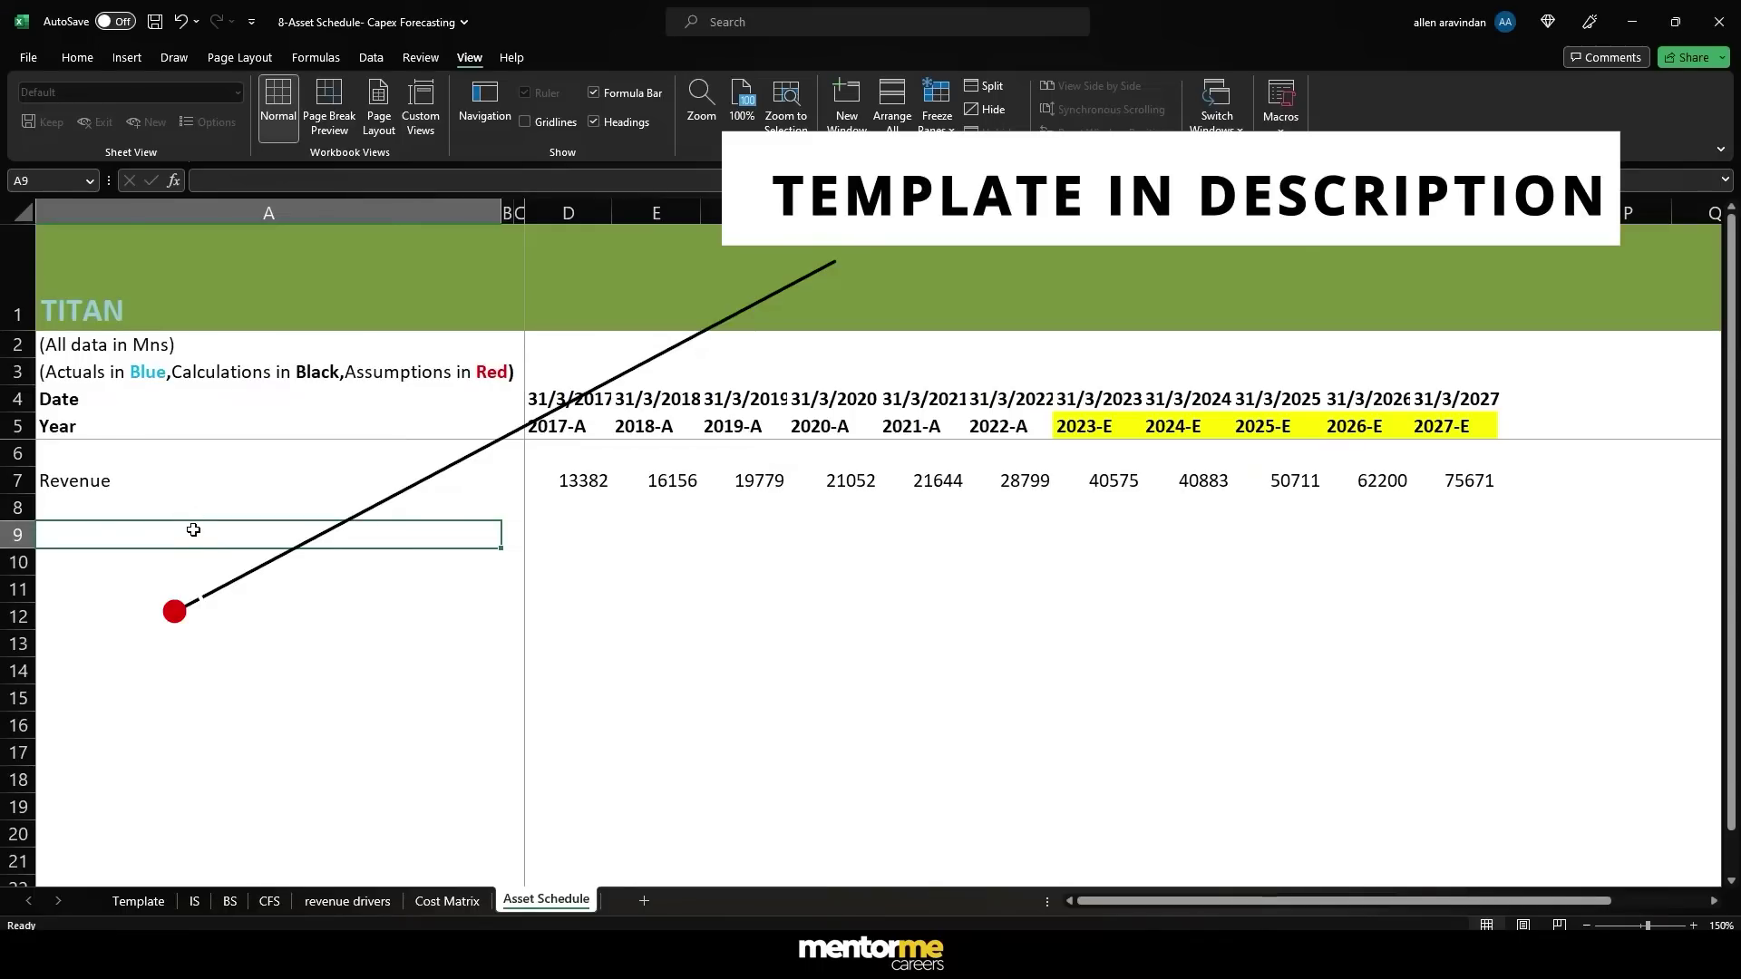
left_click(179, 507)
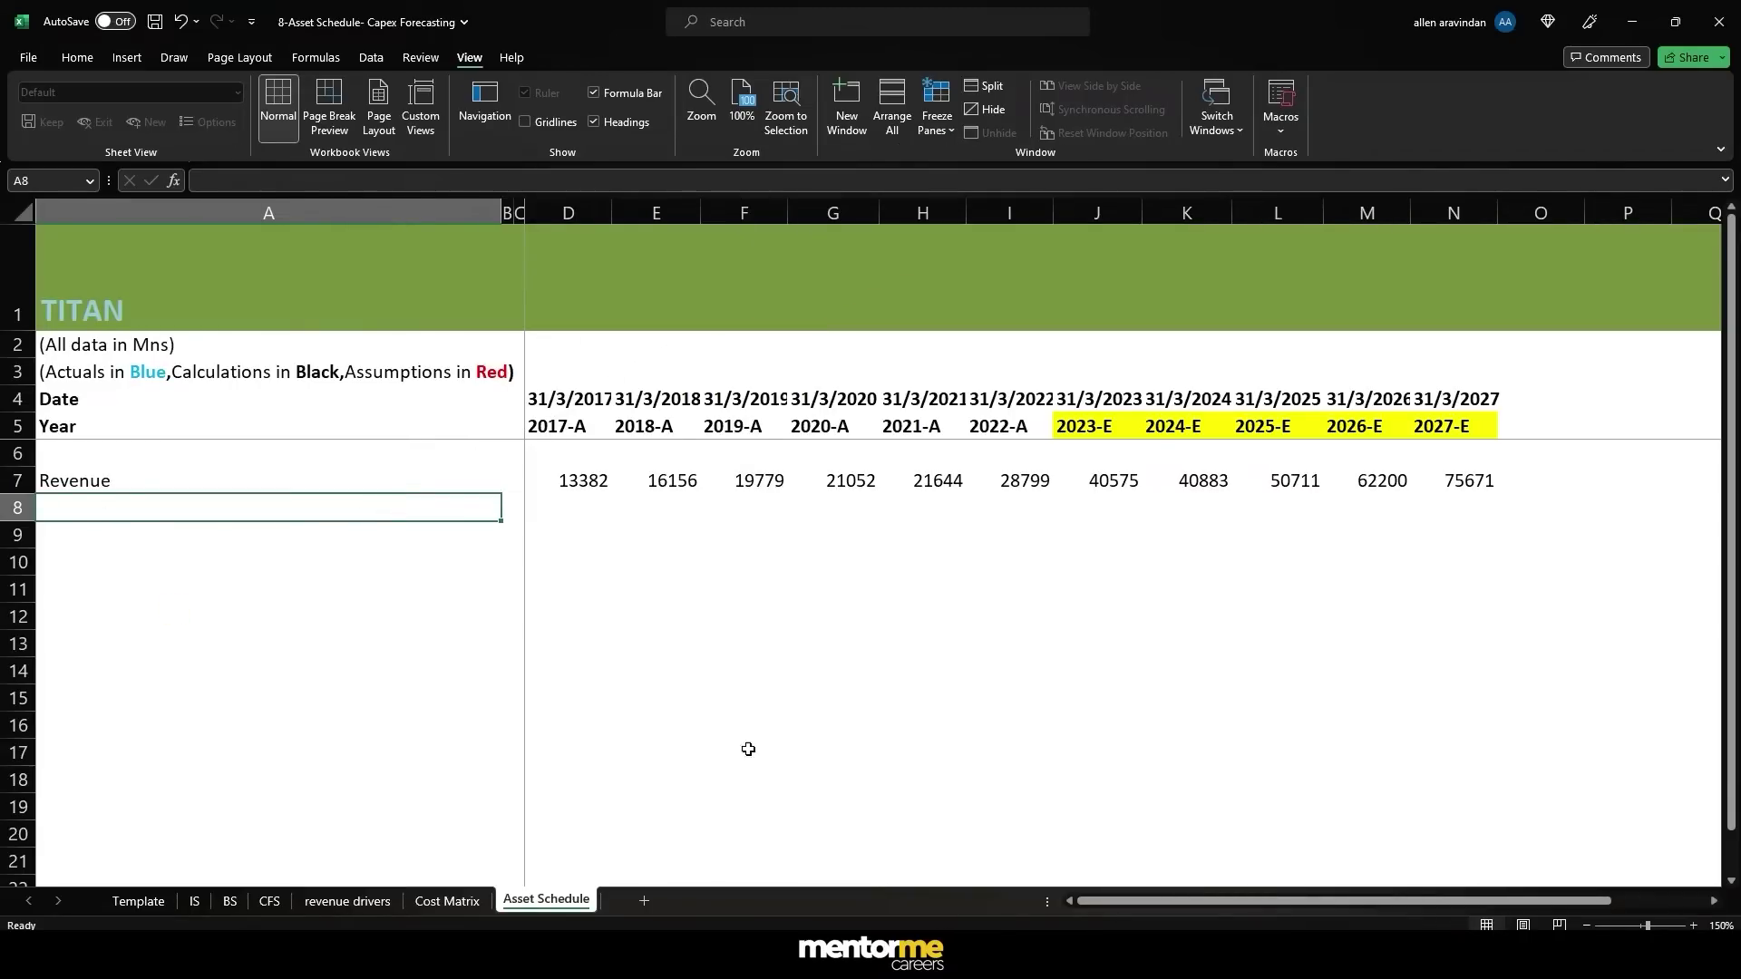
- Open the FY21 report from the Day 1 Annual Reports folder and maximise it
mouse_move(952, 959)
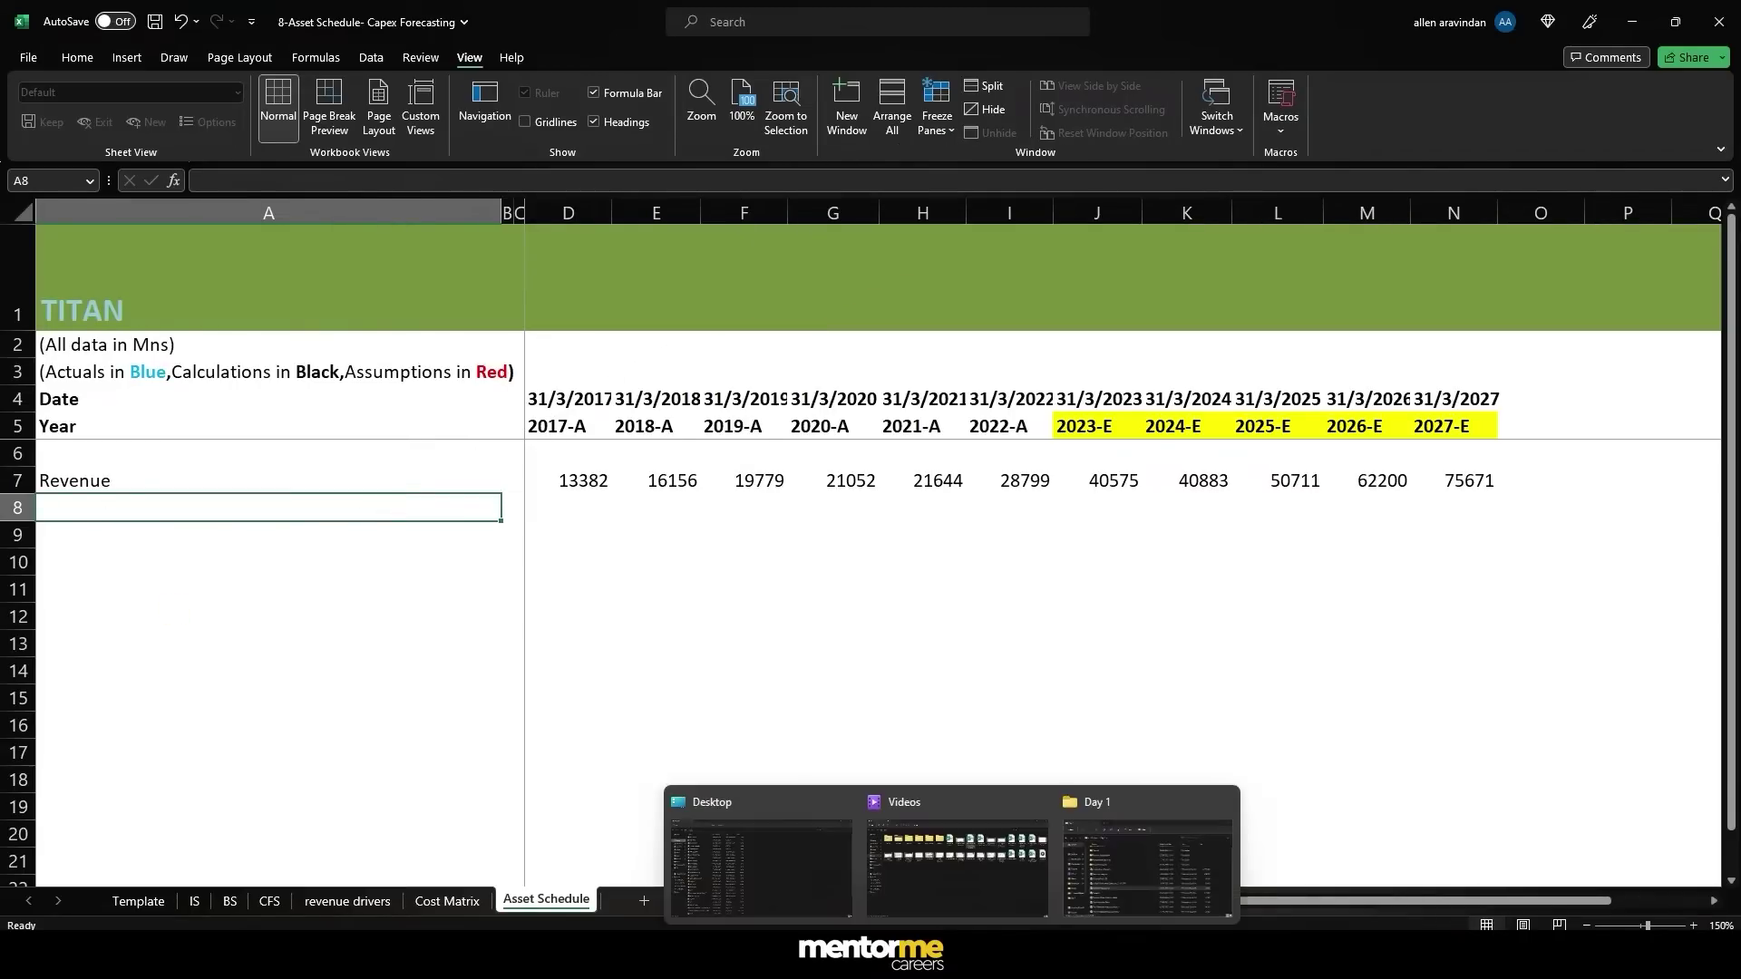
left_click(1111, 873)
scroll(682, 332, "up", 1)
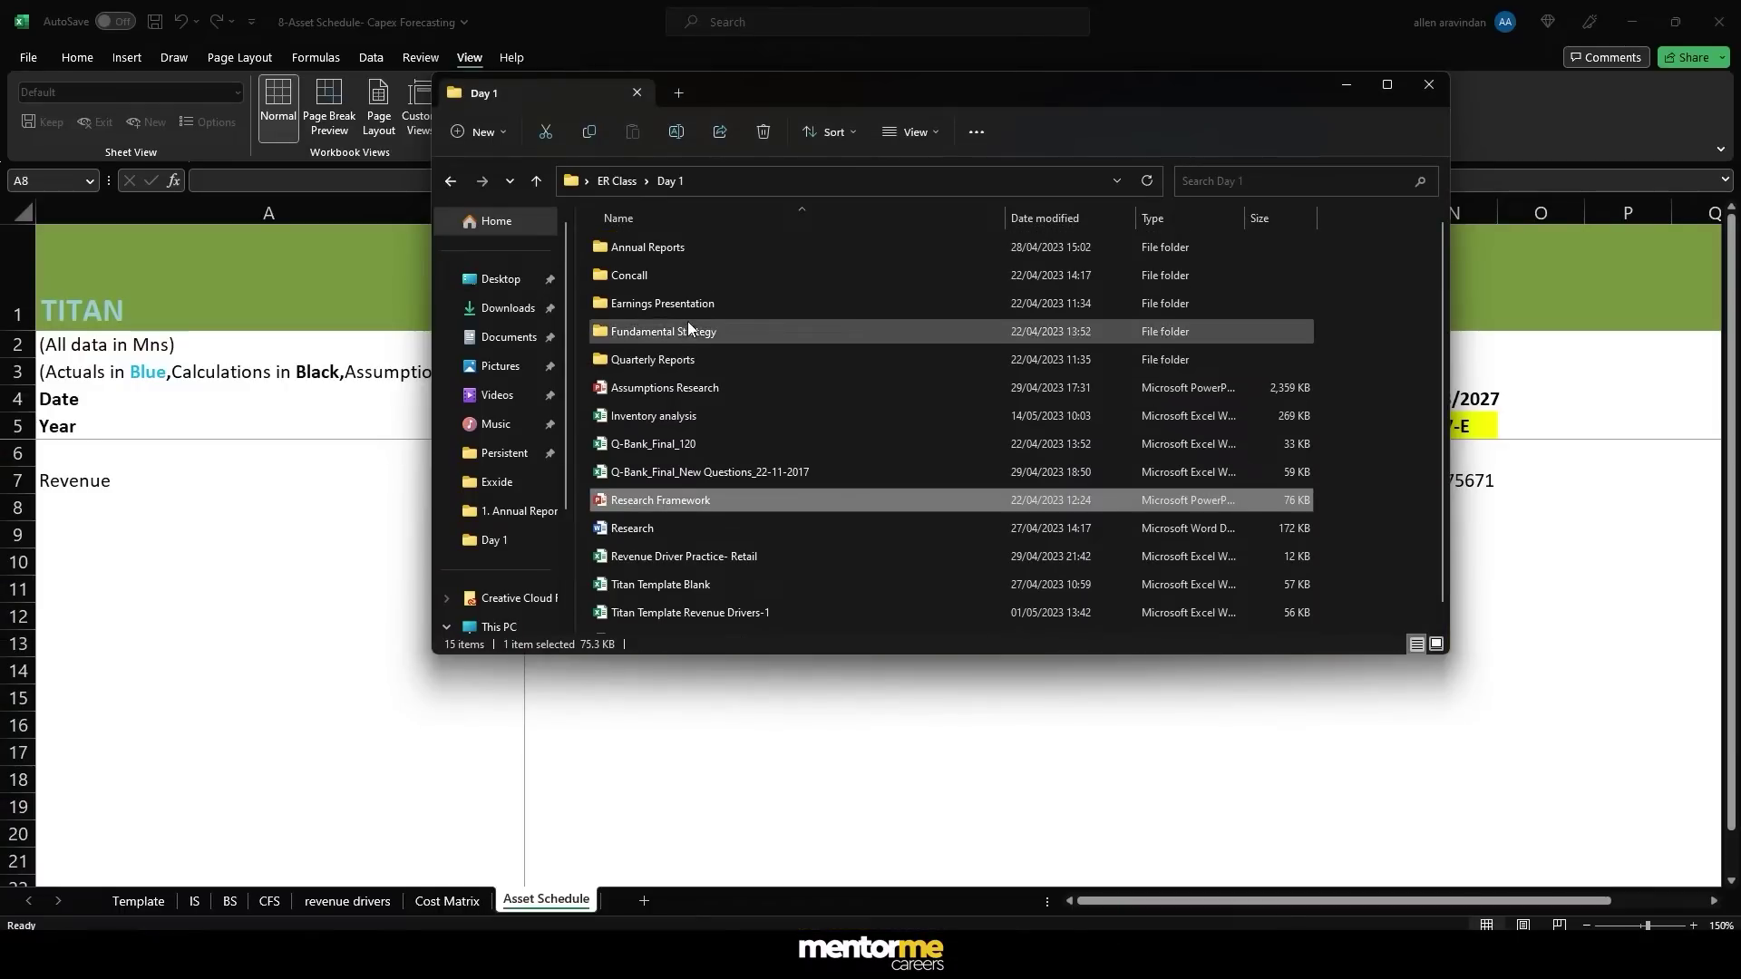
double_click(673, 247)
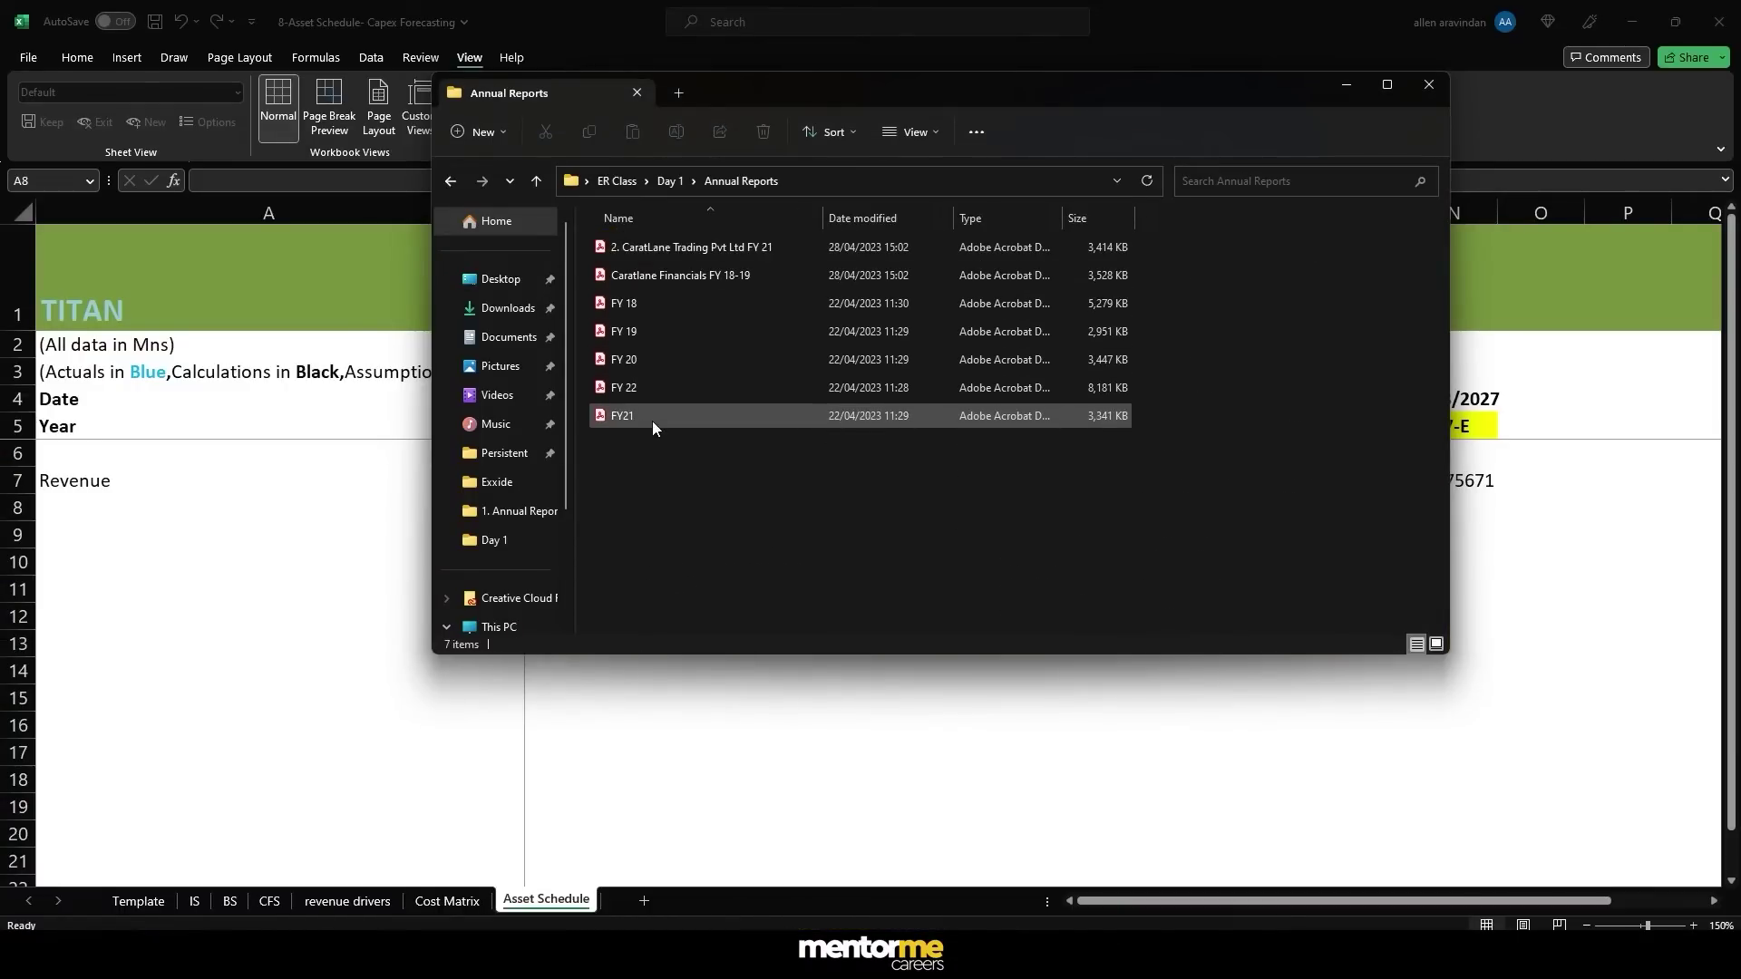
double_click(639, 418)
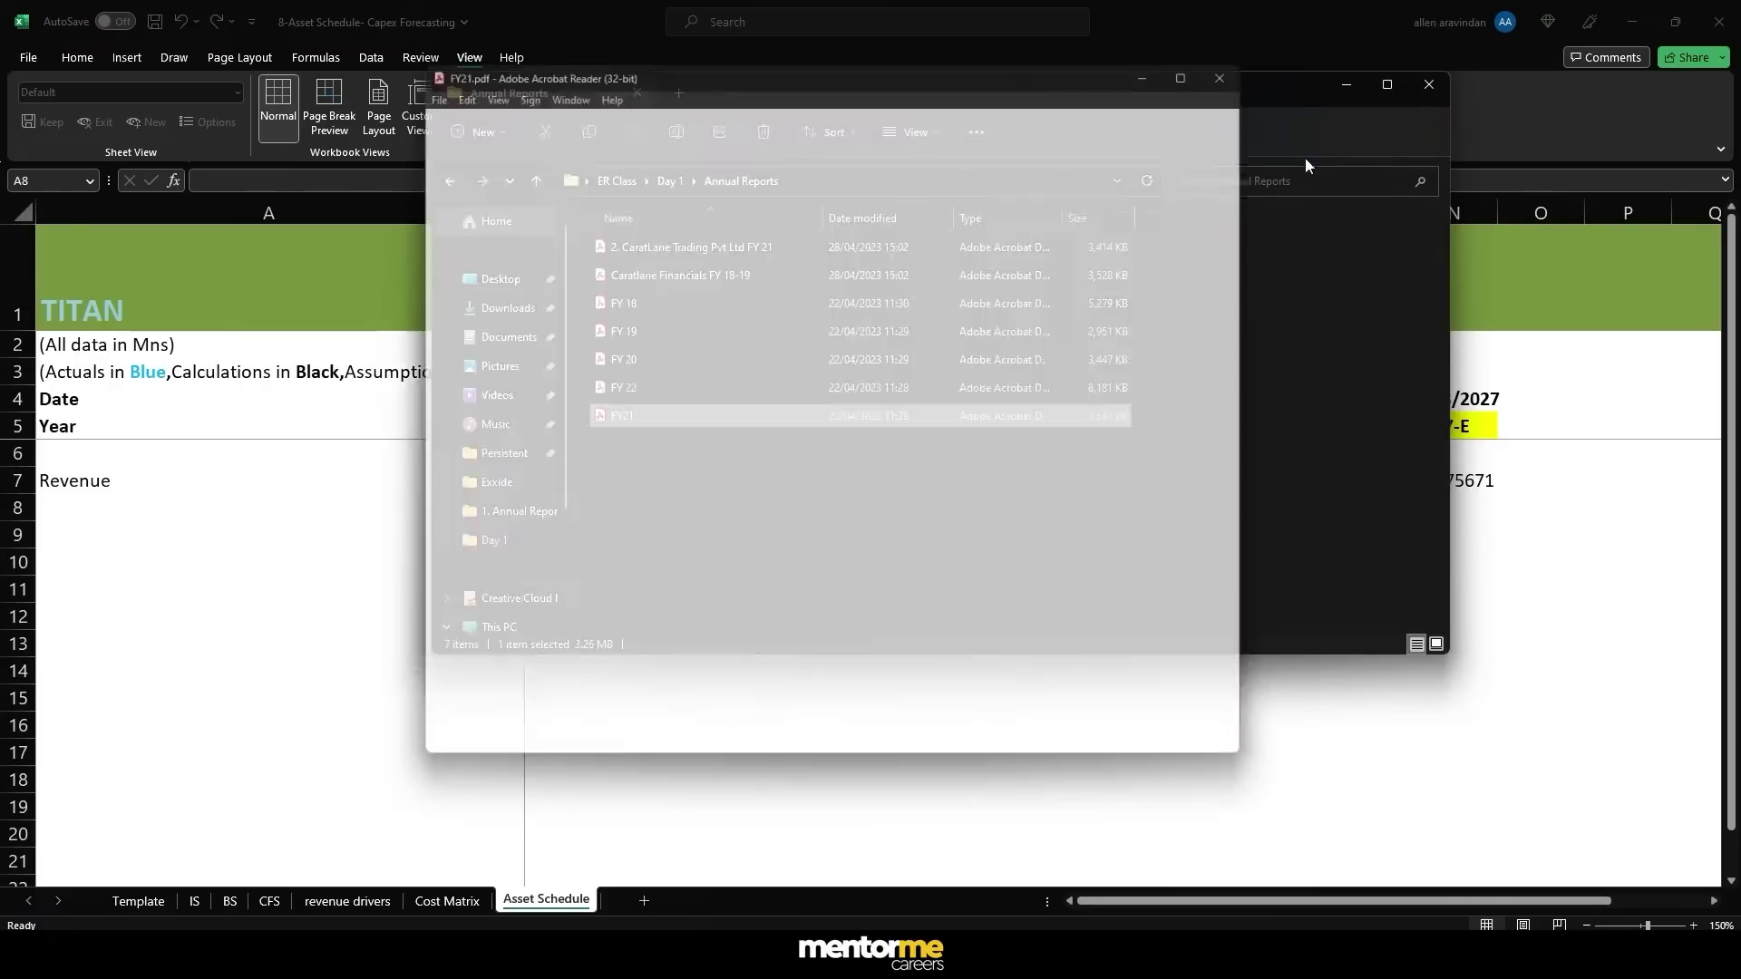
left_click(1184, 80)
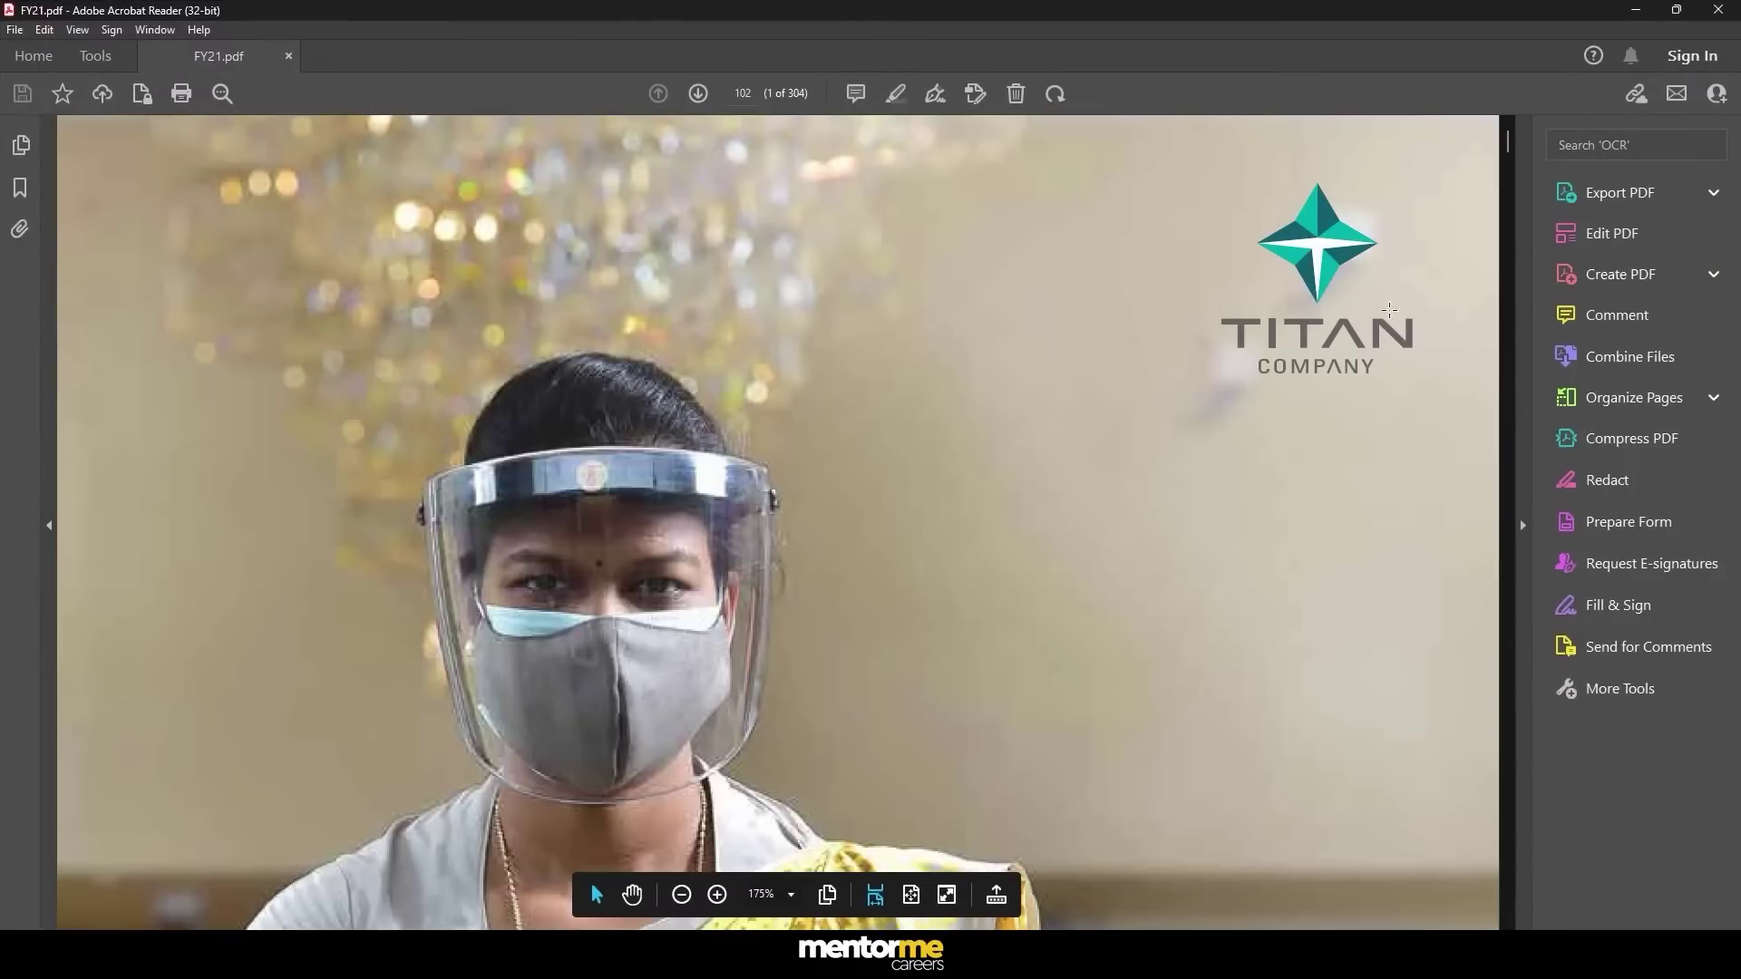
- Collapse the tools pane and scroll FY21.pdf to the Consolidated Balance Sheet
left_click(1524, 525)
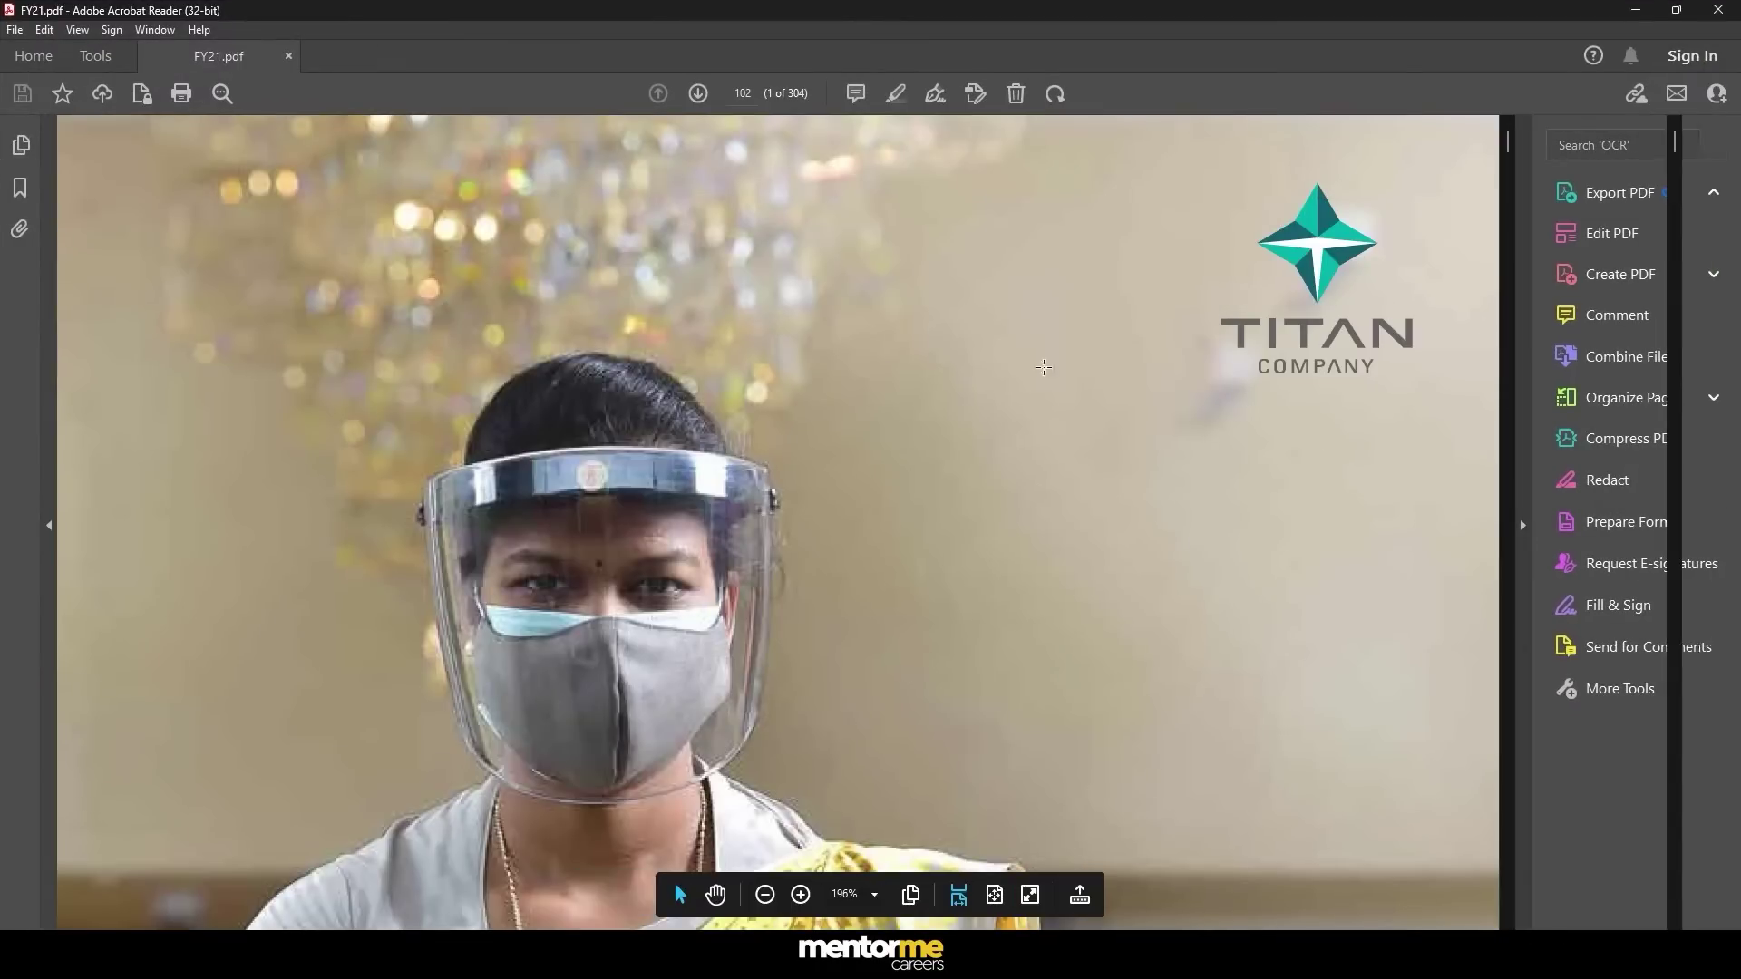
scroll(945, 238, "down", 10)
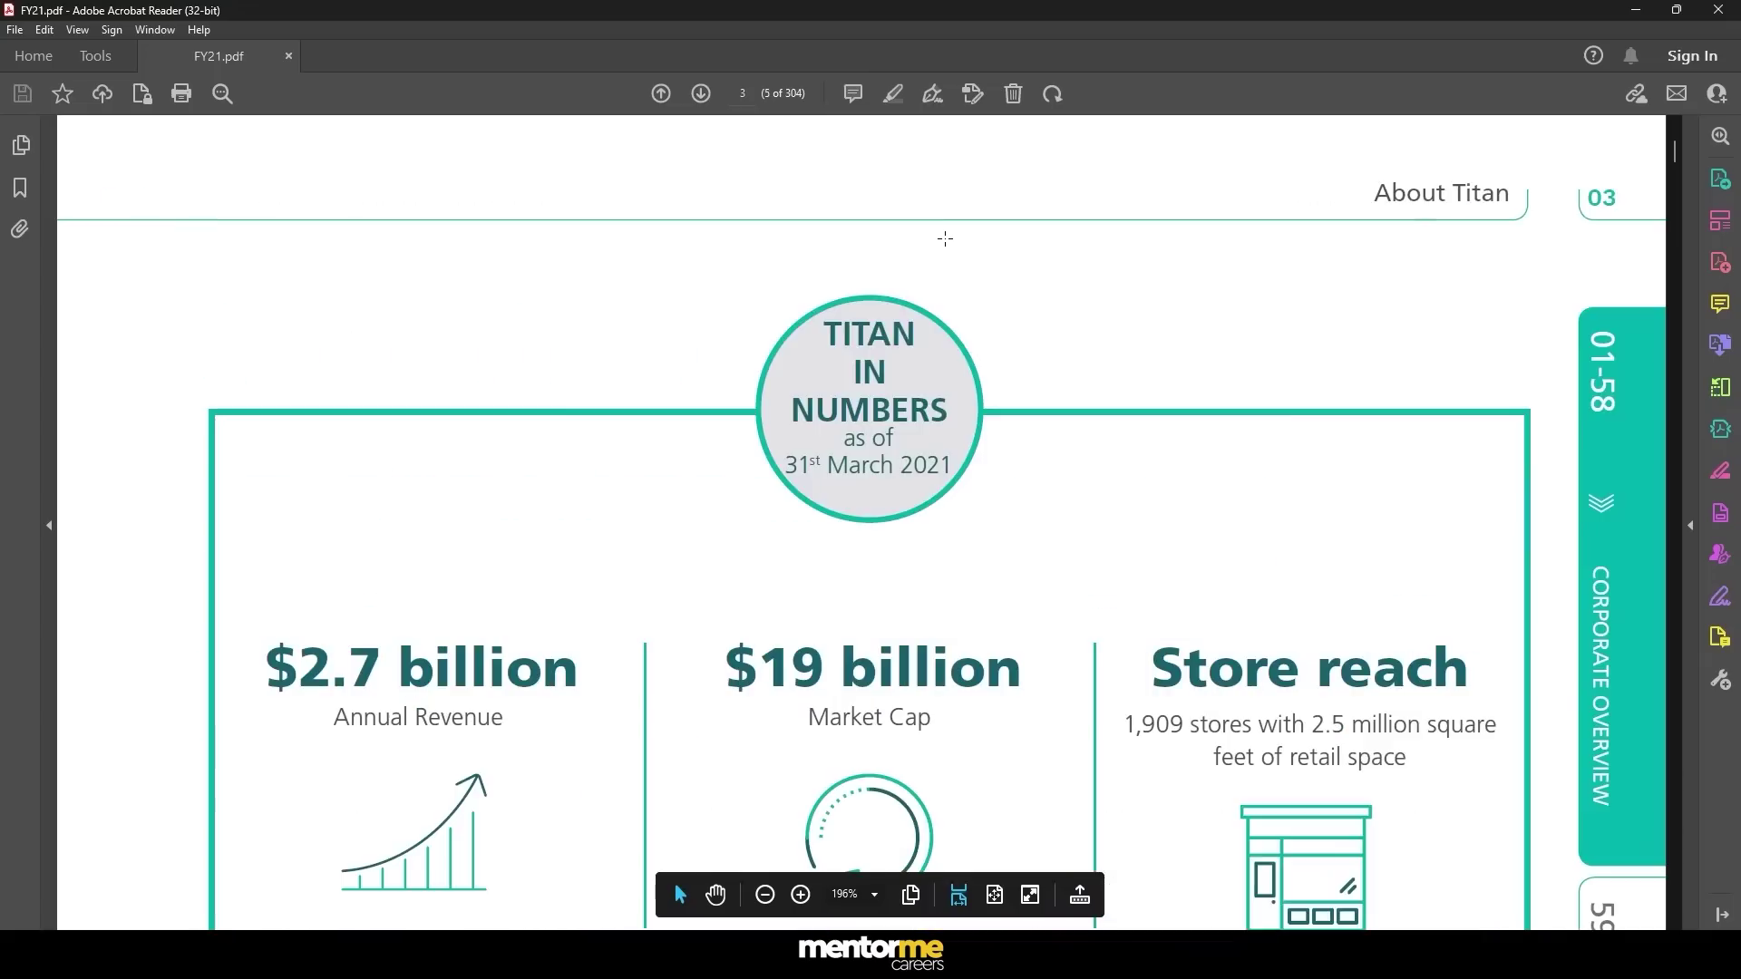
scroll(945, 238, "down", 15)
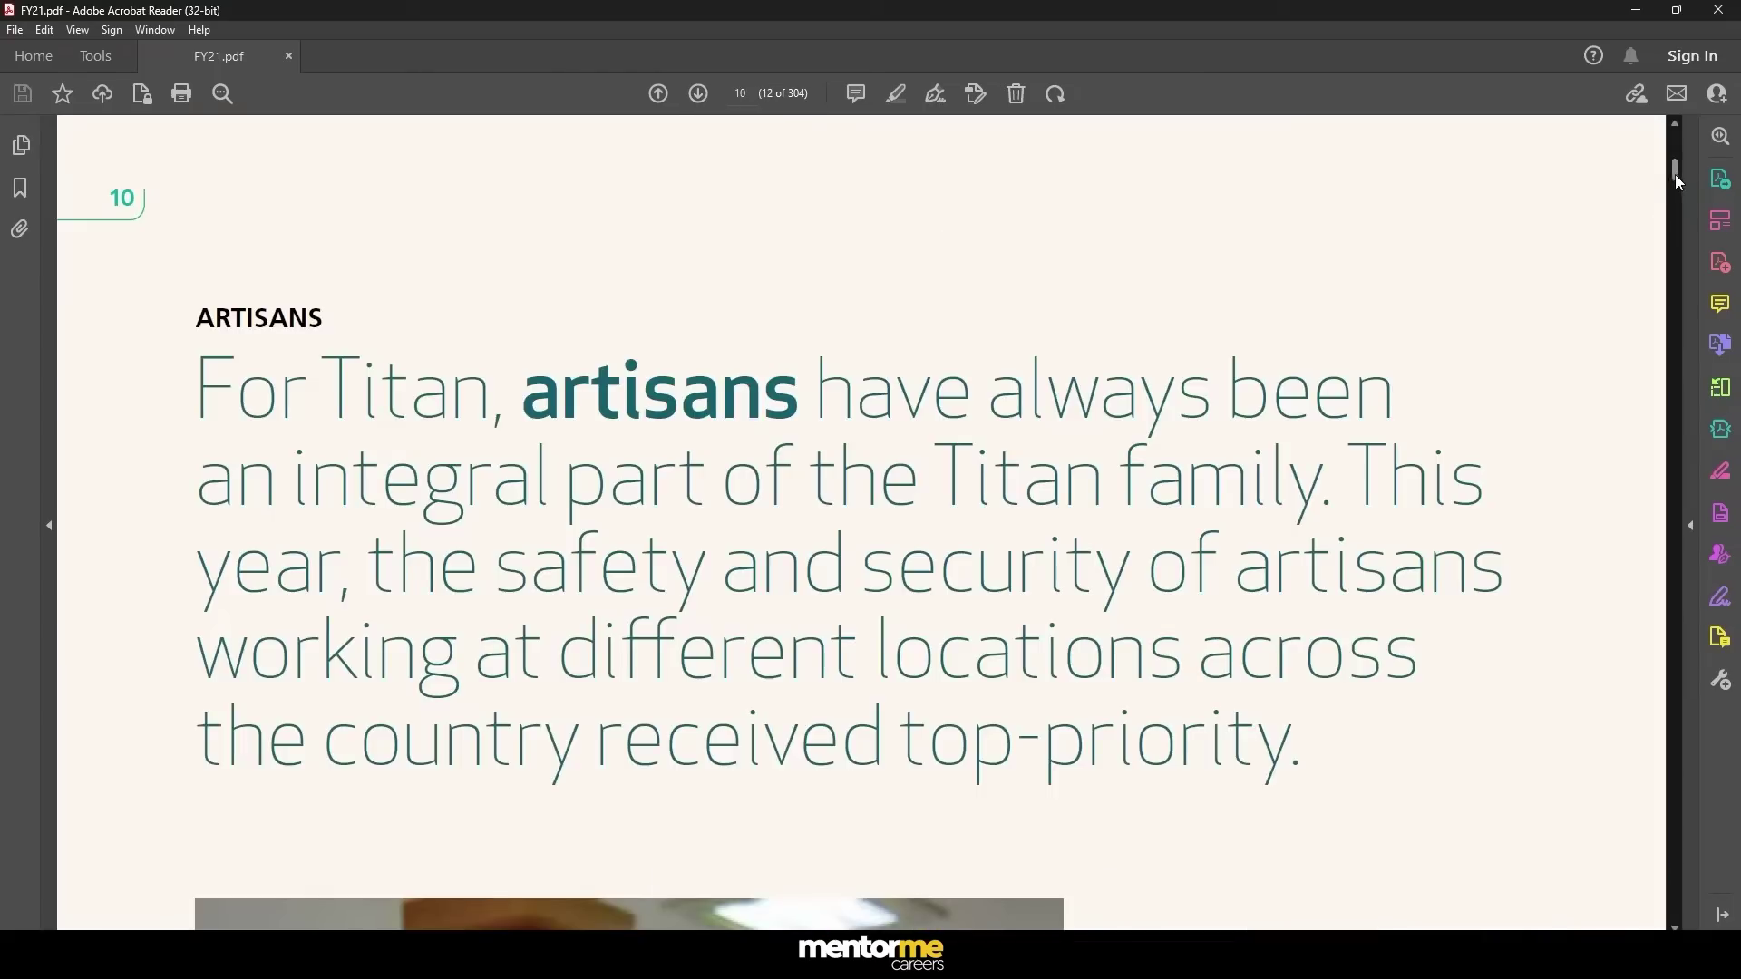
left_click_drag(1675, 175, 1694, 546)
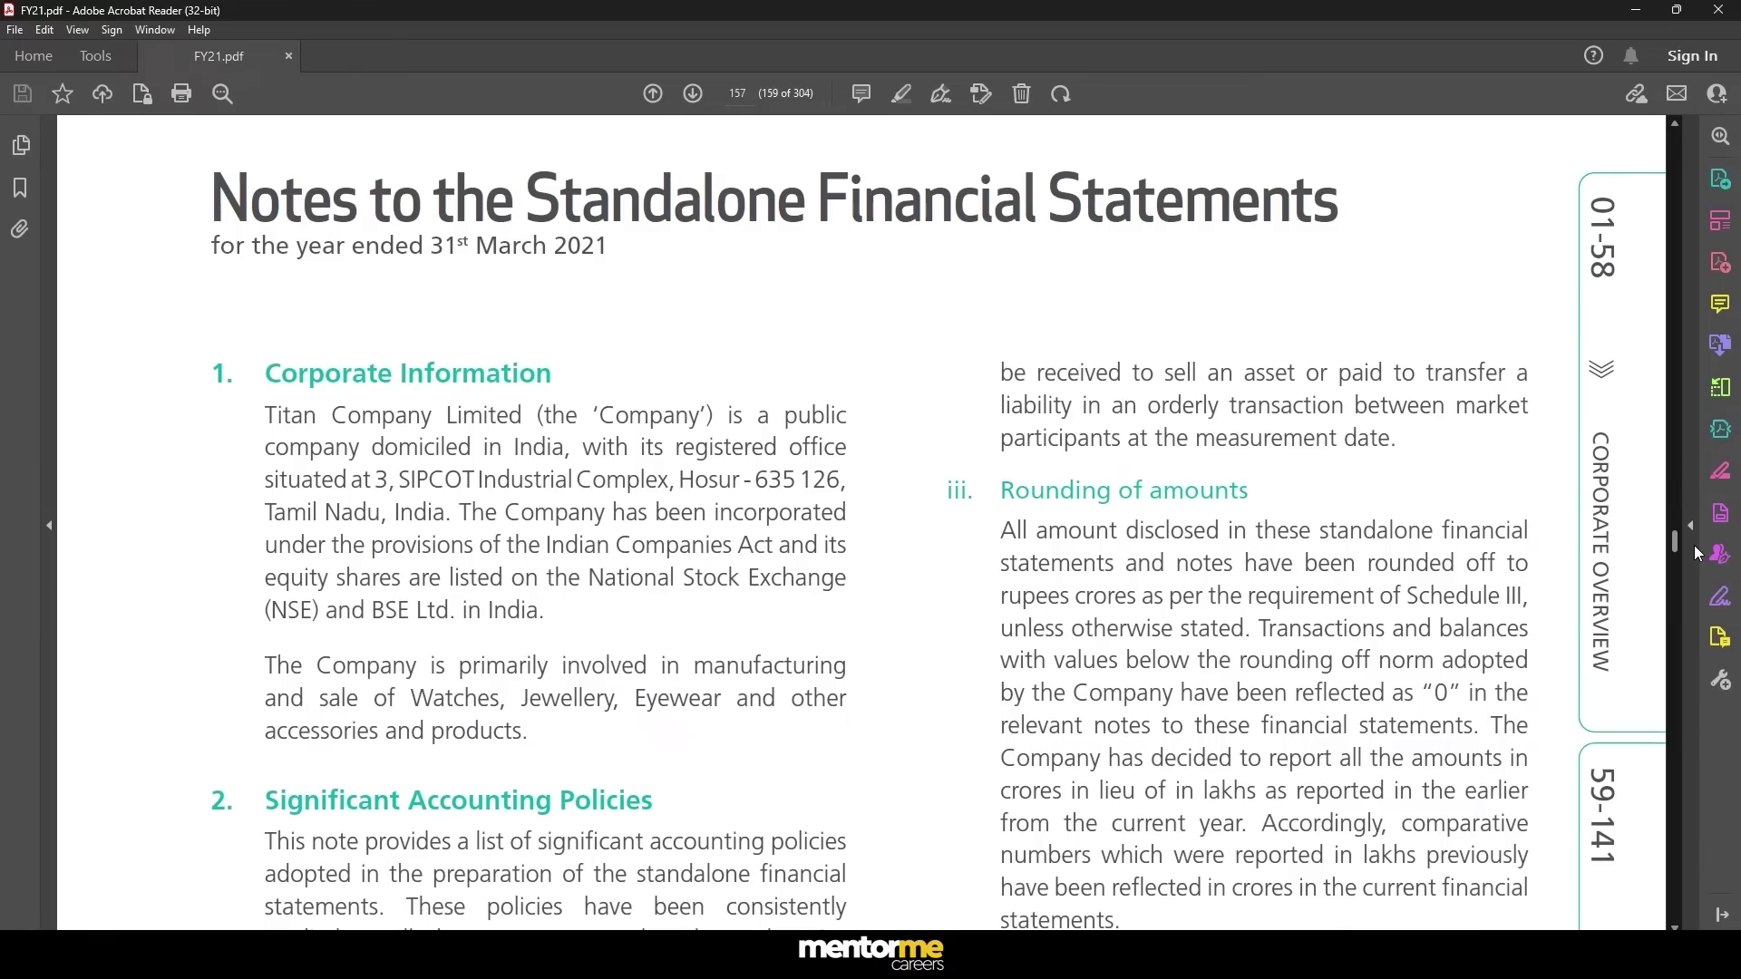
scroll(825, 469, "up", 3)
scroll(824, 469, "down", 8)
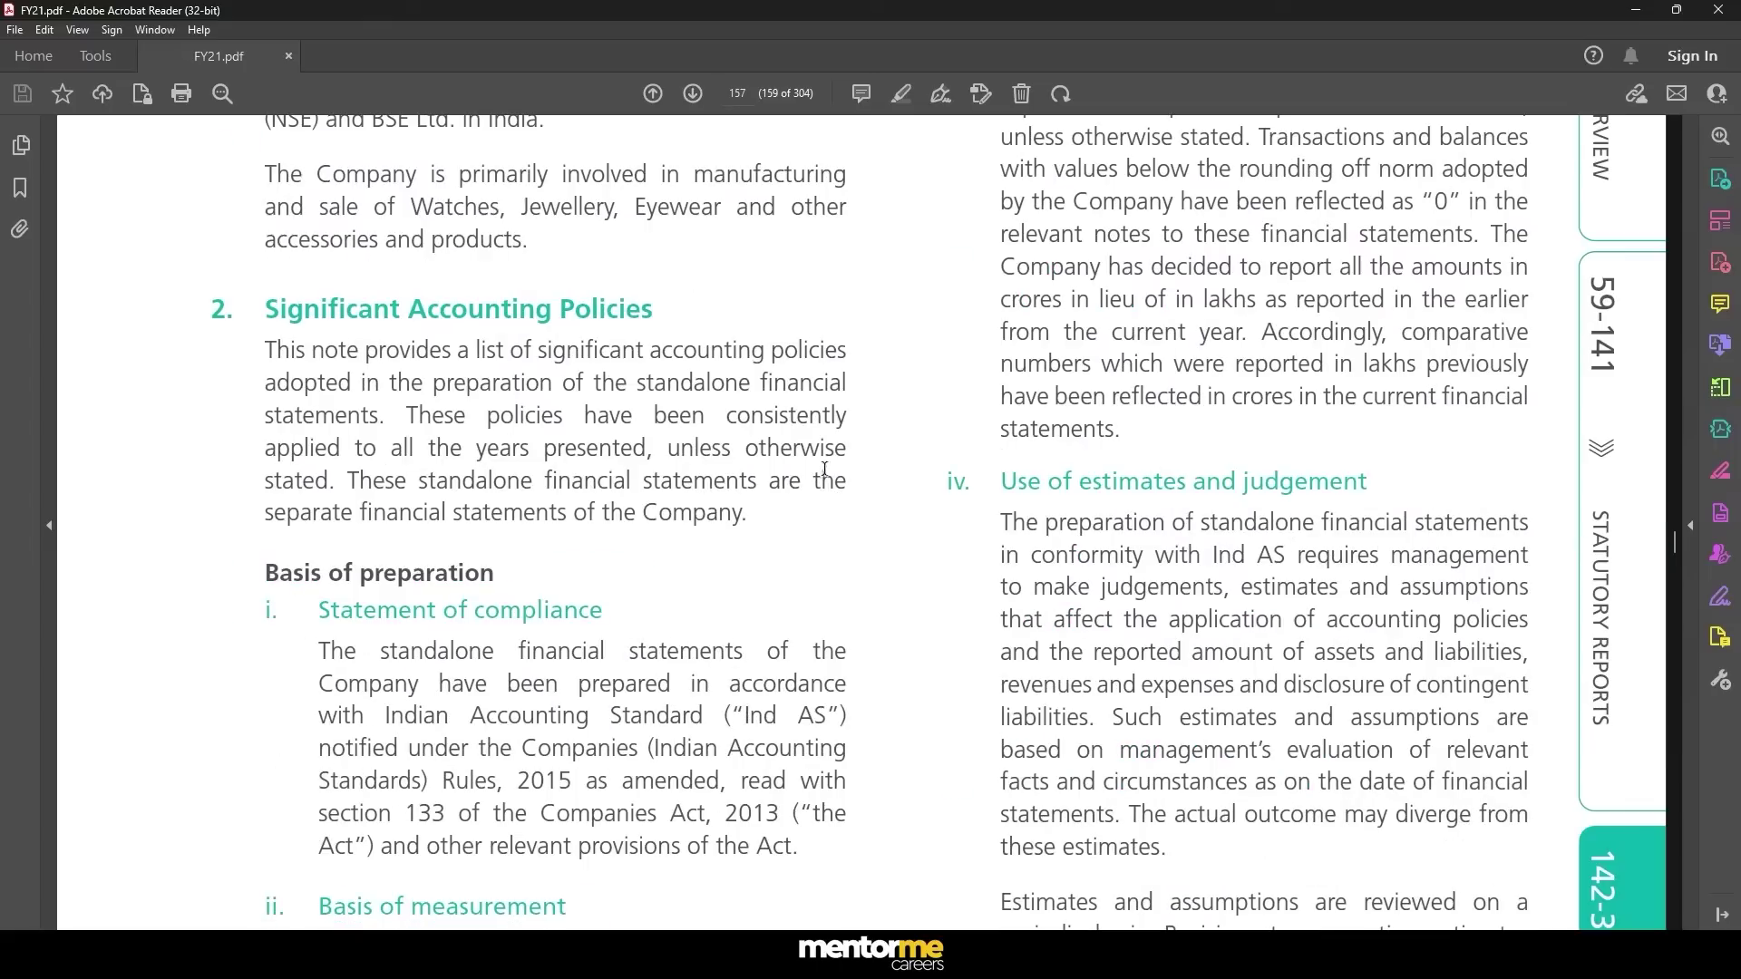
scroll(921, 387, "down", 20)
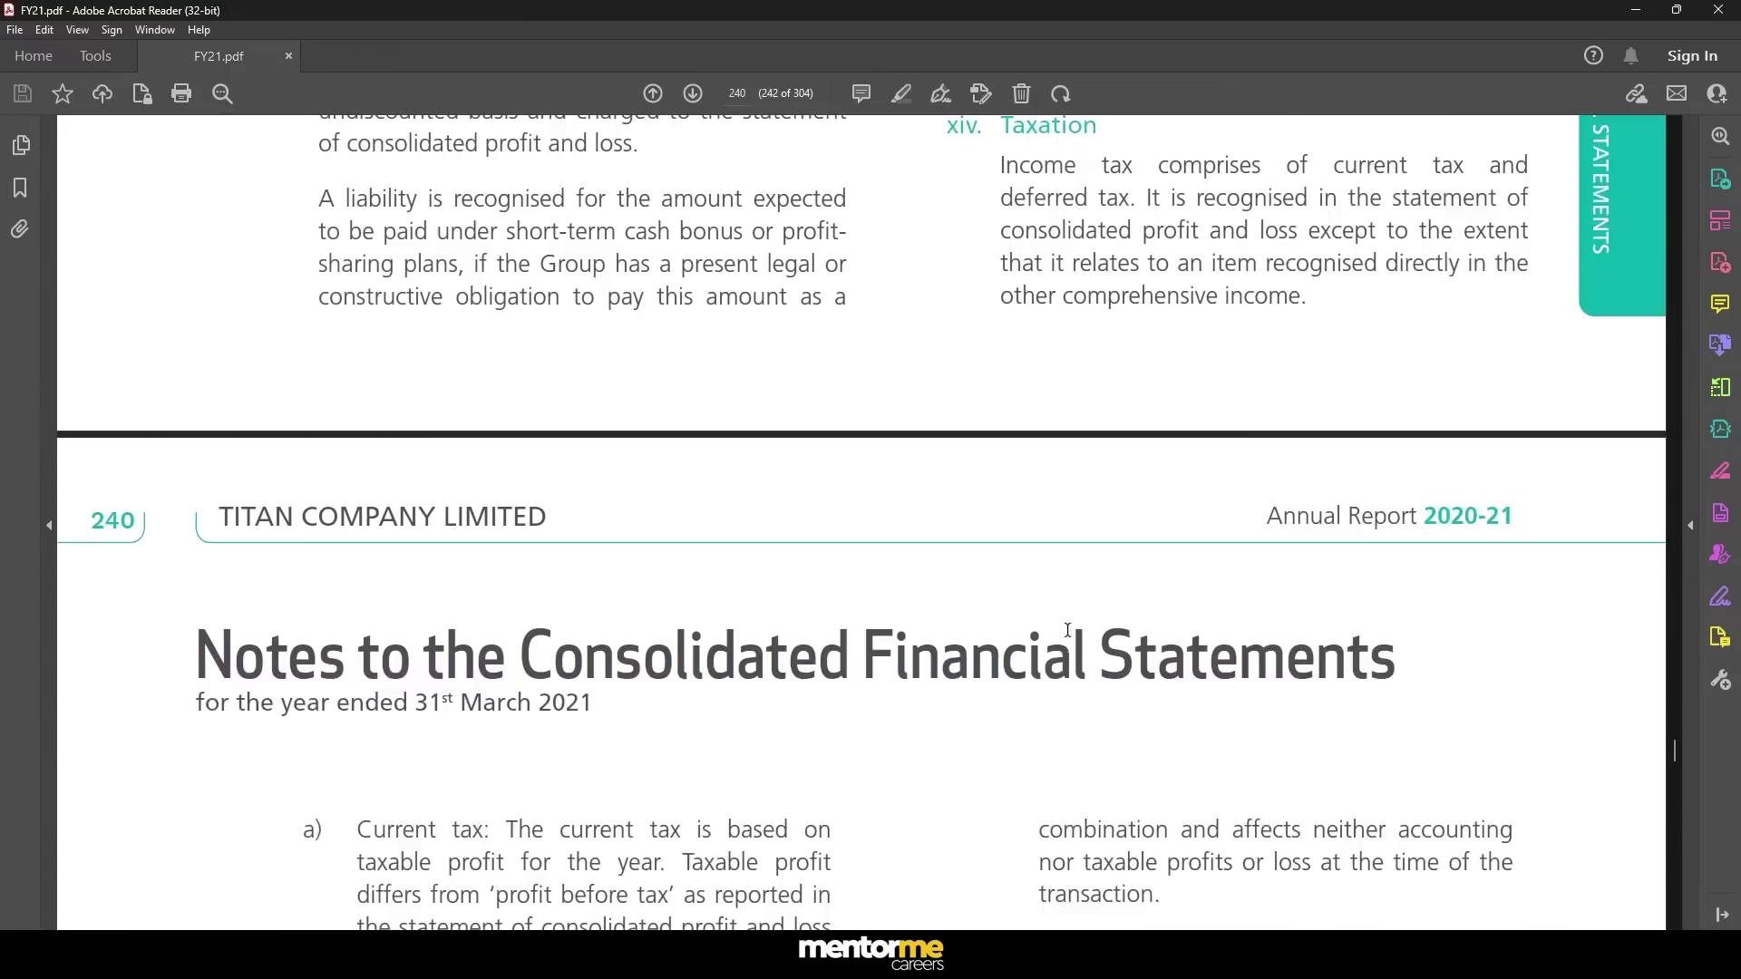
scroll(1068, 669, "up", 12)
scroll(1066, 582, "up", 20)
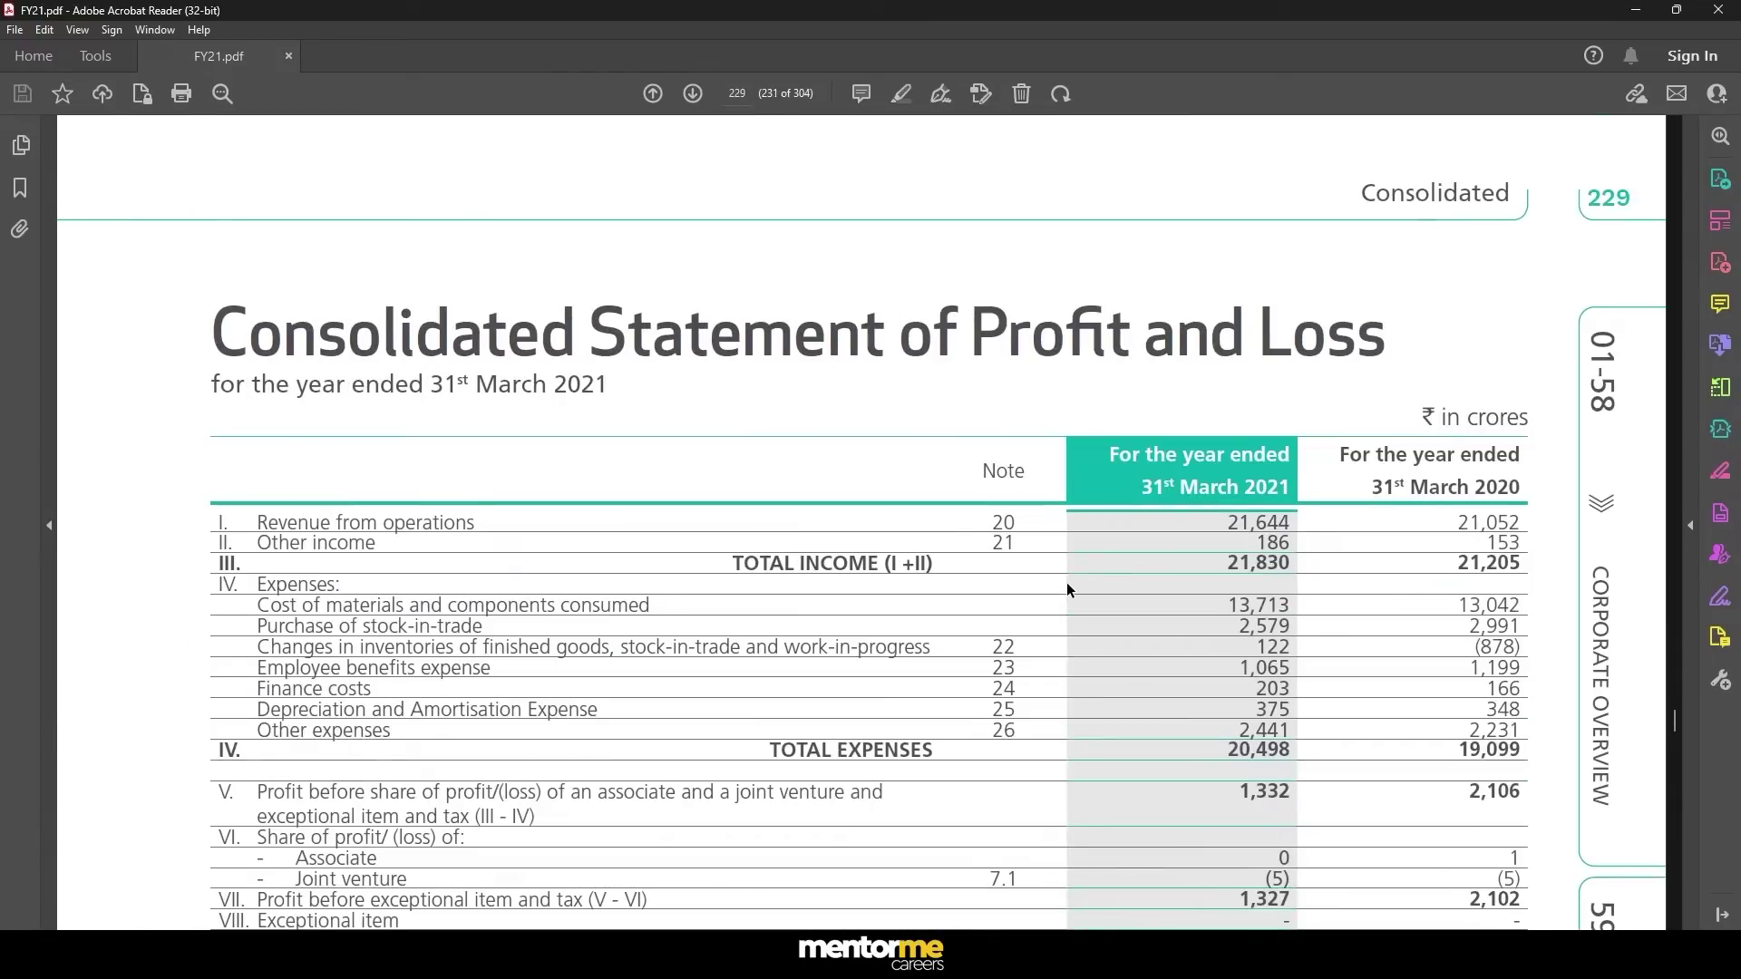
scroll(1067, 582, "up", 10)
scroll(918, 568, "down", 1)
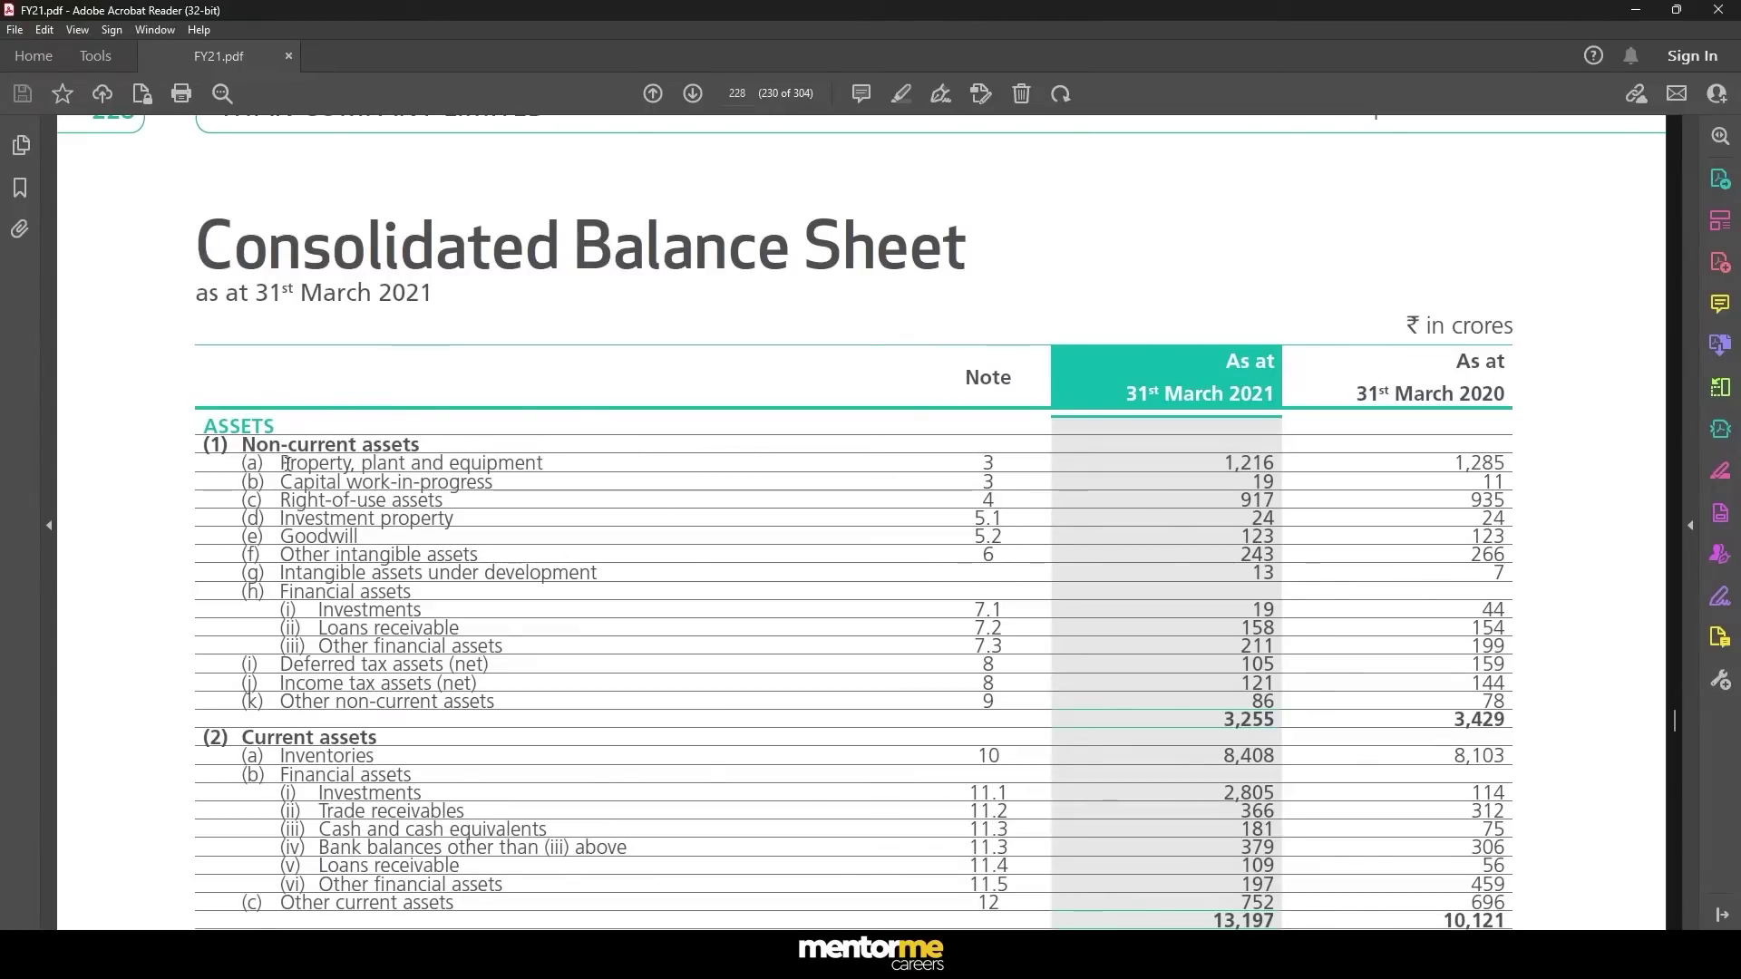
- Highlight the Property, plant and equipment line, its 2021 figure 1,216 and note 3
left_click_drag(282, 463, 542, 463)
left_click(1221, 463)
left_click_drag(1221, 463, 1275, 448)
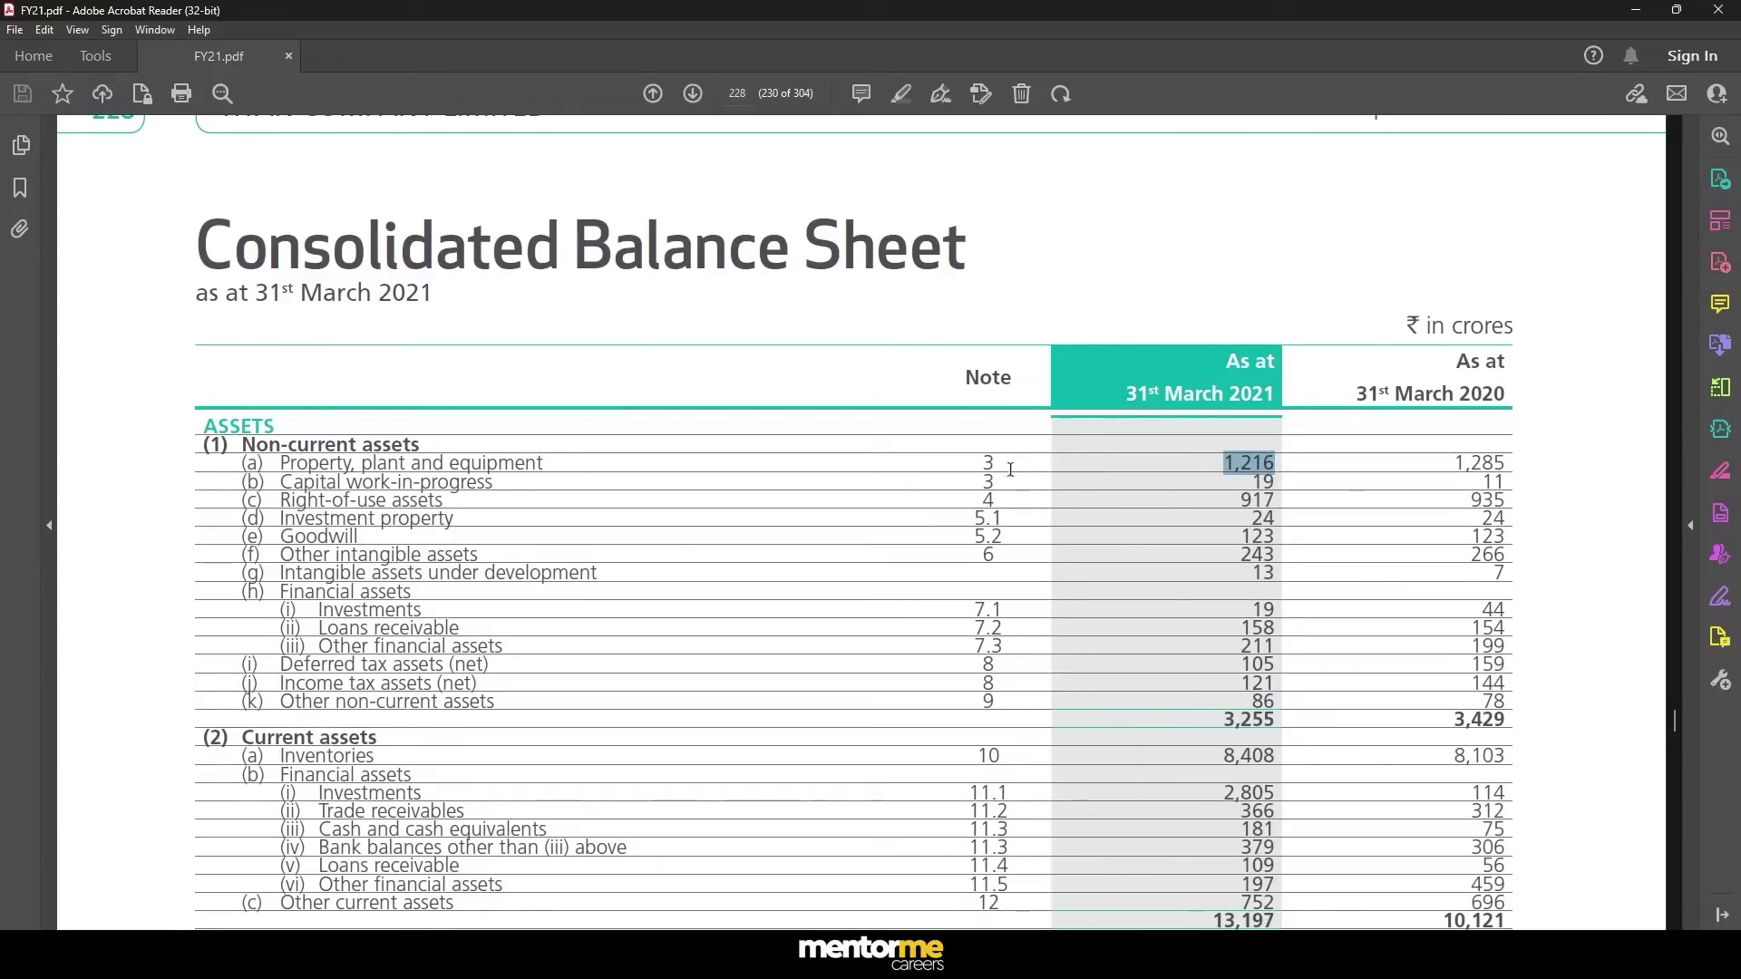
left_click_drag(982, 464, 998, 468)
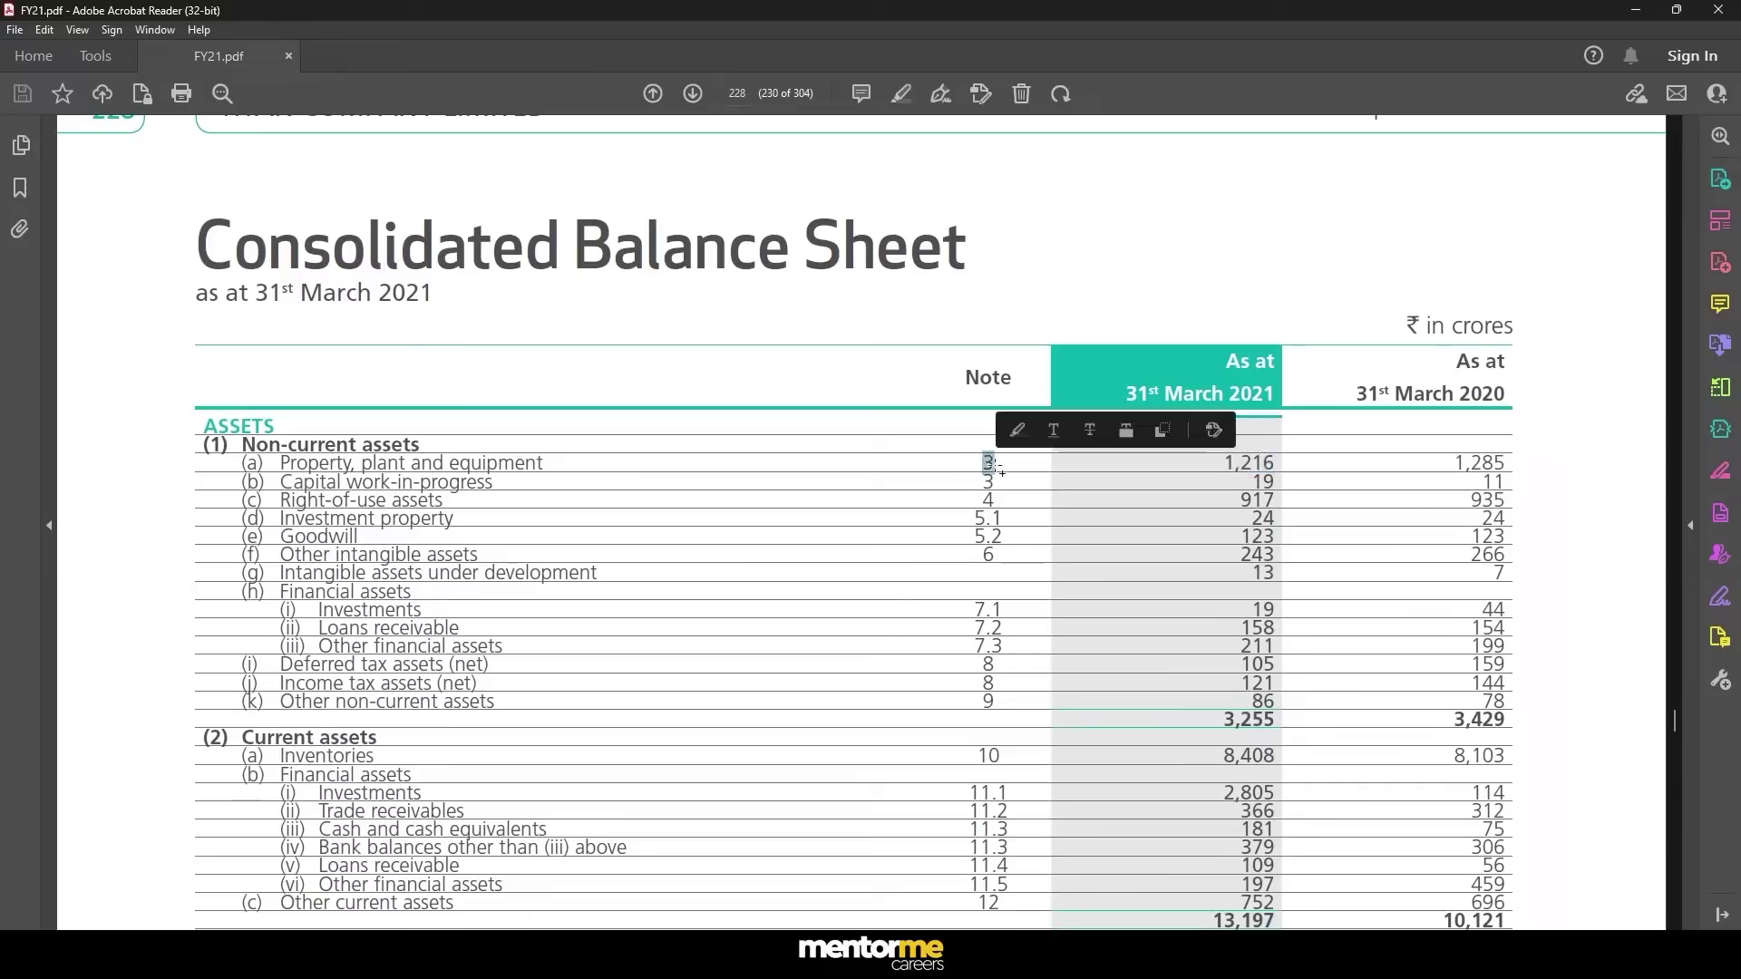
left_click(1056, 266)
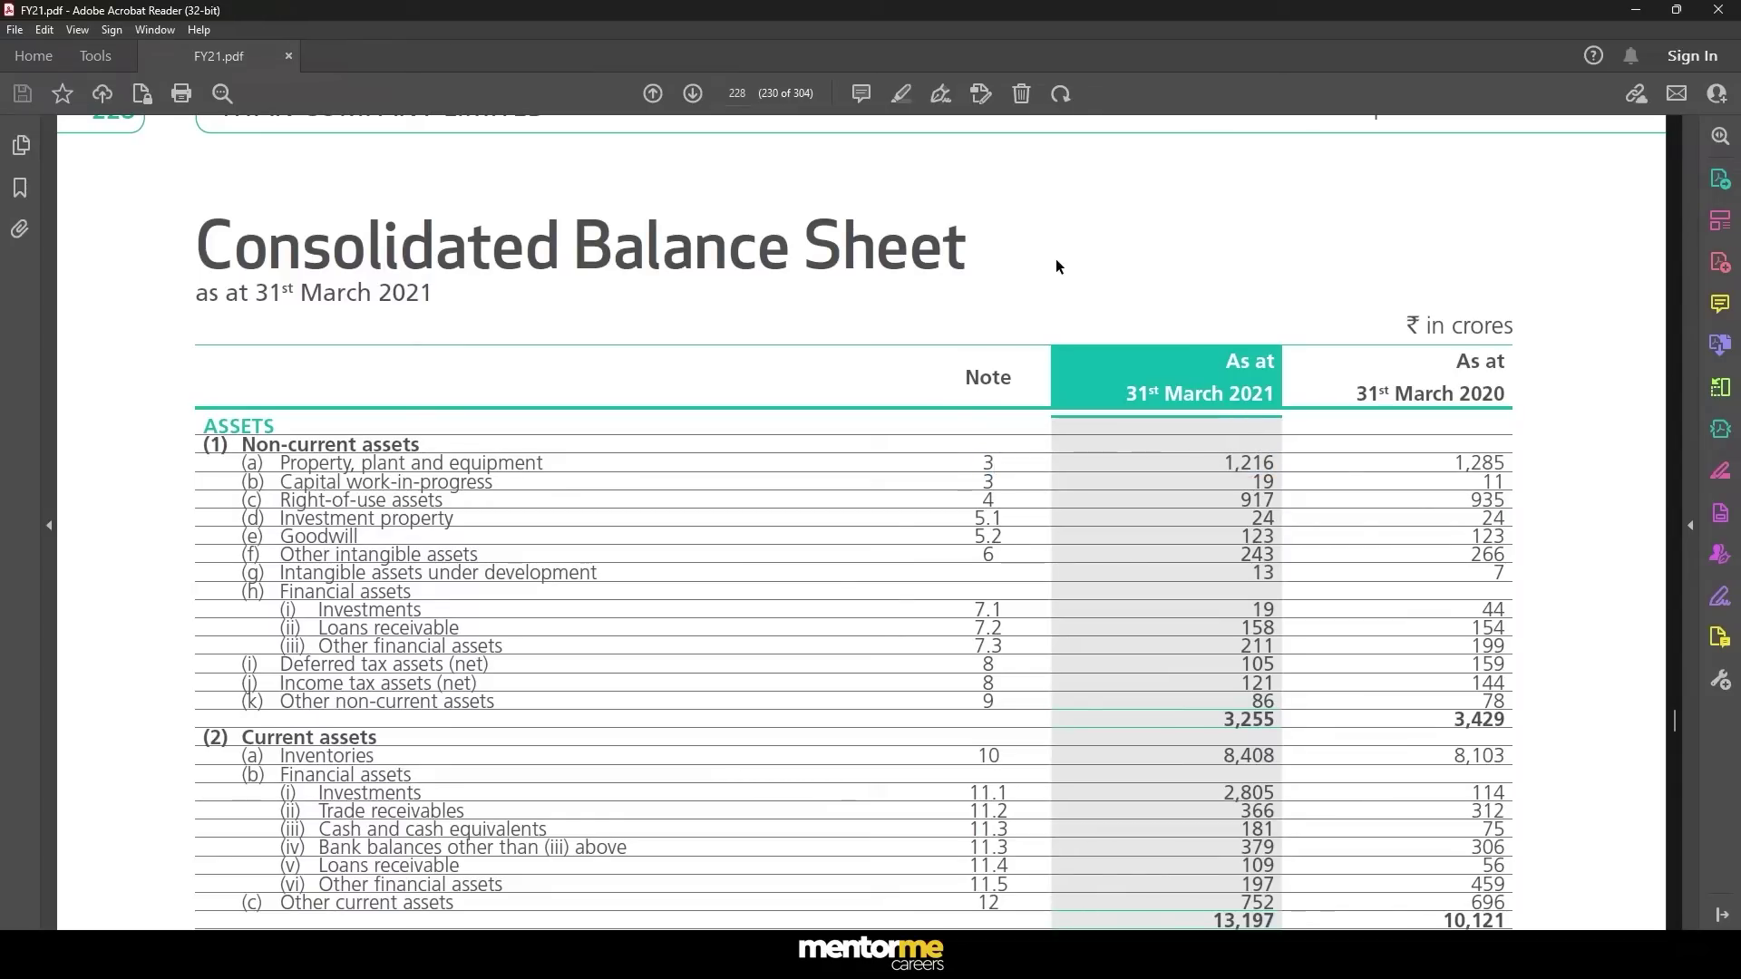
- Scroll to note 3.1 and select its Gross block, Accumulated depreciation and Net carrying value sections
scroll(1055, 268, "down", 20)
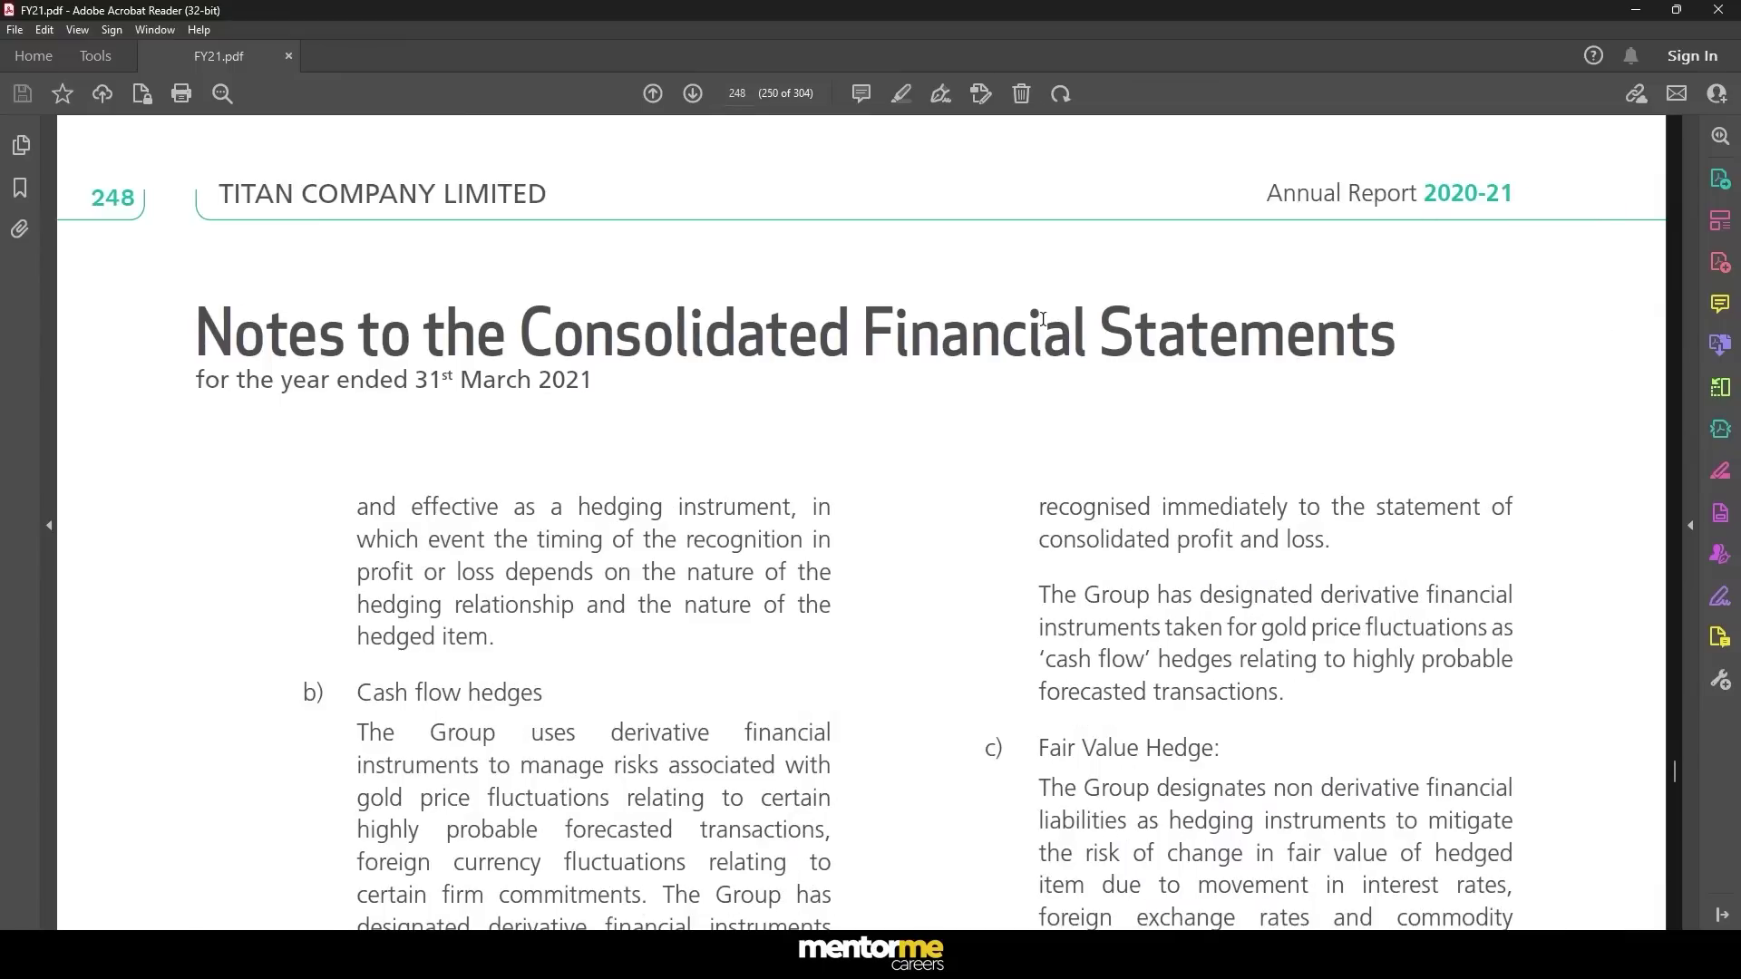
scroll(1042, 318, "up", 2)
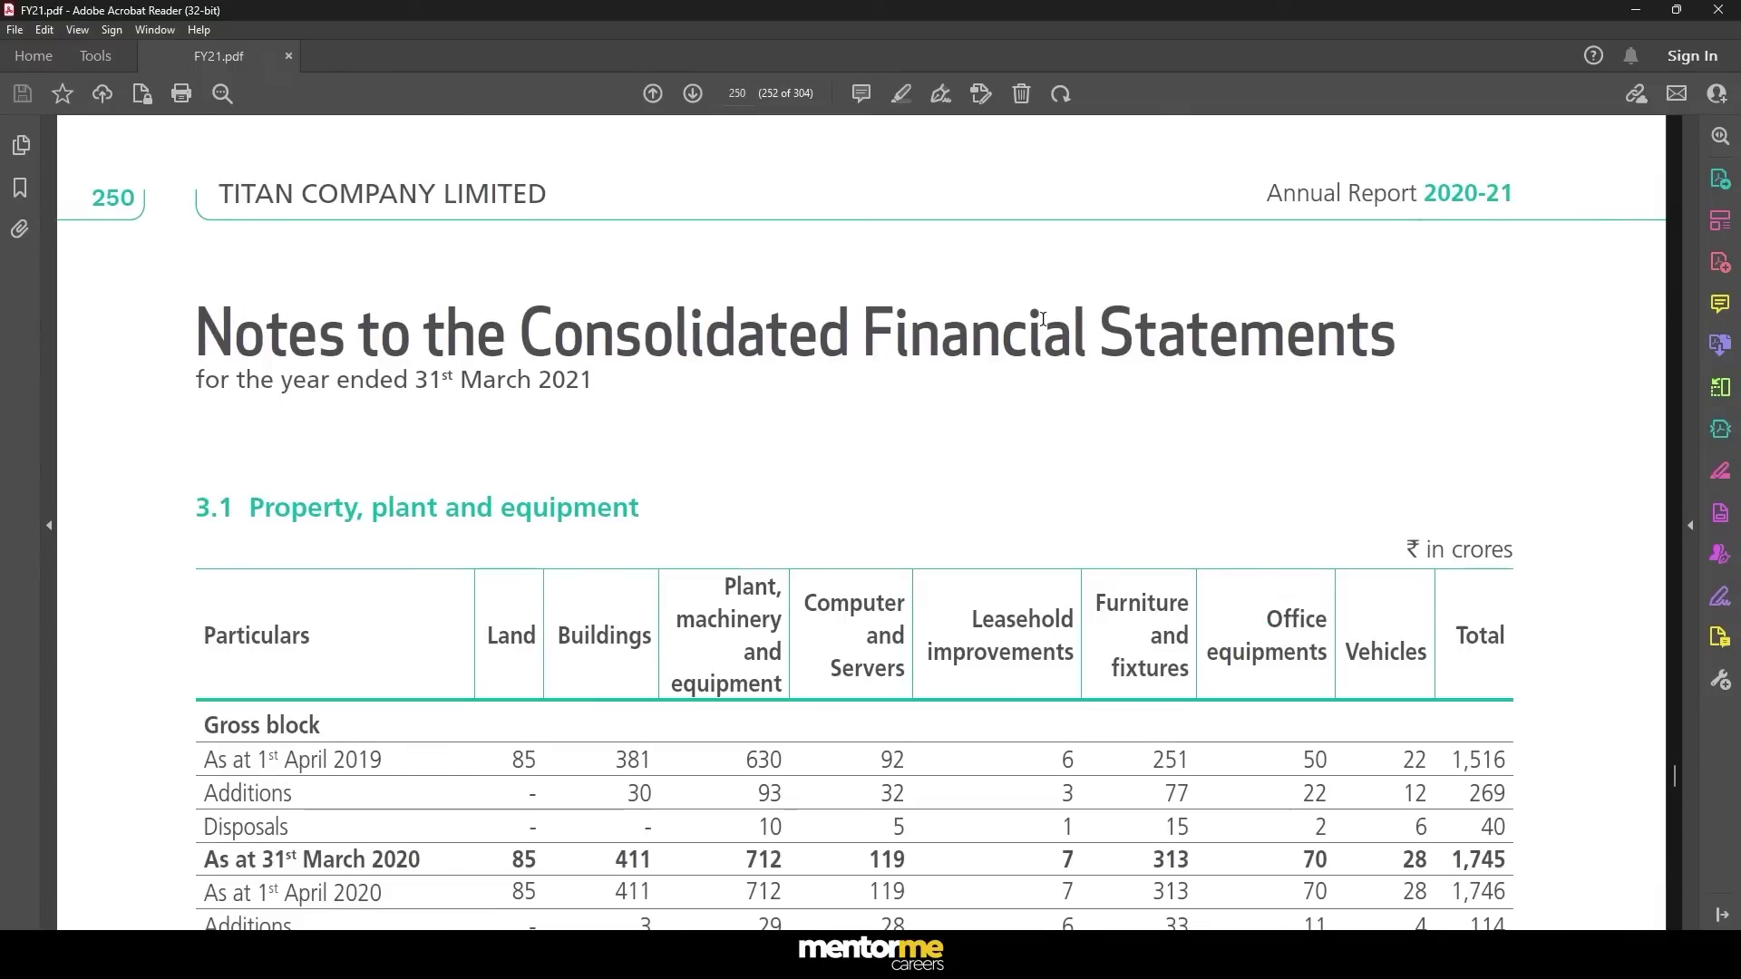
scroll(979, 322, "down", 3)
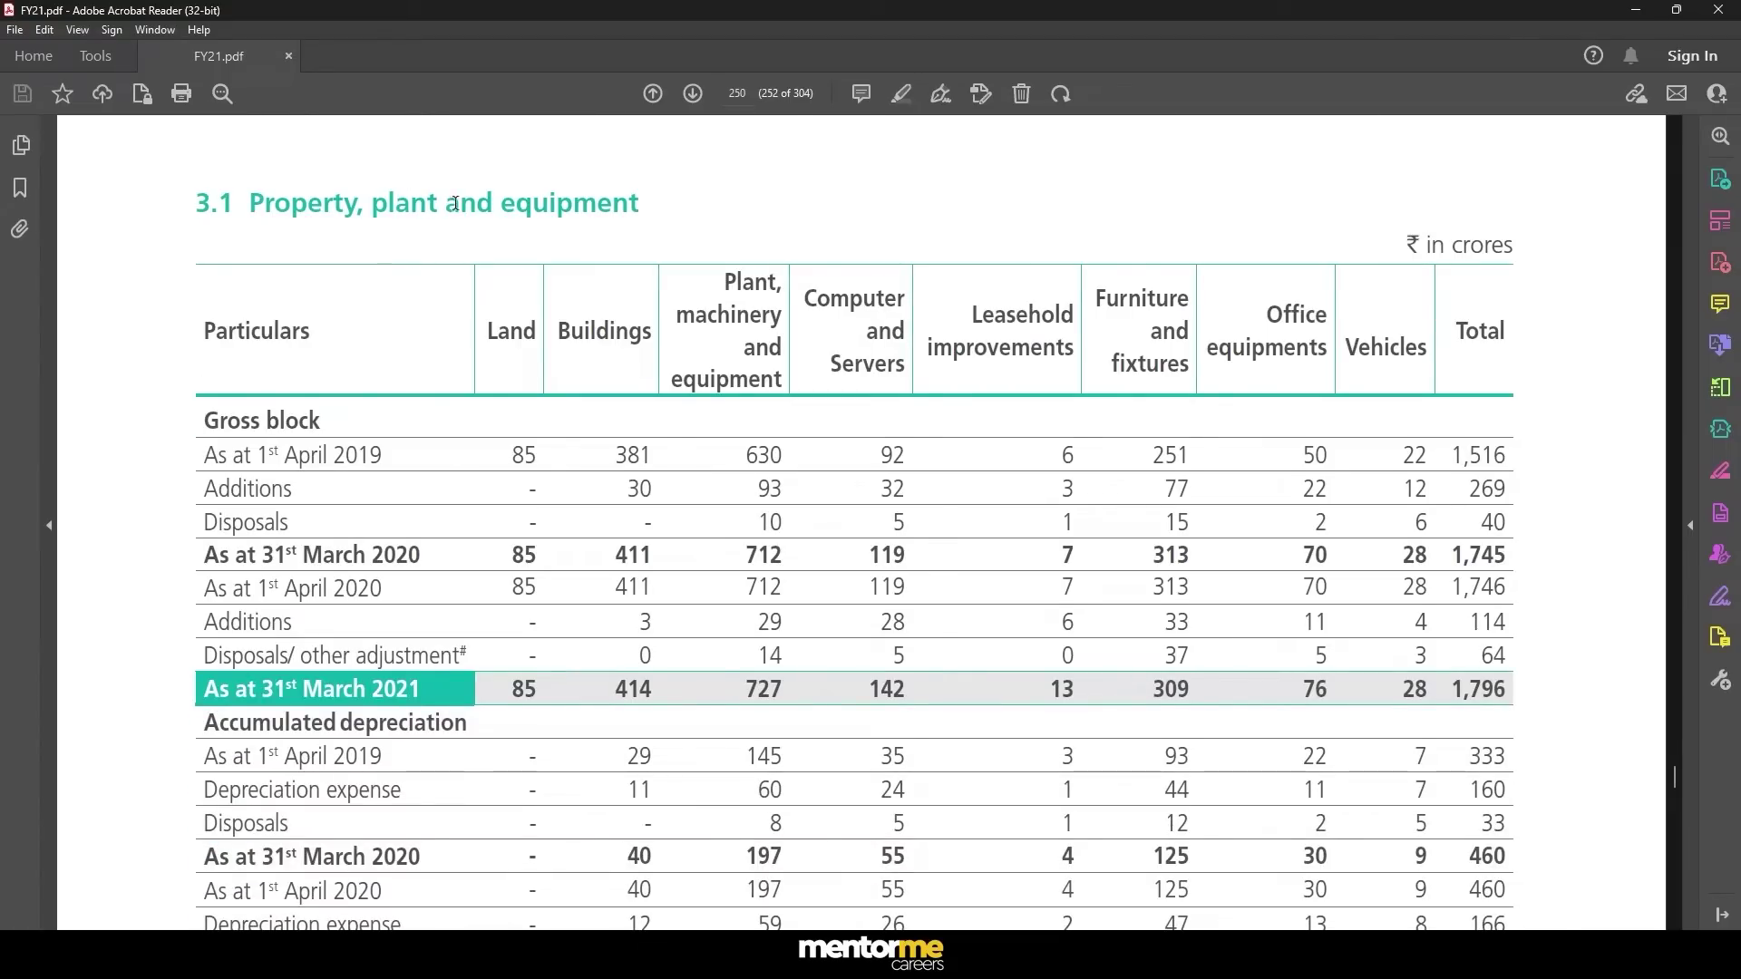
scroll(399, 455, "down", 1)
scroll(399, 456, "up", 1)
scroll(238, 454, "down", 3)
scroll(225, 417, "up", 2)
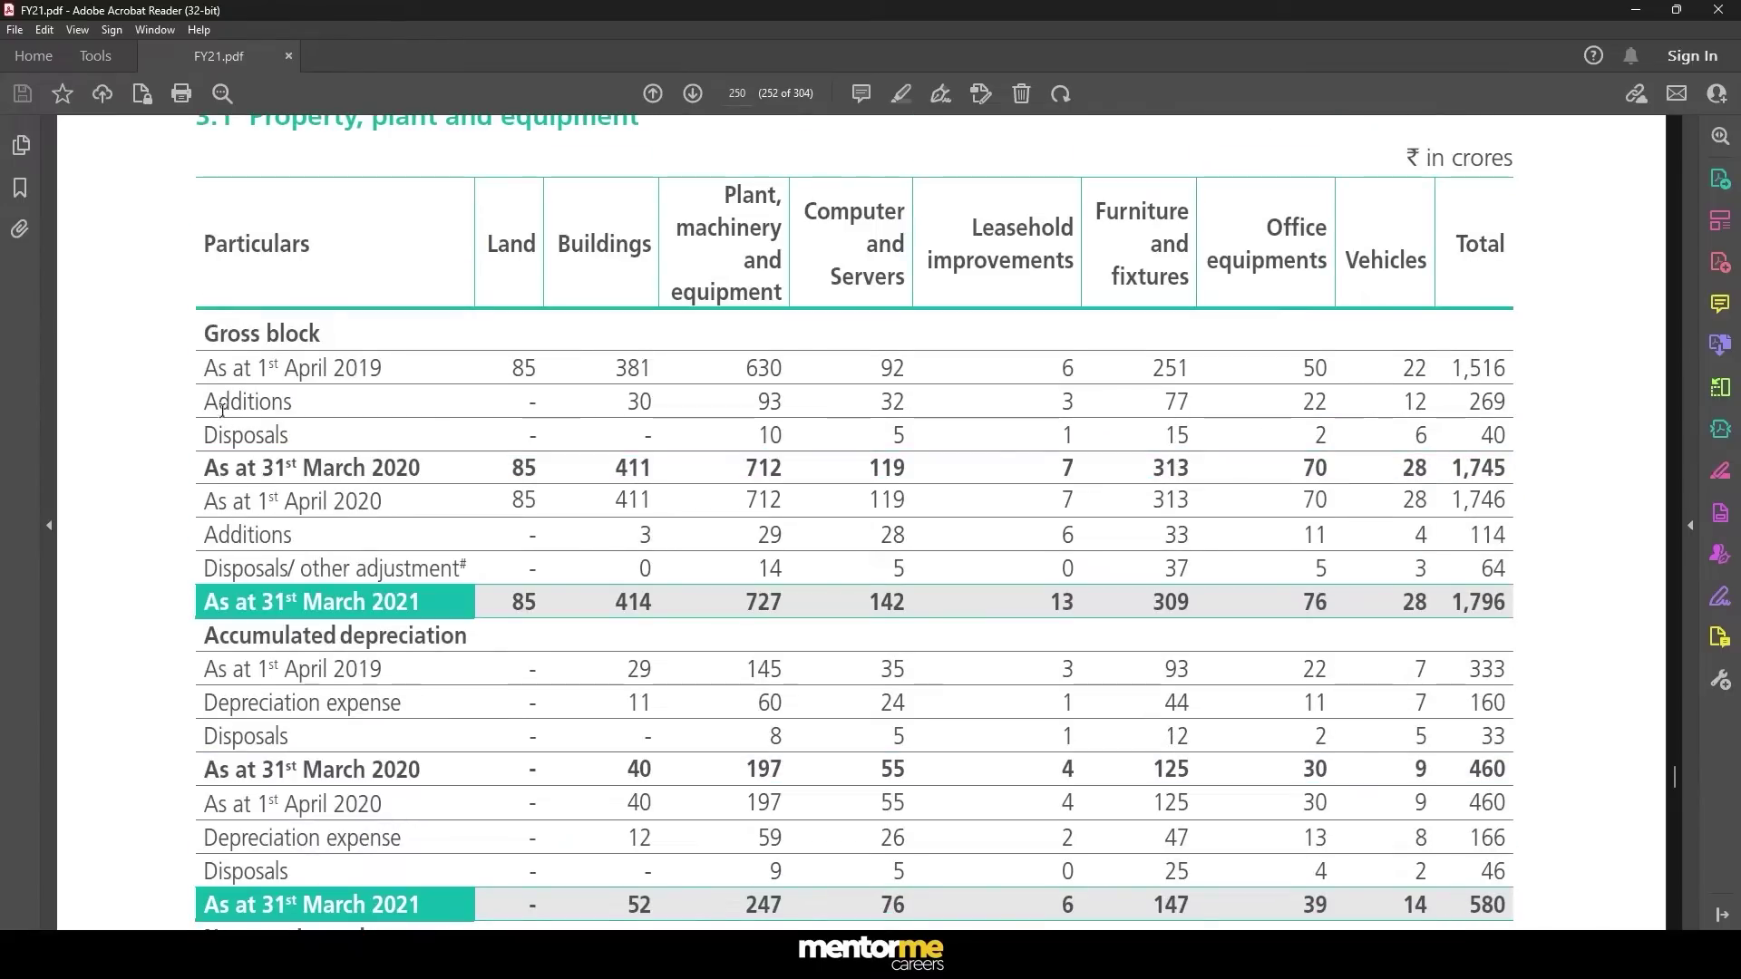
left_click_drag(176, 330, 317, 315)
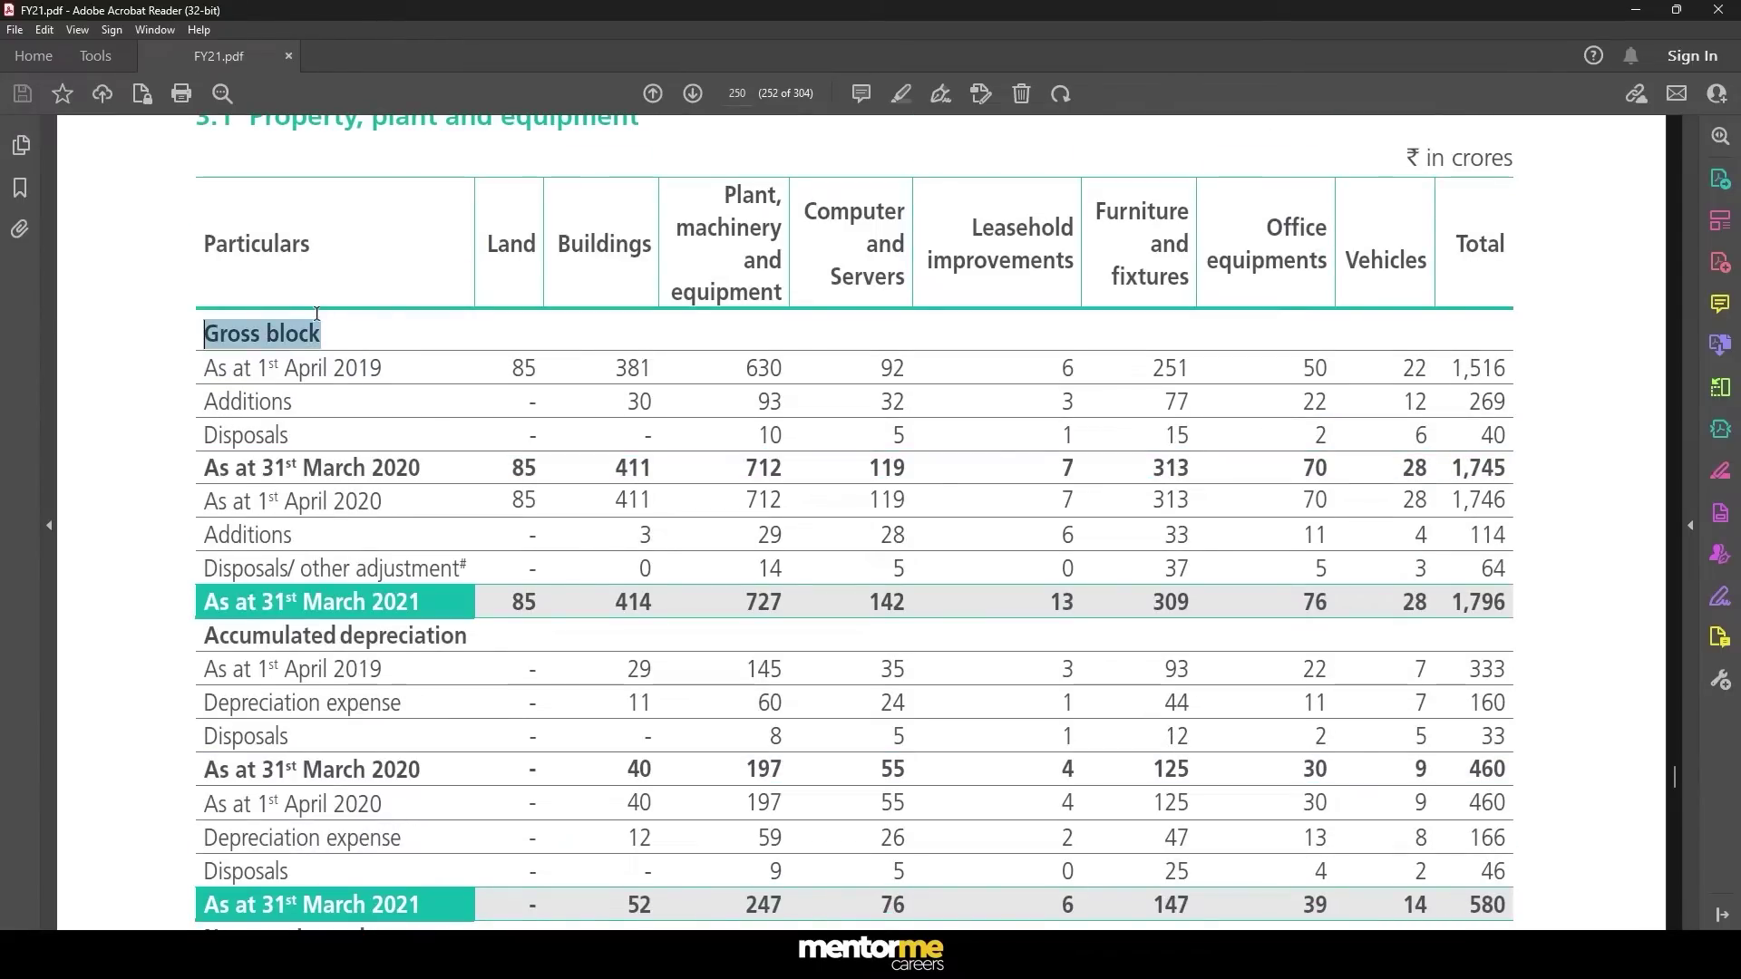
scroll(286, 447, "down", 2)
left_click_drag(200, 505, 419, 511)
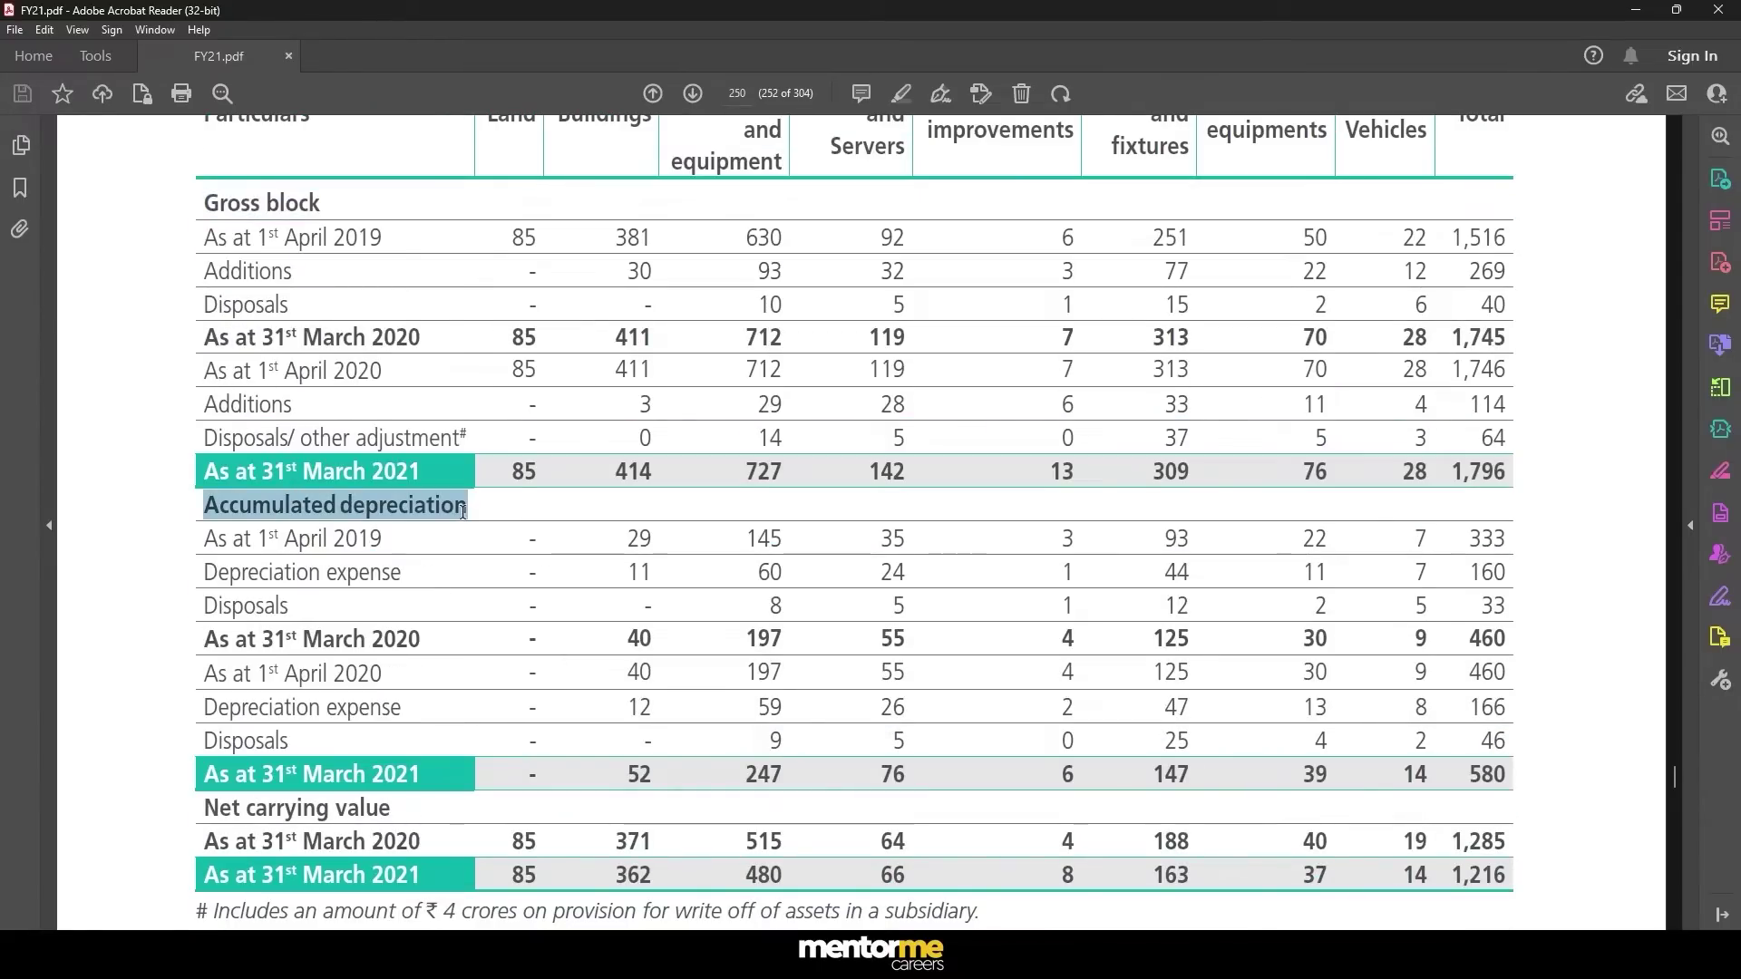
scroll(462, 511, "down", 5)
left_click_drag(1510, 558, 417, 579)
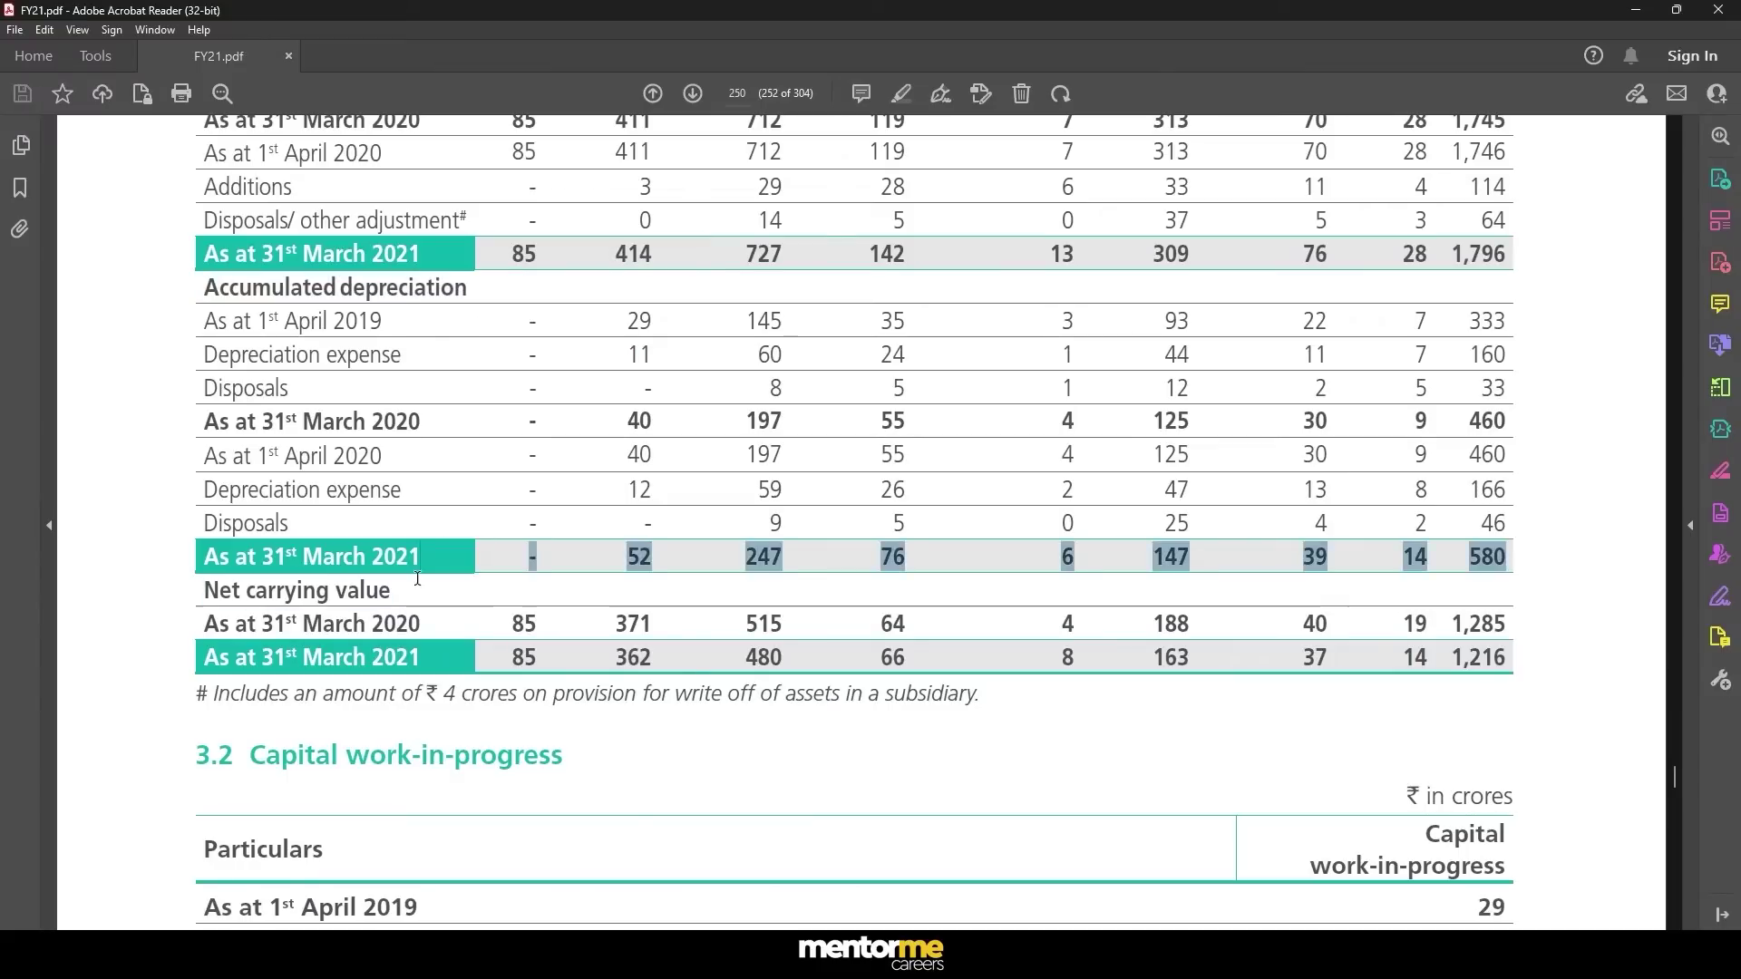
left_click_drag(201, 591, 406, 591)
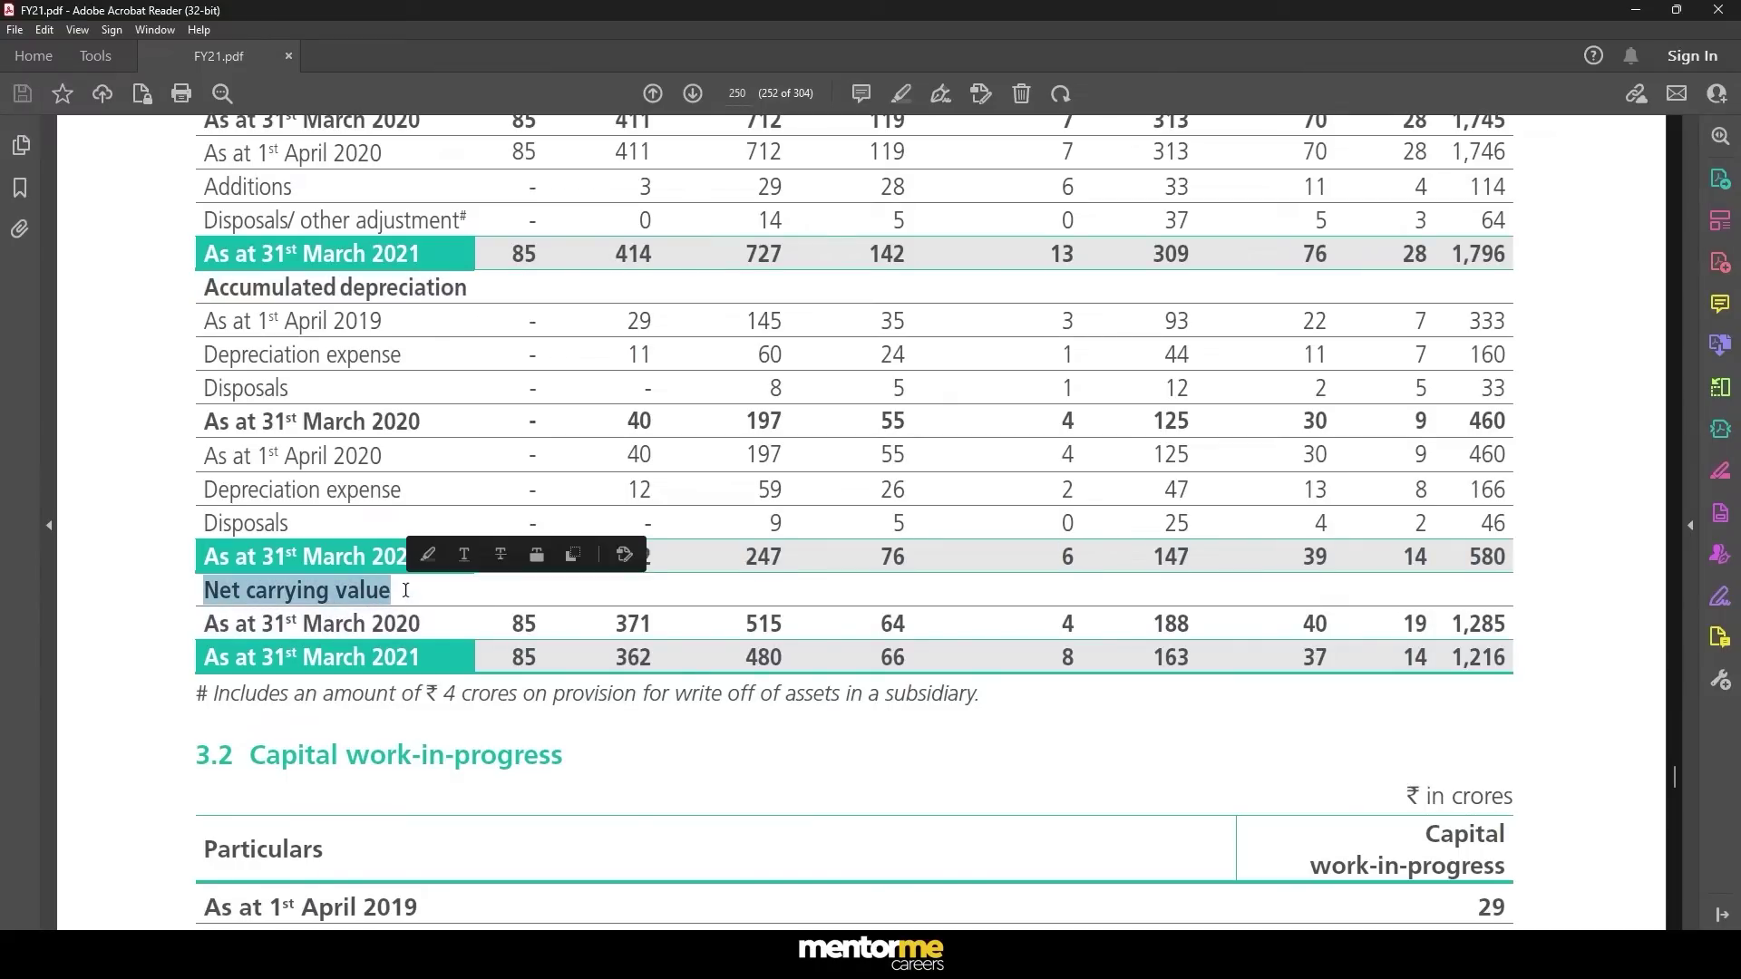
- Mark the gross block totals 1,516 (2019) and 1,745 (2020), then return to Excel
scroll(406, 591, "up", 9)
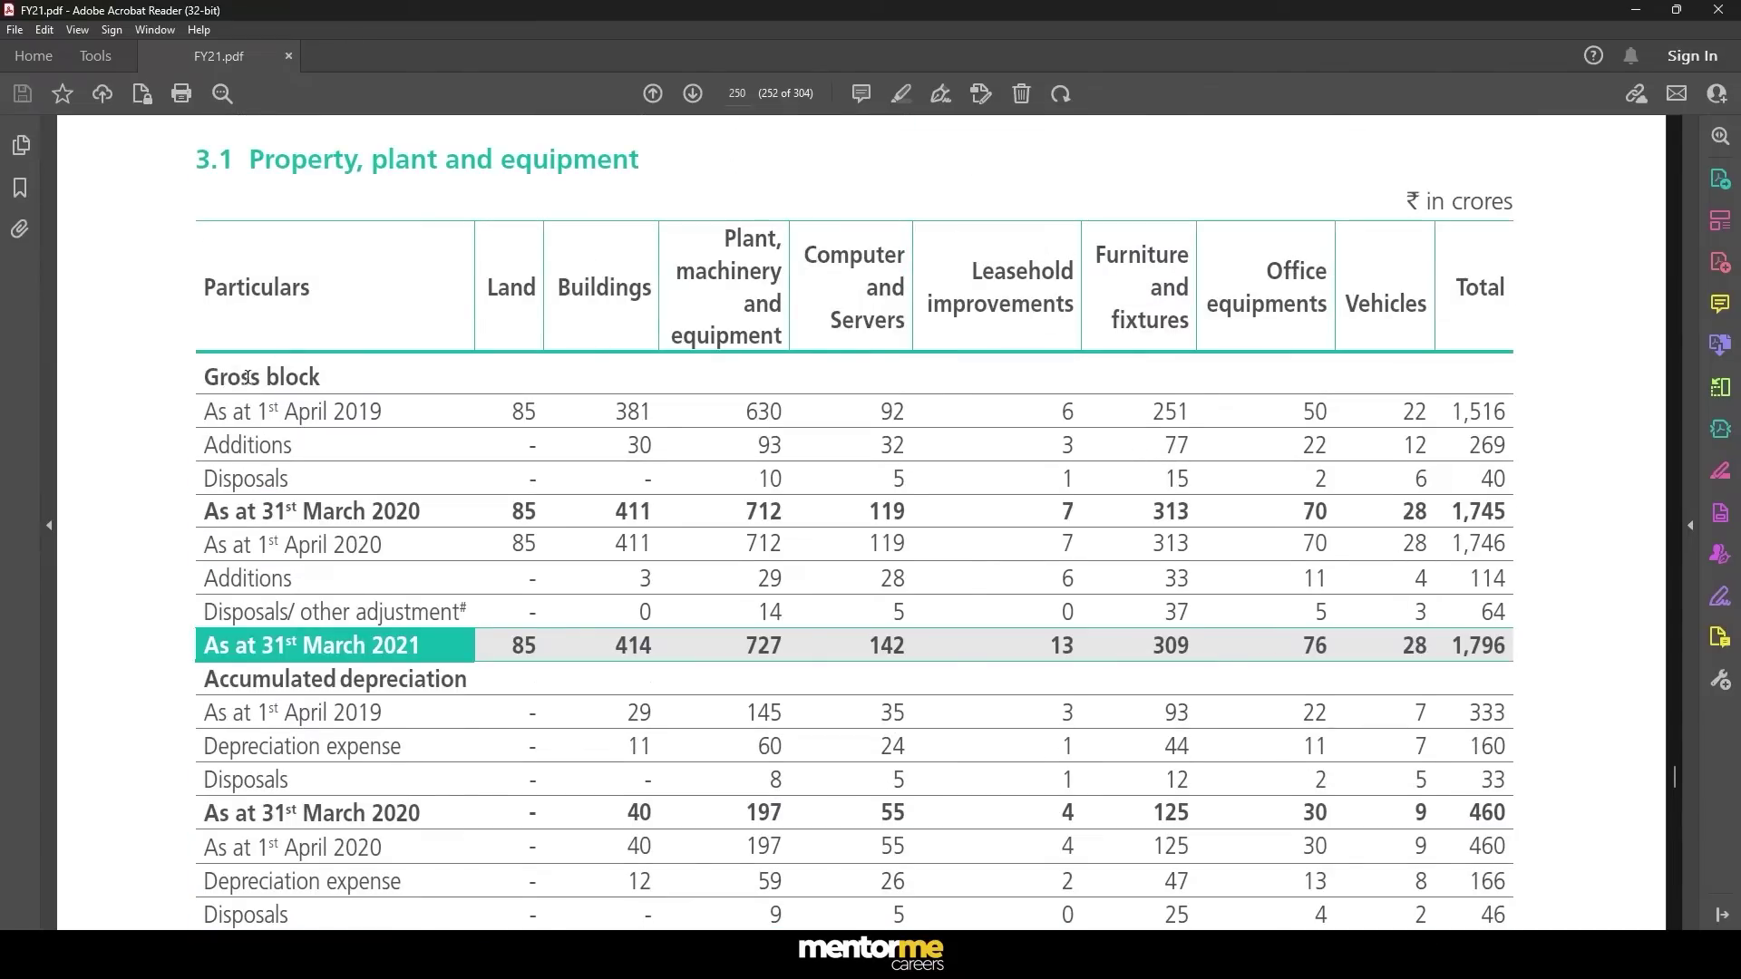
scroll(378, 383, "down", 5)
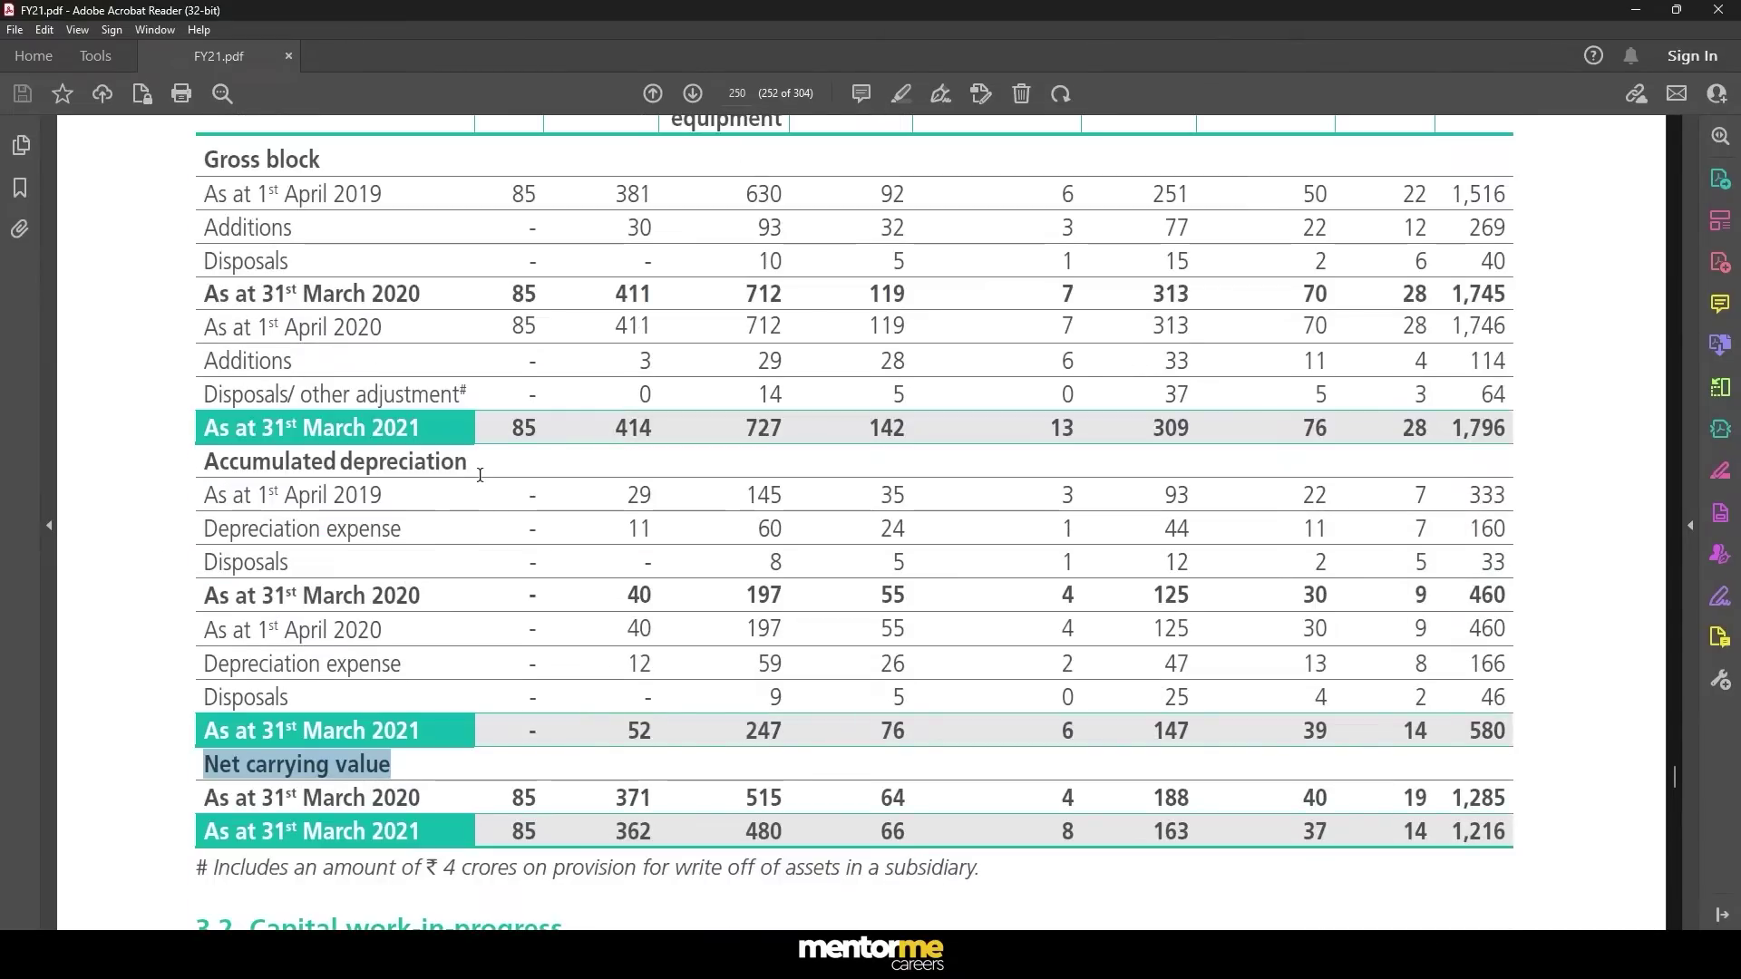
scroll(481, 475, "down", 3)
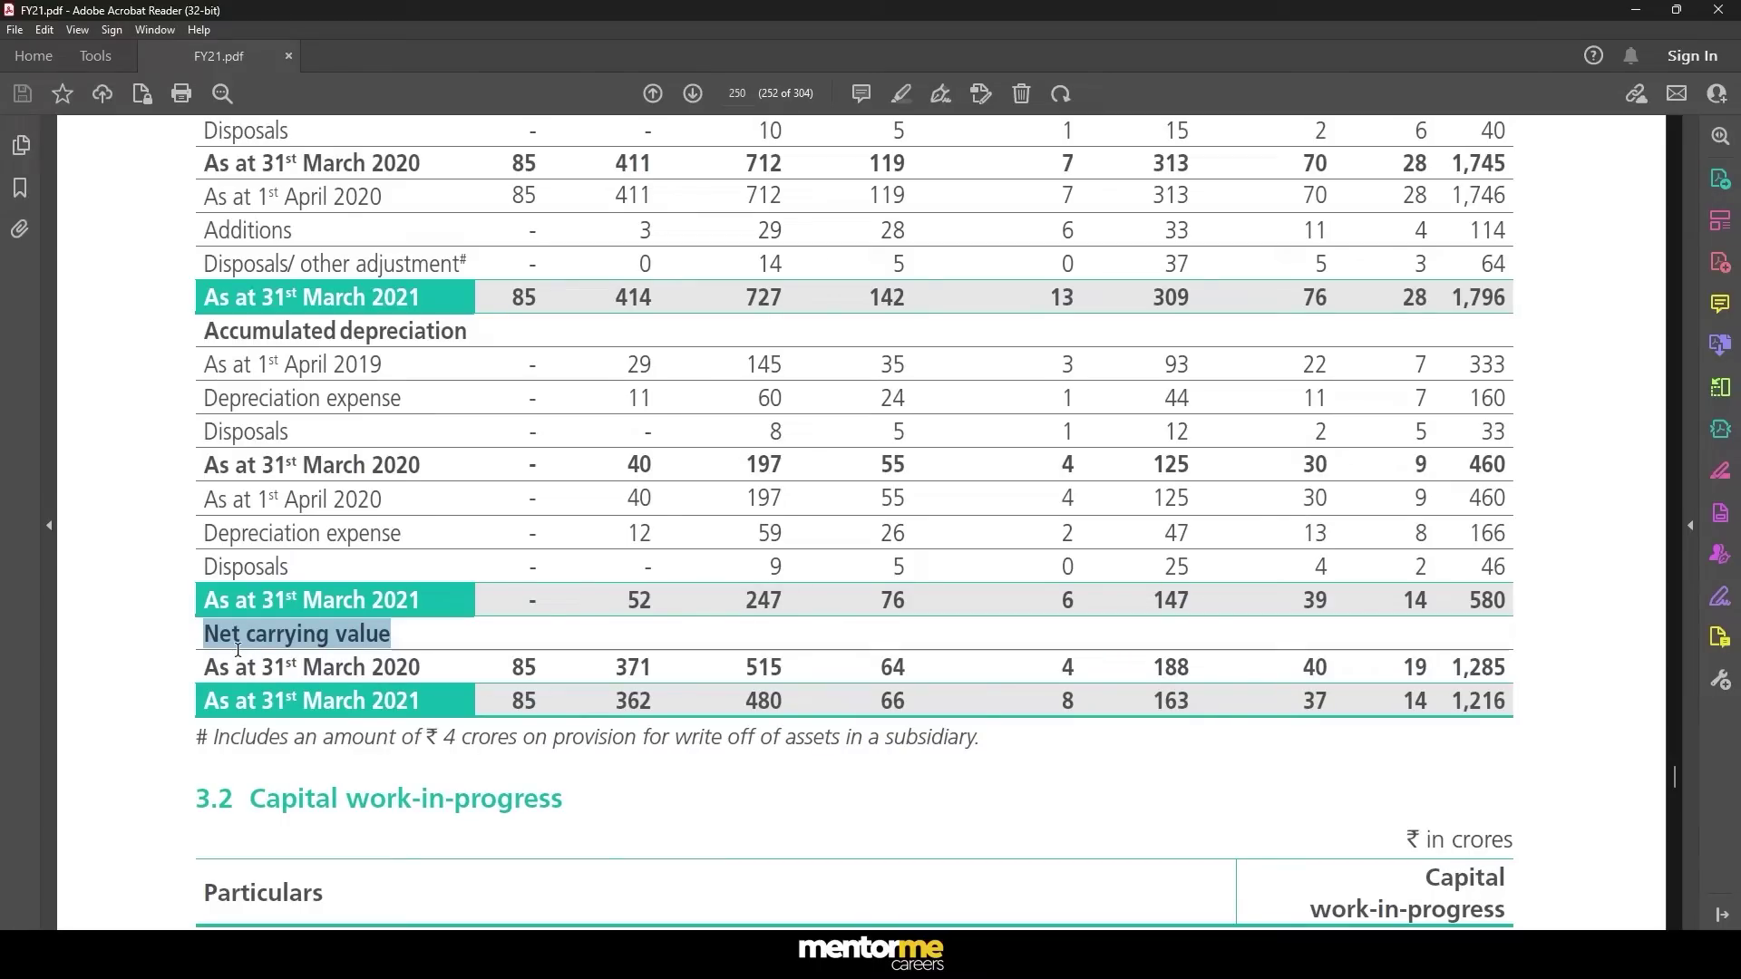
scroll(292, 582, "up", 5)
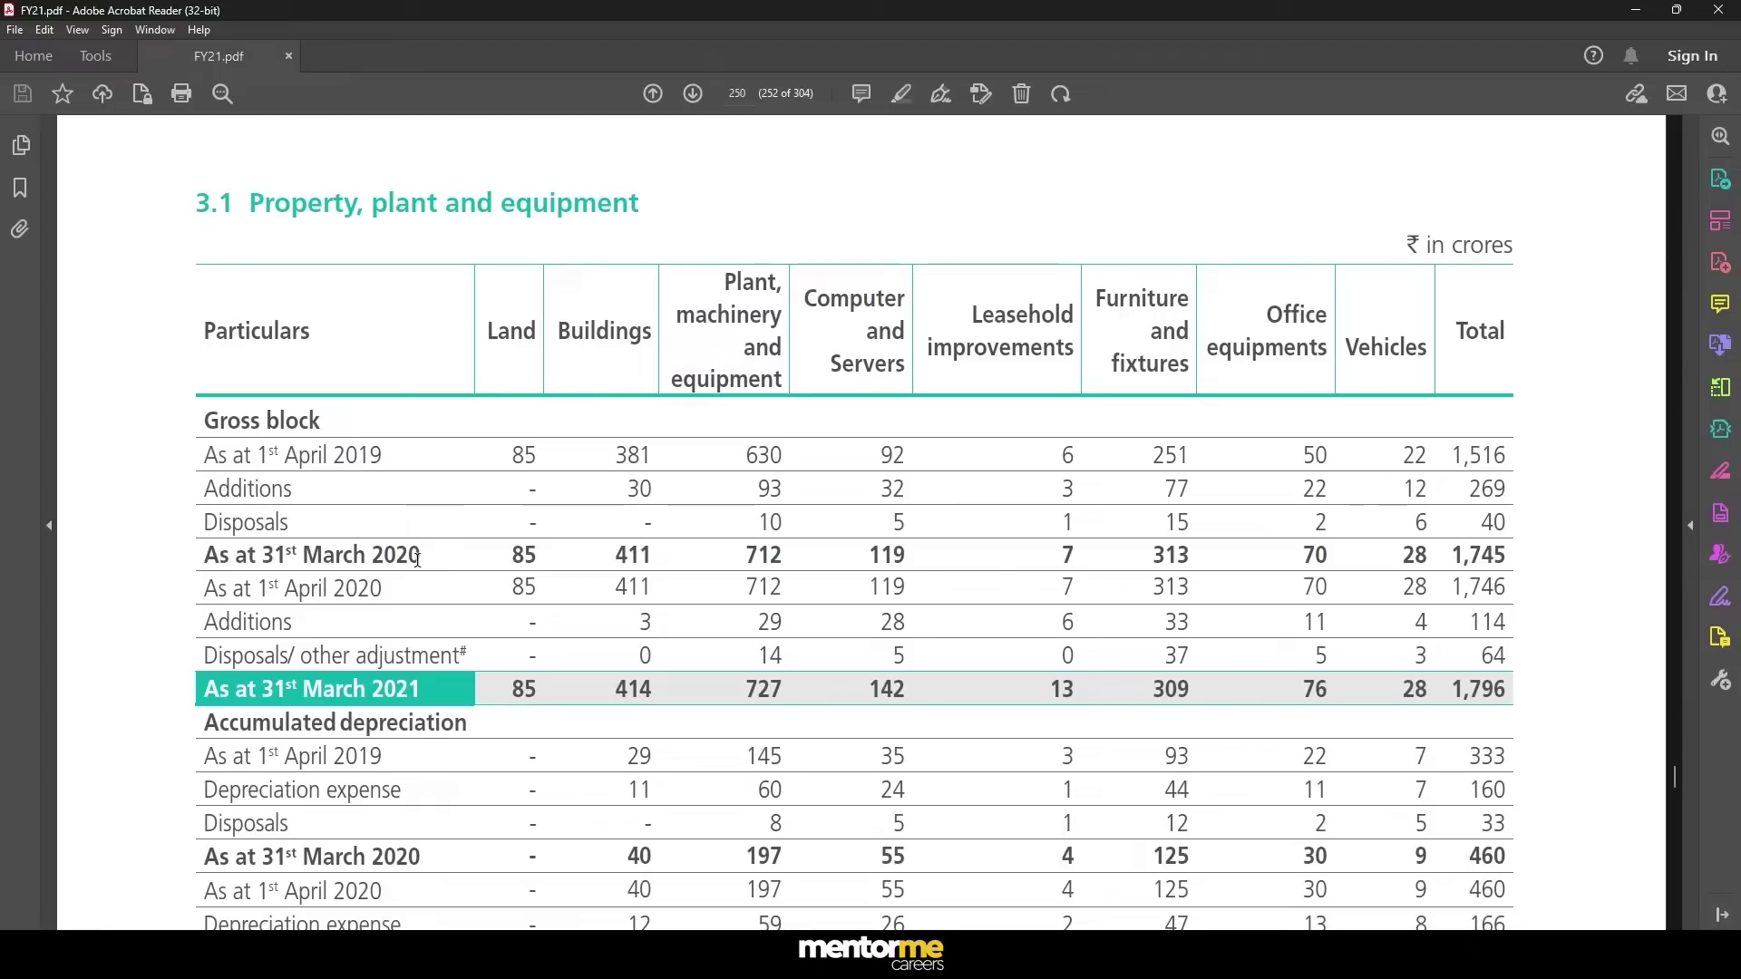
left_click_drag(1455, 562, 1514, 558)
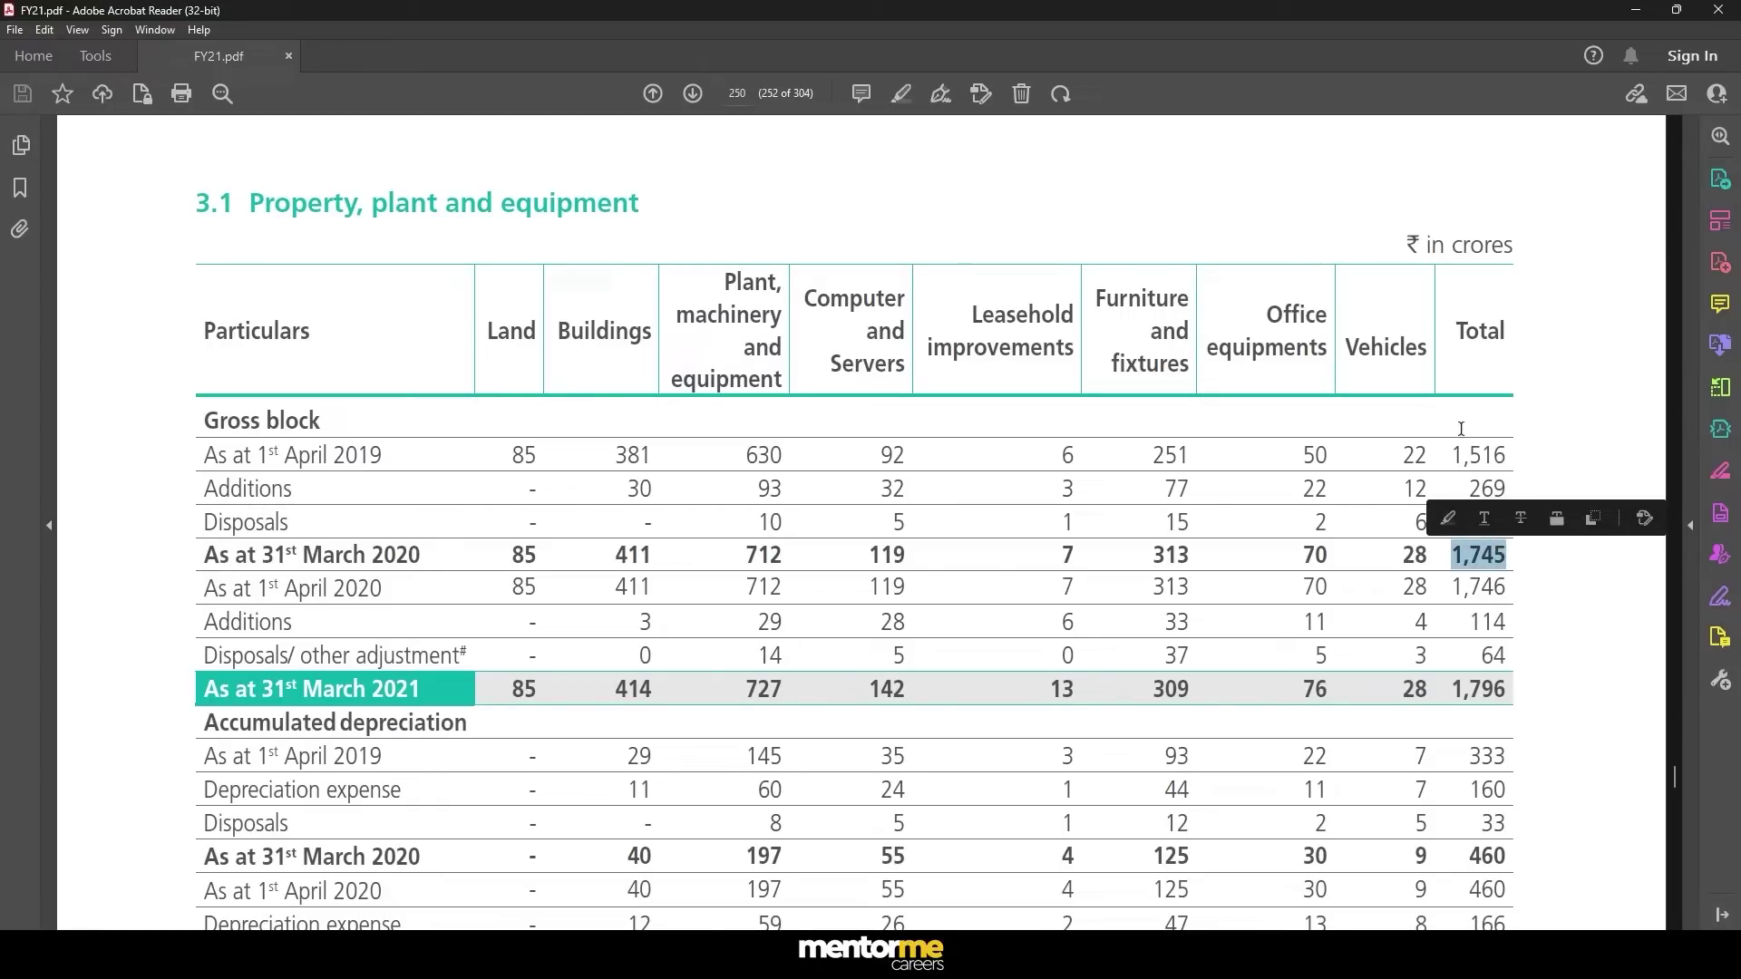
left_click_drag(1460, 452, 1513, 454)
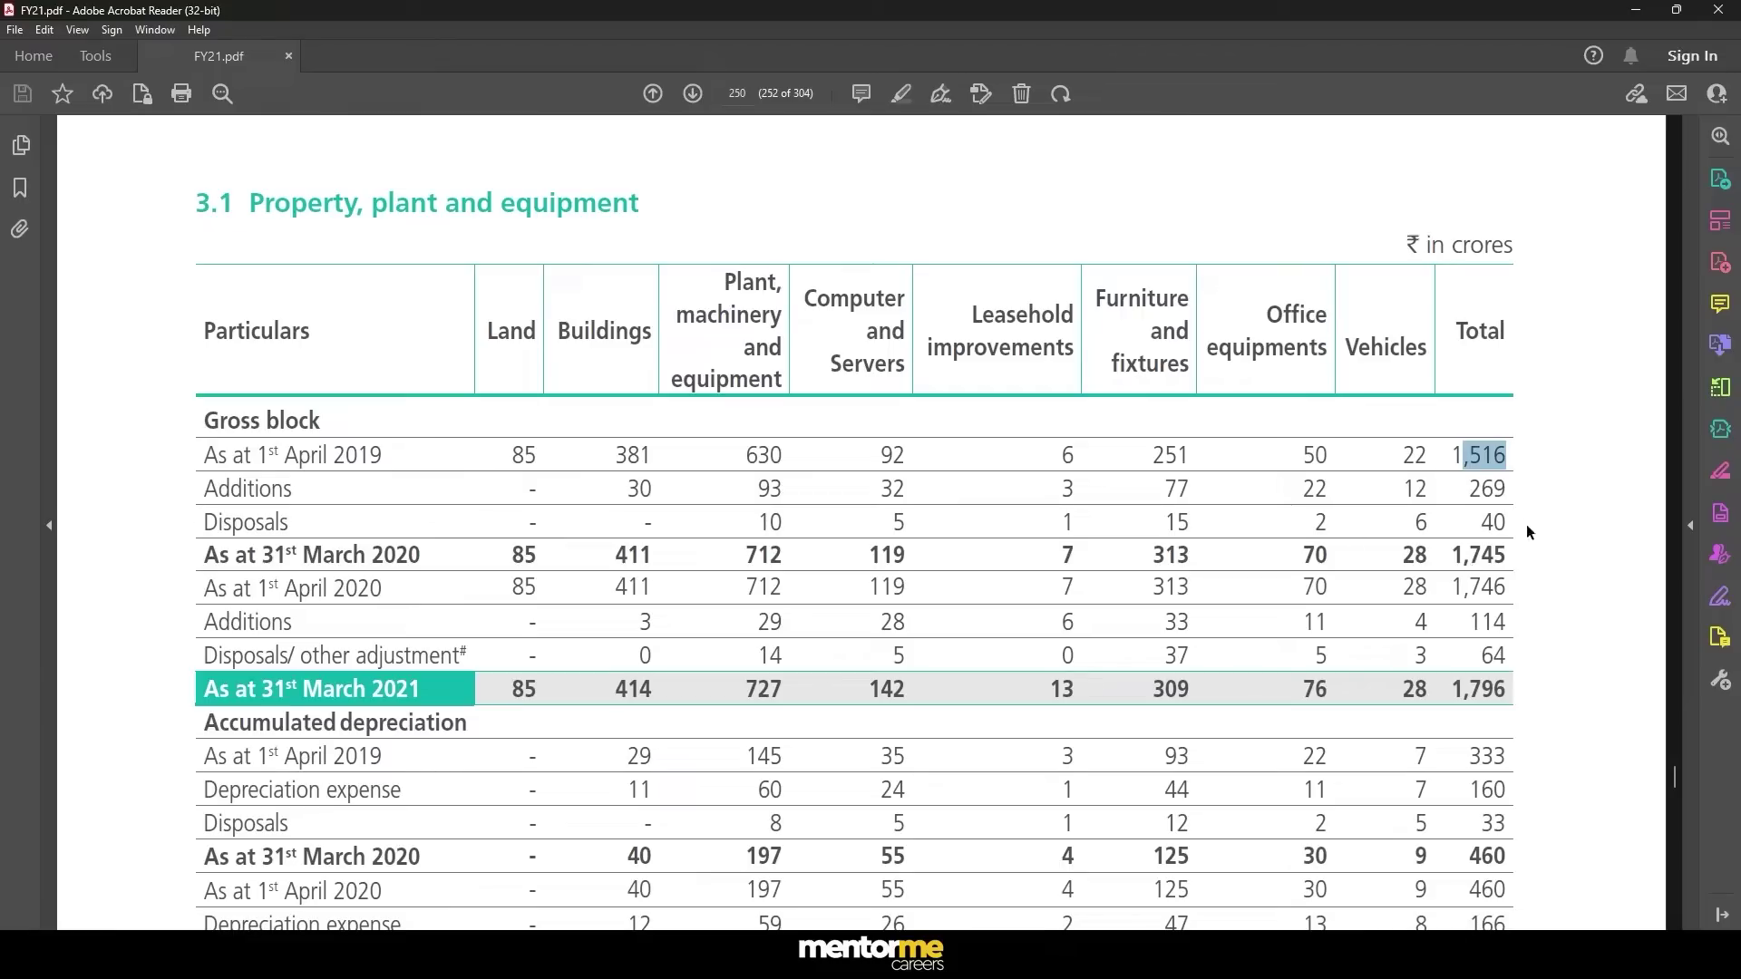
double_click(1457, 555)
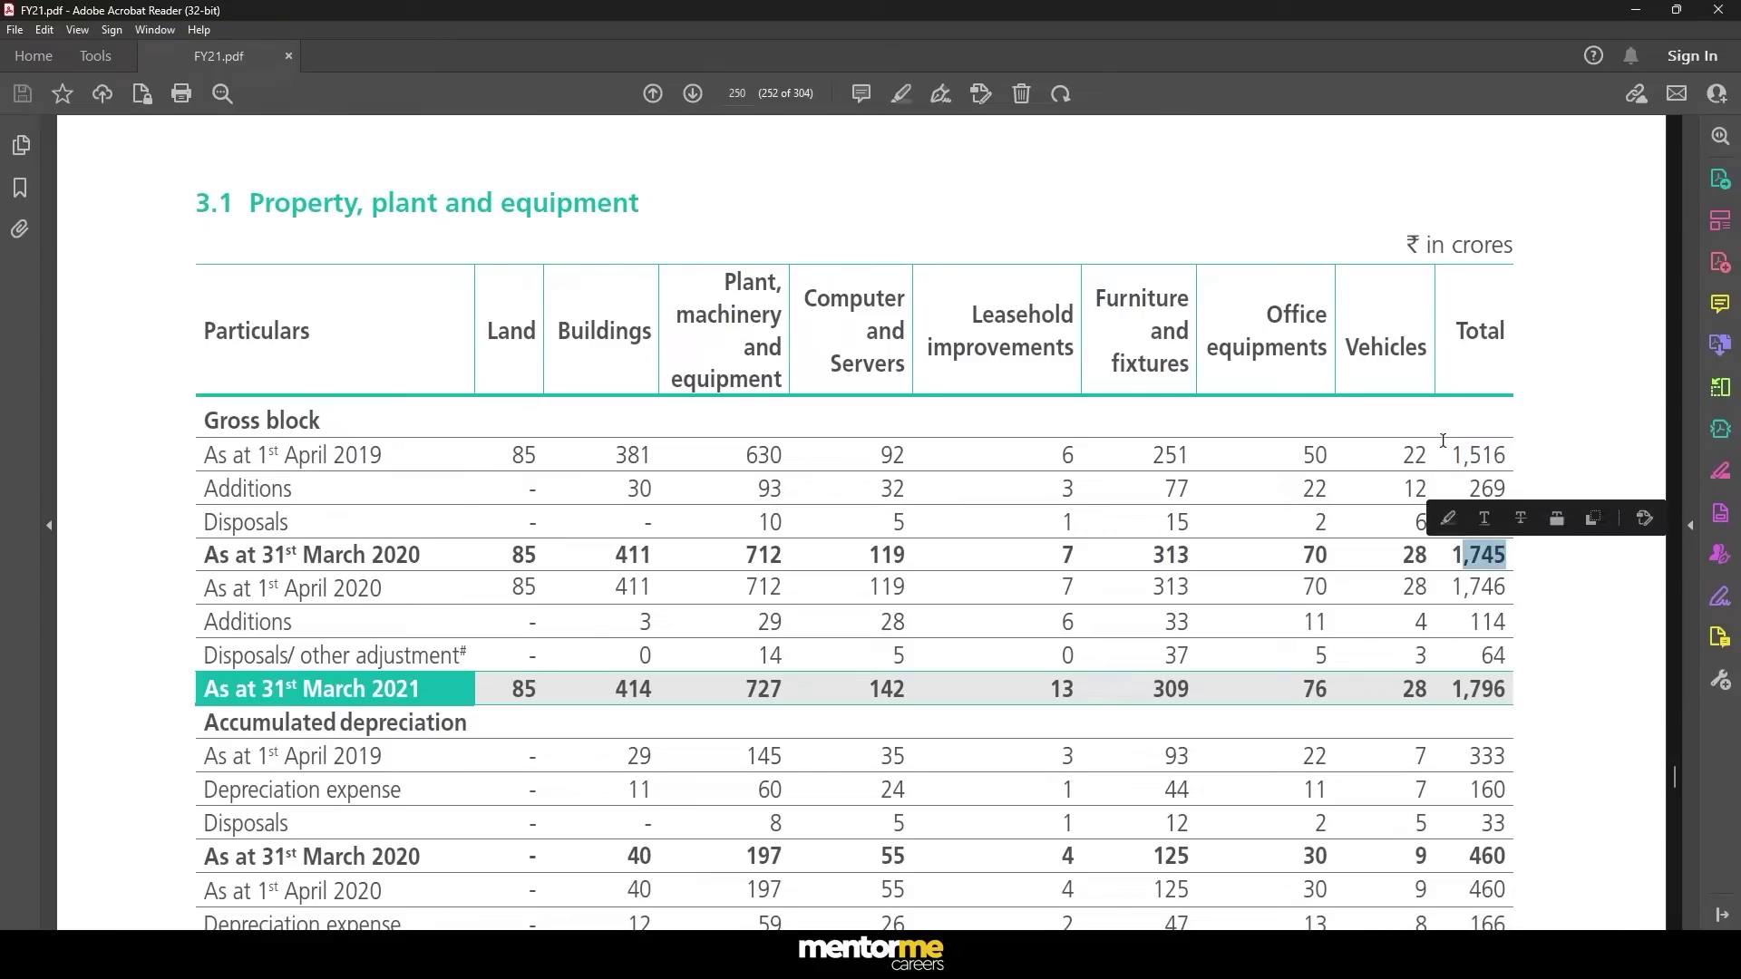
left_click_drag(1449, 443, 1516, 485)
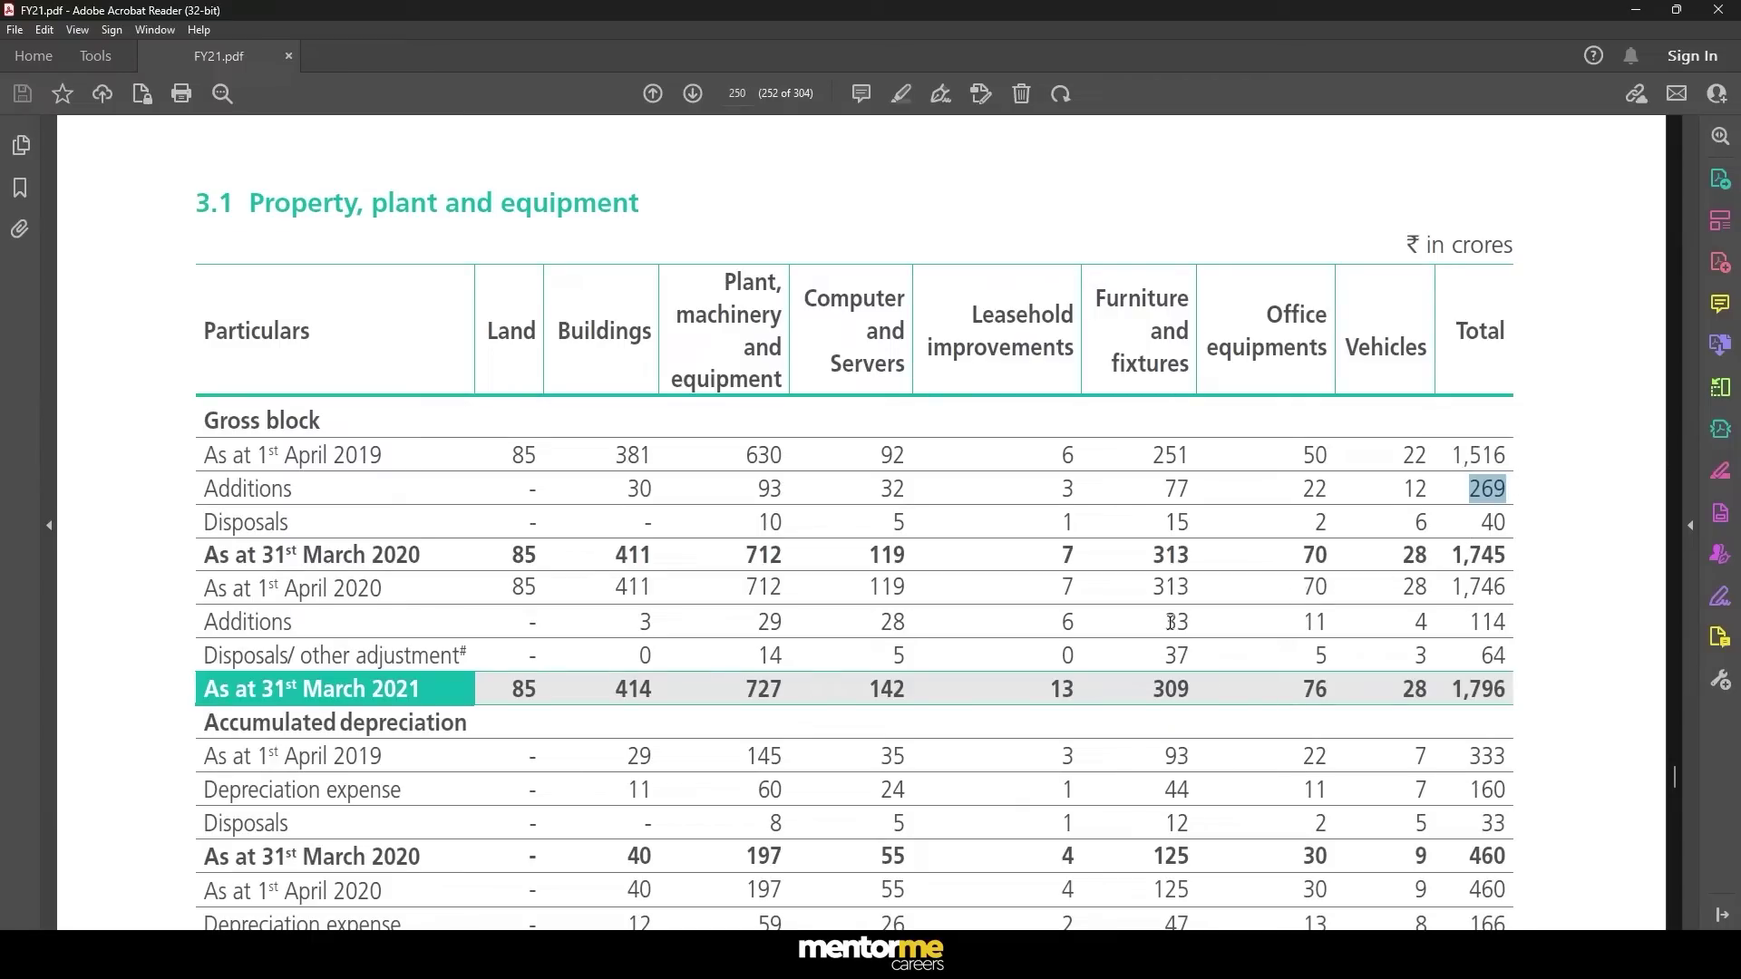
scroll(1231, 625, "down", 2)
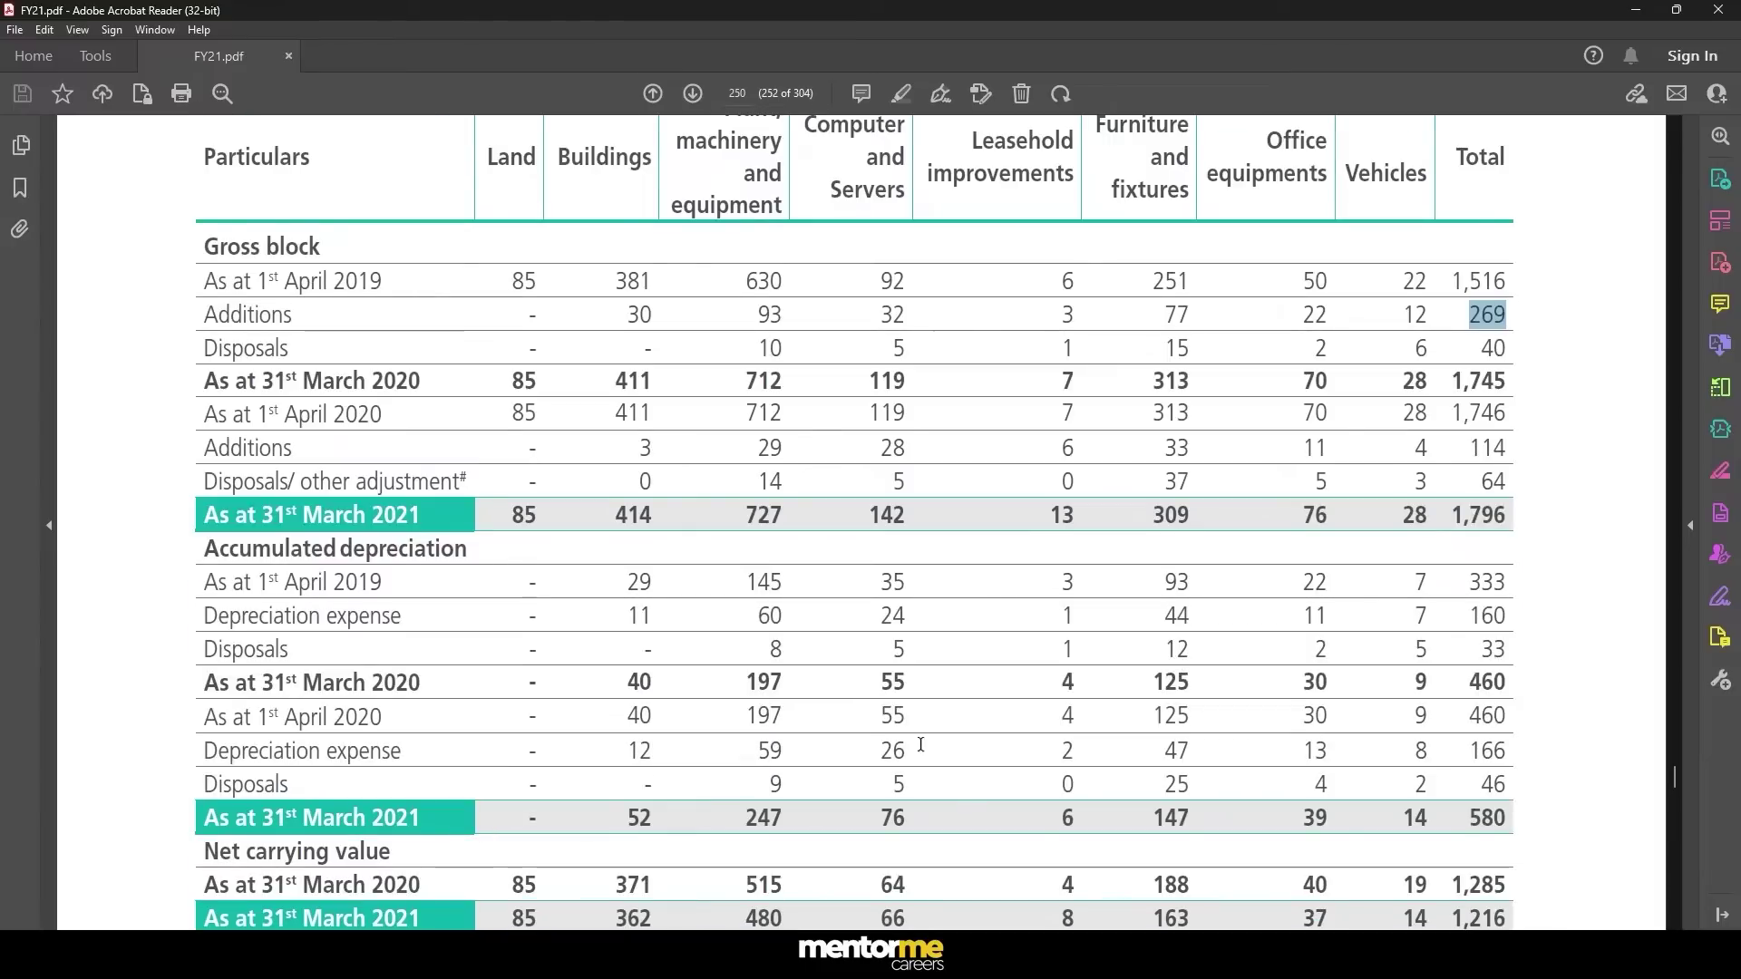
scroll(957, 739, "down", 3)
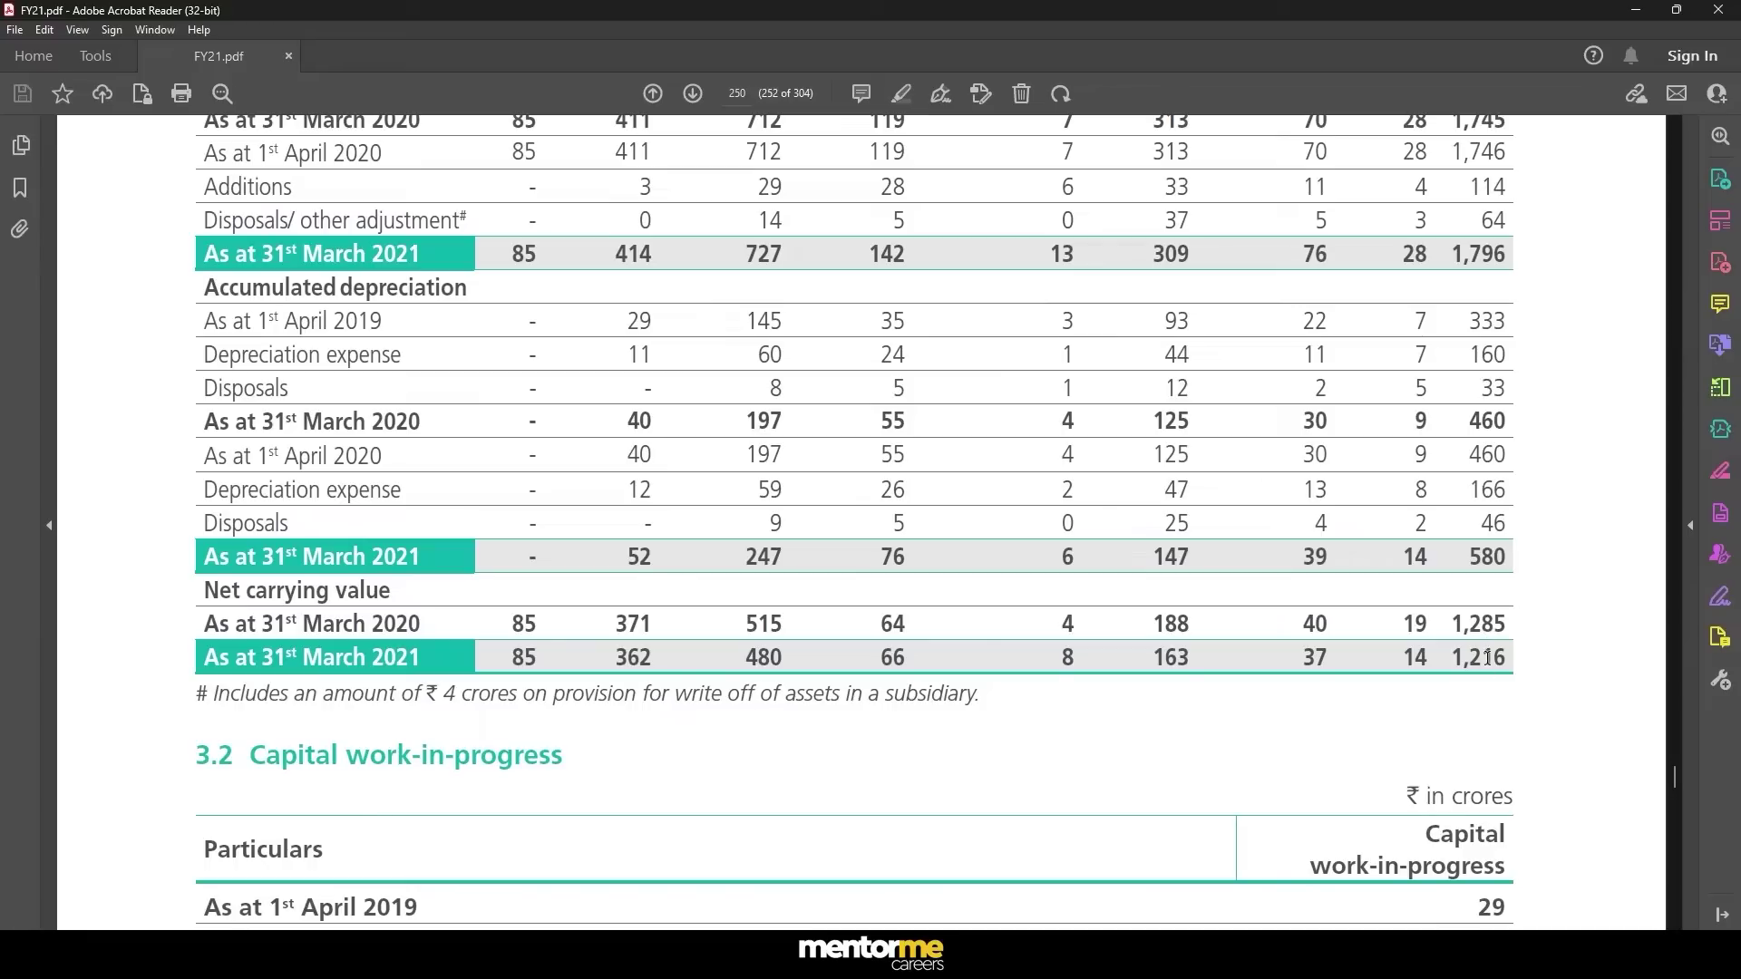
scroll(1485, 657, "up", 3)
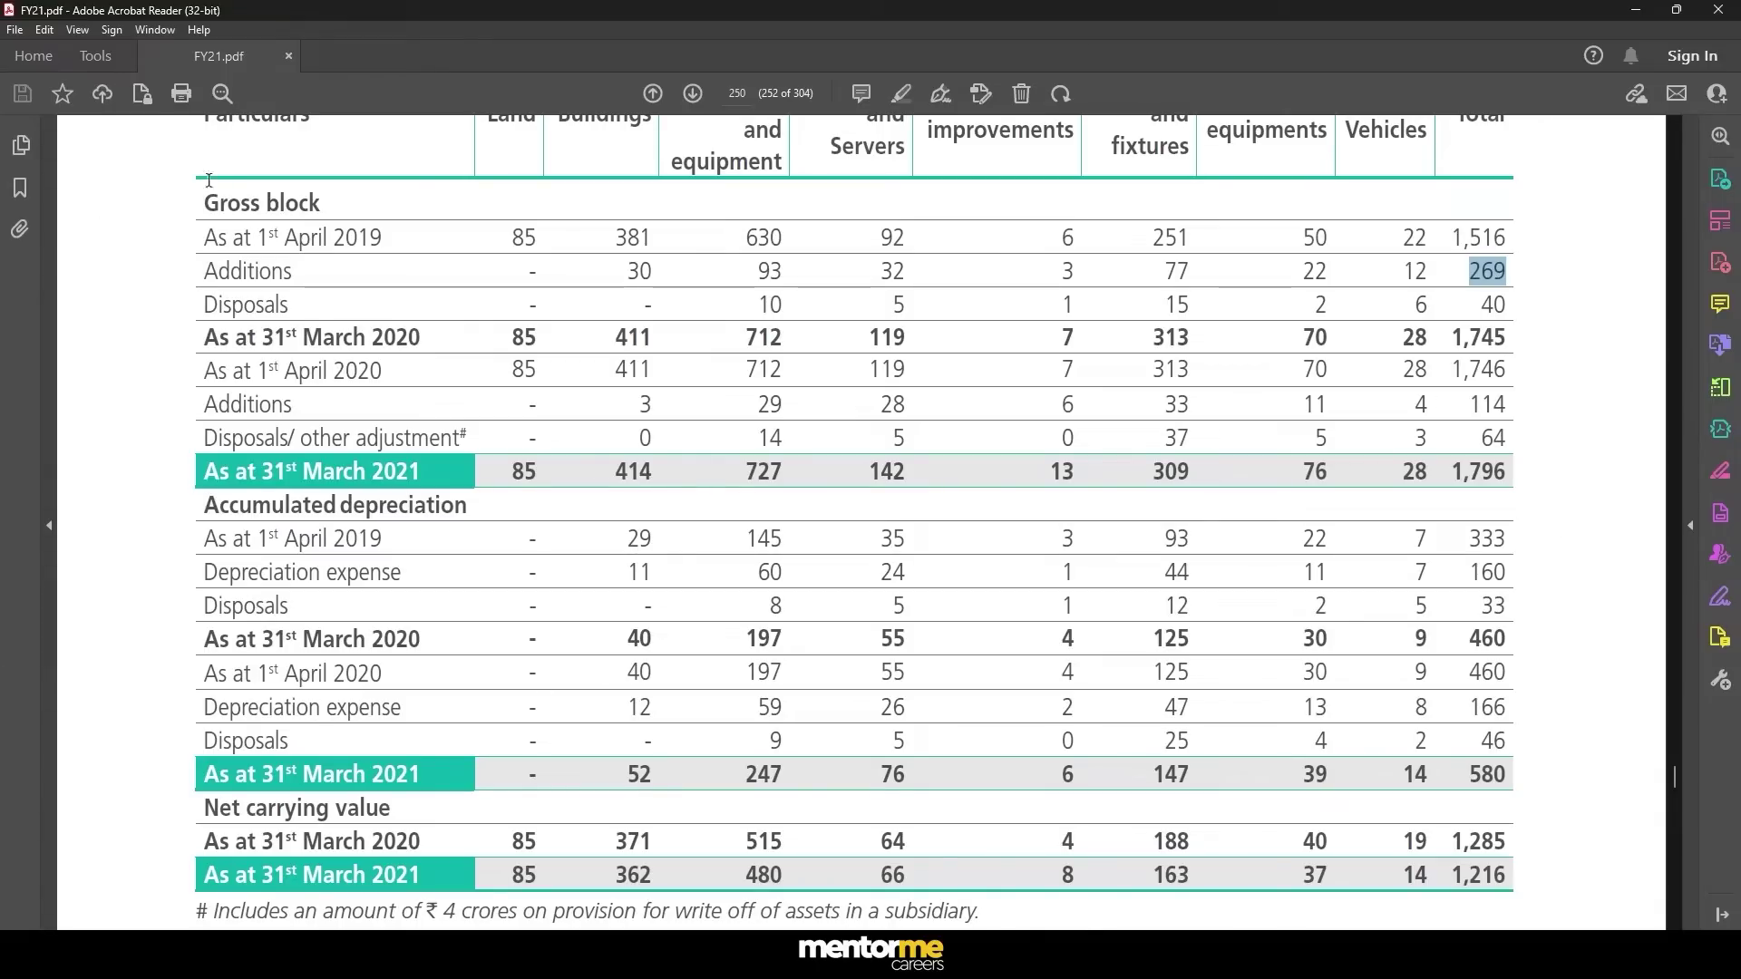
scroll(388, 868, "down", 1)
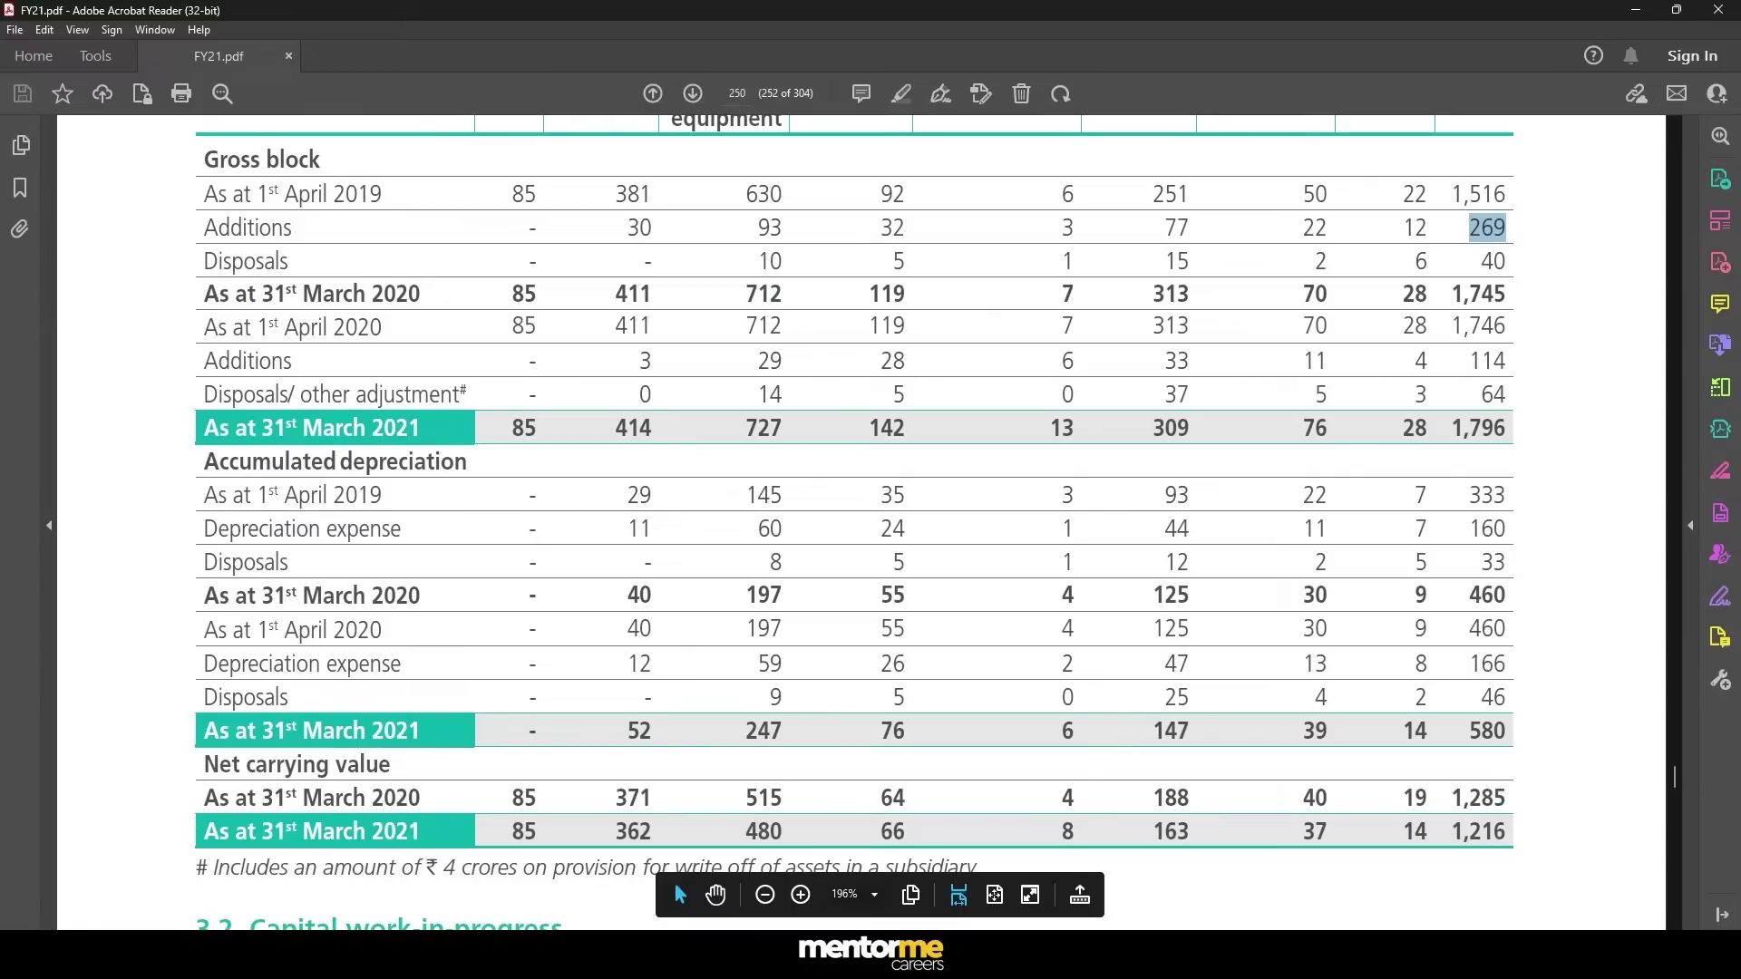
left_click(1051, 953)
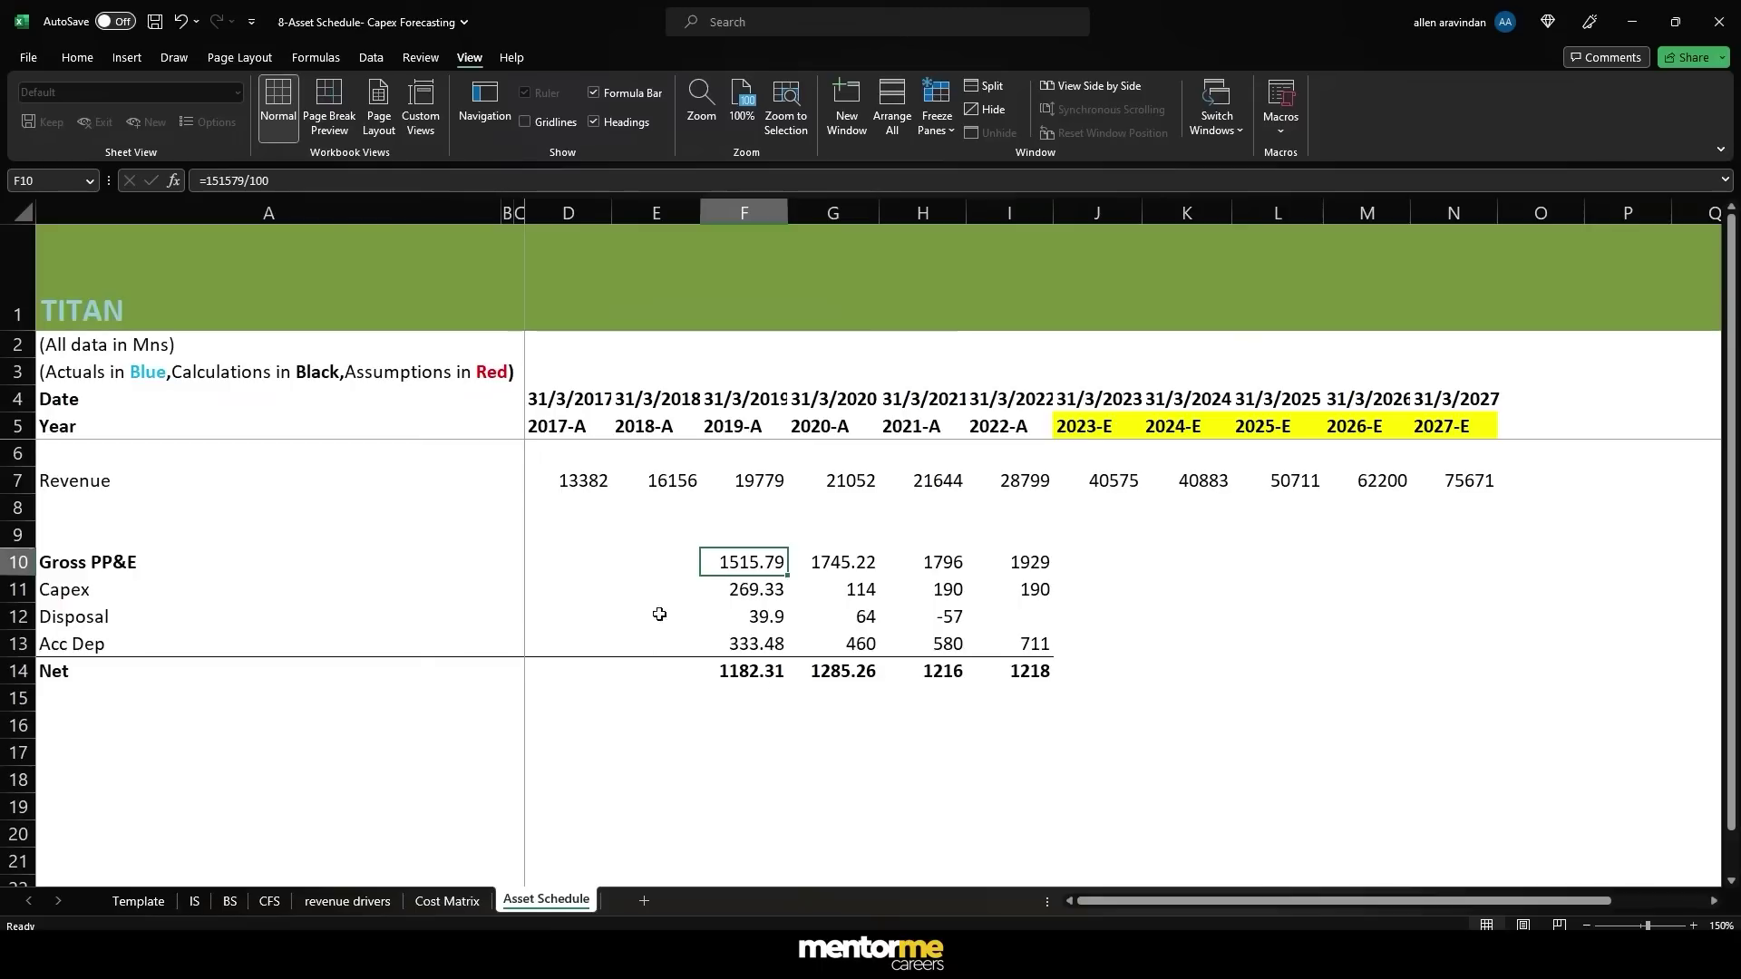
double_click(740, 562)
key("Escape")
key("Right")
key("Right")
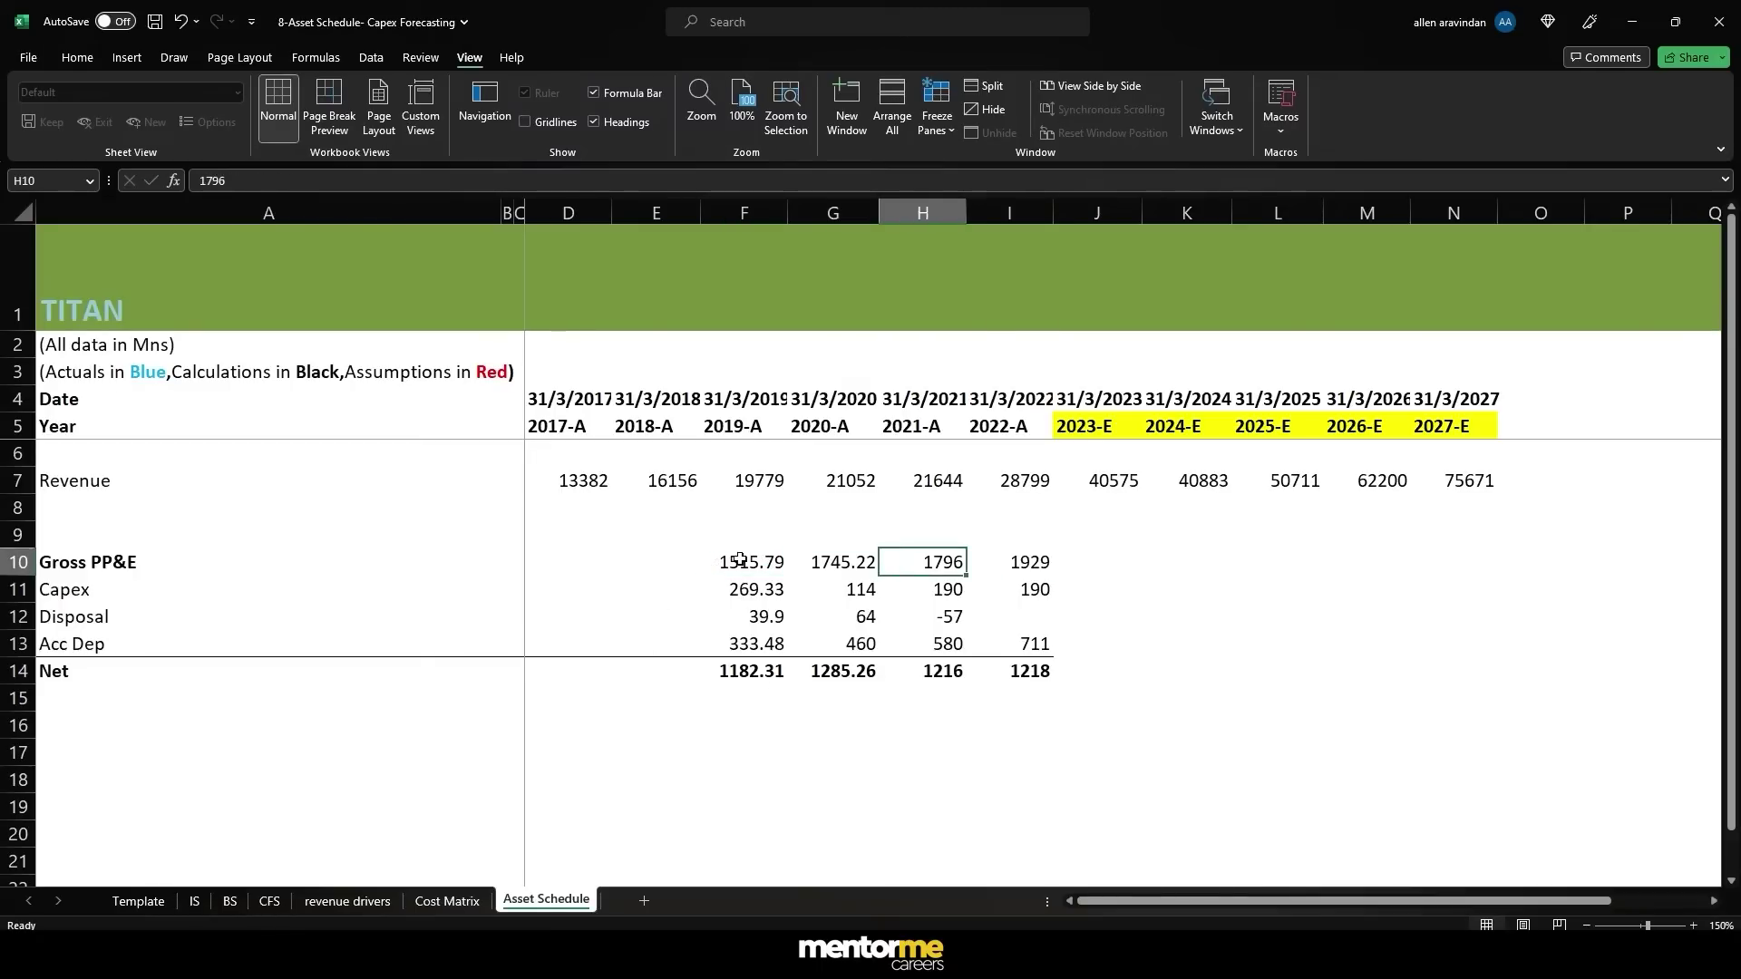
key("Left")
key("Left")
key("Left")
key("Left")
key("Left")
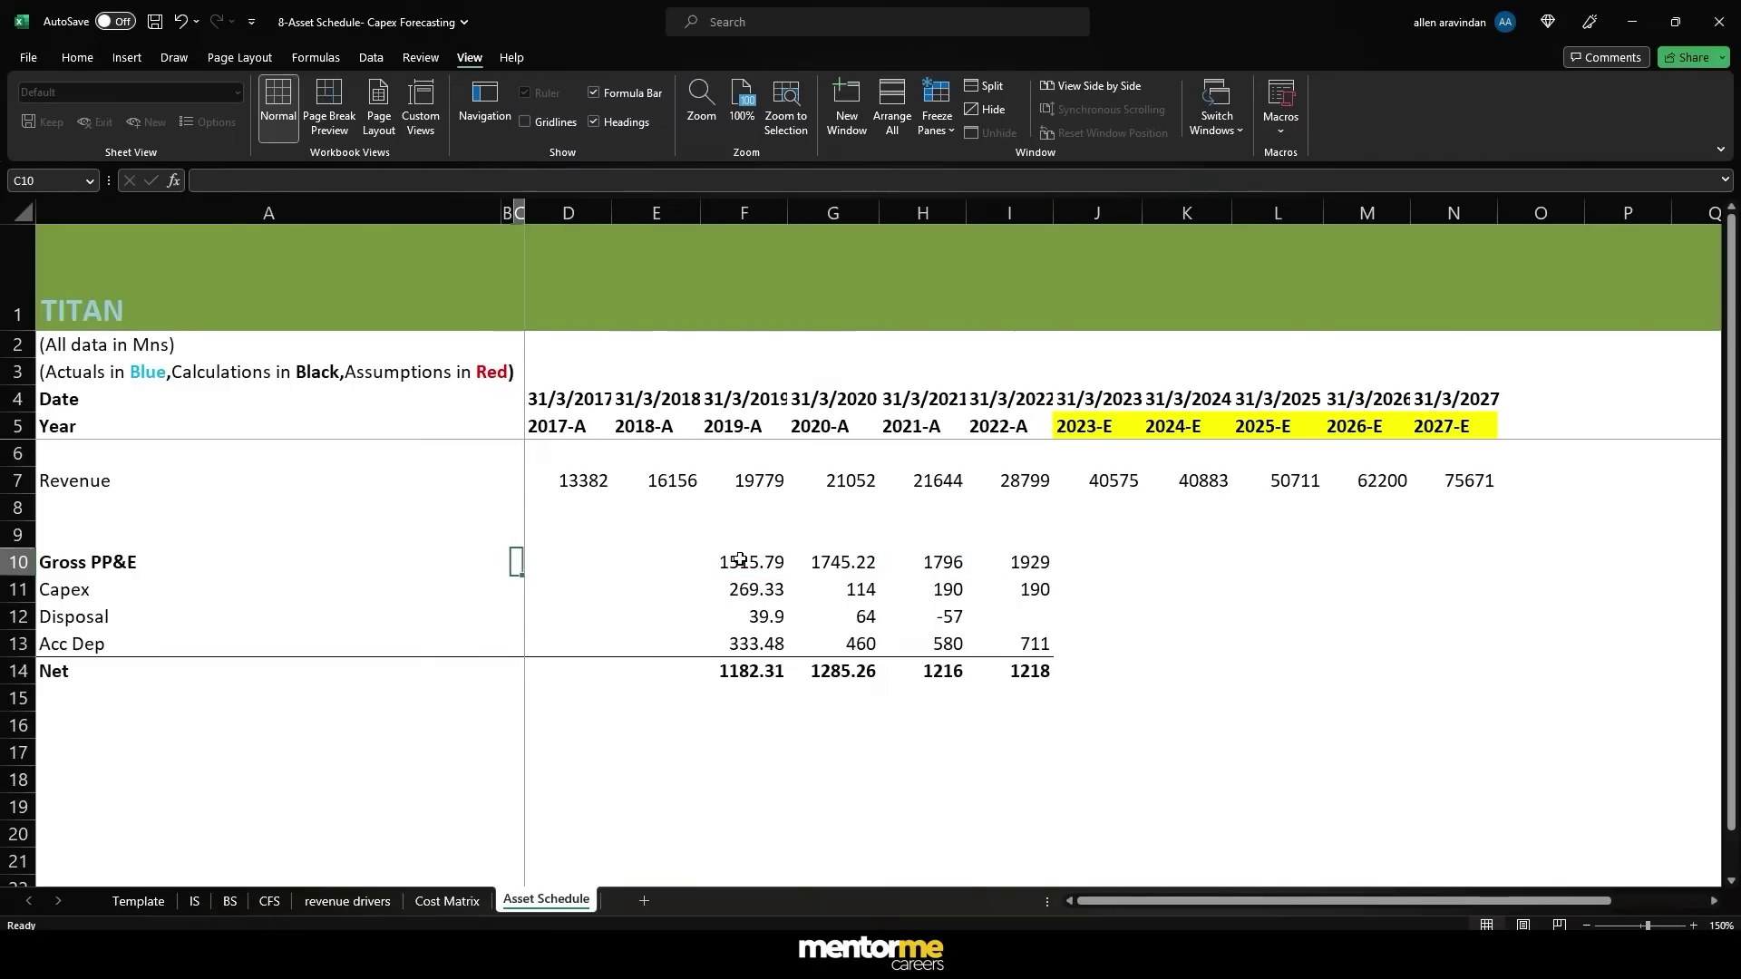
key("Right")
key("Right")
key("Right")
double_click(740, 562)
key("Escape")
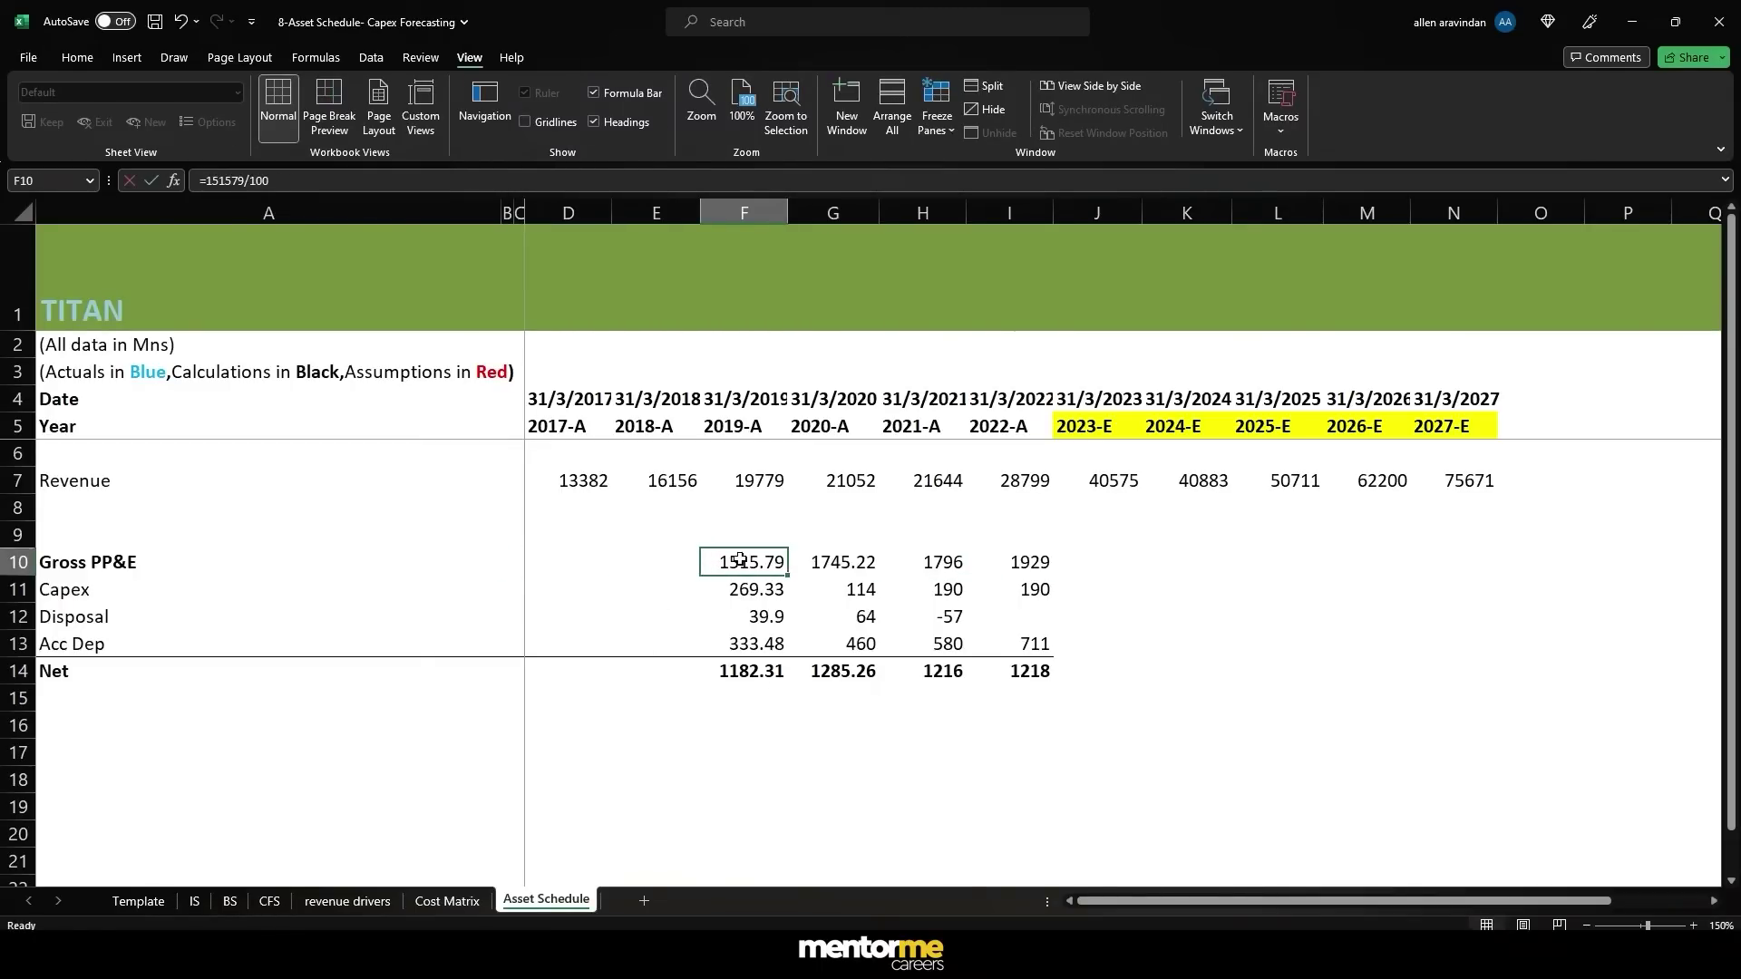
key("Right")
key("Left")
key("Right")
key("F2")
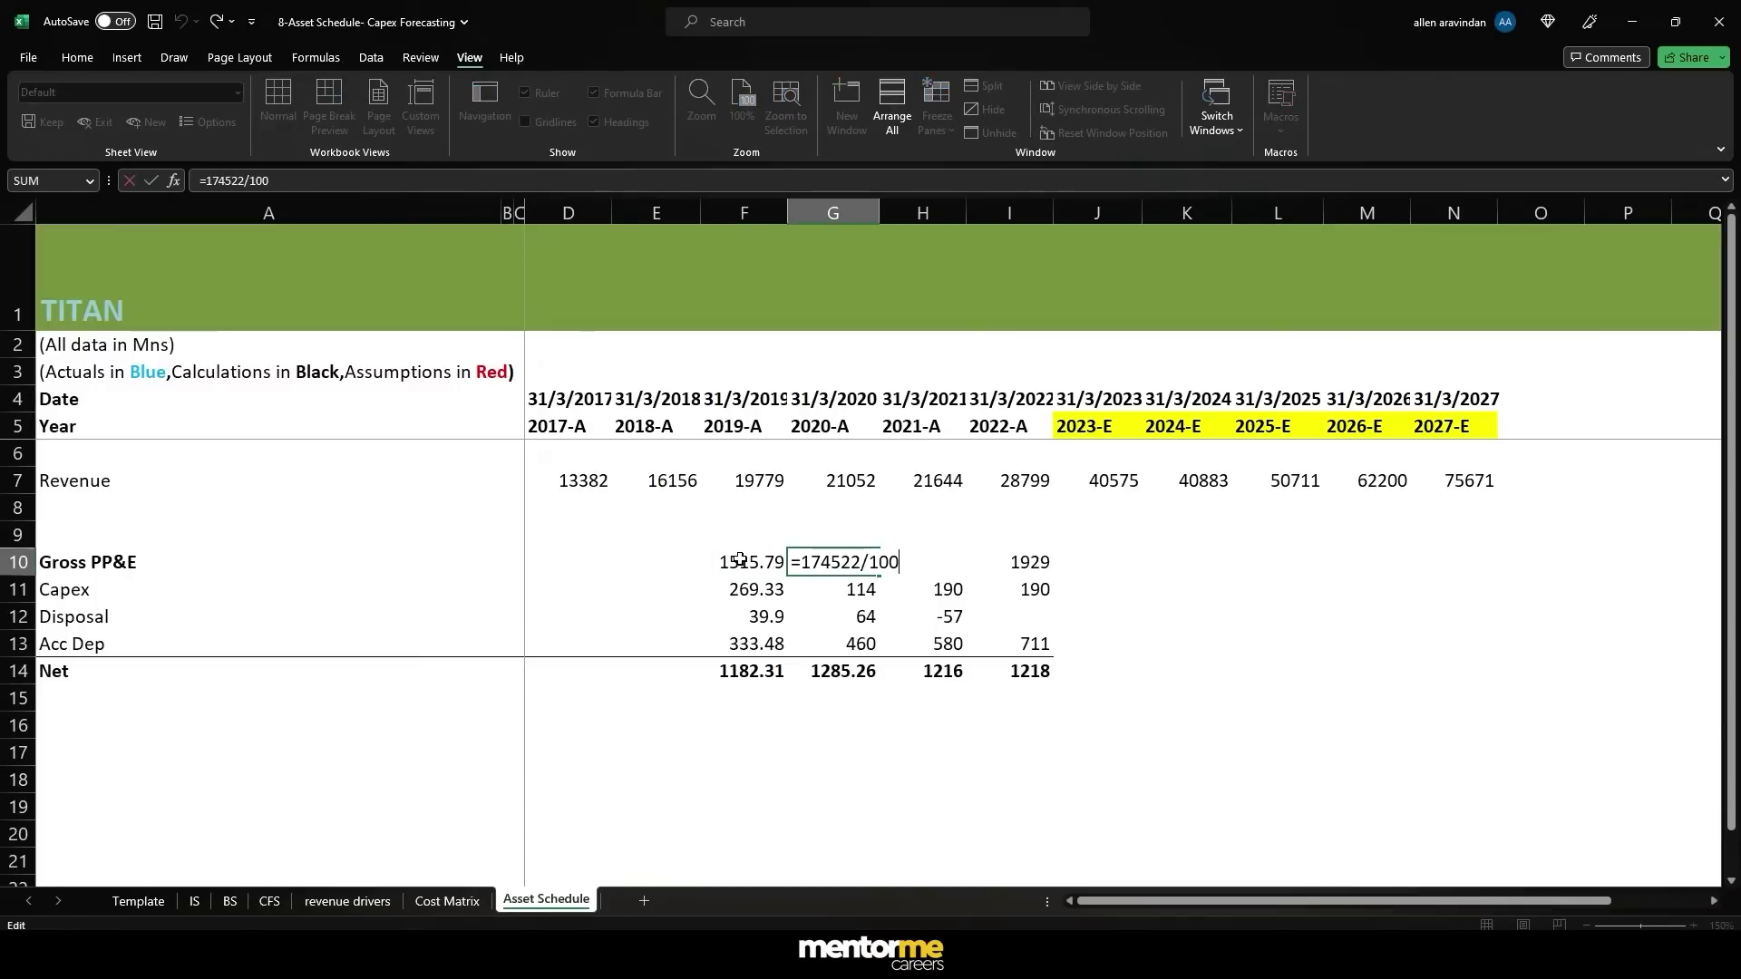
key("Escape")
key("Right")
key("Left")
key("Down")
key("Down")
key("Down")
key("Down")
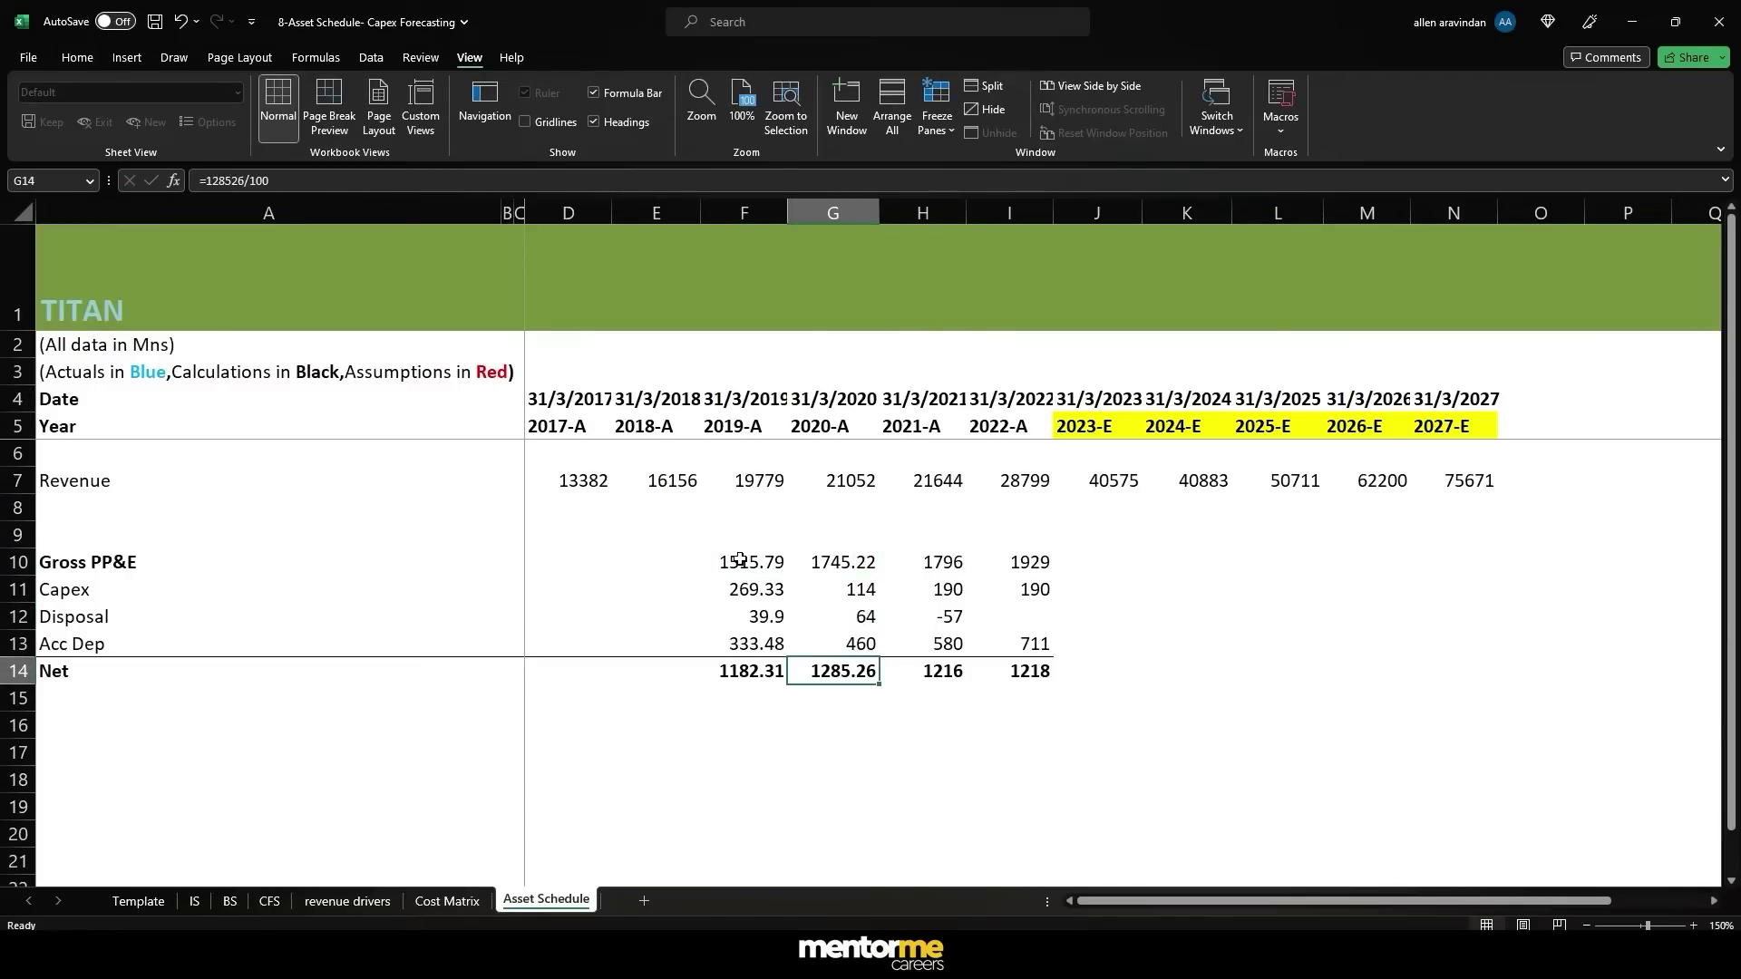
key("Up")
key("Up")
key("Up")
key("Up")
key("Left")
key("F2")
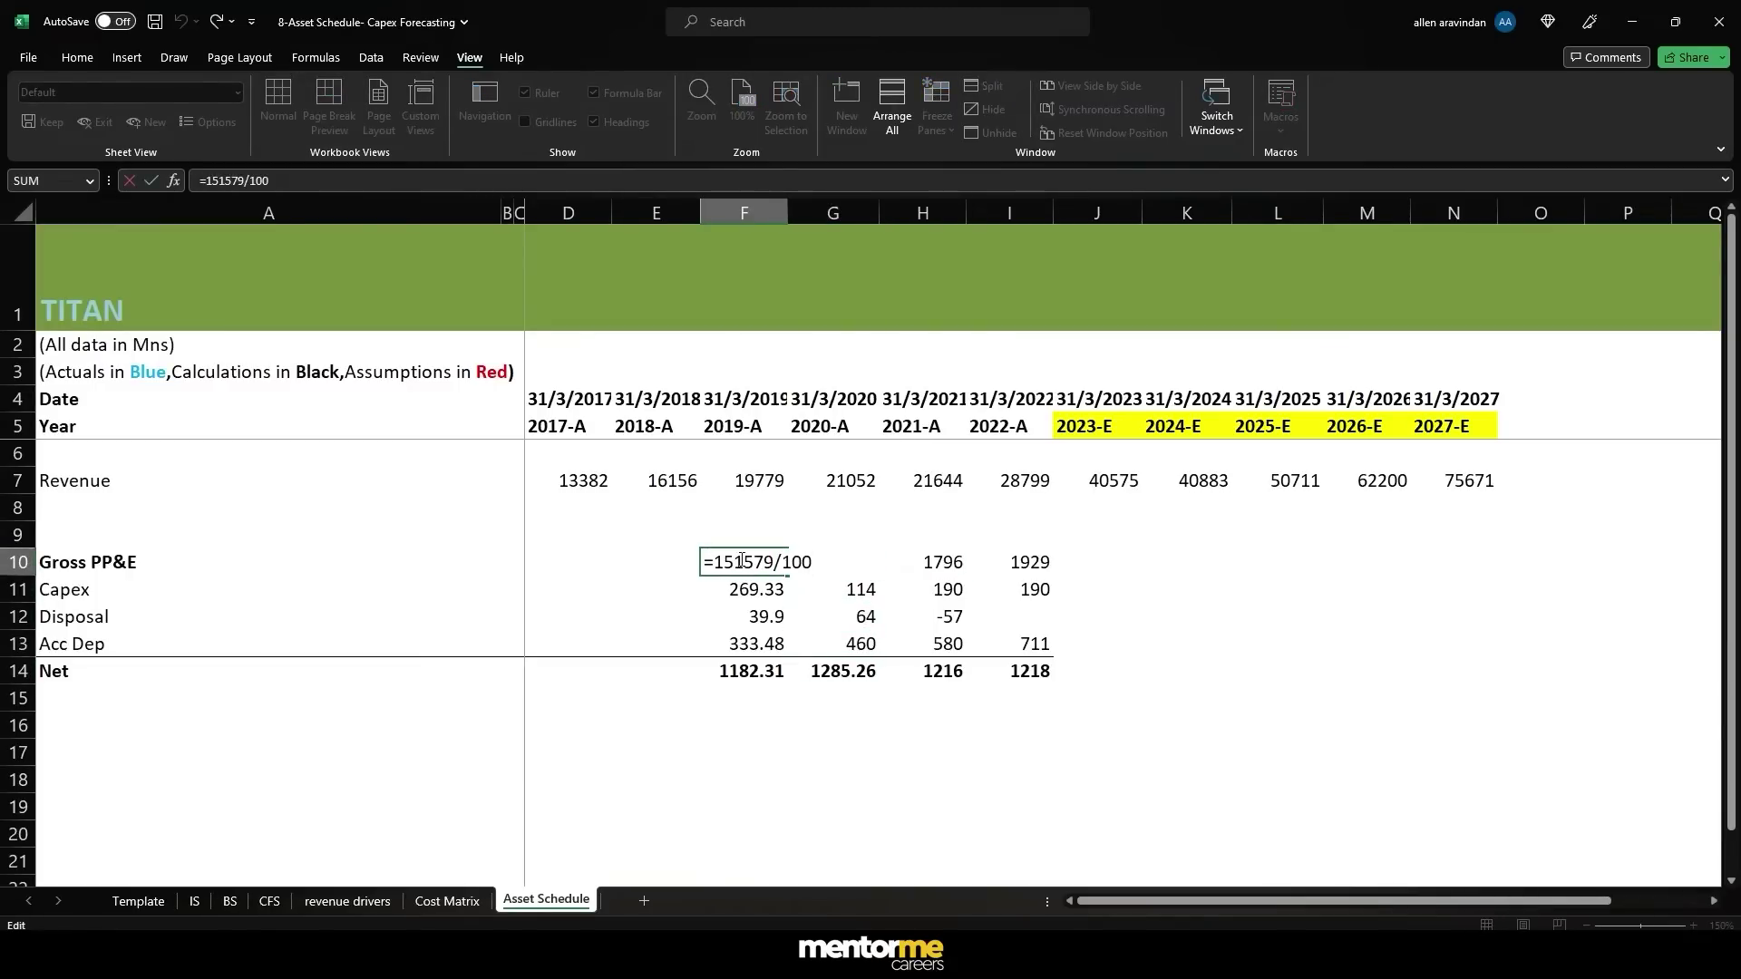
key("Escape")
key("Right")
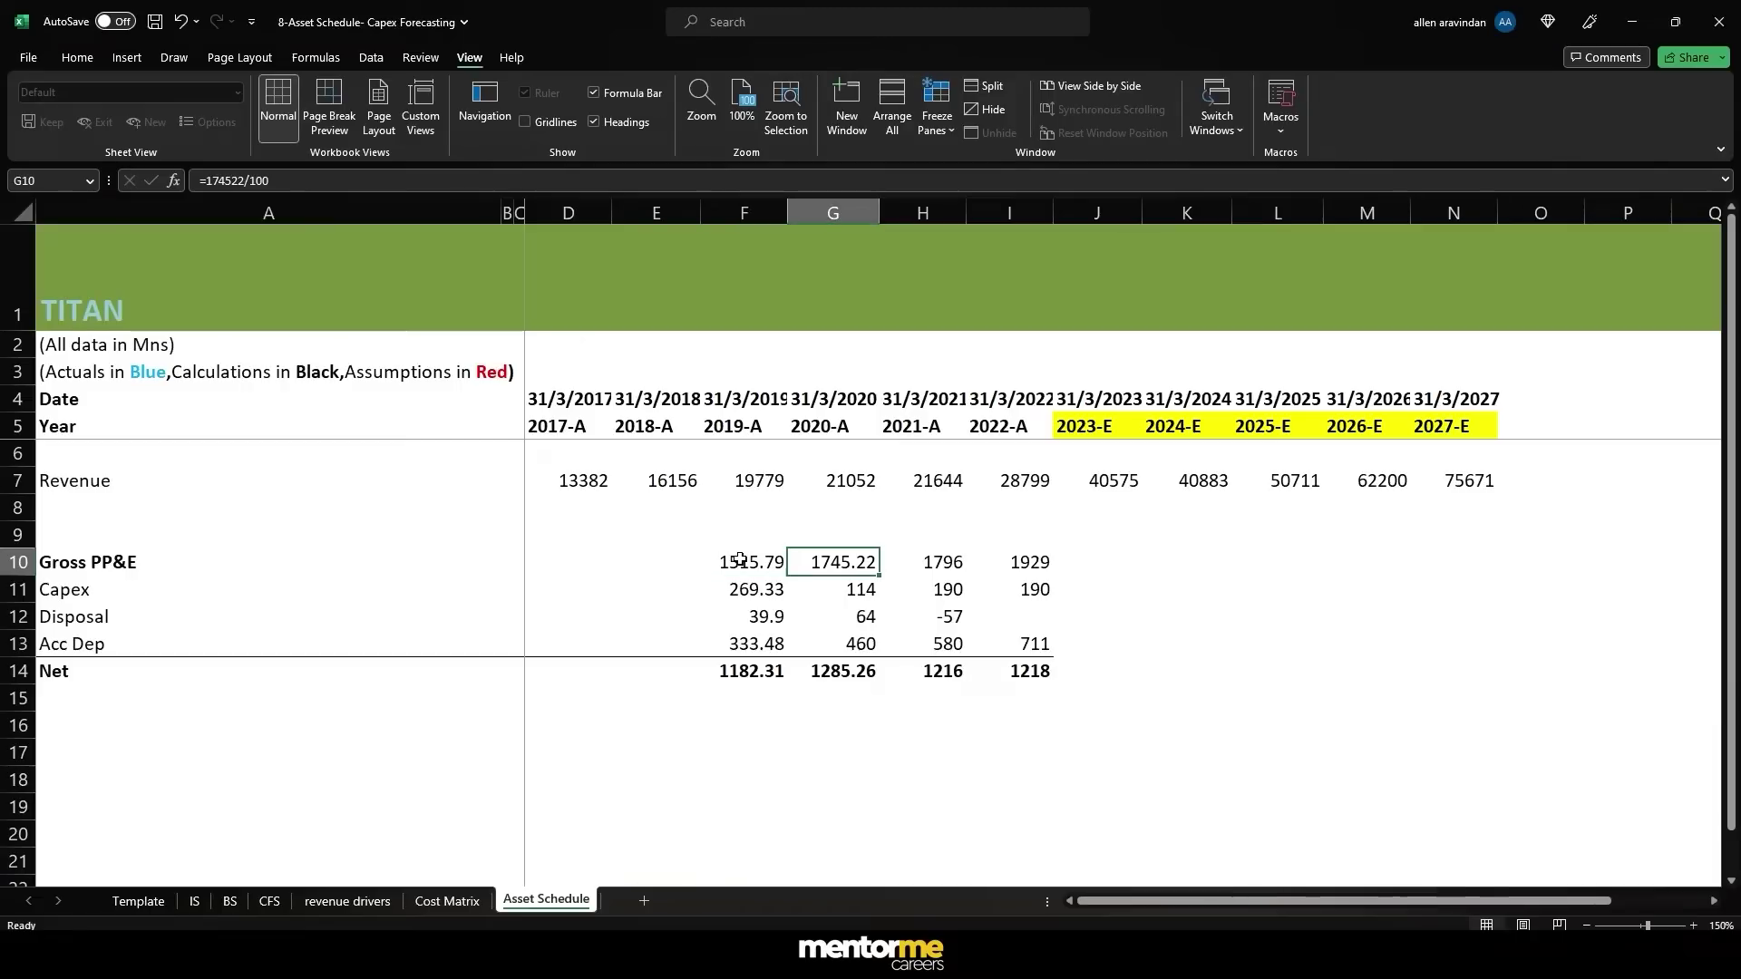
key("Right")
key("Left")
key("Left")
key("Down")
key("Up")
key("F2")
key("Escape")
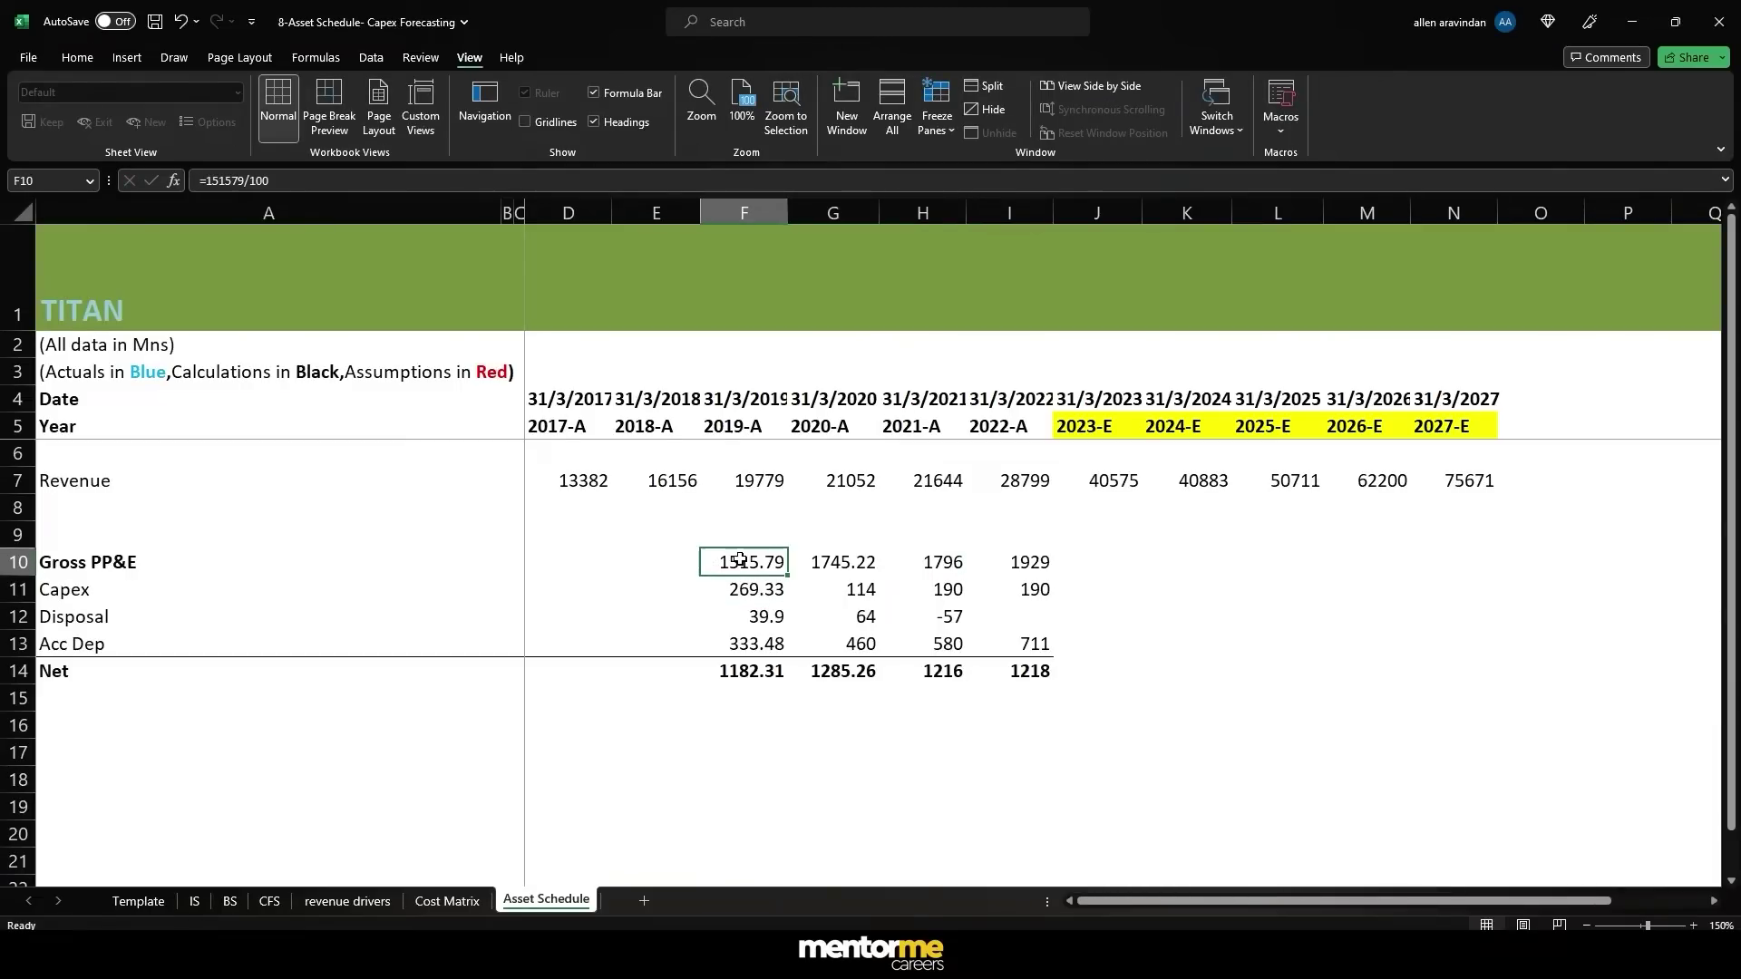
key("shift+Right")
key("shift+Right")
key("shift+Right")
key("Down")
key("shift+Right")
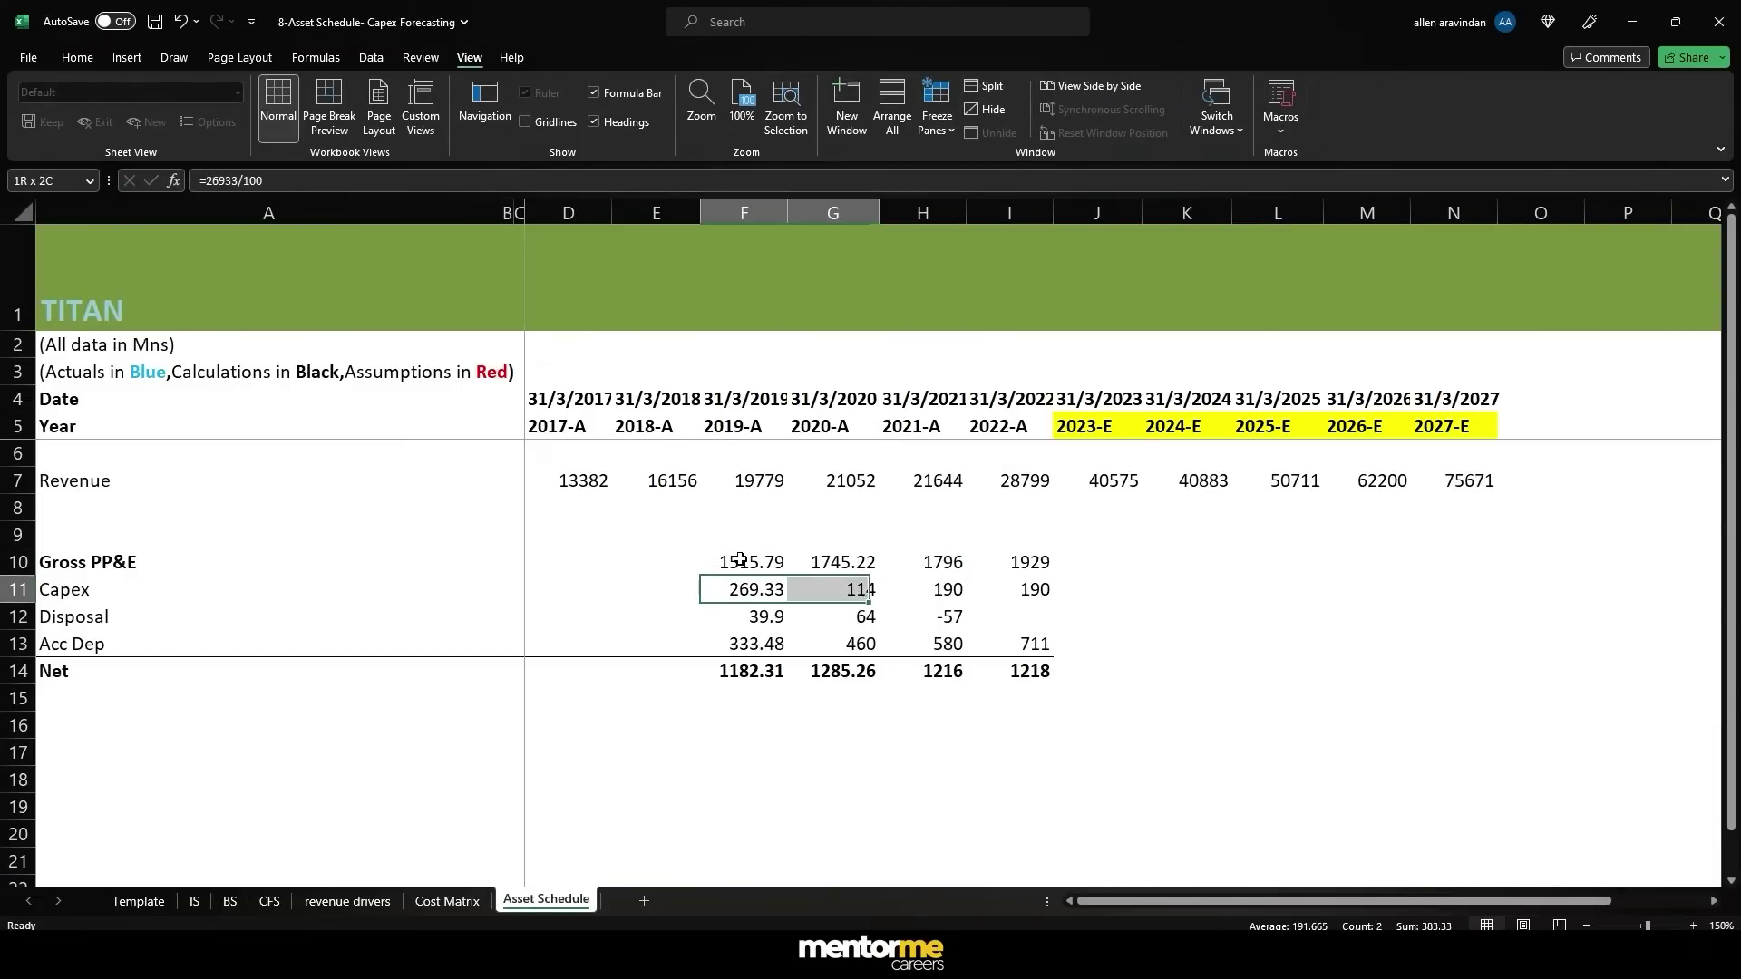
key("shift+Right")
key("shift+Right")
key("shift+Left")
key("Down")
key("shift+Left")
key("shift+Right")
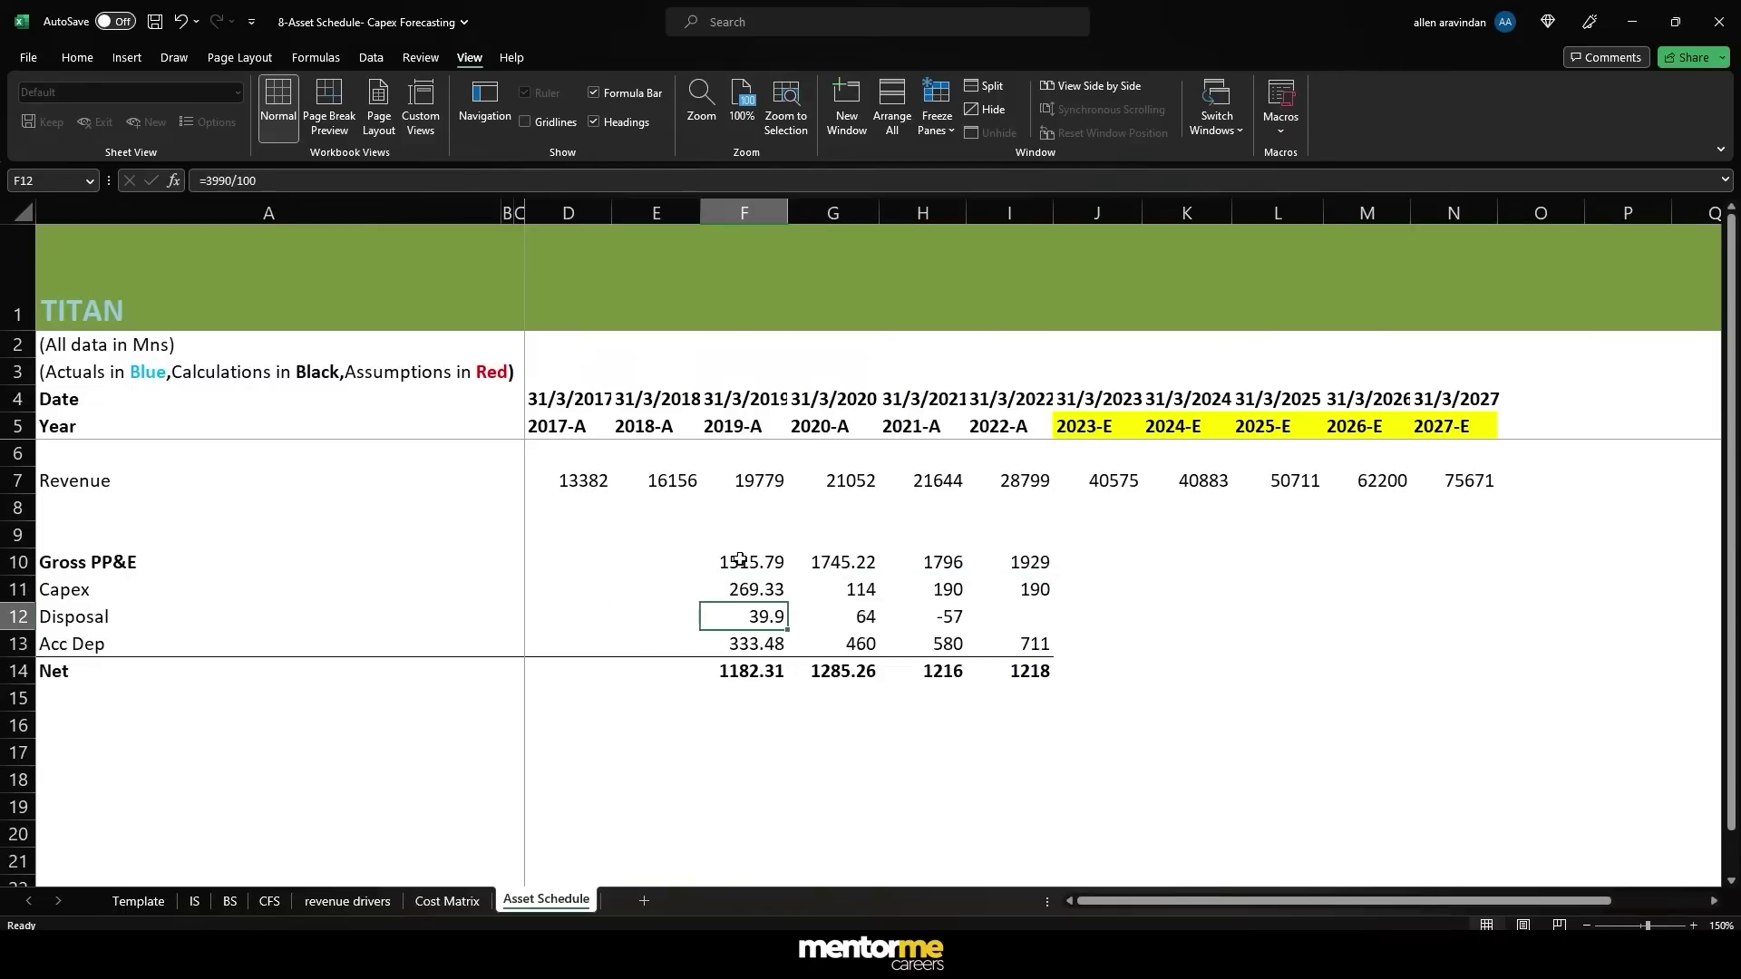
key("Down")
key("Right")
key("F2")
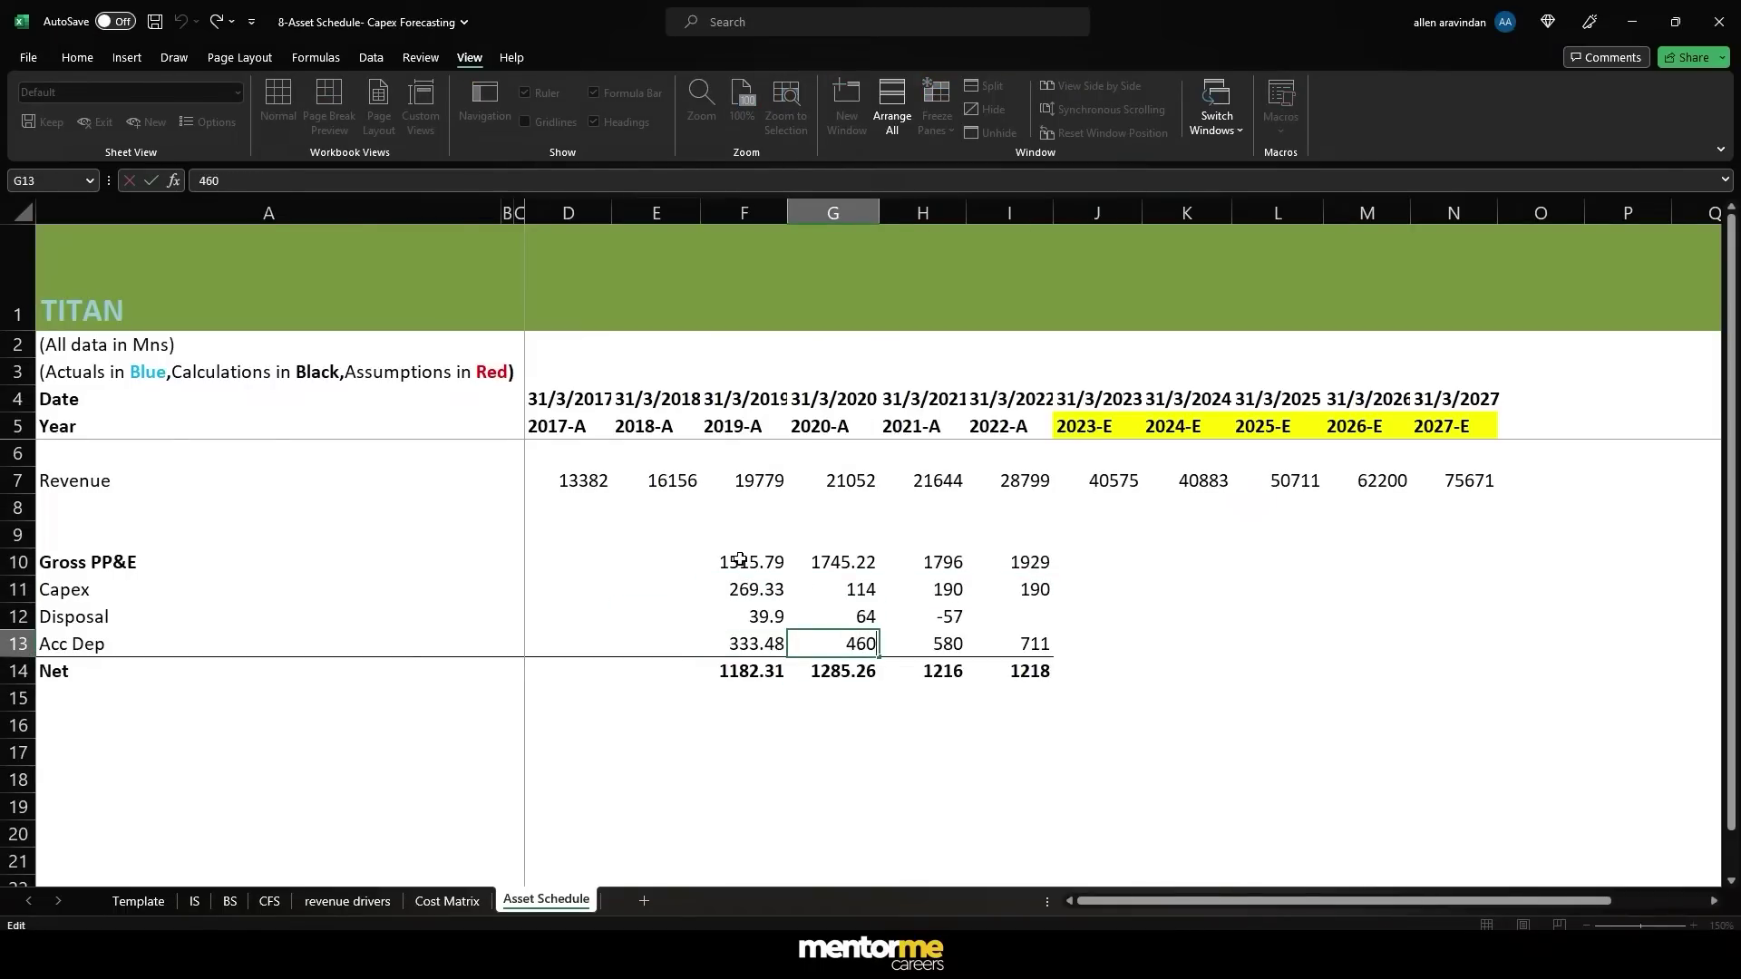
key("Escape")
left_click(324, 719)
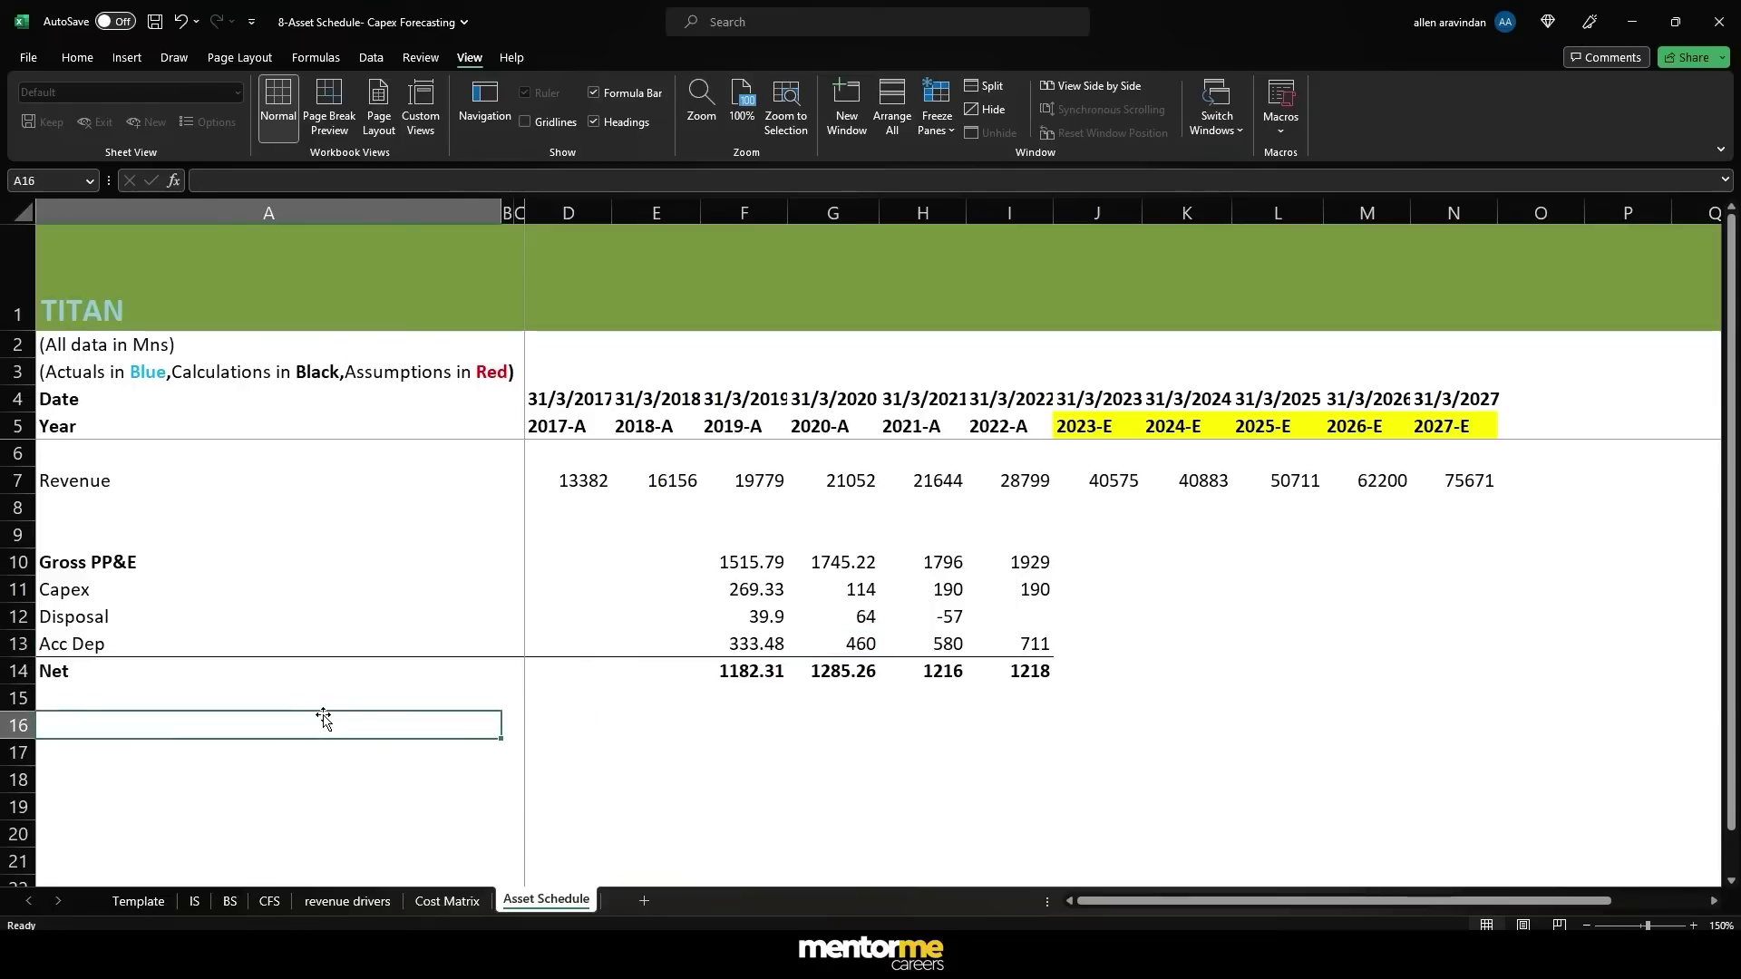
- Label row 16 'Capex as % of sales'
type("Cap")
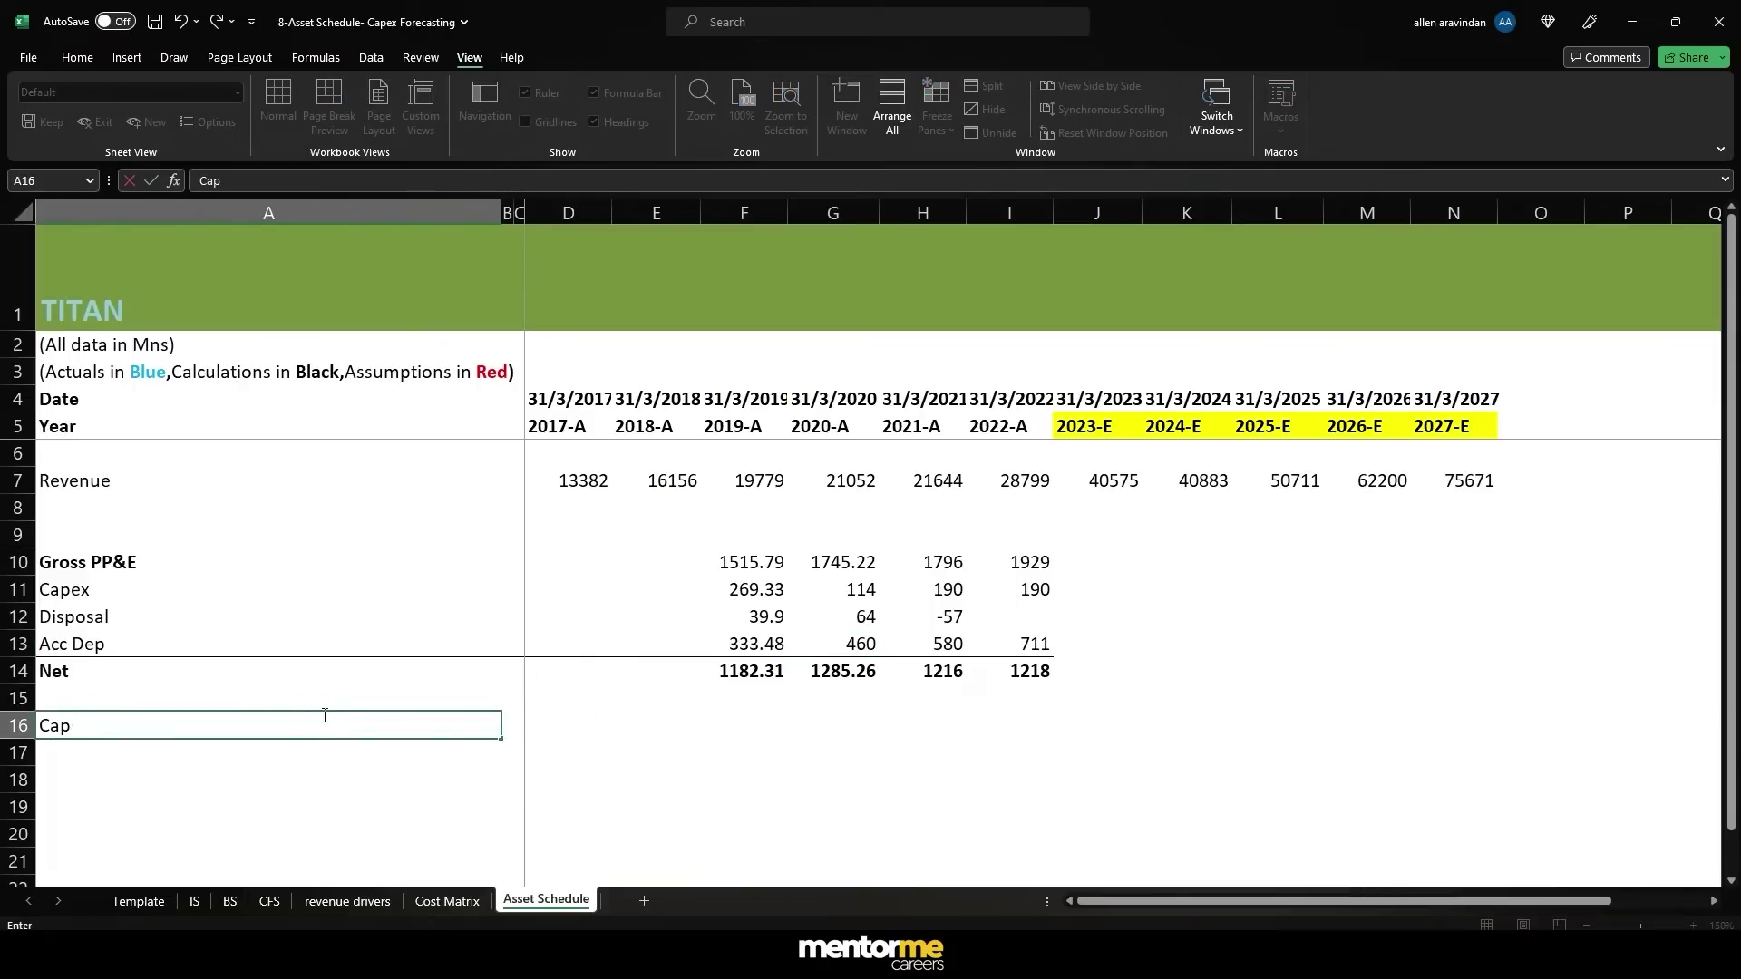
type("e")
key("F2")
type("x as % of sales")
key("Return")
left_click(325, 716)
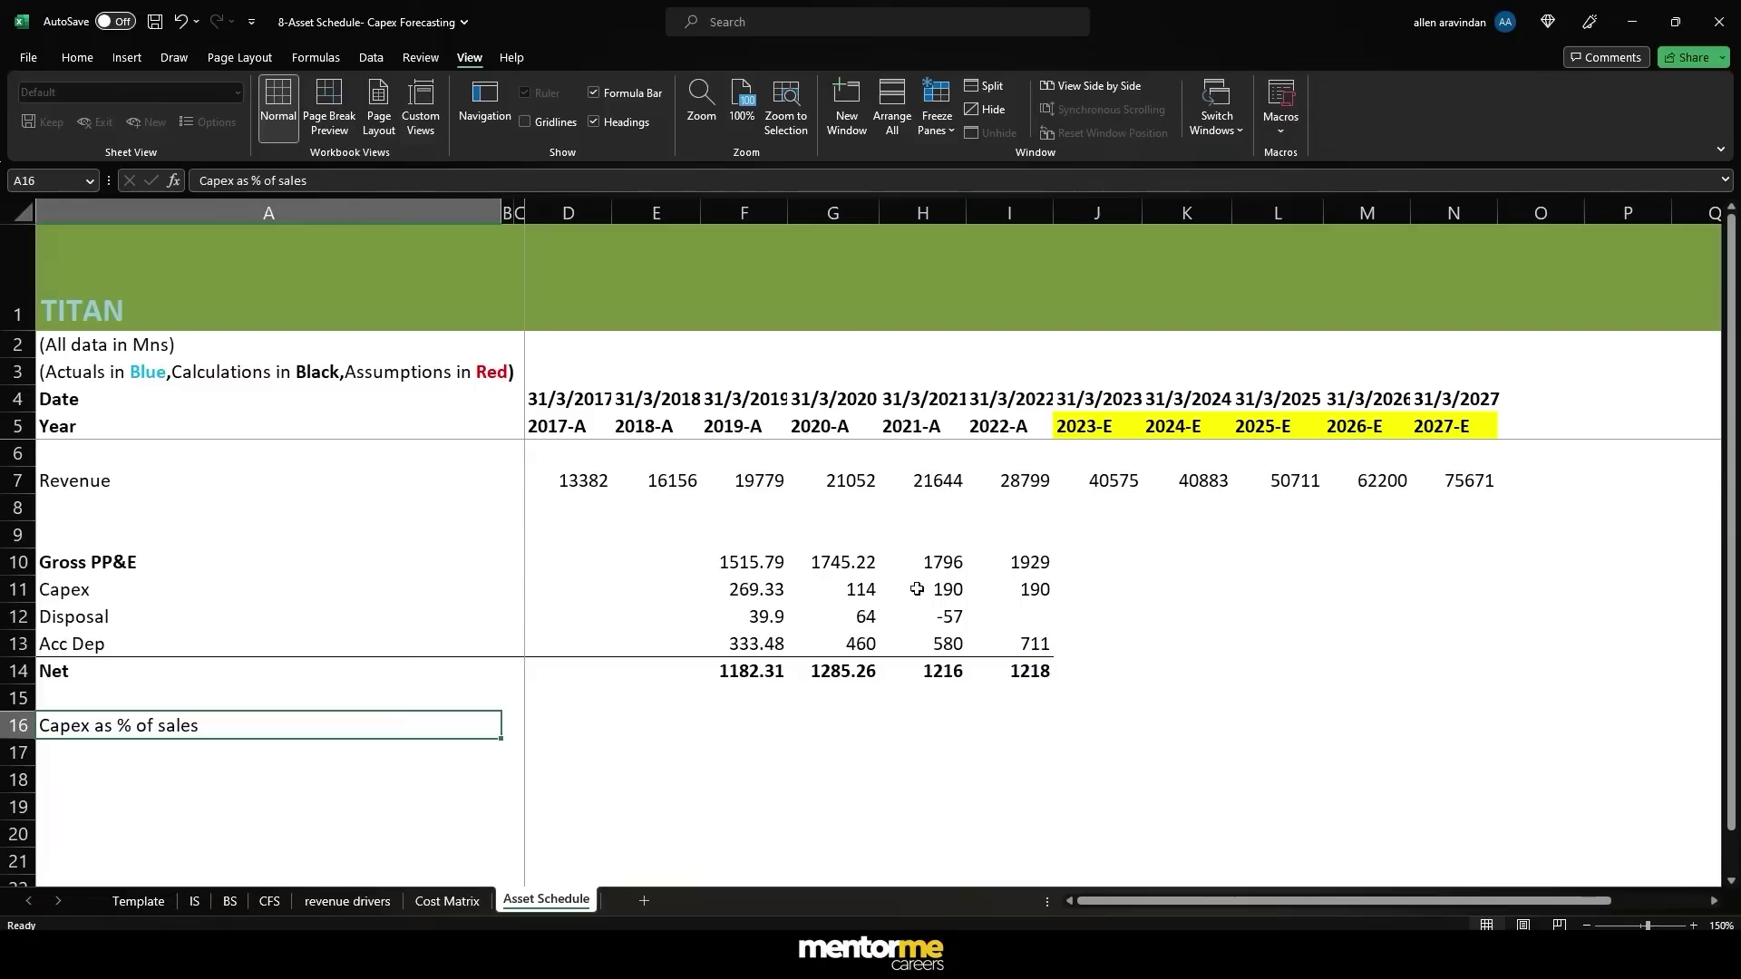
- Enter =F11/E7 in F16, dividing 2019 capex by 2018 revenue
left_click(665, 487)
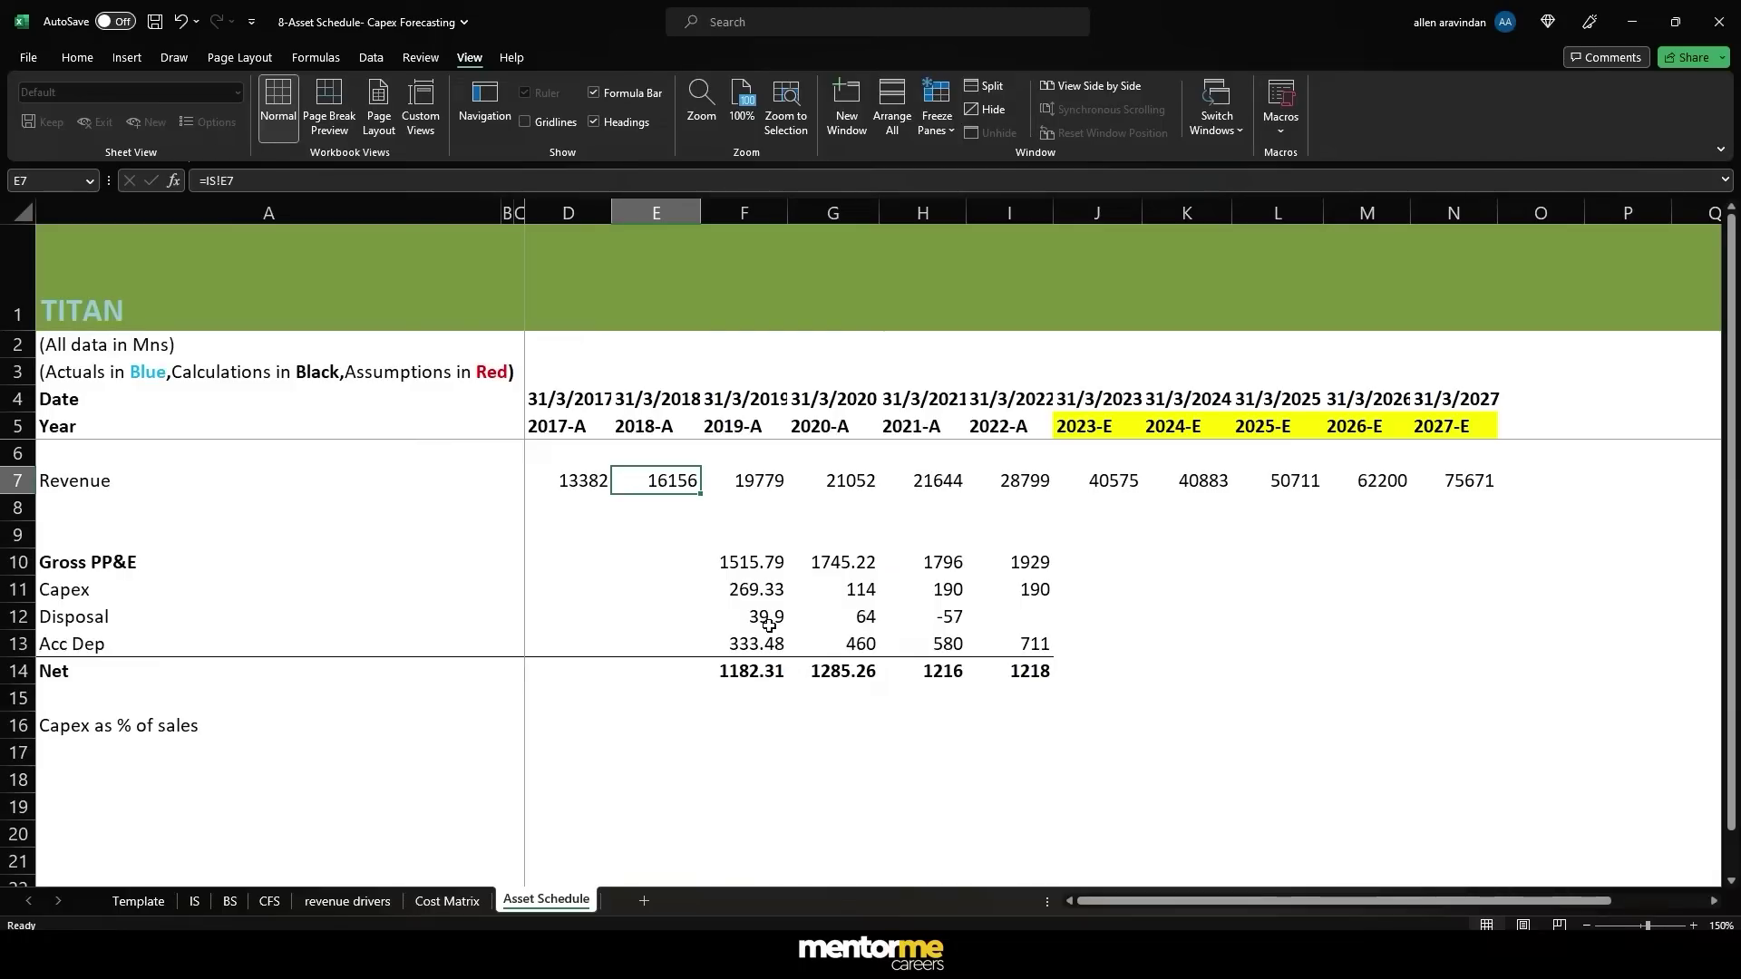
key("Down")
key("Down")
key("Down")
key("Down")
key("Down")
key("Down")
key("Down")
key("Down")
key("Down")
key("Right")
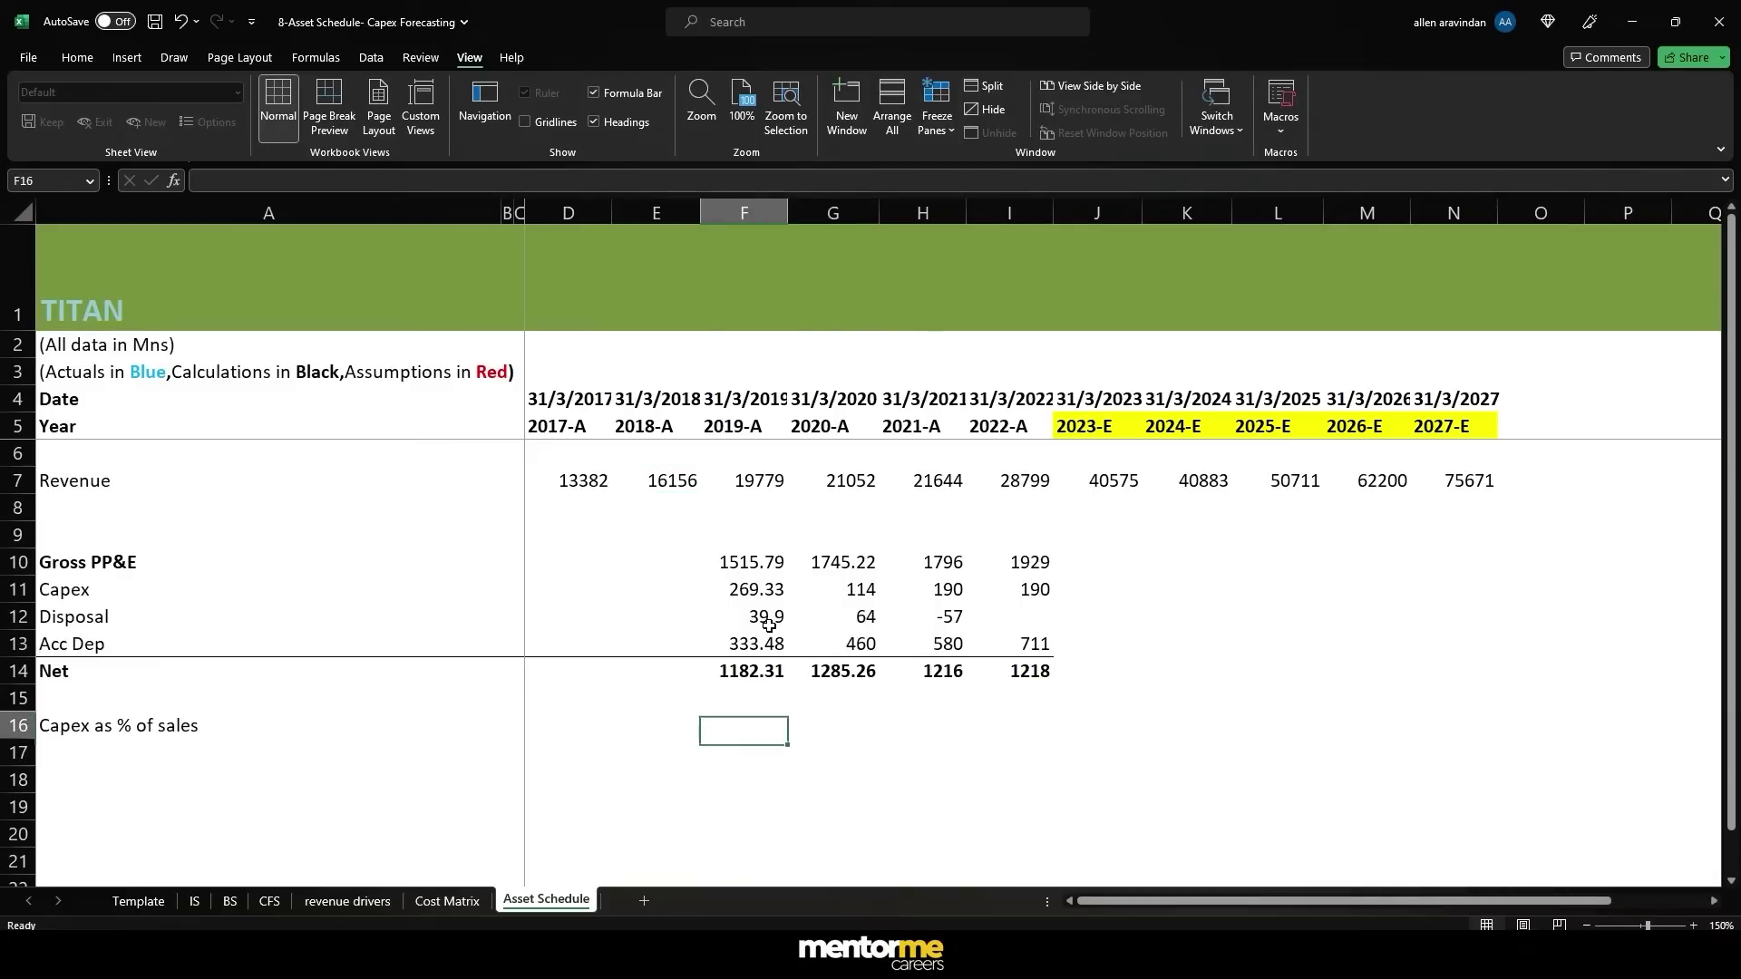
key("Up")
key("Down")
type("=")
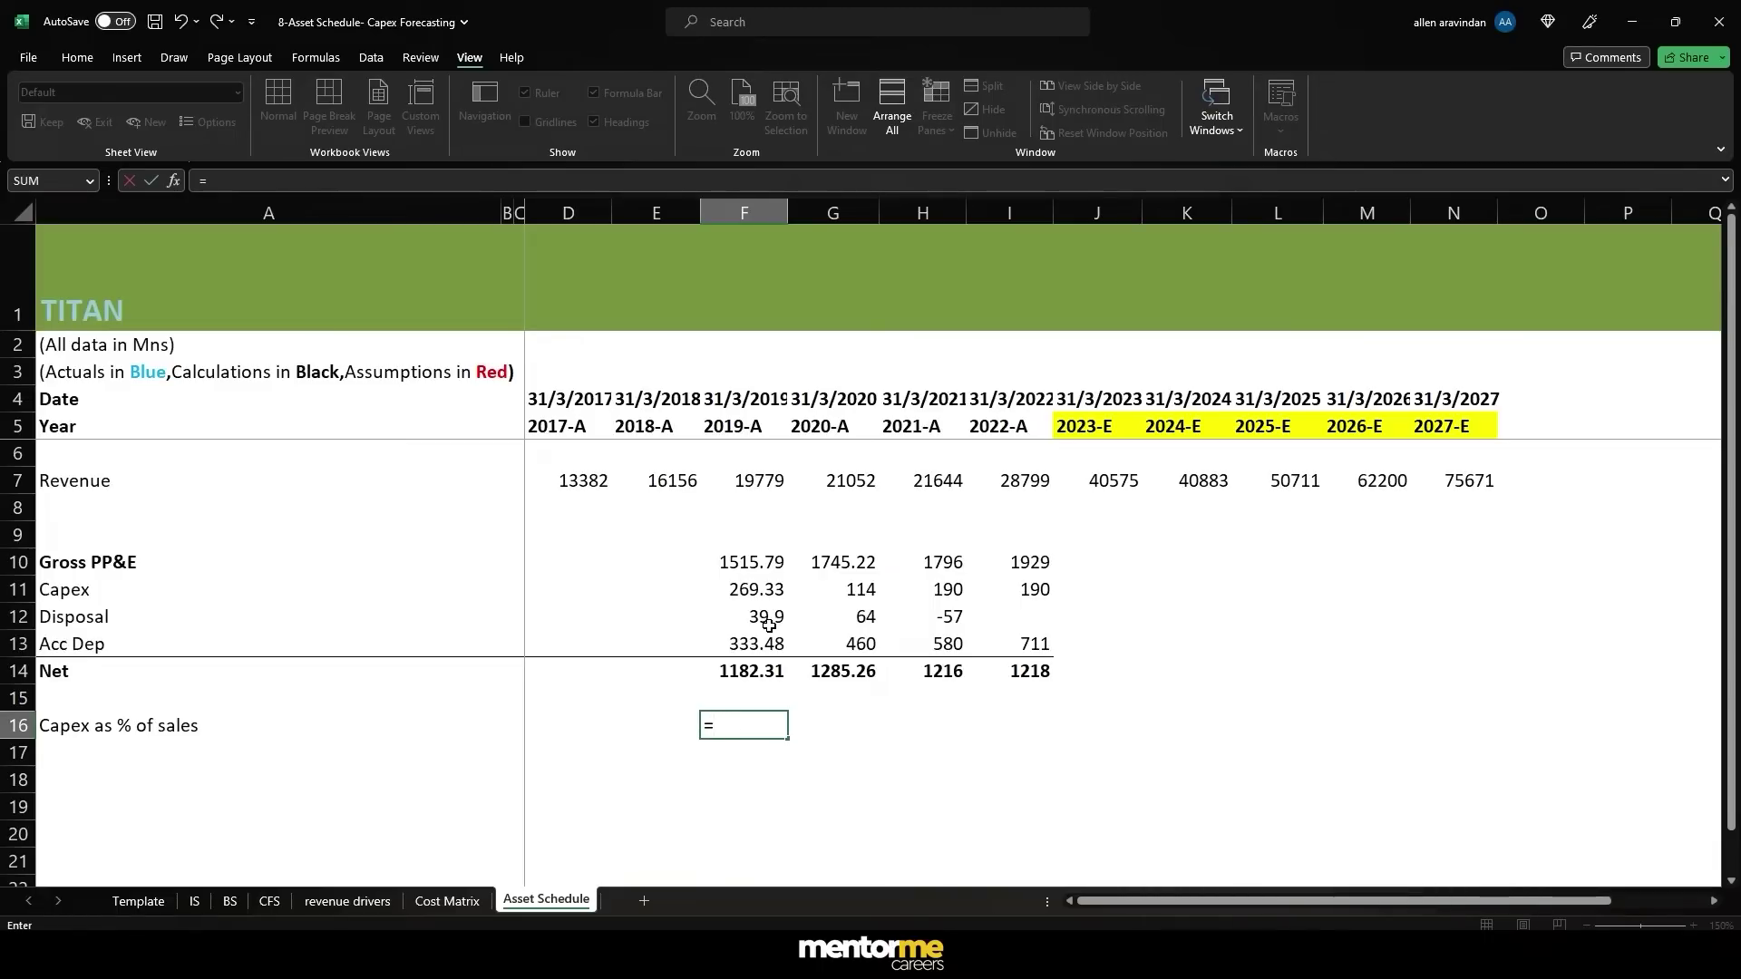
key("Up")
key("Up")
key("Up")
key("Up")
key("Up")
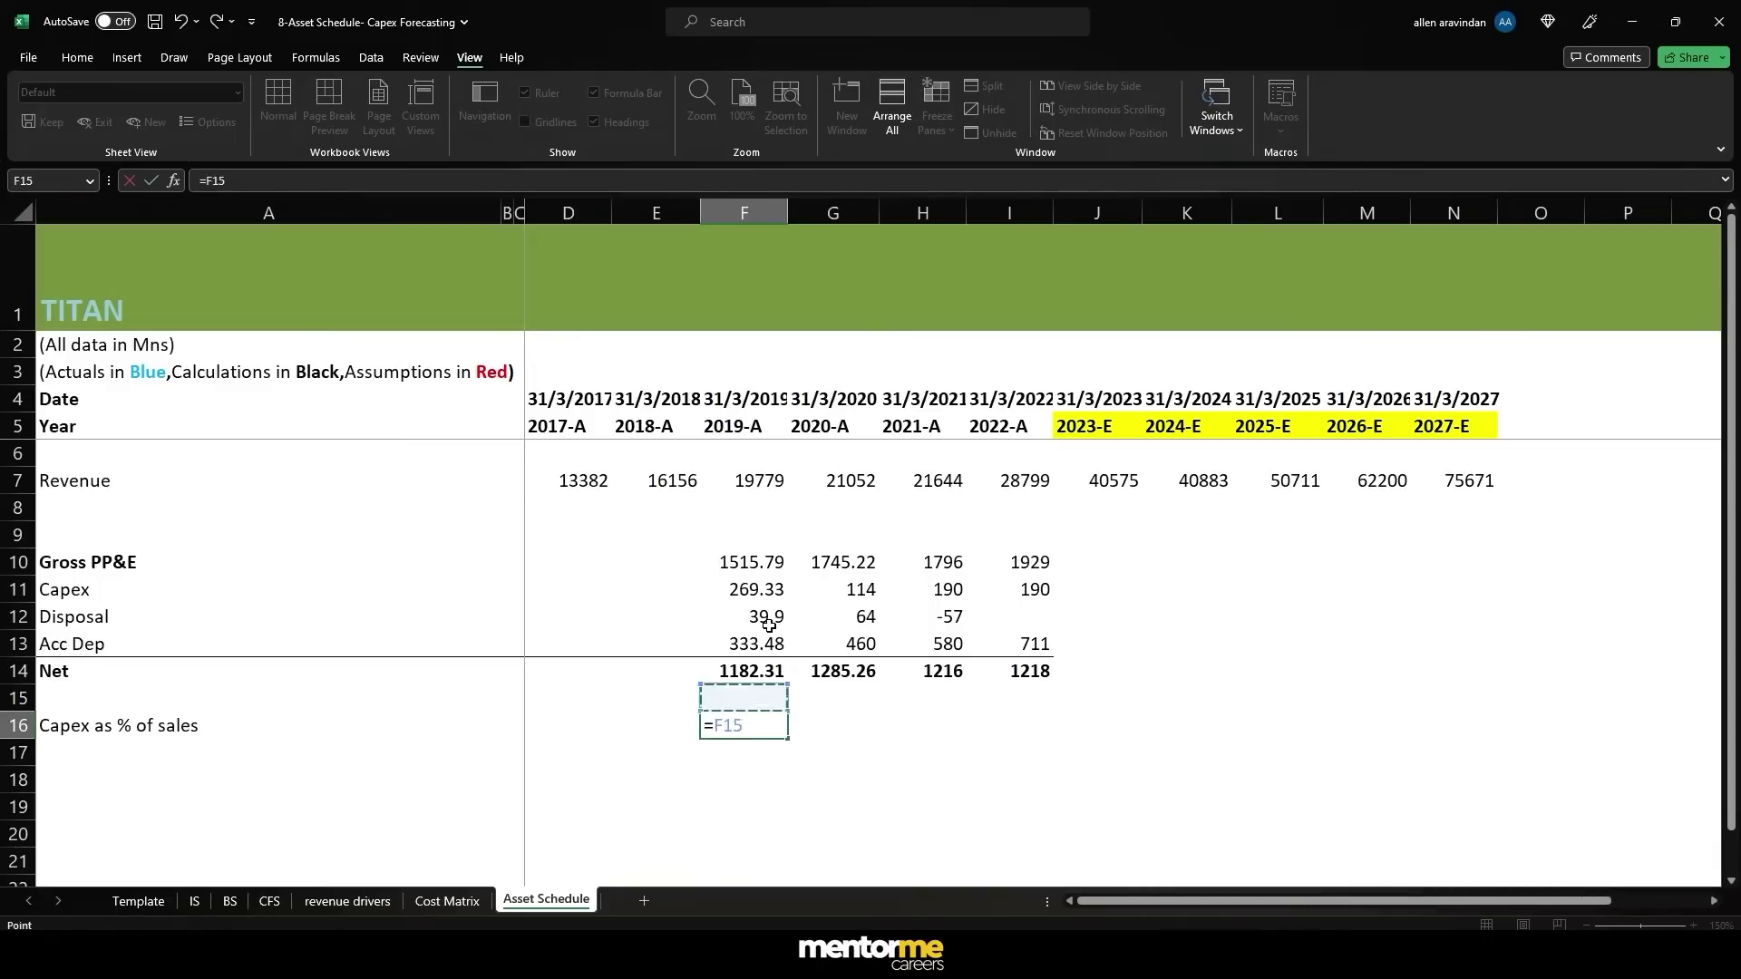
type("/")
key("Up")
key("Up")
key("Up")
key("Up")
key("Up")
key("Up")
key("Up")
key("Up")
key("Up")
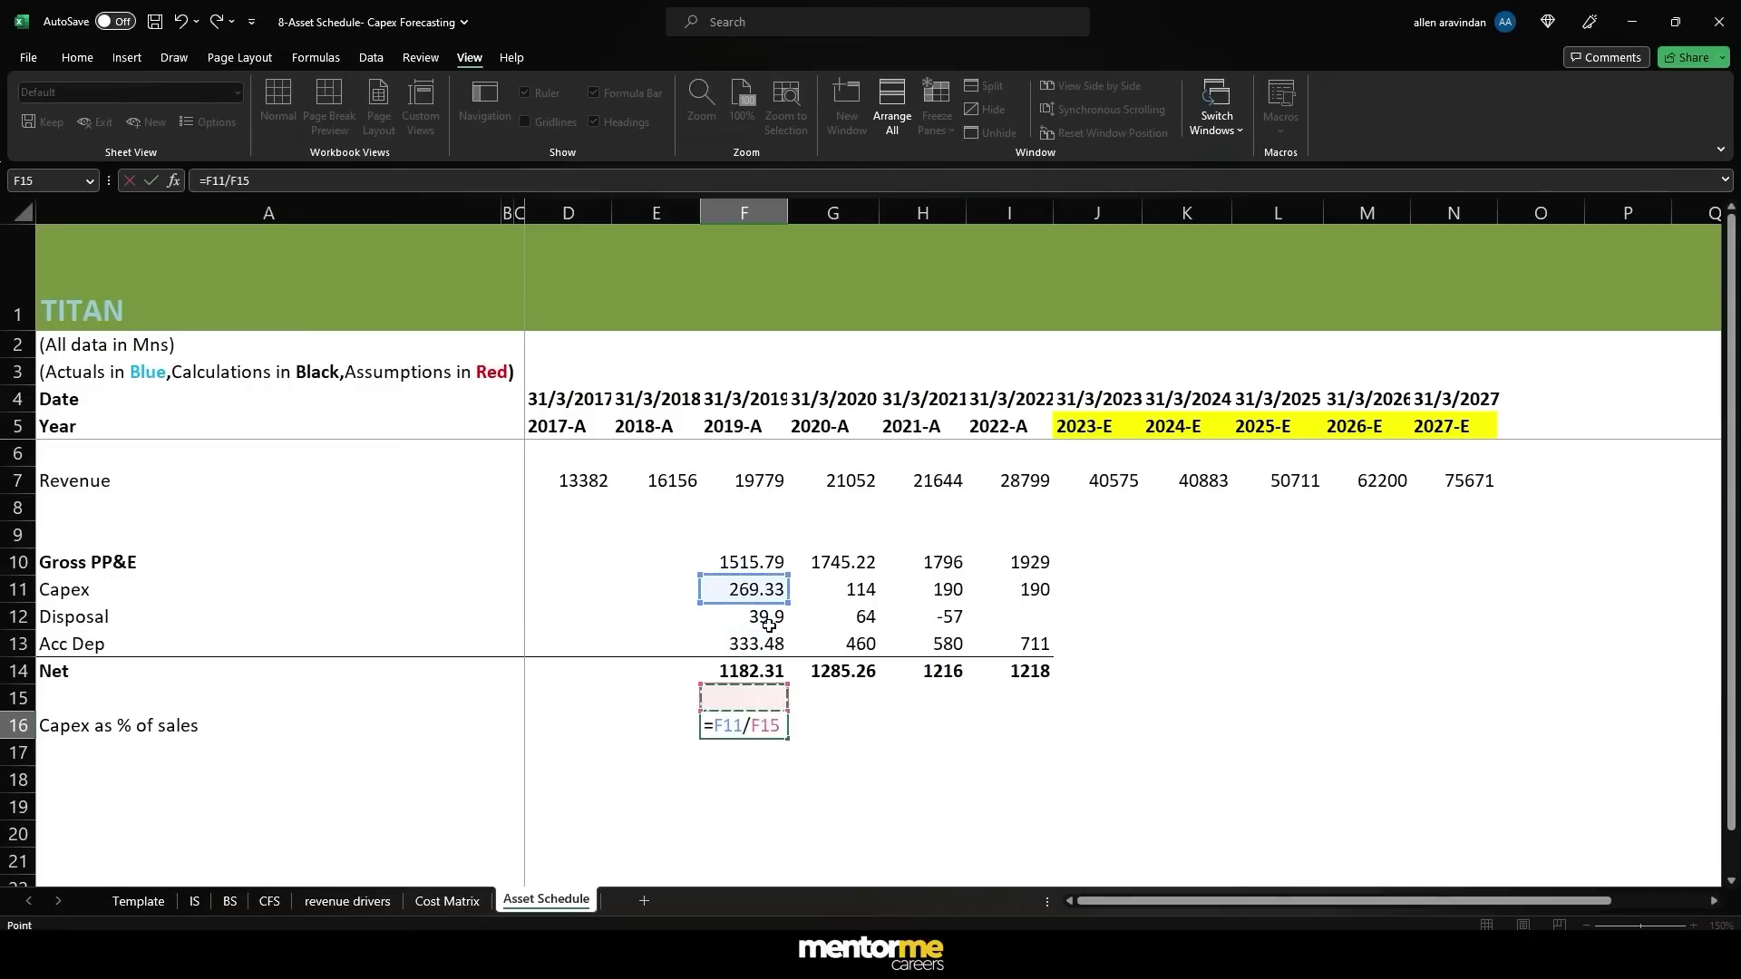
key("Left")
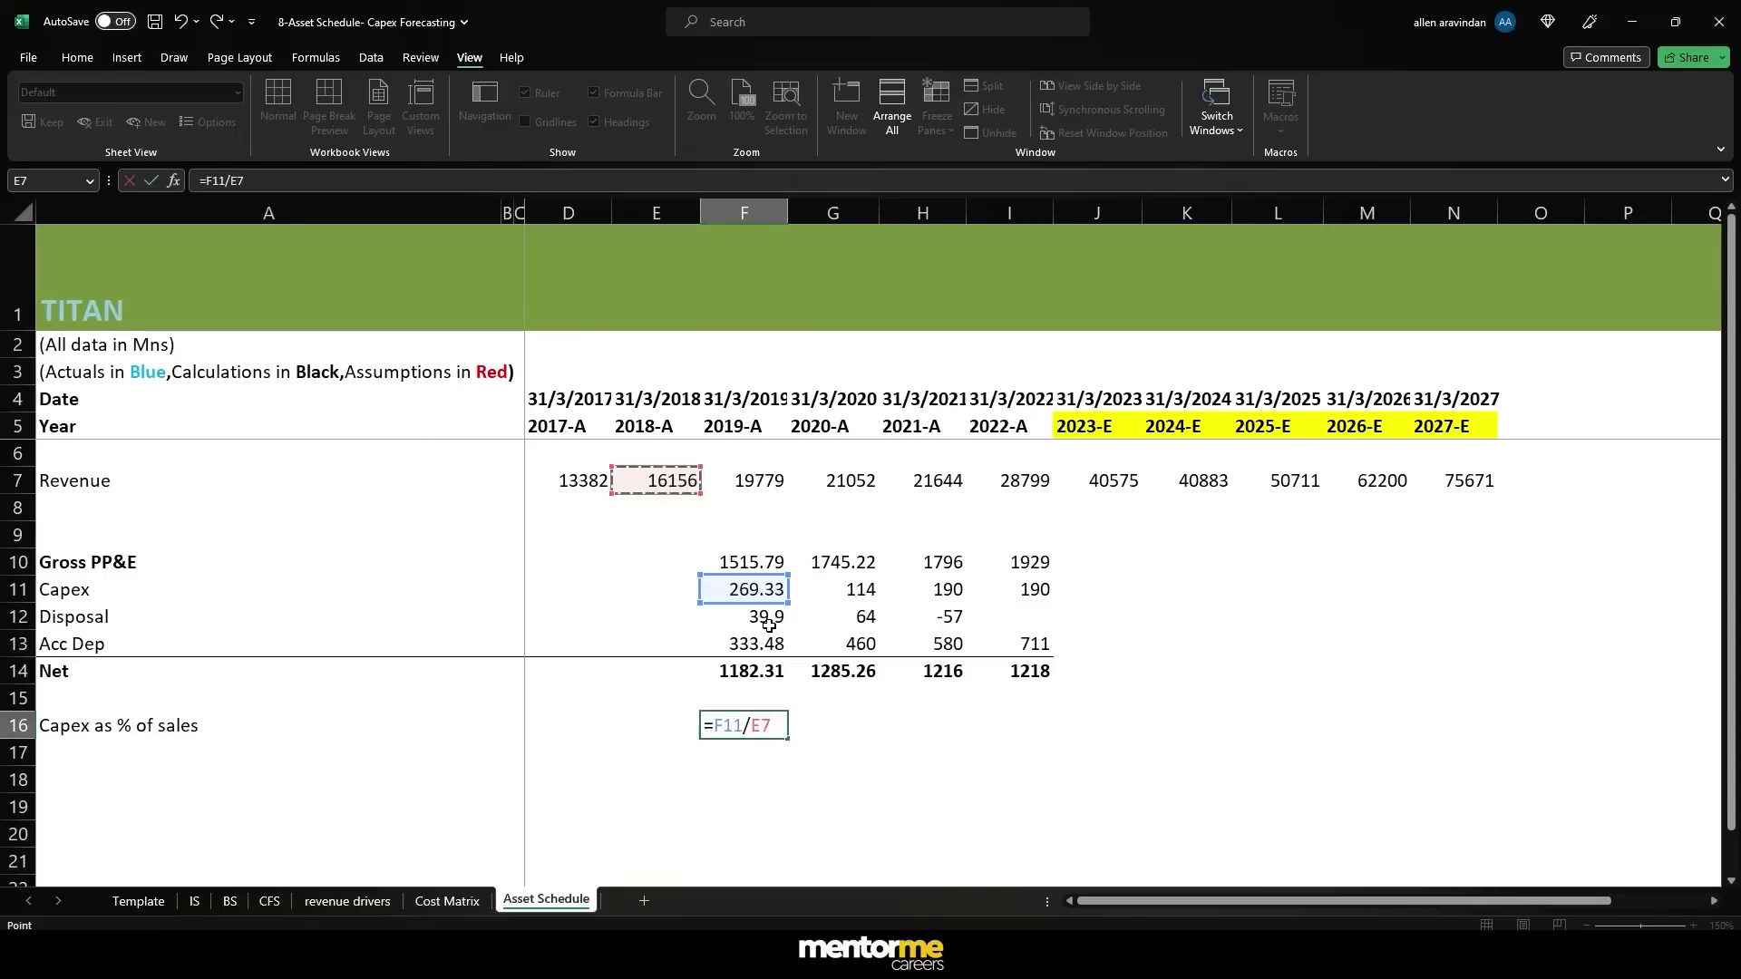
key("Return")
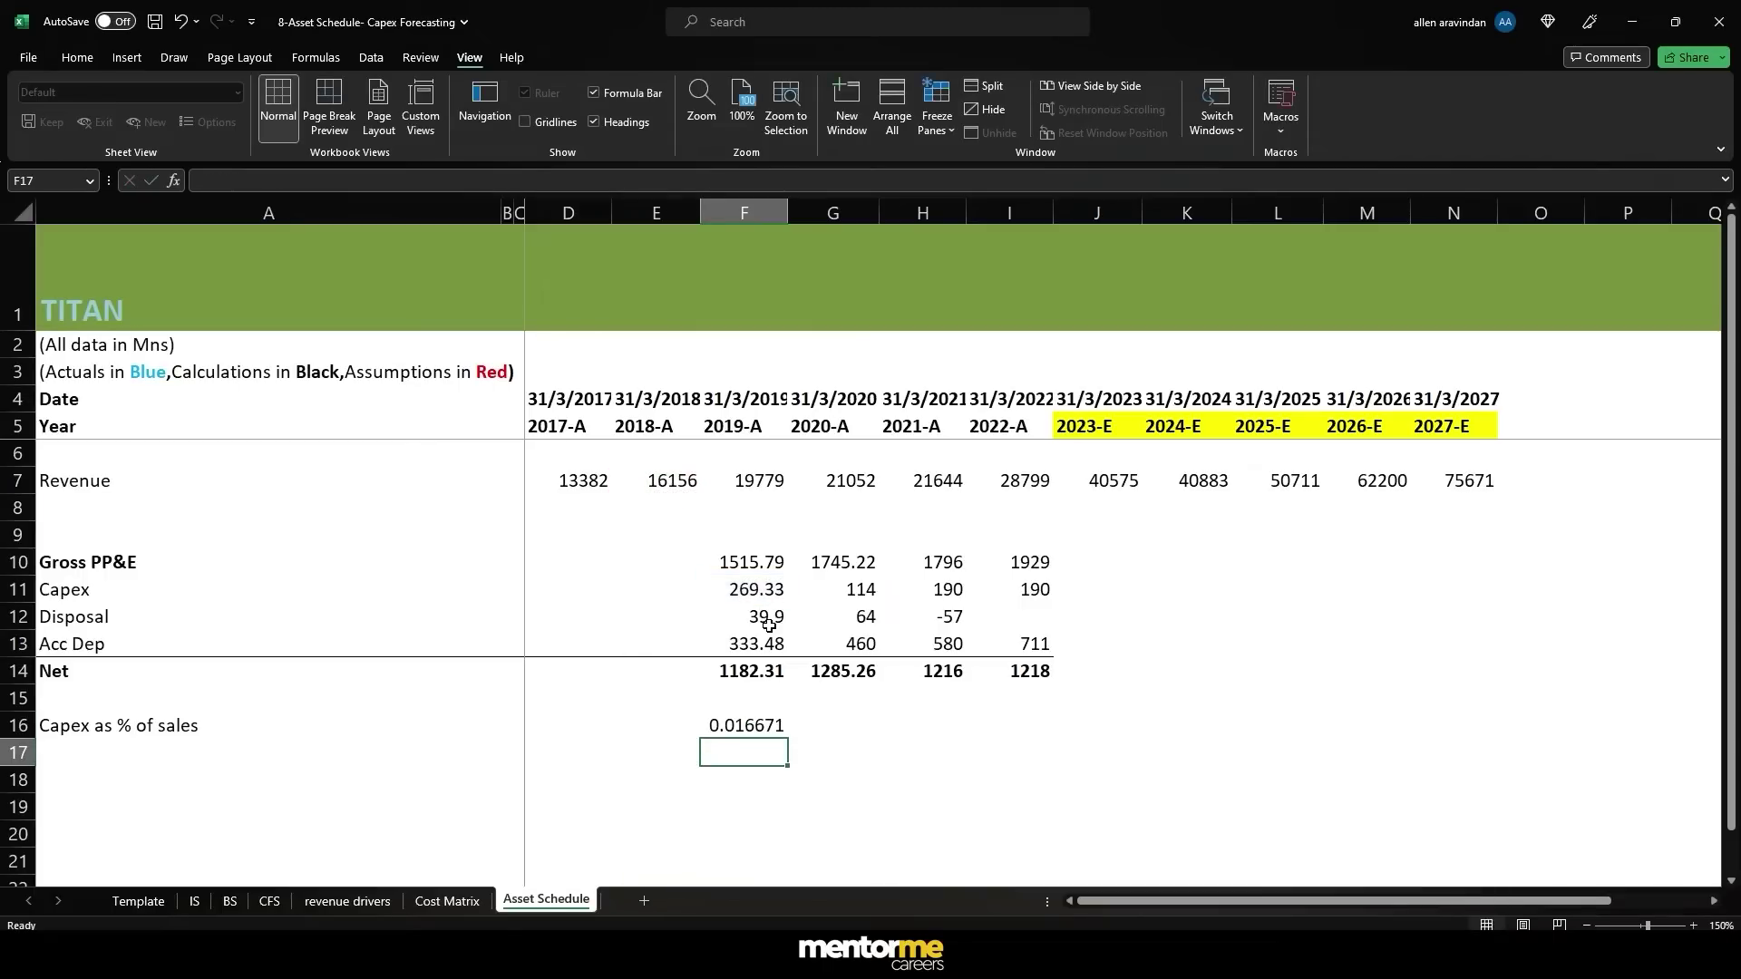
- Copy the ratio to G16:I16 and format it as one-decimal percentages (1.7%, 0.6%, 0.9%, 0.9%)
key("Up")
key("ctrl+c")
key("shift+Right")
key("shift+Right")
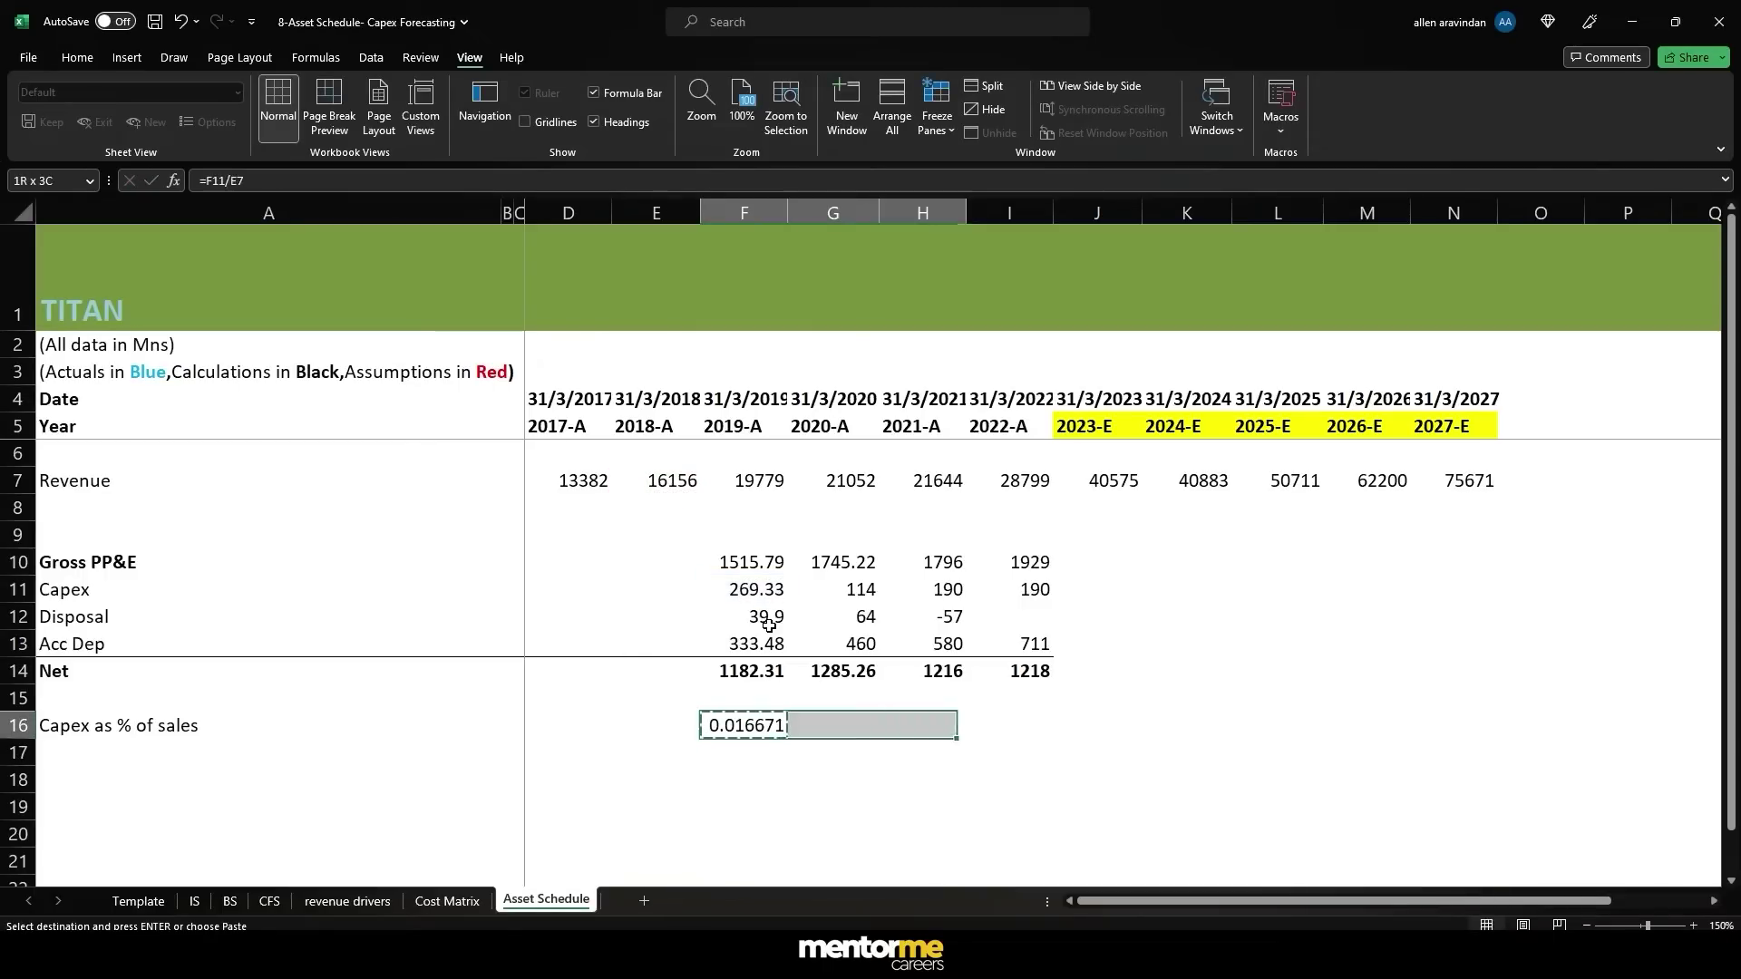
key("shift+Right")
key("Return")
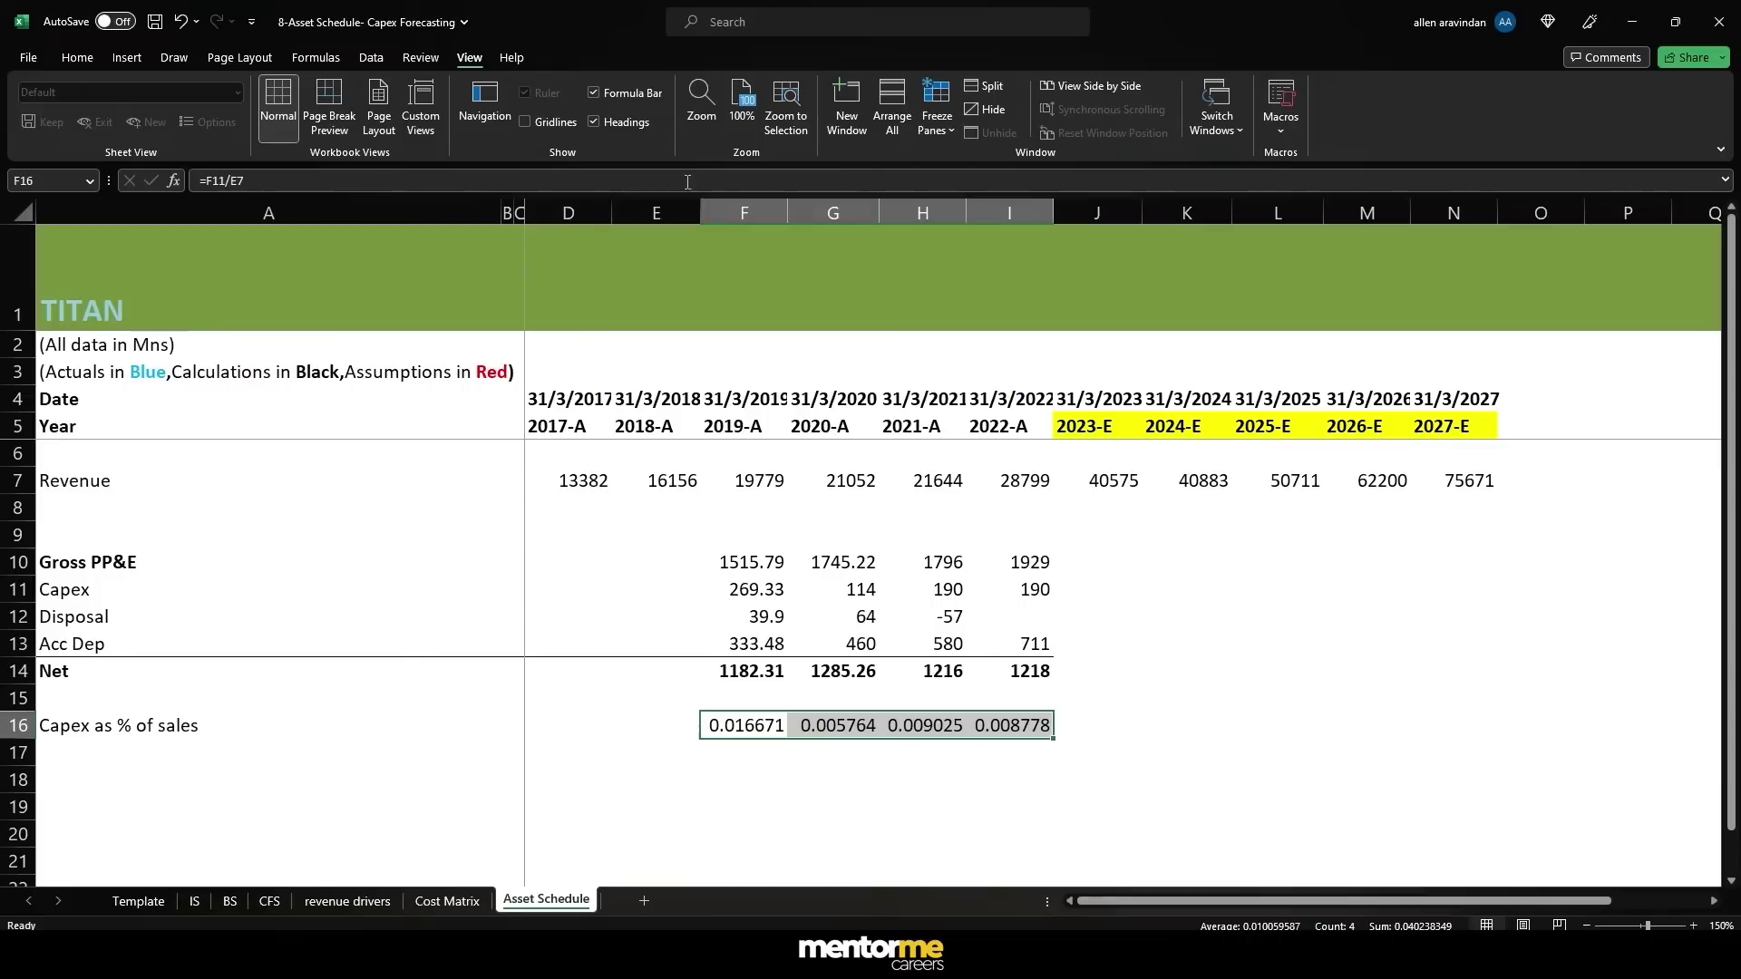
left_click(77, 57)
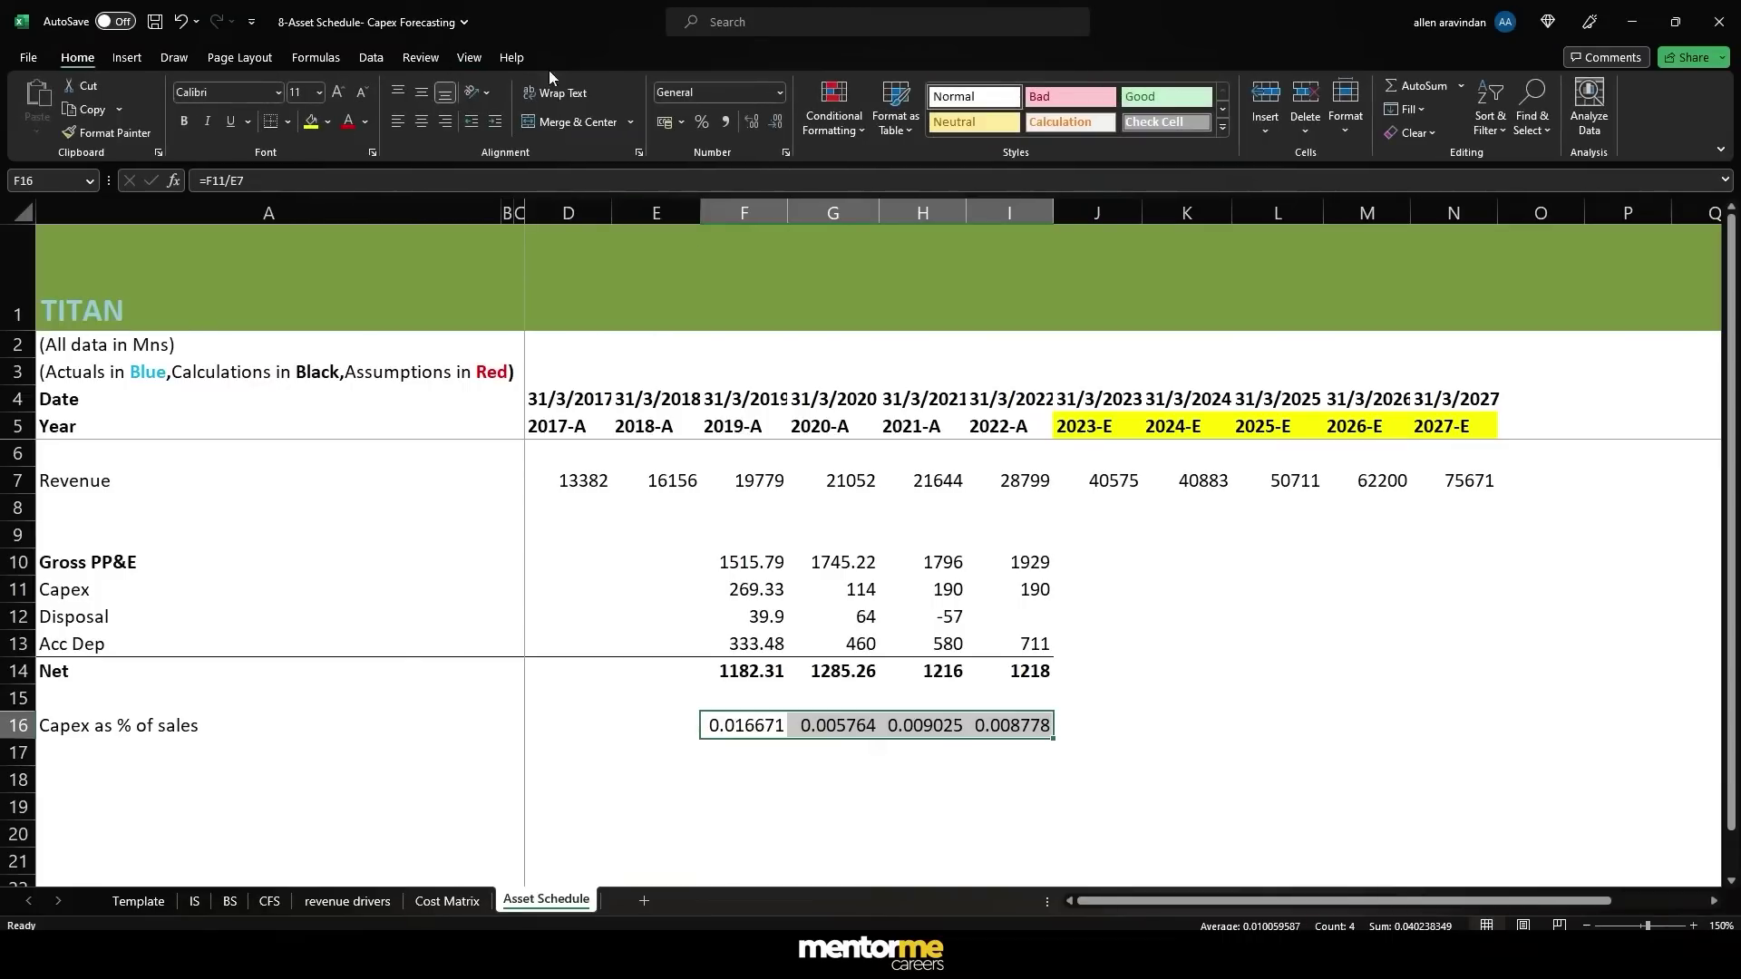
left_click(701, 122)
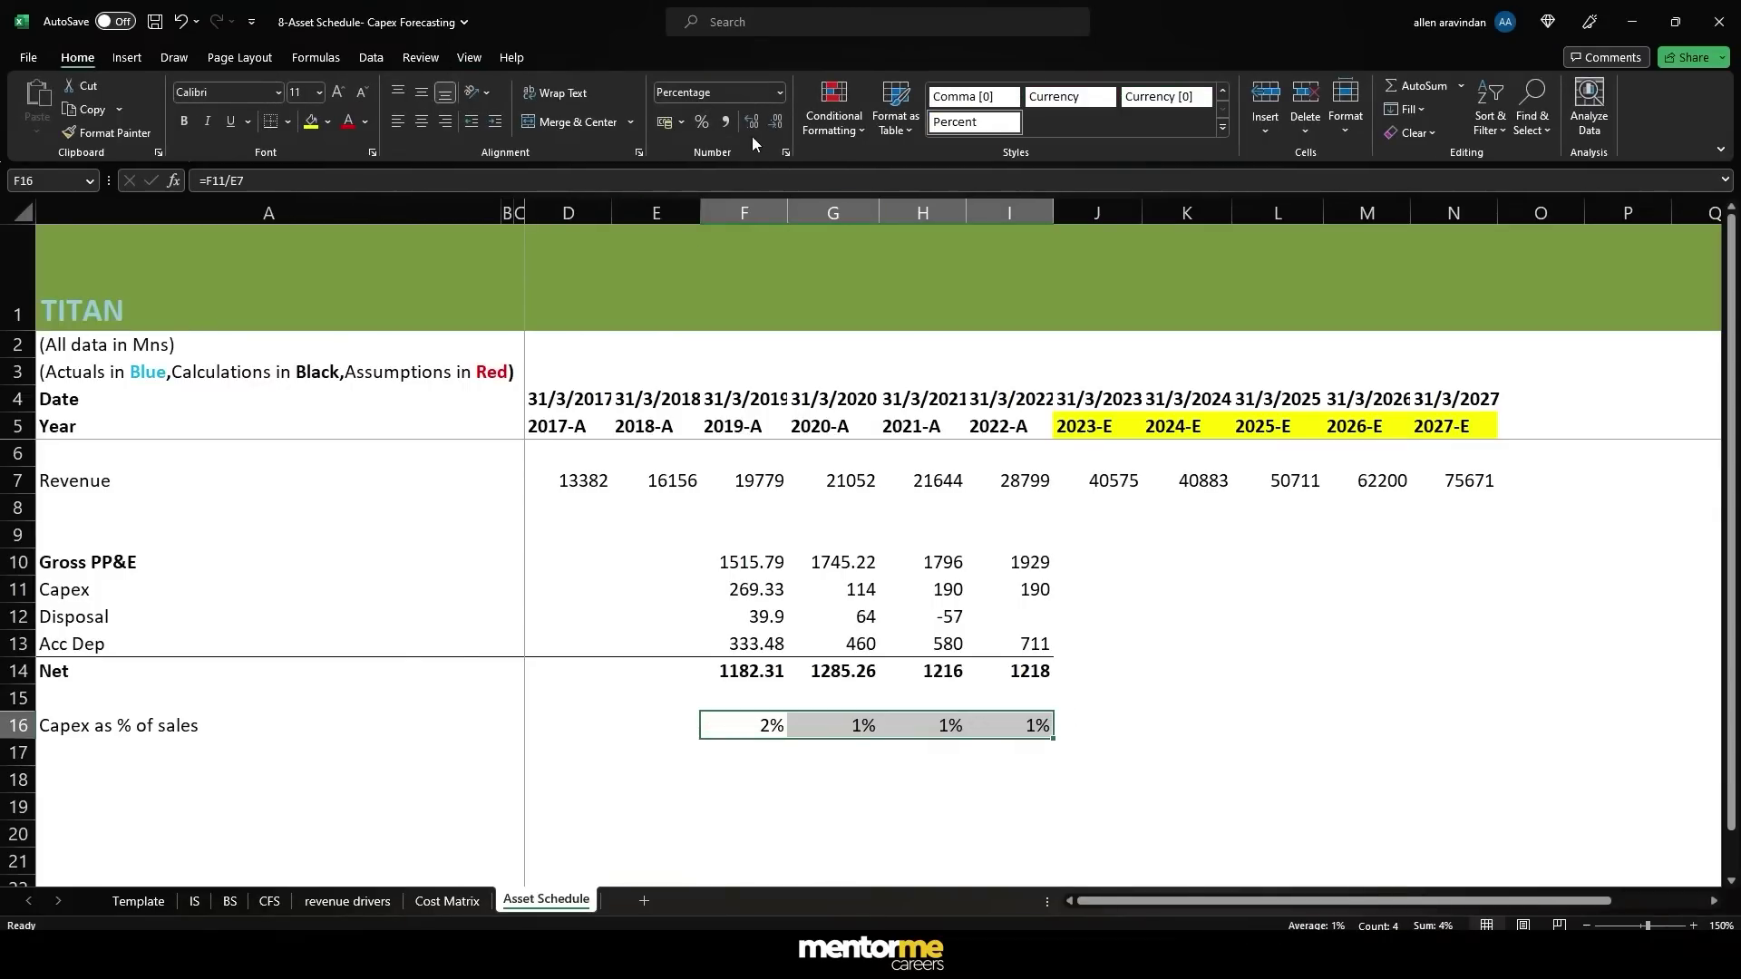
left_click(752, 122)
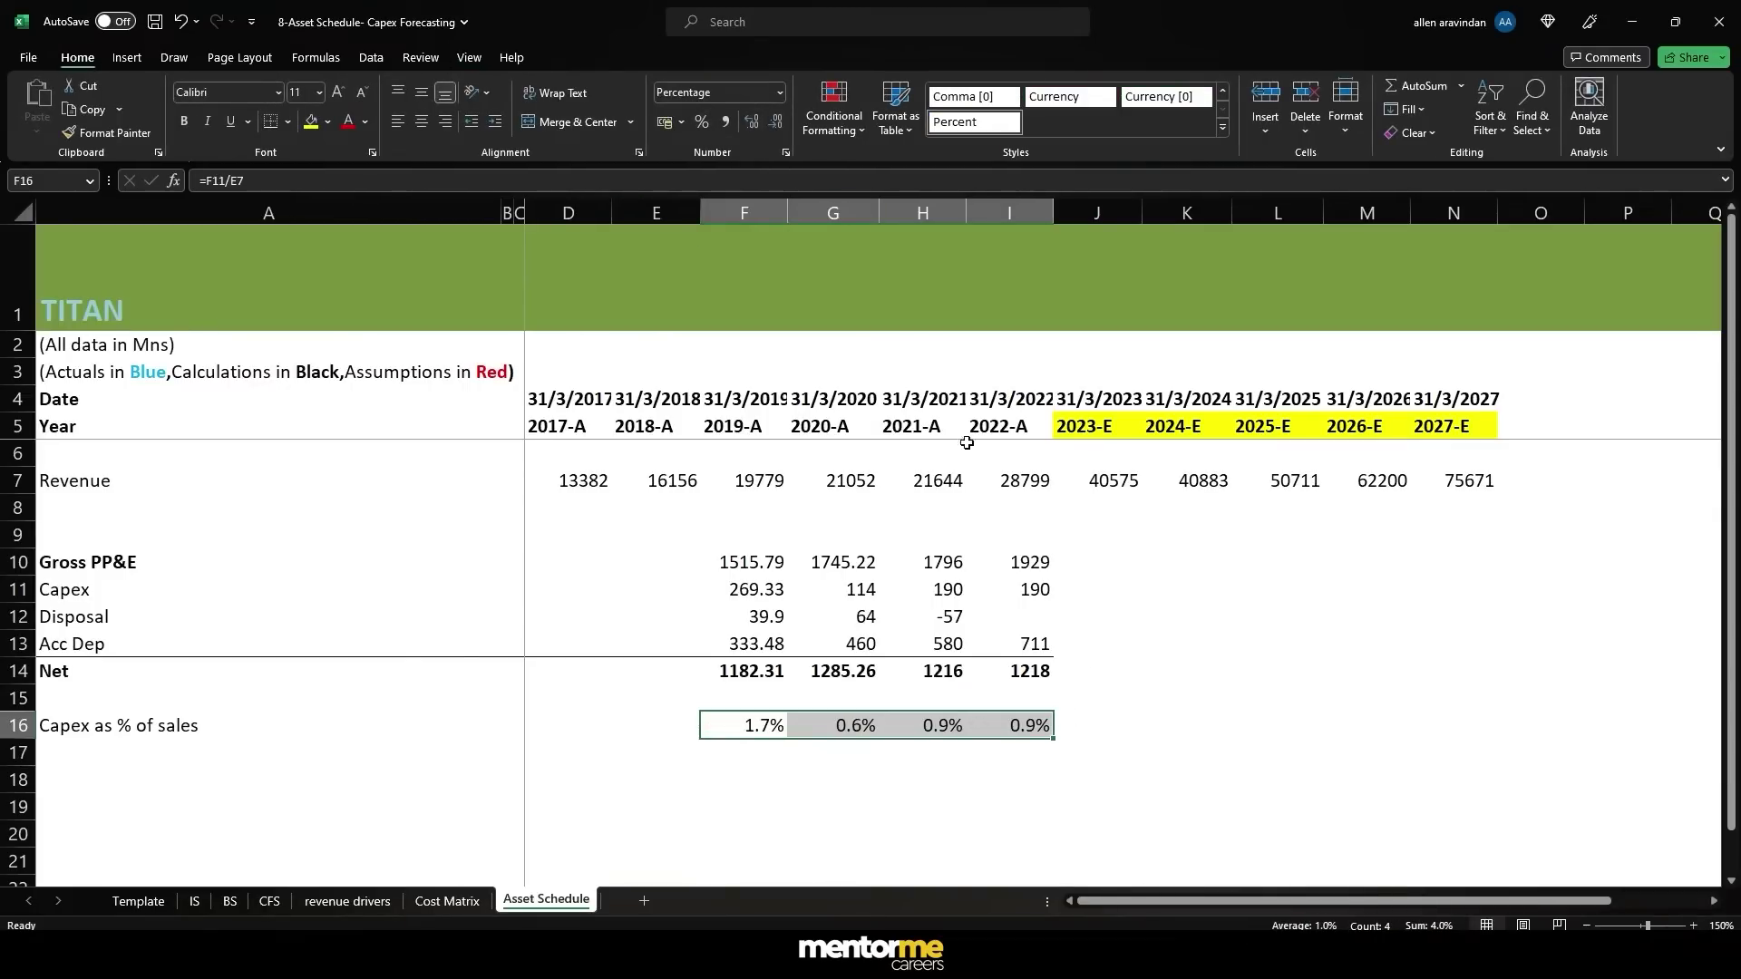
left_click(1097, 731)
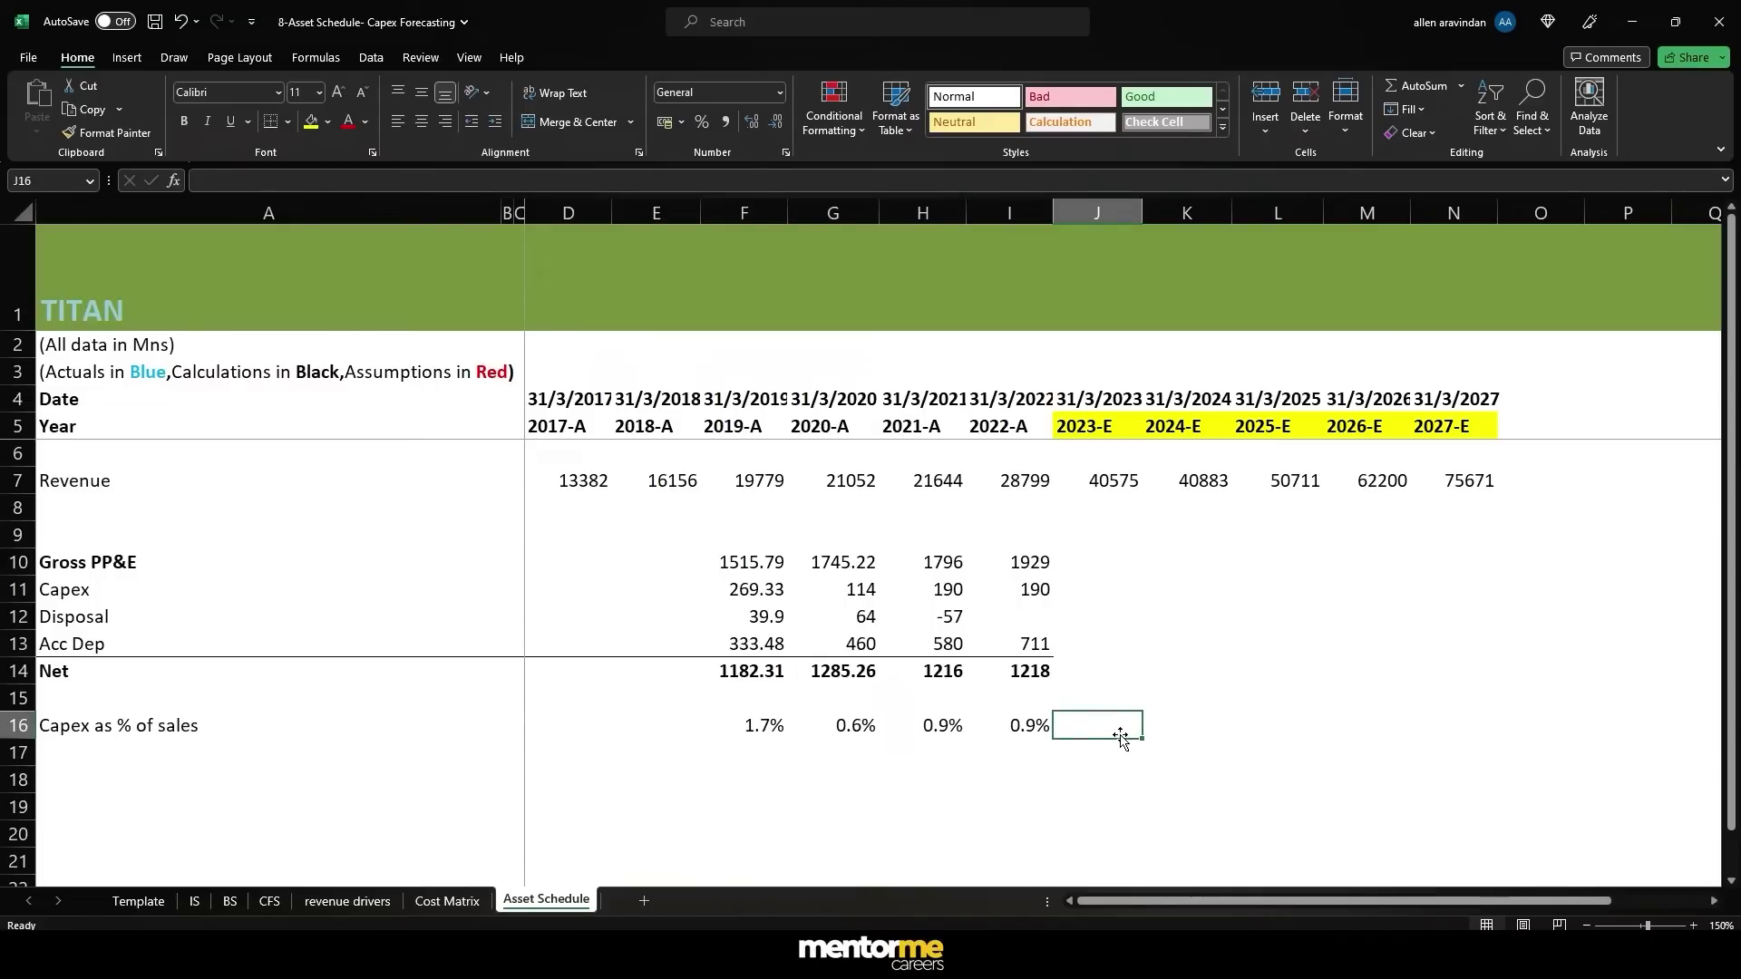
- Set J16 to =I16 and copy the 0.9% ratio across K16:N16
type("=")
type("ca")
key("Escape")
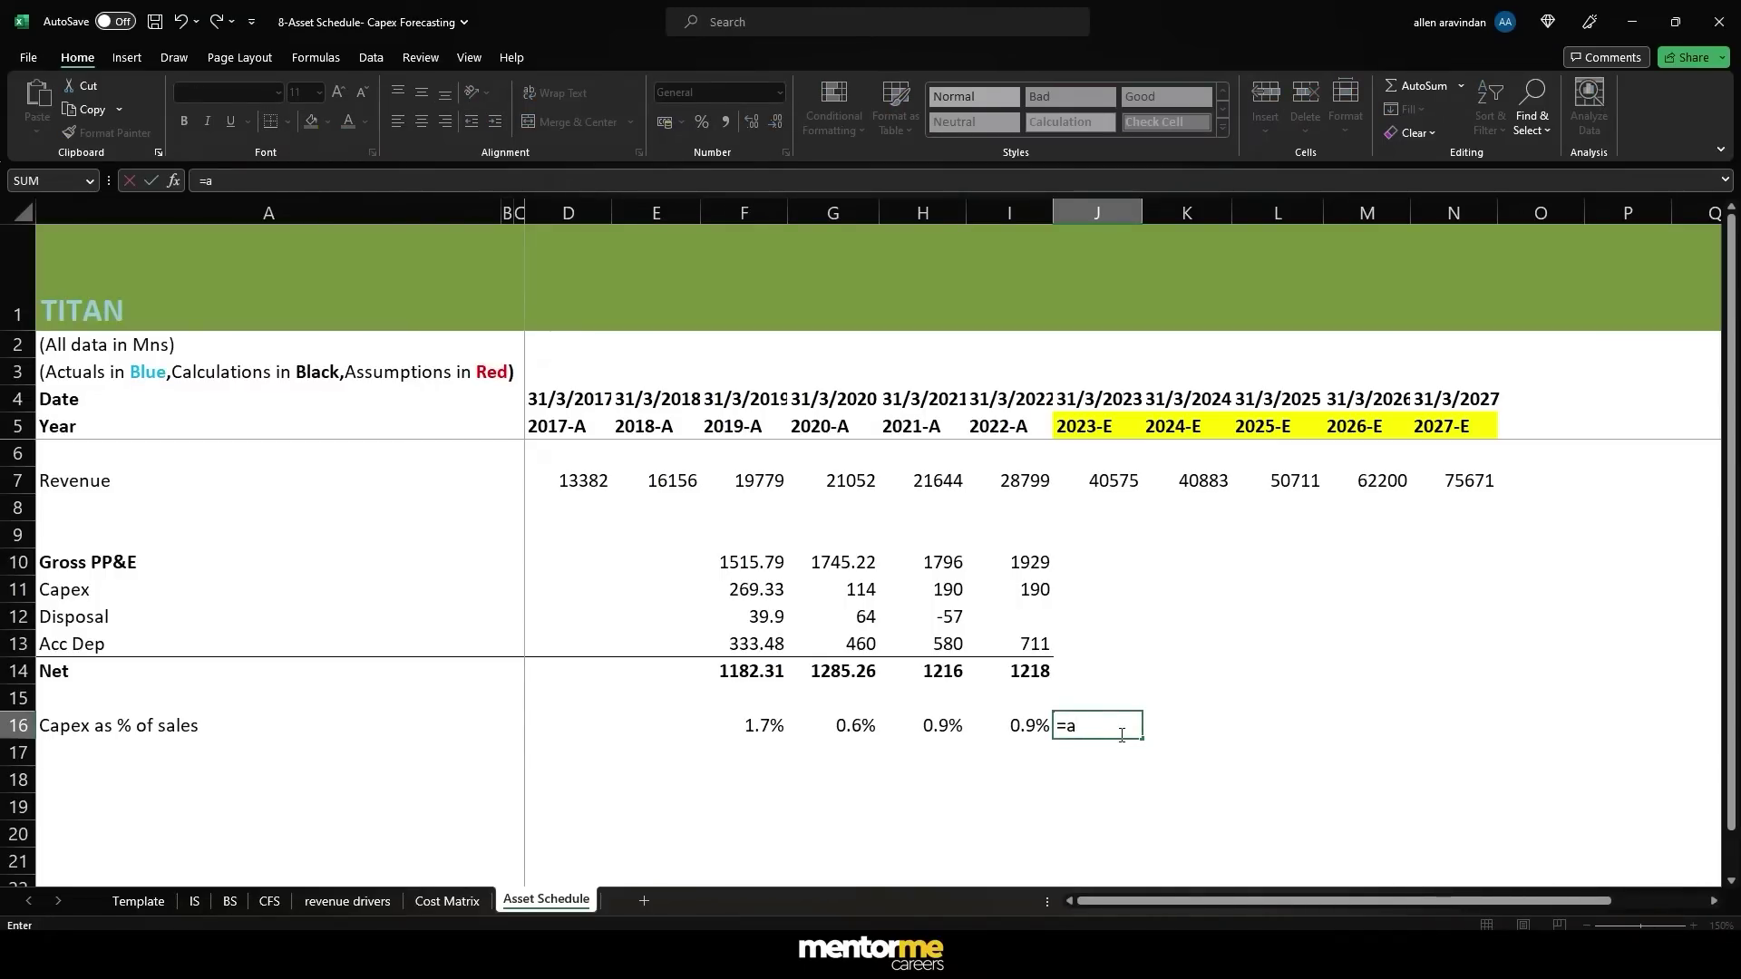
key("Escape")
type("=i16")
key("Return")
left_click(1122, 736)
key("ctrl+c")
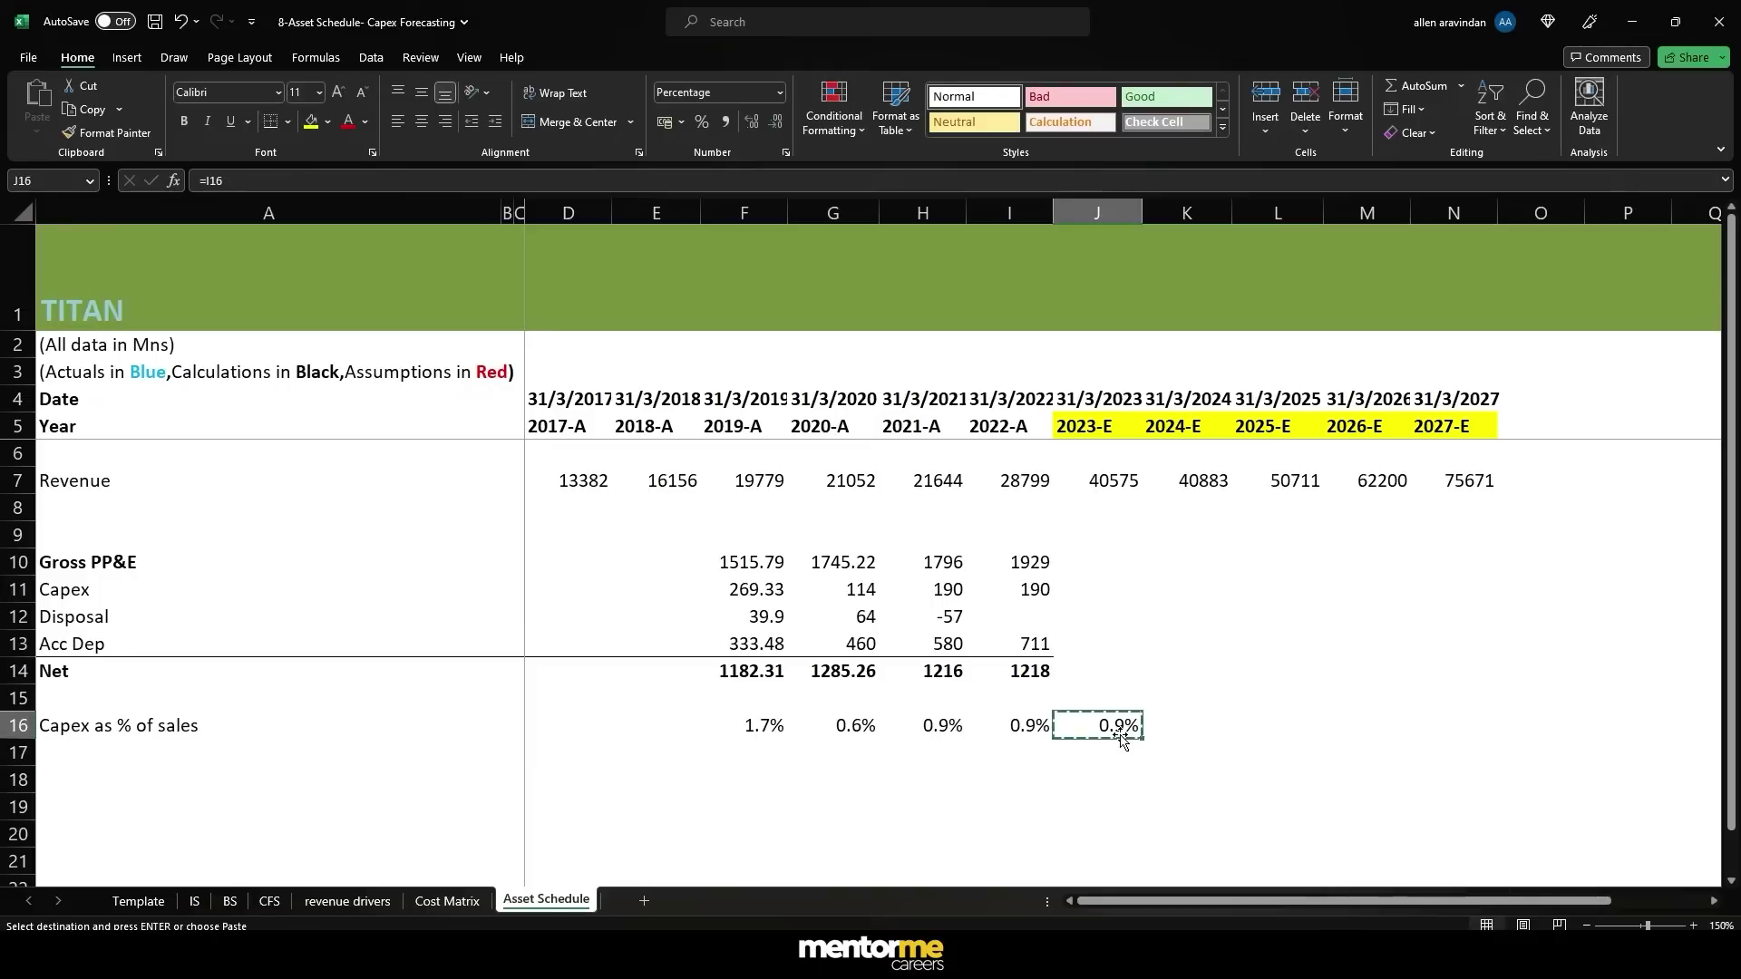
key("shift+Right")
key("shift+Right")
key("shift+Right")
key("shift+Right")
key("ctrl+v")
- Enter =I7*J16 in J11 to forecast 2023-E capex from 2022 revenue
key("Escape")
key("Right")
key("Right")
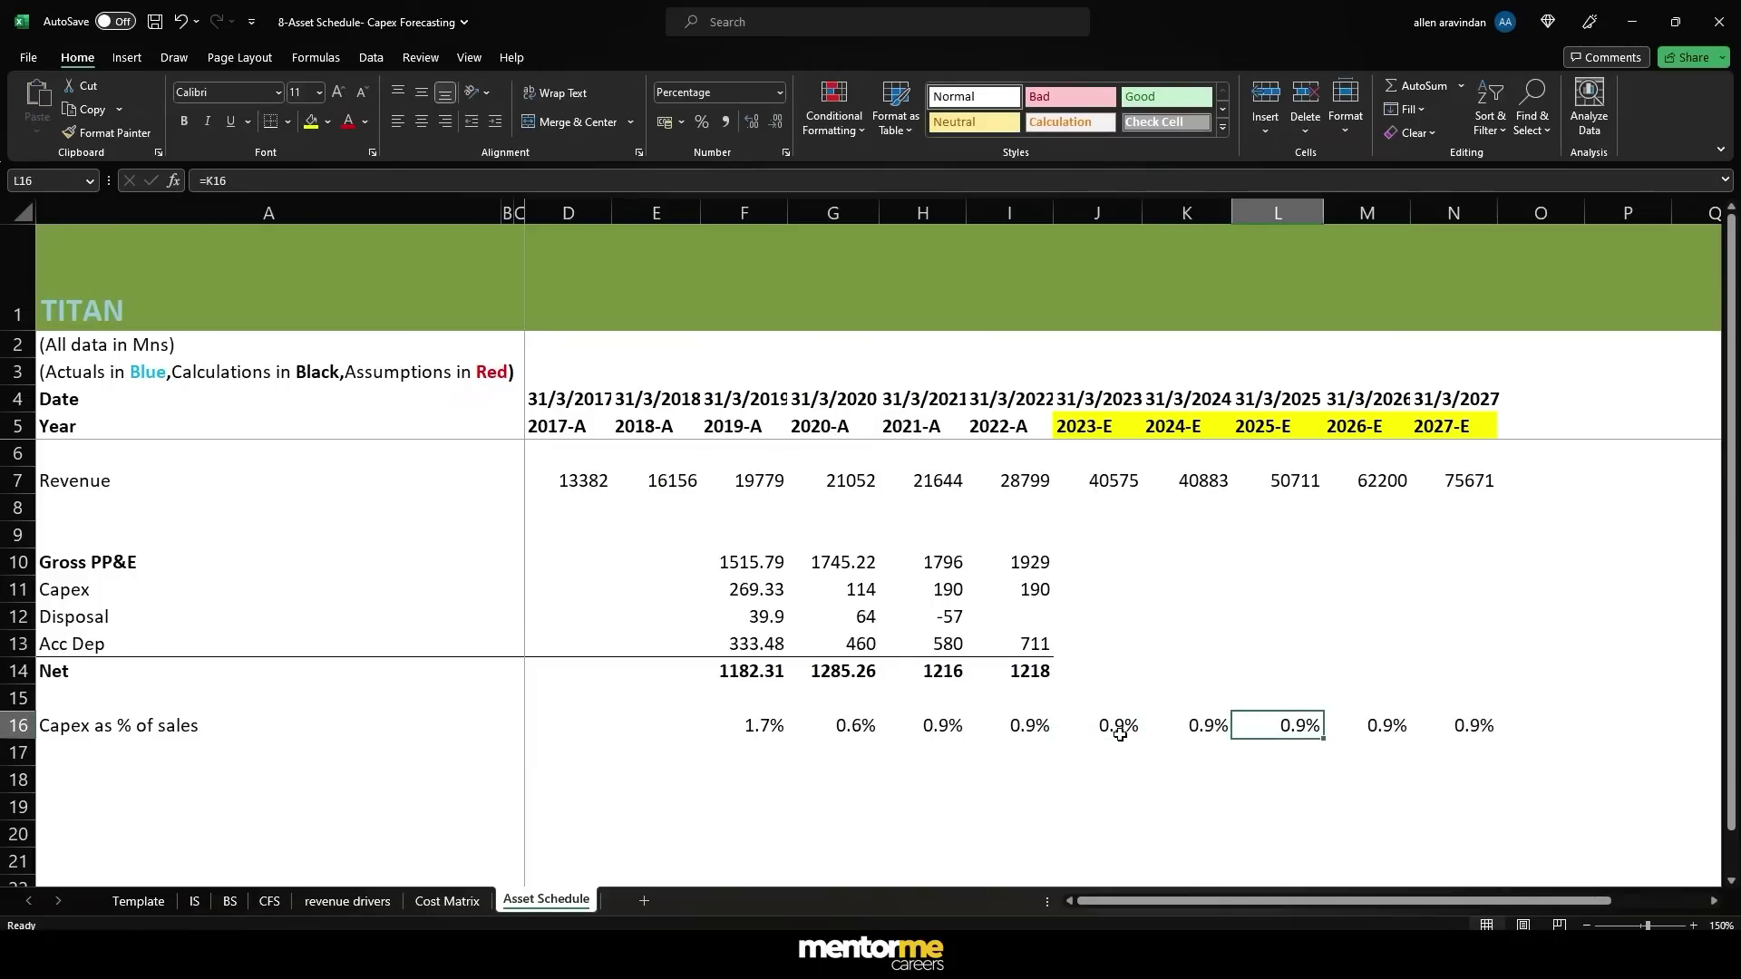
key("Left")
key("Left")
key("Right")
key("Up")
key("Up")
key("Up")
key("Up")
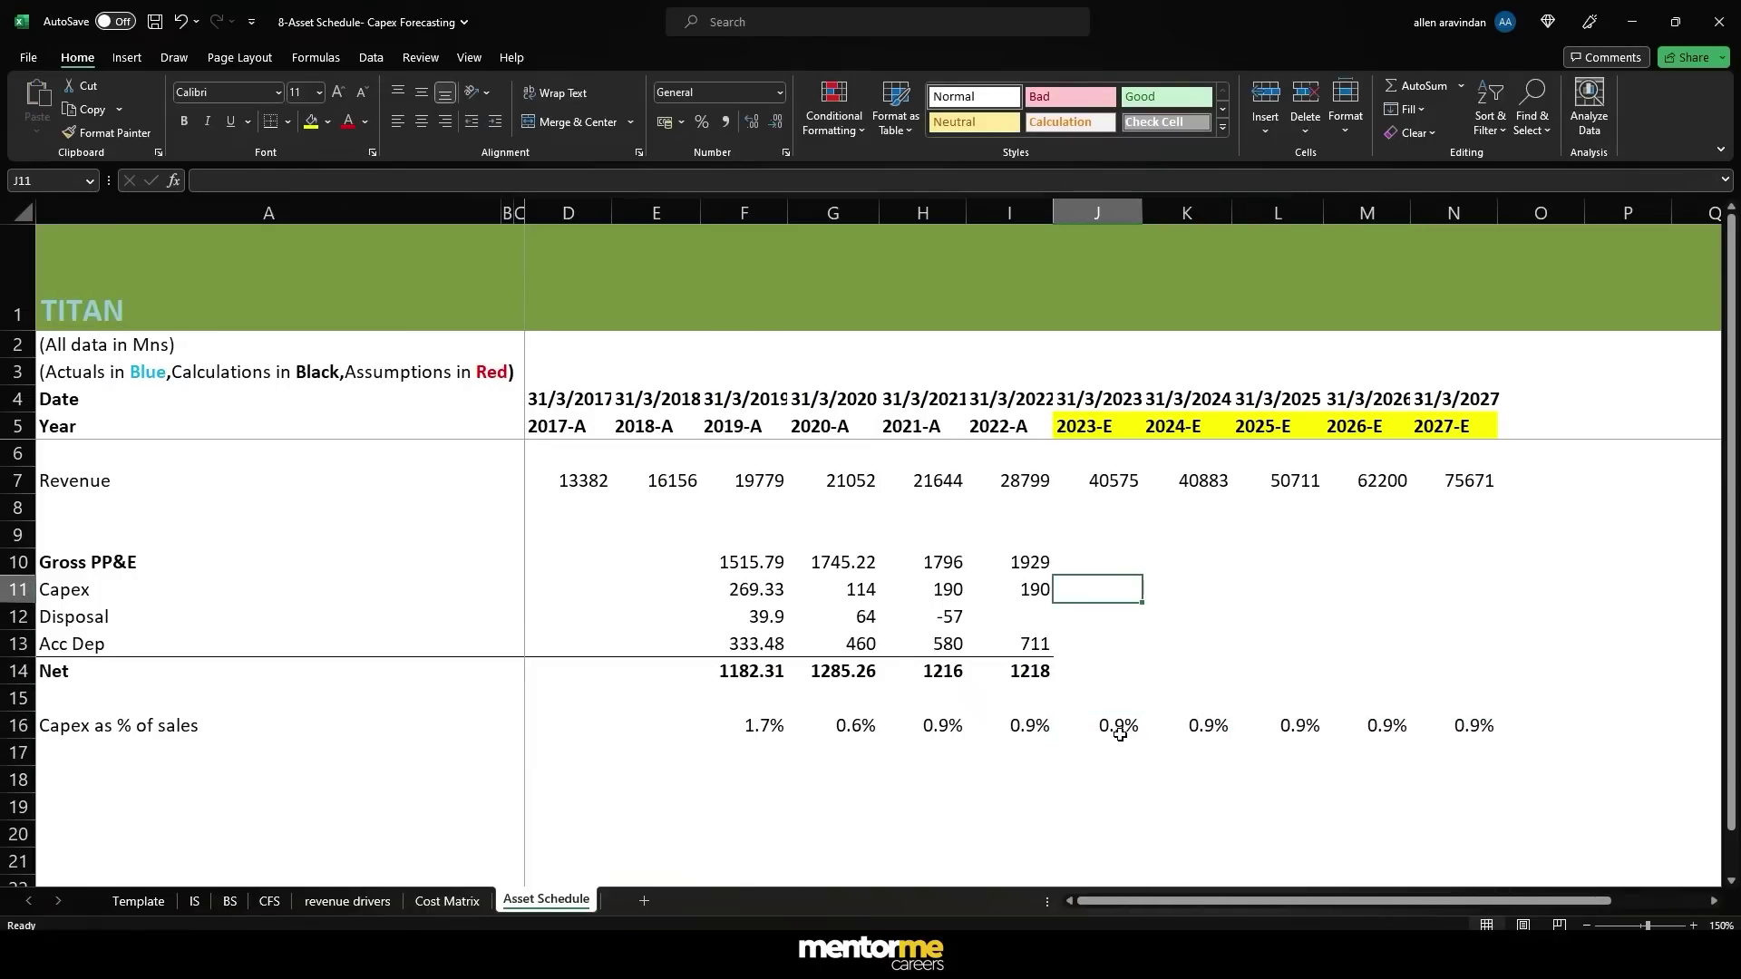
type("=")
key("Up")
key("Up")
key("Up")
key("Left")
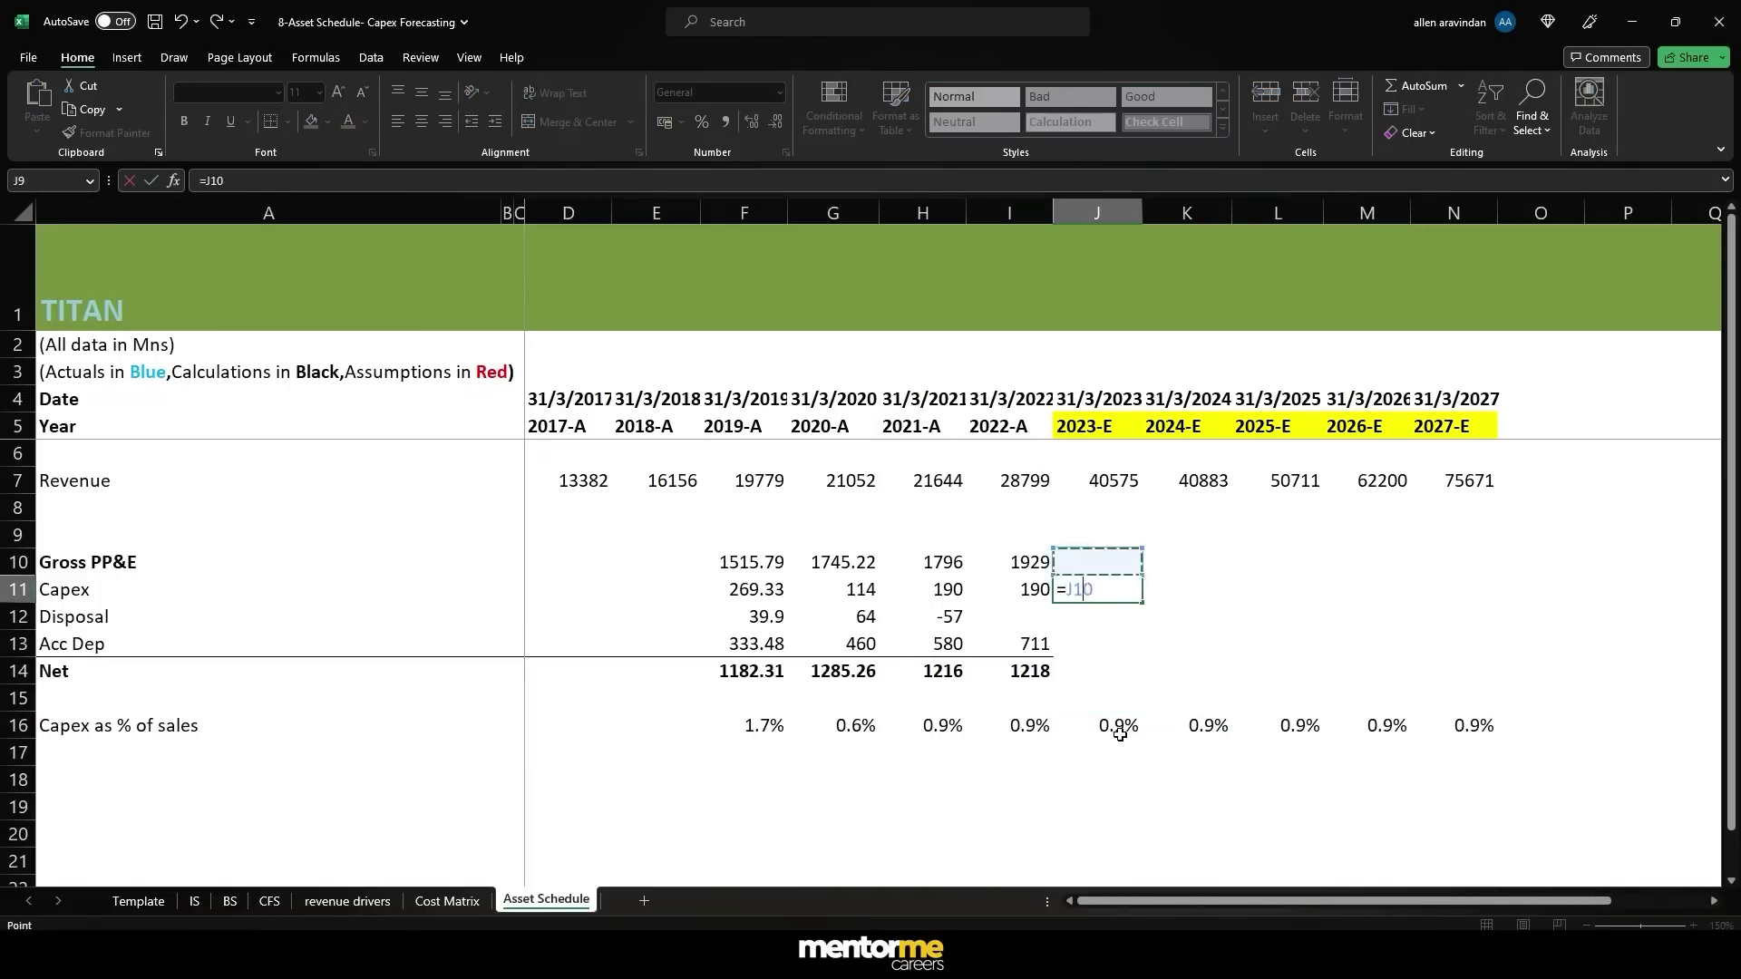
key("Up")
type("*")
key("Down")
key("Down")
key("Down")
key("Down")
key("Down")
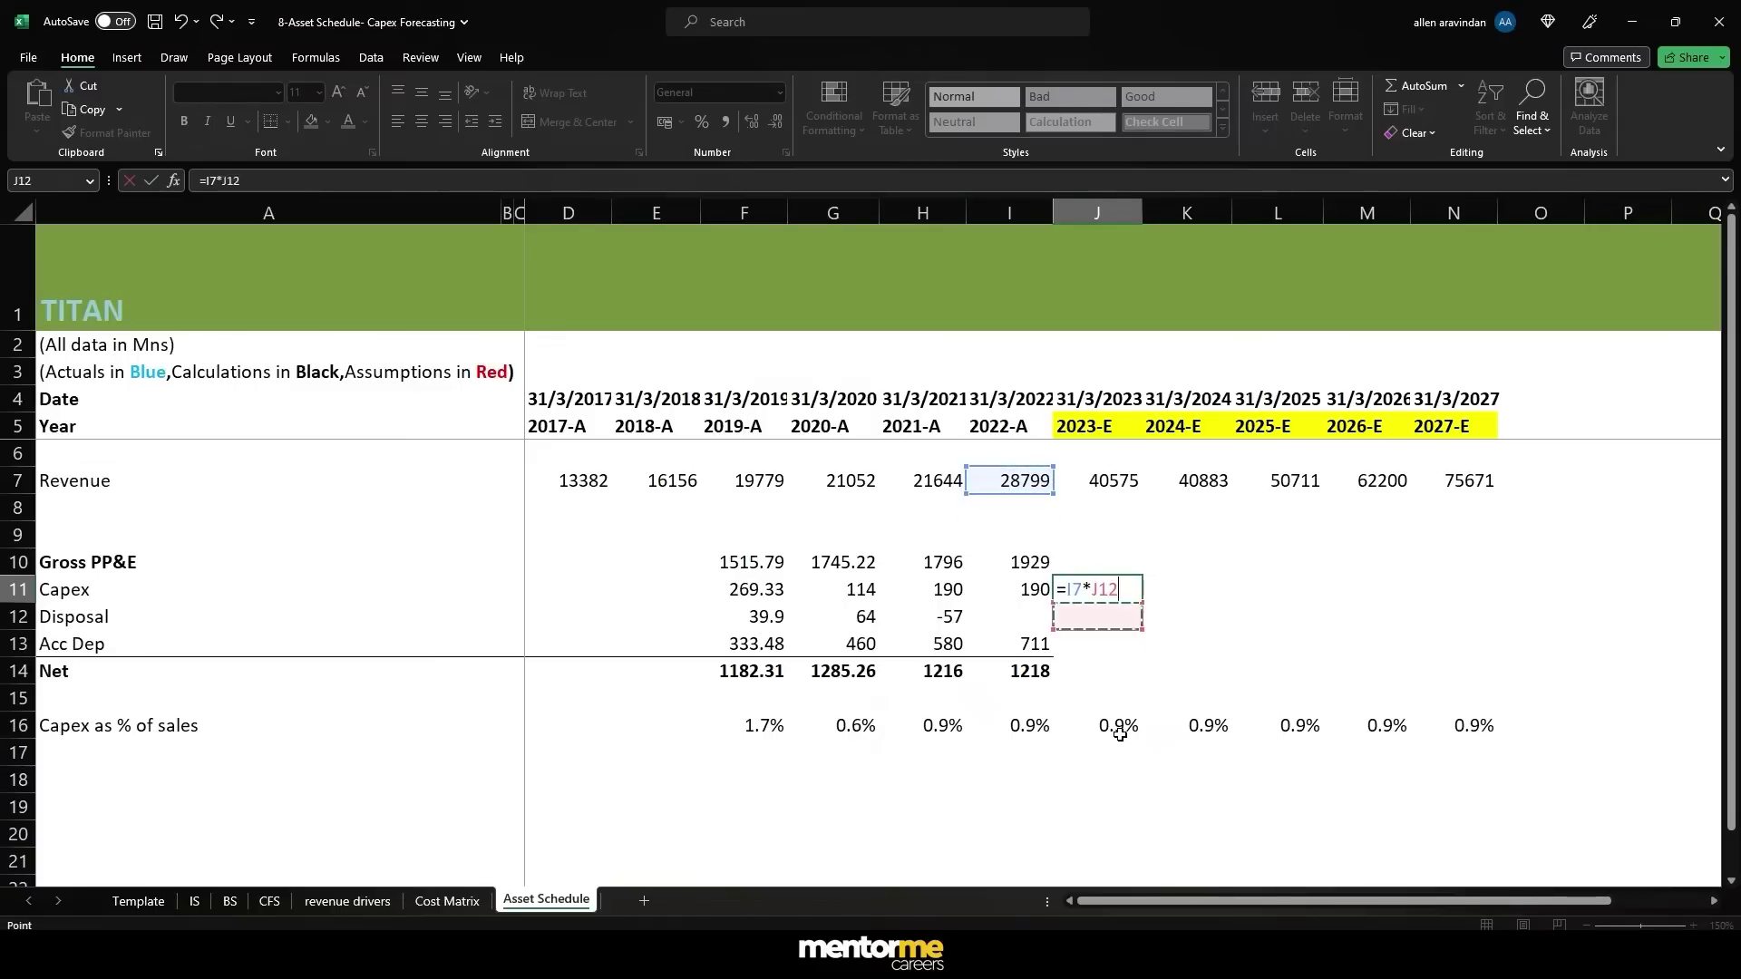
key("Return")
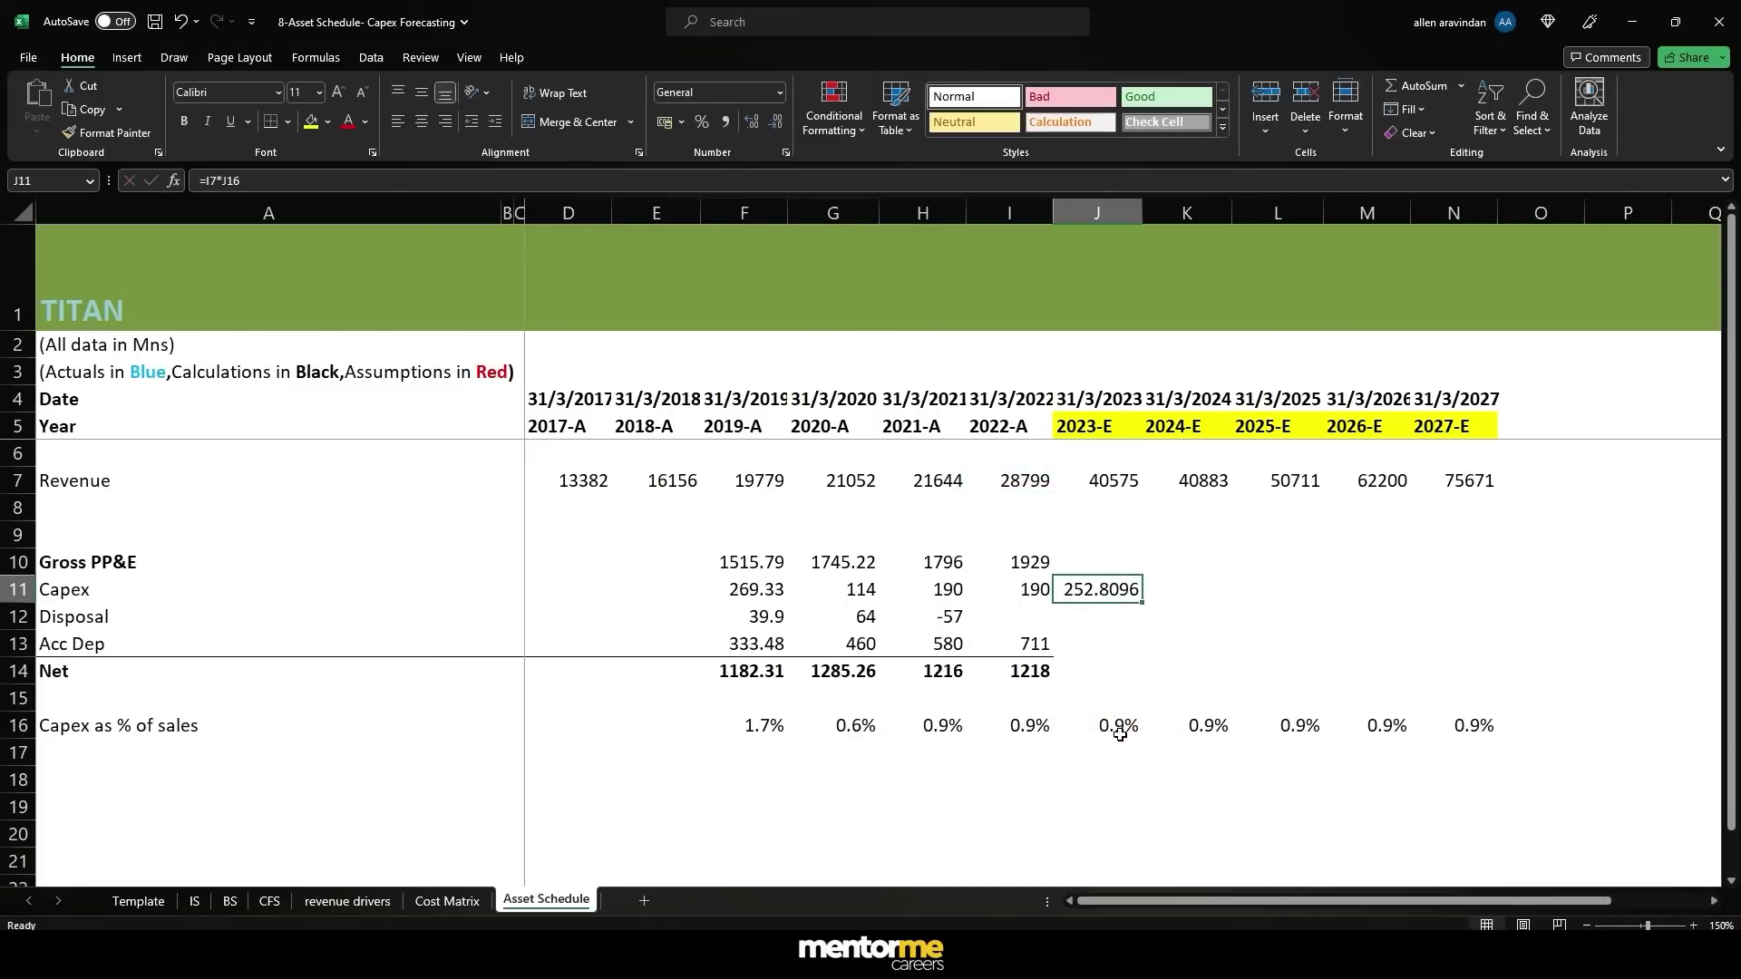
- Fill the capex forecast across K11:N11, reaching 546.021 in 2027-E
key("ctrl+c")
key("shift+Right")
key("shift+Right")
key("shift+Right")
key("shift+Right")
key("ctrl+v")
key("Escape")
key("Down")
key("Down")
key("Down")
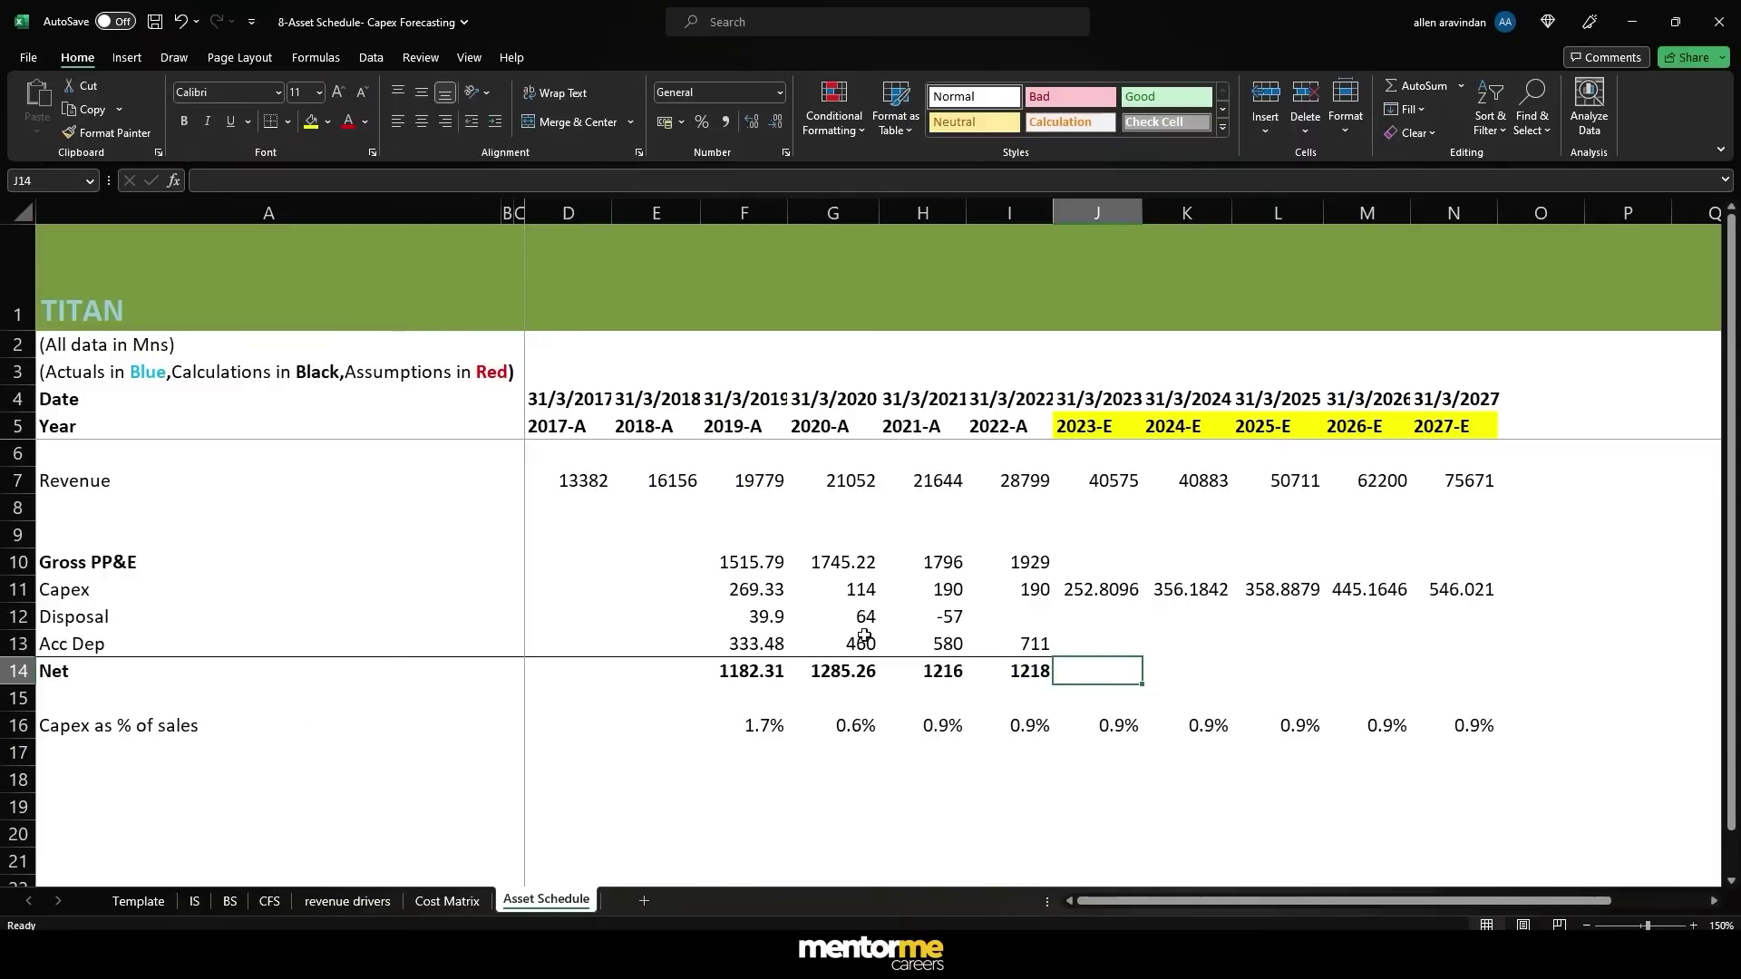
left_click_drag(864, 635, 1425, 638)
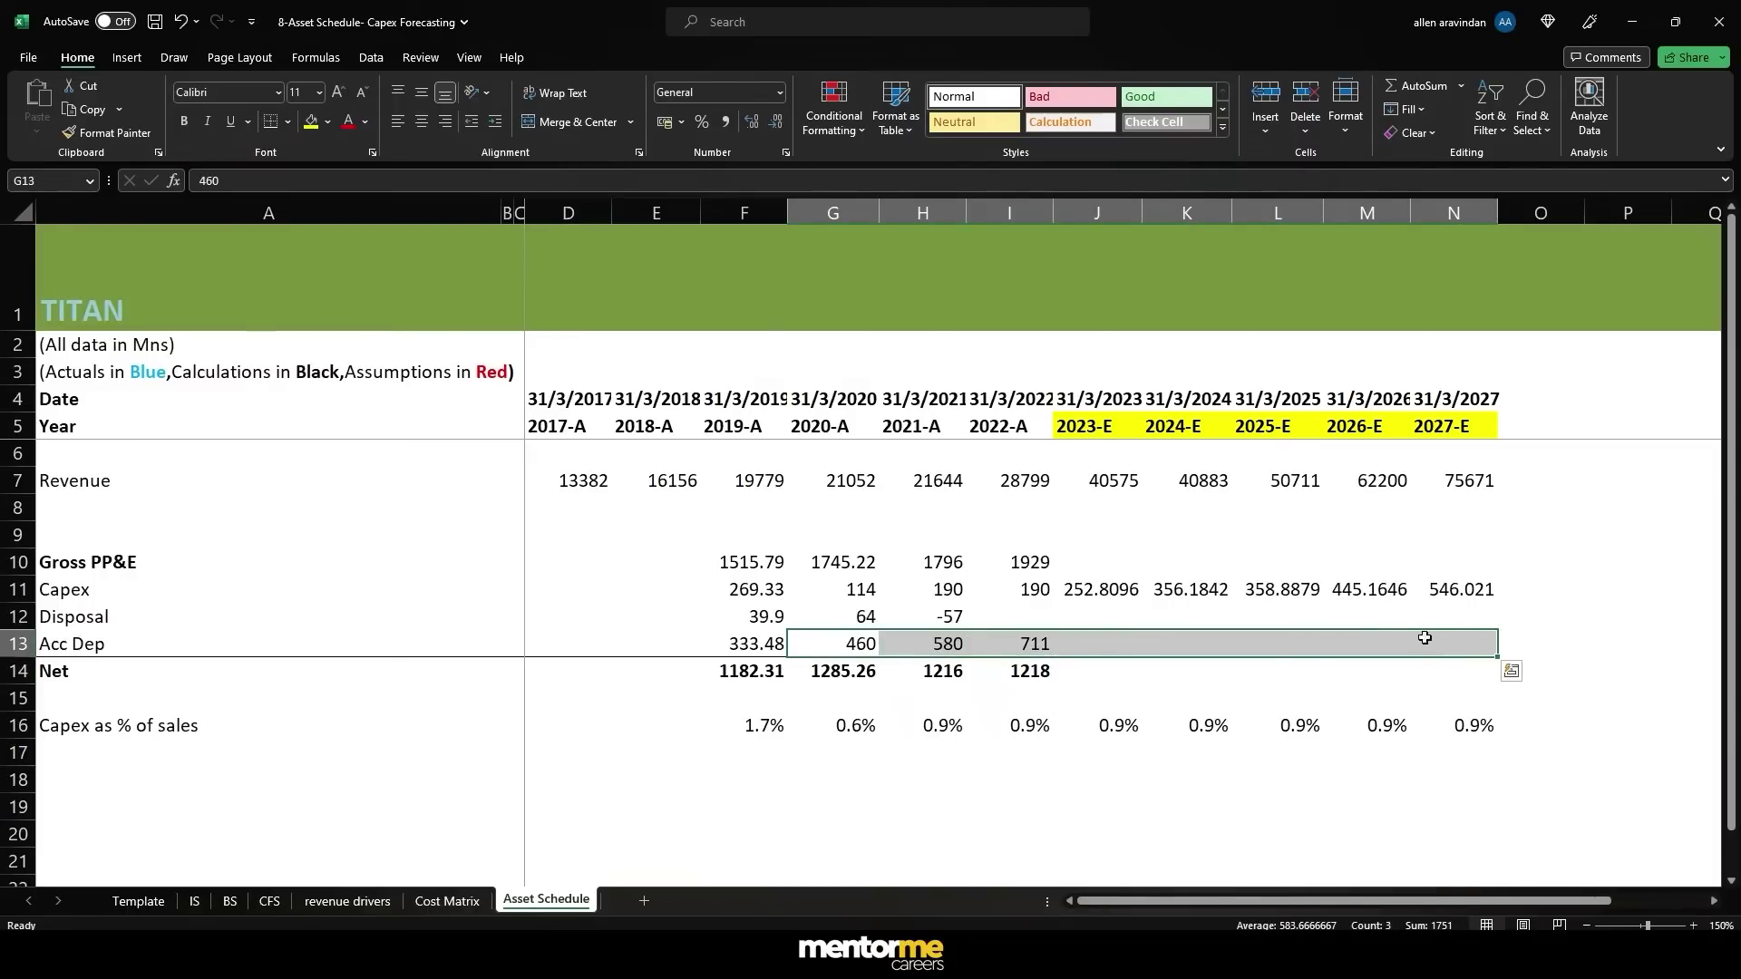
scroll(194, 653, "down", 1)
left_click(124, 700)
- Add the label 'Depreciation as % of opening block'
type("Depreciation as %")
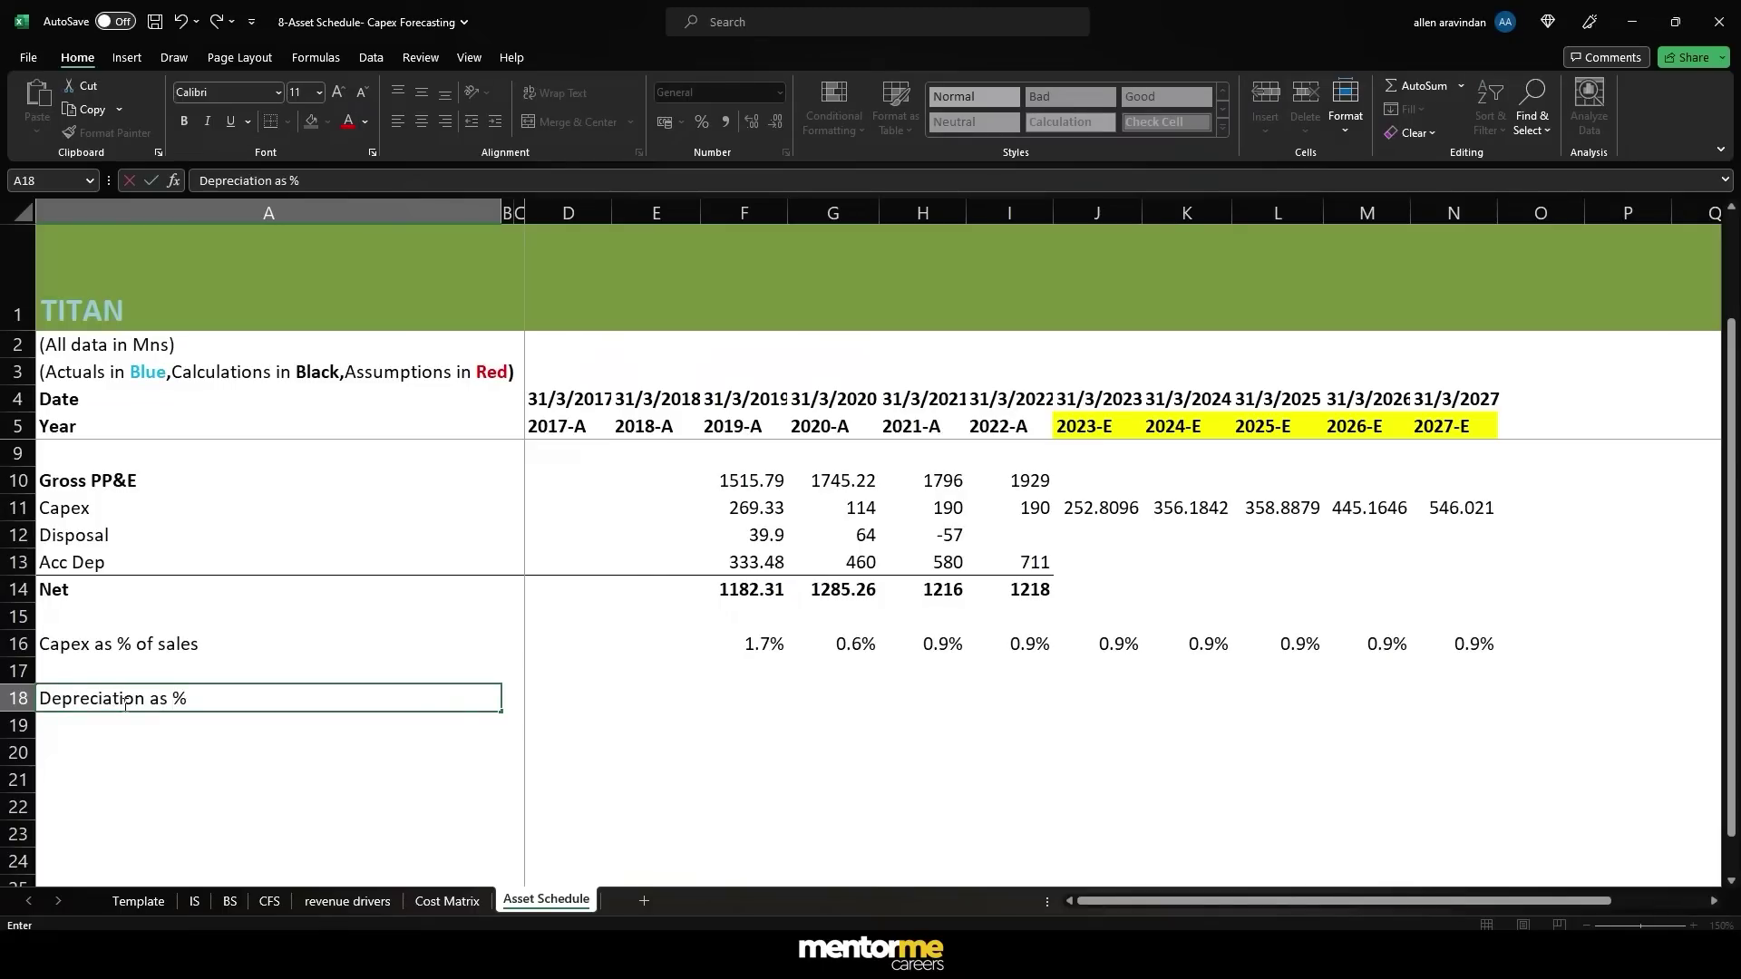
type(" of opening block")
key("Return")
key("Up")
key("Right")
key("Right")
key("Right")
key("Right")
key("Right")
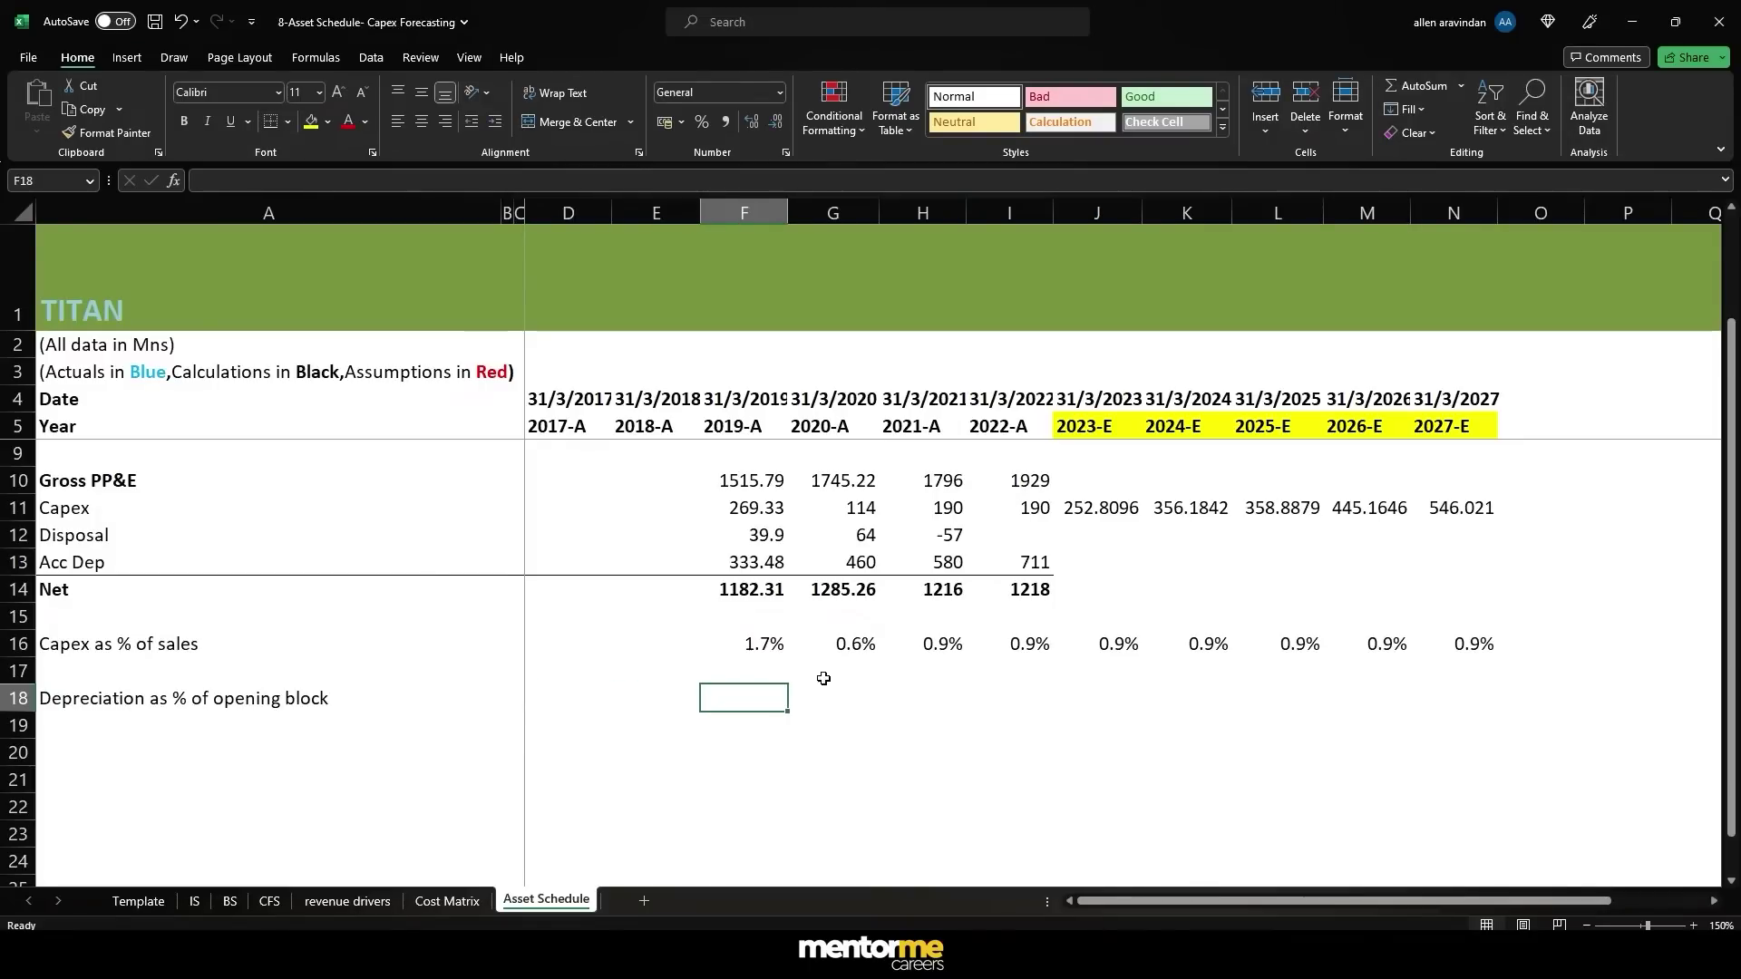
- Unhide the hidden rows above Gross PP&E and check the Revenue and 2019–2020 net block formulas
left_click_drag(829, 426, 838, 454)
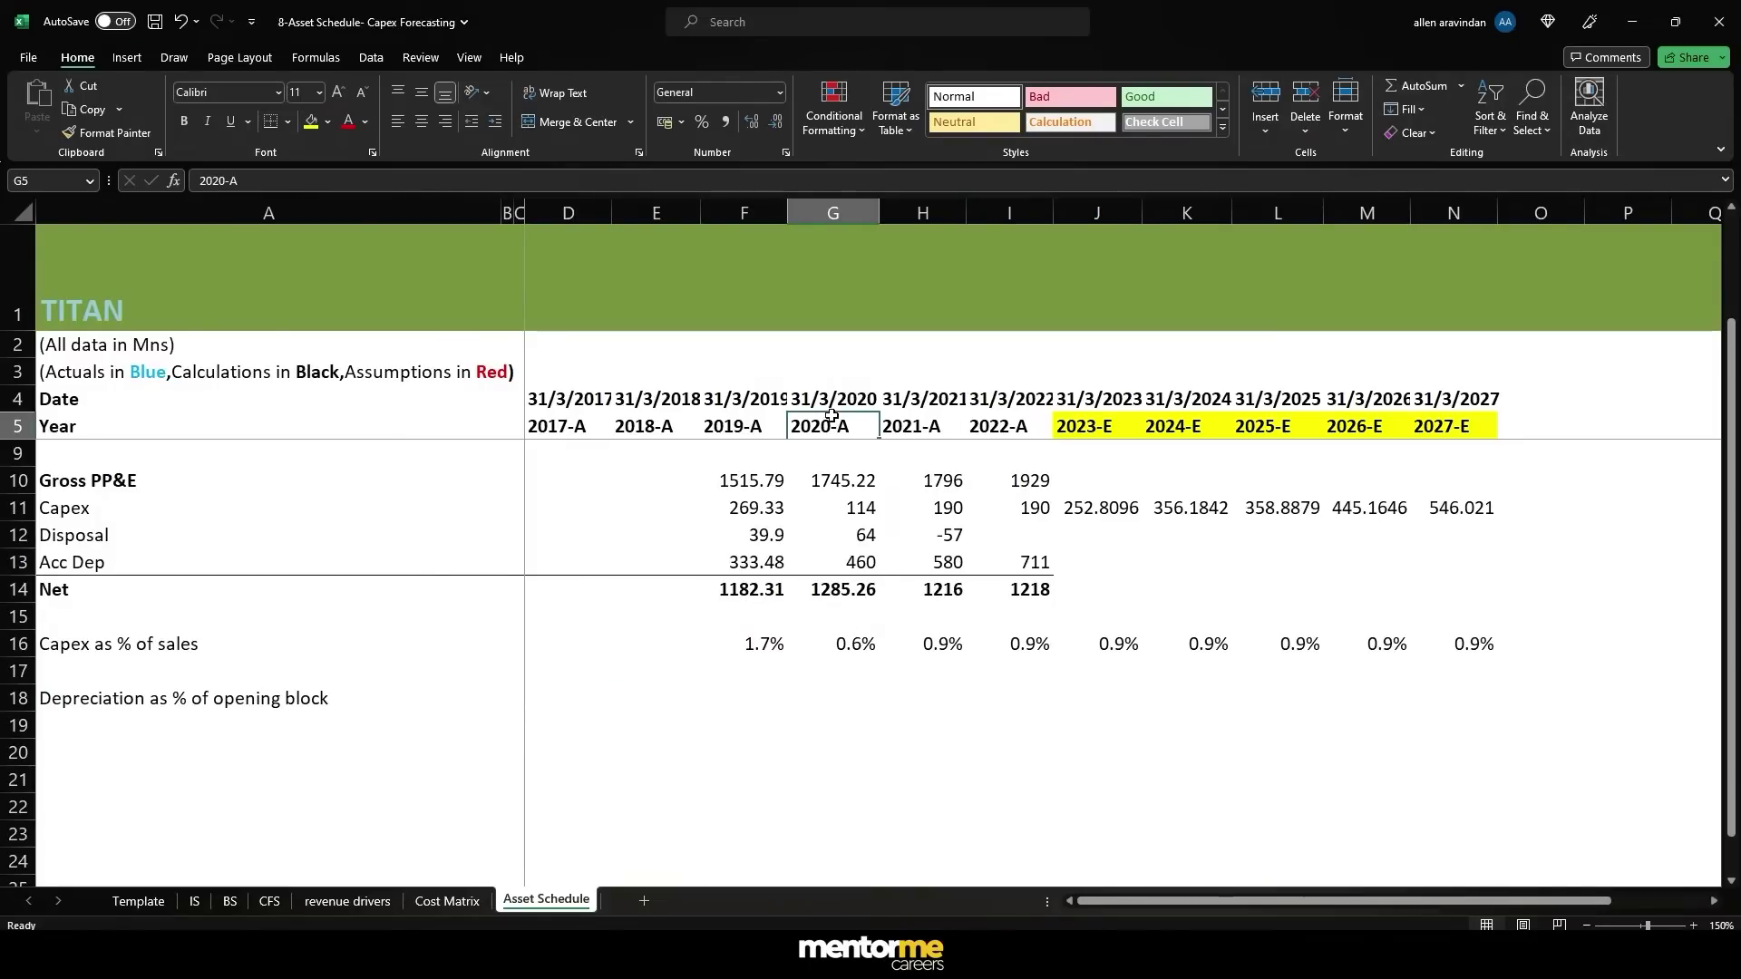
key("ctrl+shift+9")
left_click(833, 589, "shift")
left_click(830, 616)
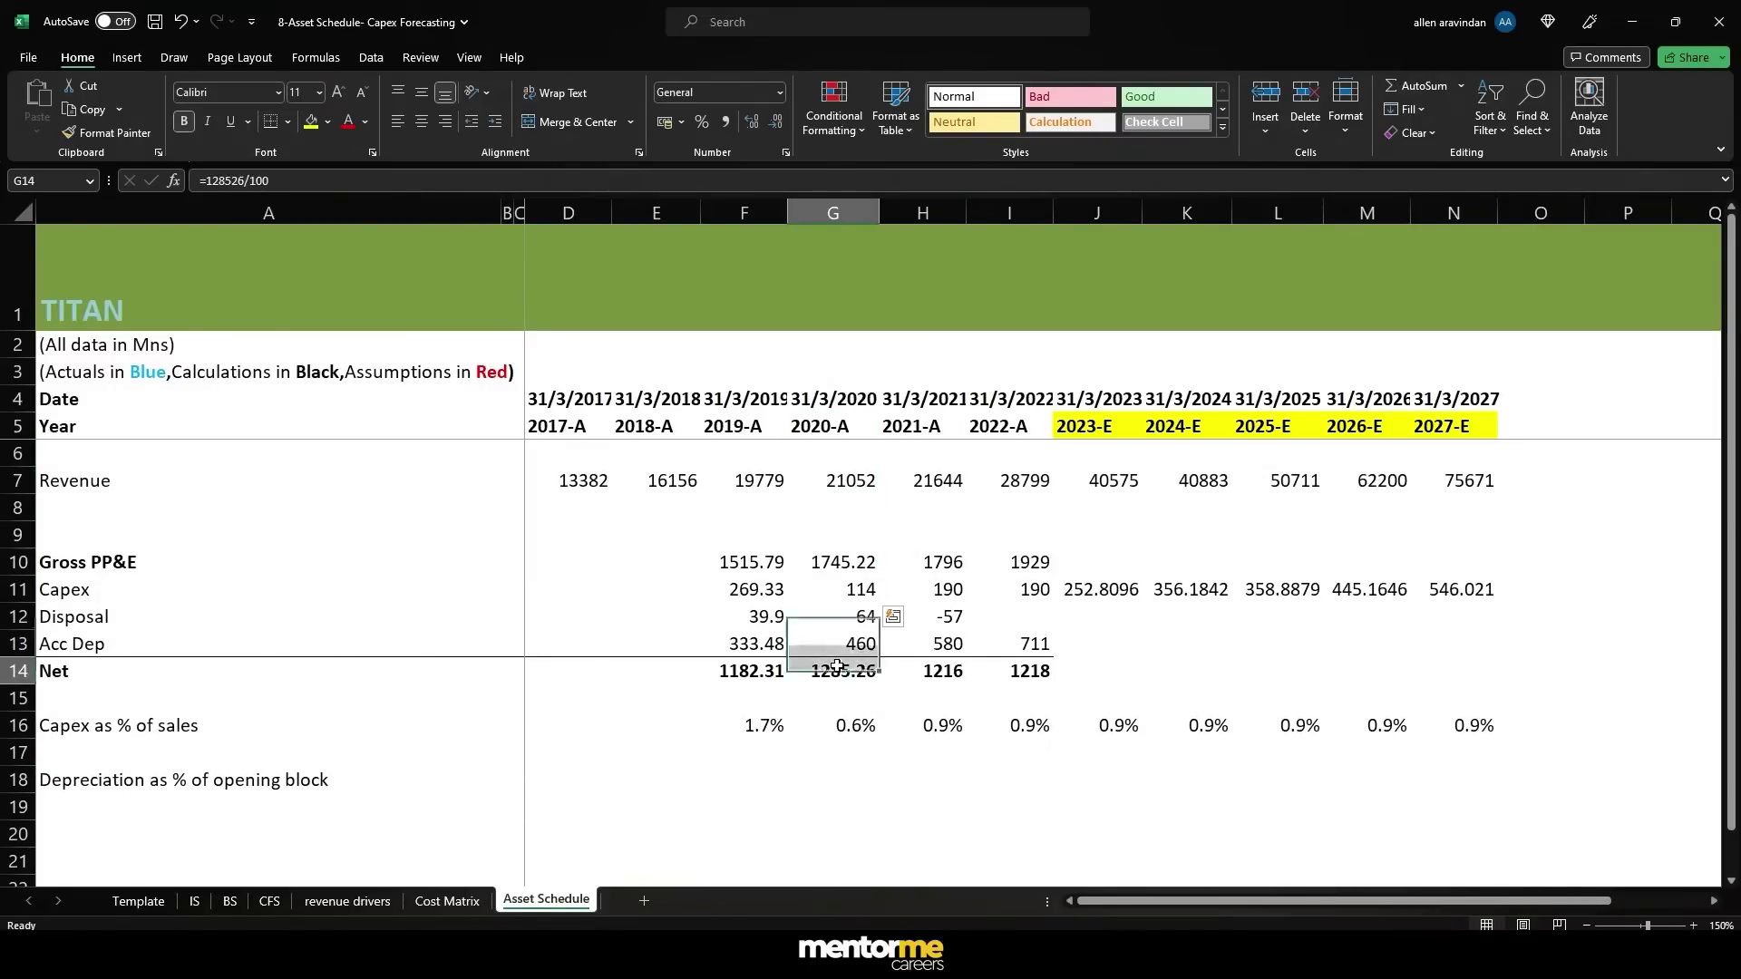
left_click(820, 668)
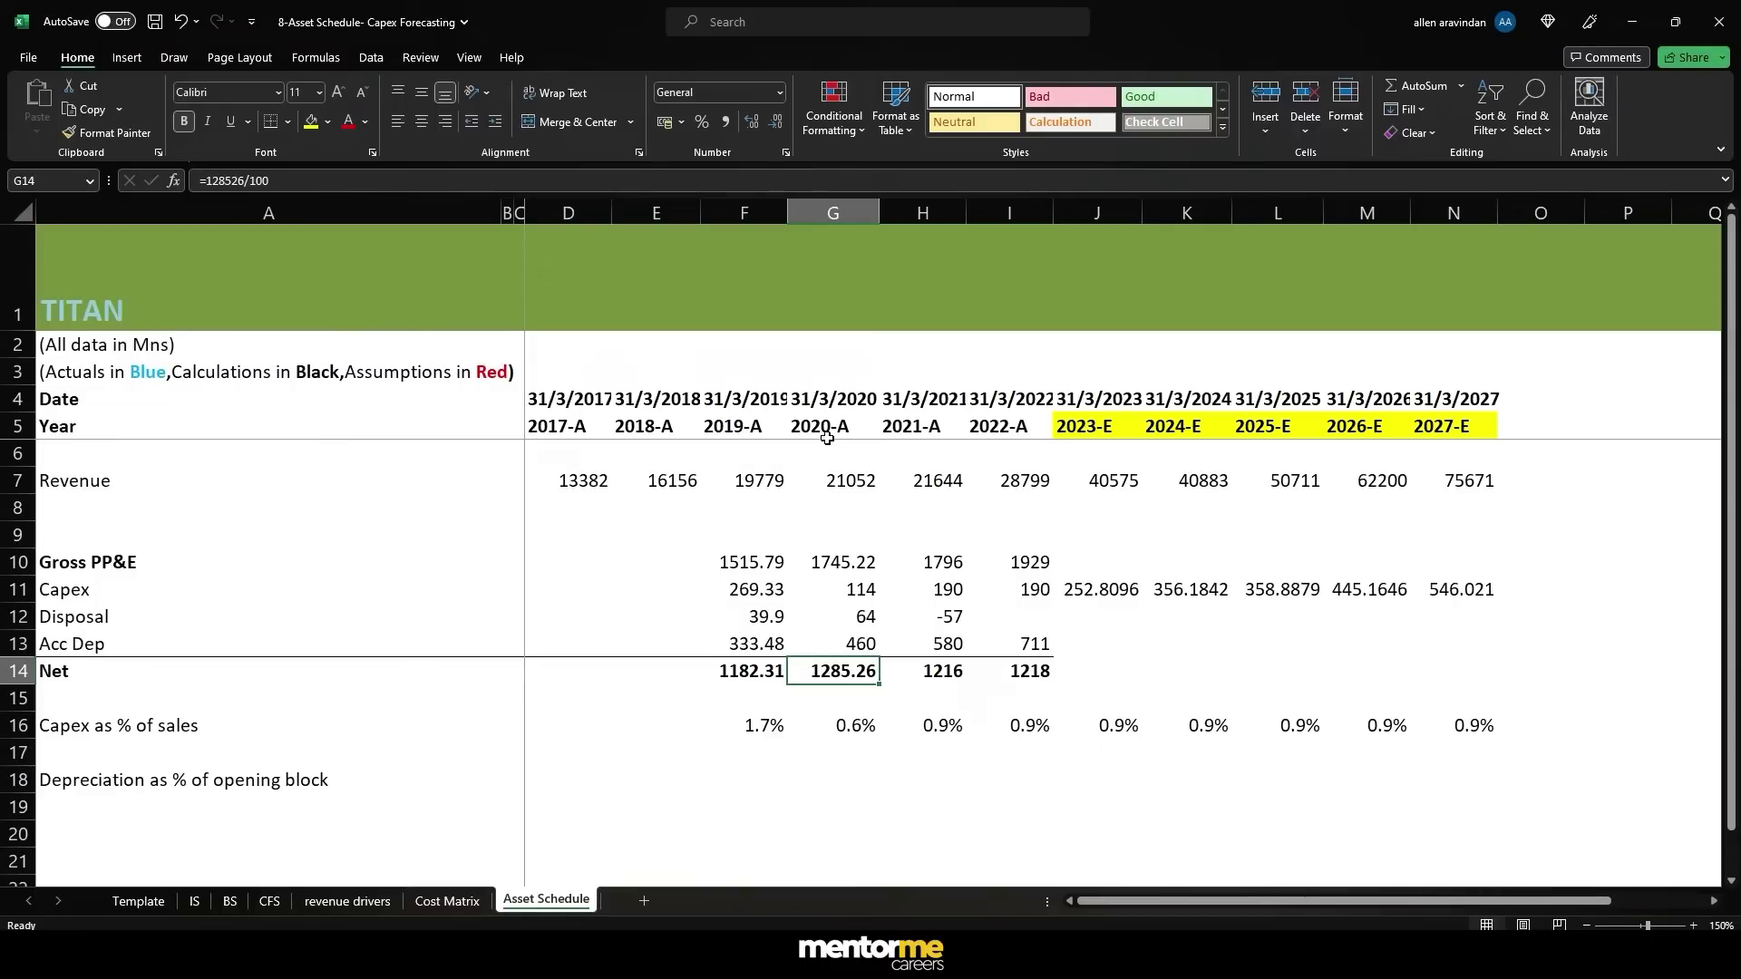
left_click(768, 672)
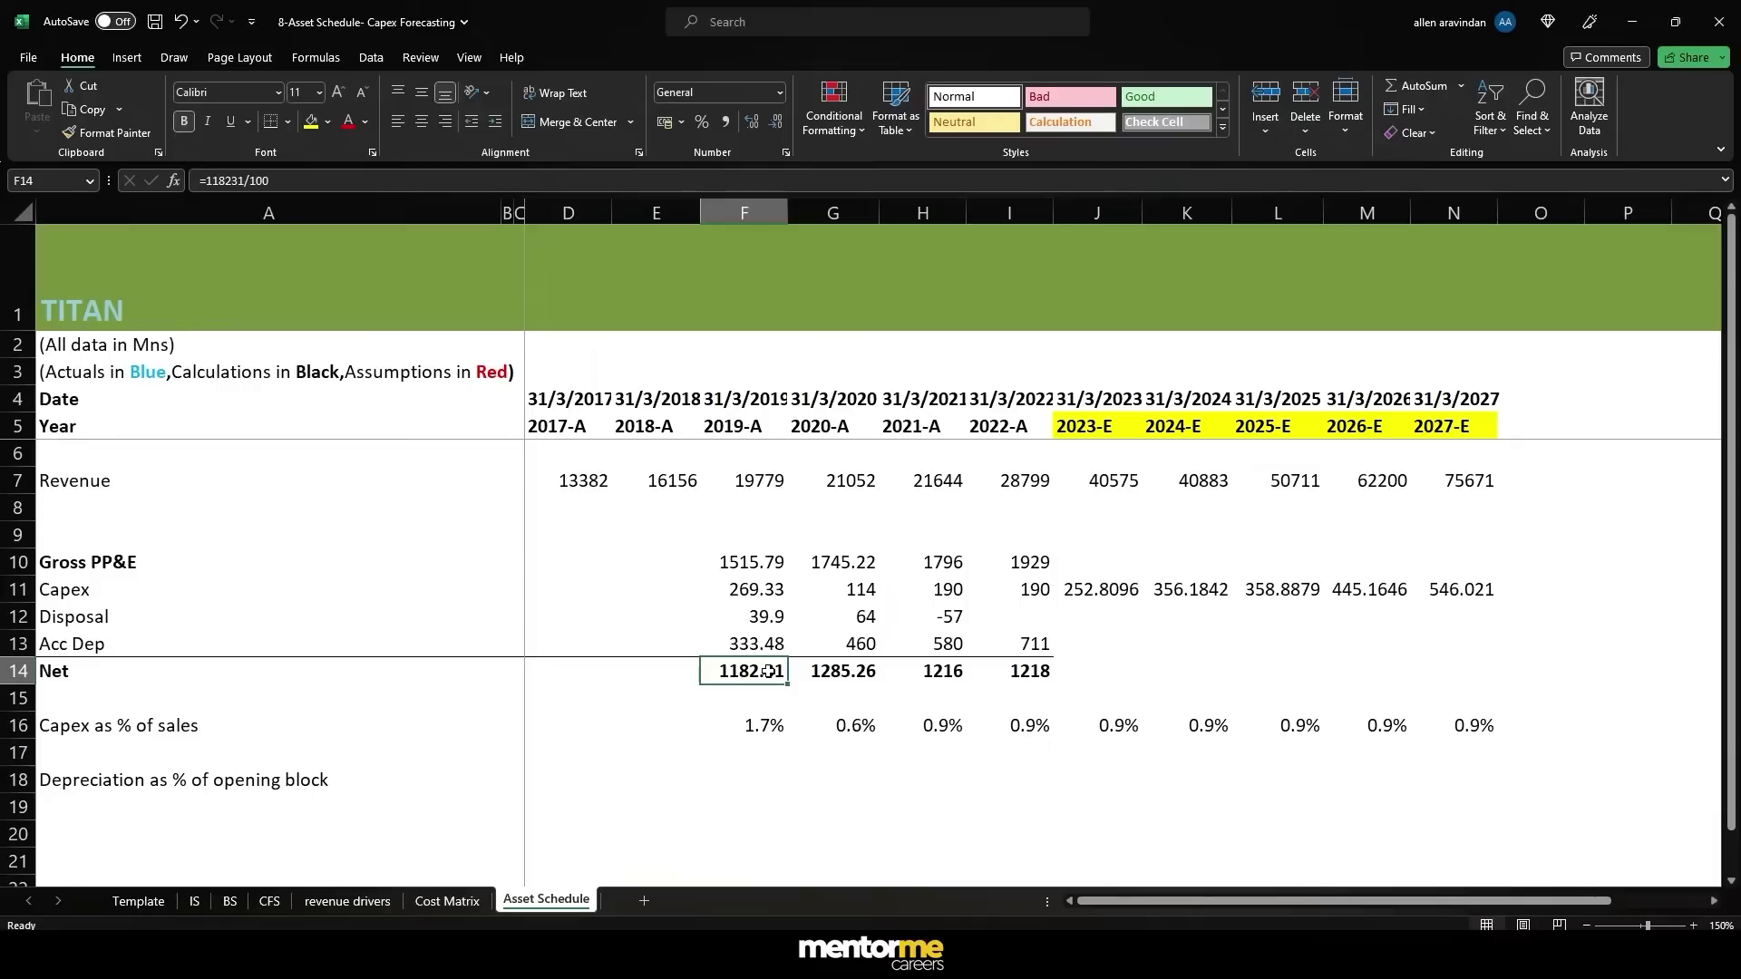
scroll(768, 669, "down", 1)
left_click(832, 698)
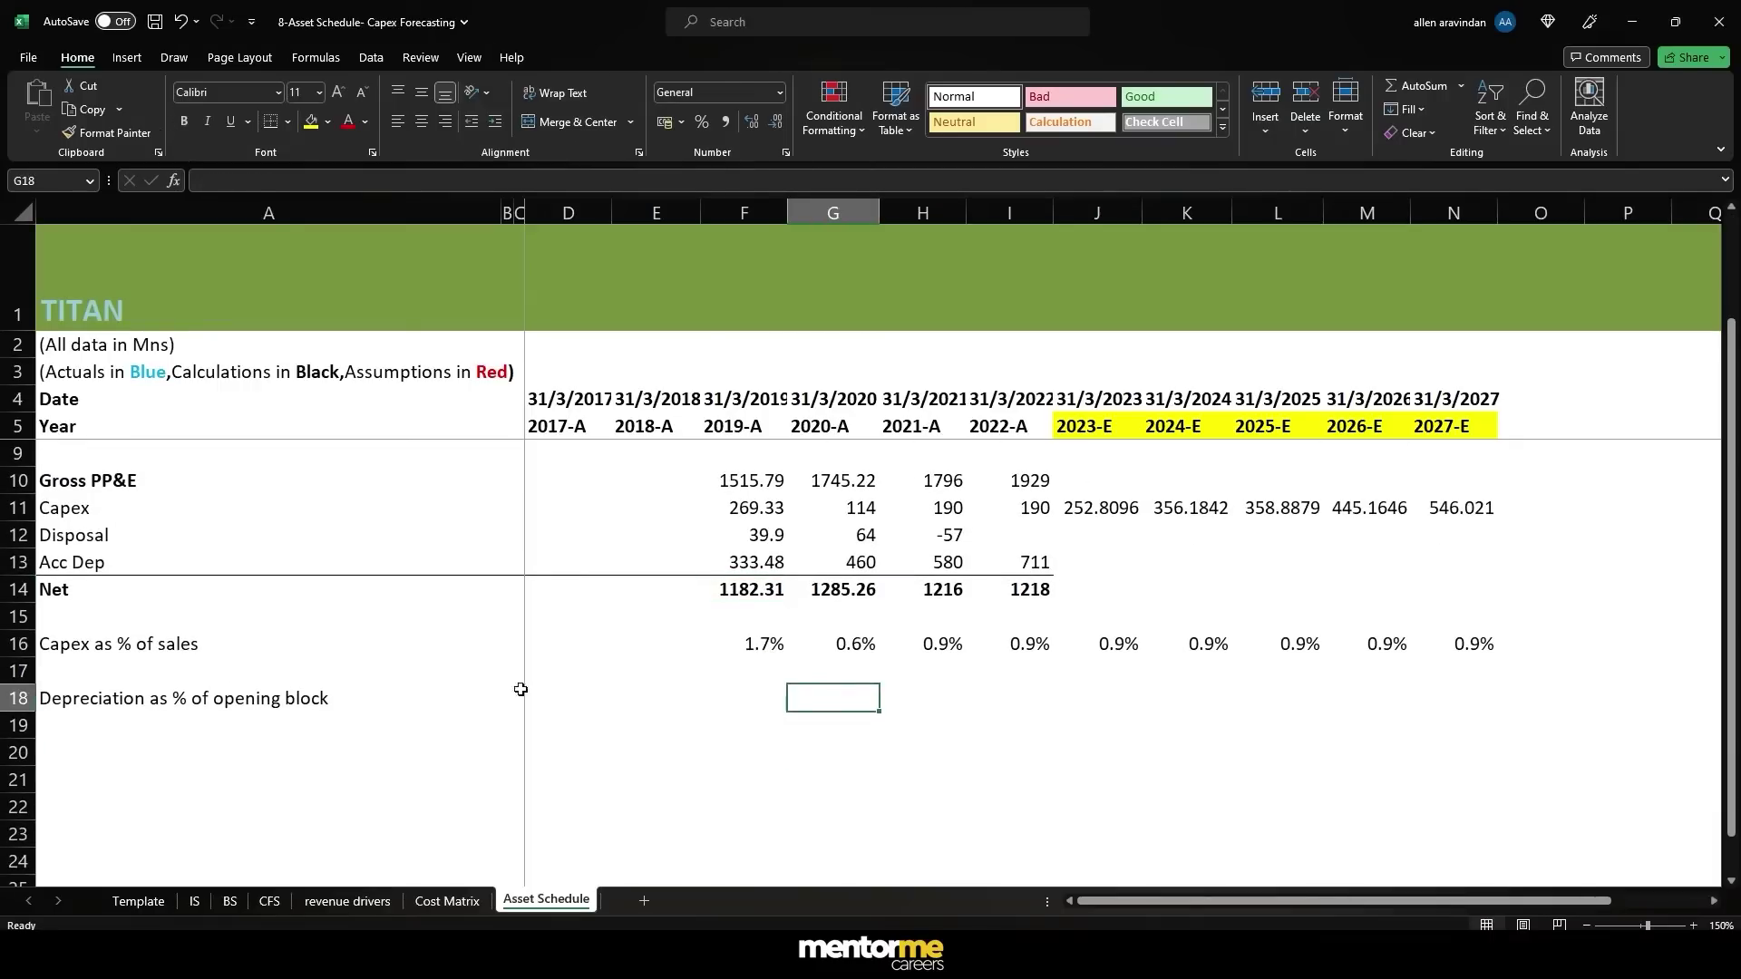
- Type 'Depreciation' in A17, rejecting the AutoComplete suggestion
left_click(137, 681)
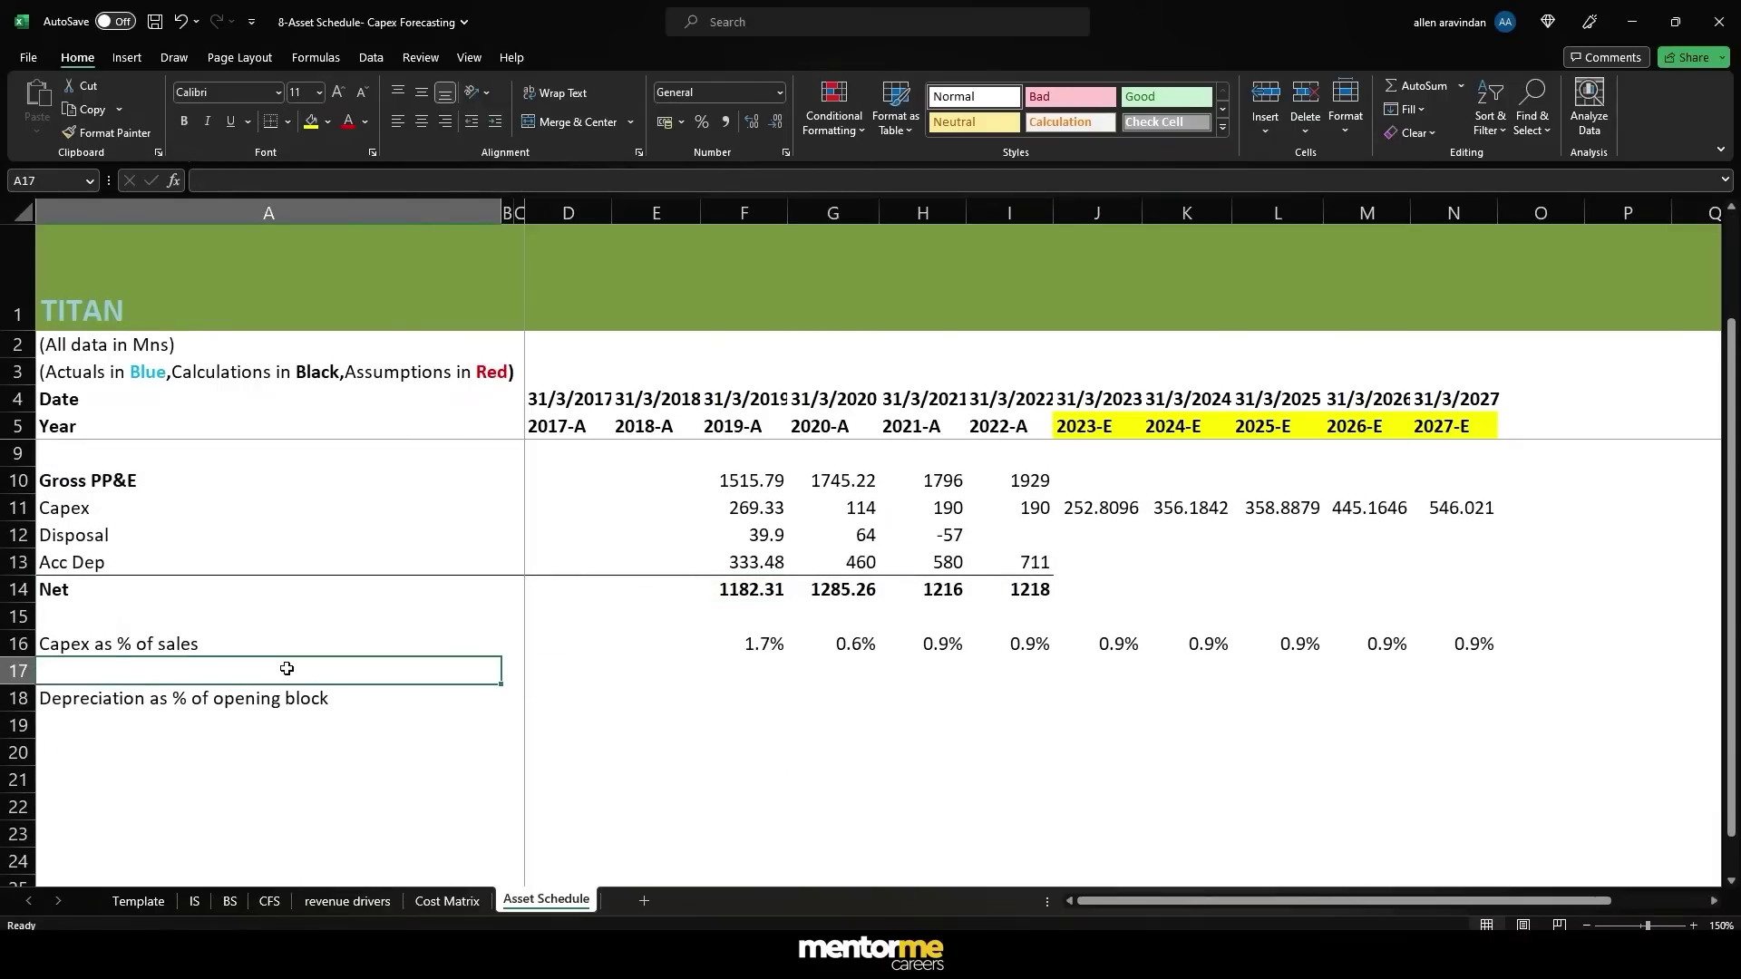
type("Depreciation")
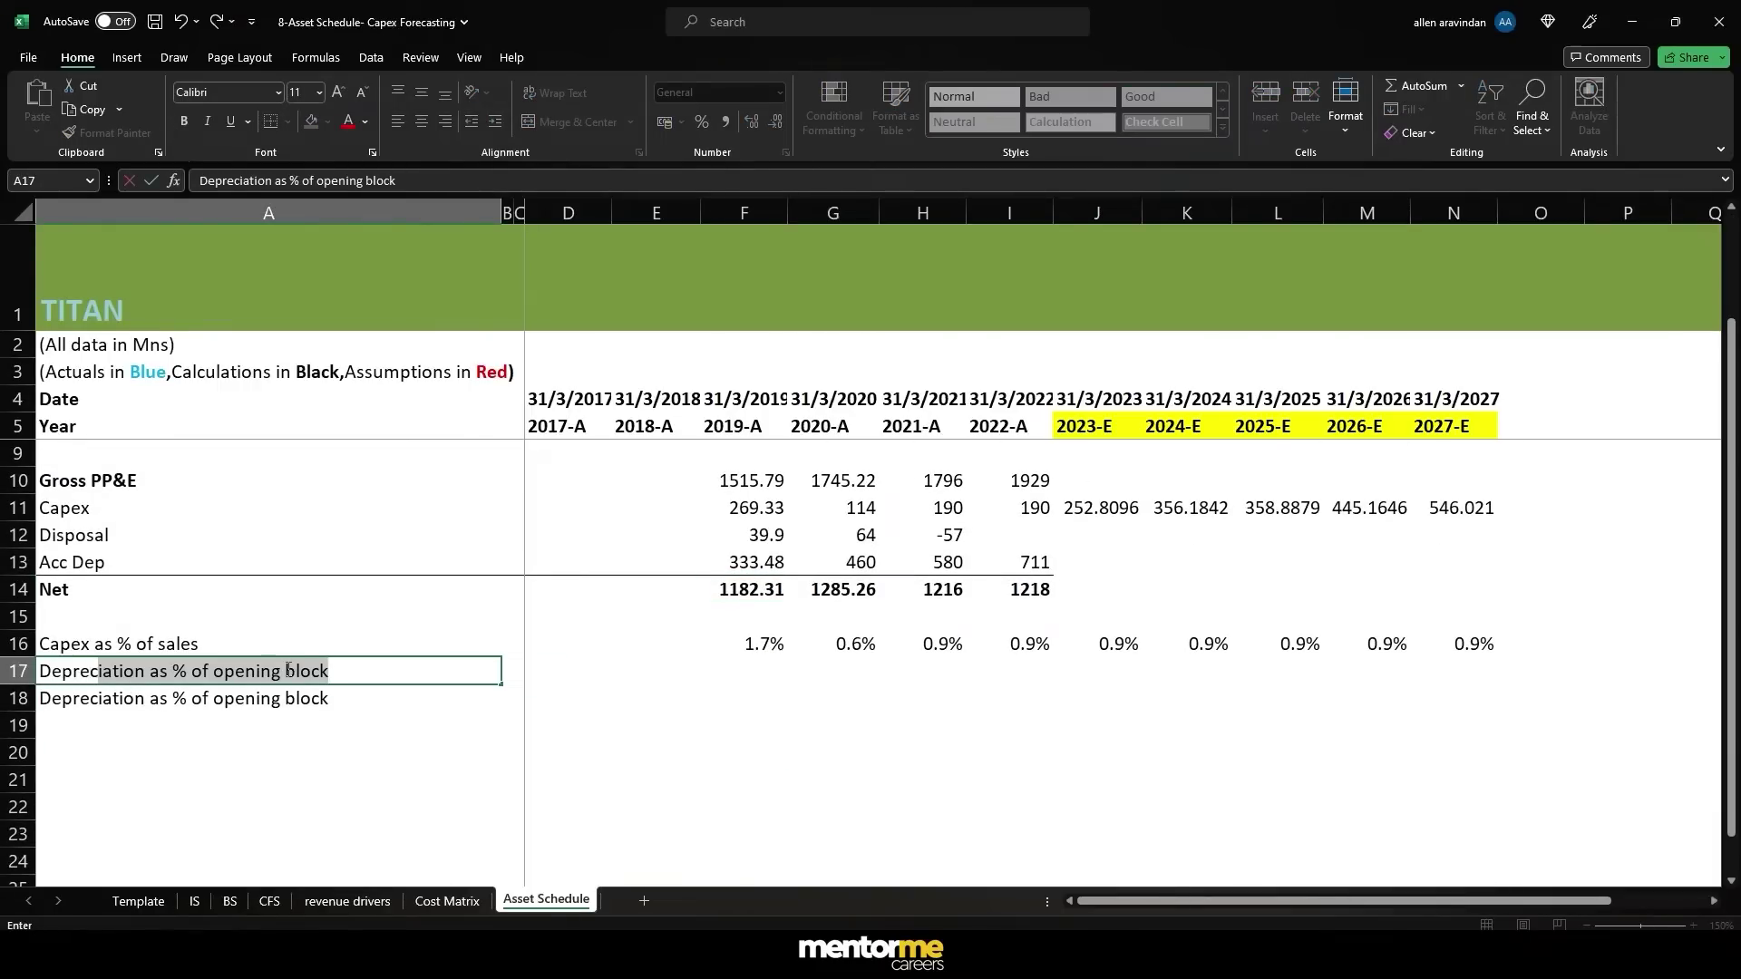
key("Delete")
key("Tab")
key("Right")
key("Right")
key("Right")
key("Right")
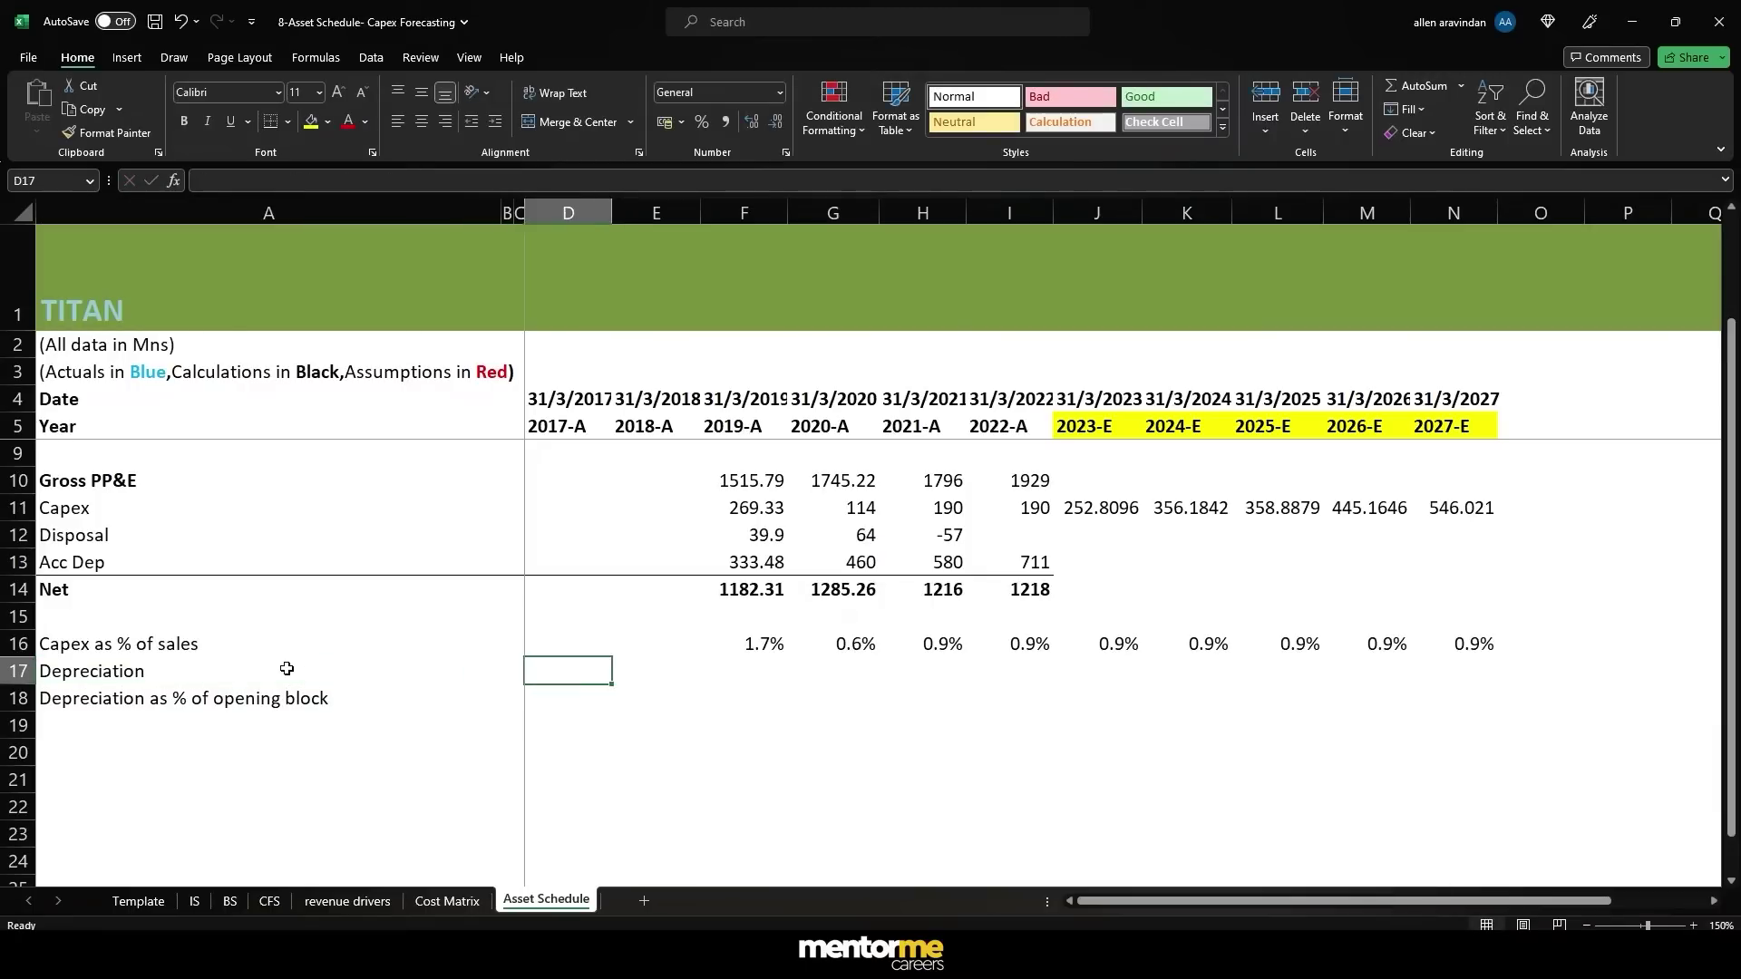
- Link 2019–2022 depreciation to IS row 29, giving 163, 348, 375 and 399
type("=")
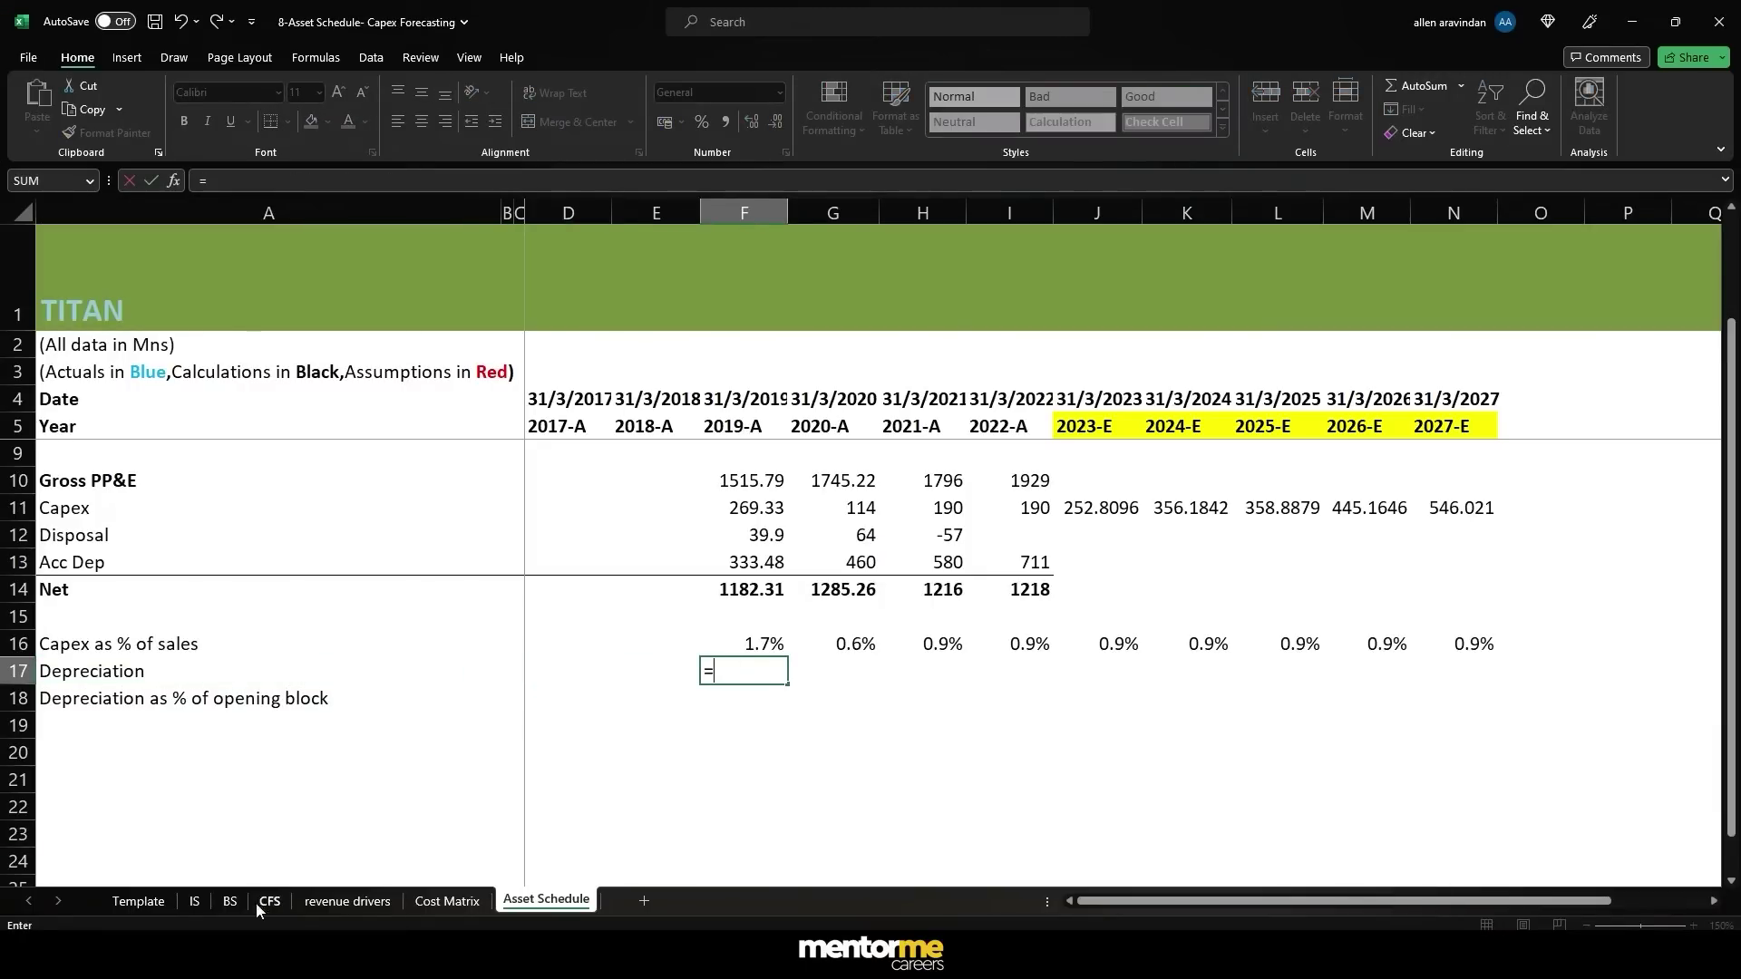
left_click(196, 902)
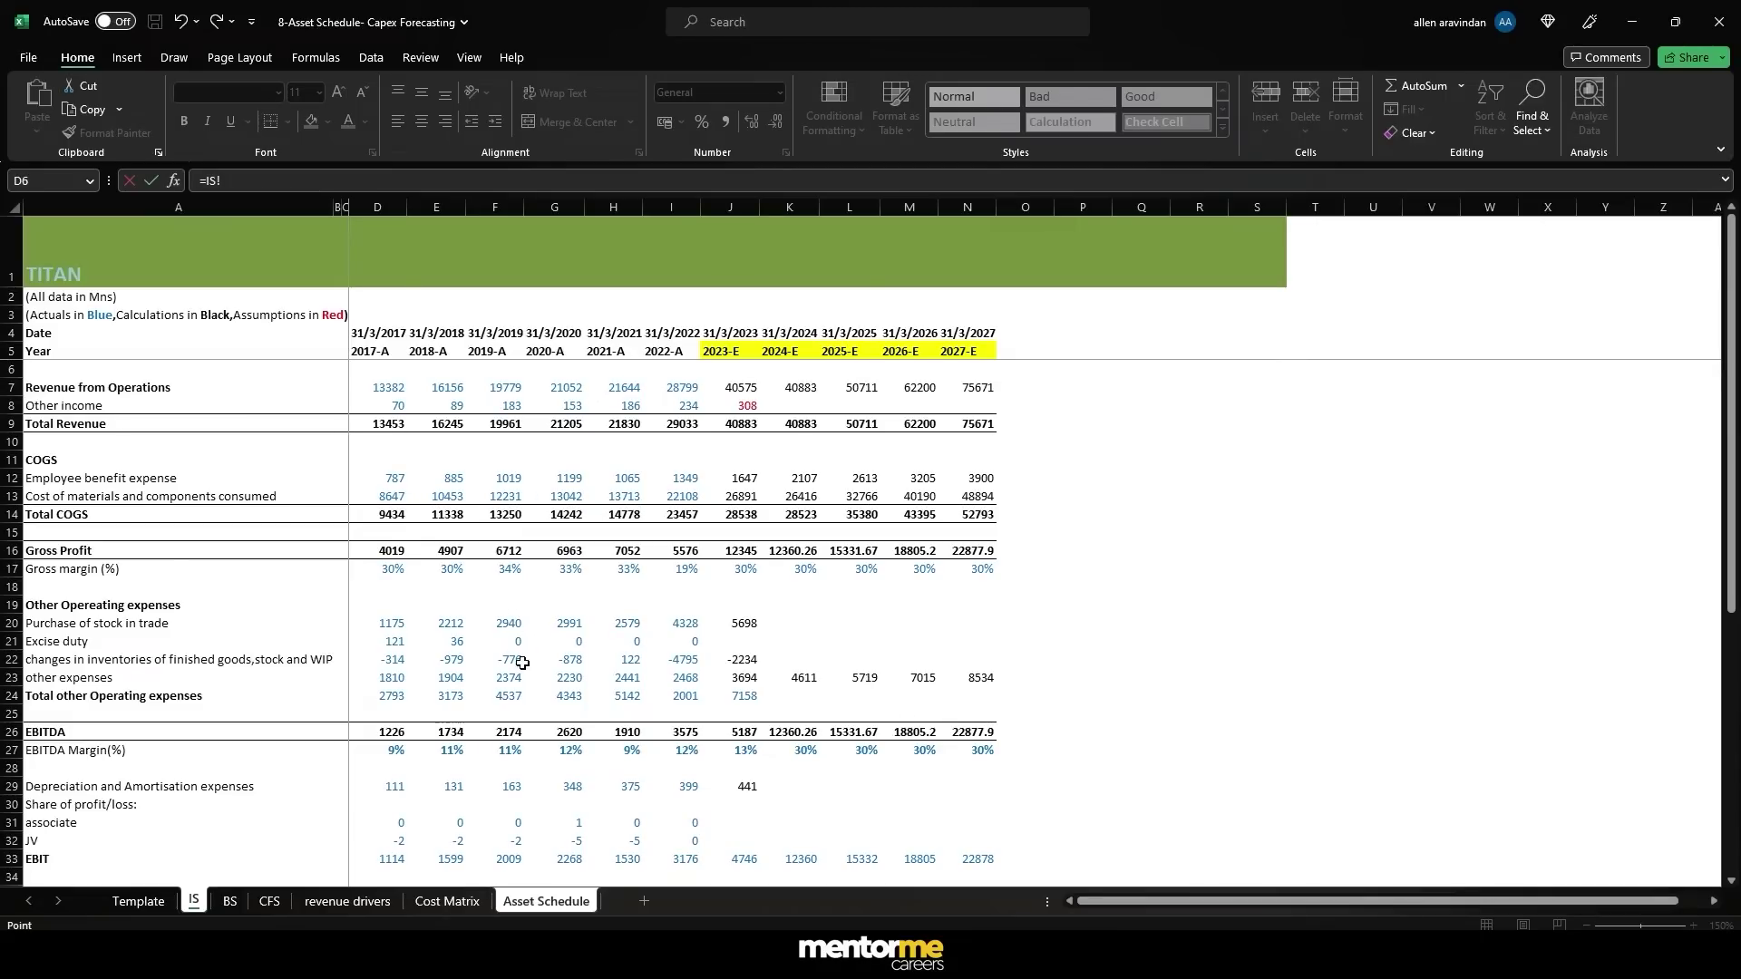
left_click(553, 785)
key("Left")
key("Return")
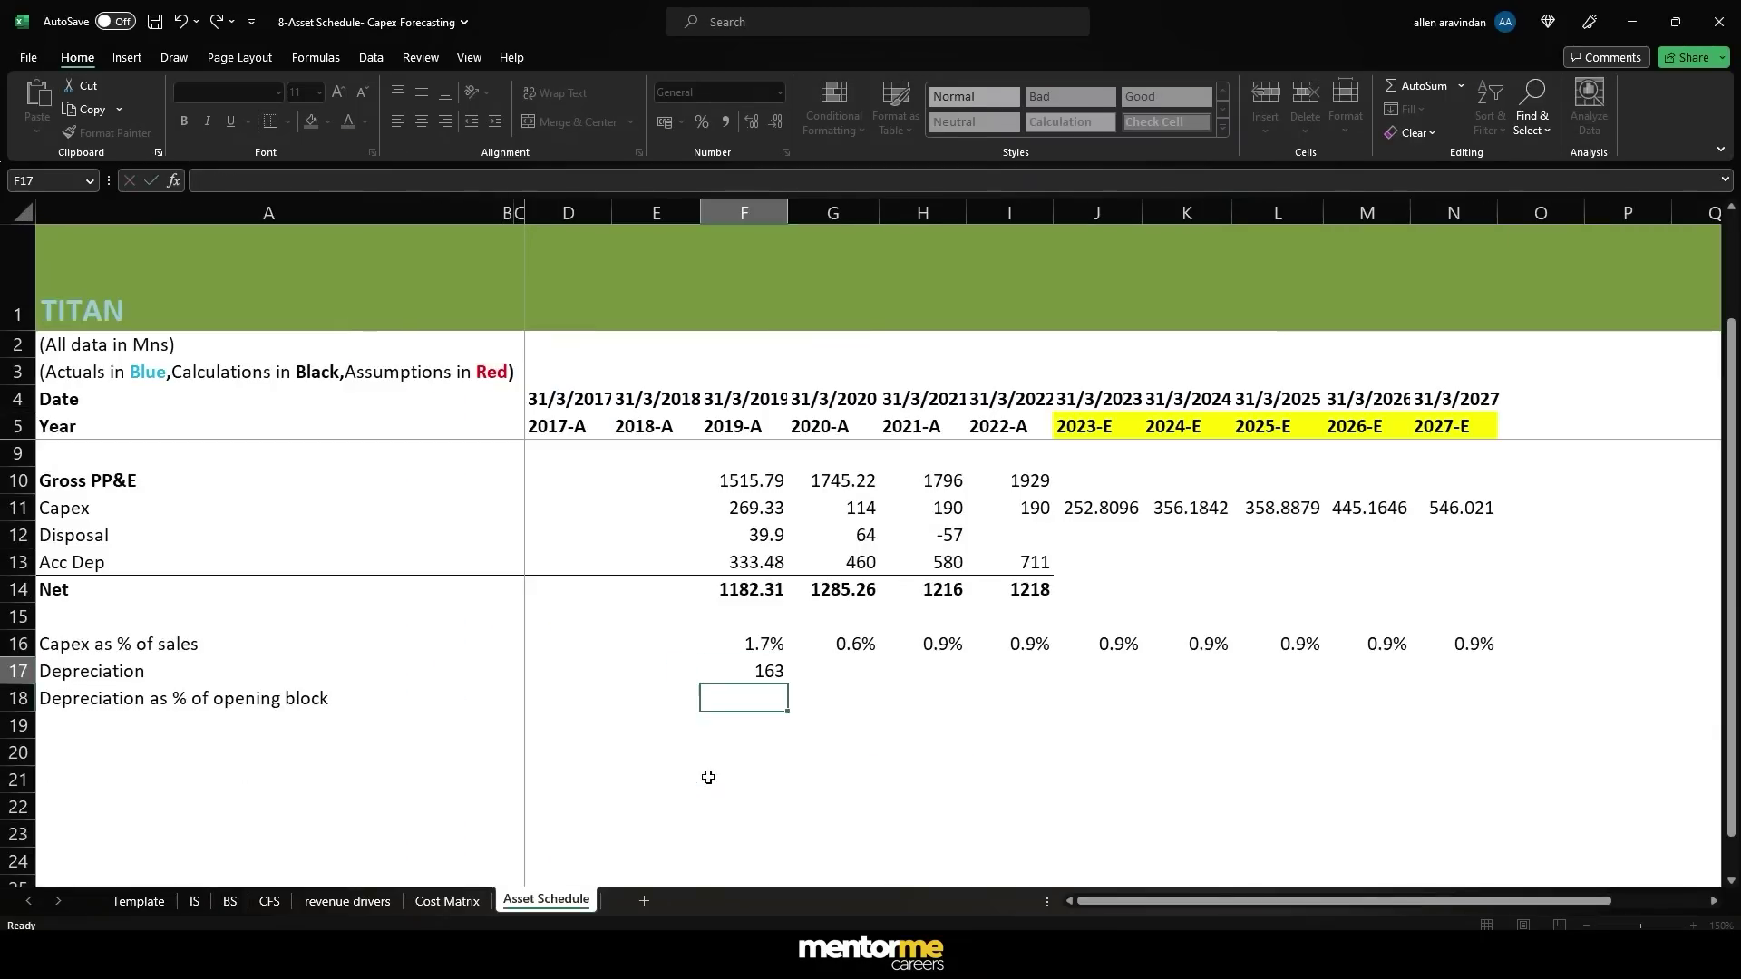
key("Up")
key("shift+Right")
key("shift+Right")
key("shift+Right")
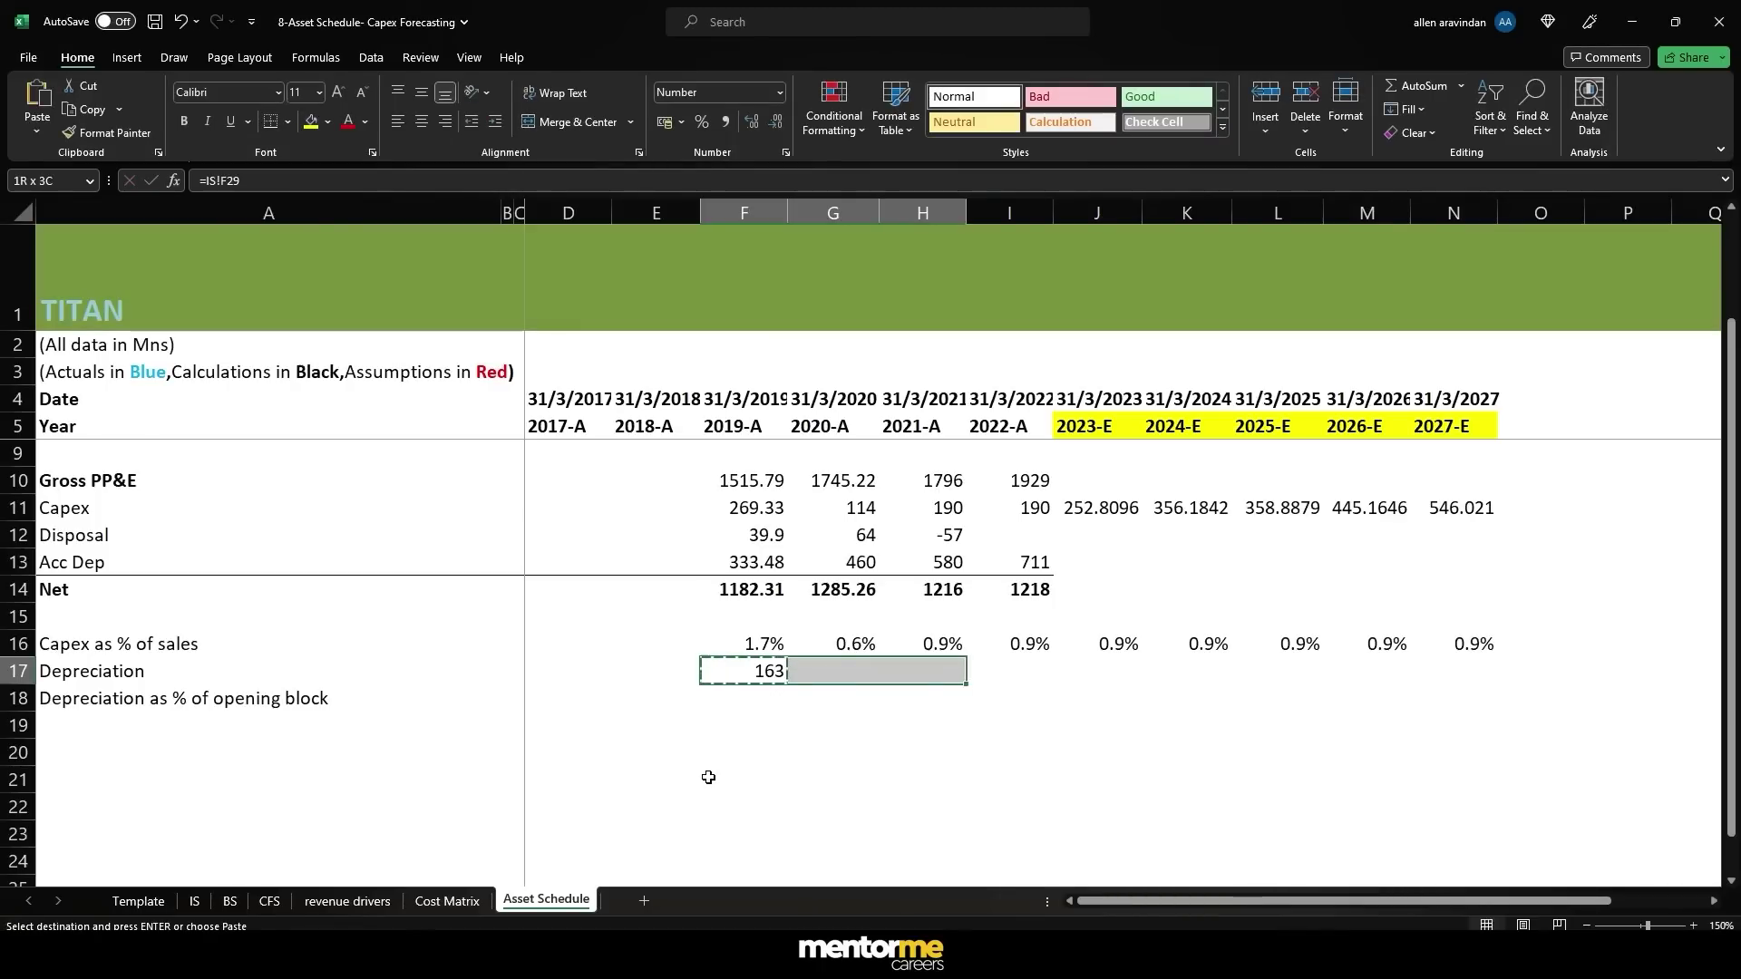
key("ctrl+r")
key("Down")
key("Down")
key("Up")
key("Right")
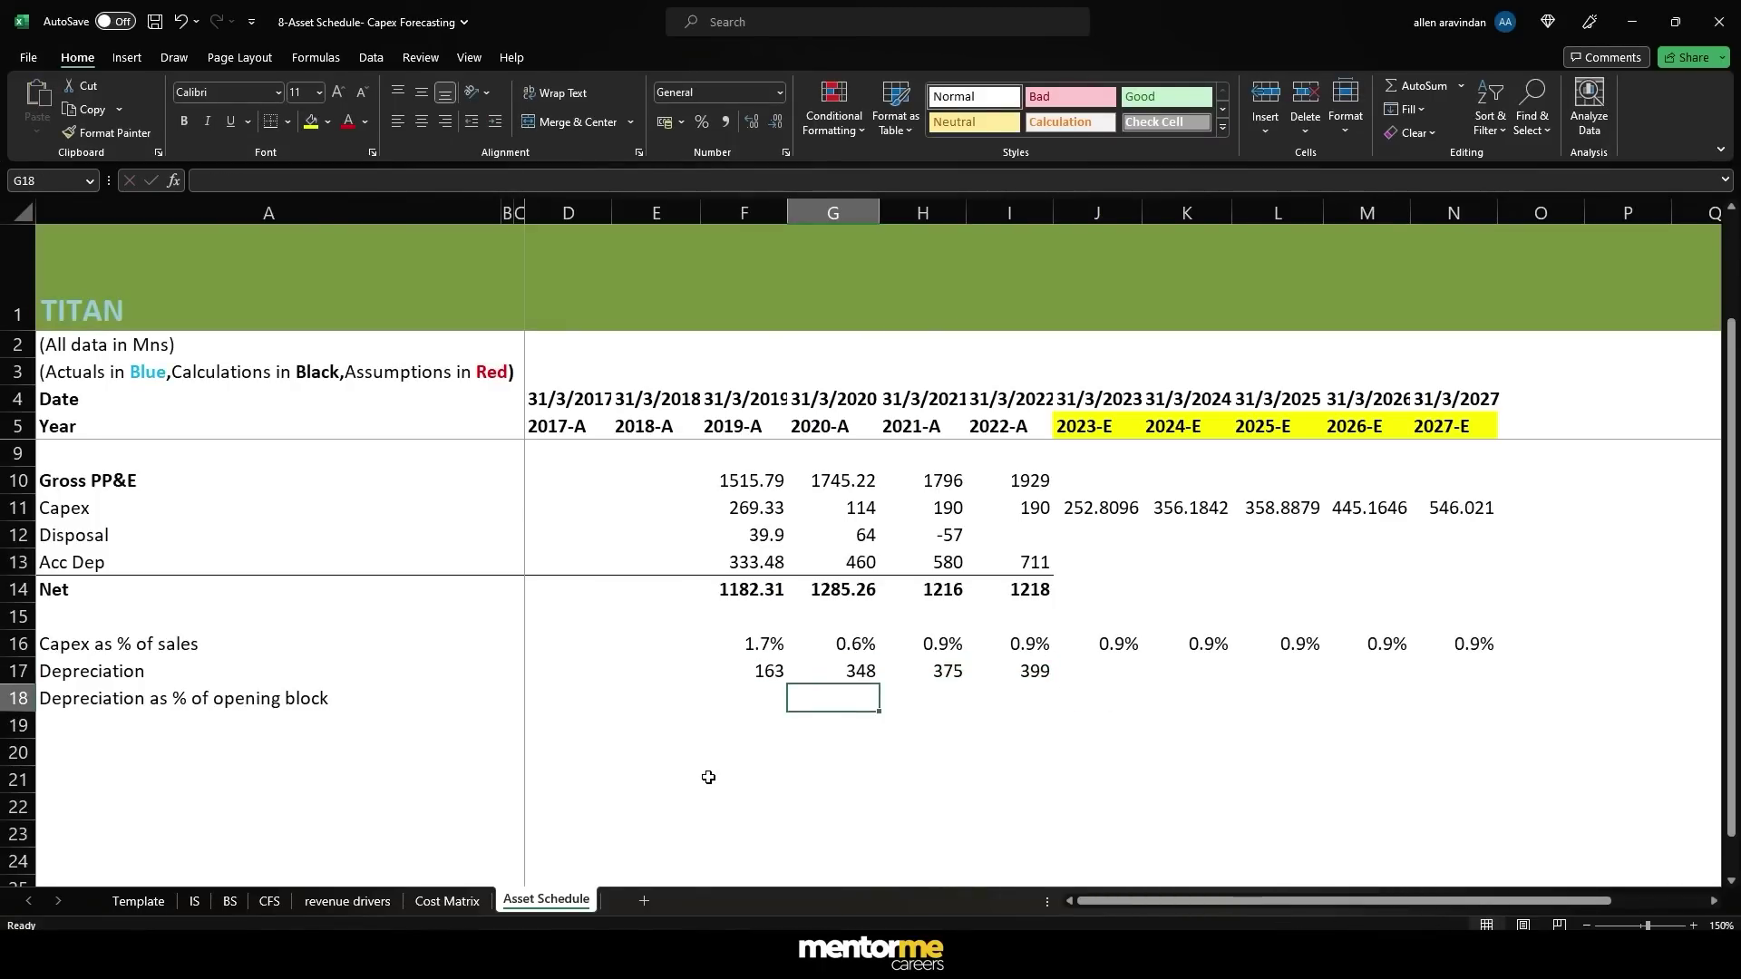
- Compute 2020–2022 depreciation as a whole-percent share of prior-year net block (29%, 29%, 33%)
type("=")
key("Up")
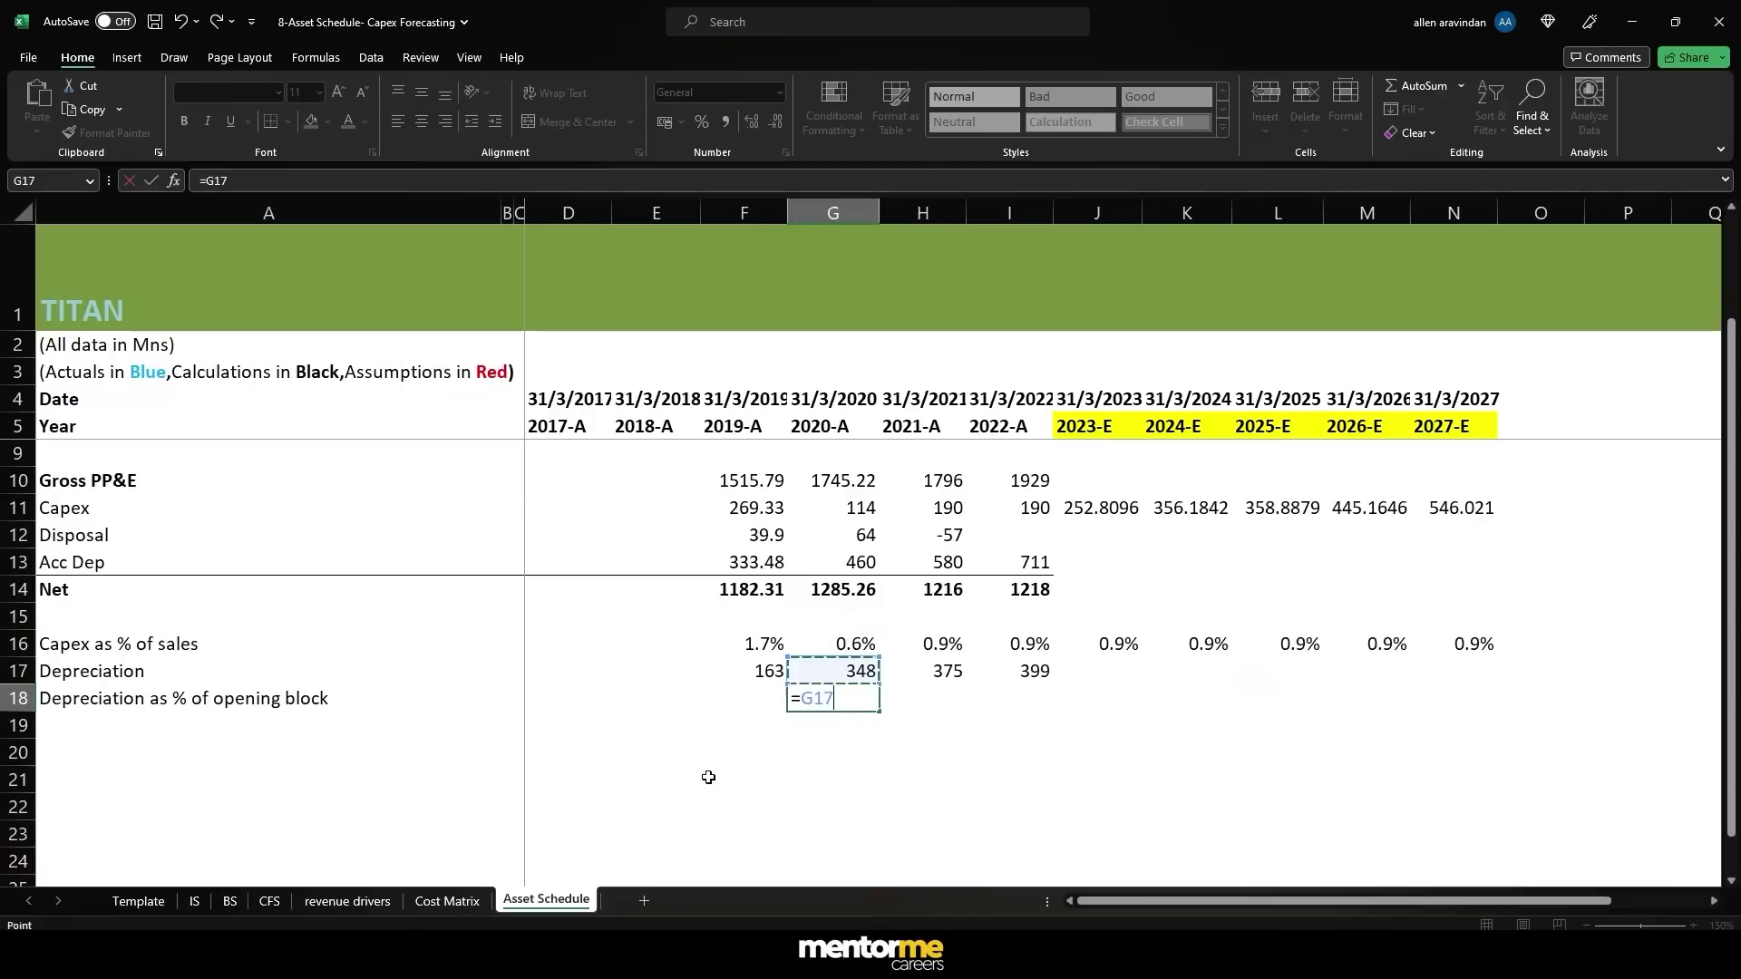
type("/")
key("Up")
key("Up")
key("Up")
key("Up")
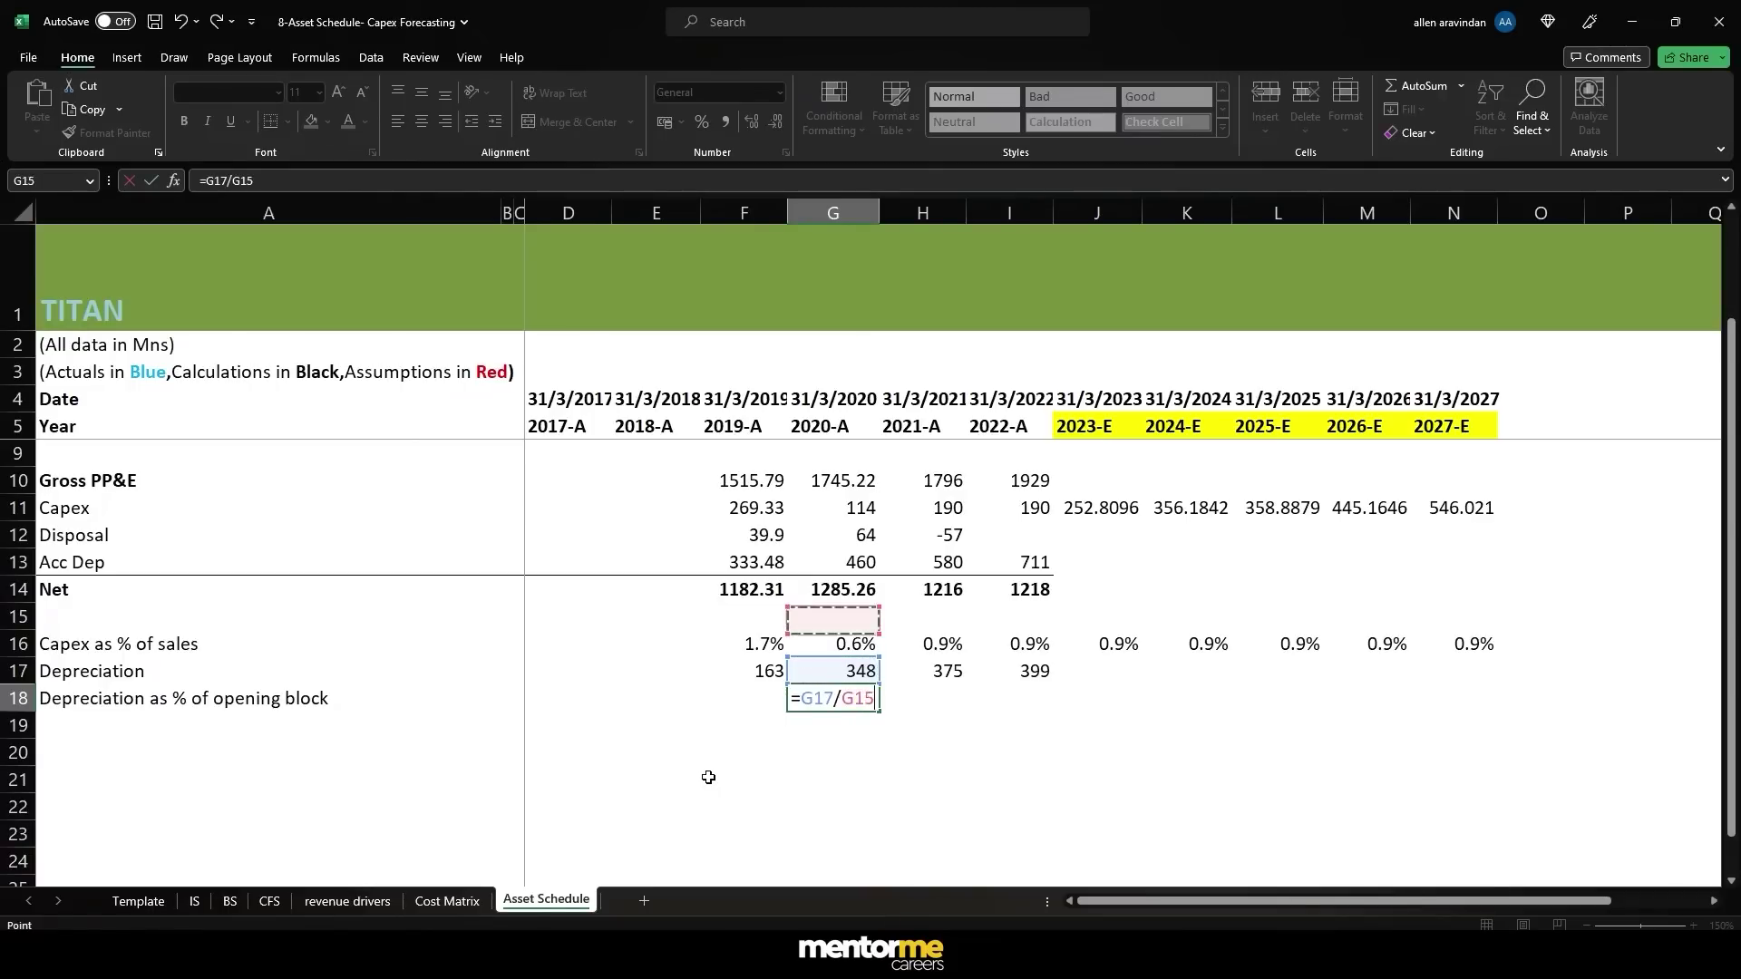
key("Left")
key("ctrl+Return")
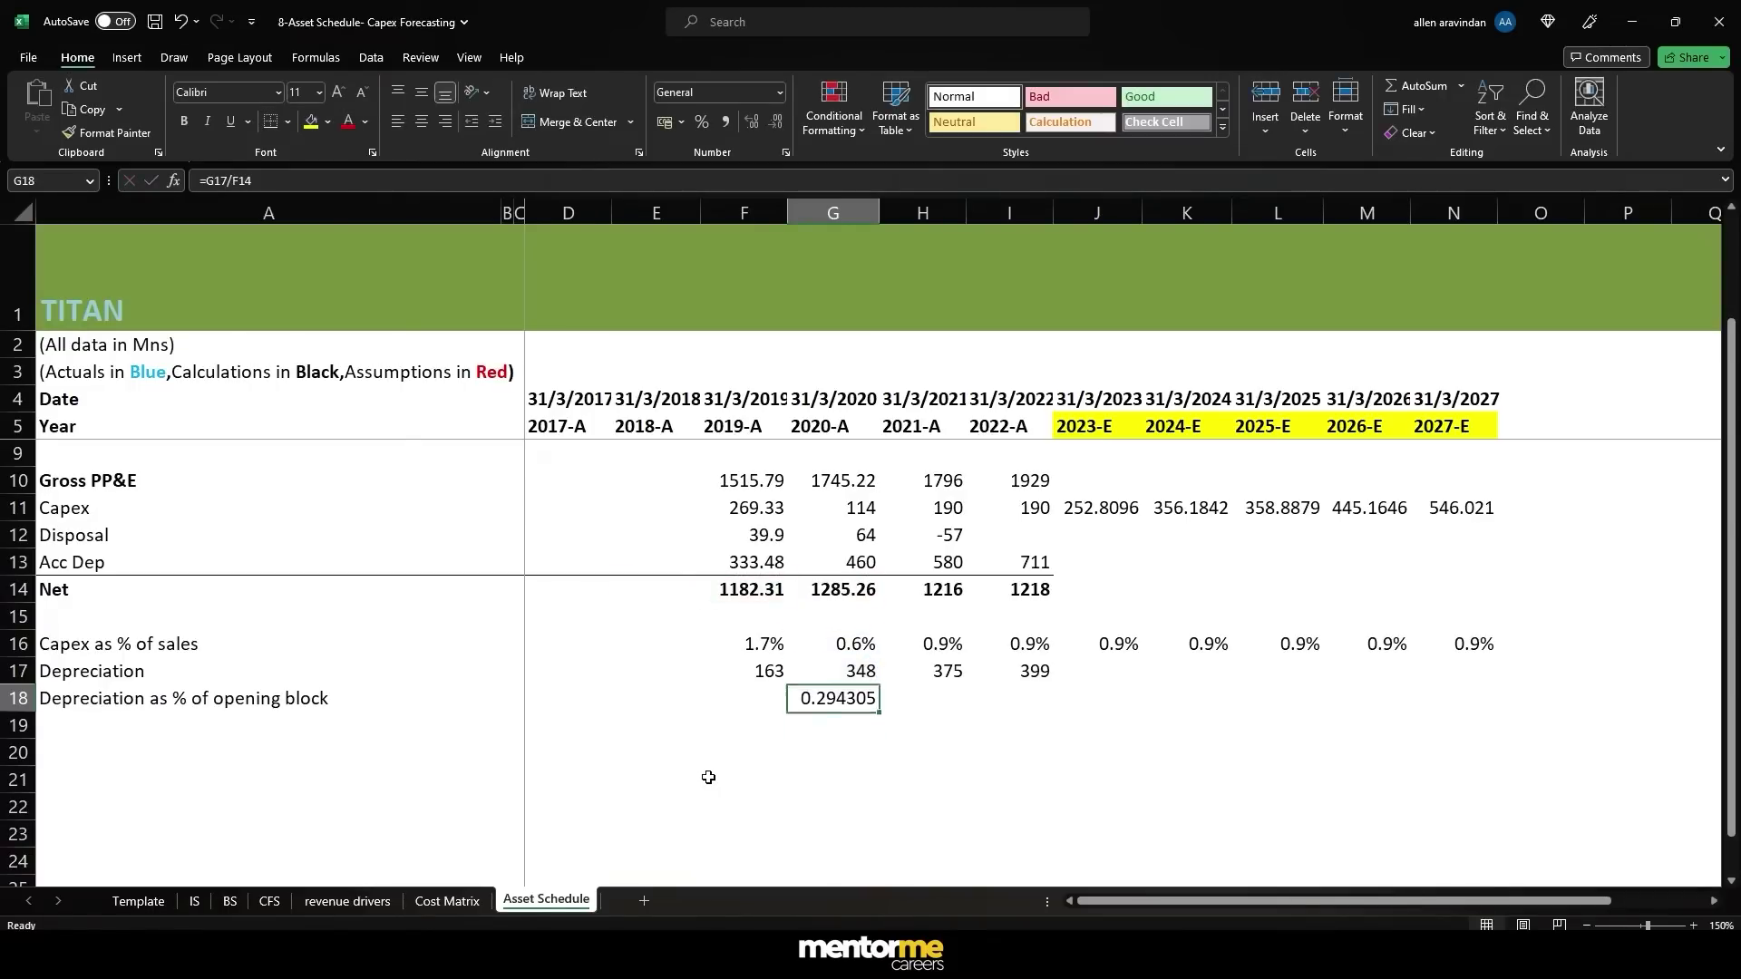
key("ctrl+c")
key("shift+Right")
key("shift+Right")
key("ctrl+v")
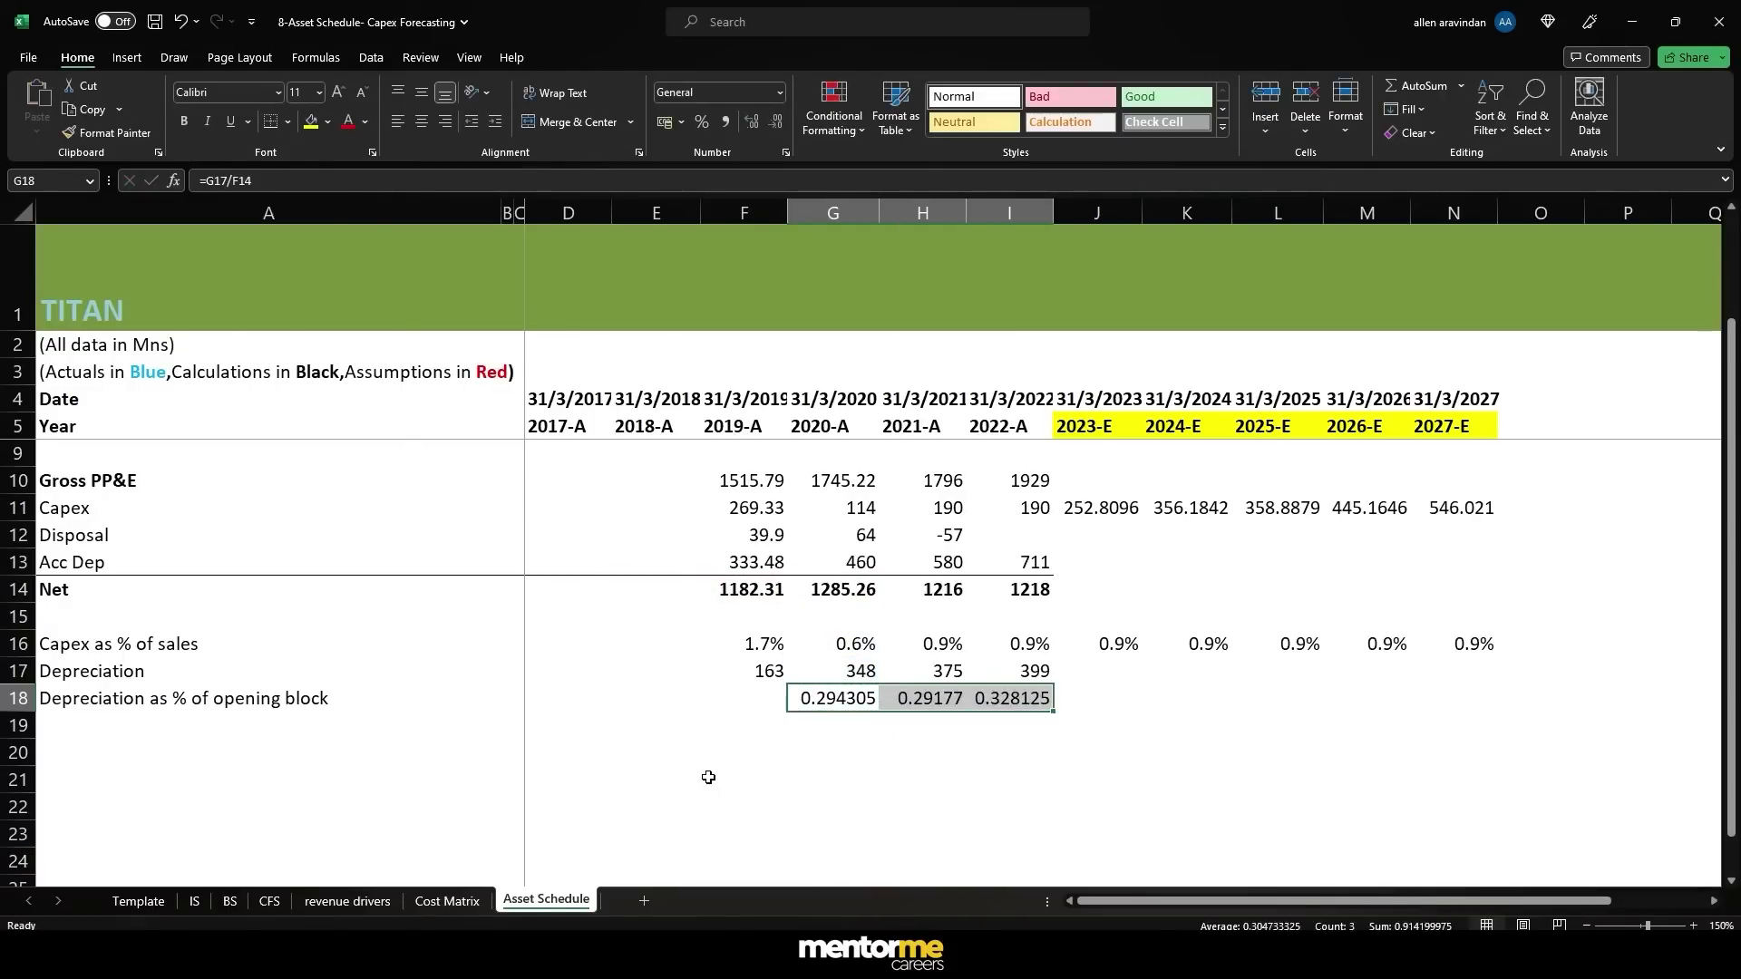
key("Escape")
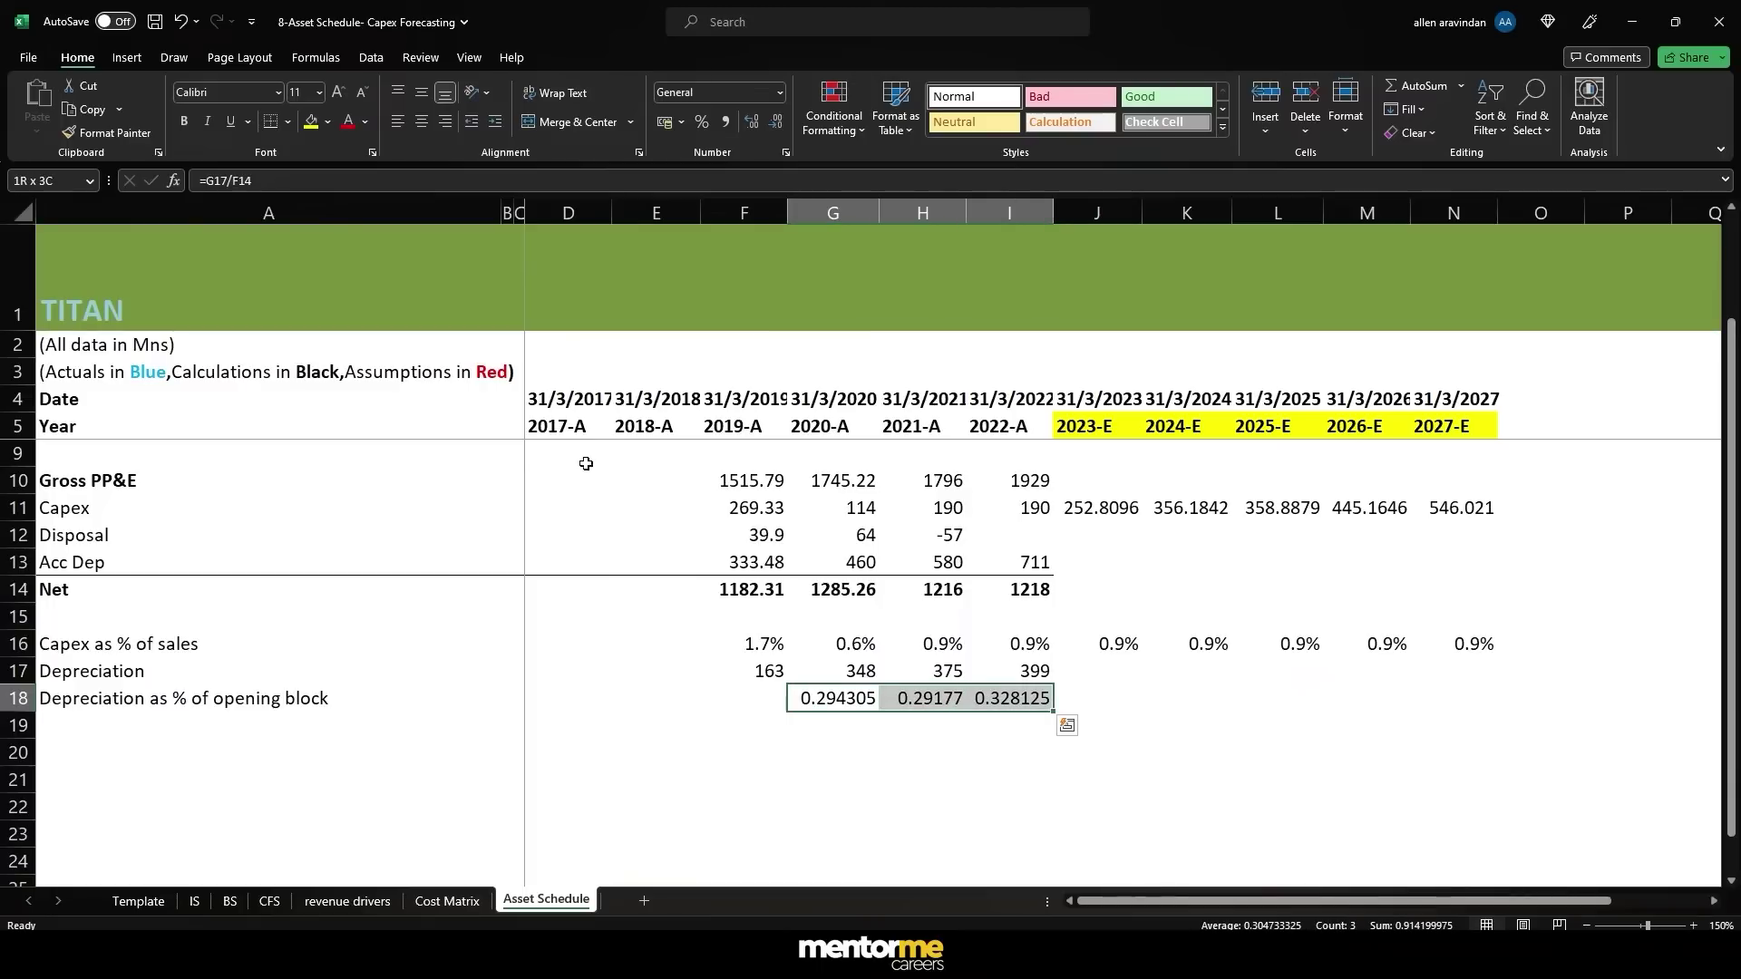
left_click(704, 123)
left_click(751, 122)
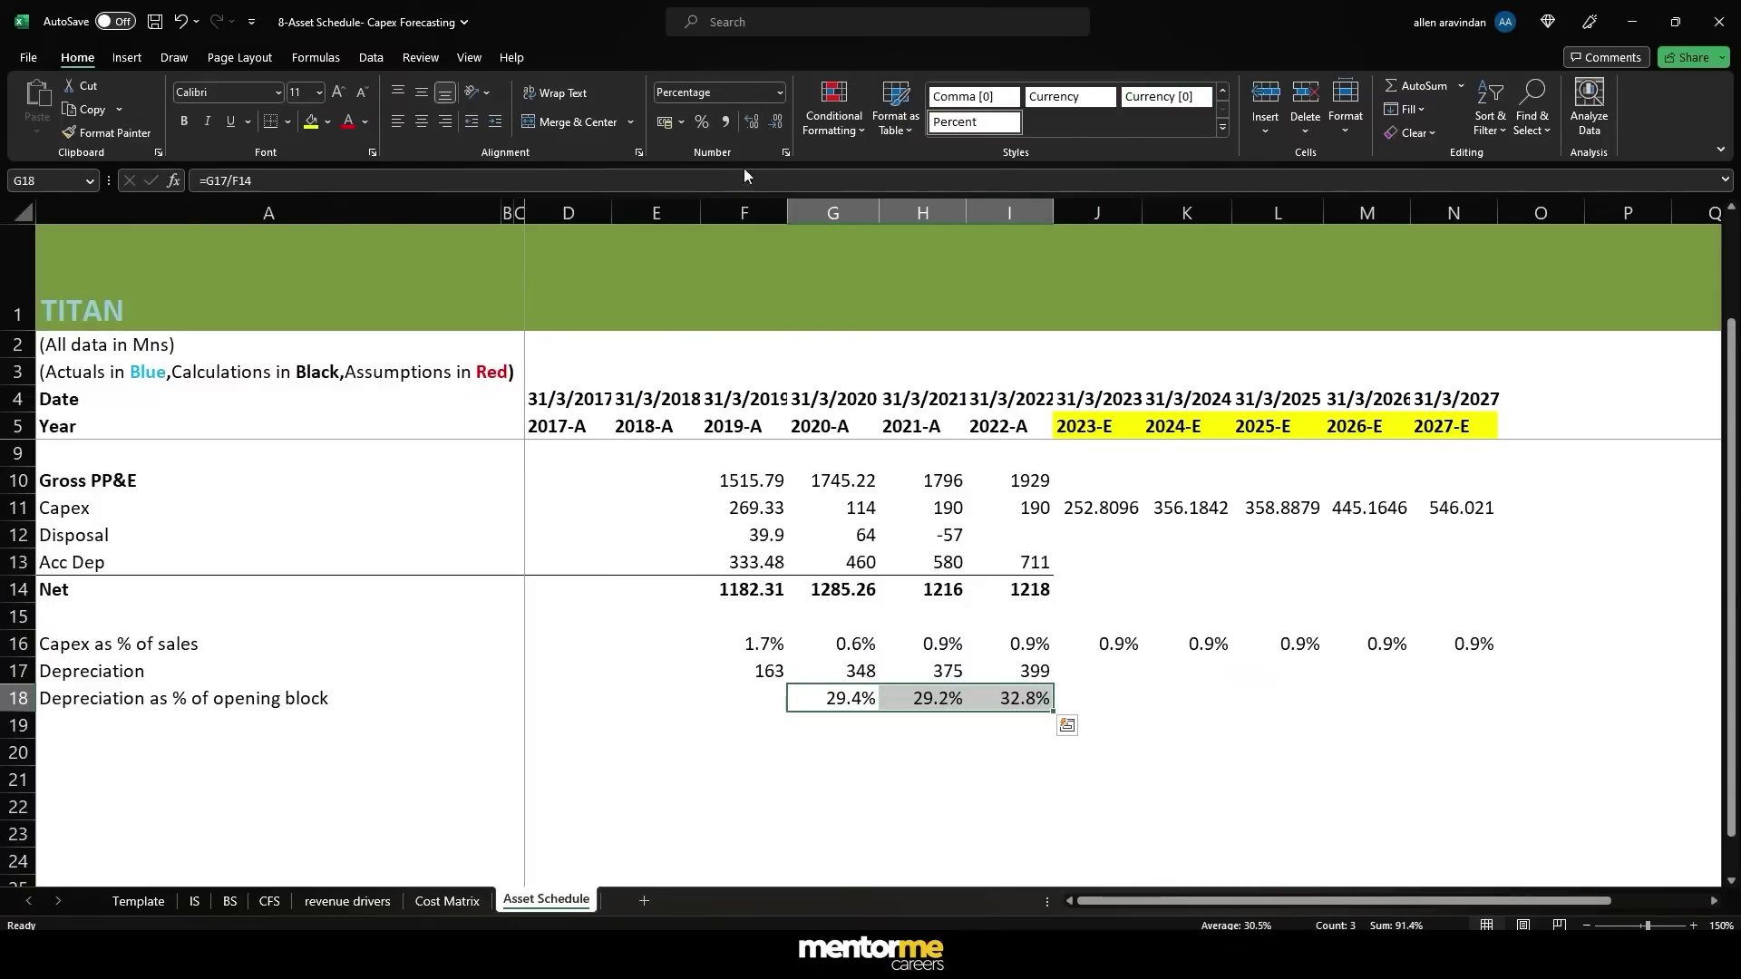
left_click(773, 121)
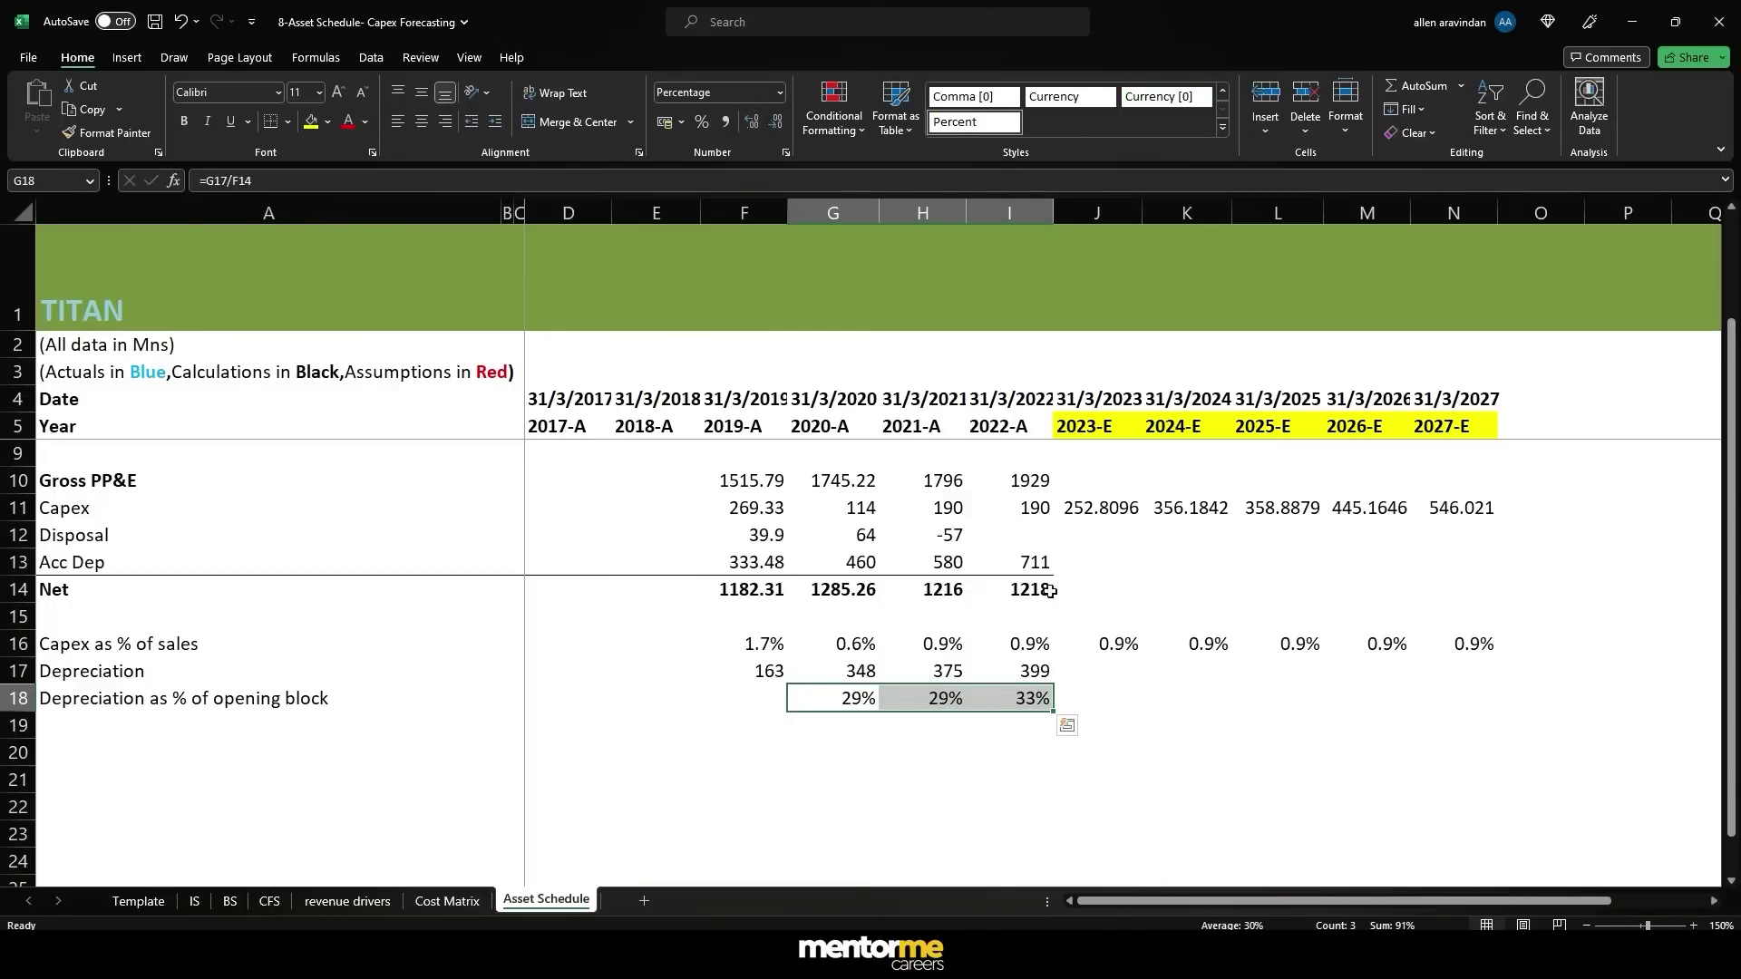
- Enter a 30% depreciation rate for 2023, link 2024–2027 to it, formatted as percent
left_click(1099, 696)
type("-")
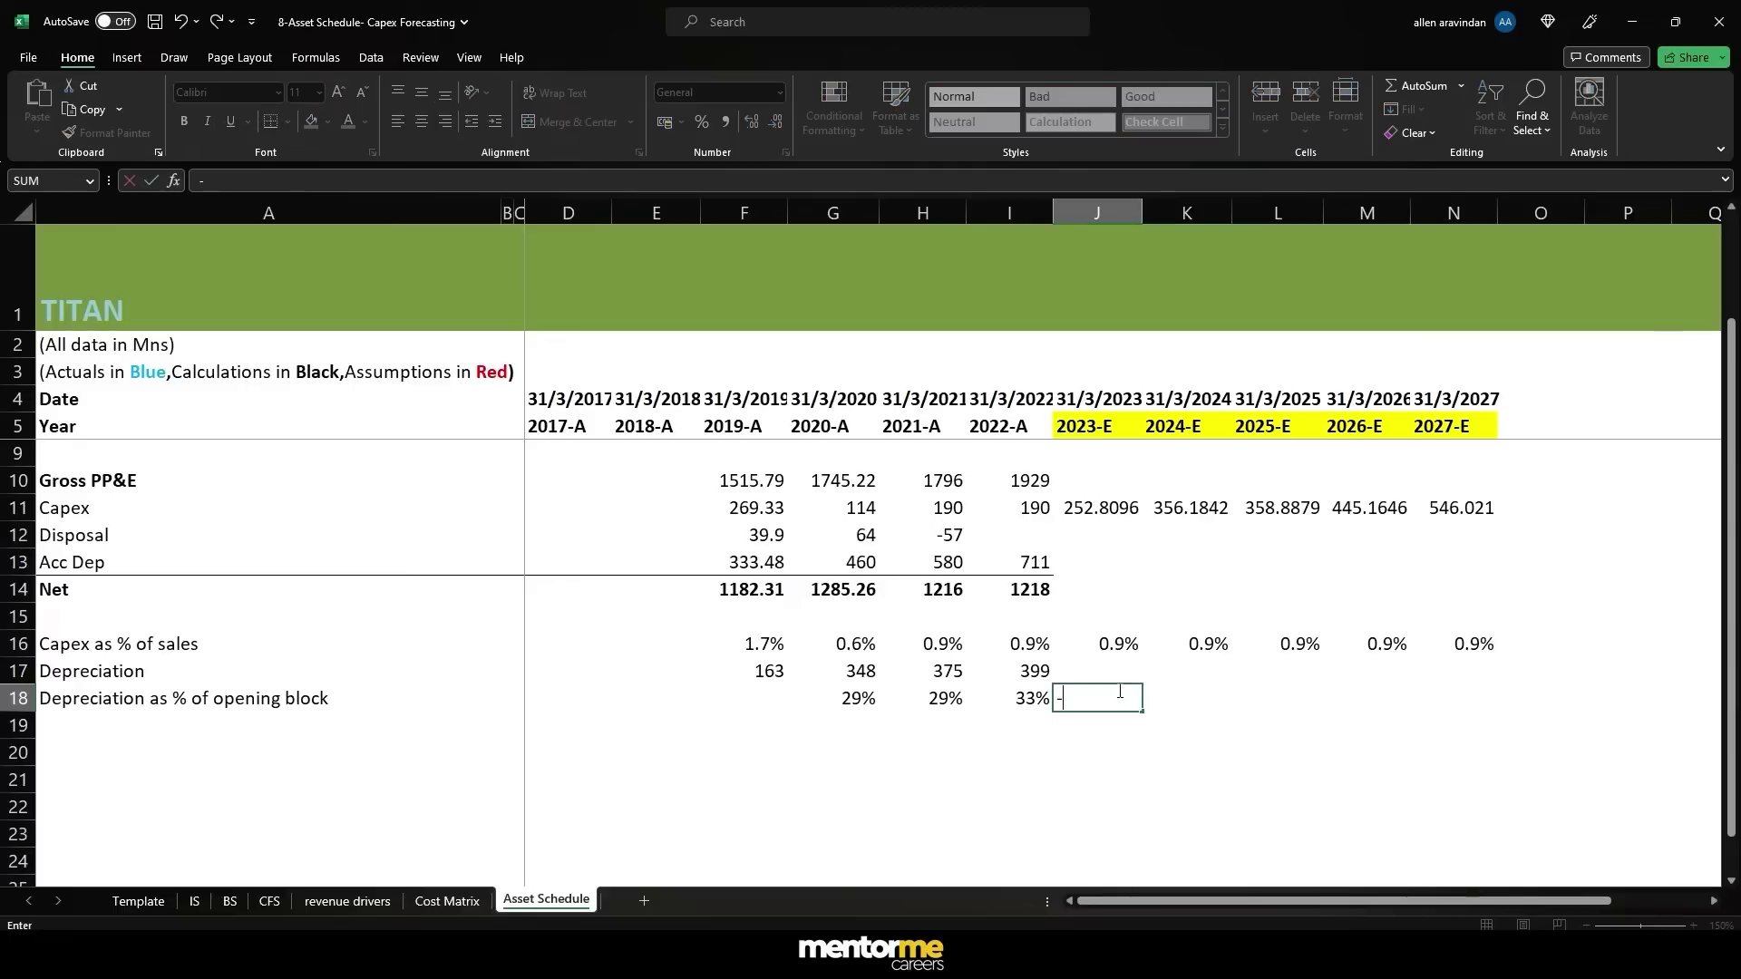
key("BackSpace")
type("=30%")
key("Tab")
type("=")
left_click(1118, 691)
key("ctrl+Return")
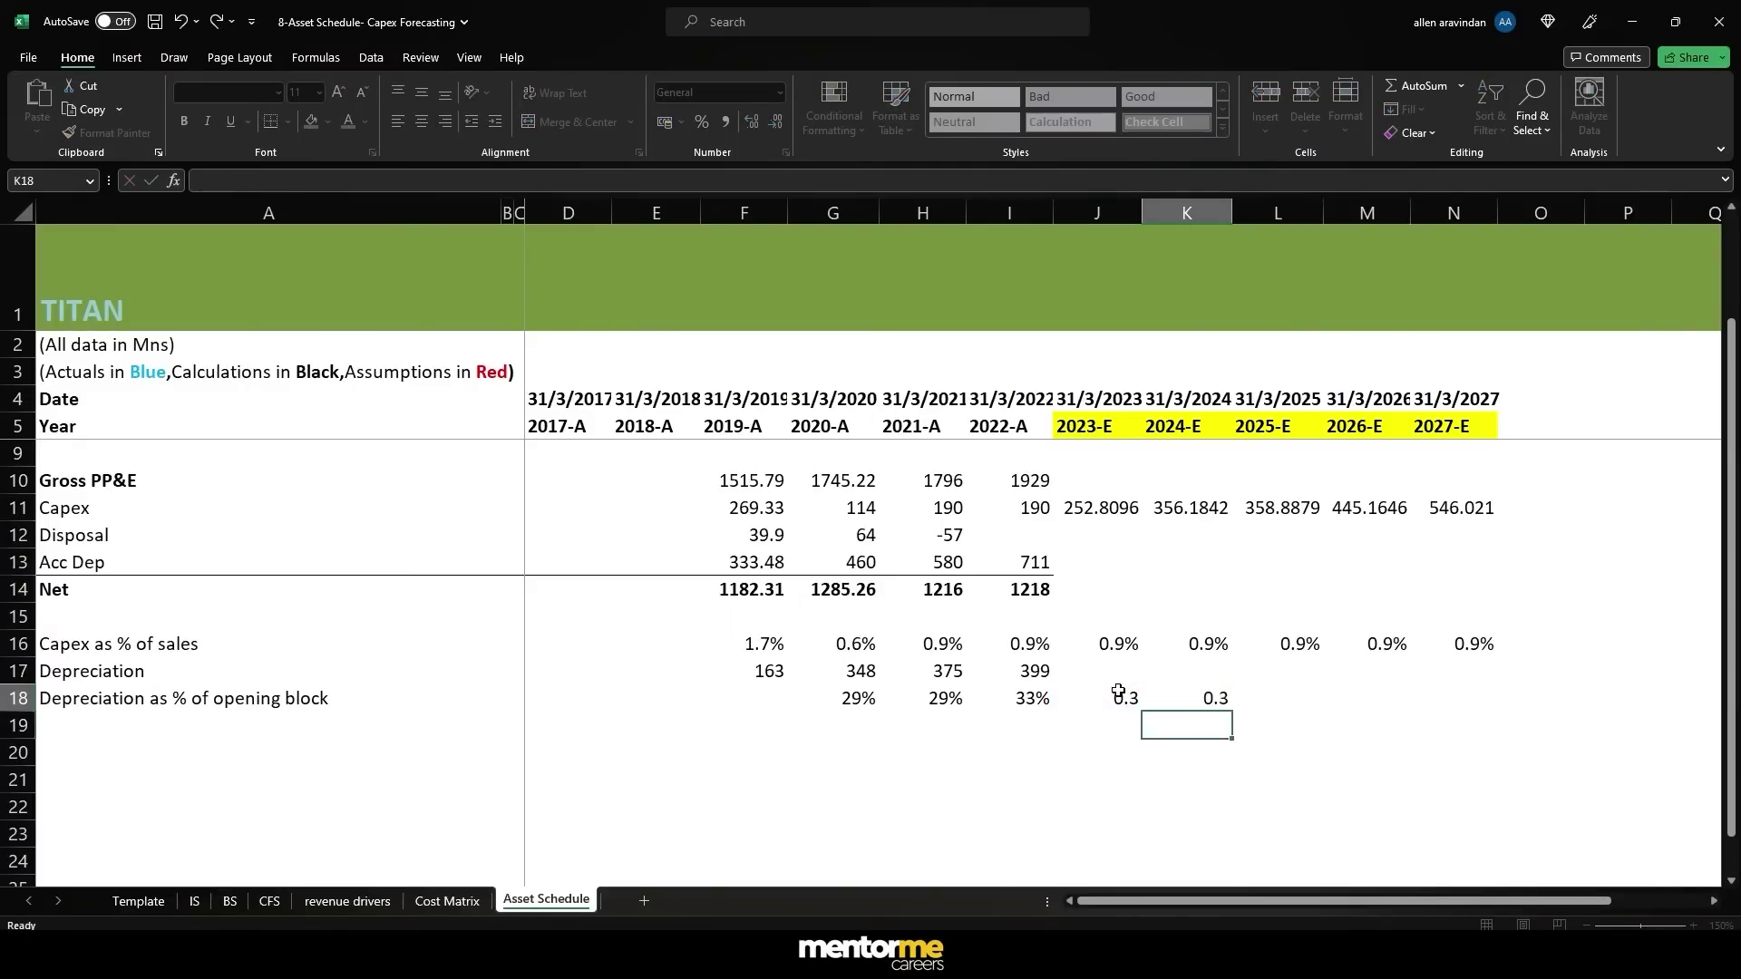
key("ctrl+c")
key("shift+Right")
key("shift+Right")
key("shift+Right")
key("Return")
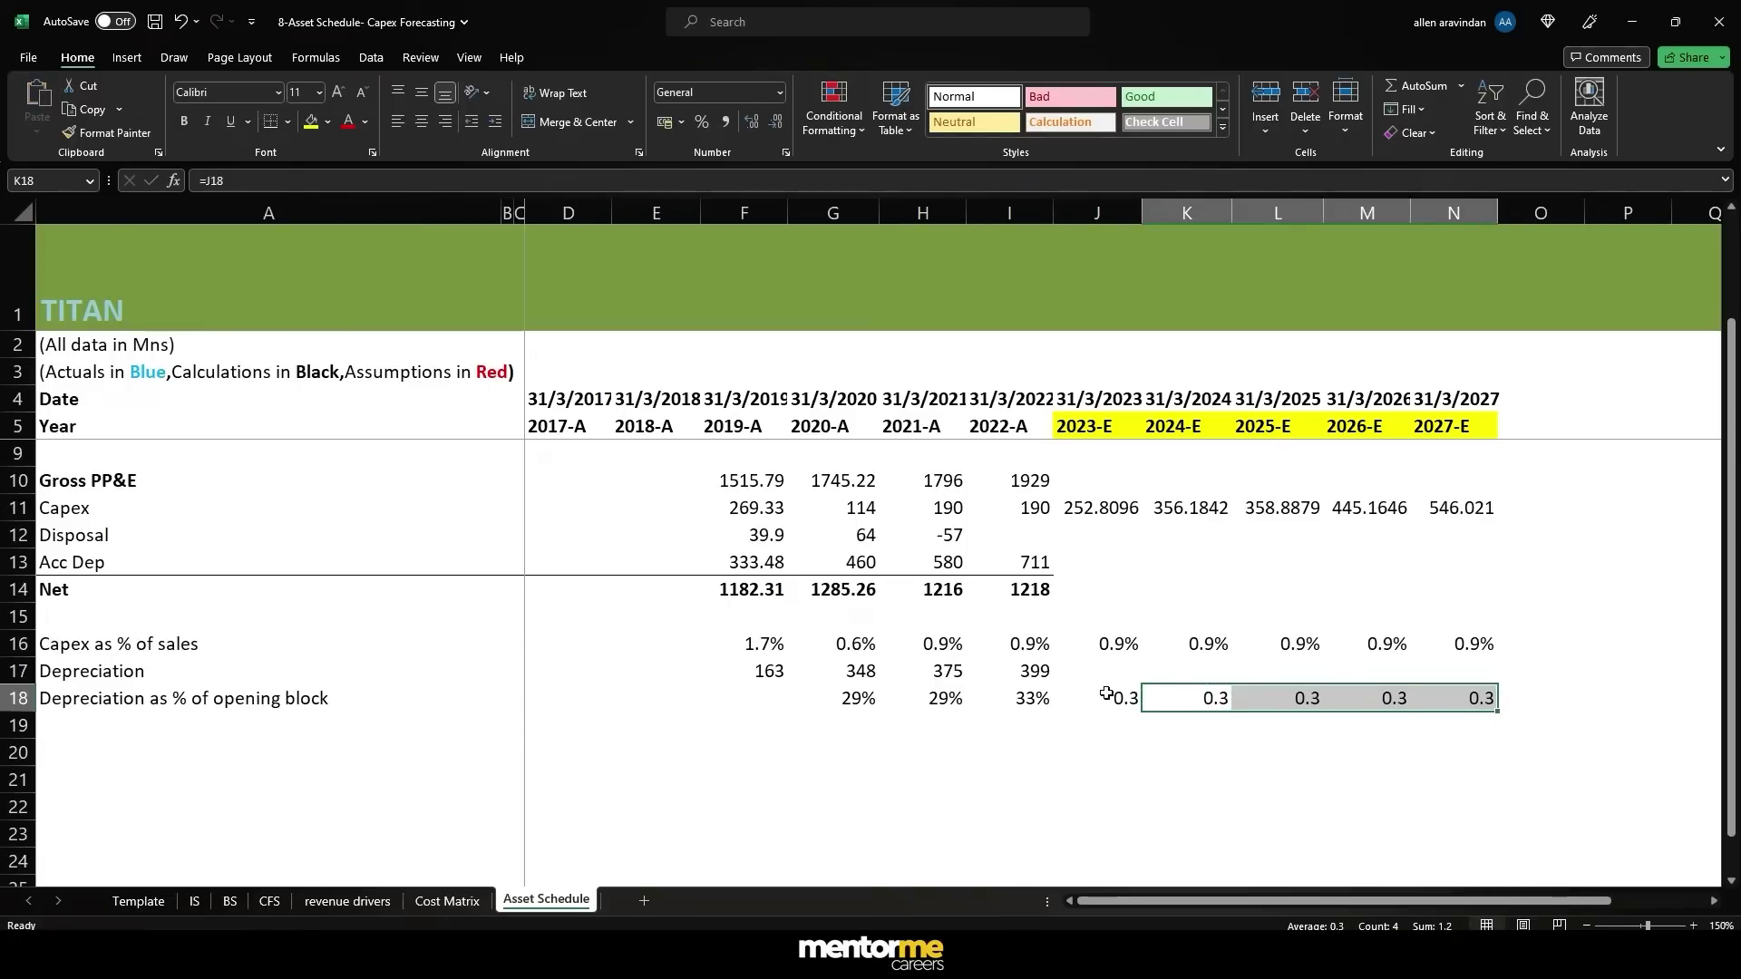
left_click_drag(1106, 694, 1460, 699)
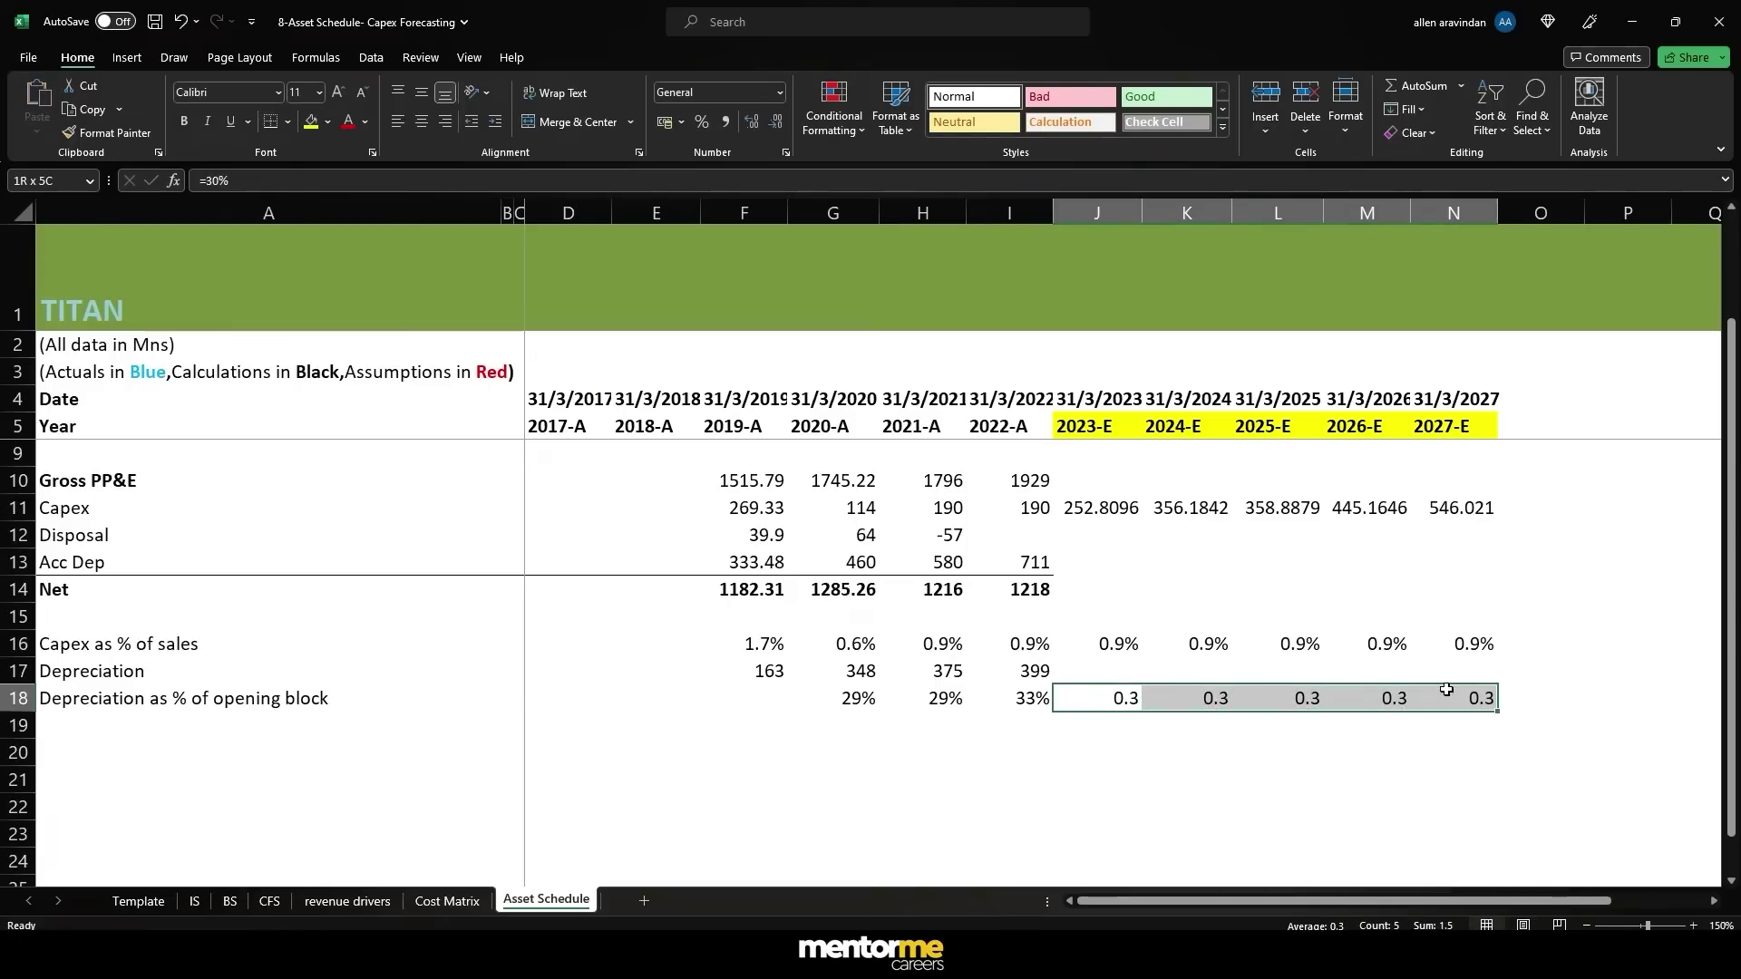
left_click(702, 123)
left_click(1107, 665)
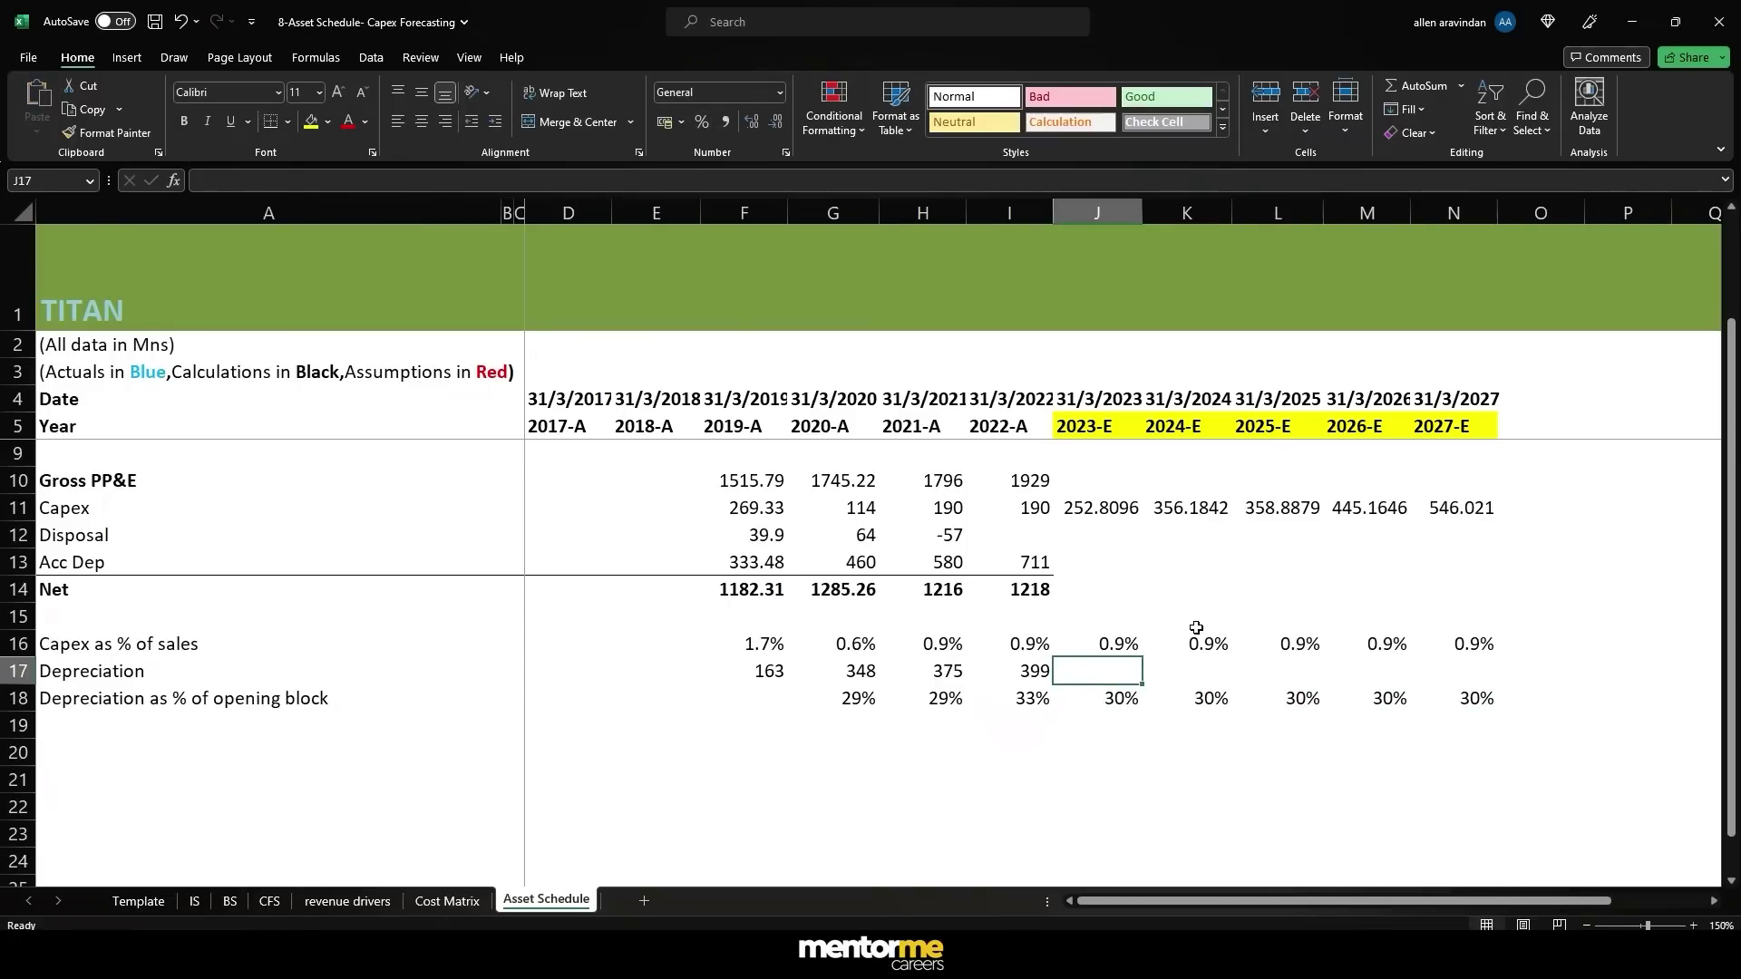
key("Up")
key("Up")
key("Up")
key("Up")
key("Up")
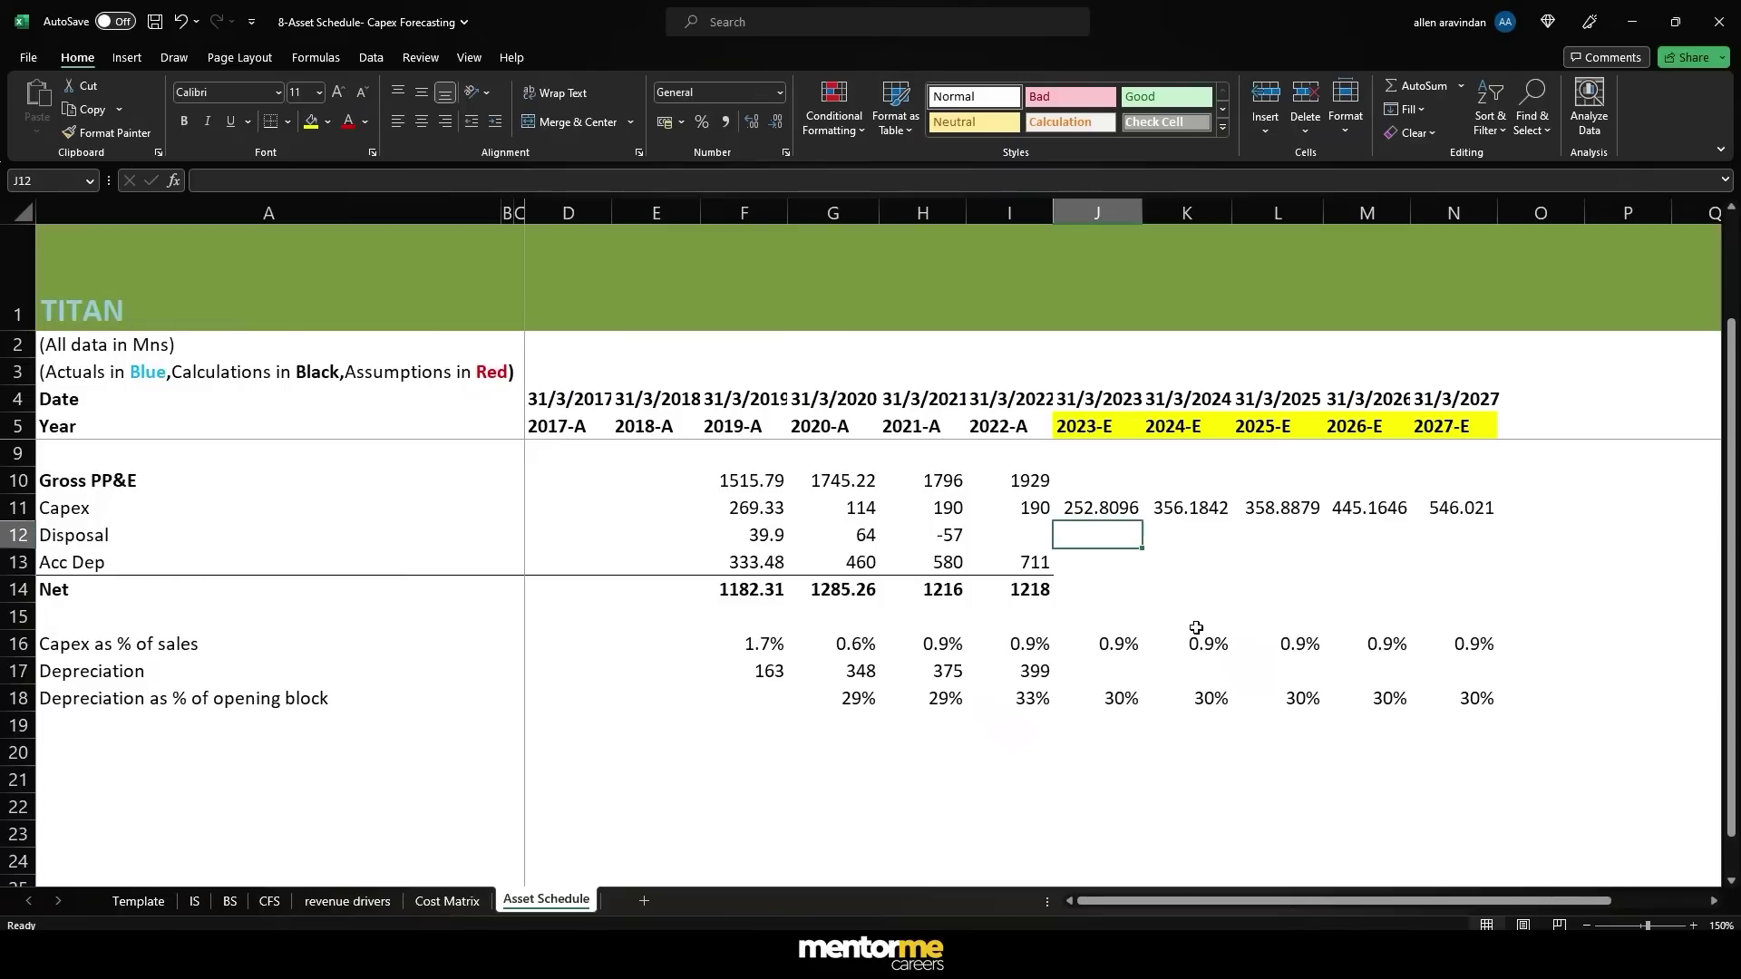
- Forecast Gross PP&E as prior year plus capex, filled from 2023-E through 2027-E
key("Down")
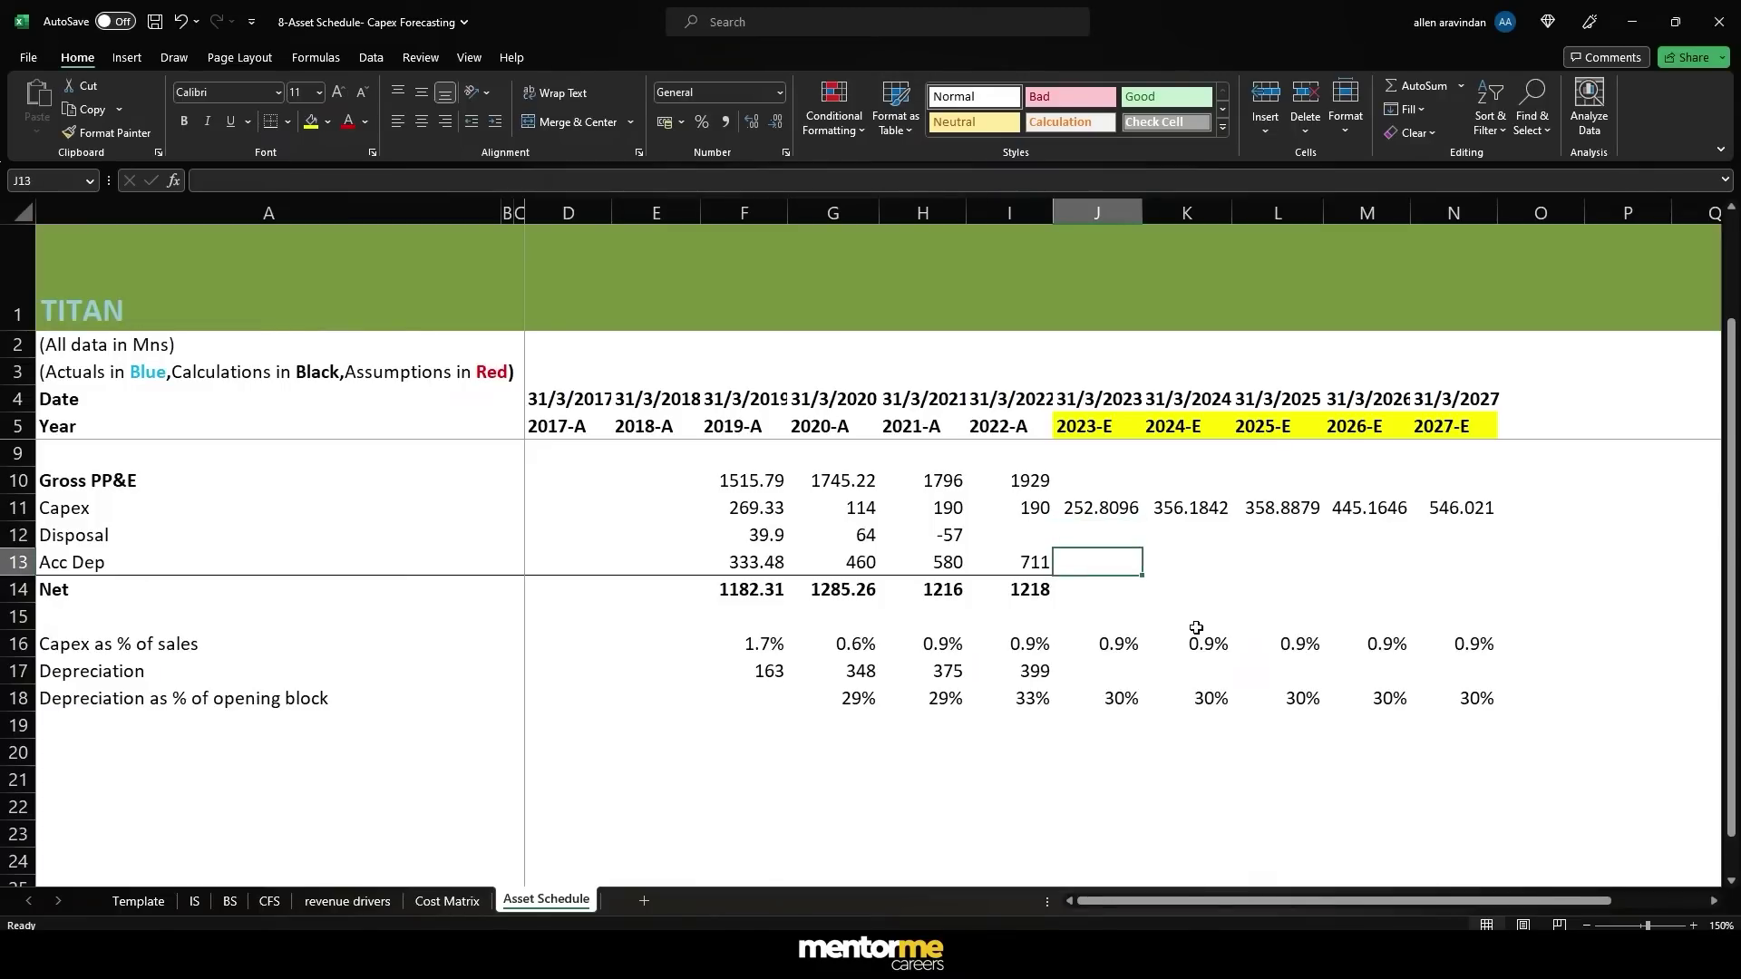
key("Up")
key("Up")
key("Up")
type("=")
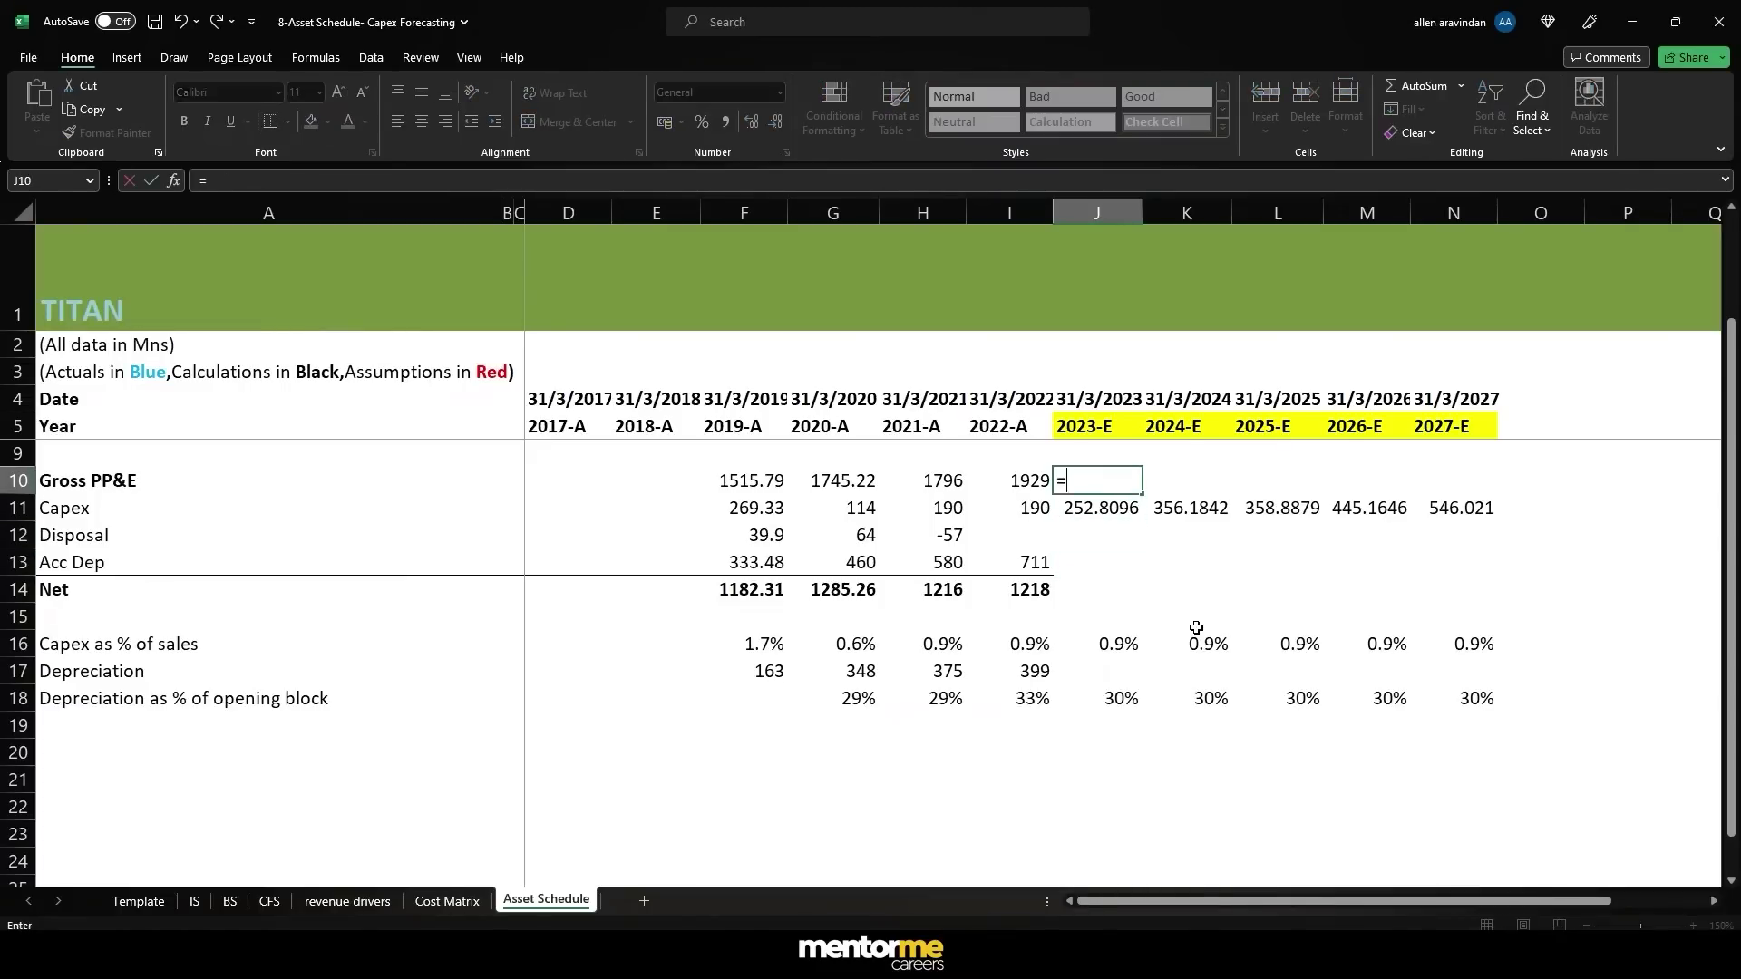
key("Left")
type("+")
key("Down")
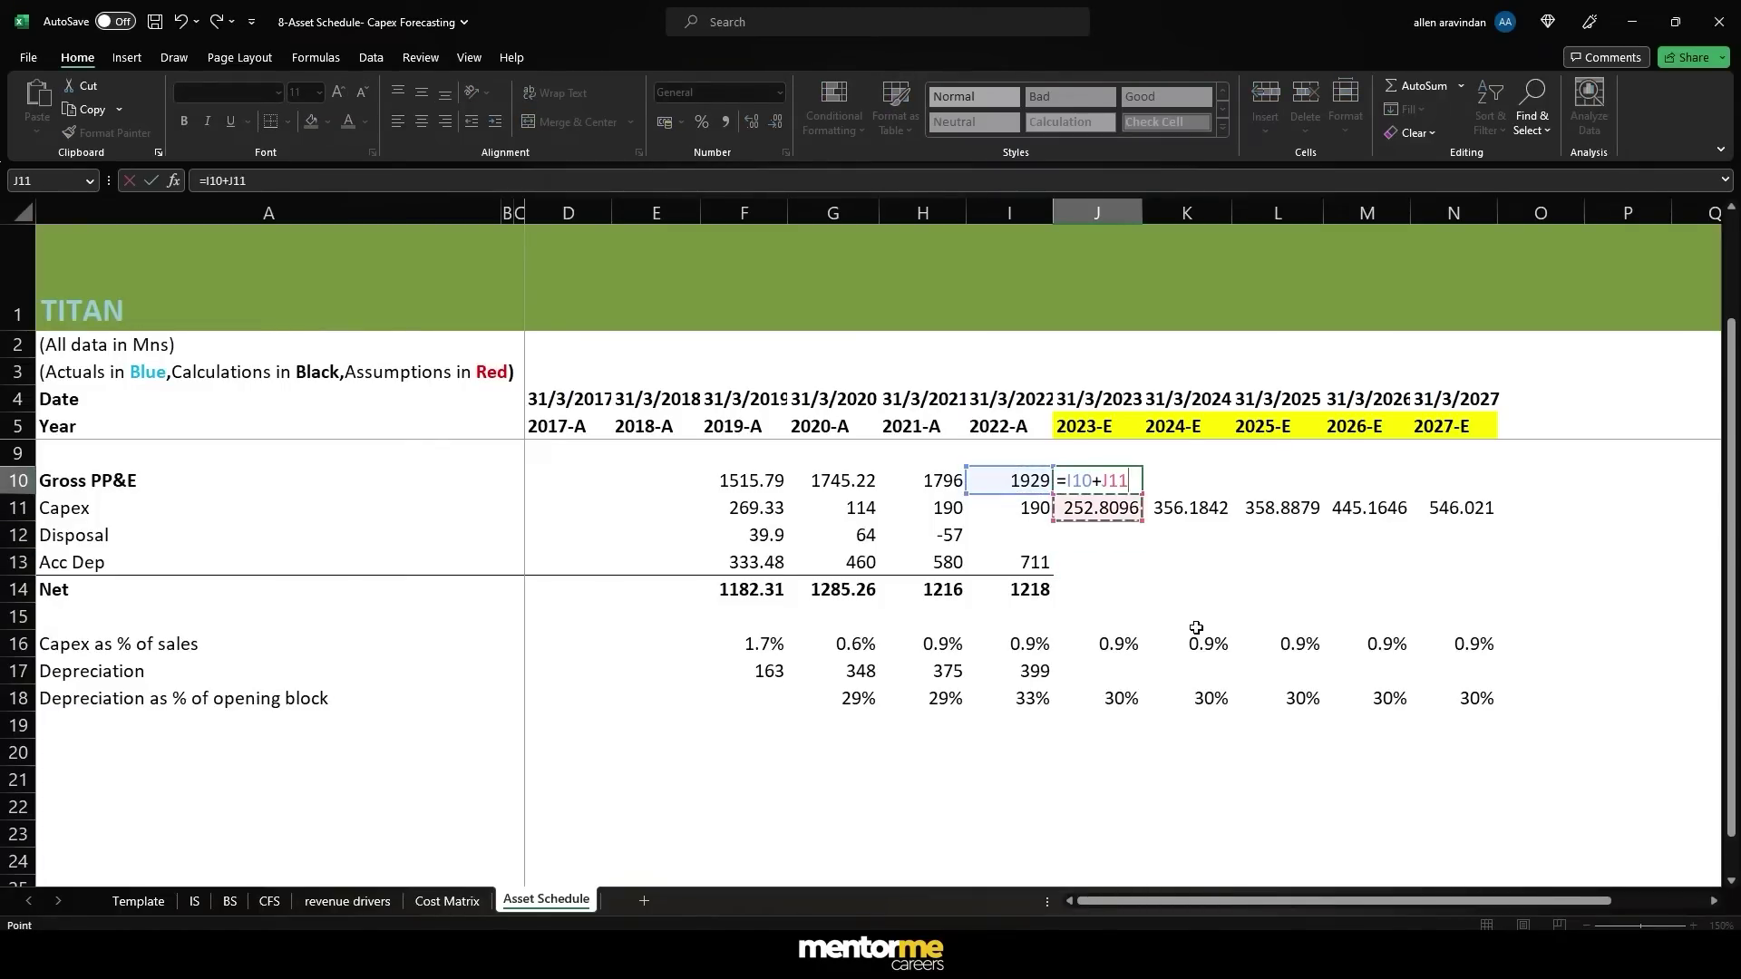
key("Return")
key("Up")
key("ctrl+c")
key("shift+Right")
key("shift+Right")
key("shift+Right")
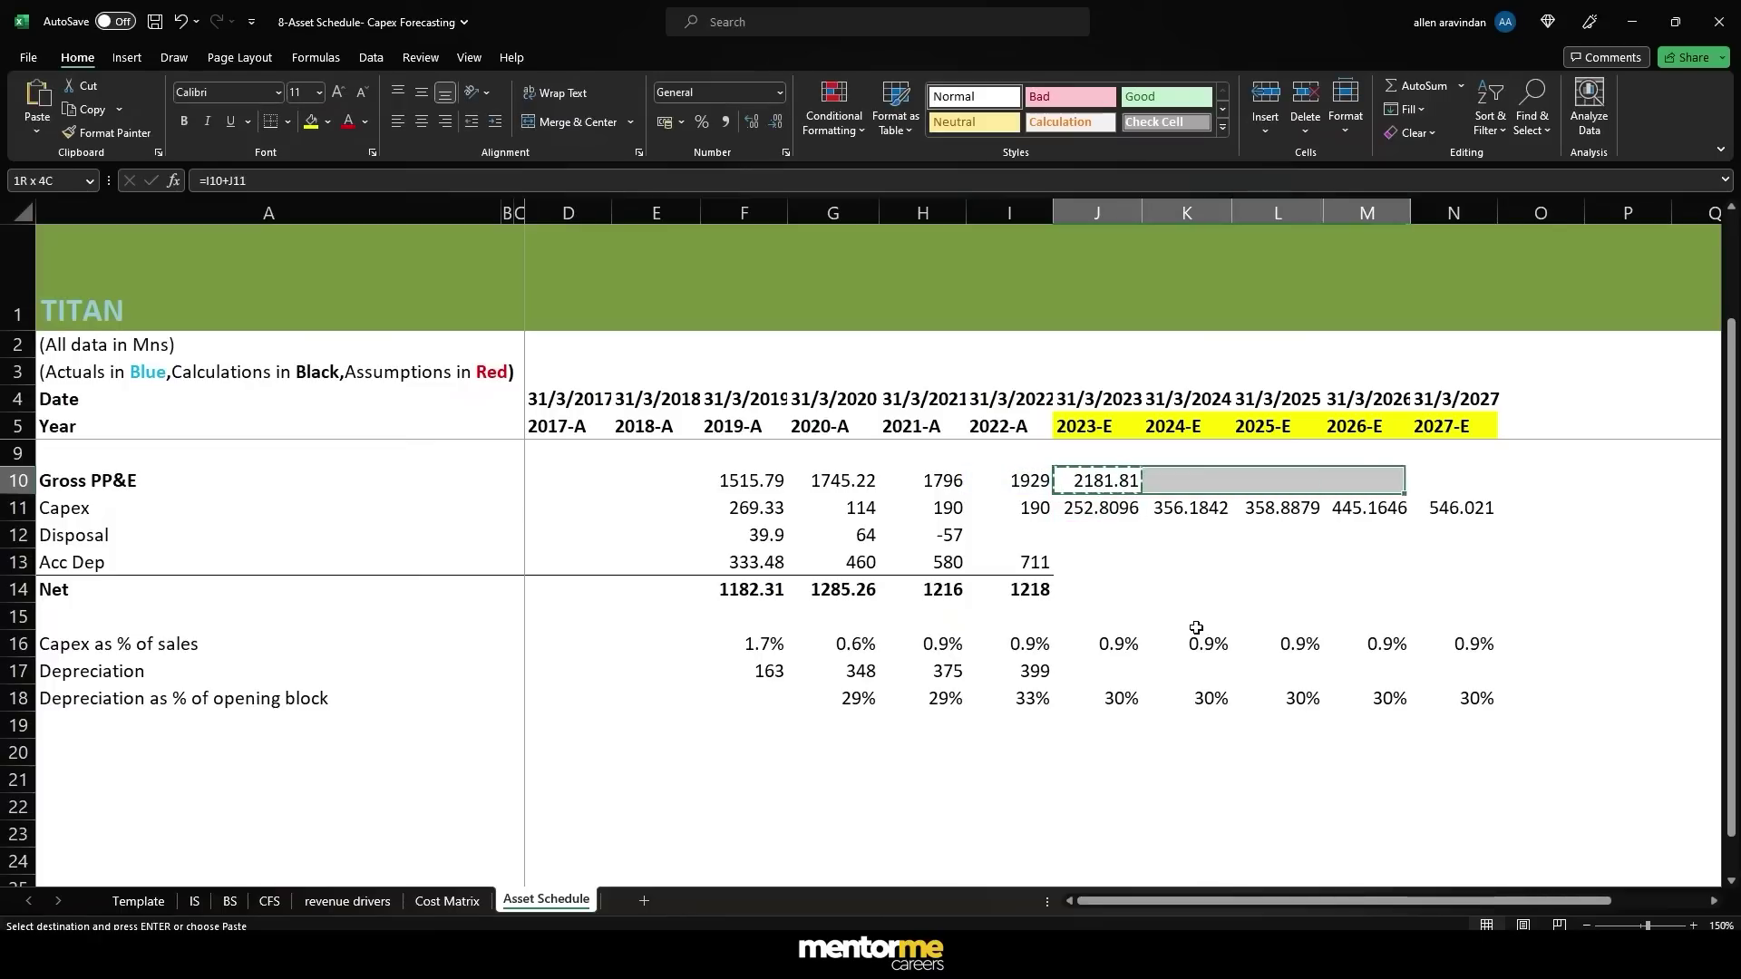
key("shift+Right")
key("ctrl+v")
key("Escape")
key("Left")
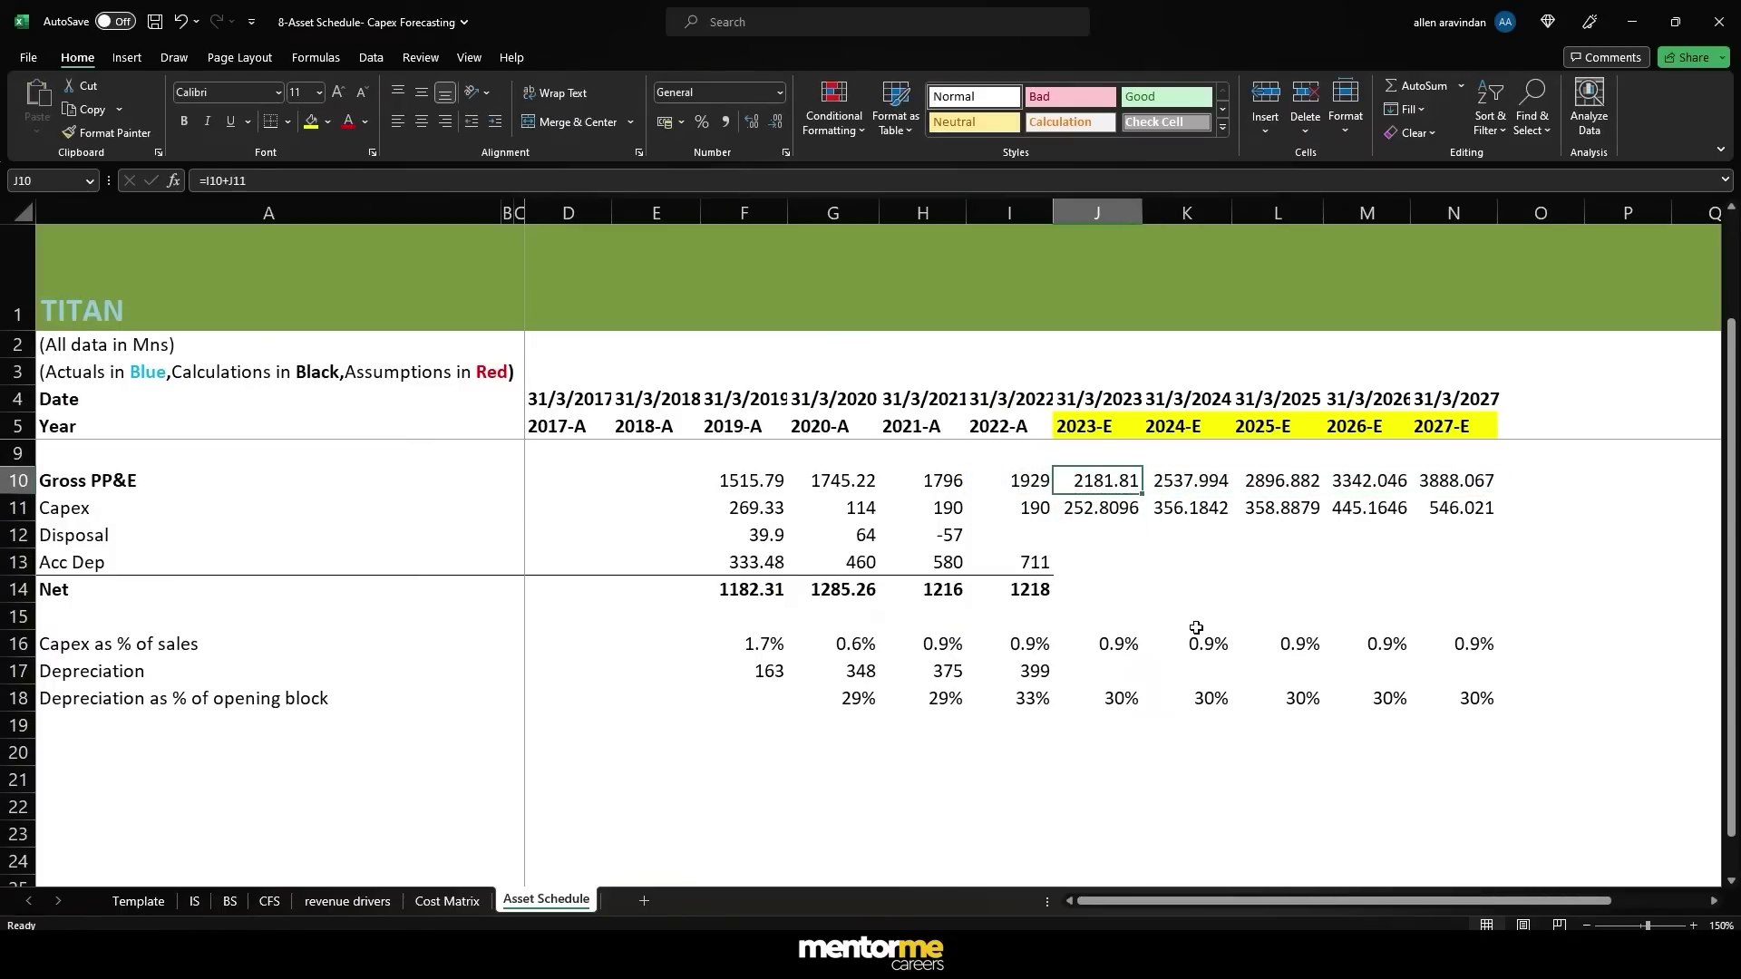
- Round forecast Gross PP&E and Capex to whole numbers (2182, 2538, 2897, 3342, 3888)
key("shift+Down")
key("shift+Right")
key("shift+Right")
key("shift+Right")
key("shift+Right")
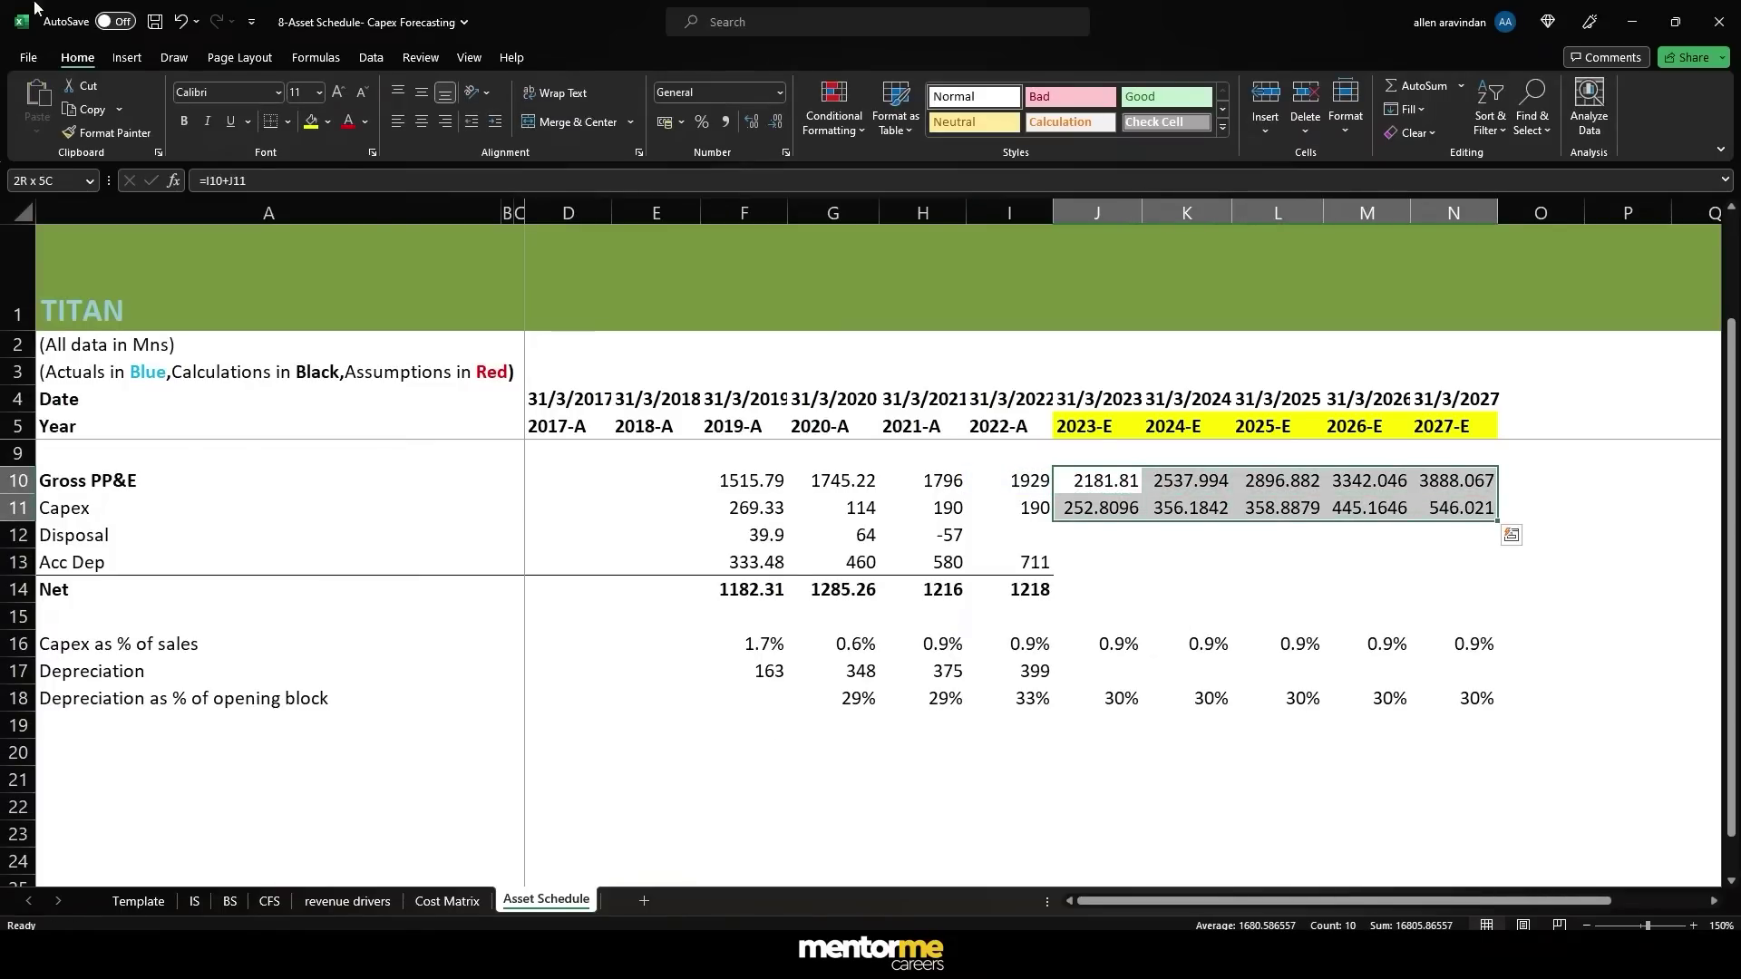
left_click(777, 122)
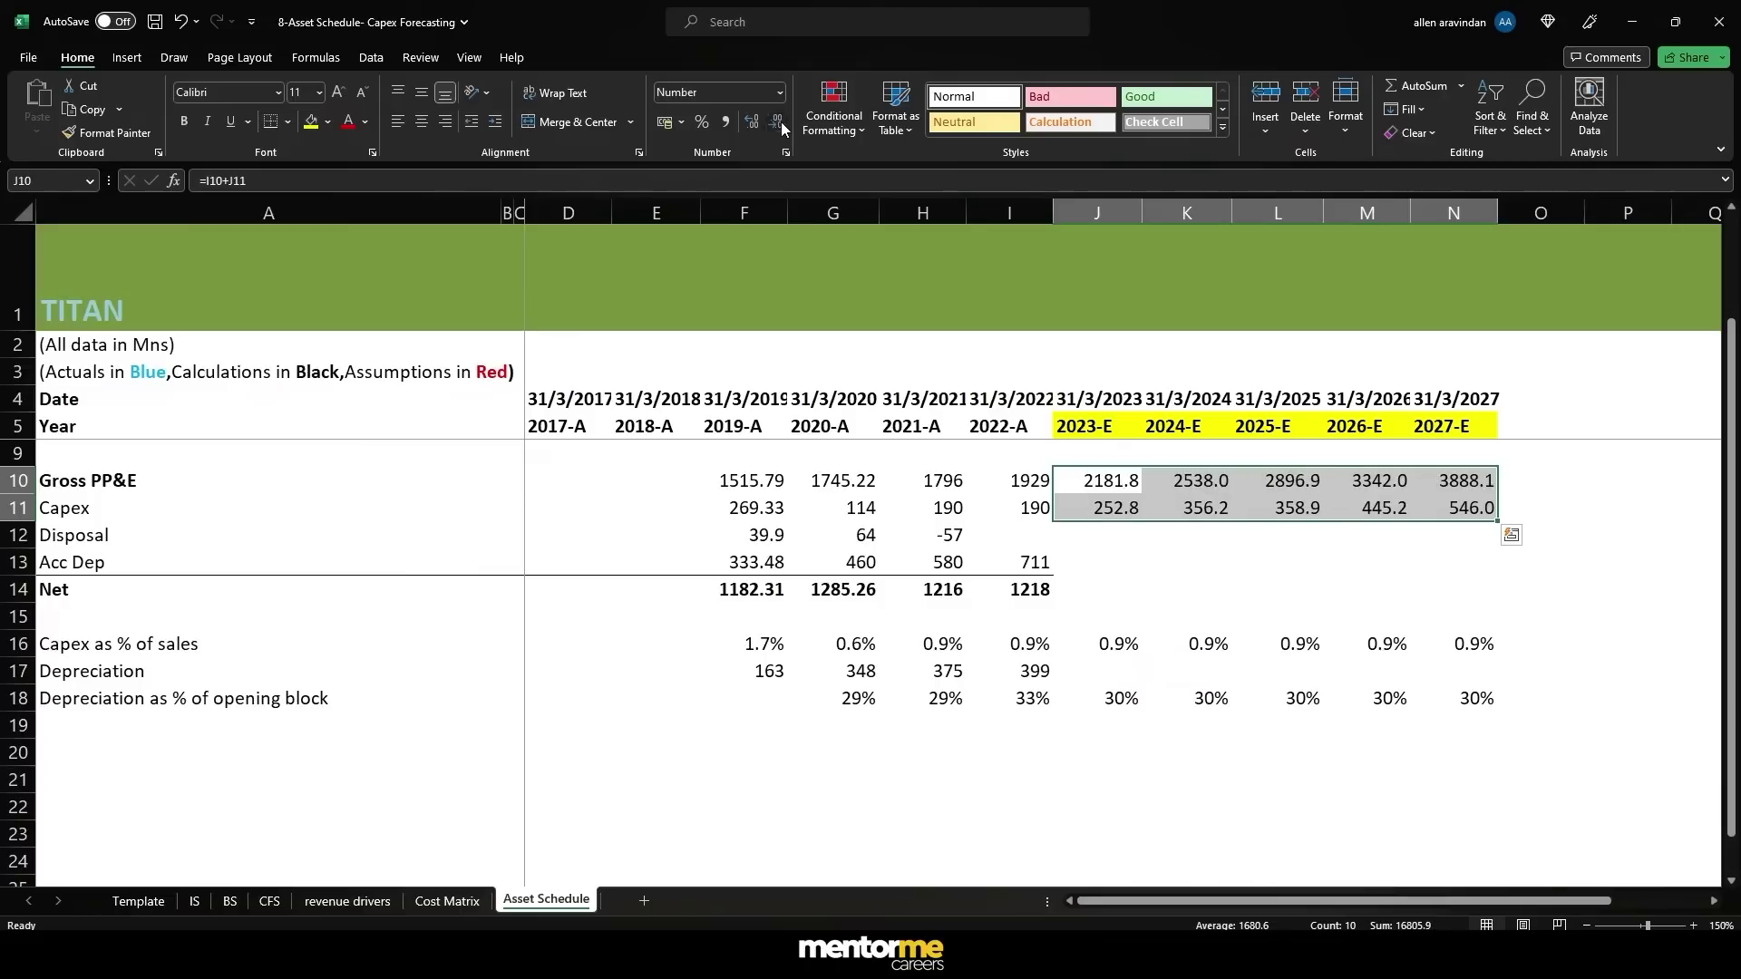
left_click(777, 121)
left_click(1120, 534)
key("Down")
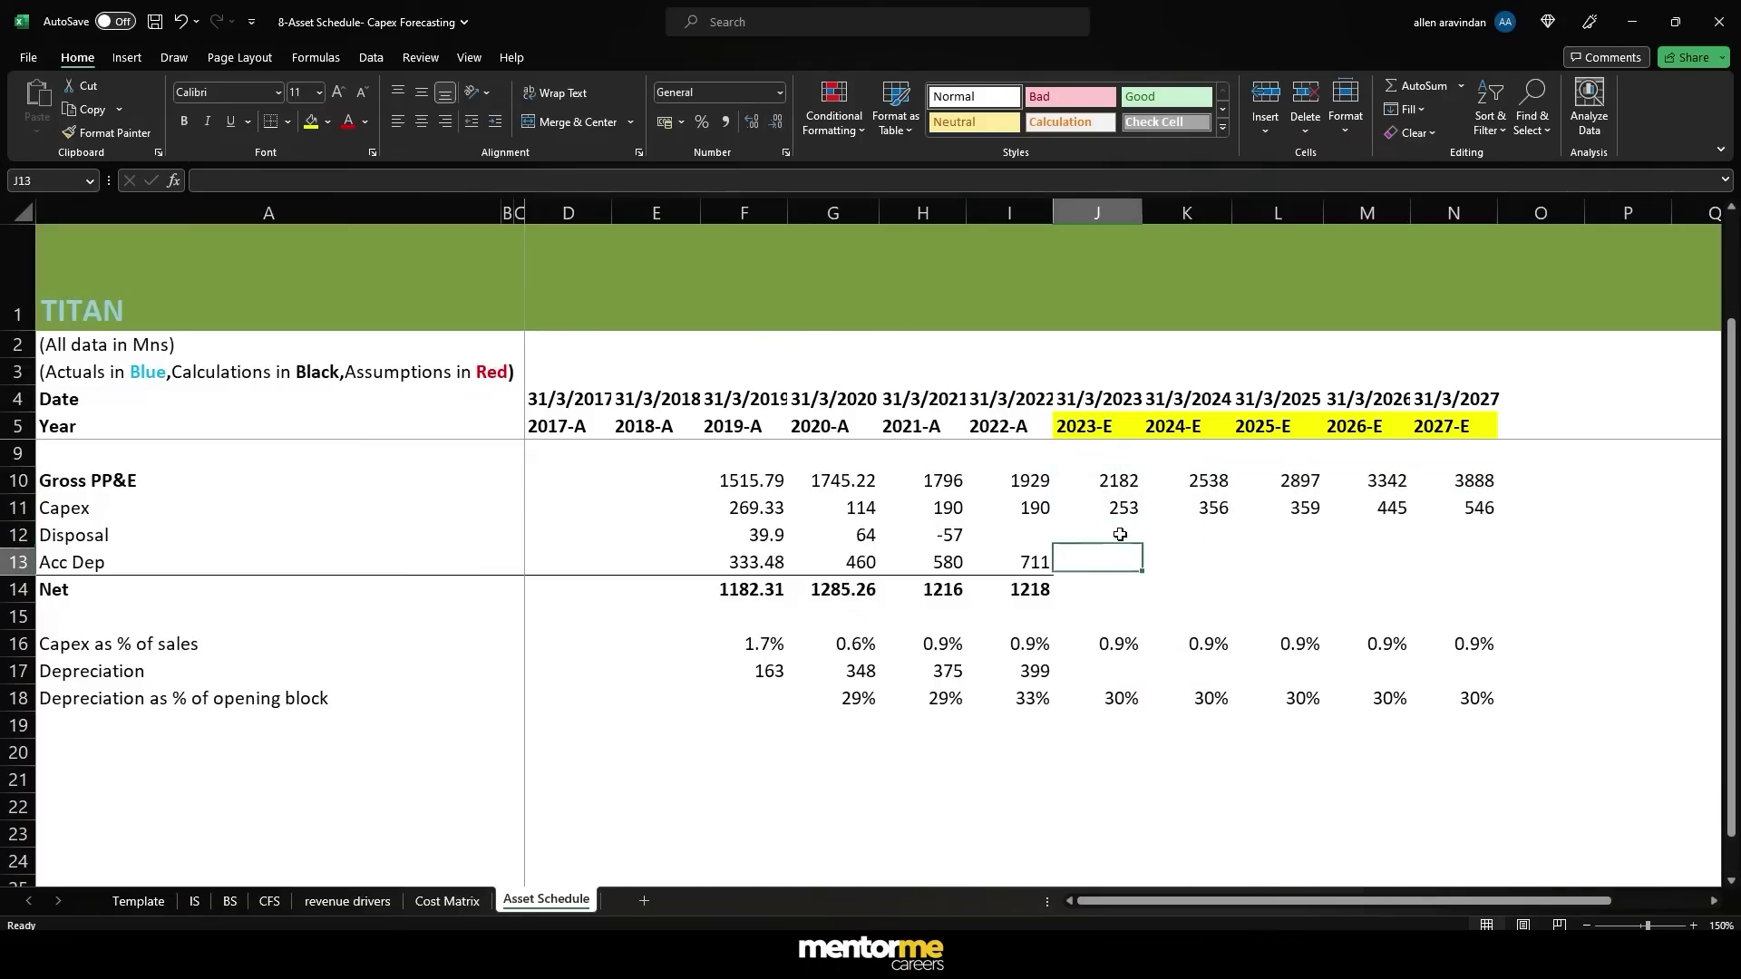
key("Down")
key("Down")
key("Down")
key("Down")
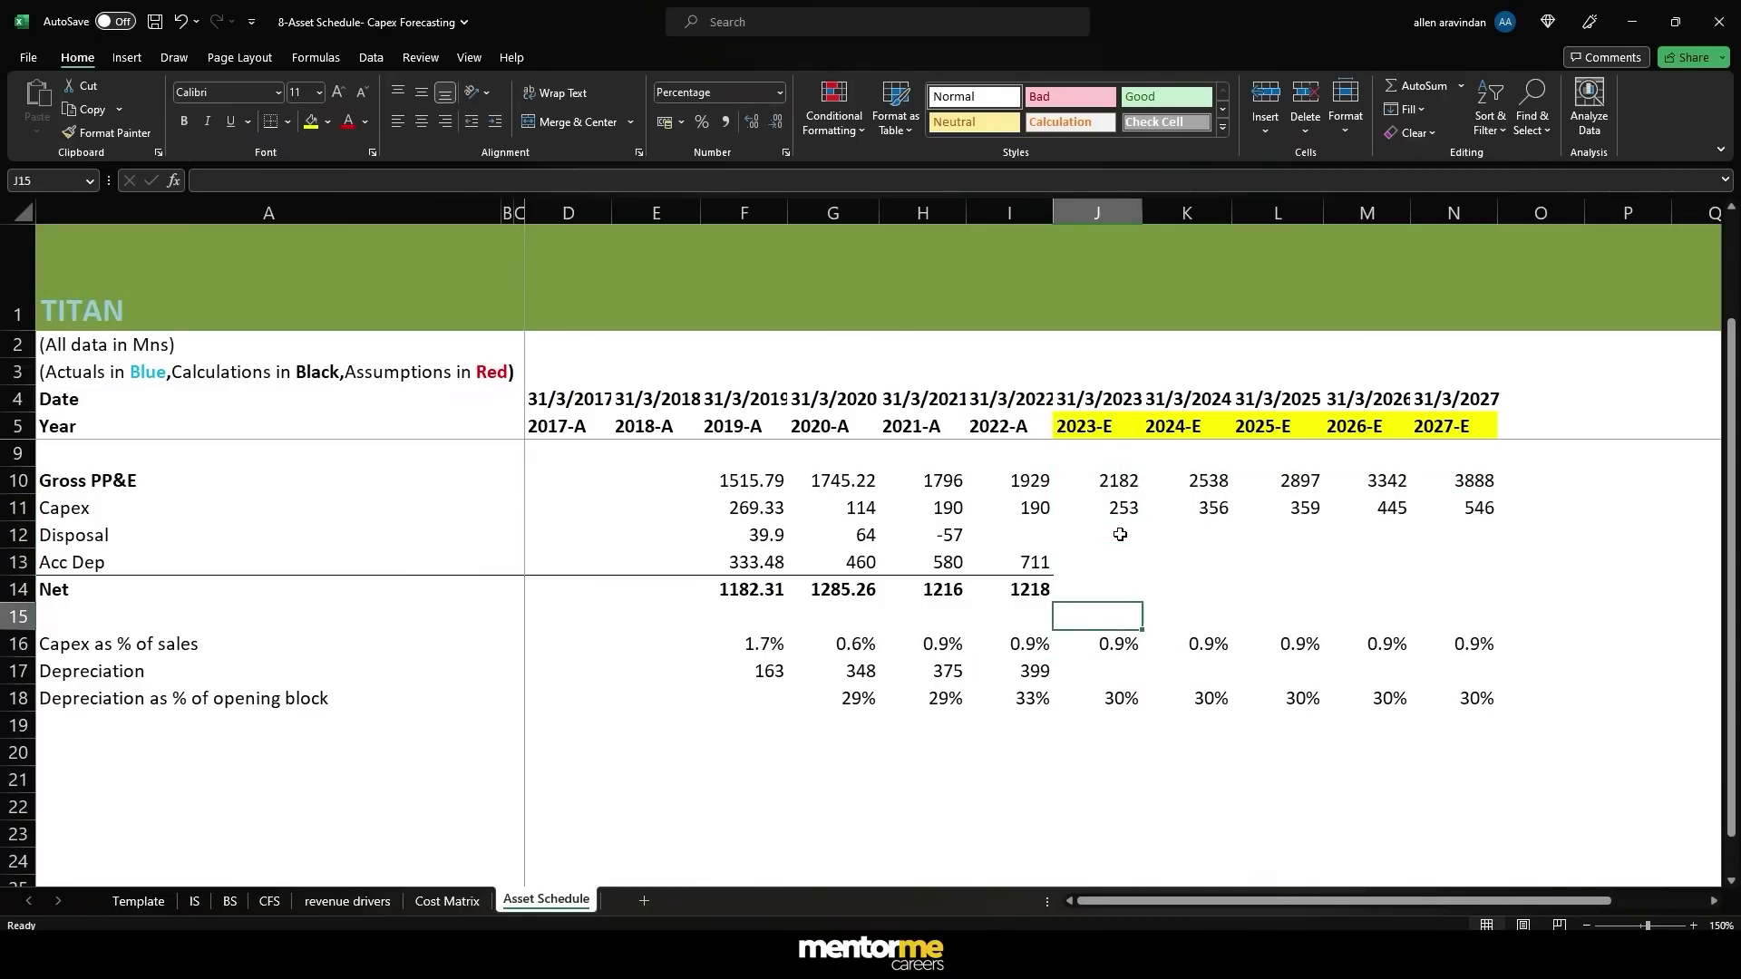
- Set 2023-E depreciation to the 30% rate times 2022-A net block 1218, giving 365.4
type("=")
key("Down")
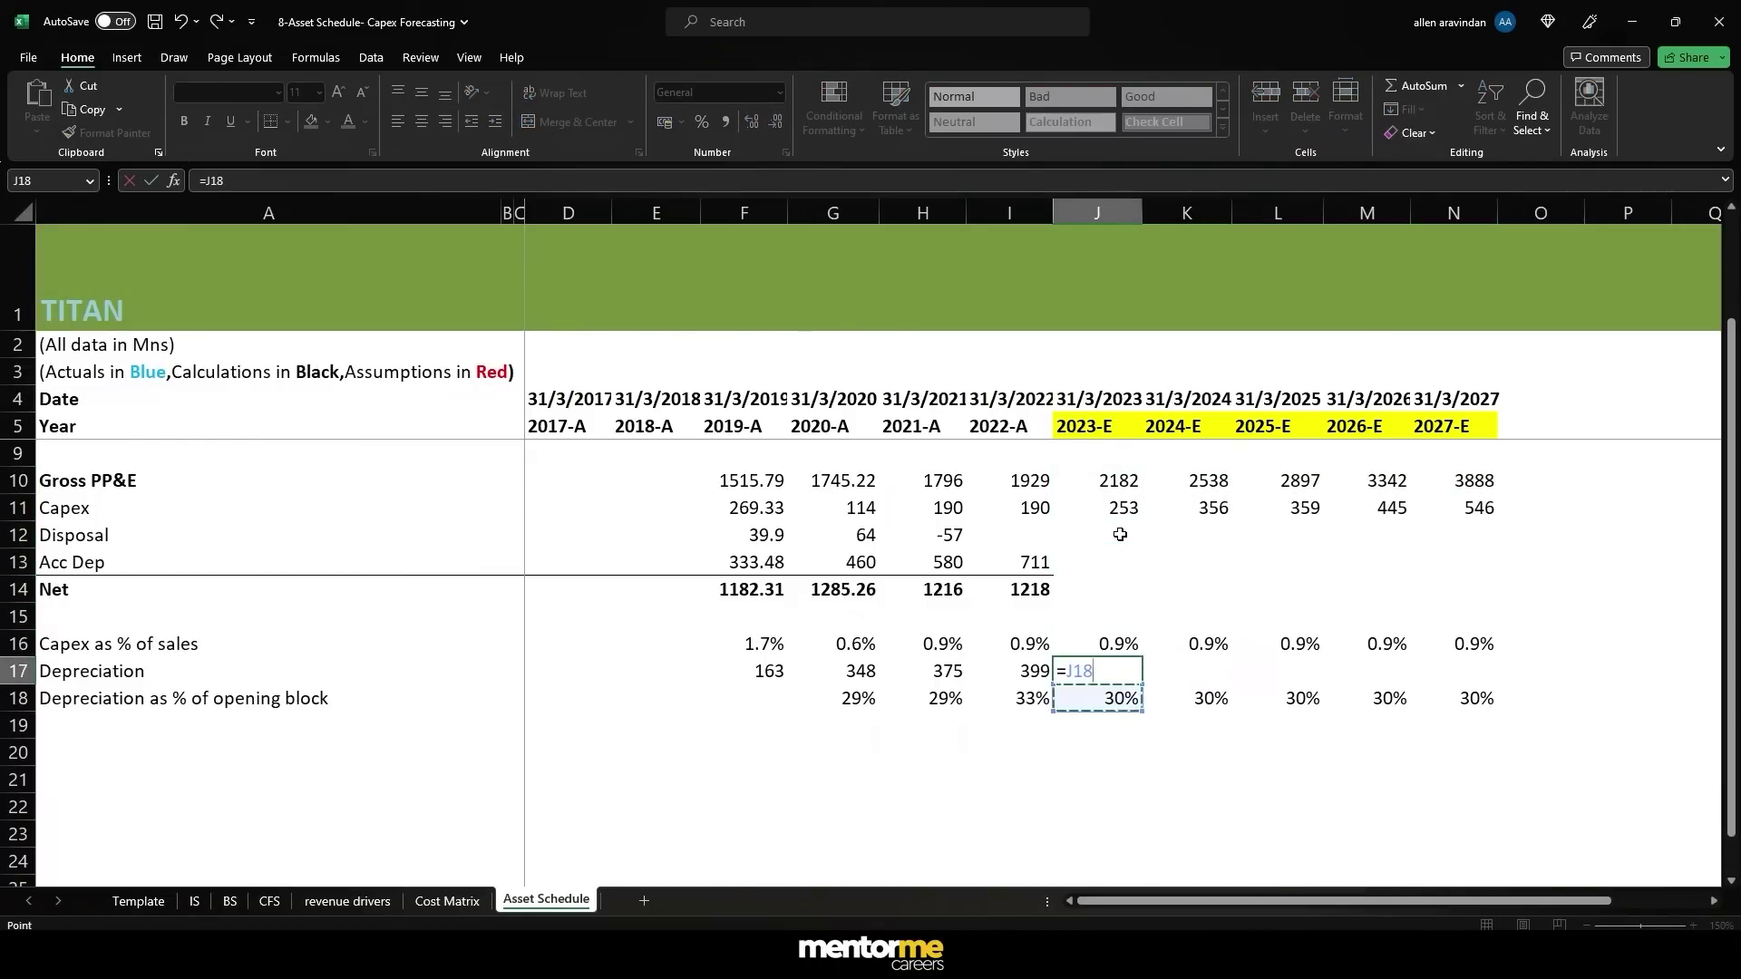
type("*")
key("Up")
key("Up")
key("Up")
key("Up")
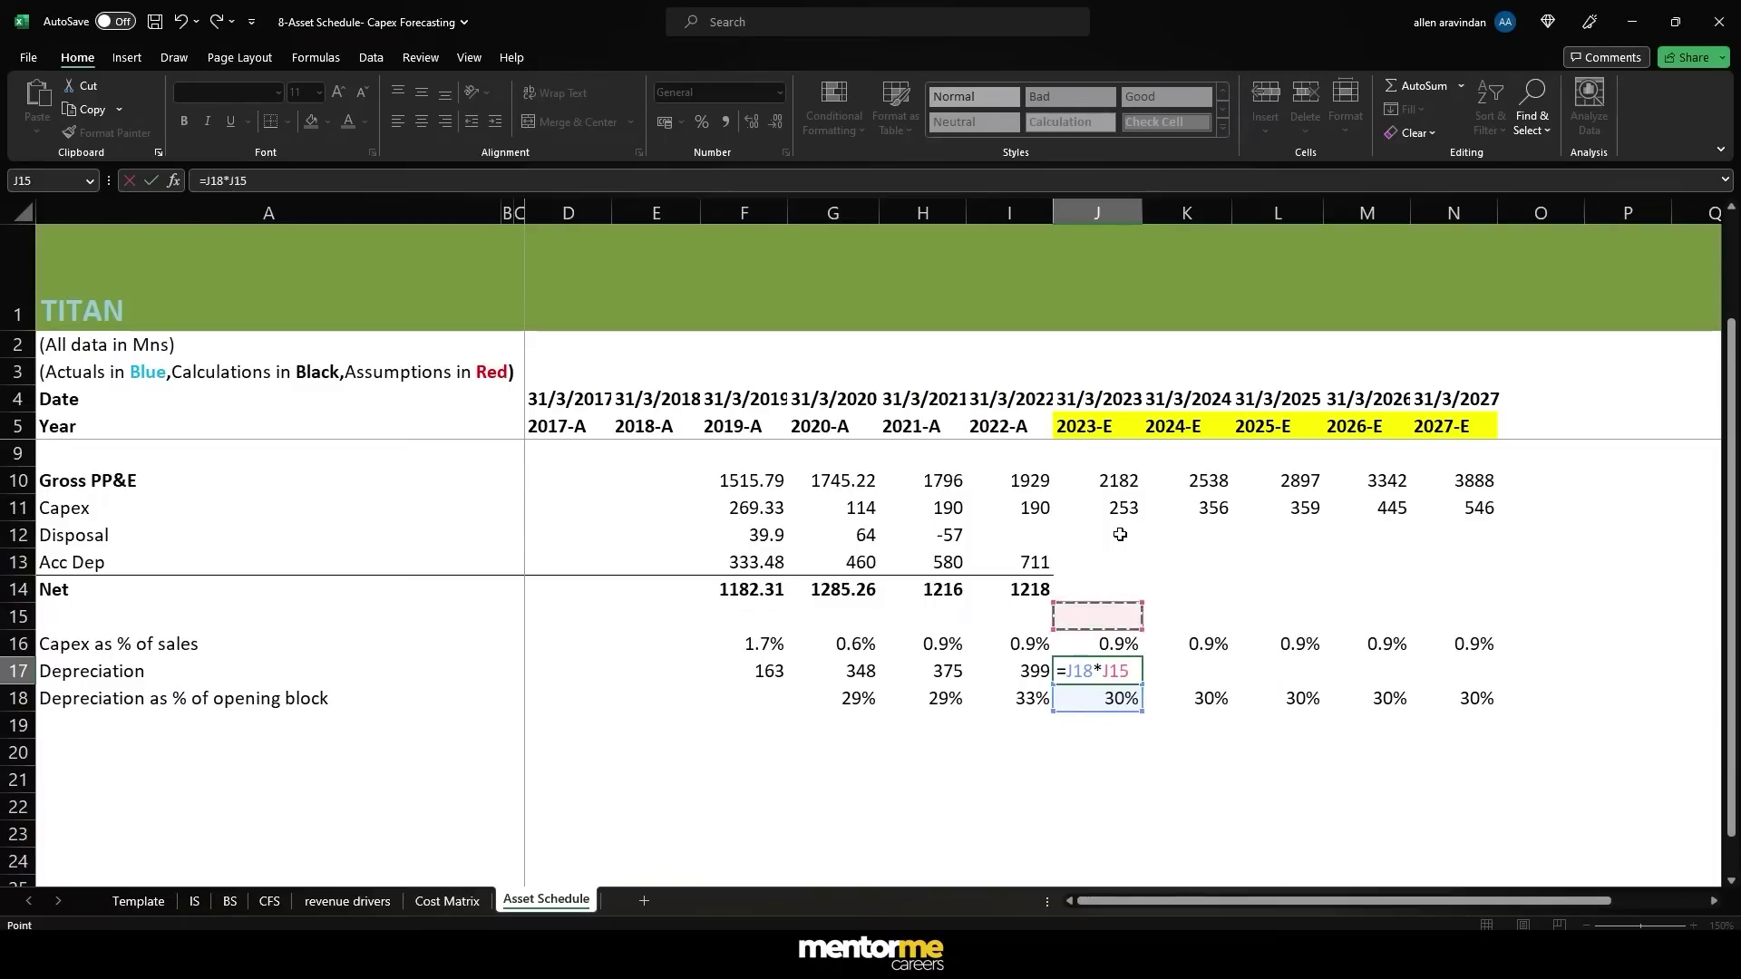
key("Left")
key("Down")
key("Return")
key("Up")
key("F2")
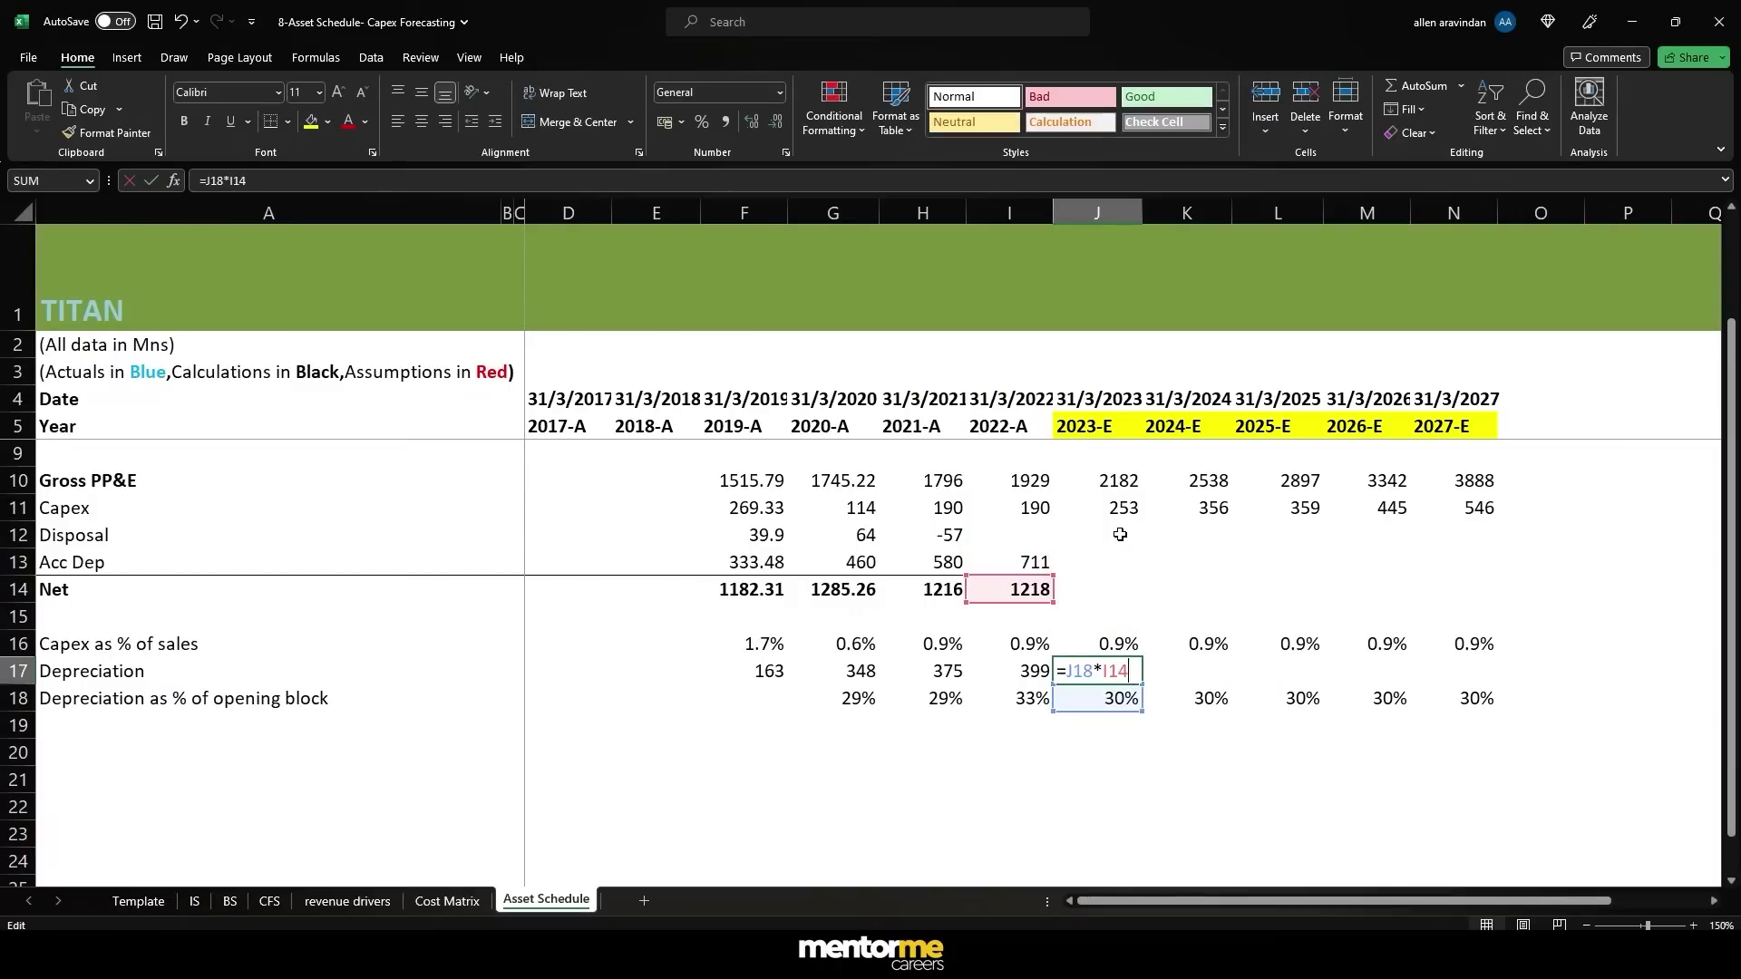
key("Escape")
key("Up")
key("Up")
key("Up")
key("Up")
key("Up")
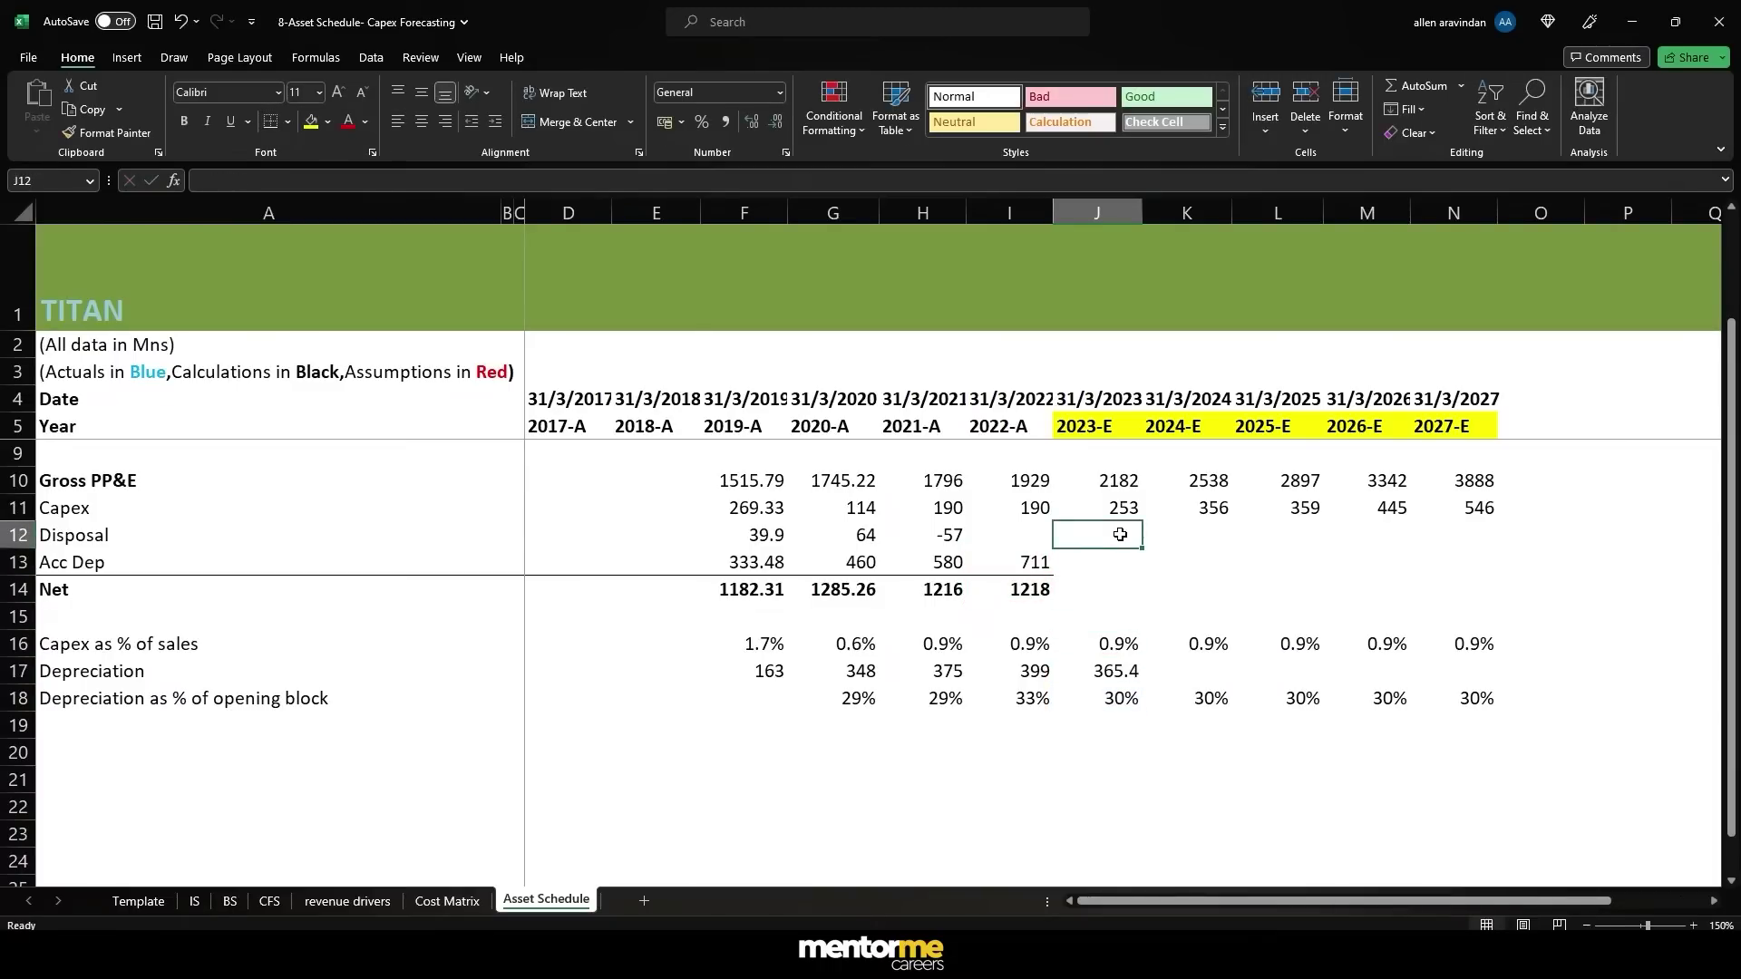
- Set 2023-E Acc Dep to 2022-A Acc Dep plus 2023-E depreciation
key("Down")
type("=")
key("Left")
type("+")
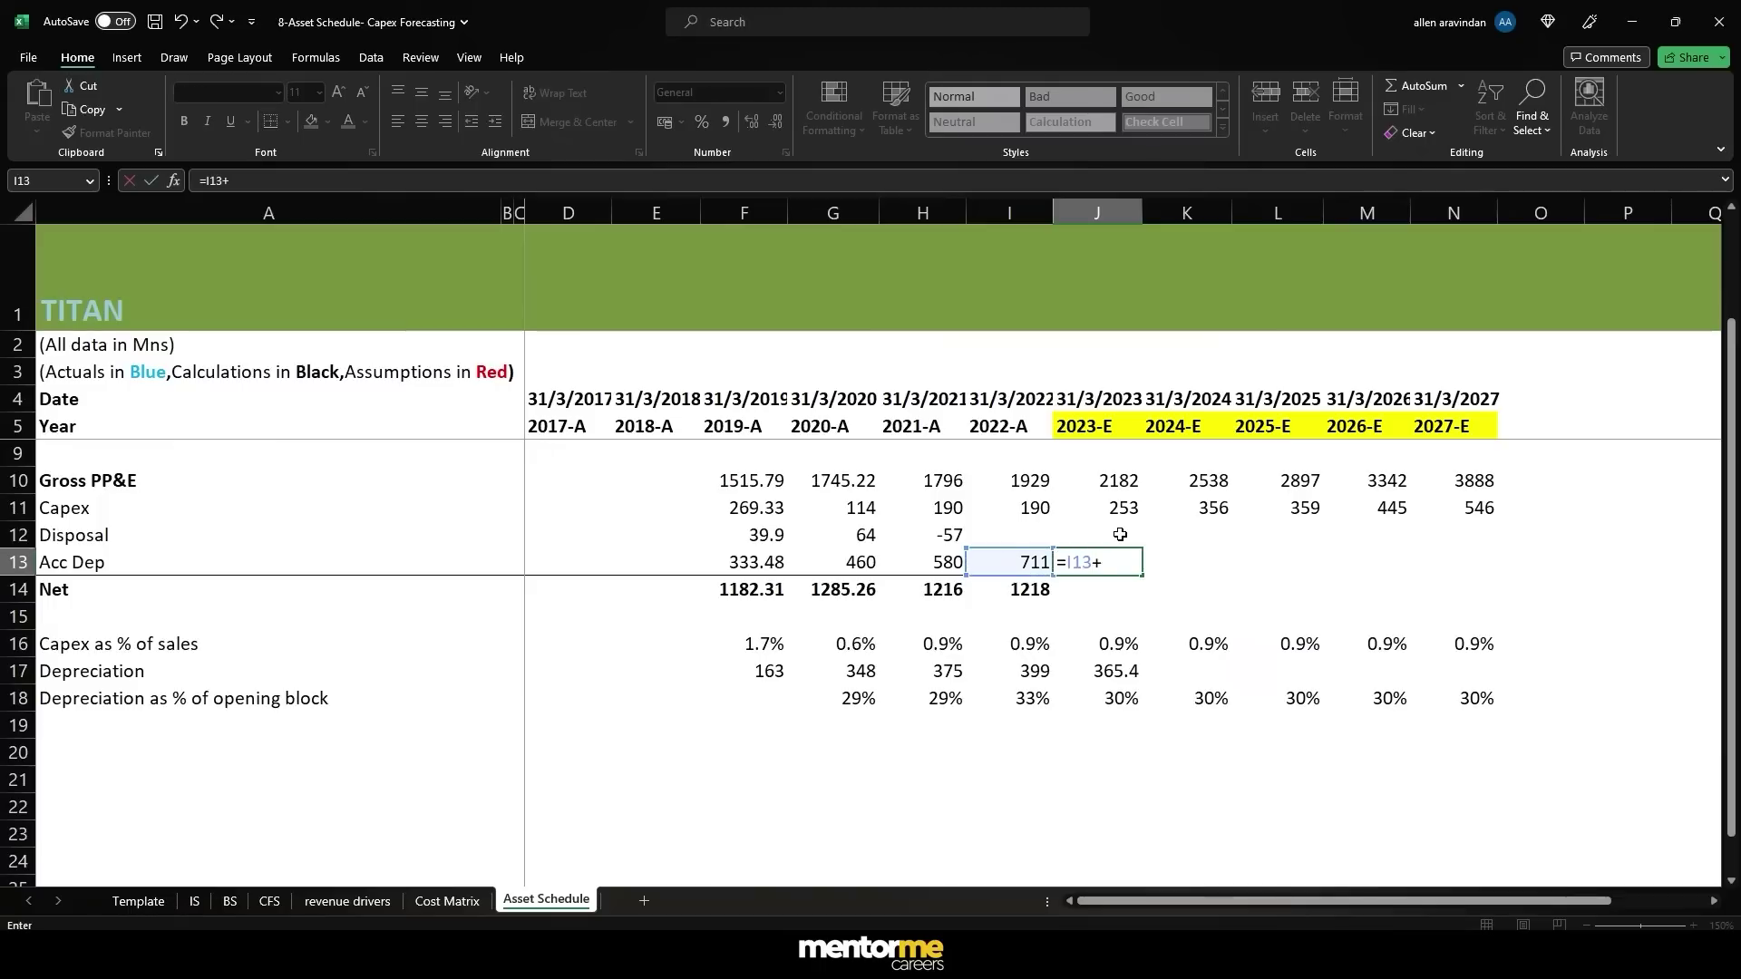
key("Down")
key("Down")
key("Down")
key("Down")
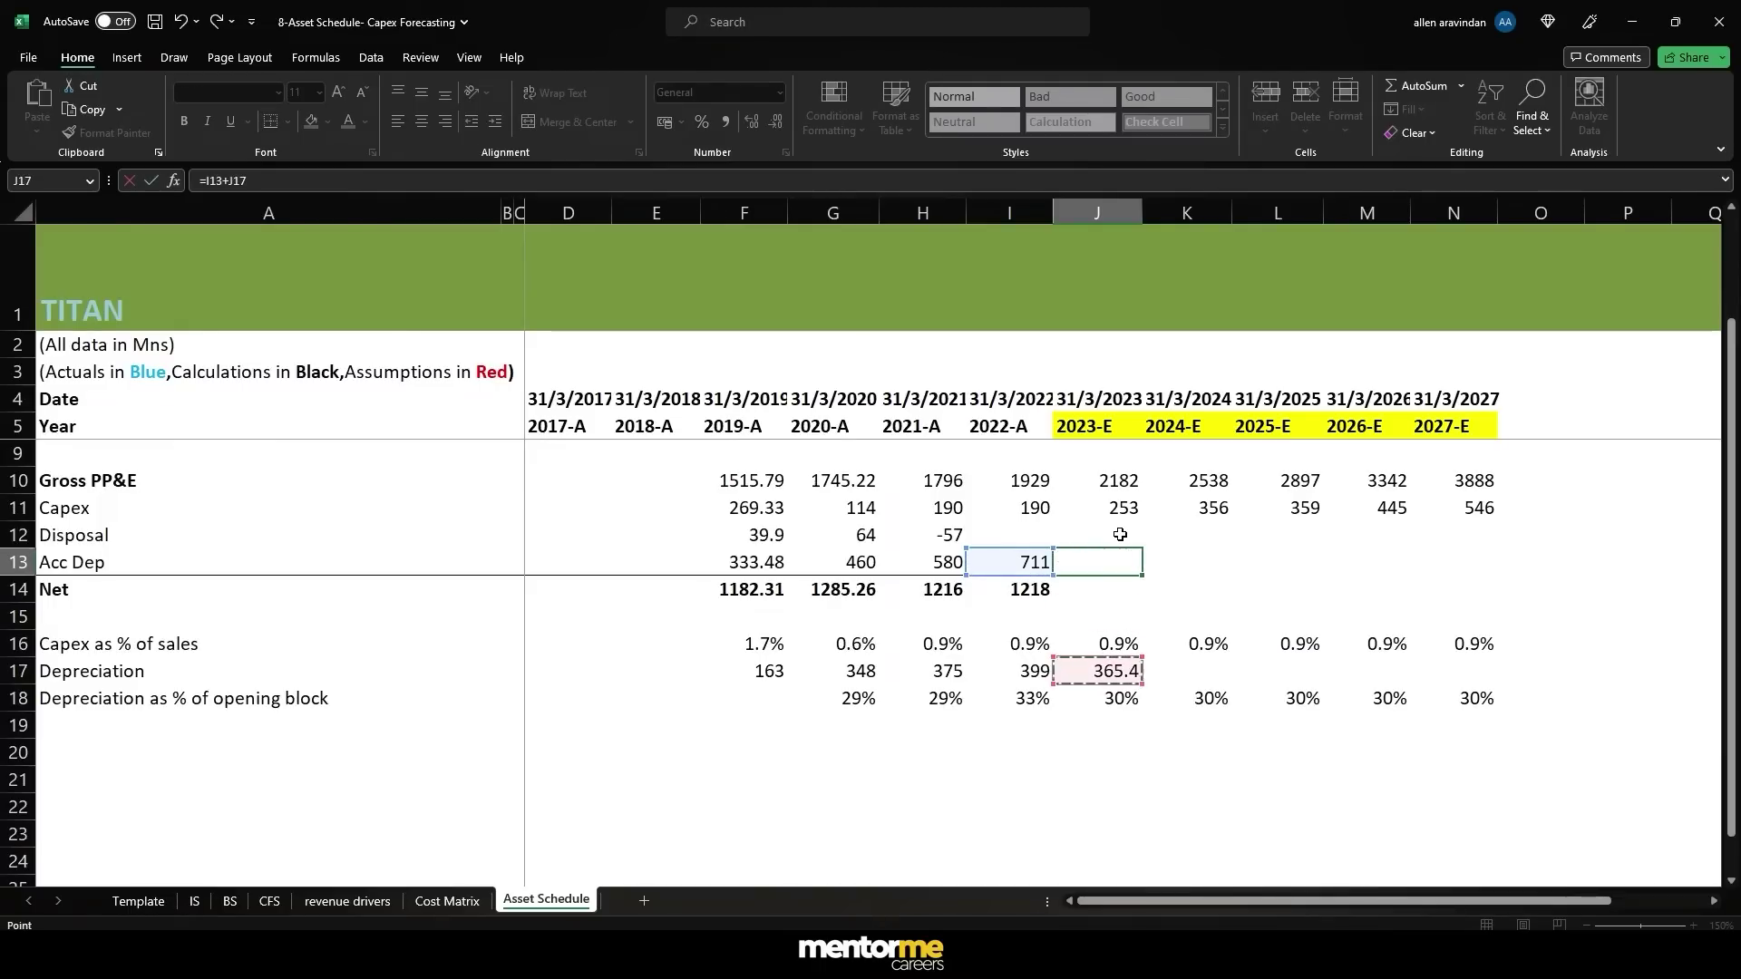
key("Return")
key("Up")
key("F2")
key("Return")
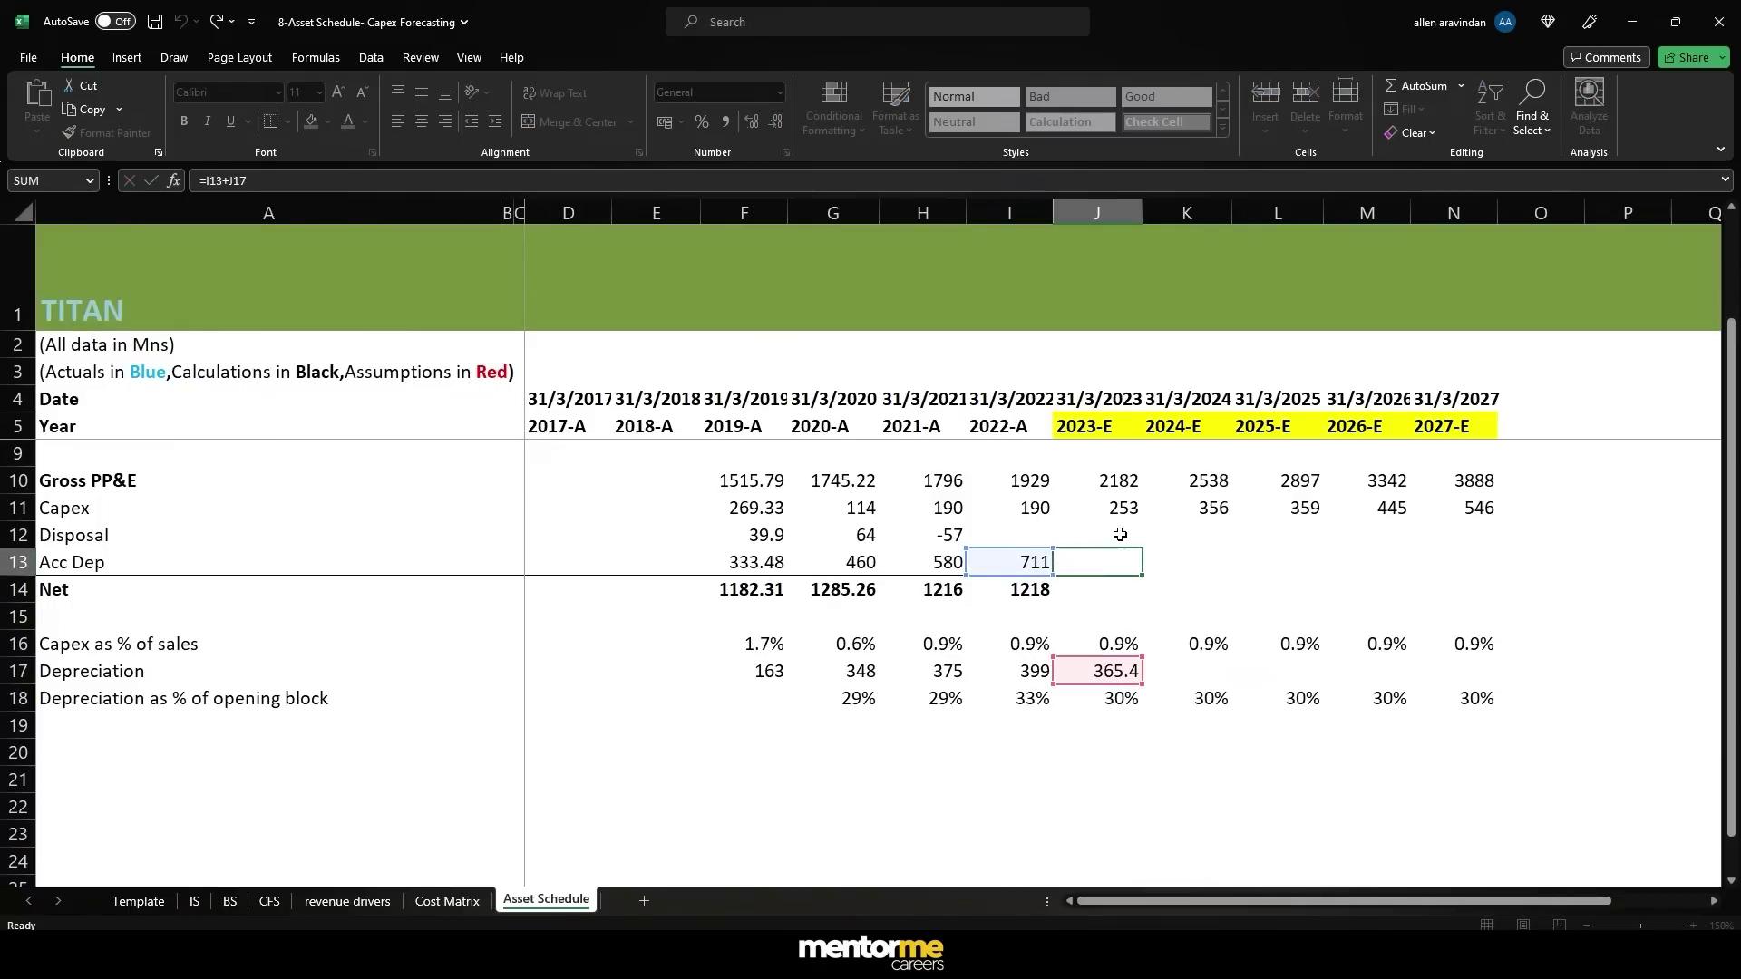
- Set 2023-E Net block to Gross PP&E plus Capex minus Acc Dep
key("Left")
key("Right")
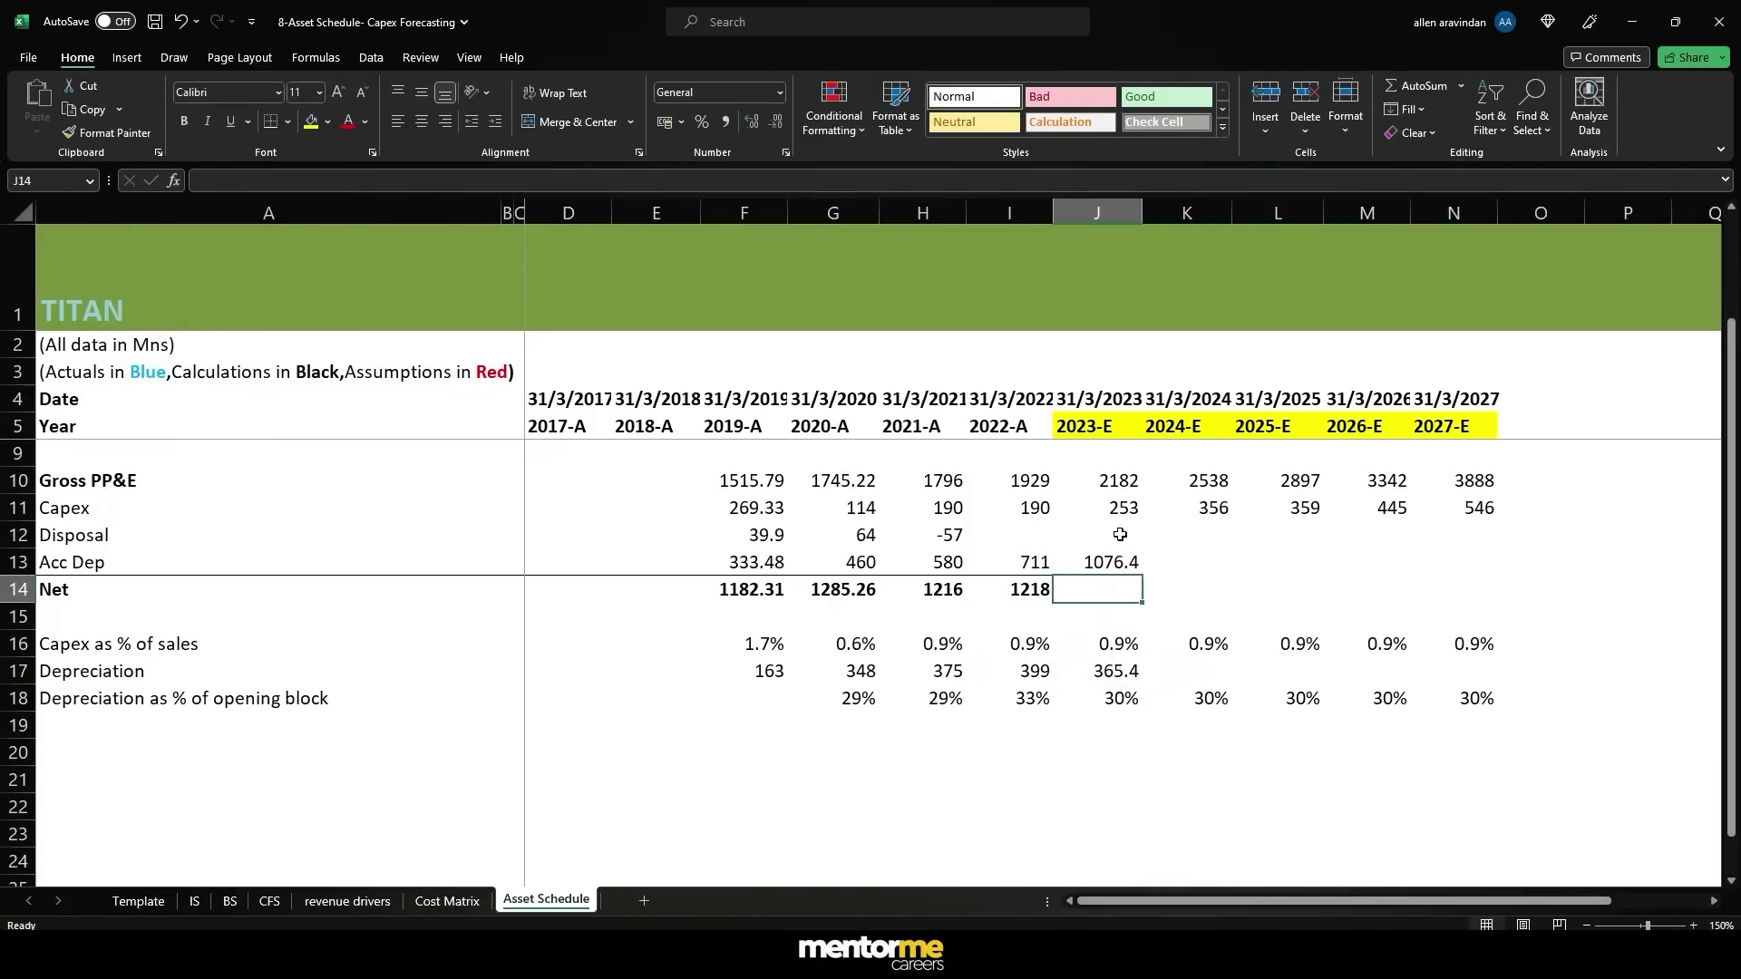
type("=")
key("Up")
key("Up")
key("Up")
key("Up")
type("+")
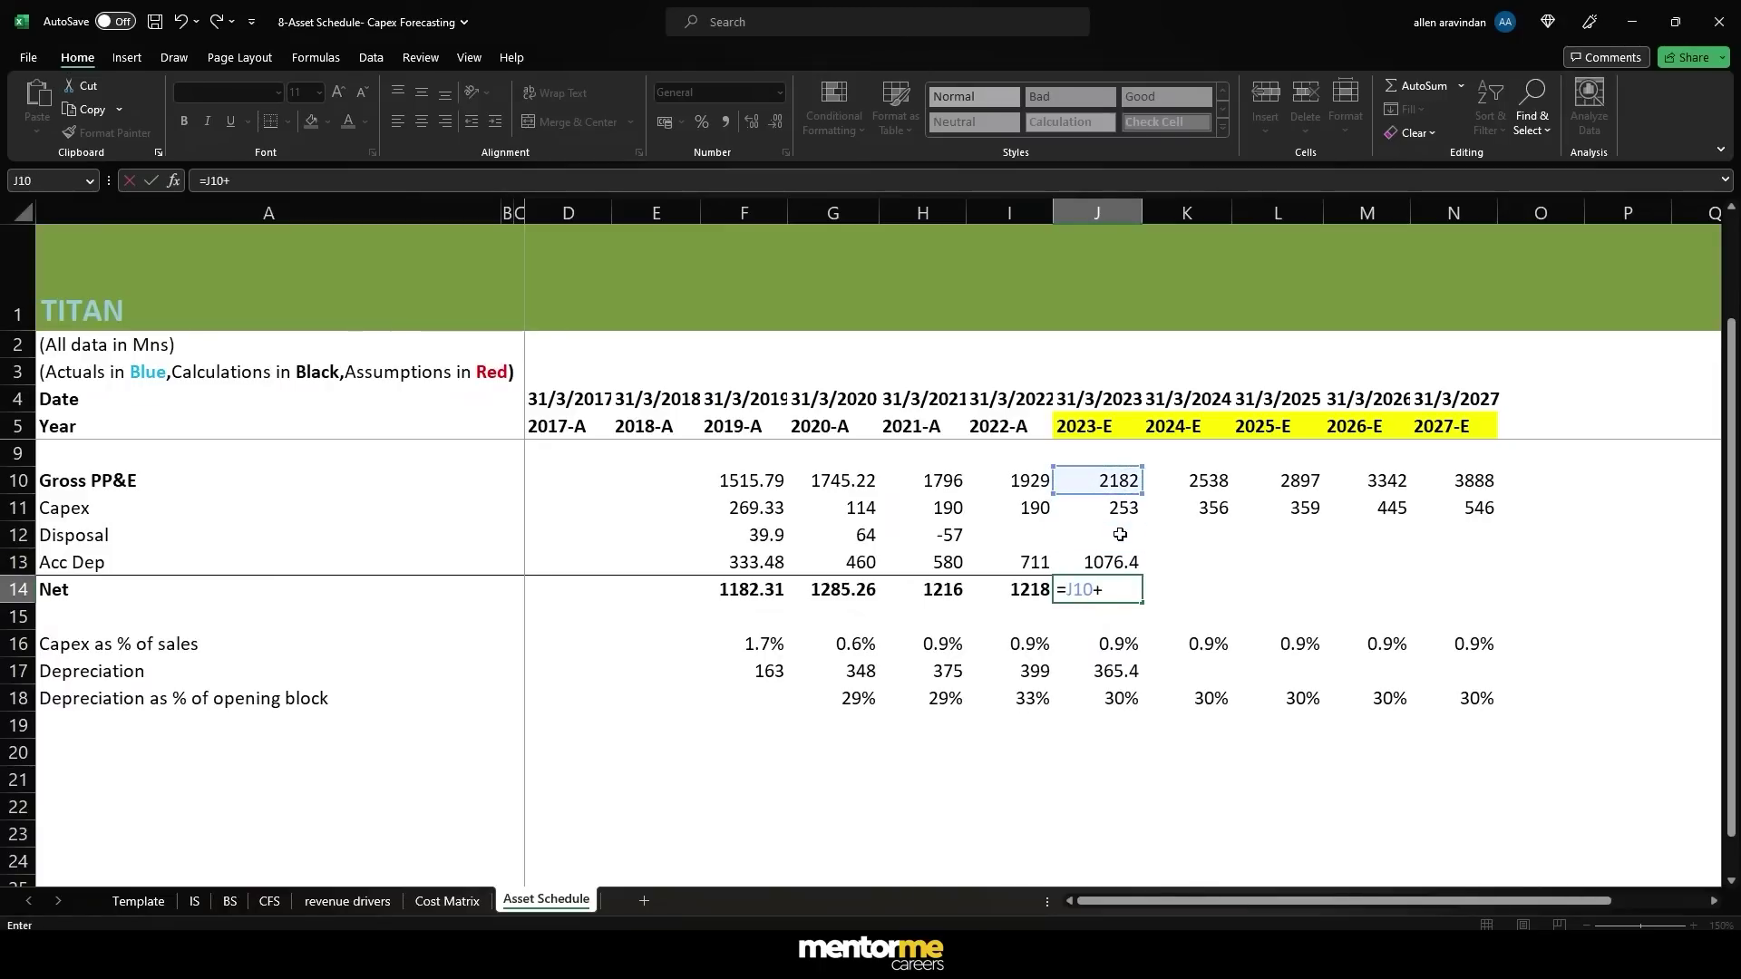
key("Up")
key("Up")
key("Up")
type("-")
key("Up")
key("Return")
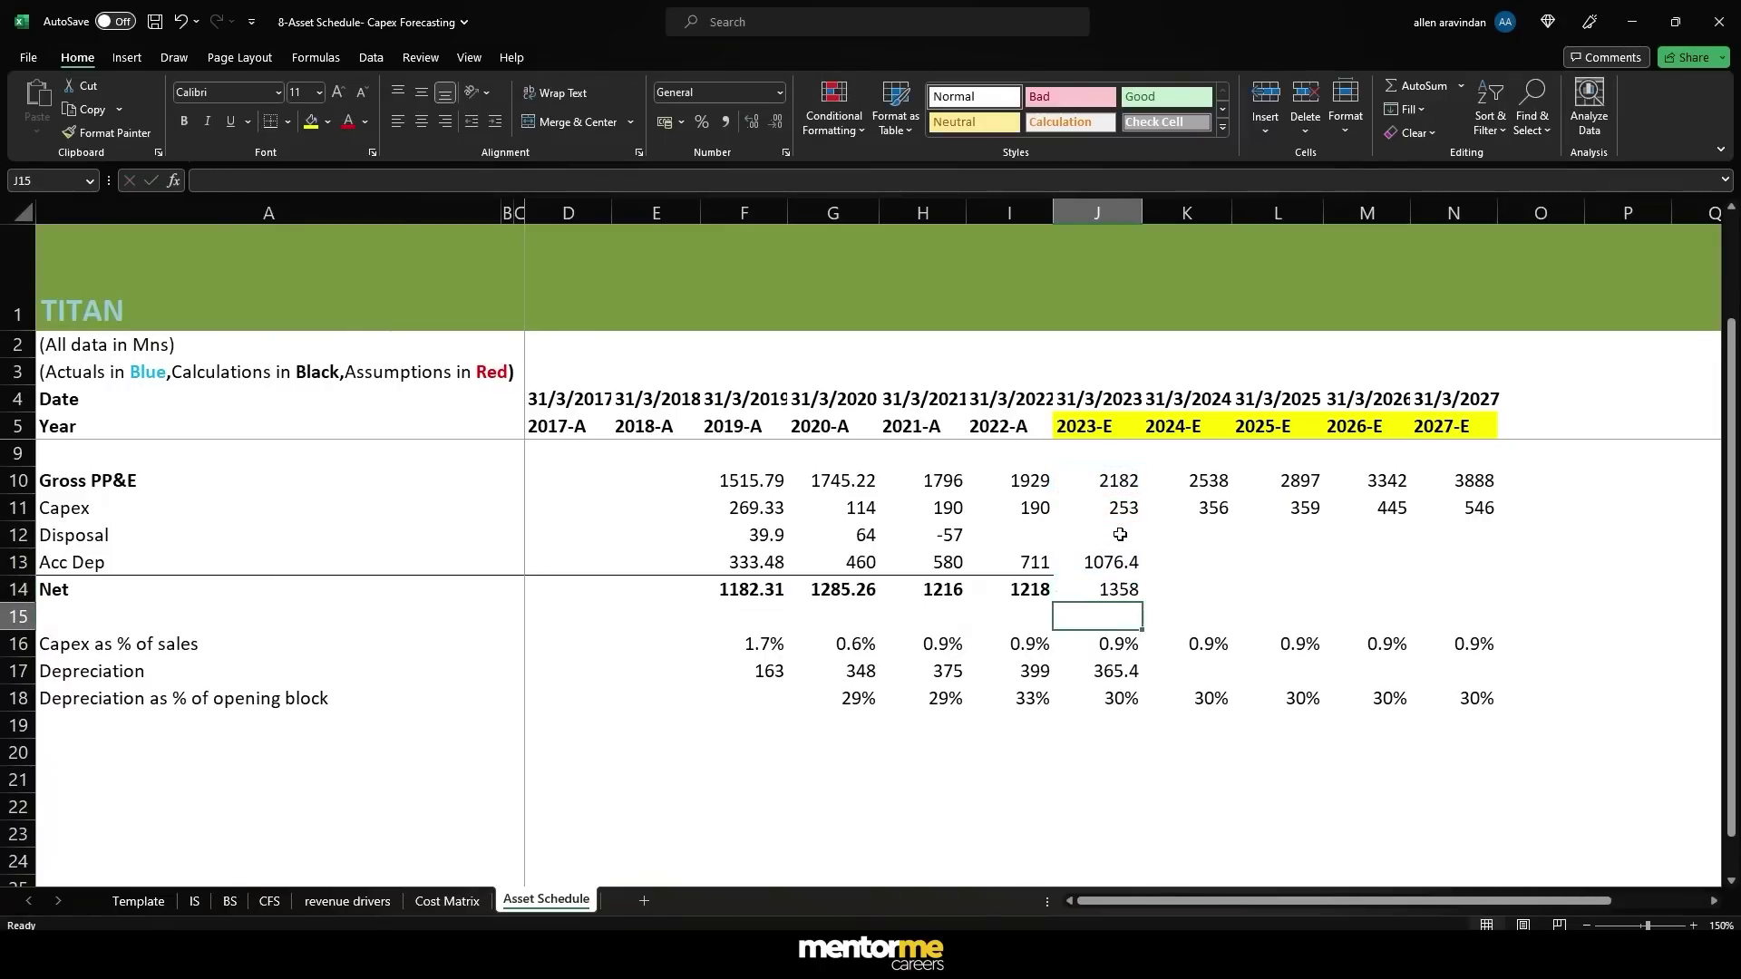
key("Up")
key("F2")
key("Escape")
key("F2")
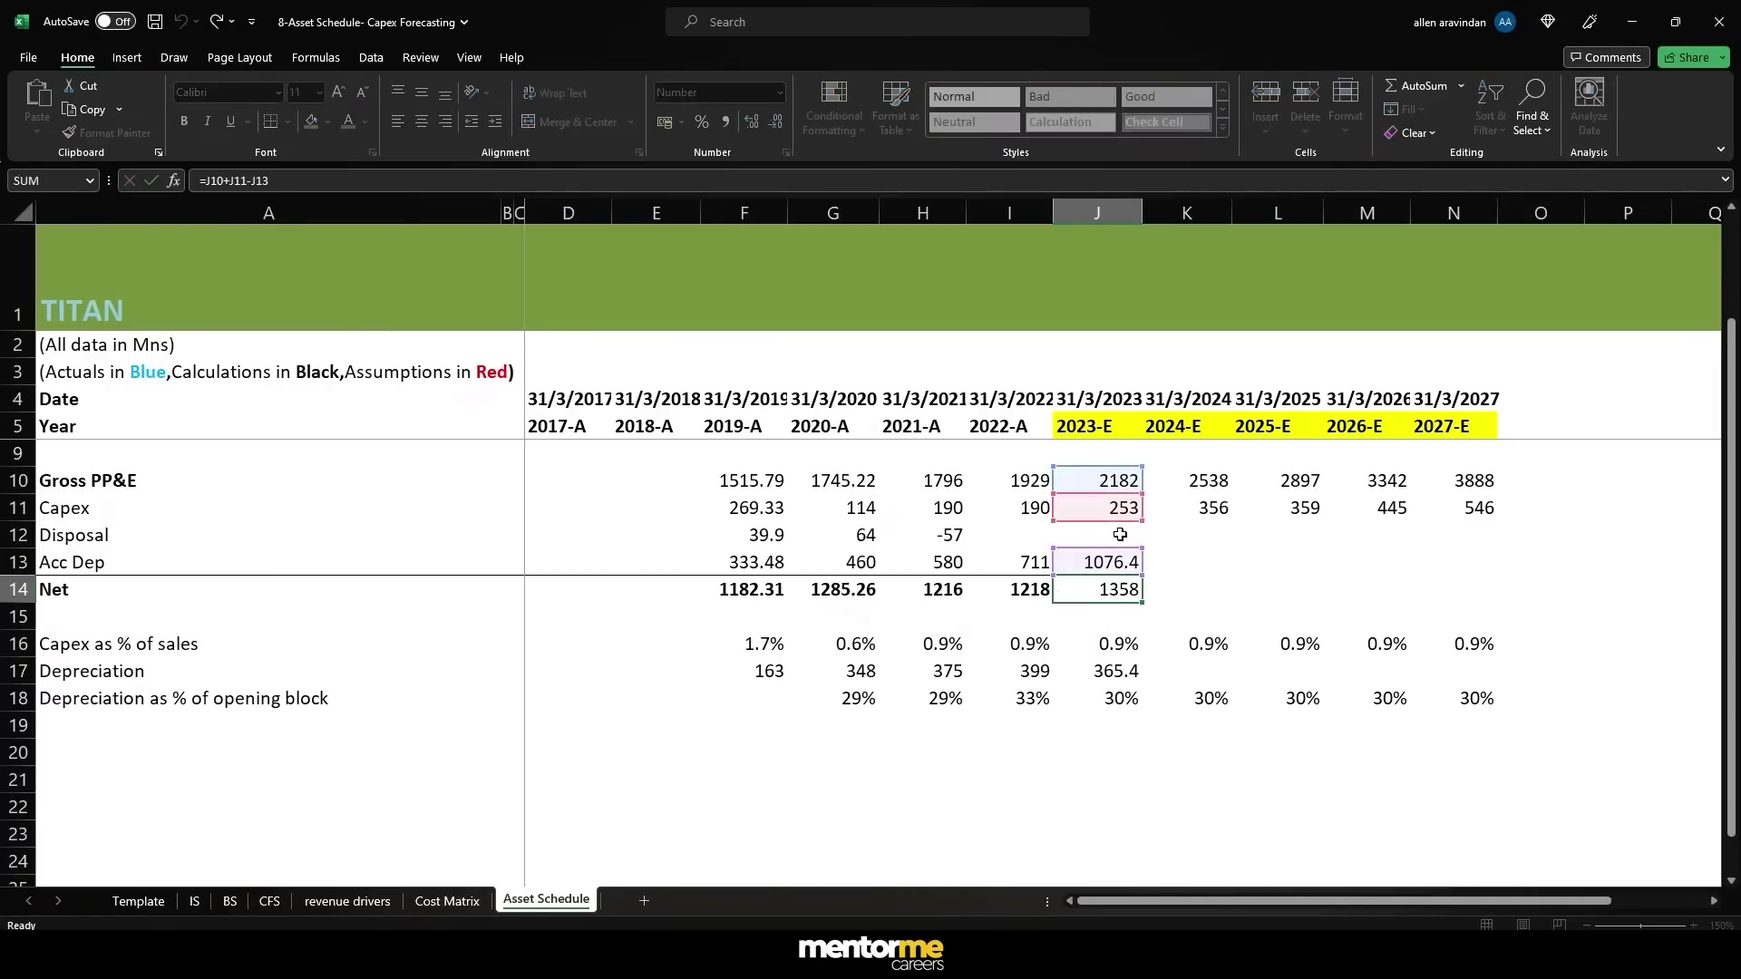
key("Escape")
key("Up")
key("Up")
key("Down")
key("Down")
key("Down")
key("Down")
key("Up")
key("Up")
key("Up")
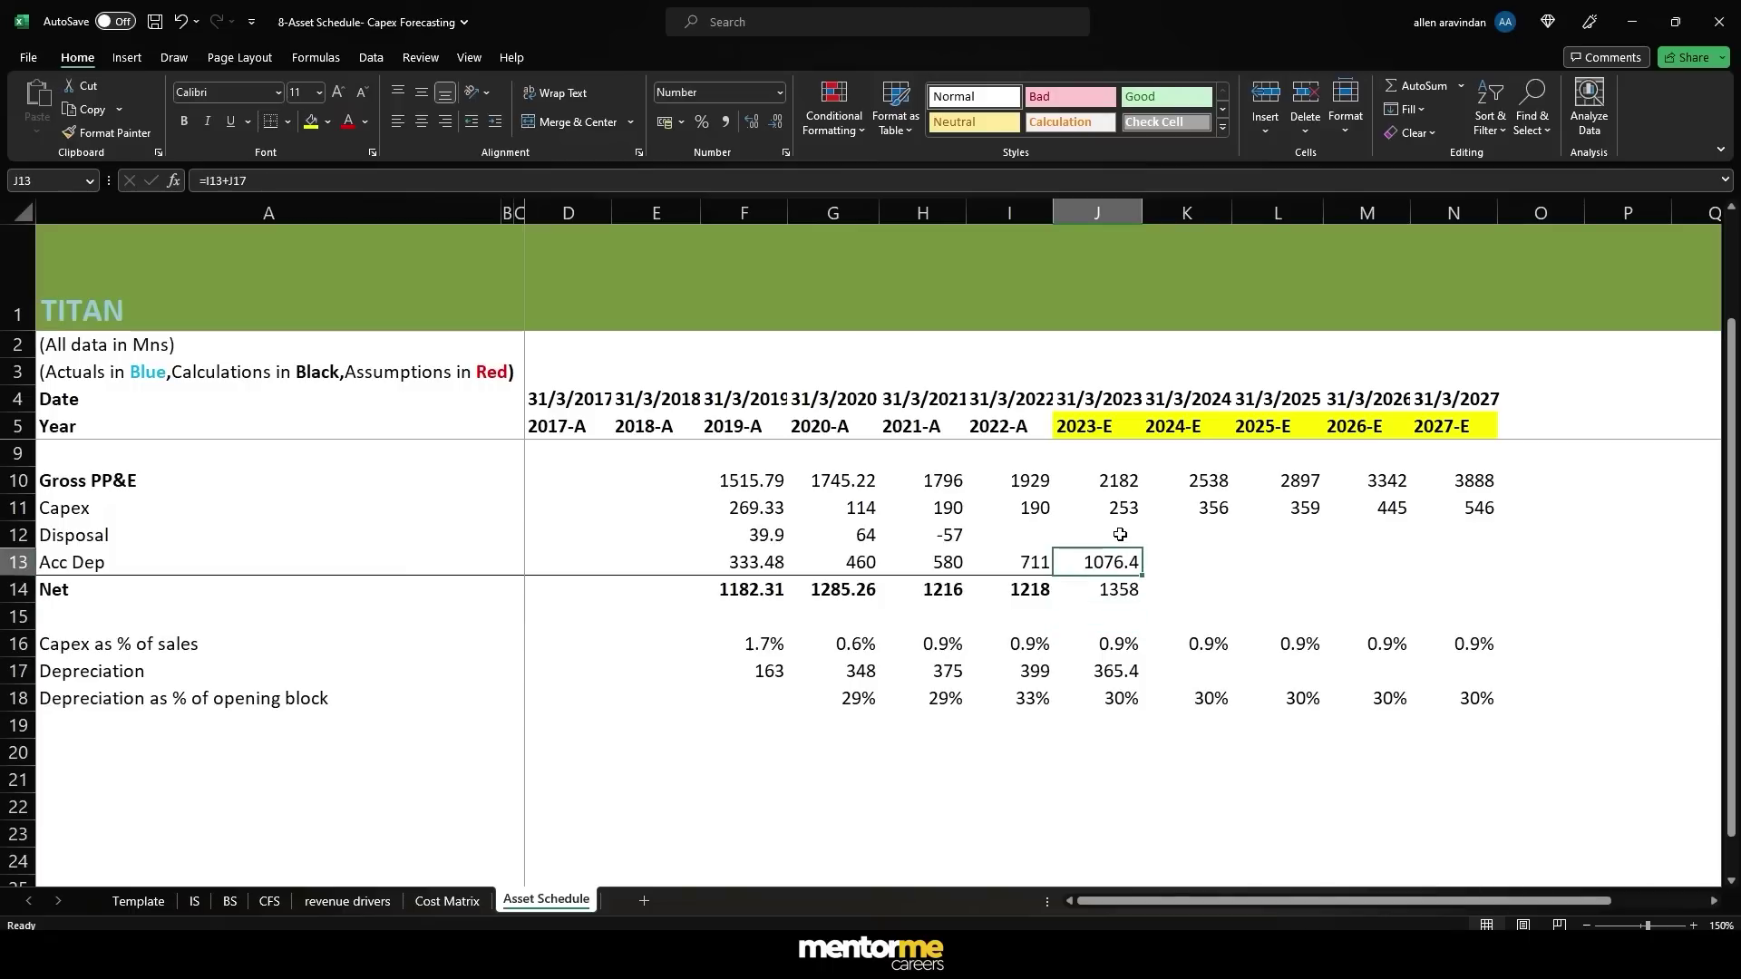
- Fill Acc Dep, Net and Depreciation through 2027-E, with Net ending at 1680
key("shift+Down")
key("ctrl+c")
key("shift+Right")
key("shift+Right")
key("shift+Right")
key("shift+Right")
key("ctrl+v")
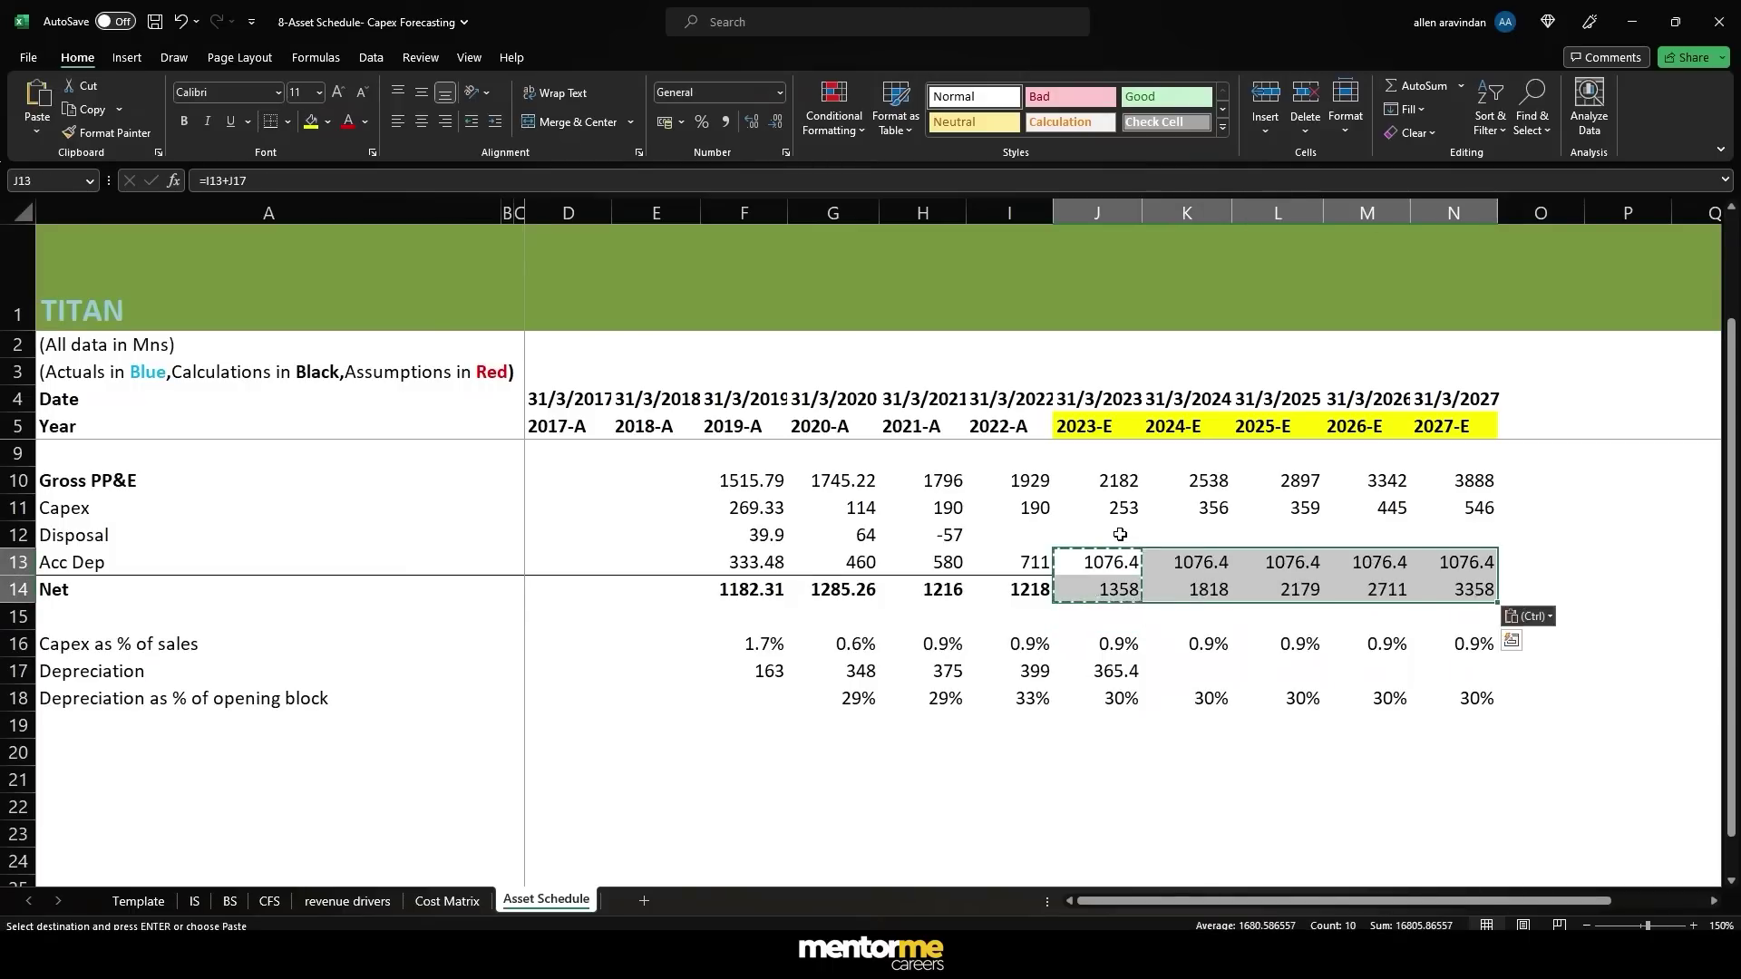
key("Down")
key("Down")
key("Down")
key("Down")
key("ctrl+c")
key("shift+Right")
key("shift+Right")
key("shift+Right")
key("shift+Right")
key("ctrl+v")
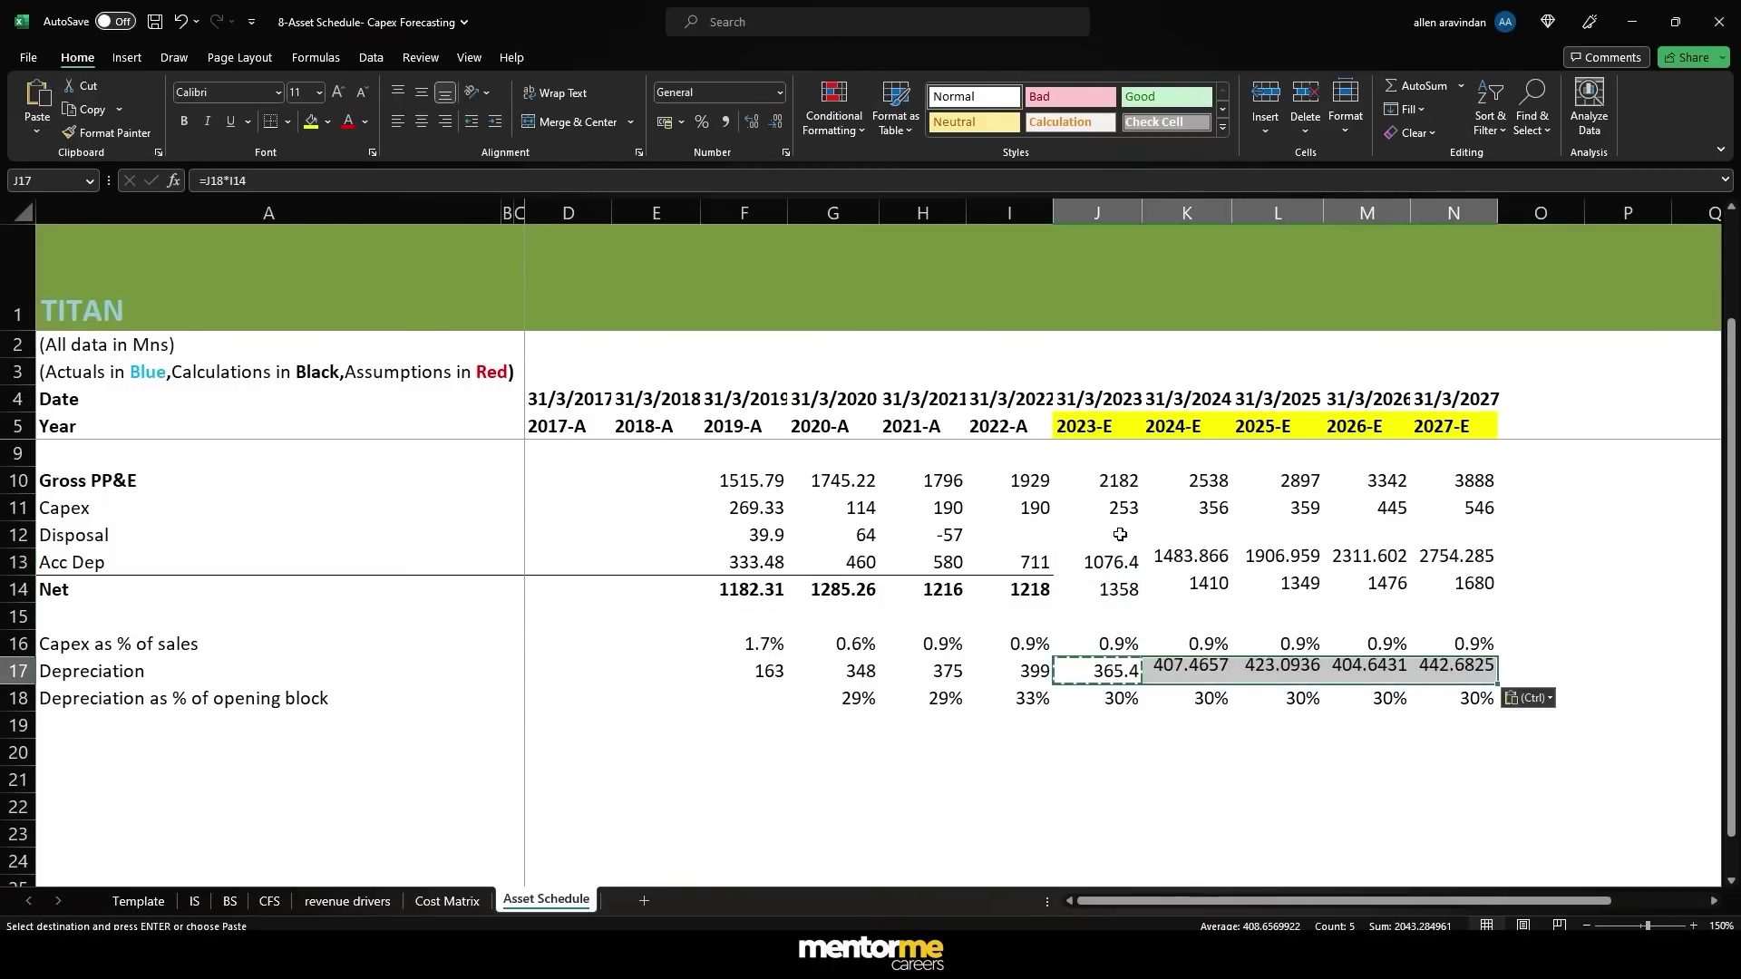
key("shift+Left")
key("shift+Left")
key("shift+Left")
key("shift+Left")
key("Escape")
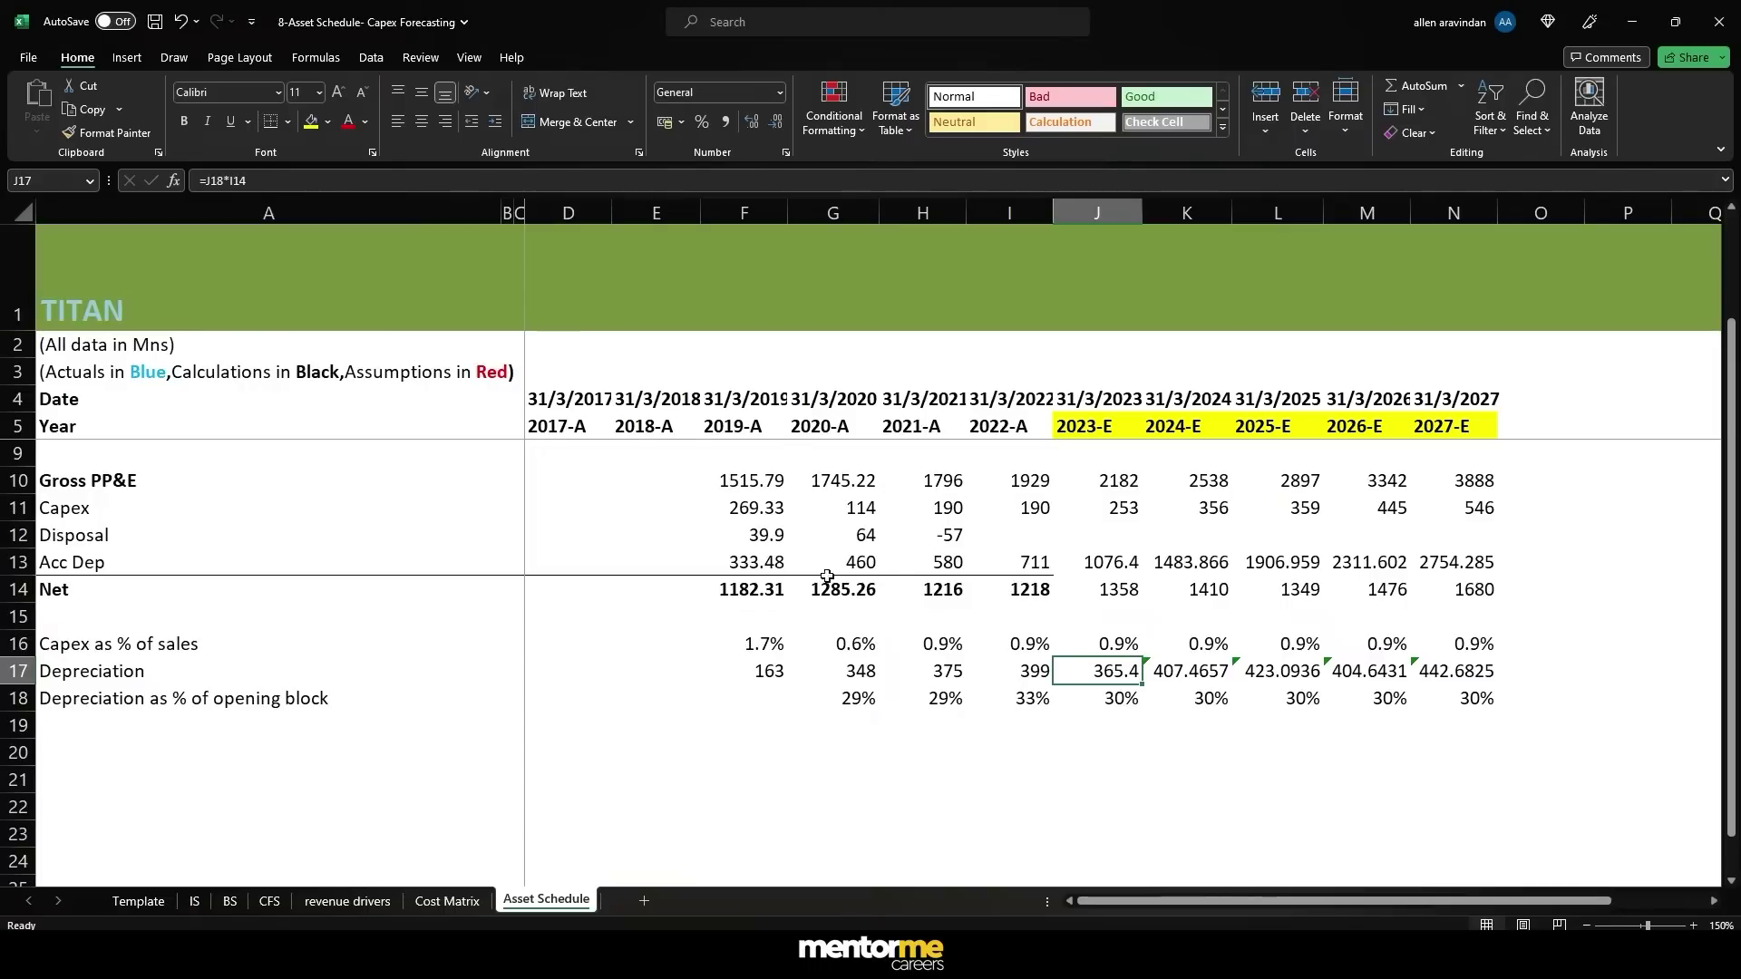
- Round the 2023-E–2027-E depreciation figures to whole numbers
left_click_drag(566, 563, 1463, 563)
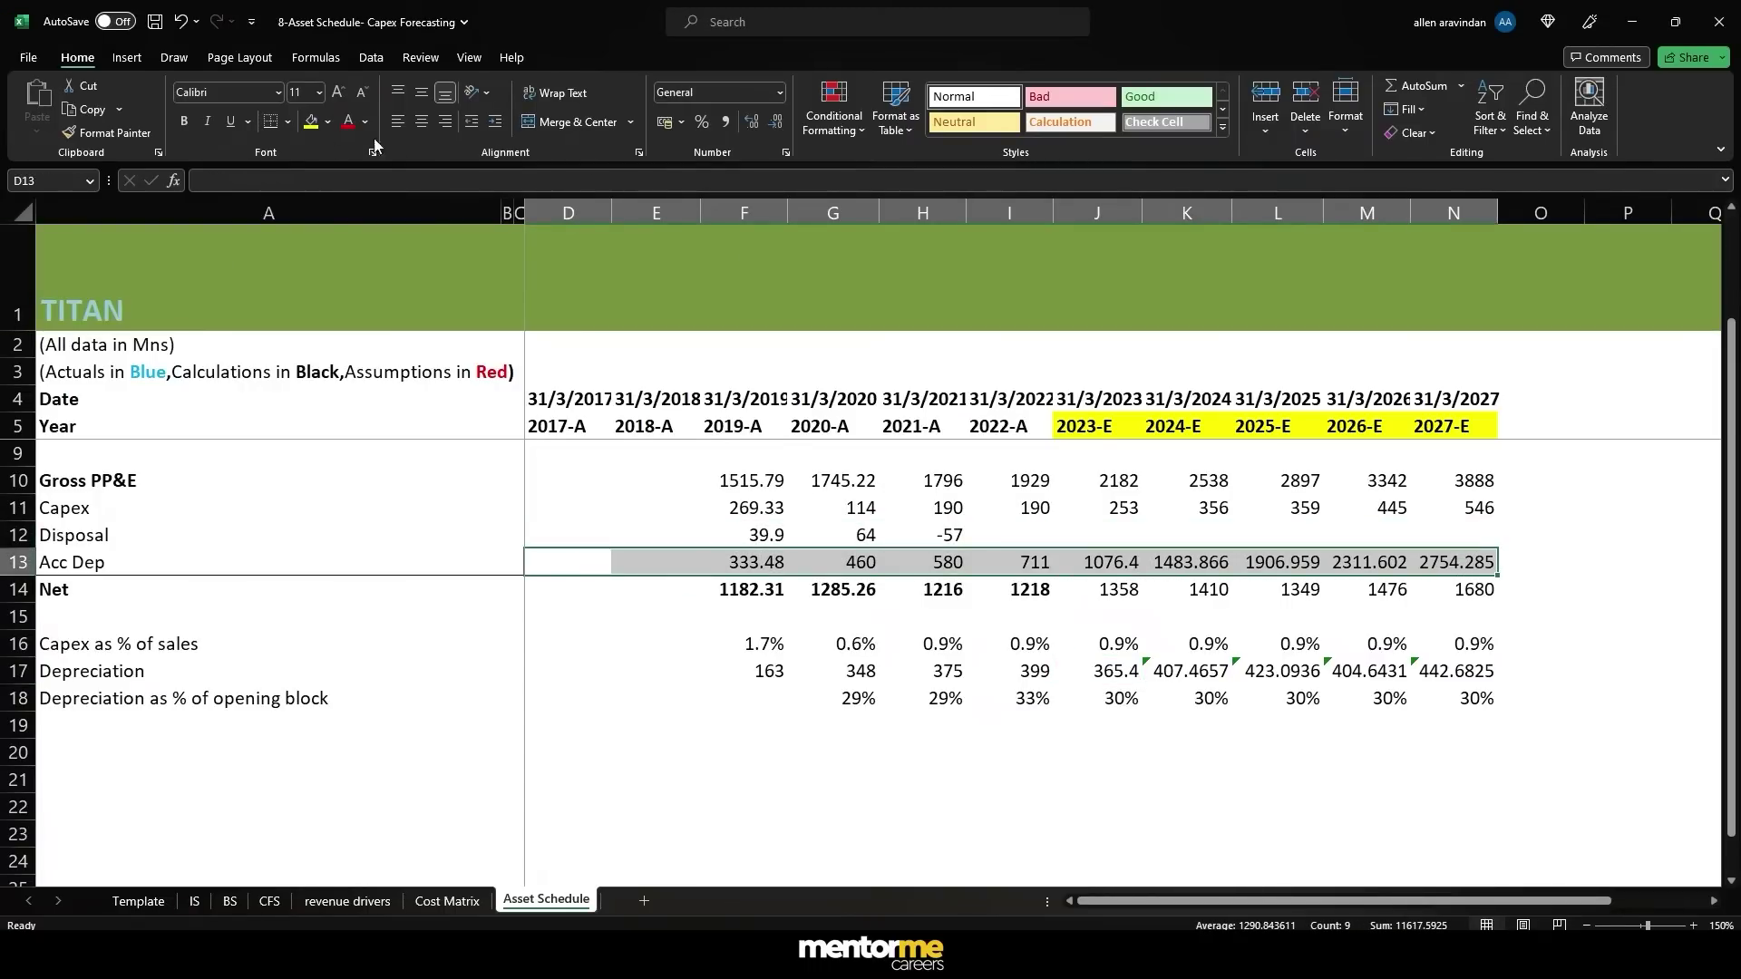
left_click(925, 674)
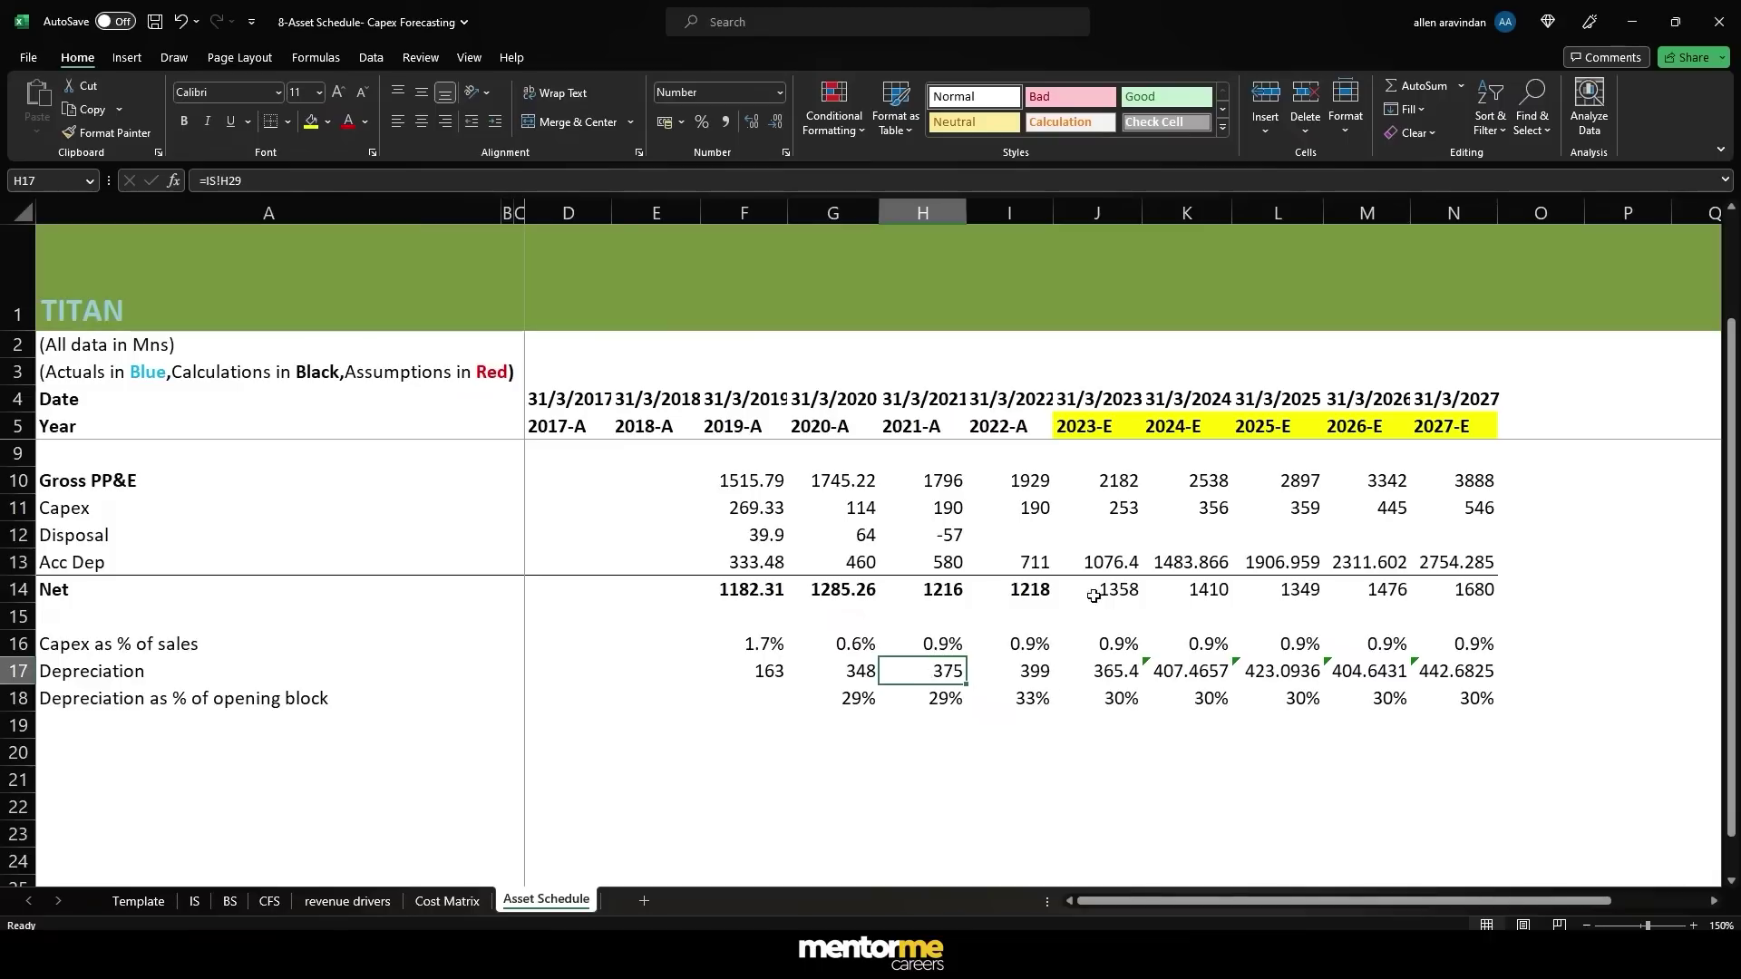
left_click_drag(1114, 669, 1450, 672)
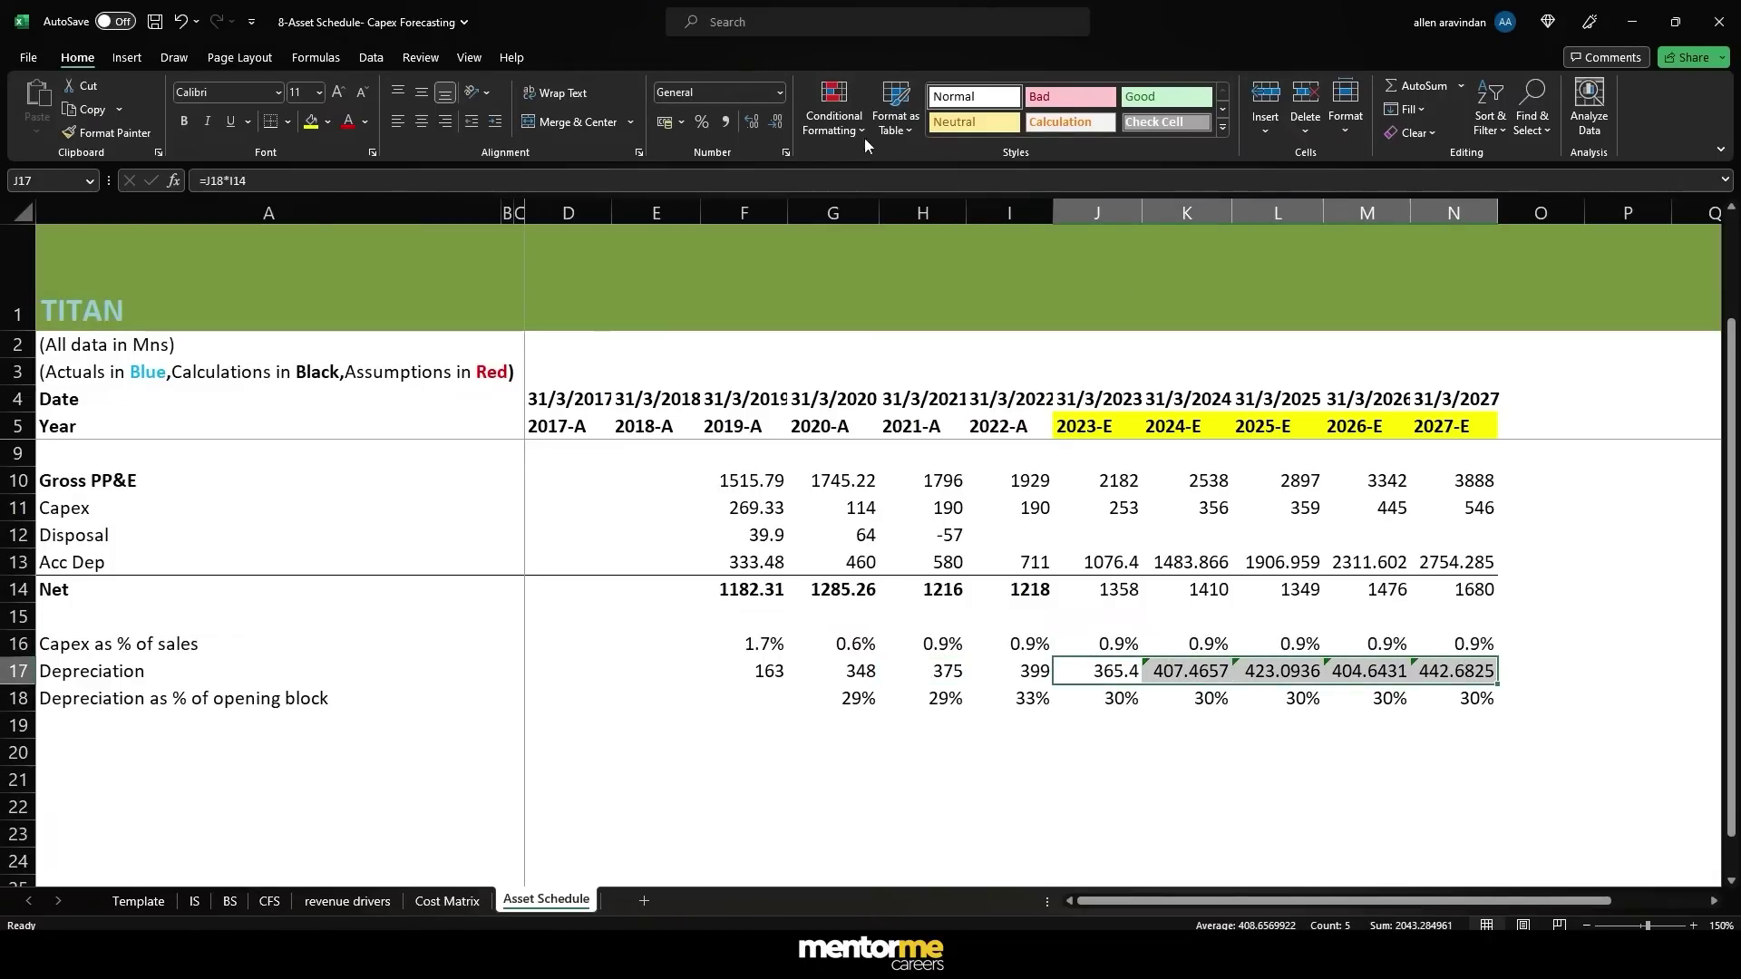
left_click(776, 124)
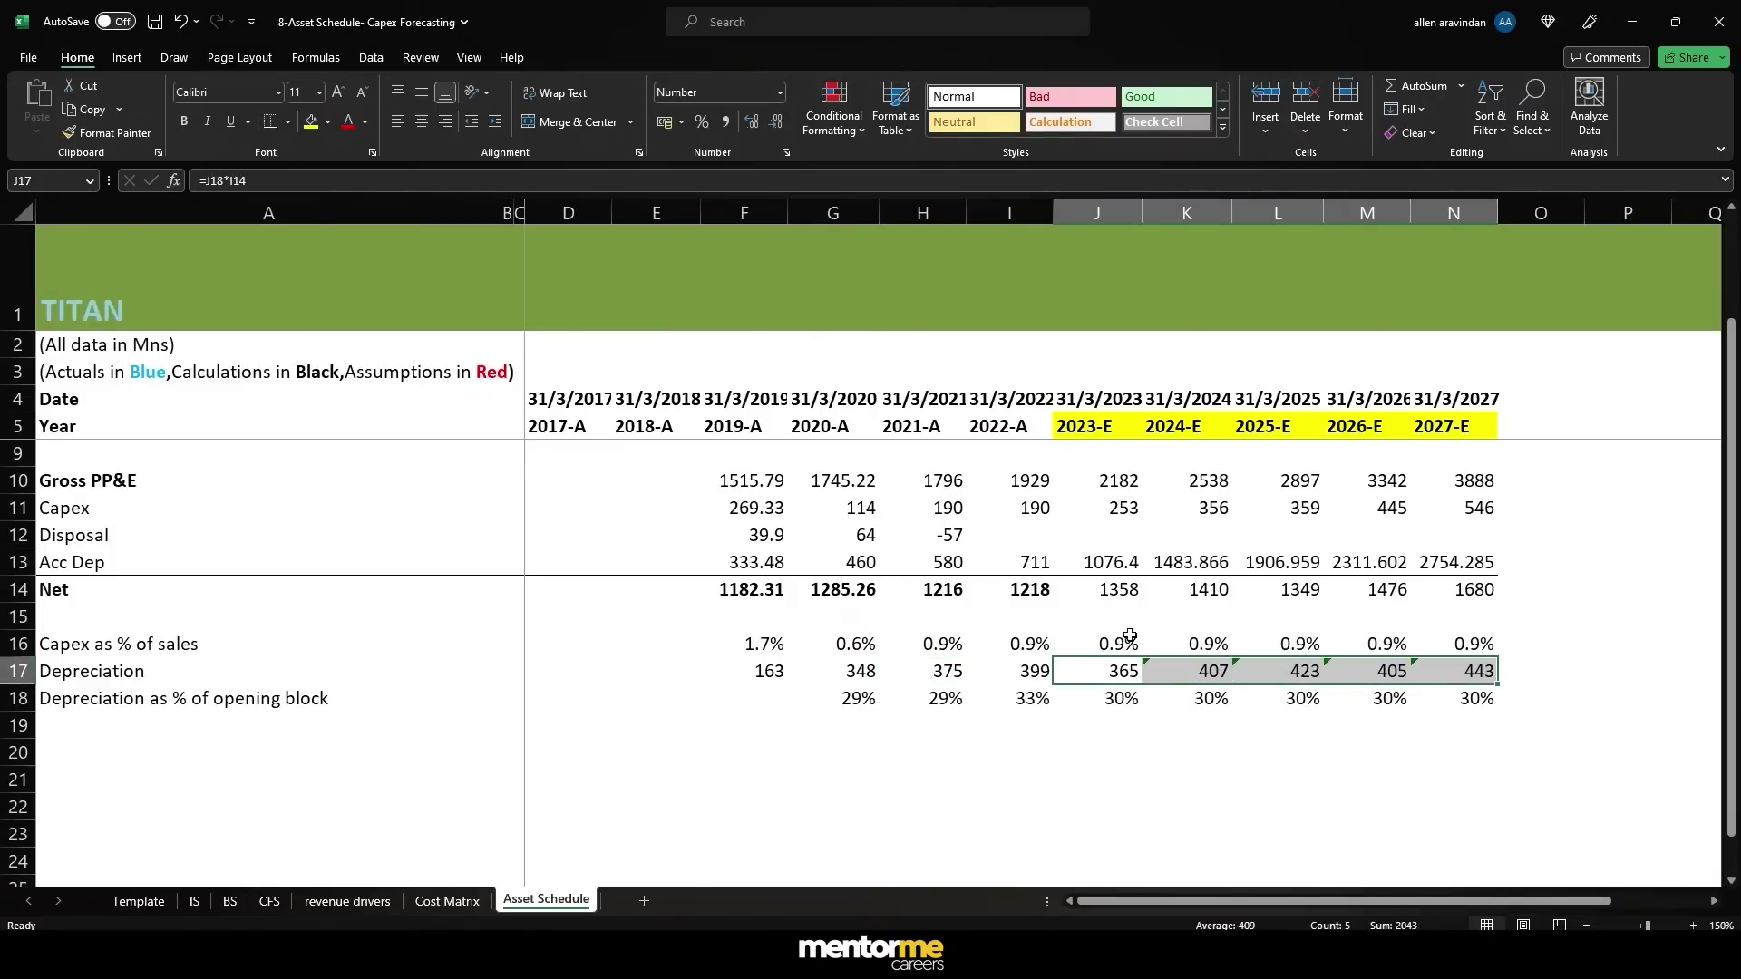
- Colour forecast capex ratios (1%), 30% depreciation rates and Net values red
left_click_drag(1124, 642, 1441, 640)
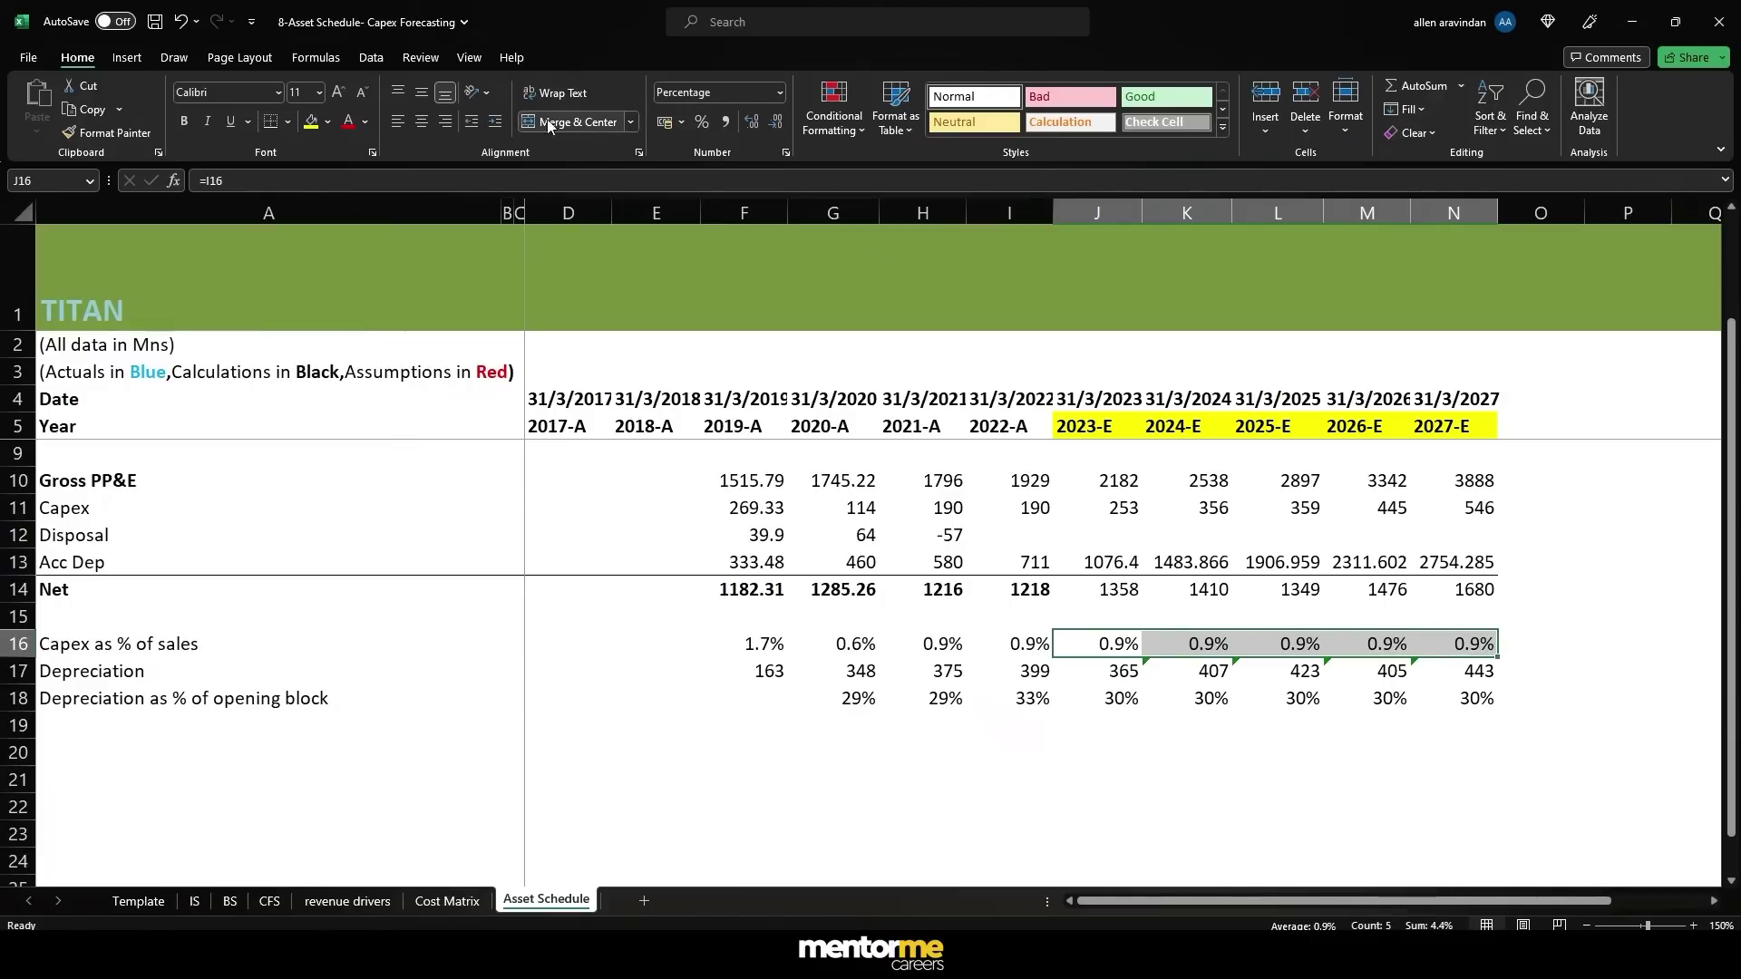
left_click(701, 125)
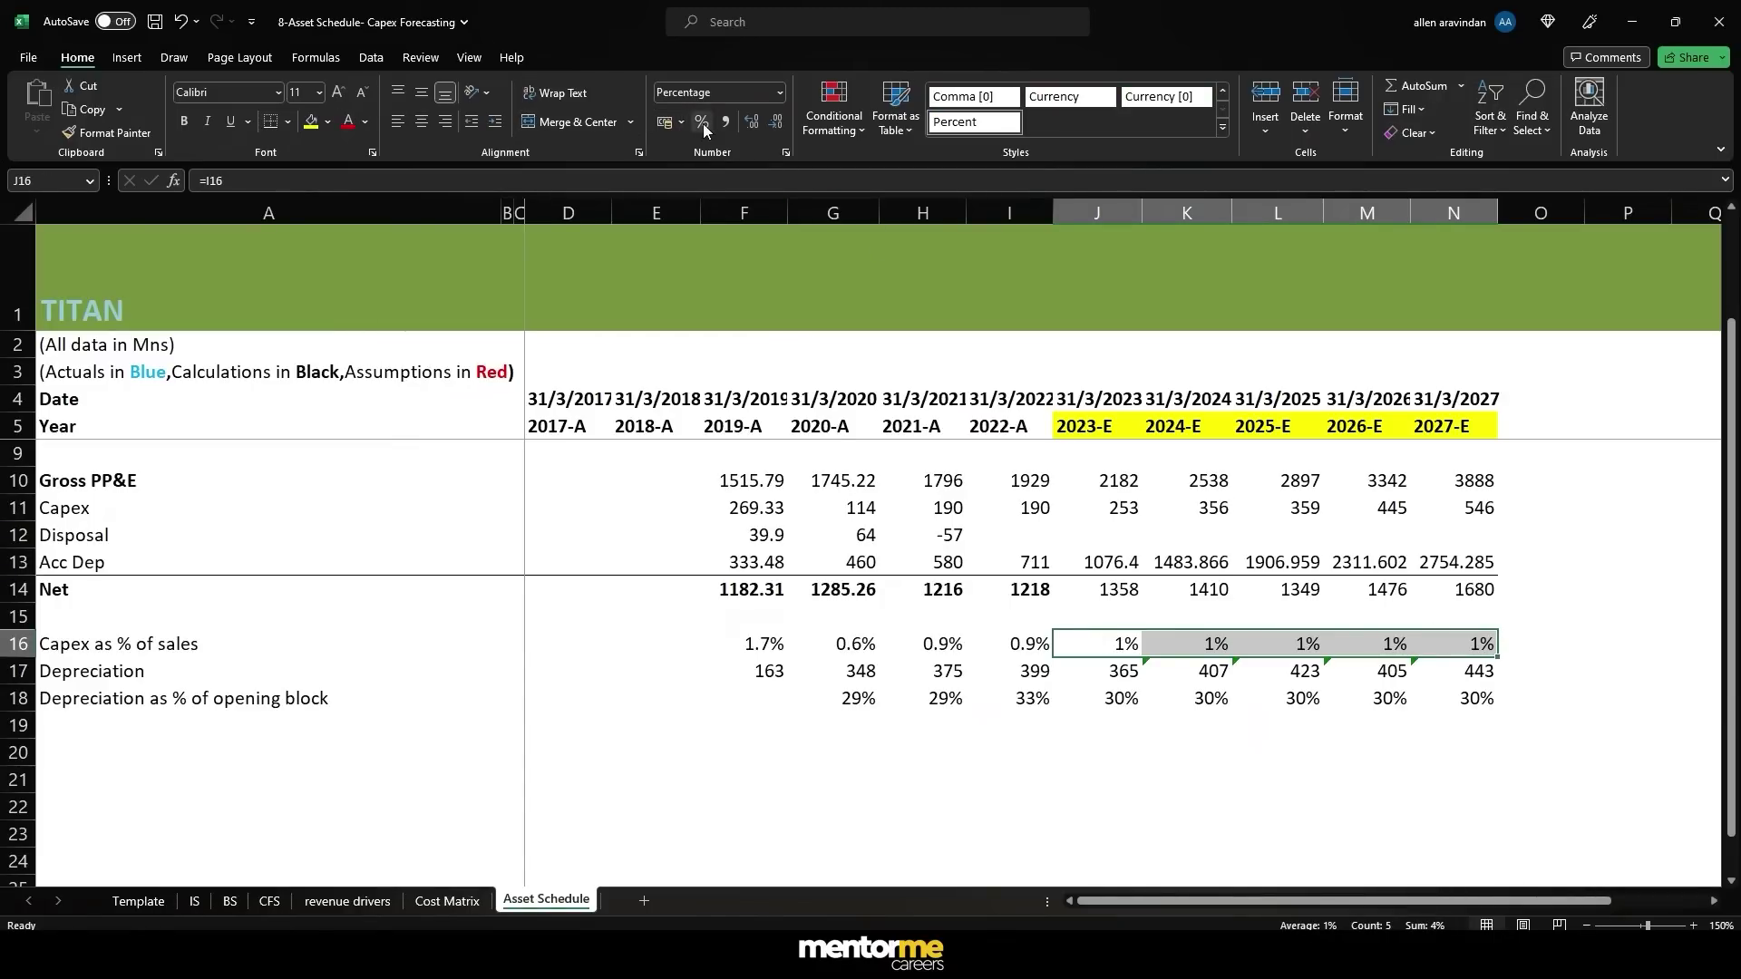
left_click(349, 124)
left_click_drag(1114, 713, 1474, 706)
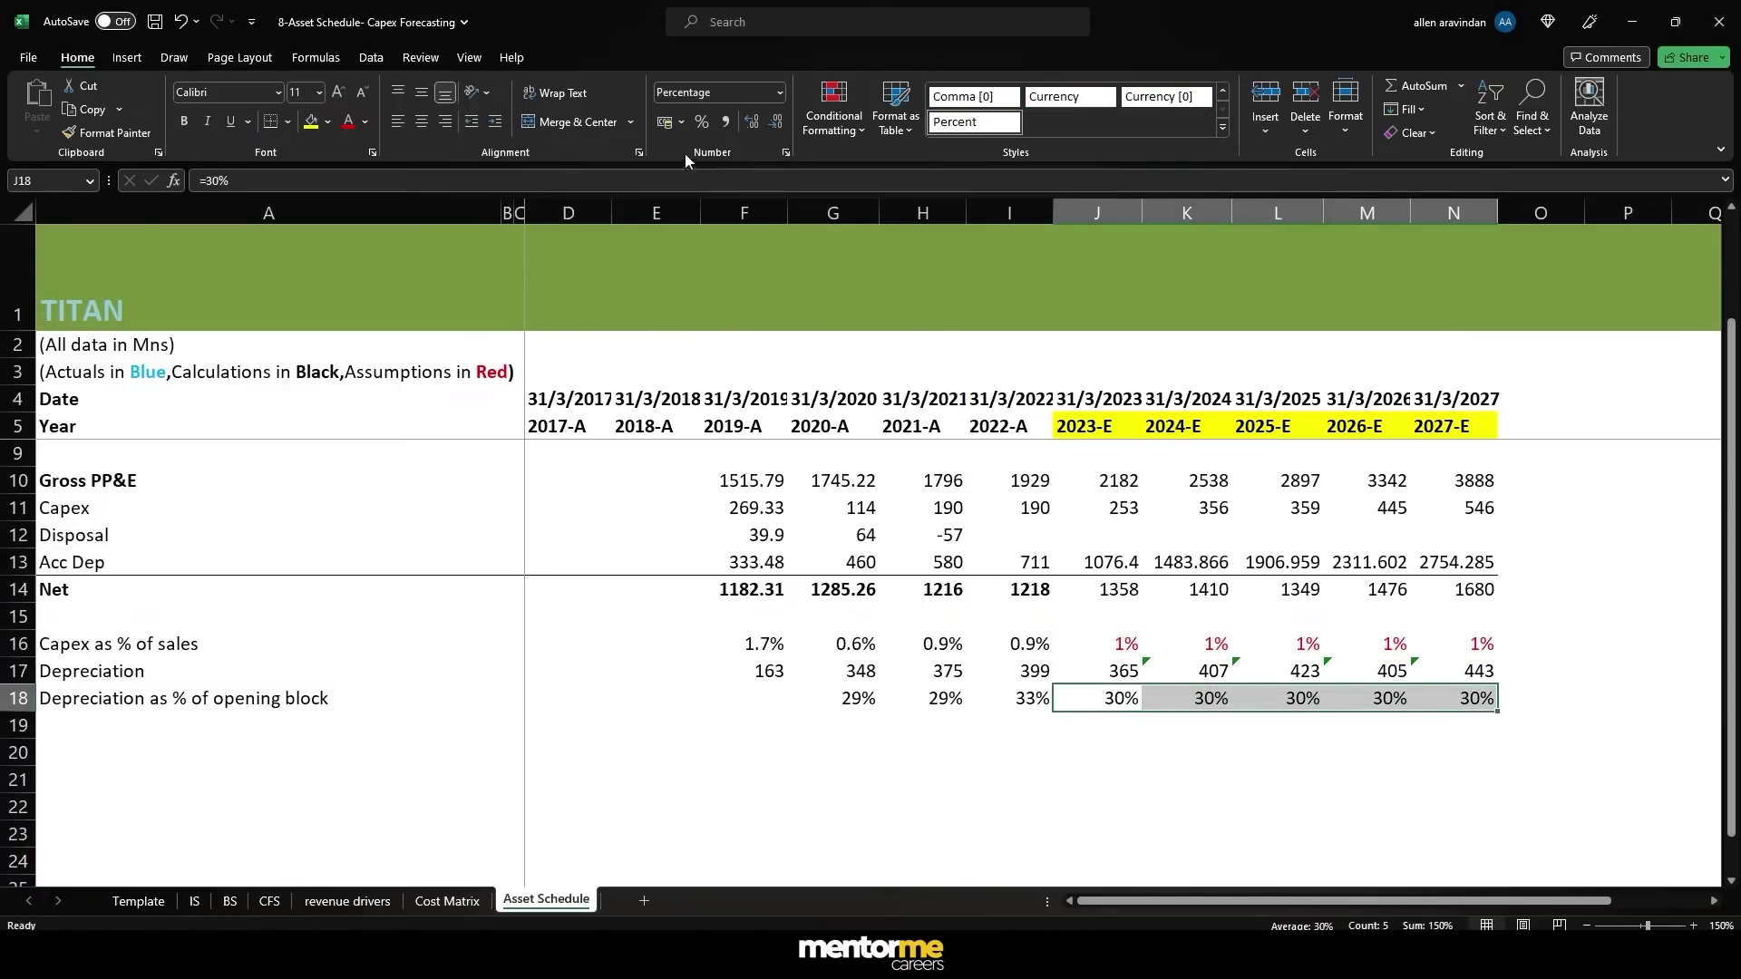
left_click(346, 125)
left_click(1197, 637)
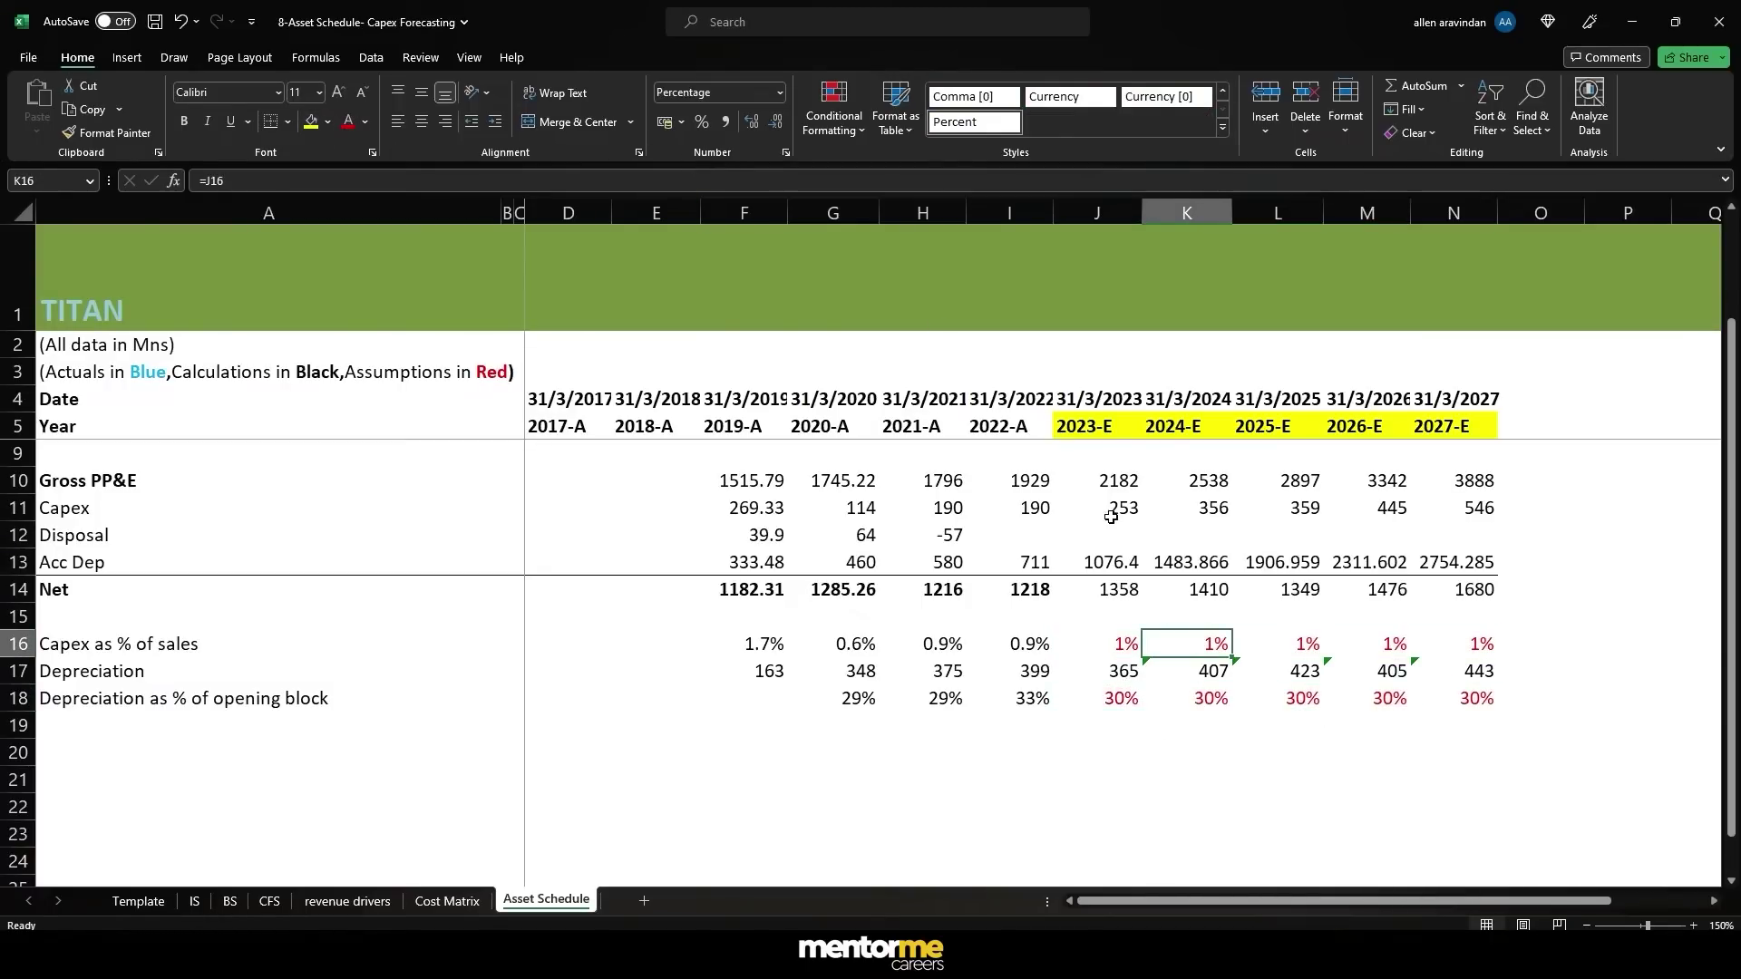
left_click_drag(1124, 594, 1478, 592)
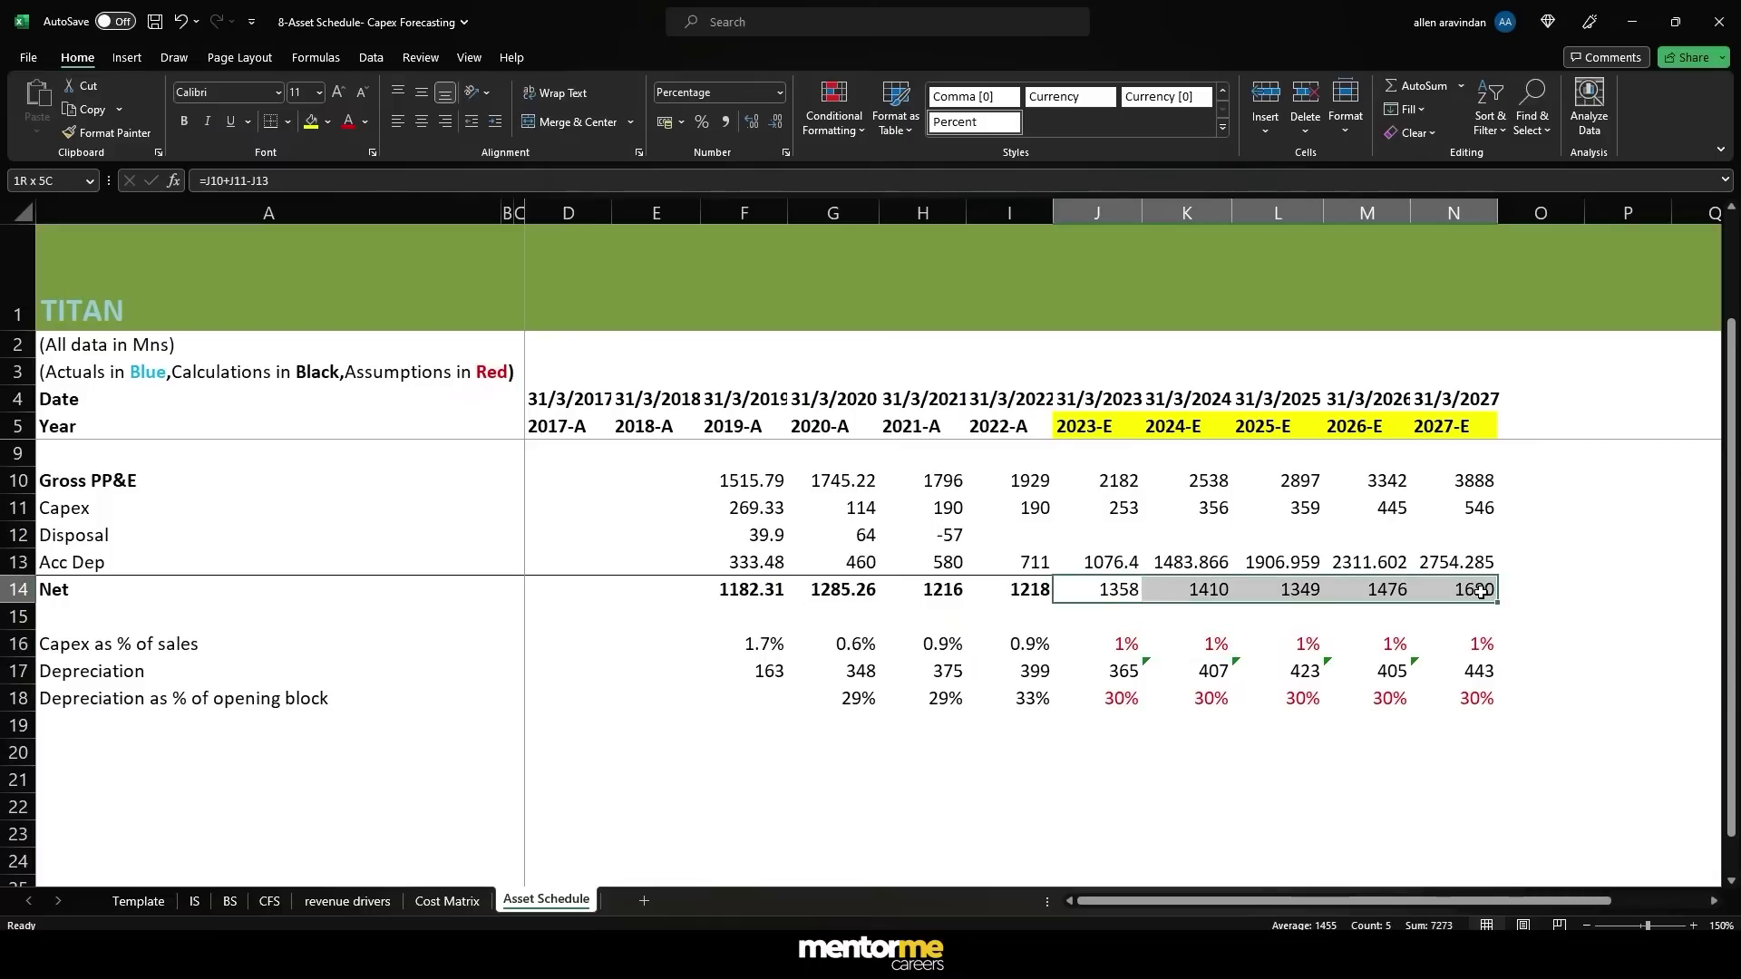
left_click(345, 124)
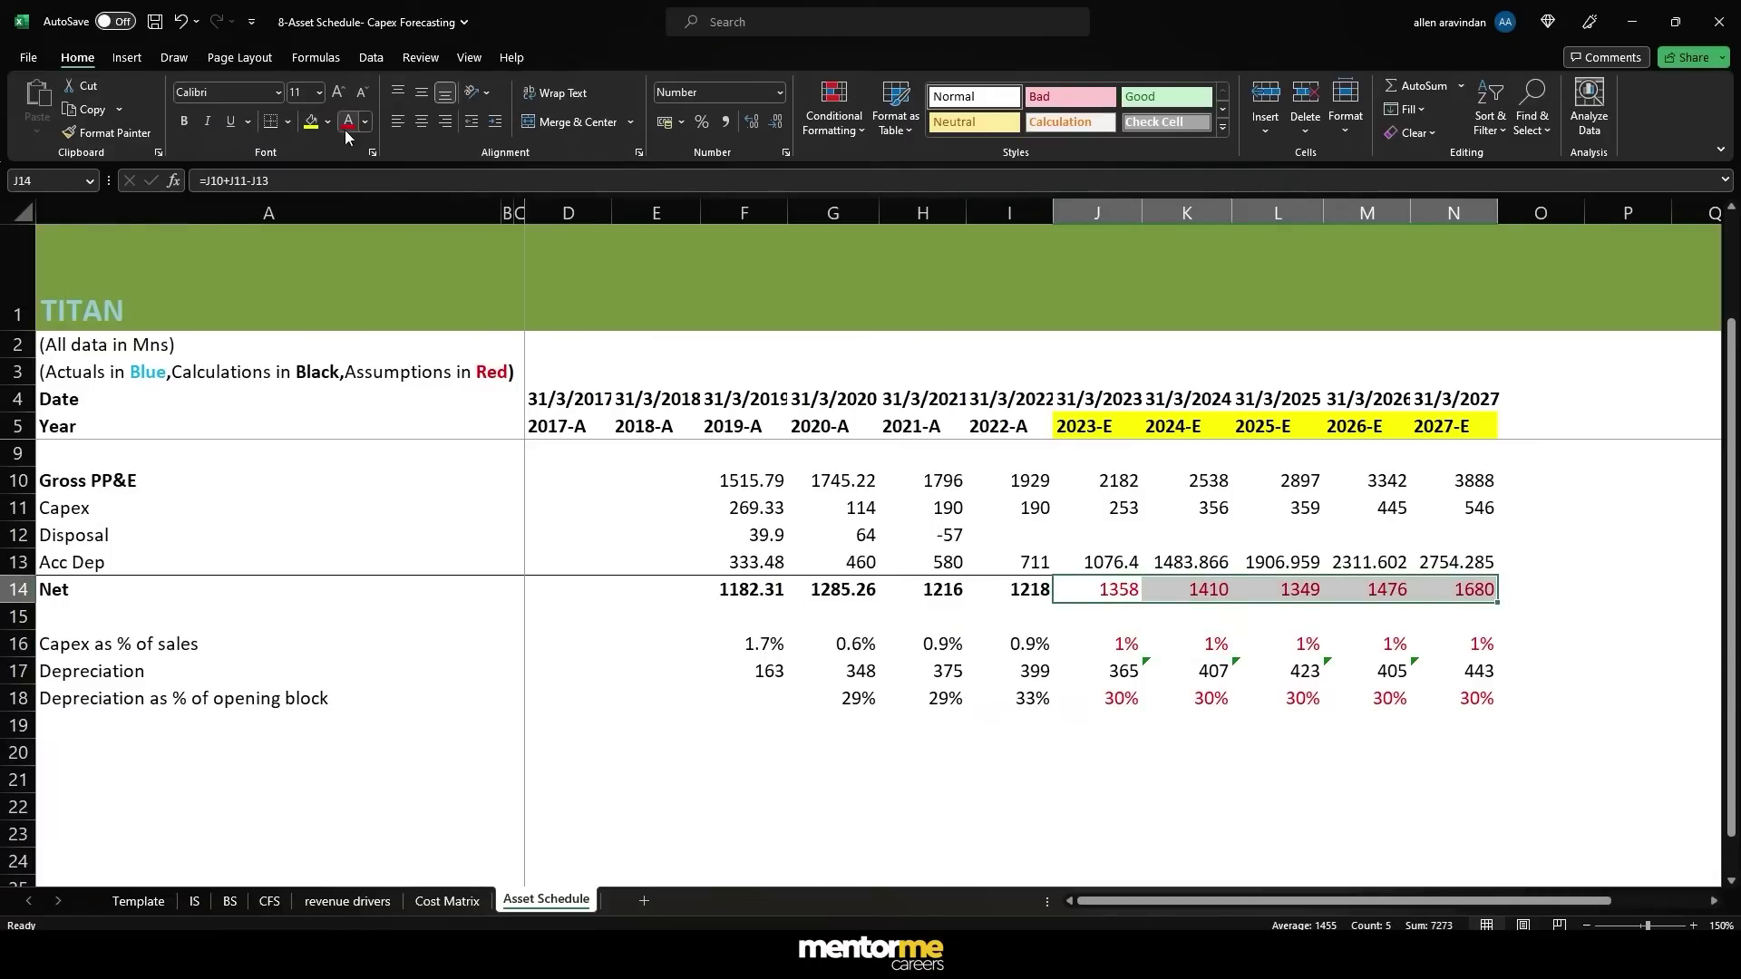
left_click(575, 432)
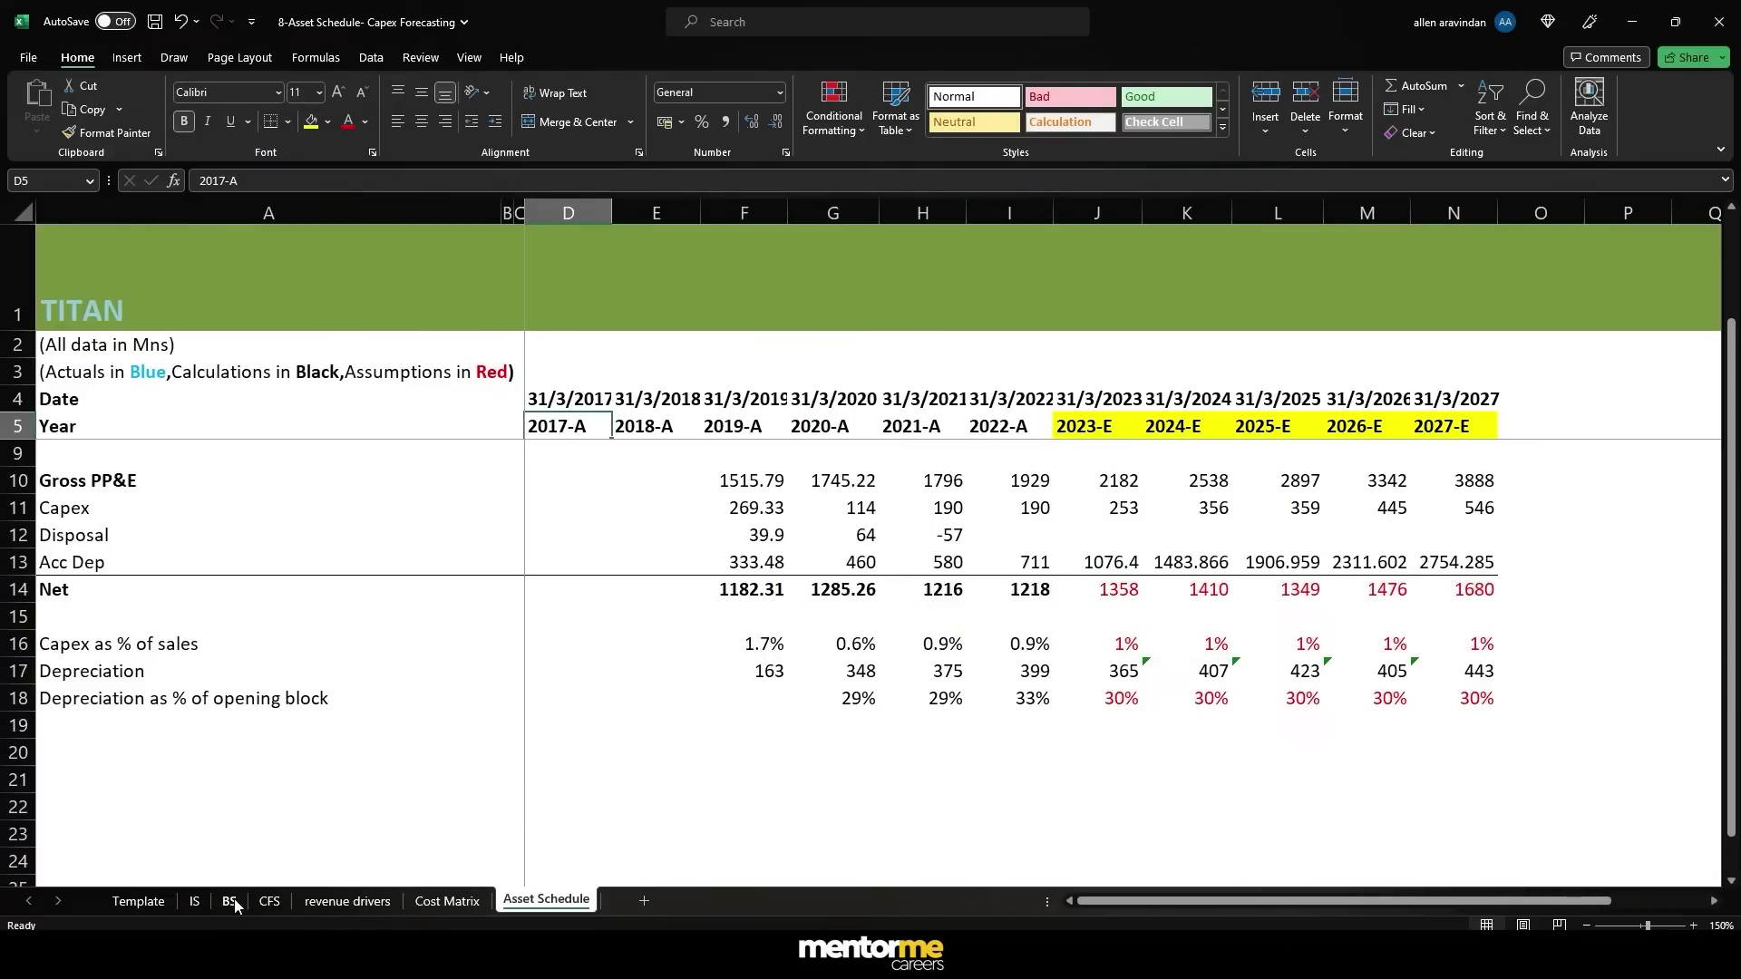
- Enter the label 'Gold on Loan' in cell A21
scroll(377, 593, "down", 1)
scroll(372, 594, "up", 1)
scroll(100, 662, "down", 2)
left_click(162, 609)
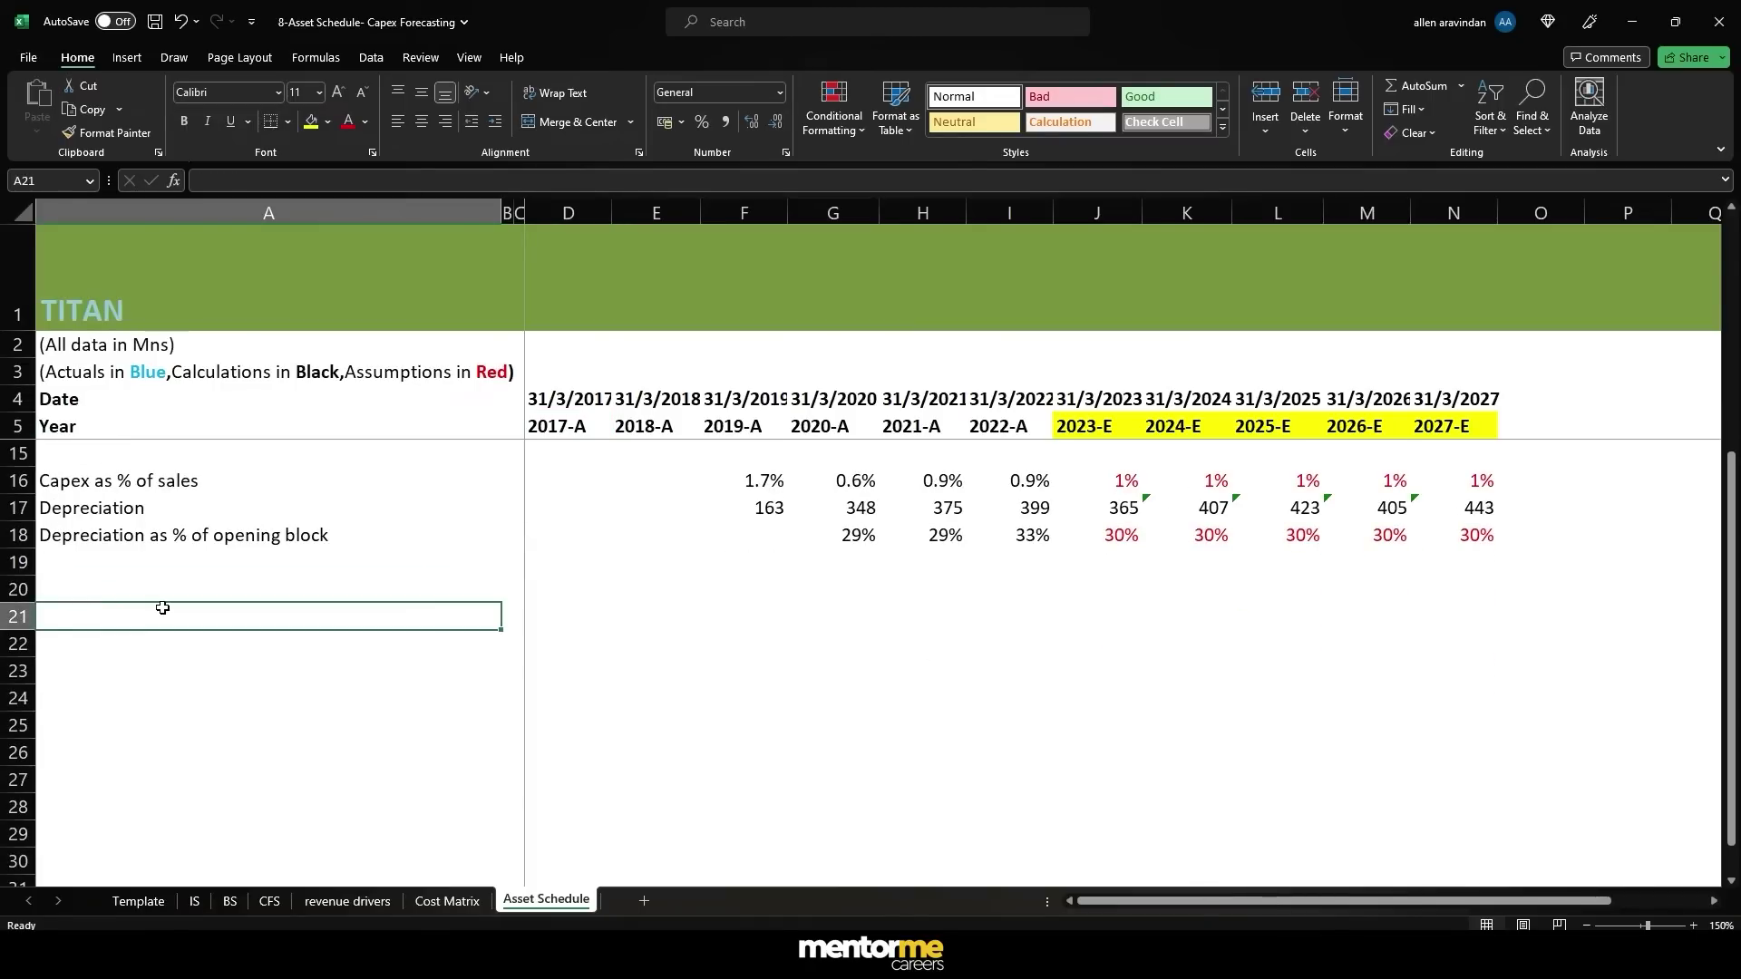
type("G")
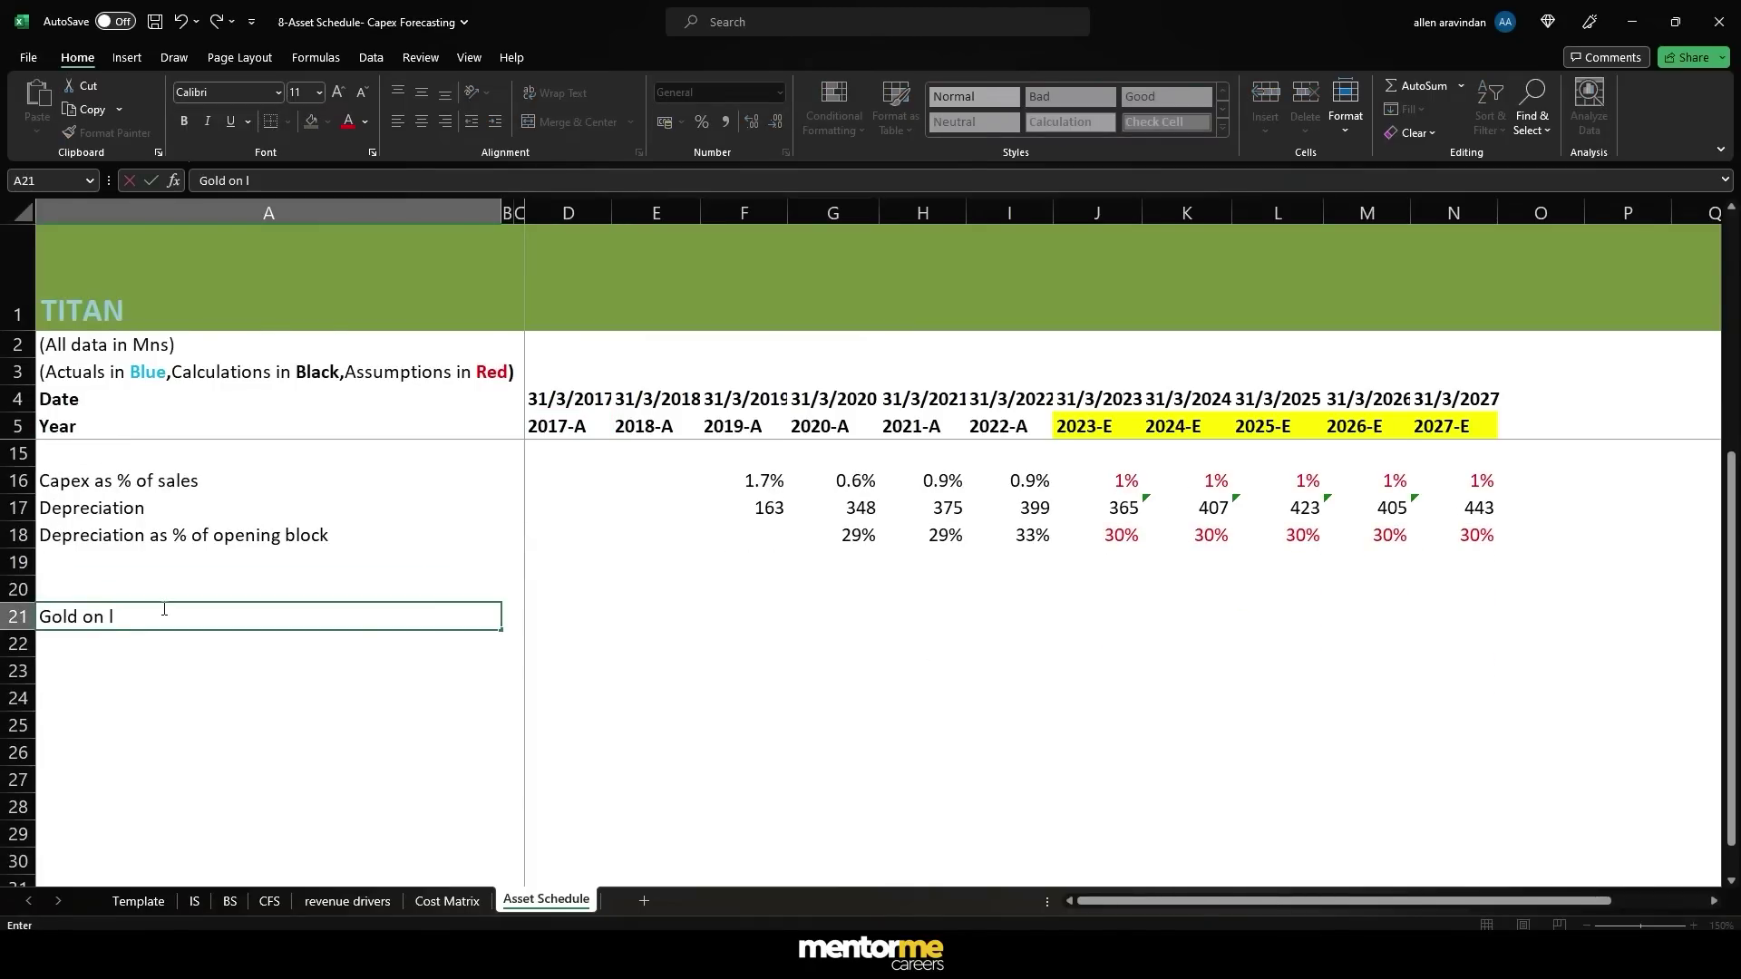
type("old on Loan")
key("Return")
- Link D21 to the BS sheet's 2017-A Gold on loan value with =BS!D61
key("Up")
key("Right")
key("Right")
key("Right")
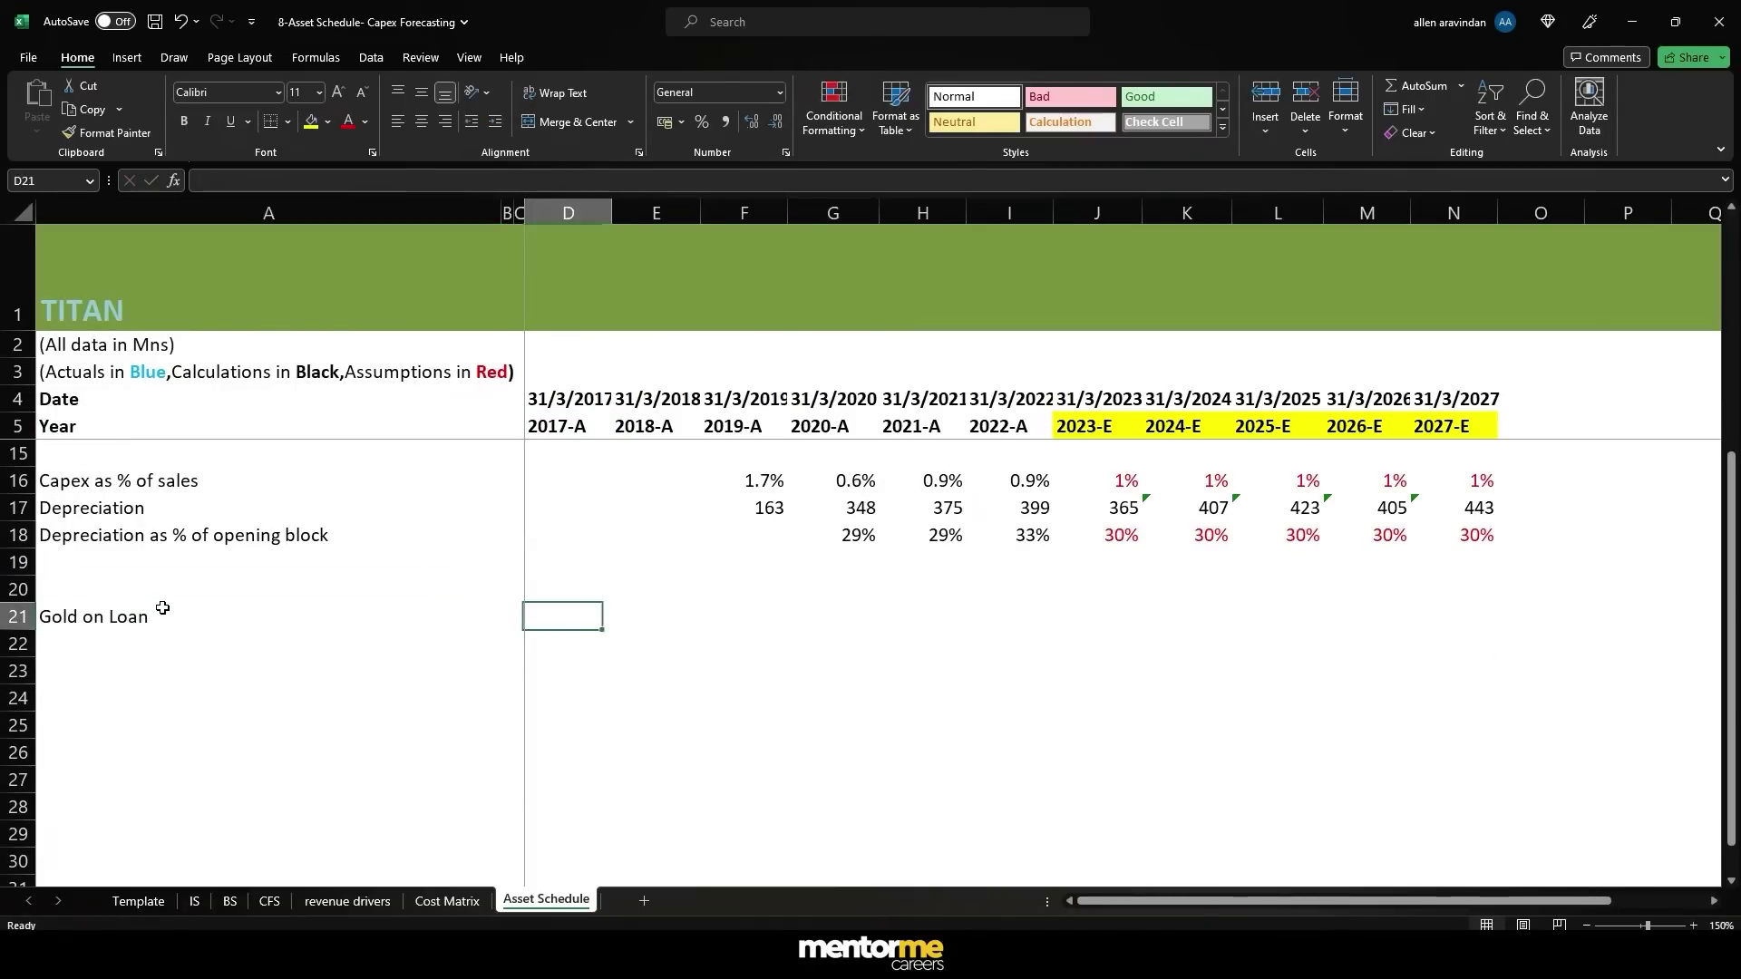
type("=")
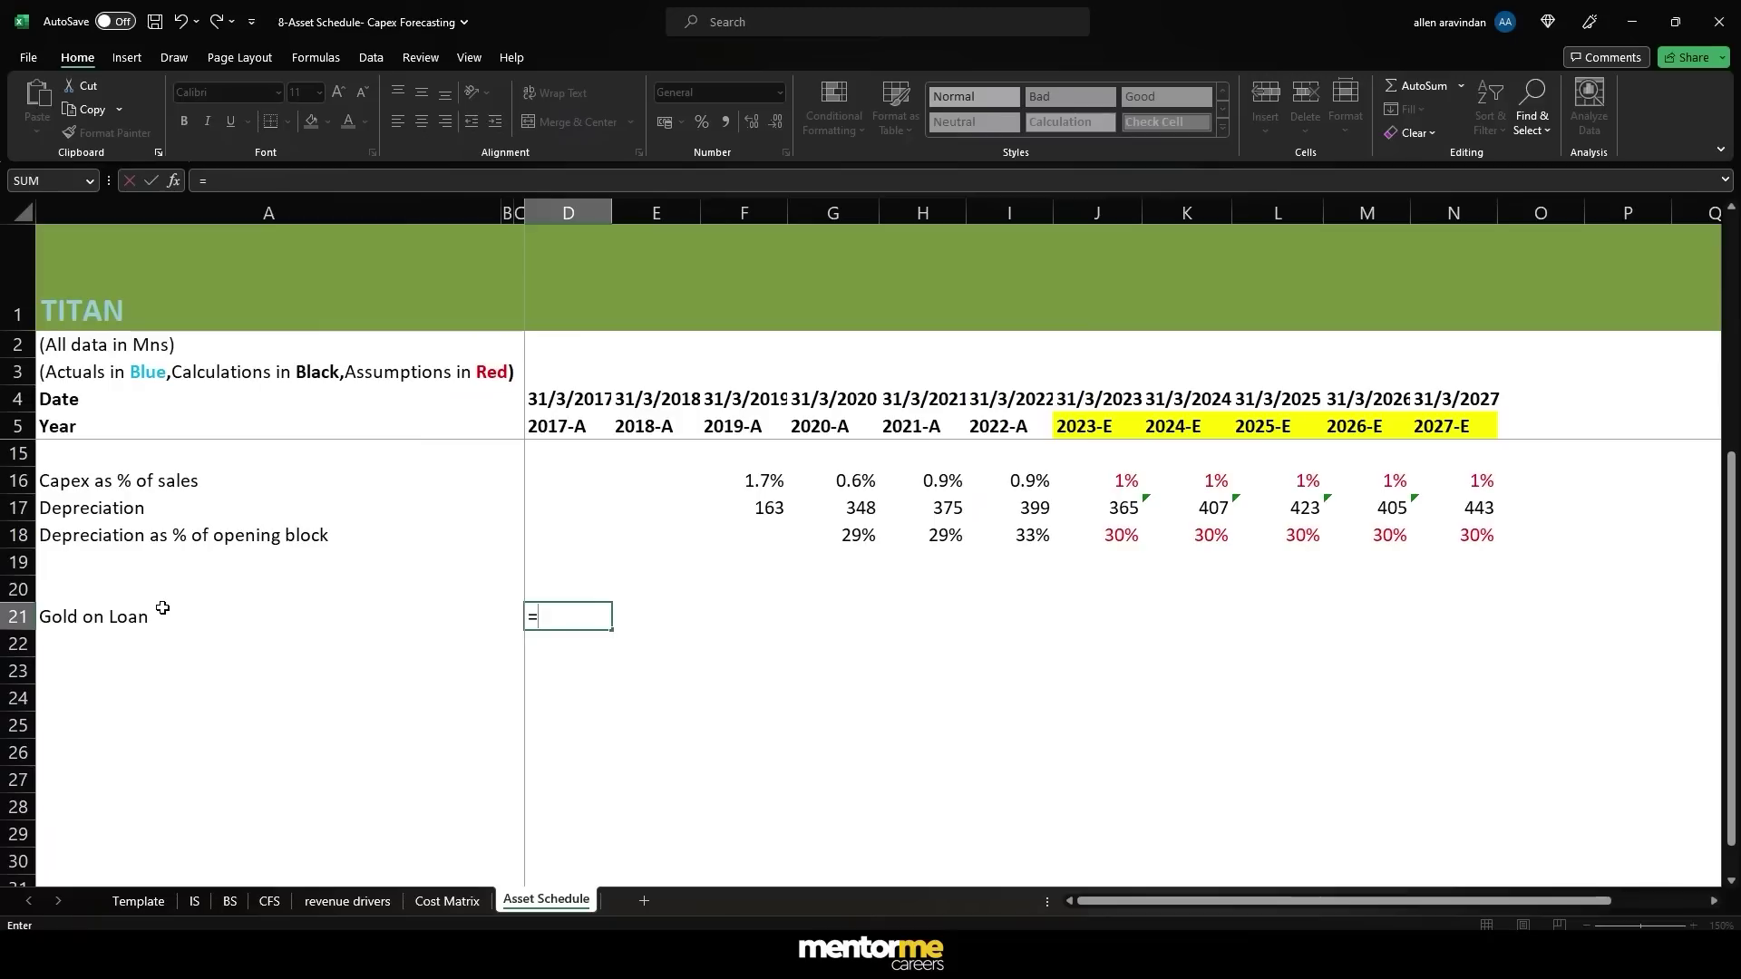
left_click(229, 900)
scroll(530, 726, "down", 11)
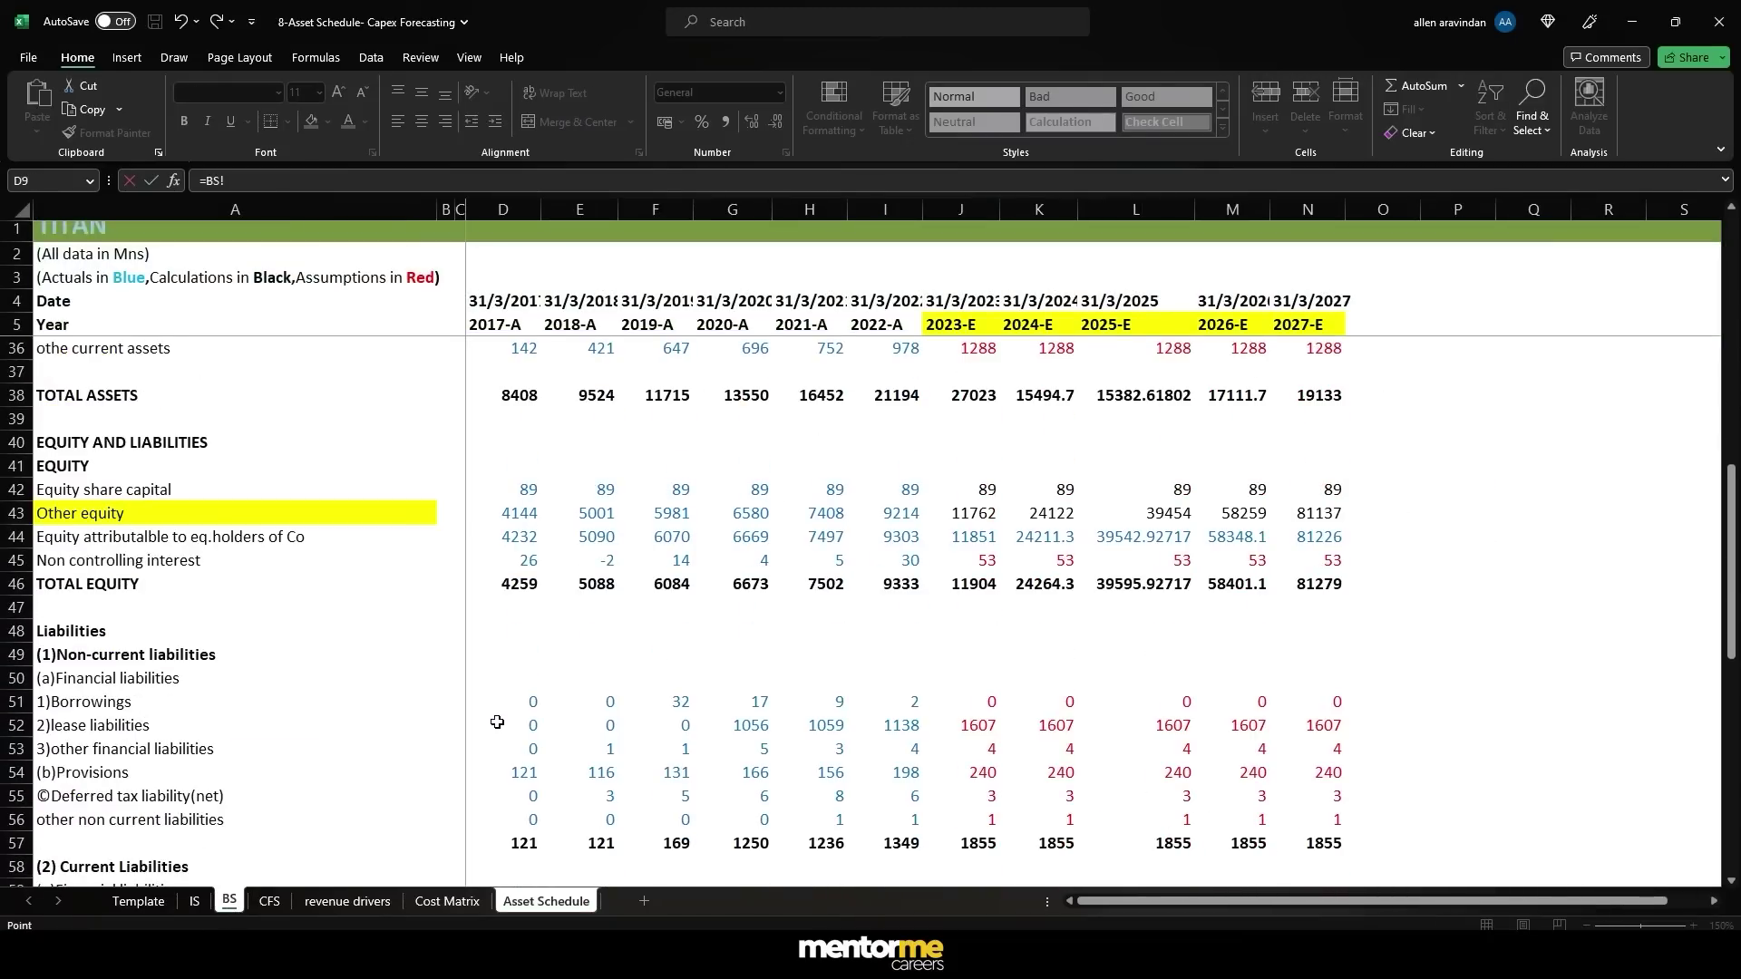
left_click(520, 583)
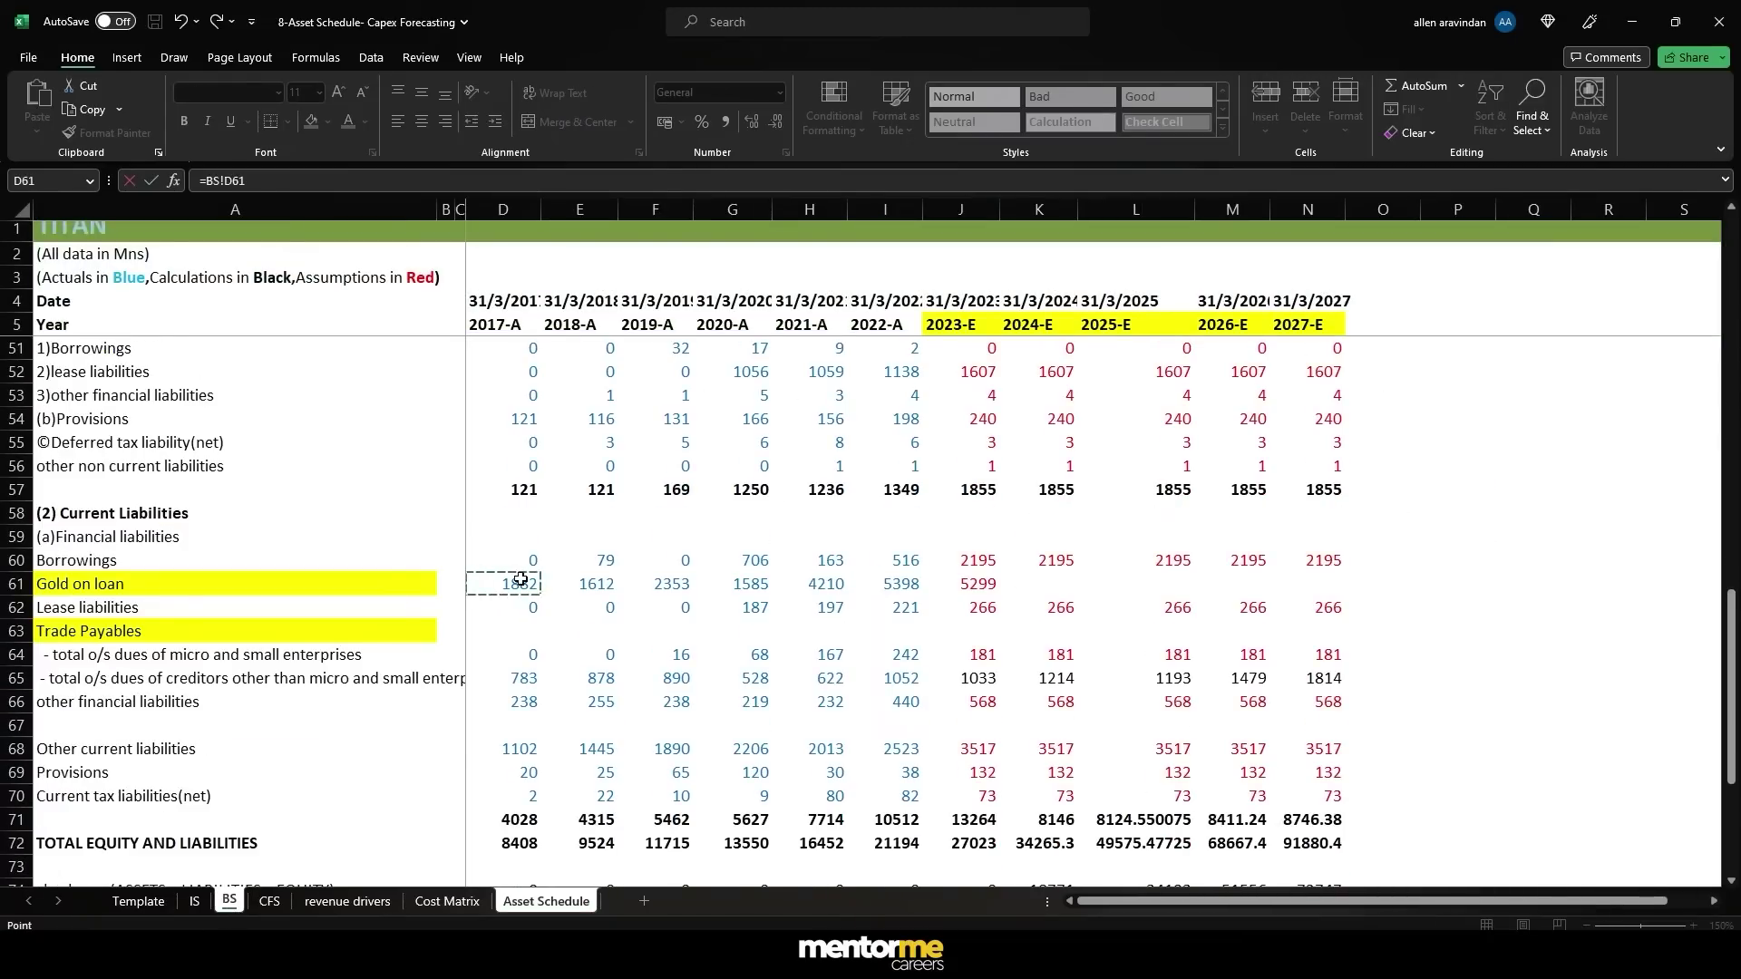
key("Return")
- Copy the Gold on Loan link across E21:I21, then into J21 for 2023-E
key("Up")
key("ctrl+c")
key("shift+Right")
key("shift+Right")
key("shift+Right")
key("shift+Right")
key("shift+Right")
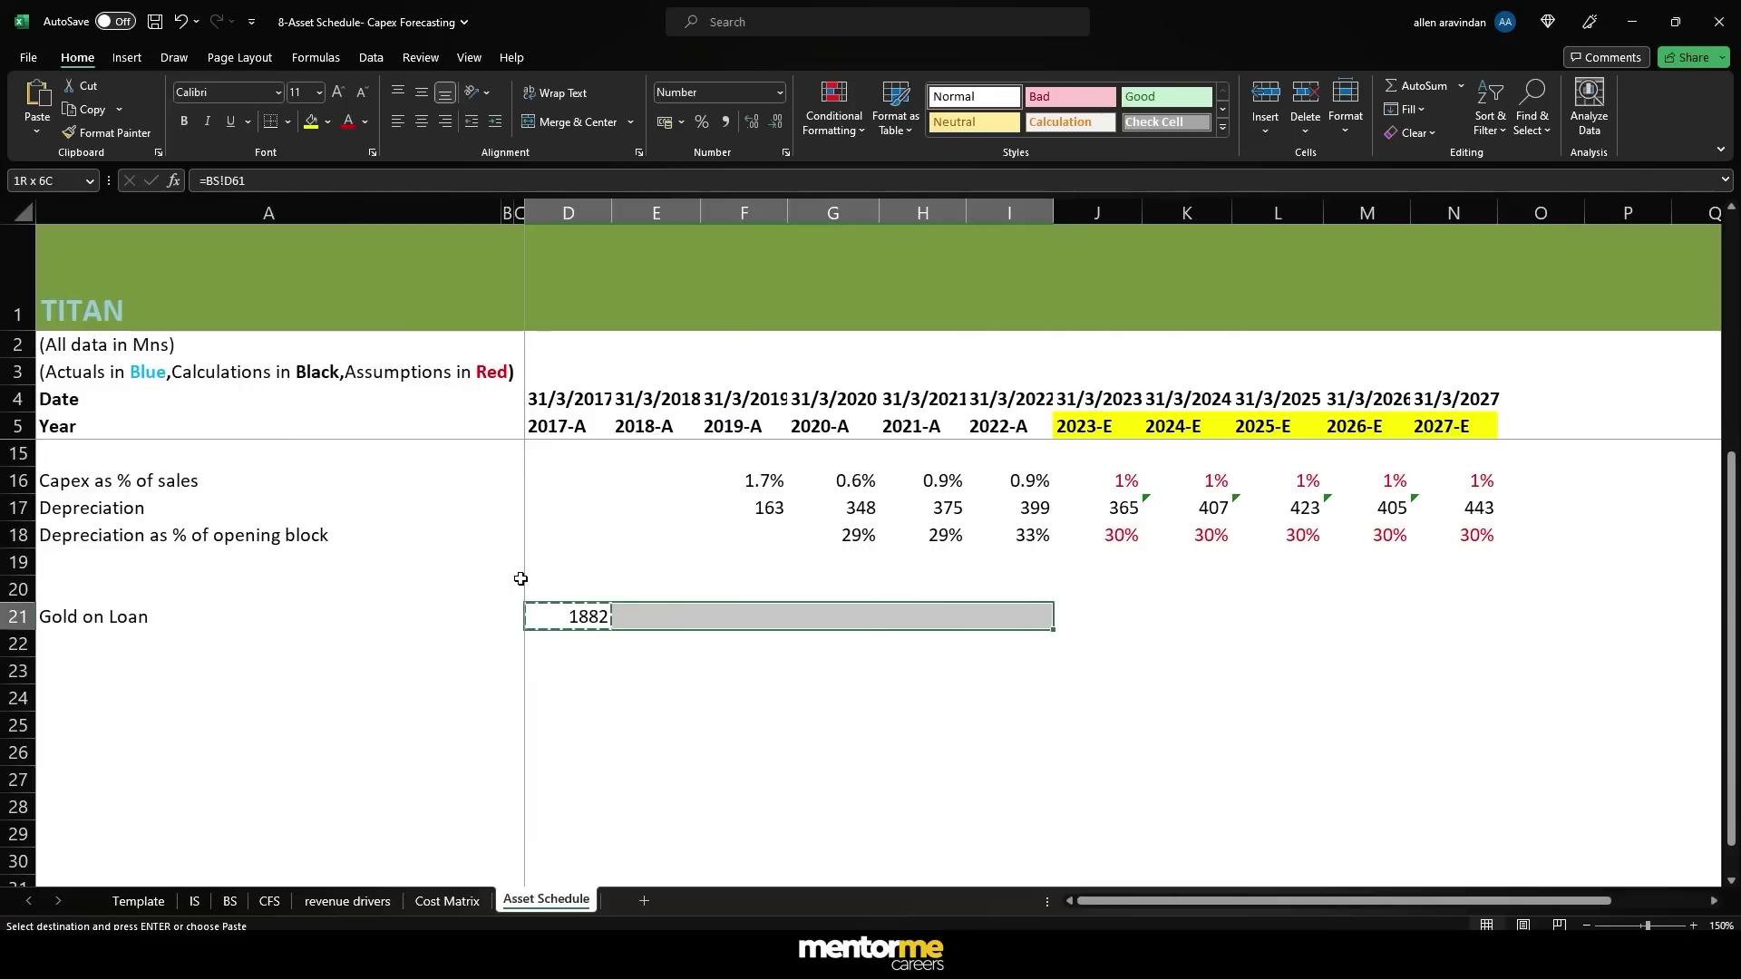
key("ctrl+v")
key("Escape")
key("Right")
key("Right")
key("Right")
key("Right")
key("Right")
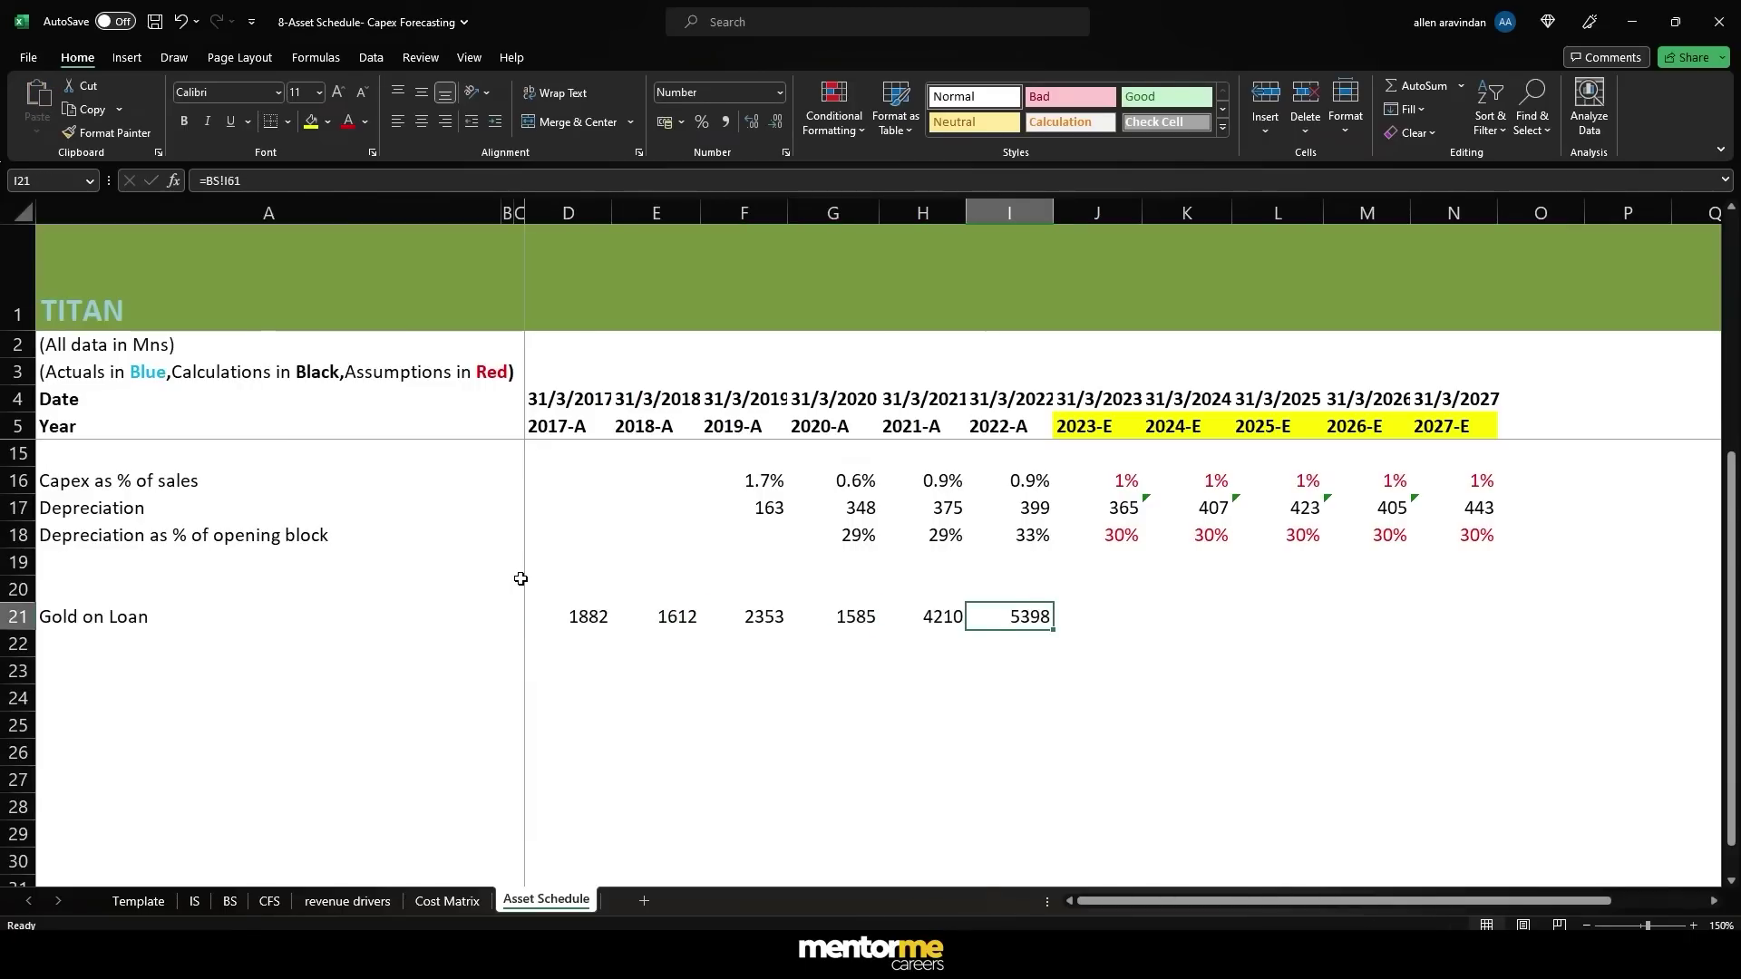
key("ctrl+c")
key("shift+Right")
key("ctrl+v")
key("Escape")
key("Right")
- Verify the Gold on Loan values: 1882–5398 actuals and 5299 for 2023-E
scroll(521, 578, "up", 3)
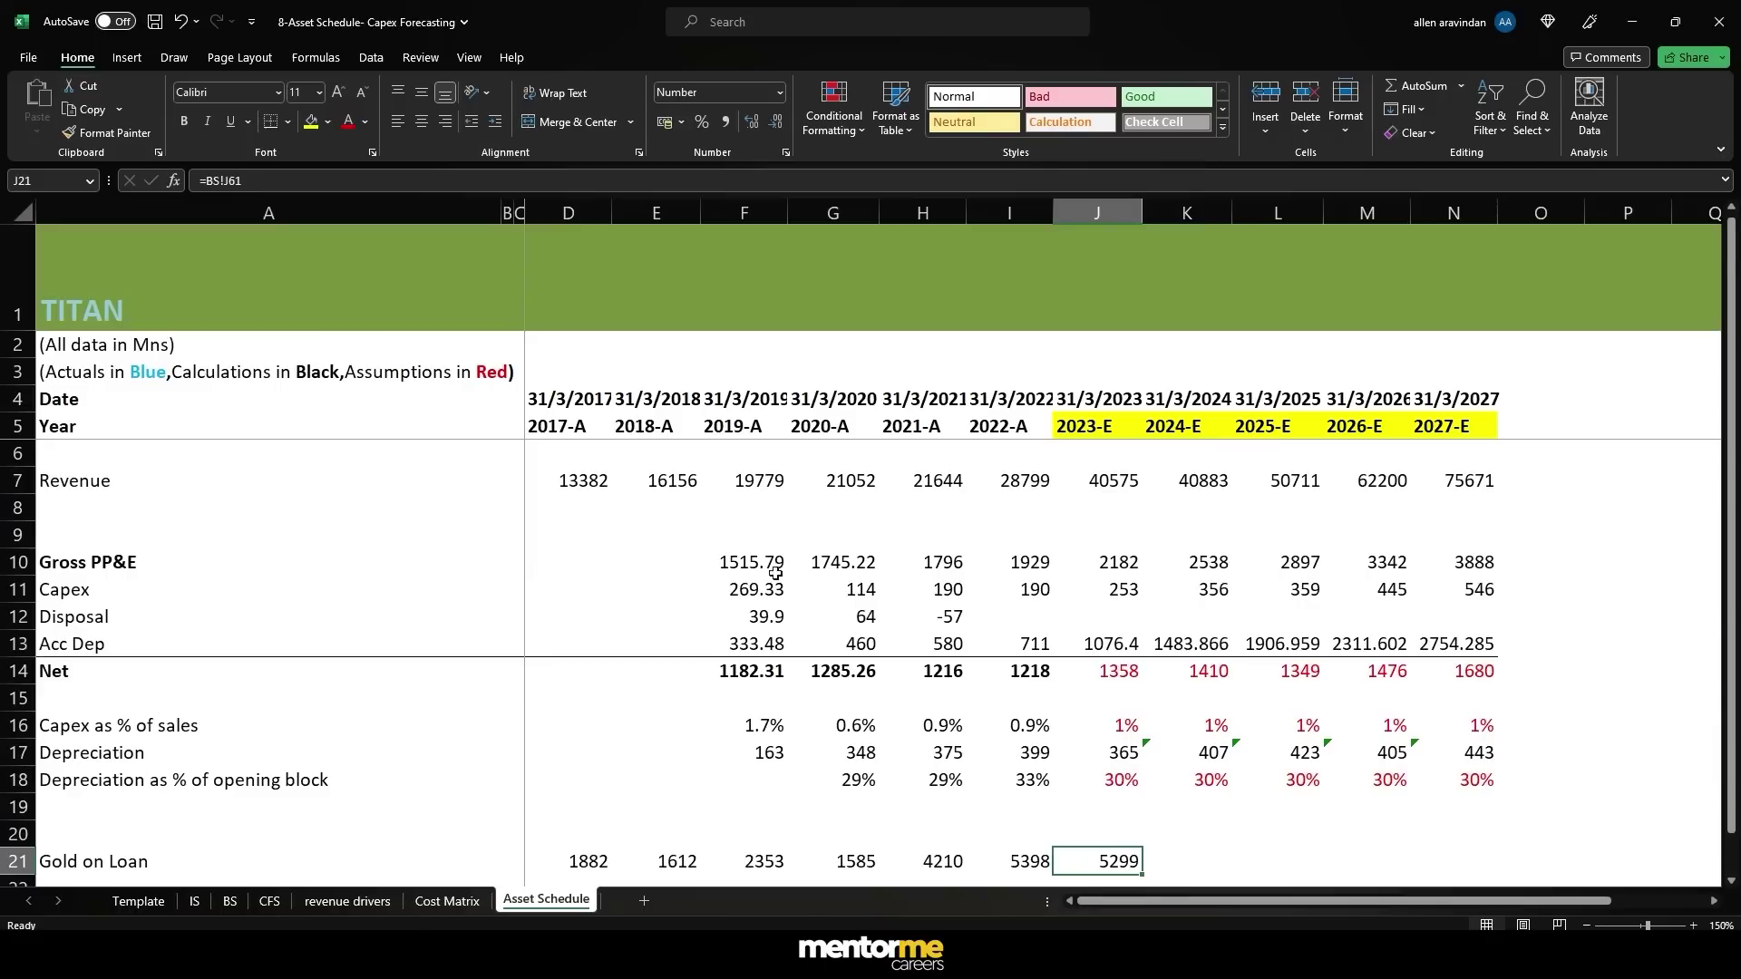
scroll(521, 579, "down", 1)
left_click(1103, 538)
key("Up")
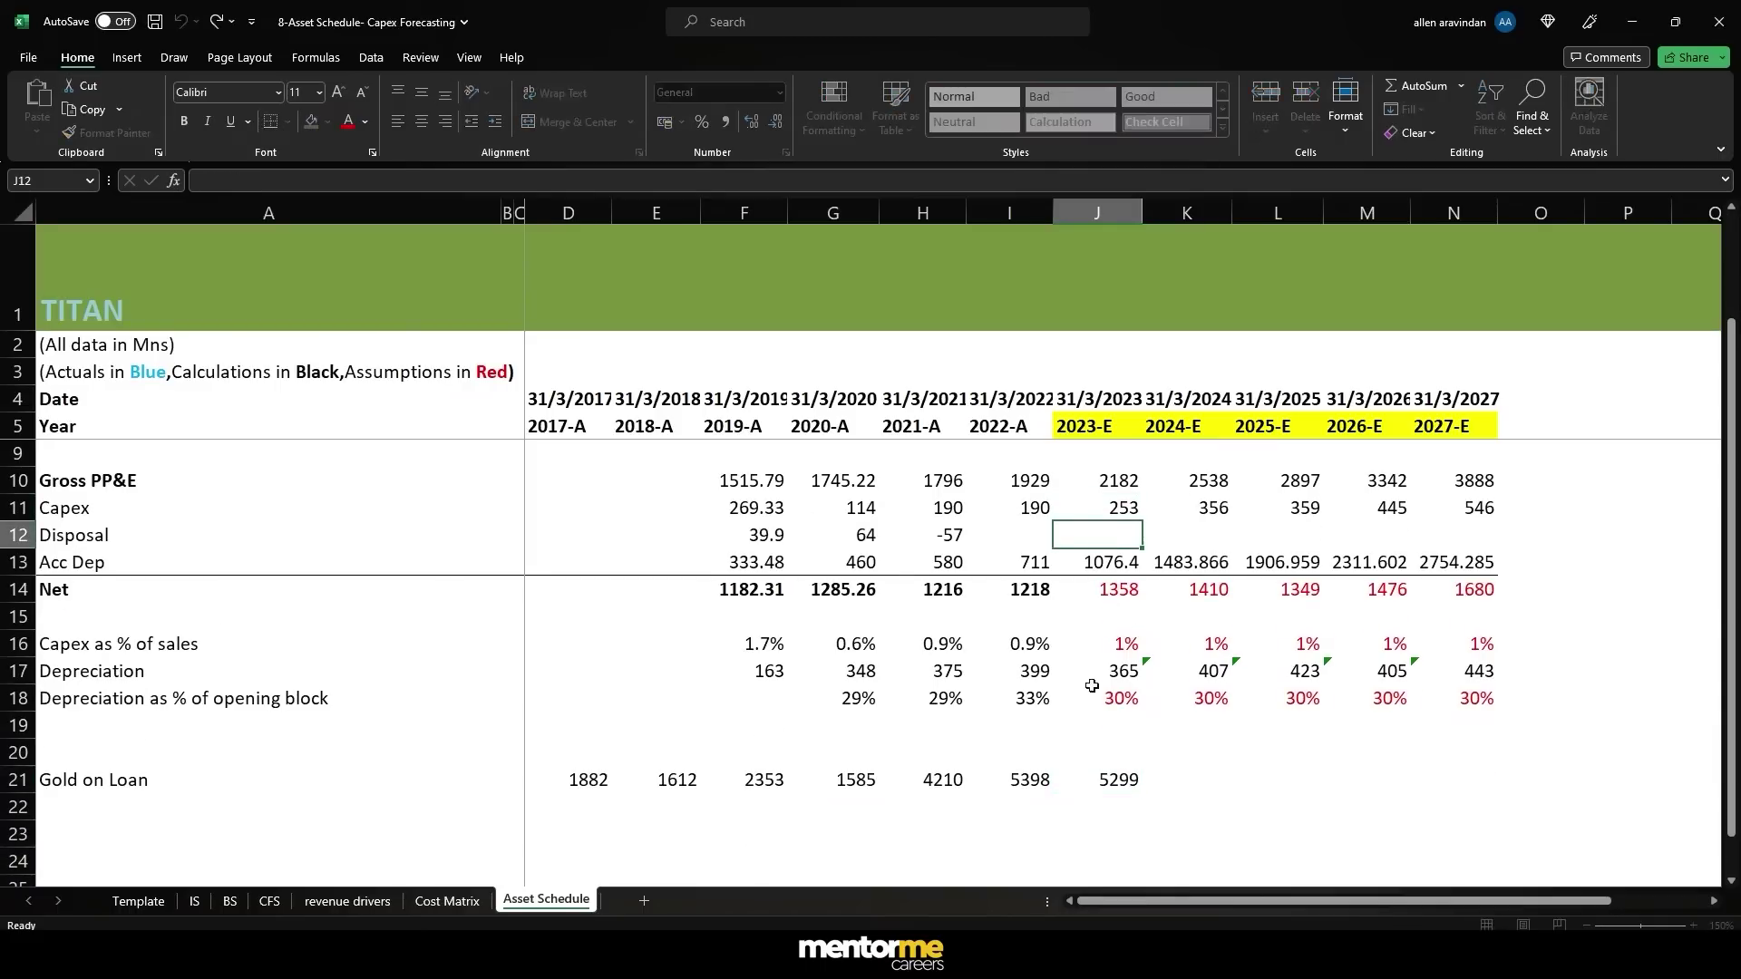
left_click(1096, 759)
left_click(1116, 773)
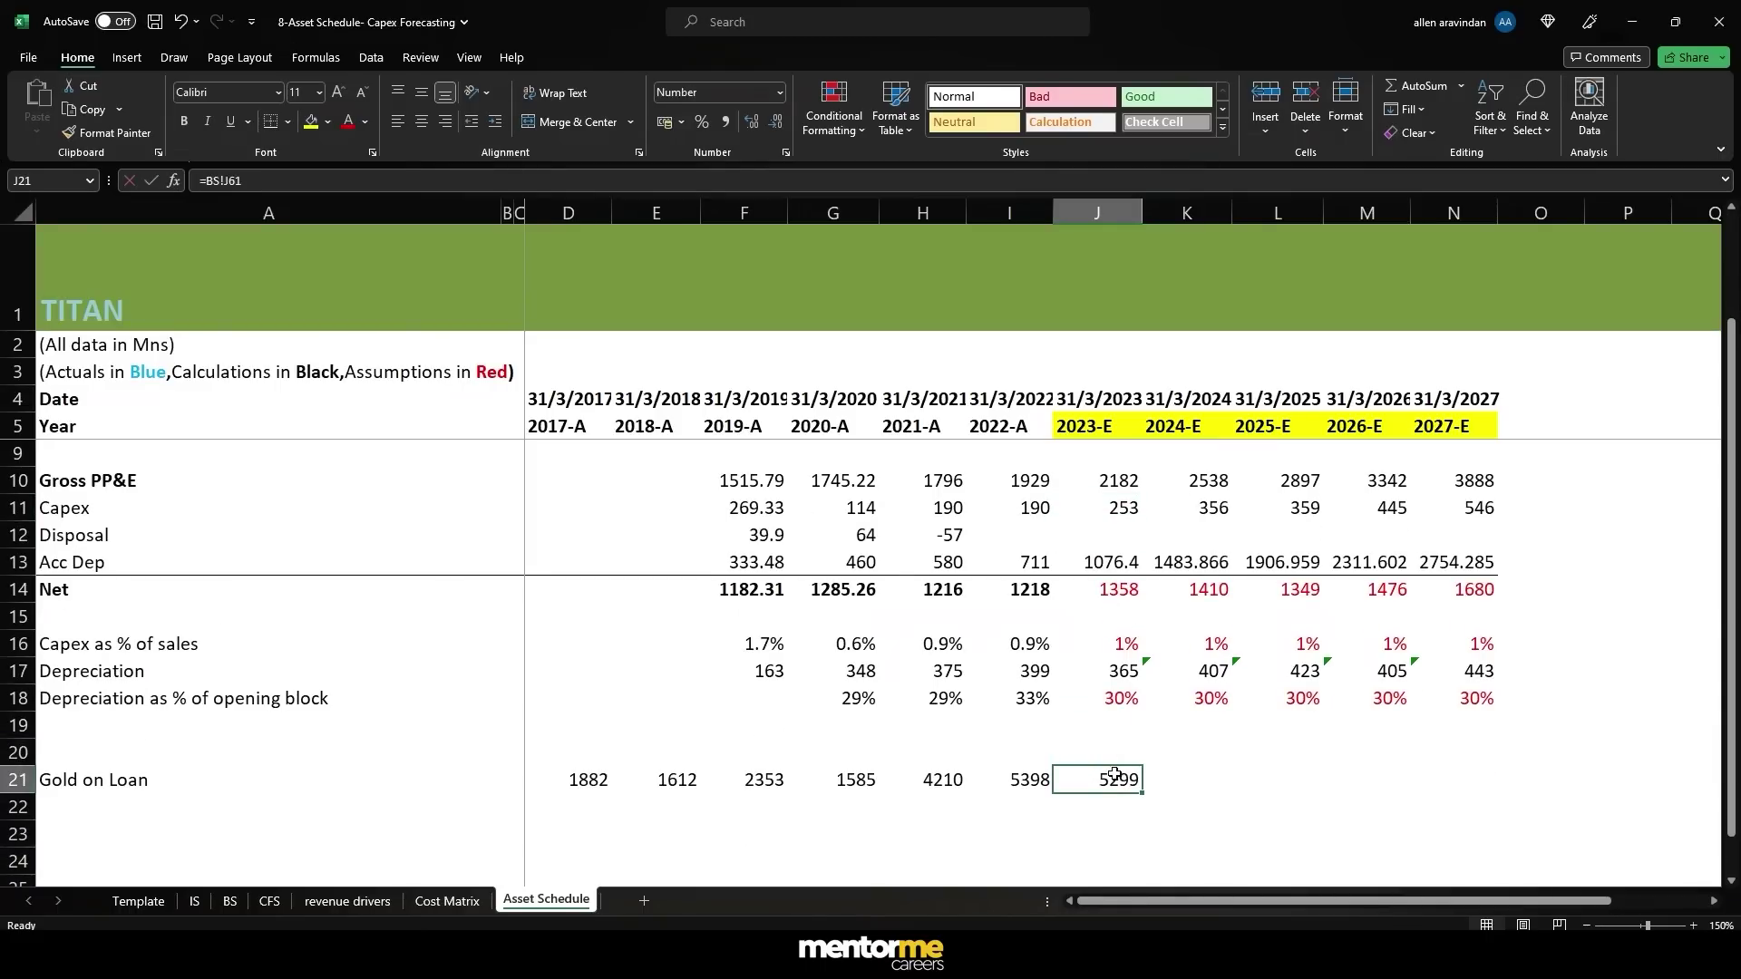
key("Right")
key("Left")
key("Left")
scroll(359, 720, "down", 3)
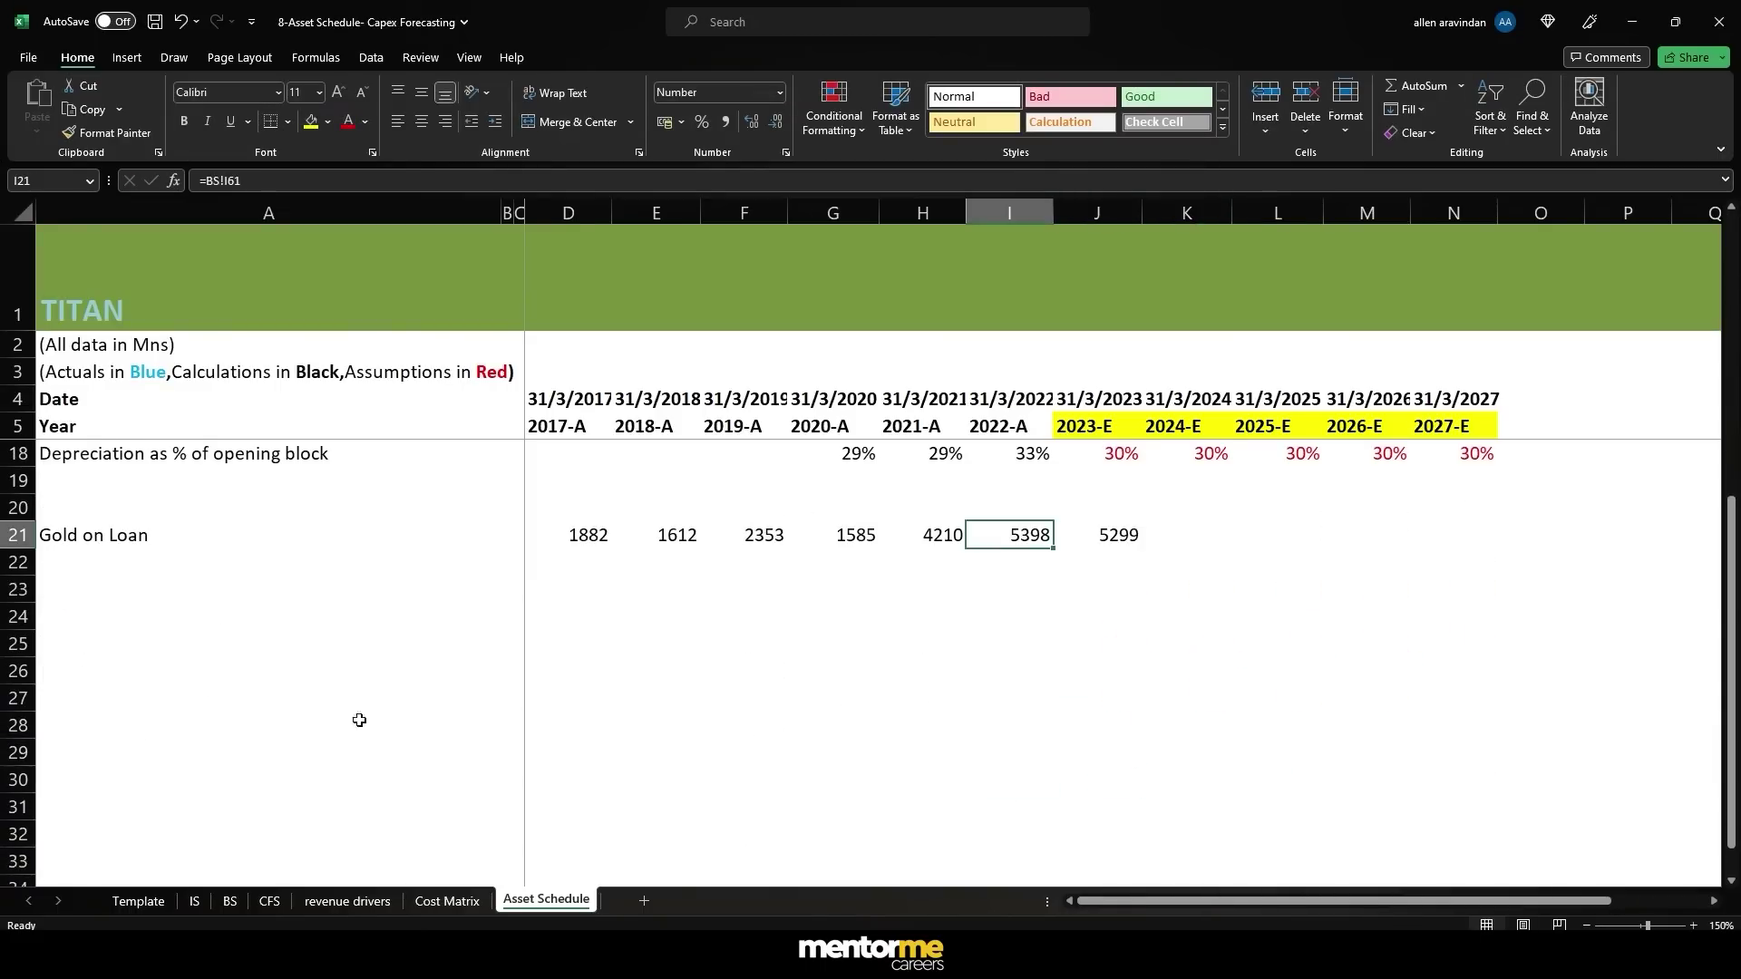
left_click(113, 562)
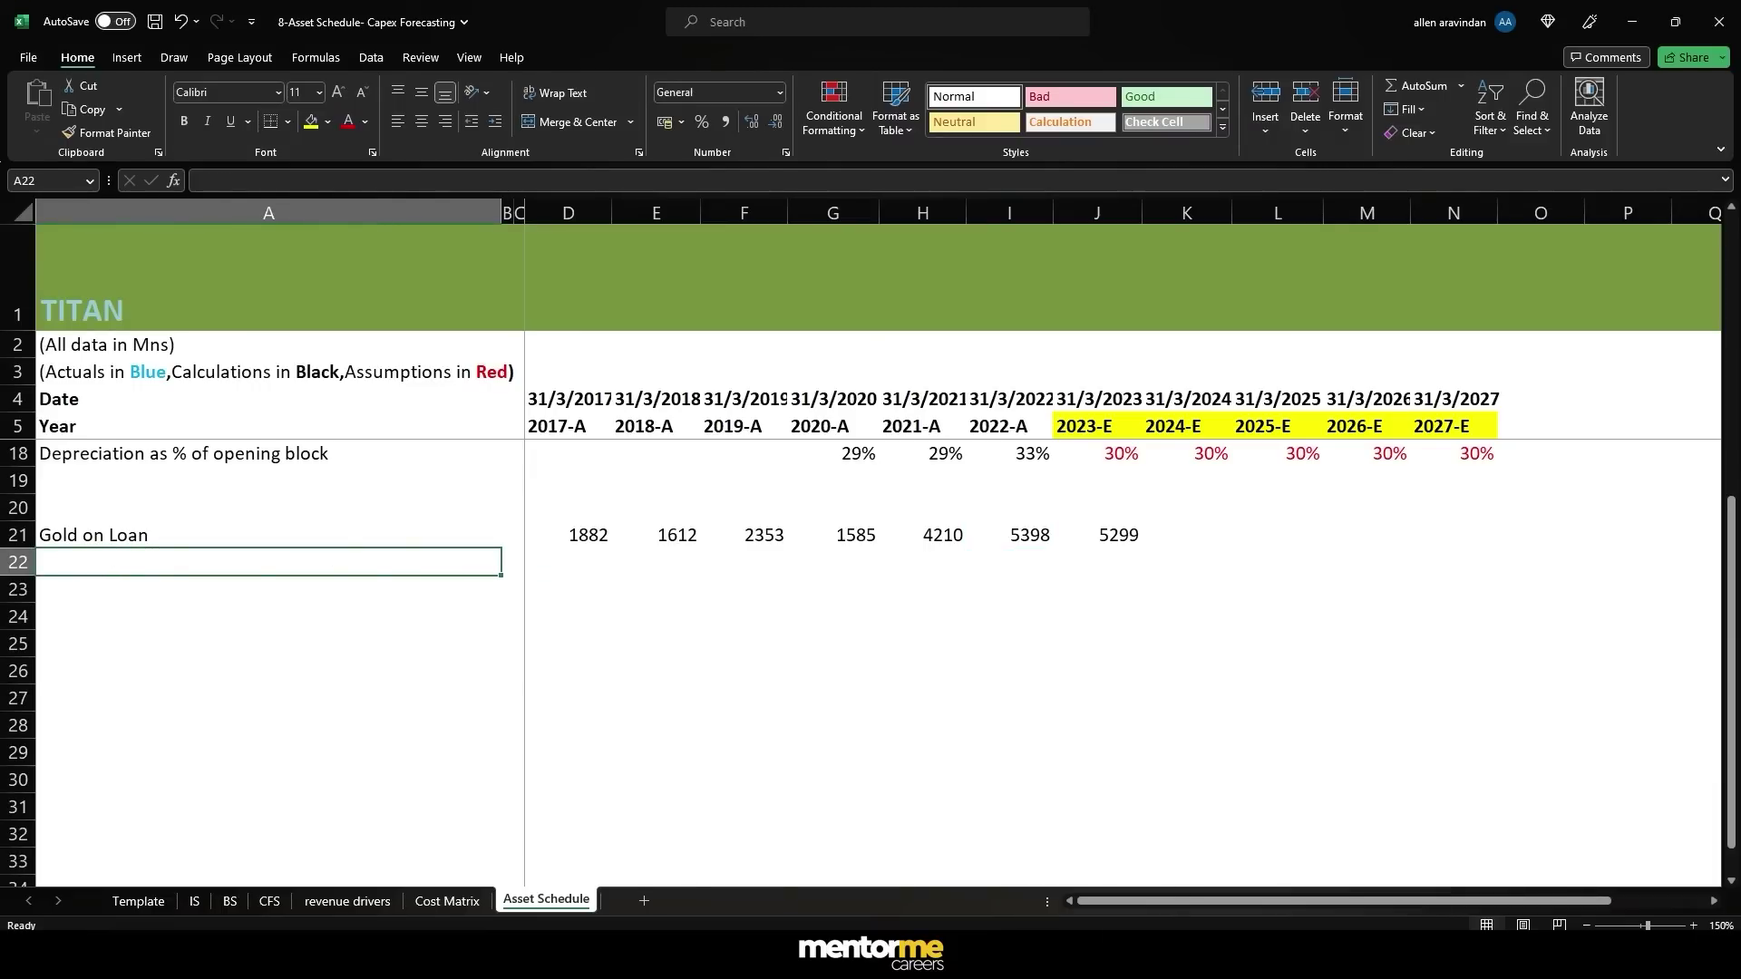
key("alt+Tab")
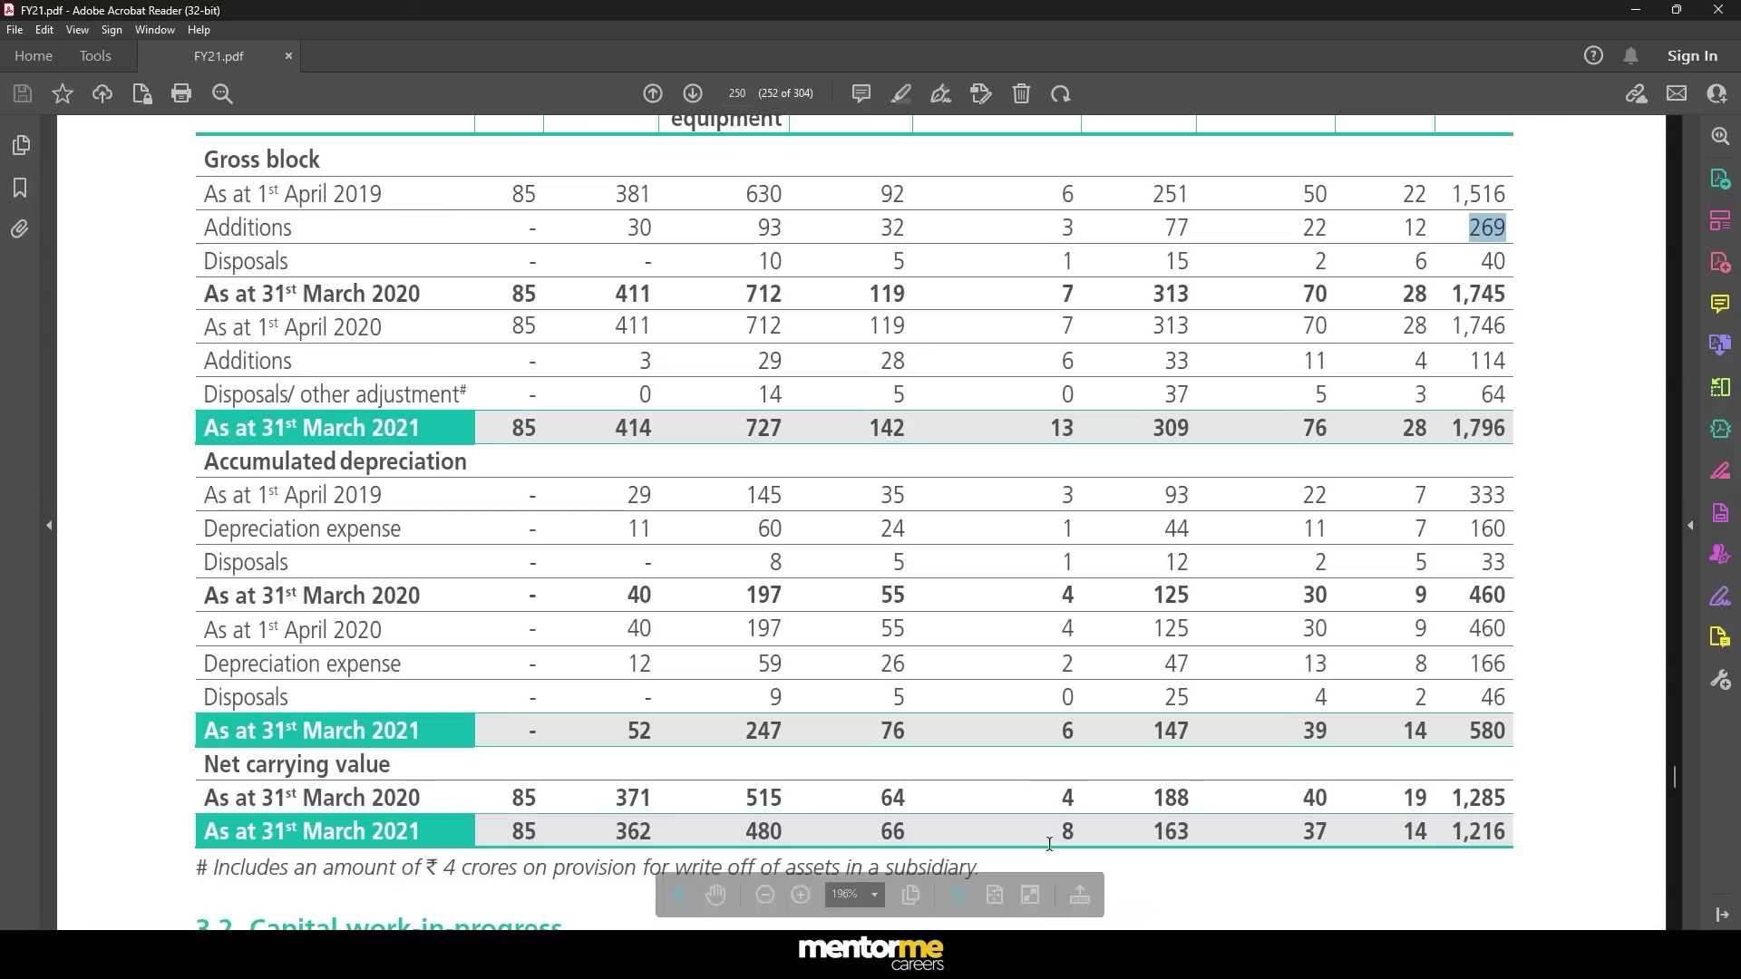
- Page back to the Consolidated Balance Sheet and highlight the Gold on loan row
left_click(1599, 438)
key("Left")
key("Left")
key("Left")
key("Left")
key("Left")
key("Left")
key("Left")
key("Left")
key("Left")
key("Left")
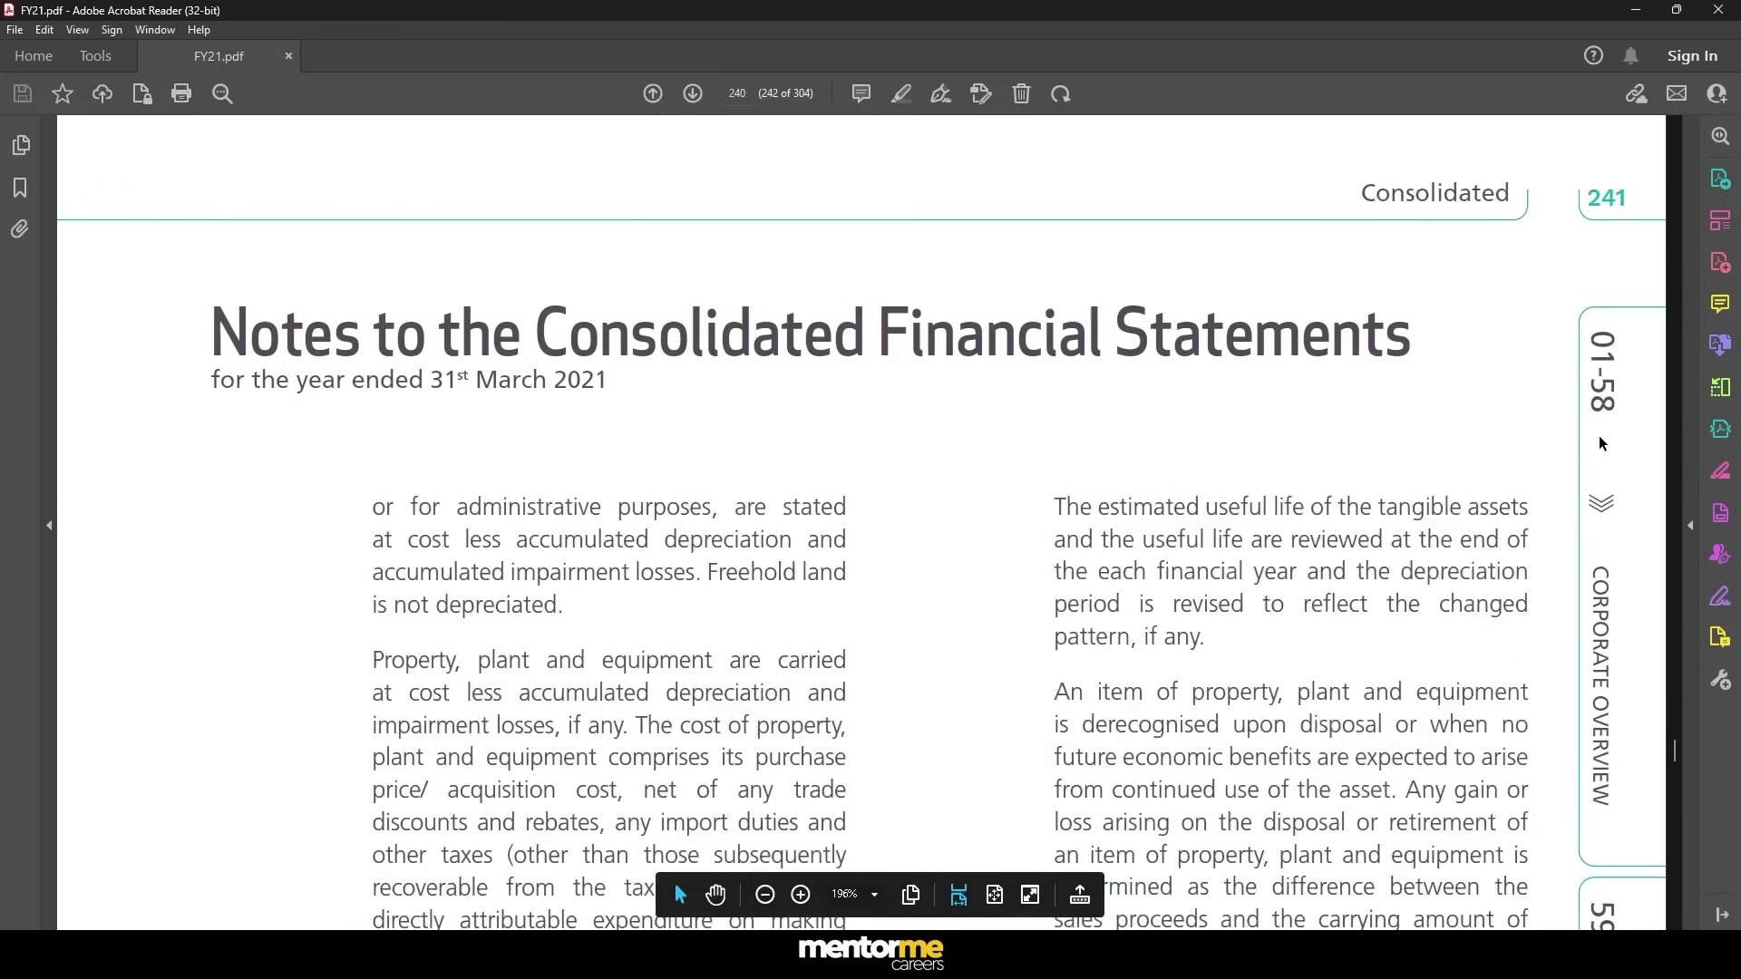
key("Left")
key("Left")
key("Left")
key("Left")
key("Left")
key("Left")
key("Left")
key("Left")
key("Left")
key("Left")
key("Left")
key("Left")
key("Left")
key("Left")
key("Left")
key("Left")
key("Left")
key("Left")
key("Left")
key("Left")
key("Left")
key("Left")
key("Left")
key("Left")
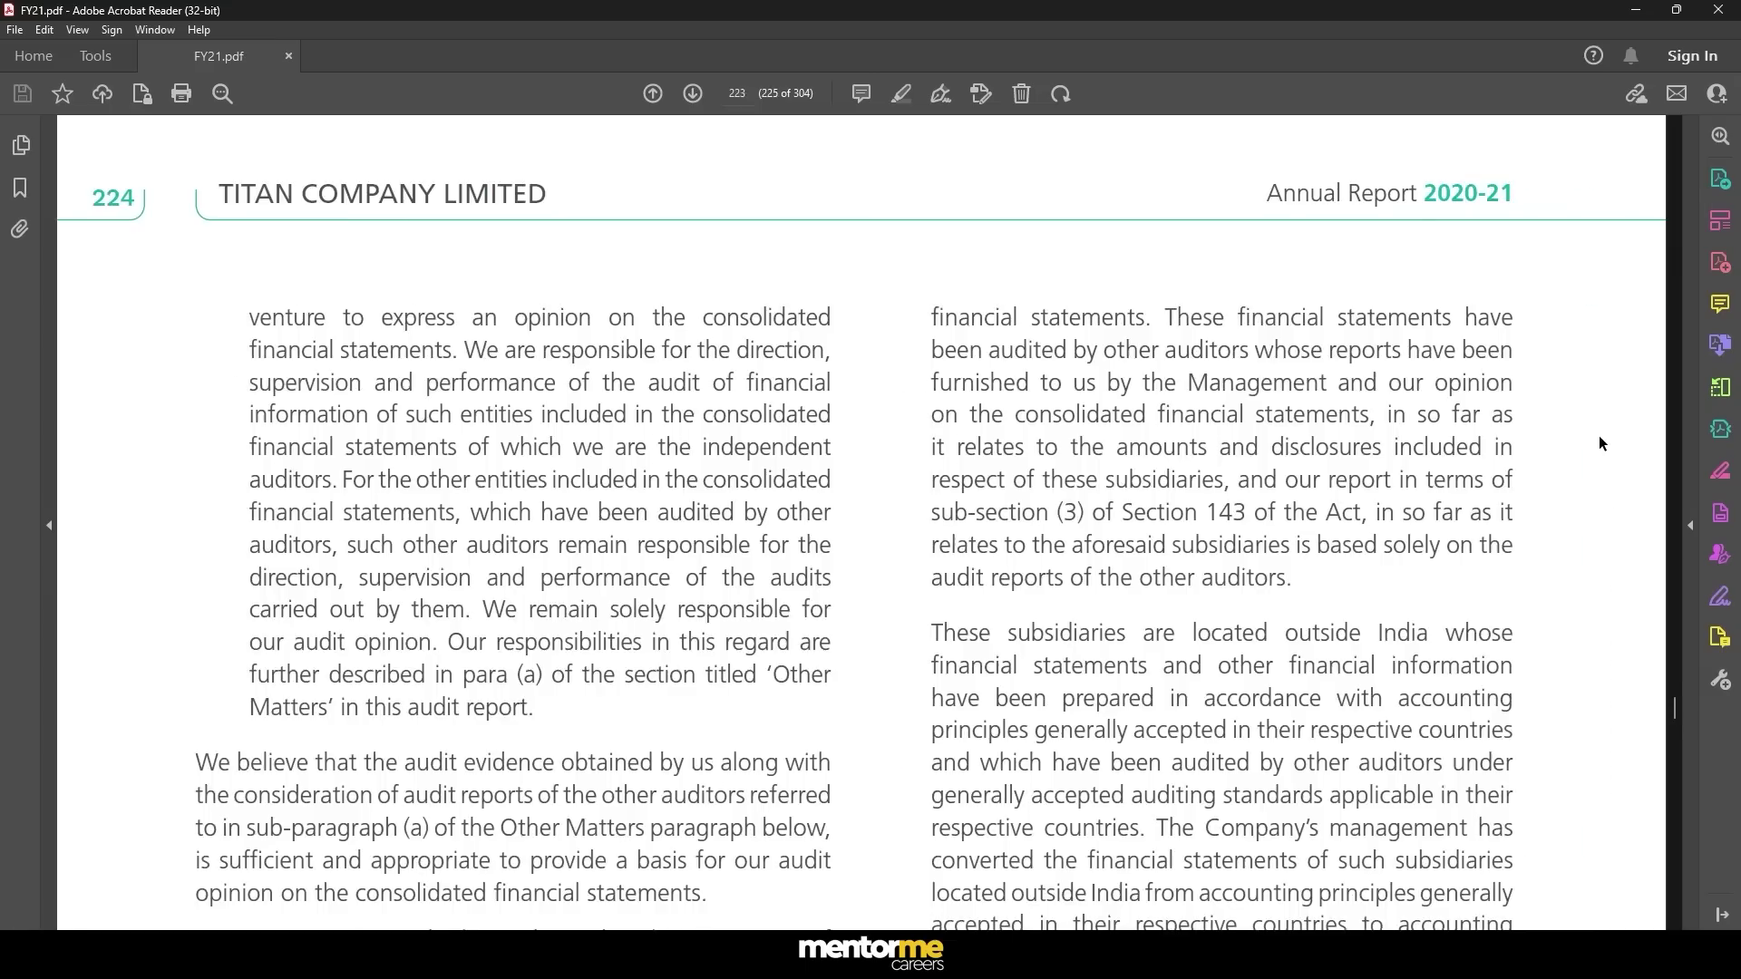
key("Left")
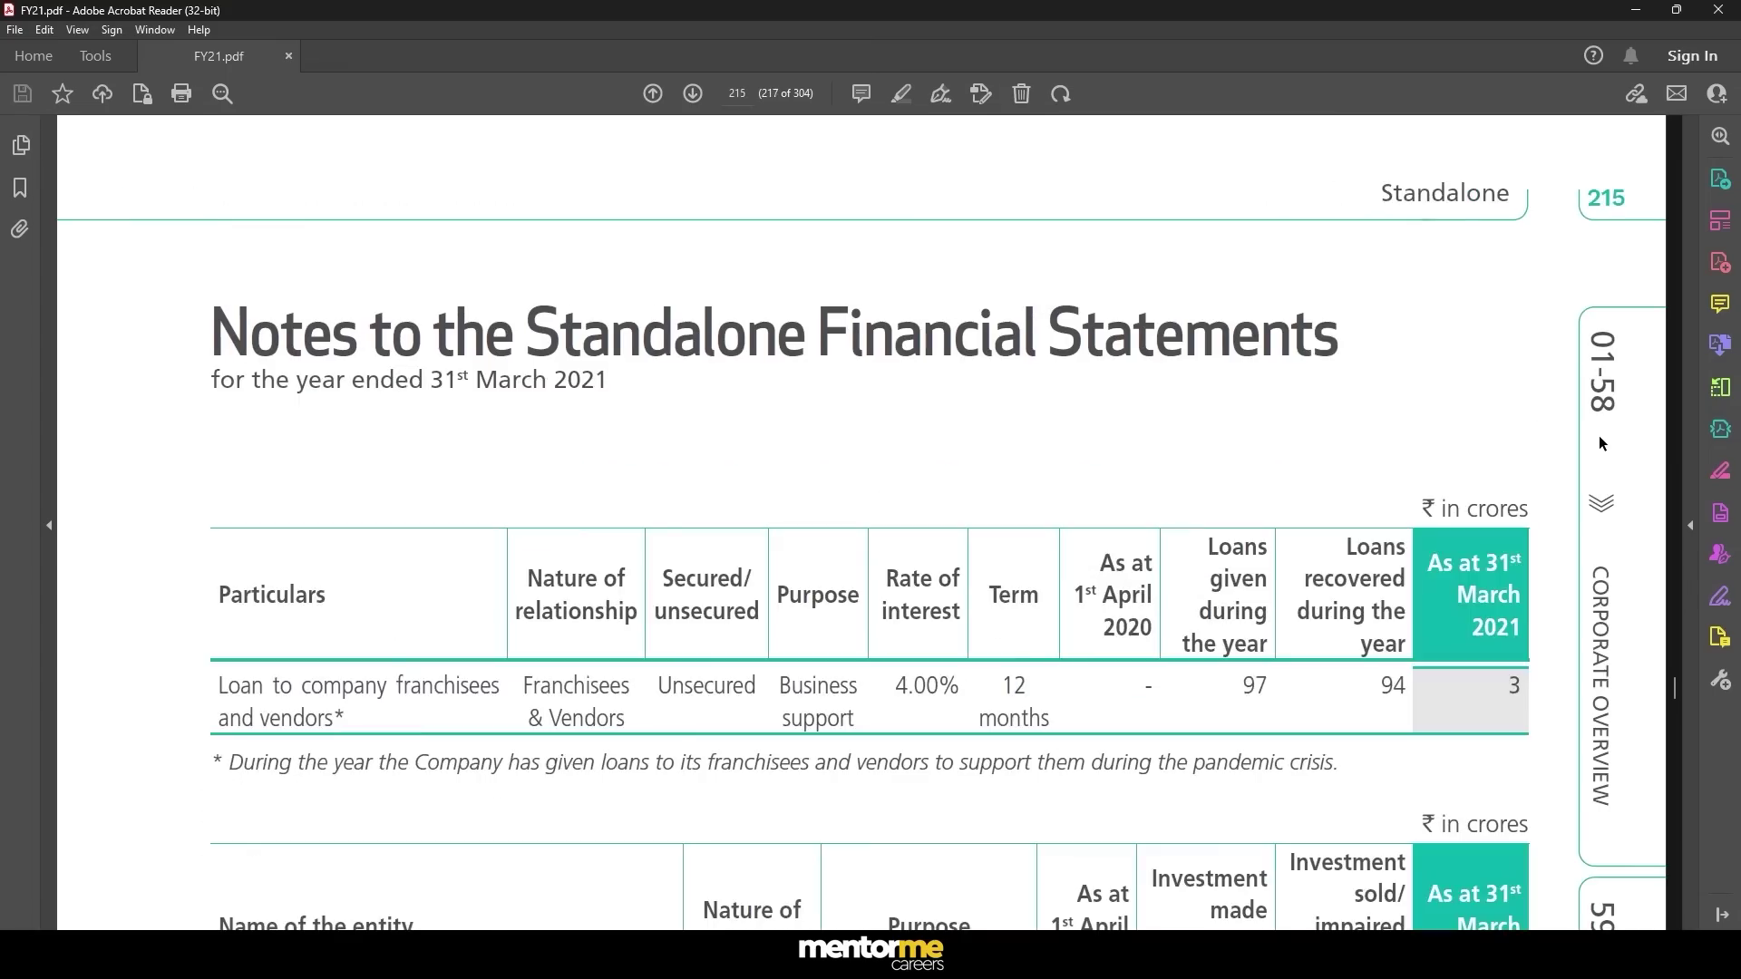
key("Right")
key("Right")
key("Right")
key("Right")
key("Right")
key("Right")
key("Right")
key("Right")
key("Right")
key("Right")
key("Right")
key("Right")
key("Right")
key("Right")
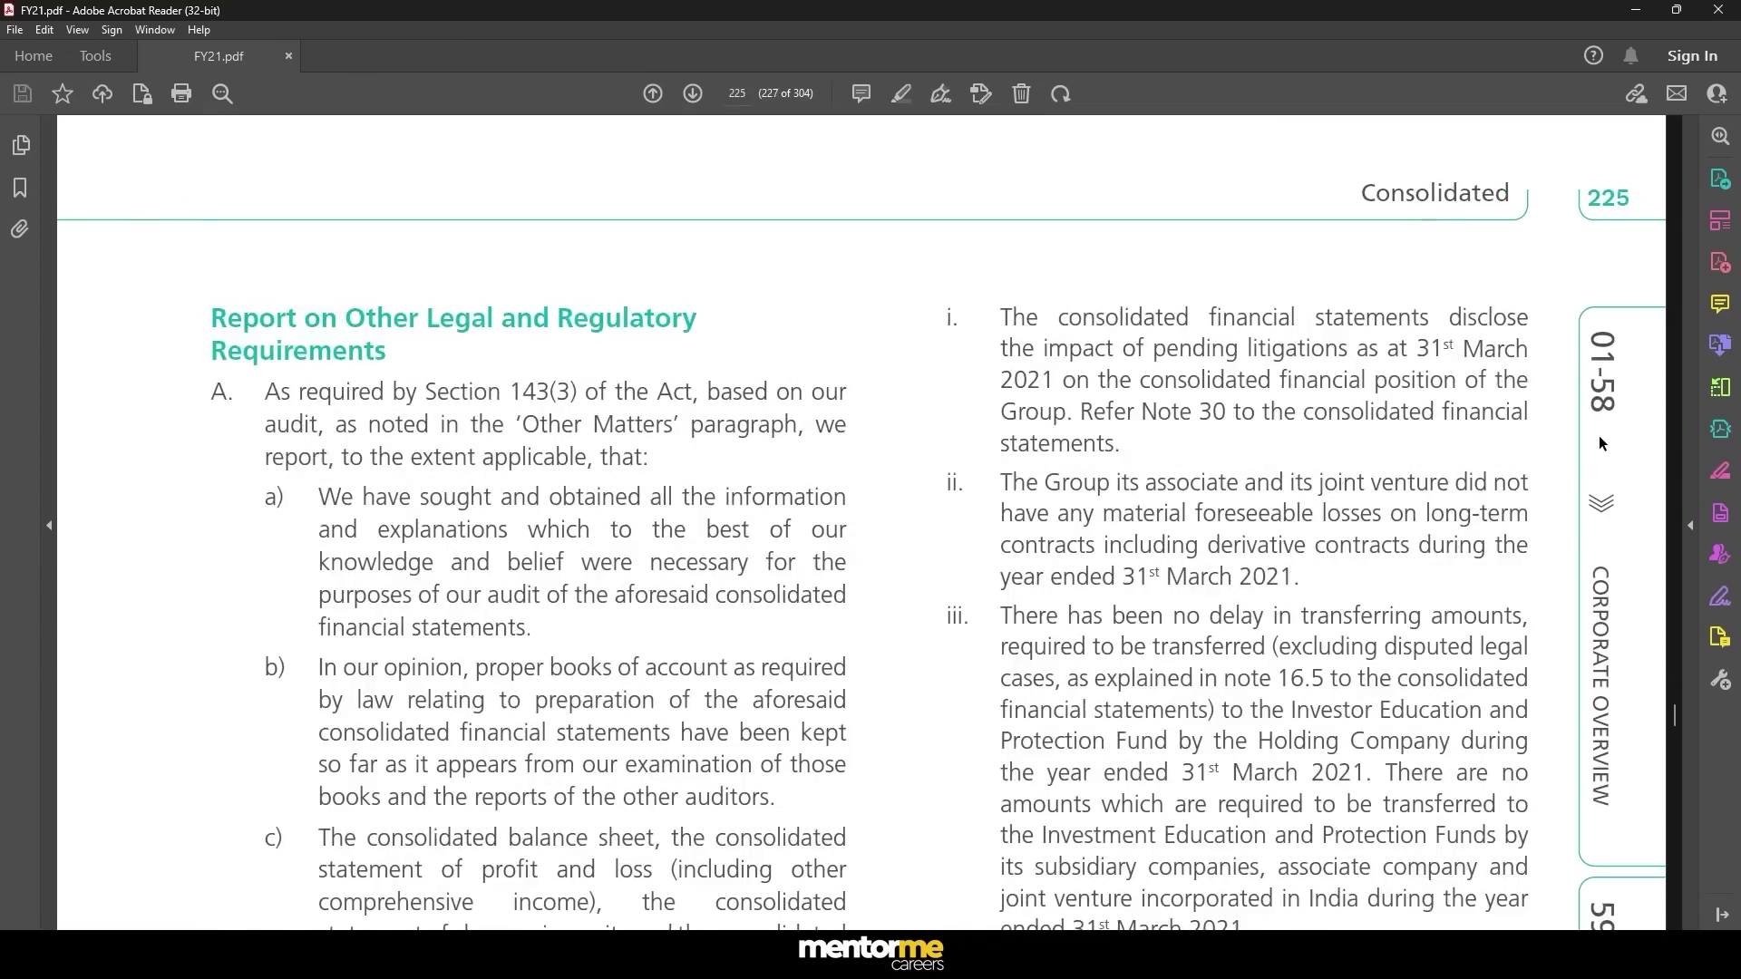
key("Left")
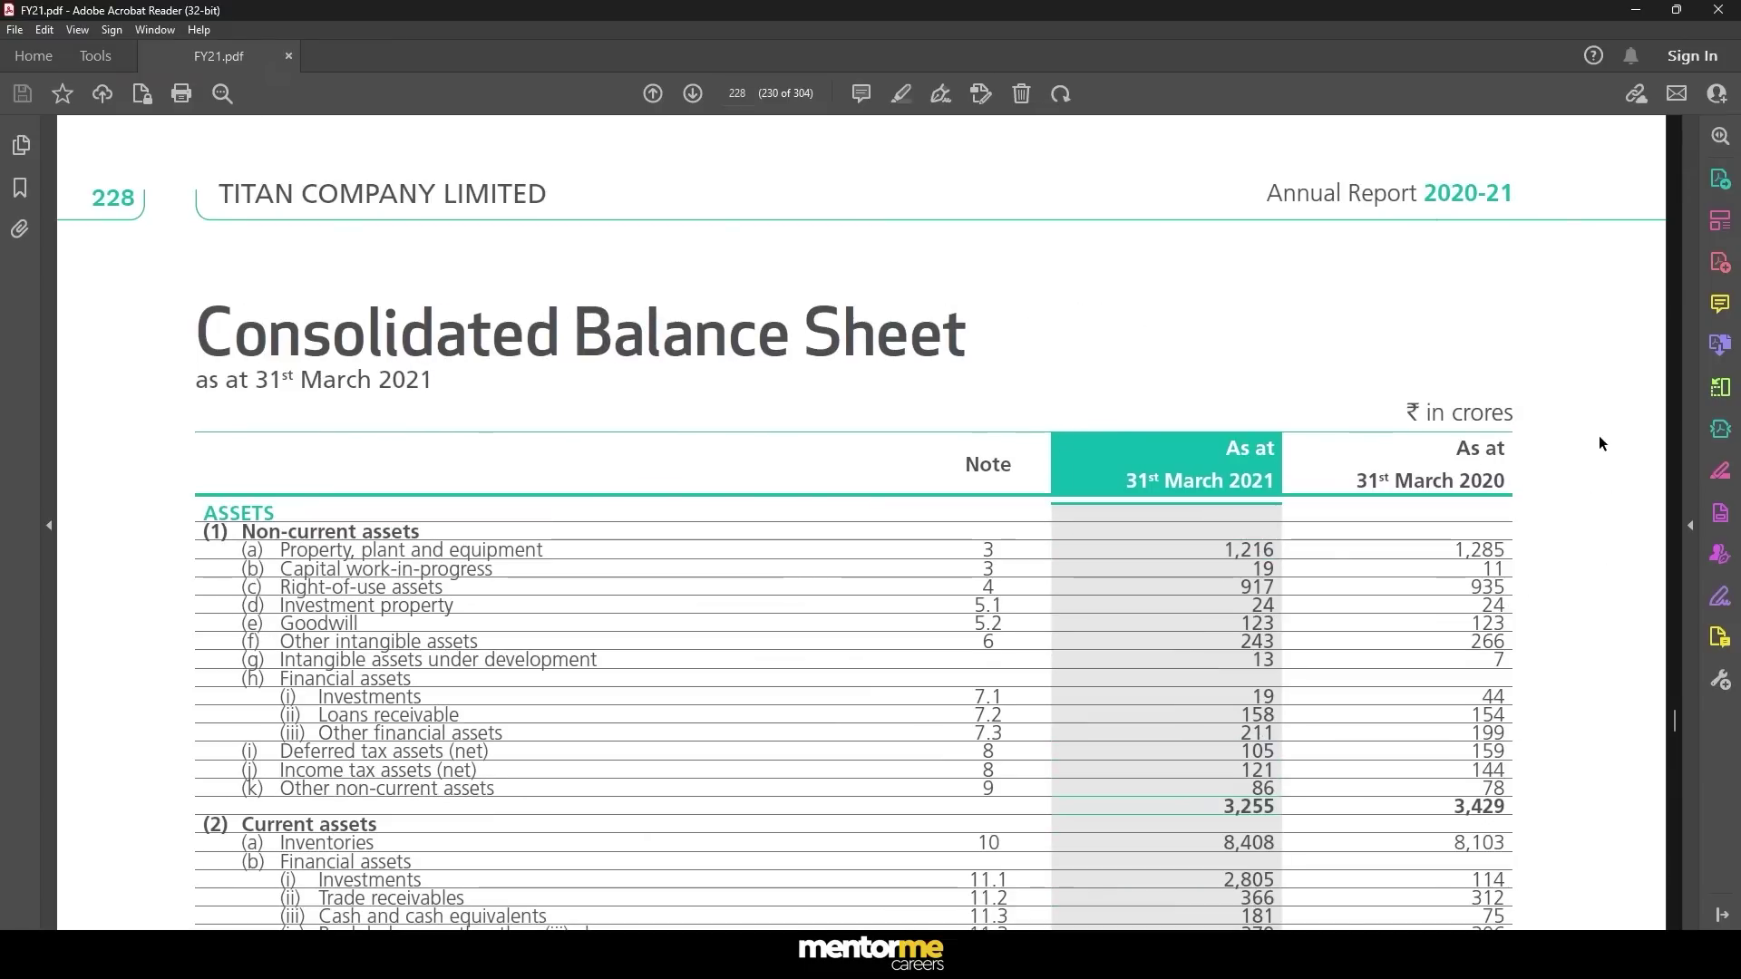
scroll(1097, 578, "down", 3)
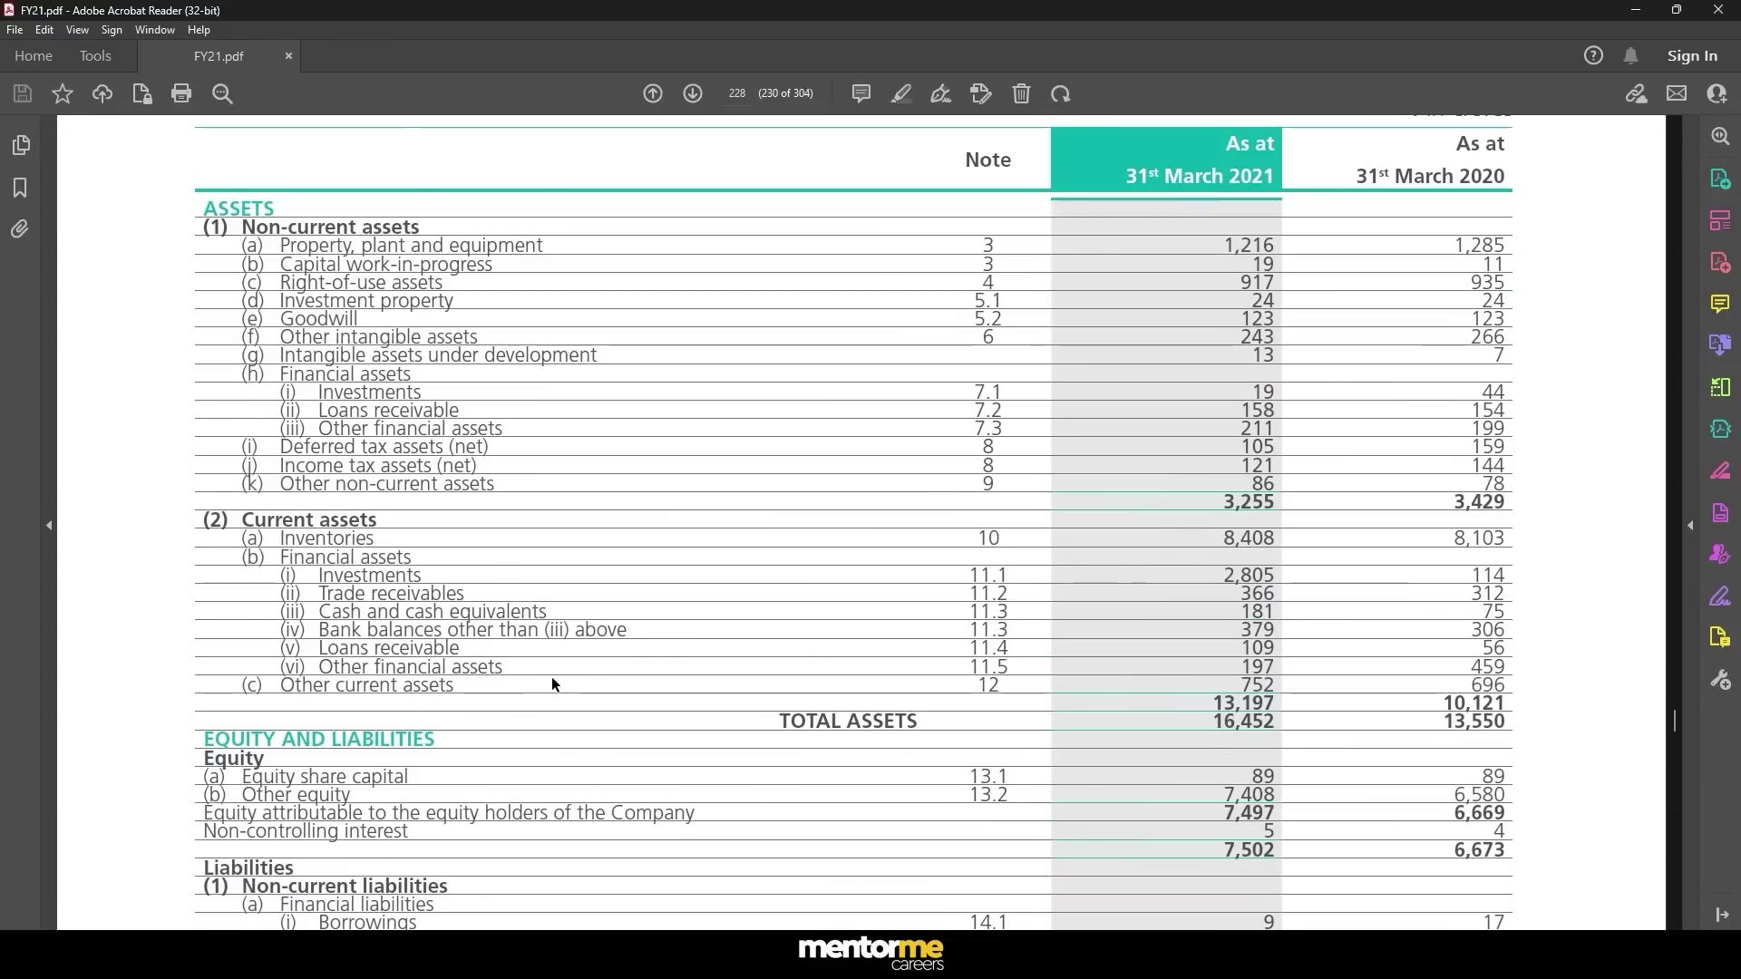
scroll(356, 447, "down", 5)
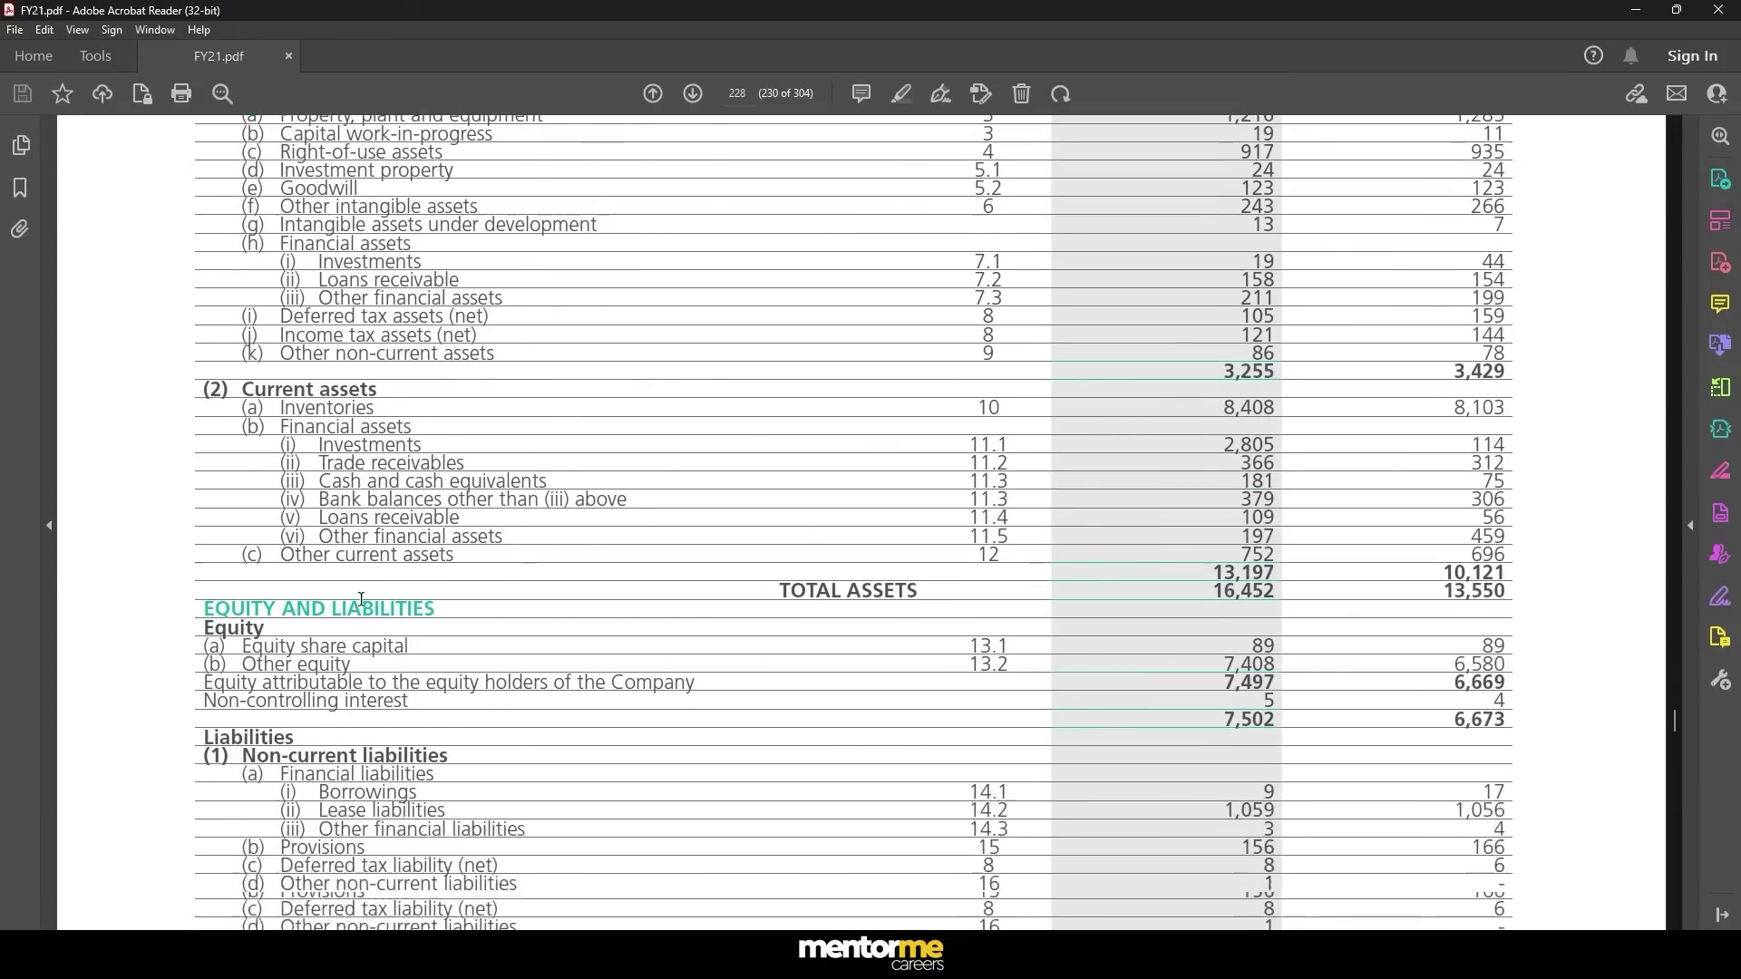
left_click_drag(315, 632, 441, 618)
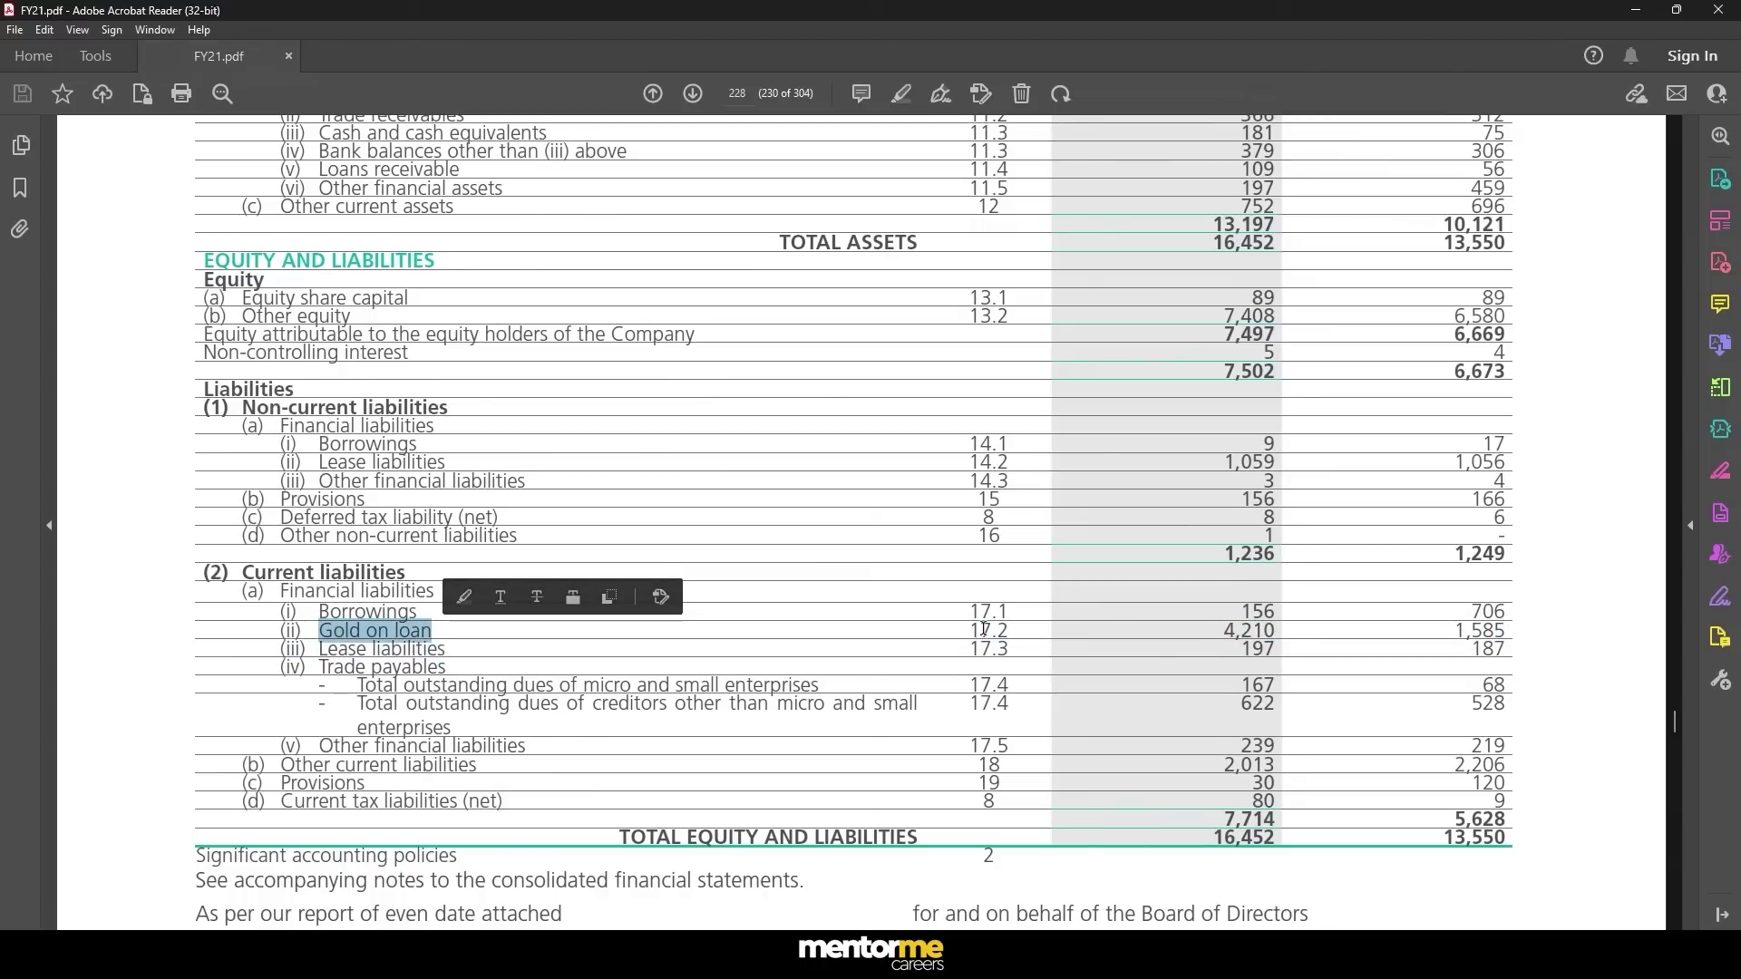
left_click_drag(984, 629, 1013, 600)
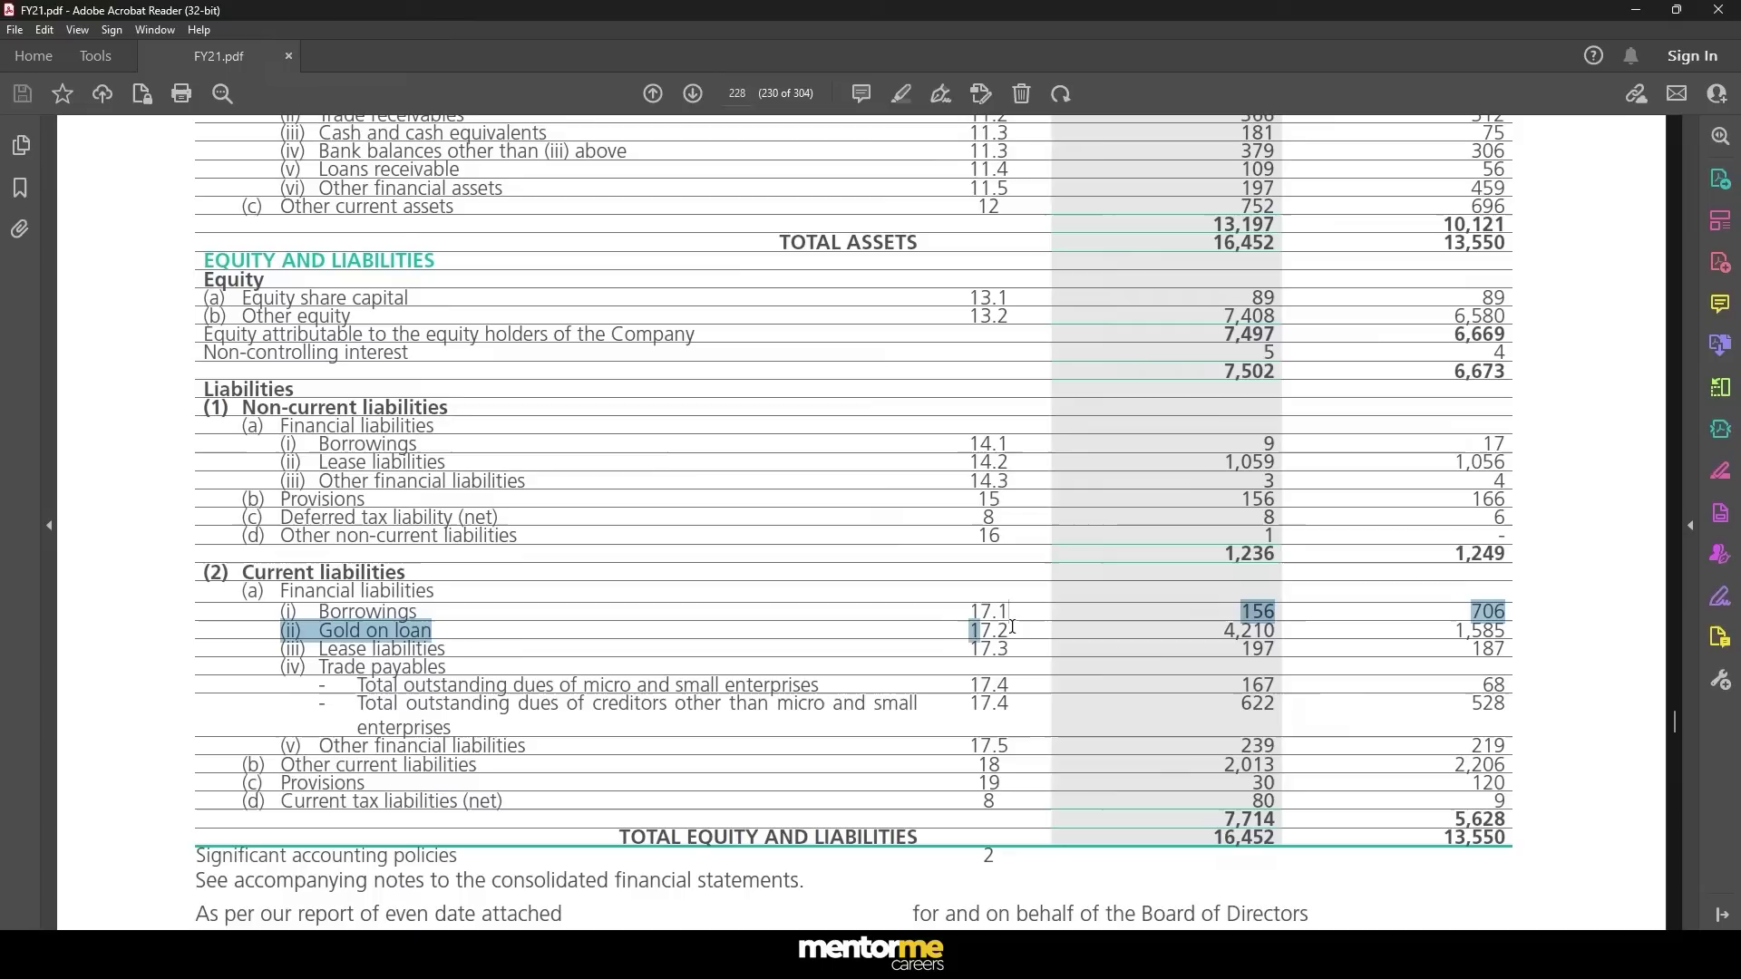
left_click(878, 415)
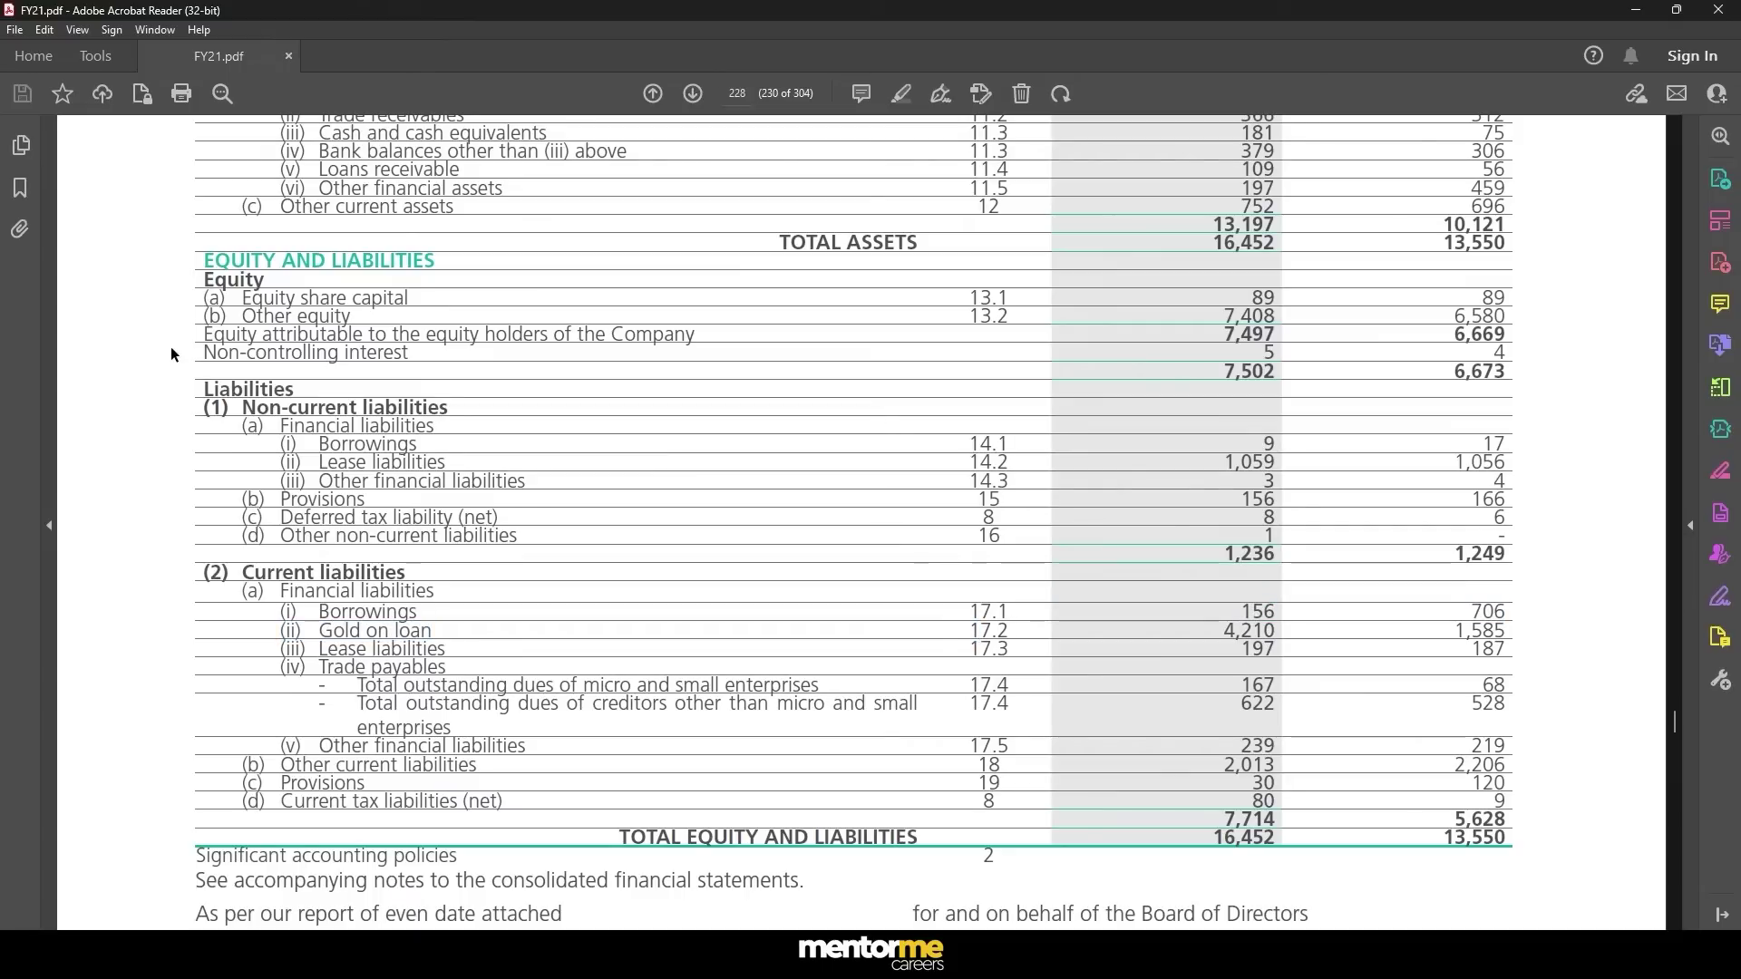
- Page forward to note 17.2 Gold on loan on page 266
key("Right")
key("Right")
key("Right")
key("Right")
key("Right")
key("Right")
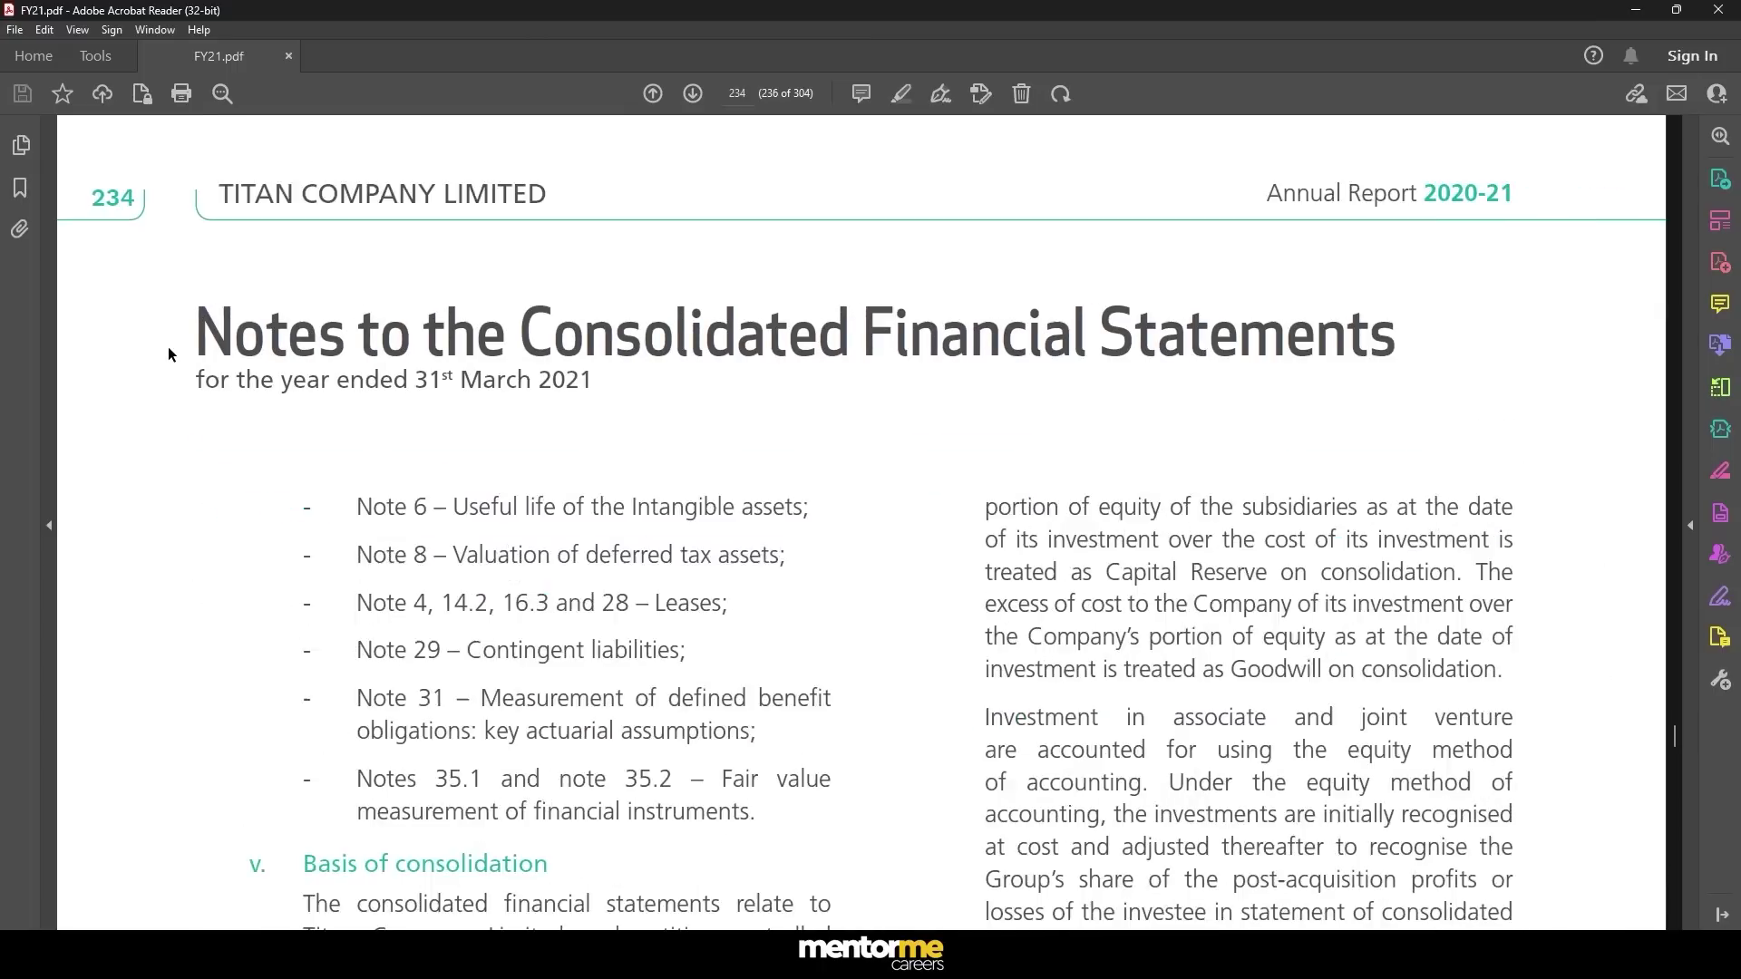
key("Right")
key("Right")
key("Right")
key("Right")
key("Right")
key("Right")
key("Right")
key("Right")
key("Right")
key("Right")
key("Right")
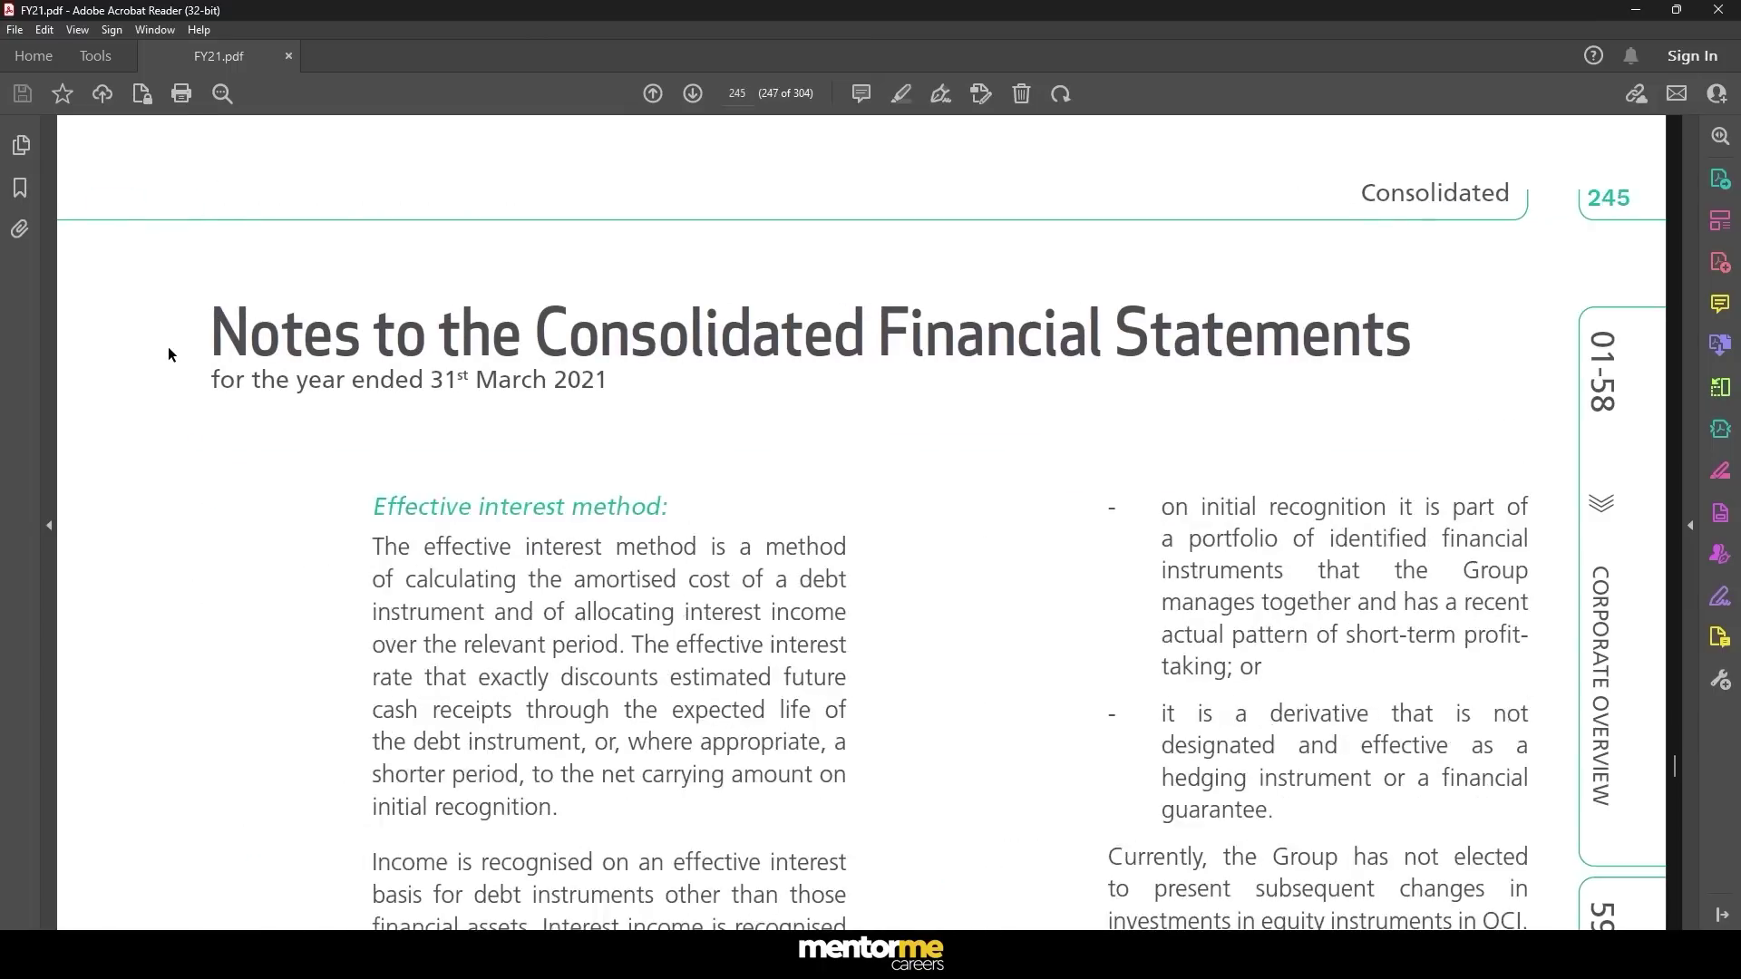
key("Right")
key("Right")
key("Right")
key("Right")
key("Right")
key("Right")
key("Right")
key("Right")
key("Right")
key("Right")
key("Right")
key("Right")
key("Right")
key("Right")
key("Right")
key("Right")
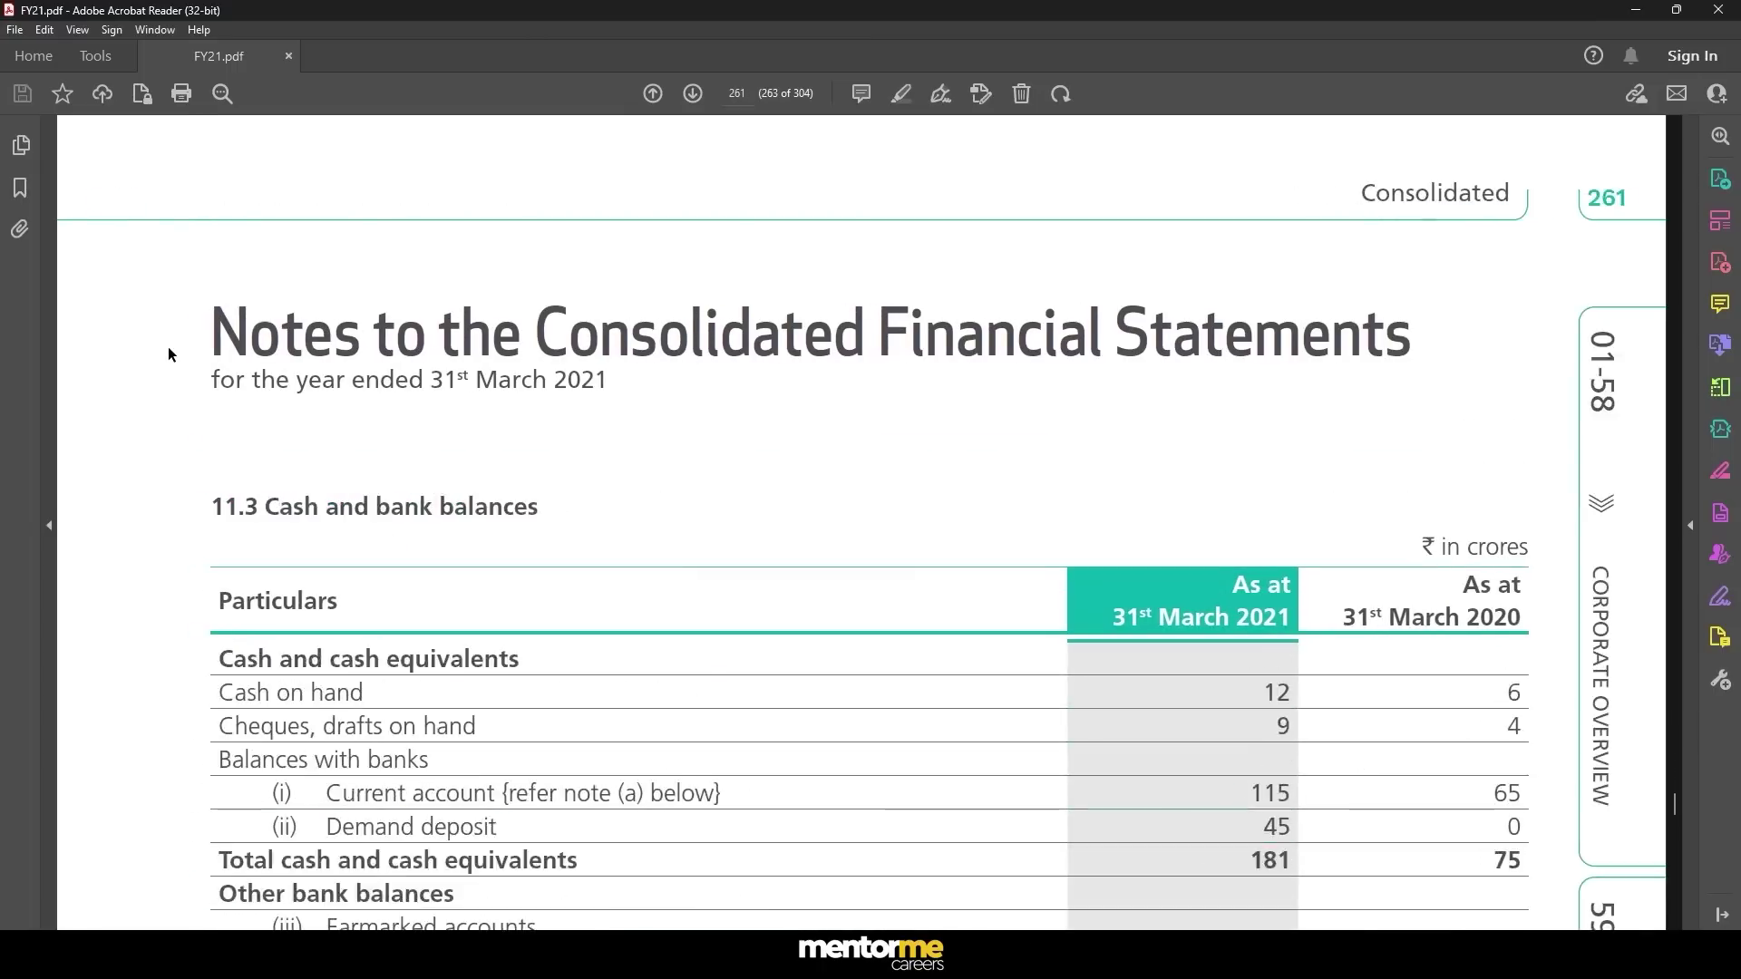
key("Right")
key("Right")
key("Right")
key("Right")
key("Right")
key("Right")
key("Right")
key("Left")
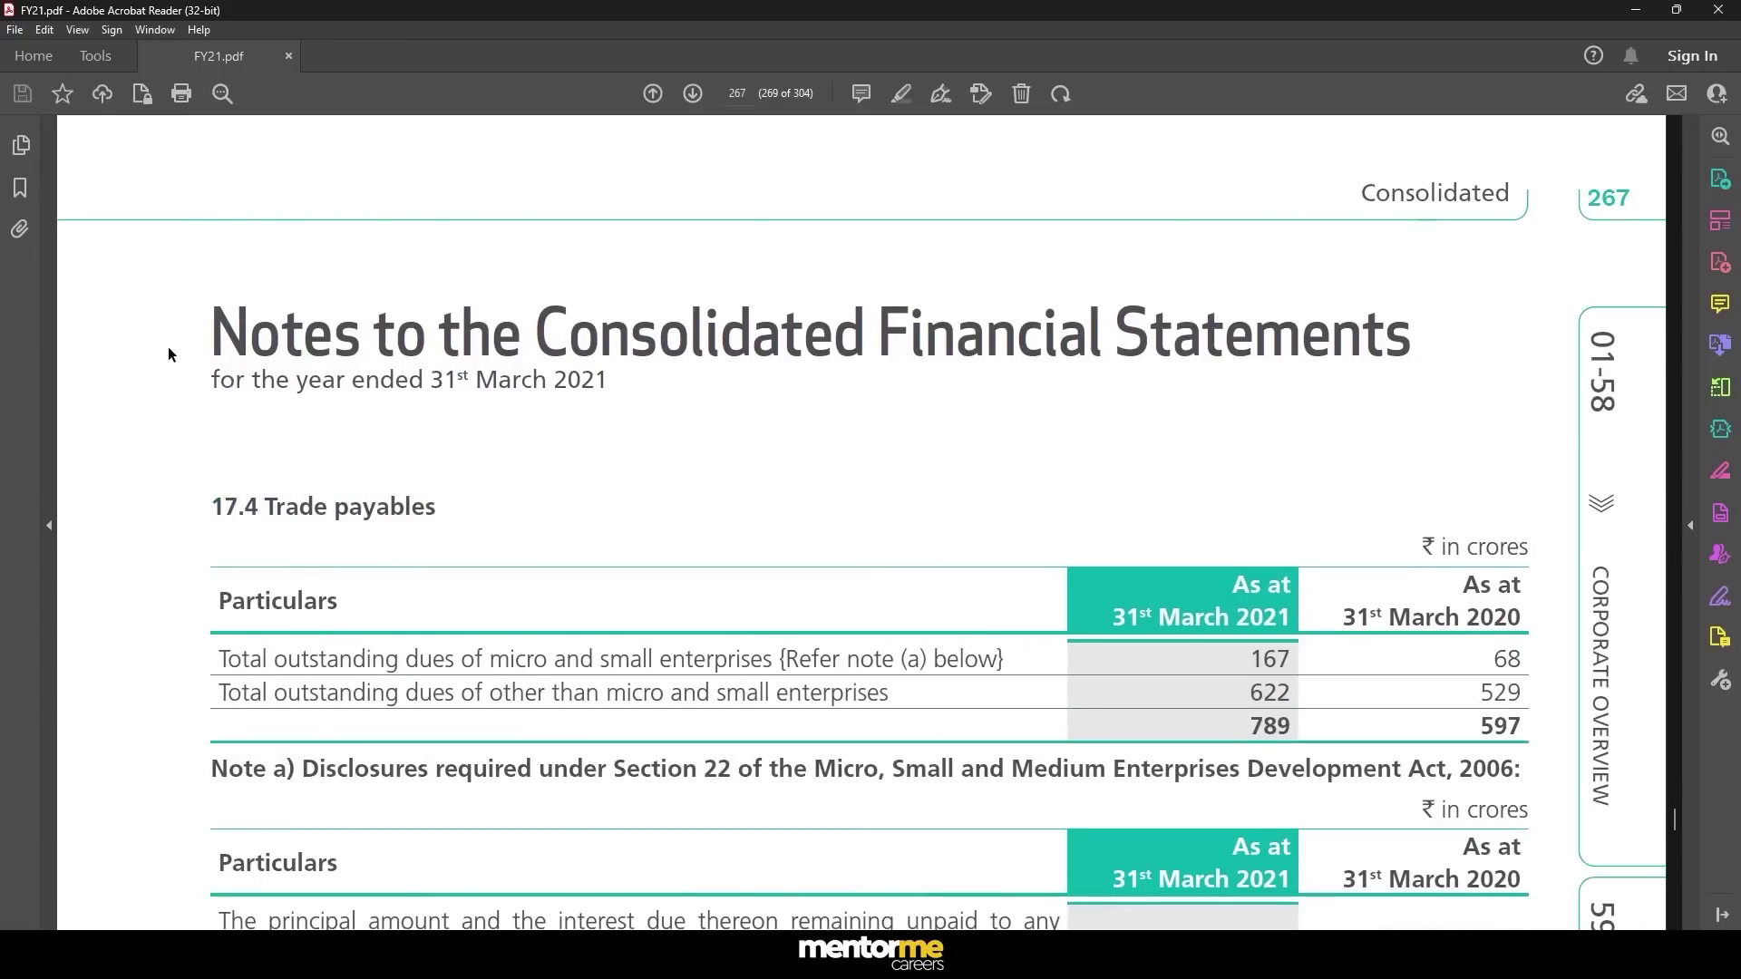
key("Left")
scroll(155, 510, "down", 8)
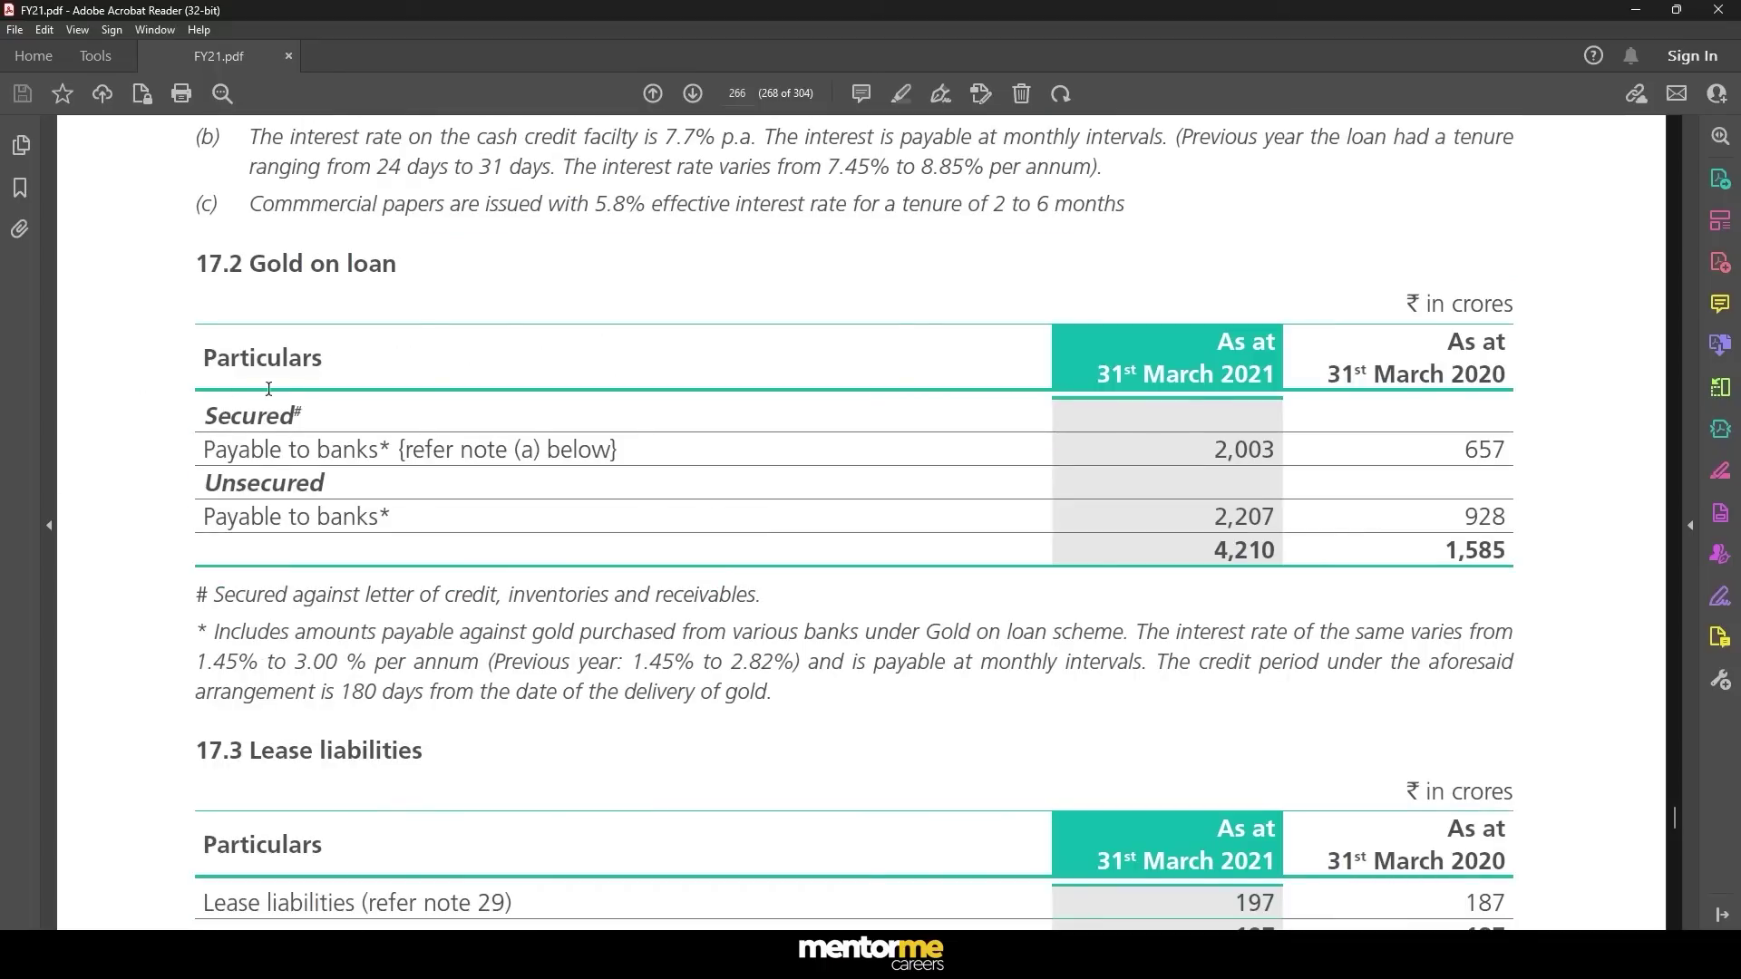
left_click_drag(208, 411, 300, 409)
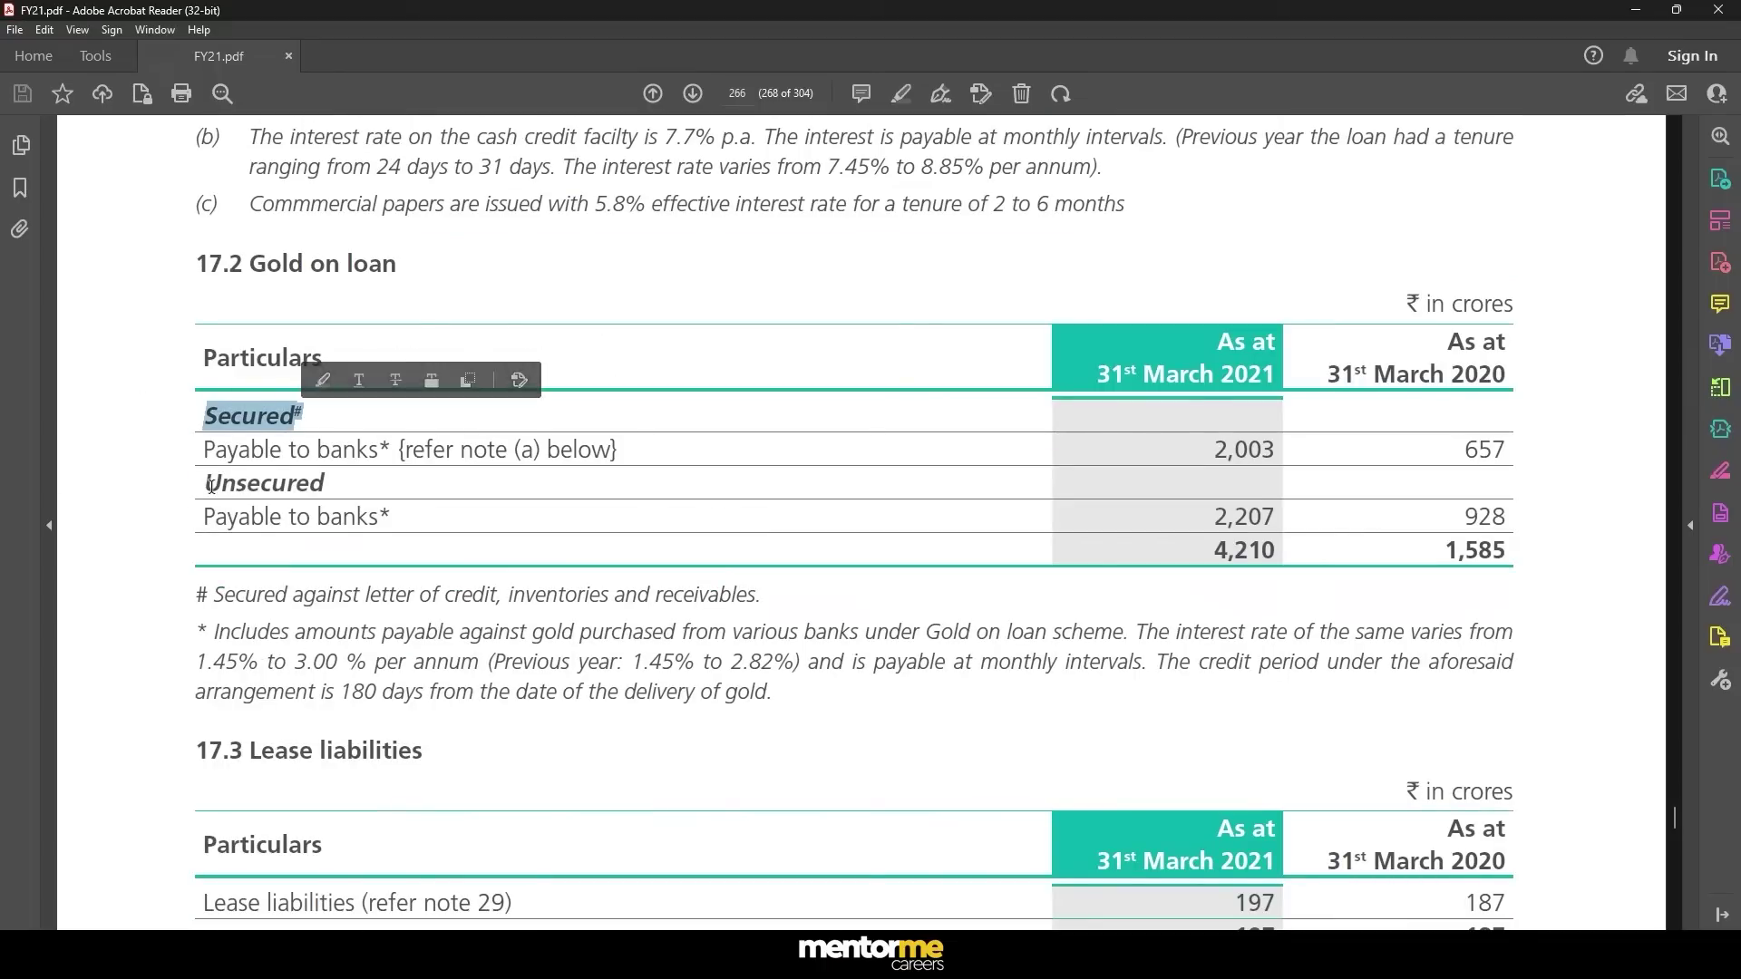
left_click_drag(219, 486, 379, 517)
left_click(273, 483)
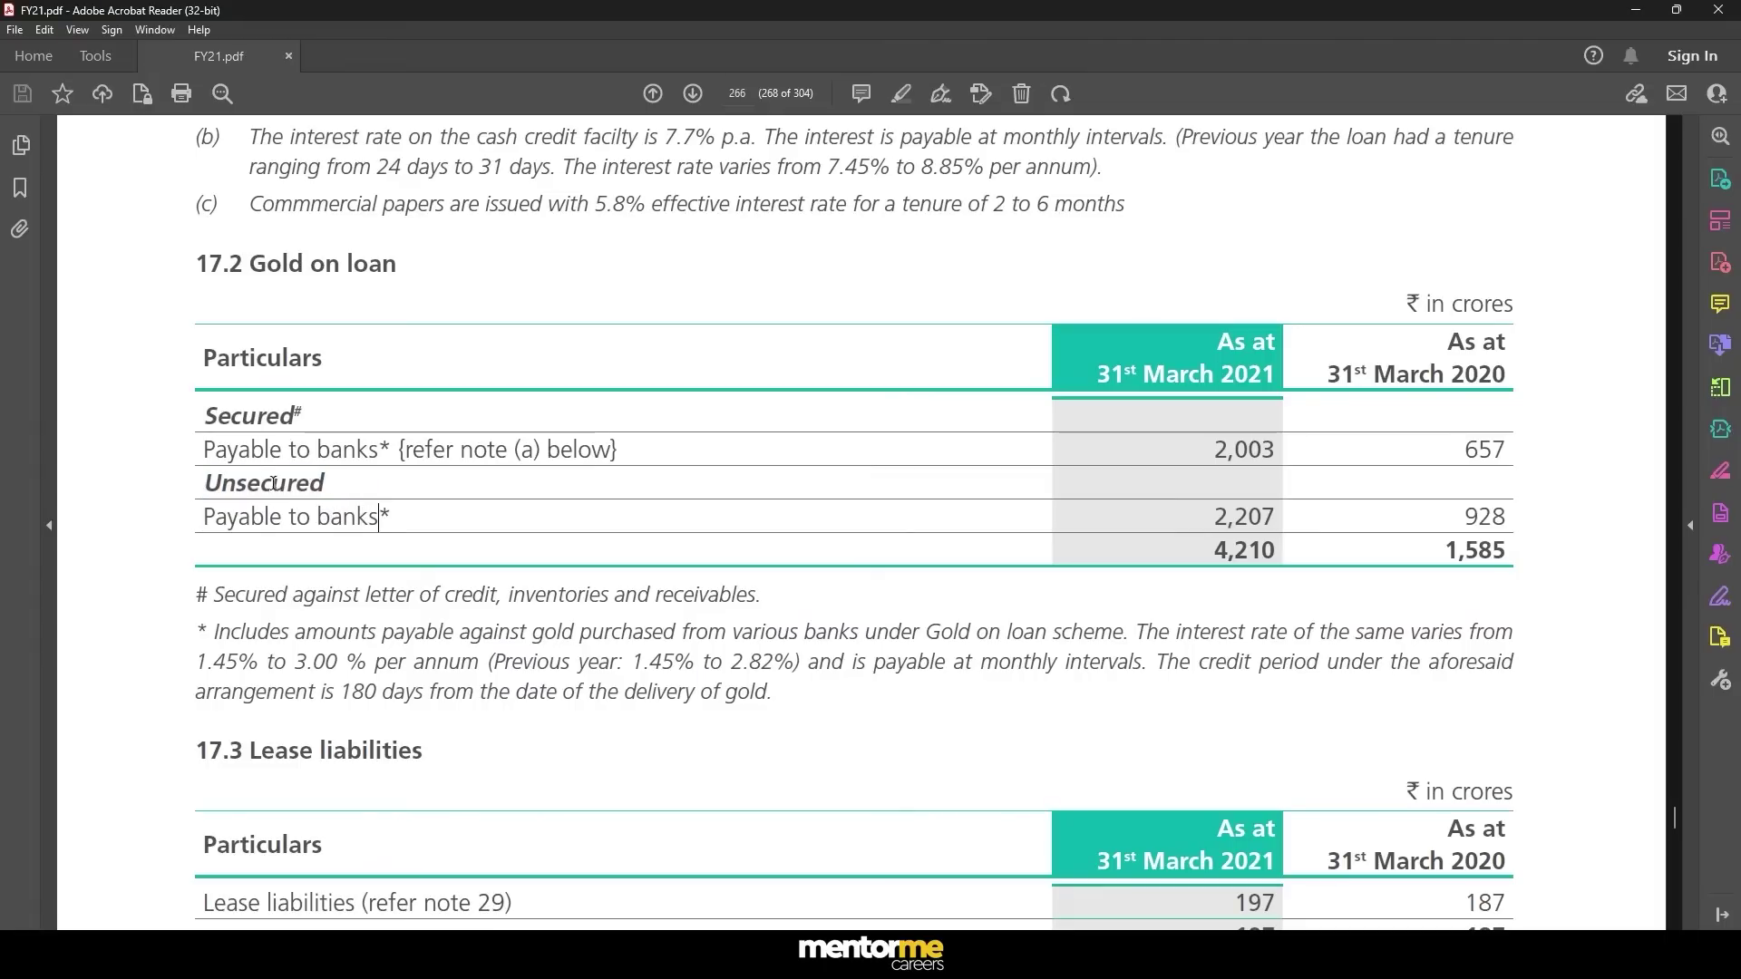
left_click_drag(194, 426, 628, 463)
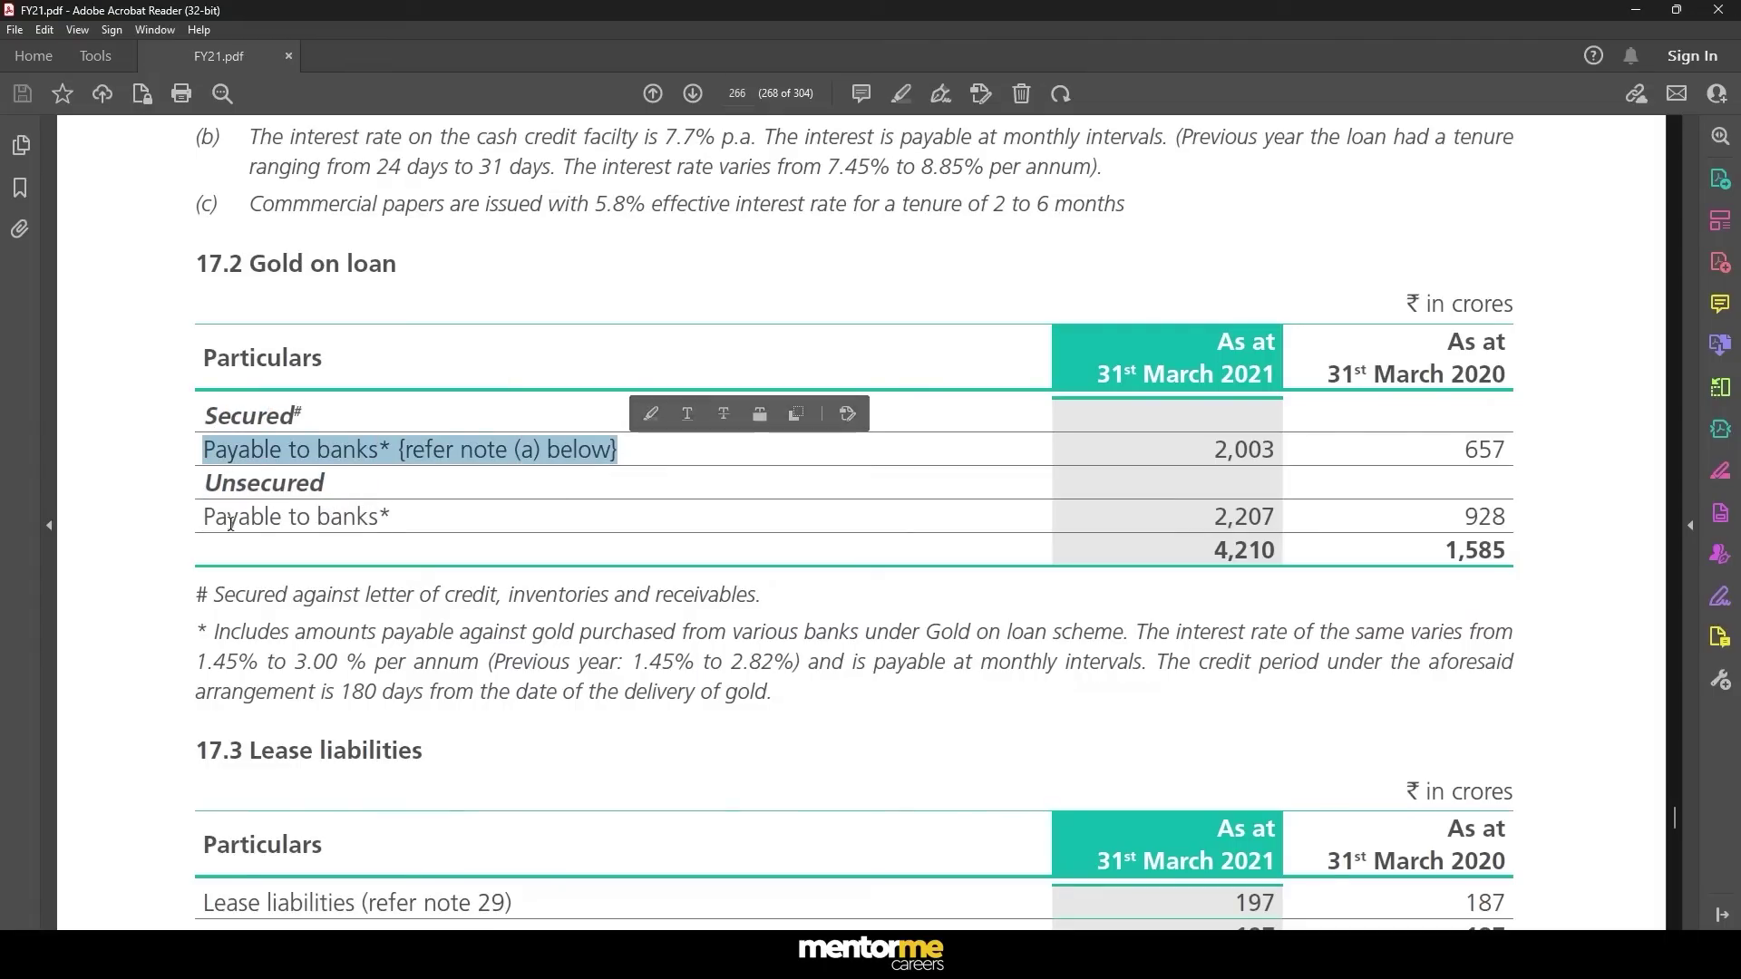
left_click_drag(225, 519, 420, 516)
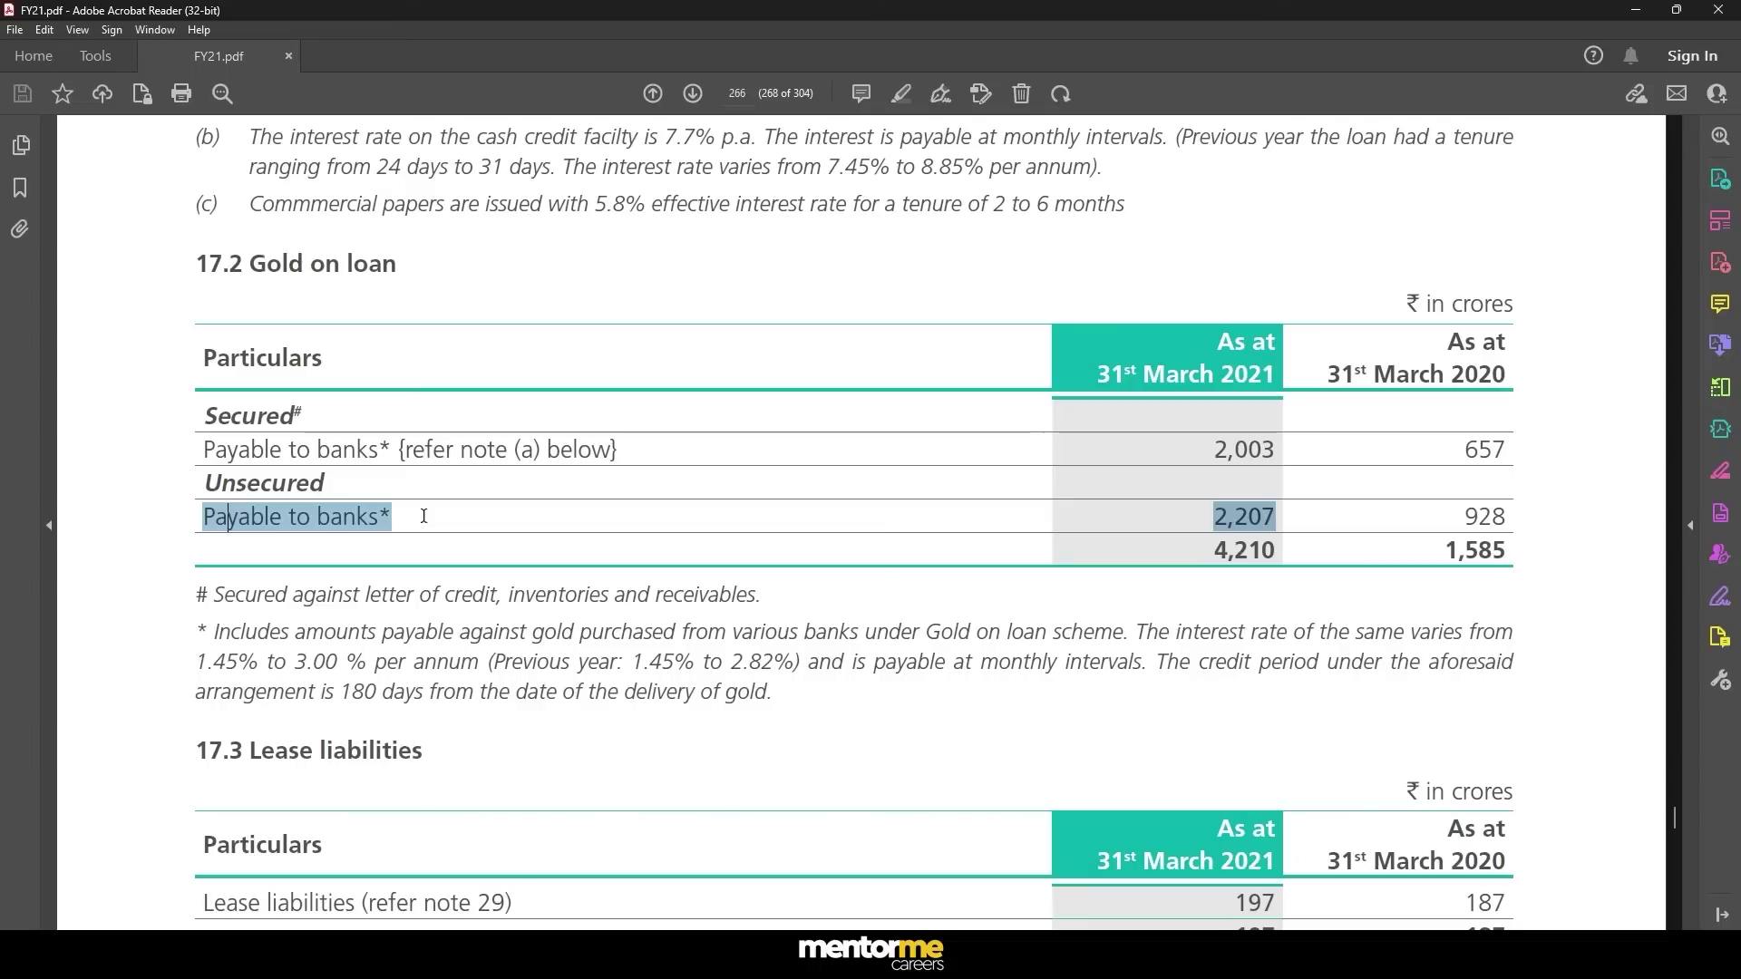
left_click(312, 450)
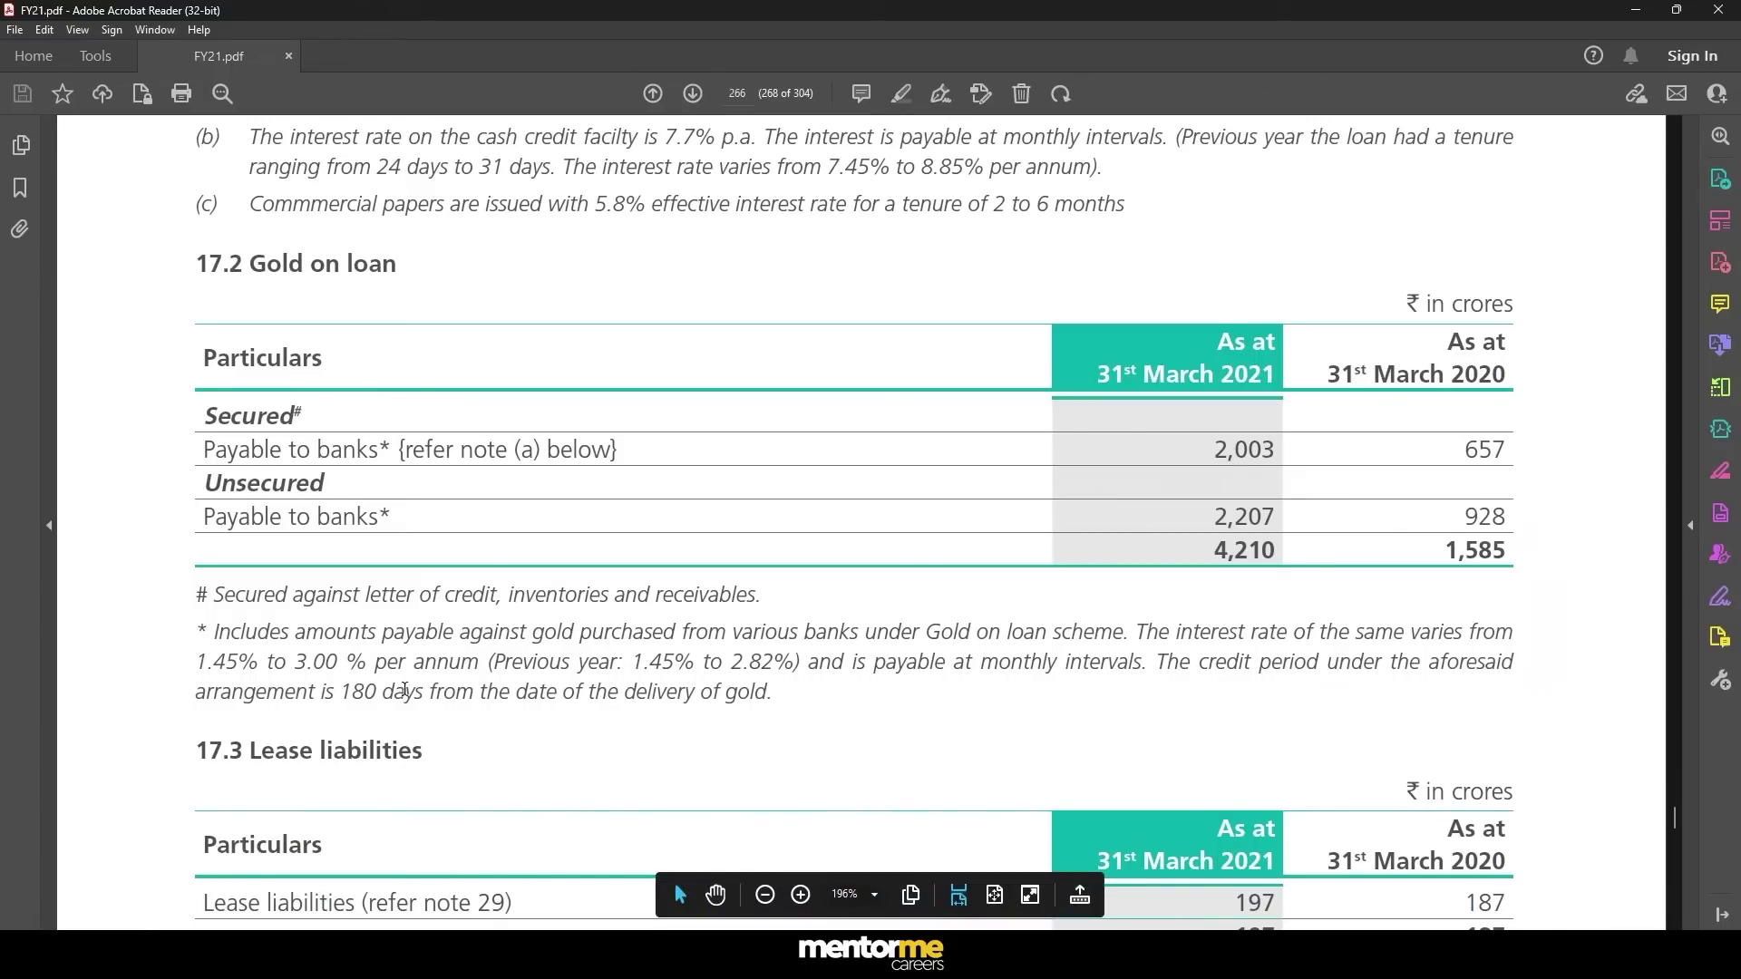
left_click_drag(338, 697, 473, 694)
left_click_drag(624, 694, 779, 695)
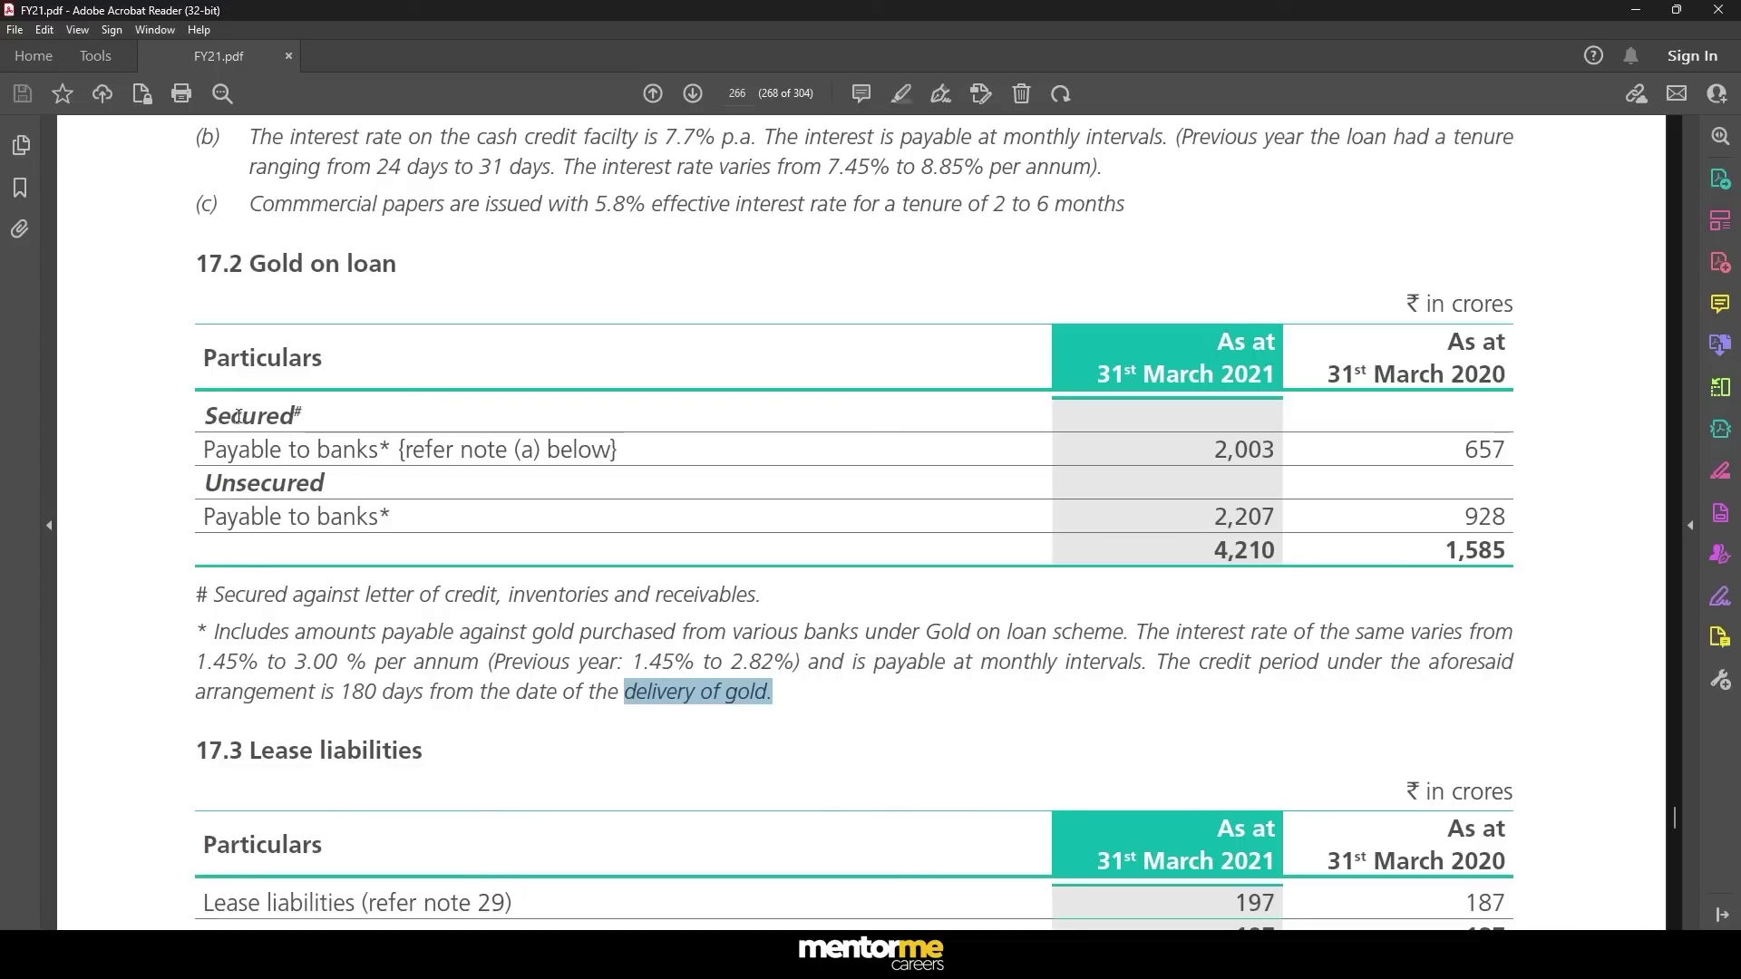
left_click_drag(631, 666, 797, 660)
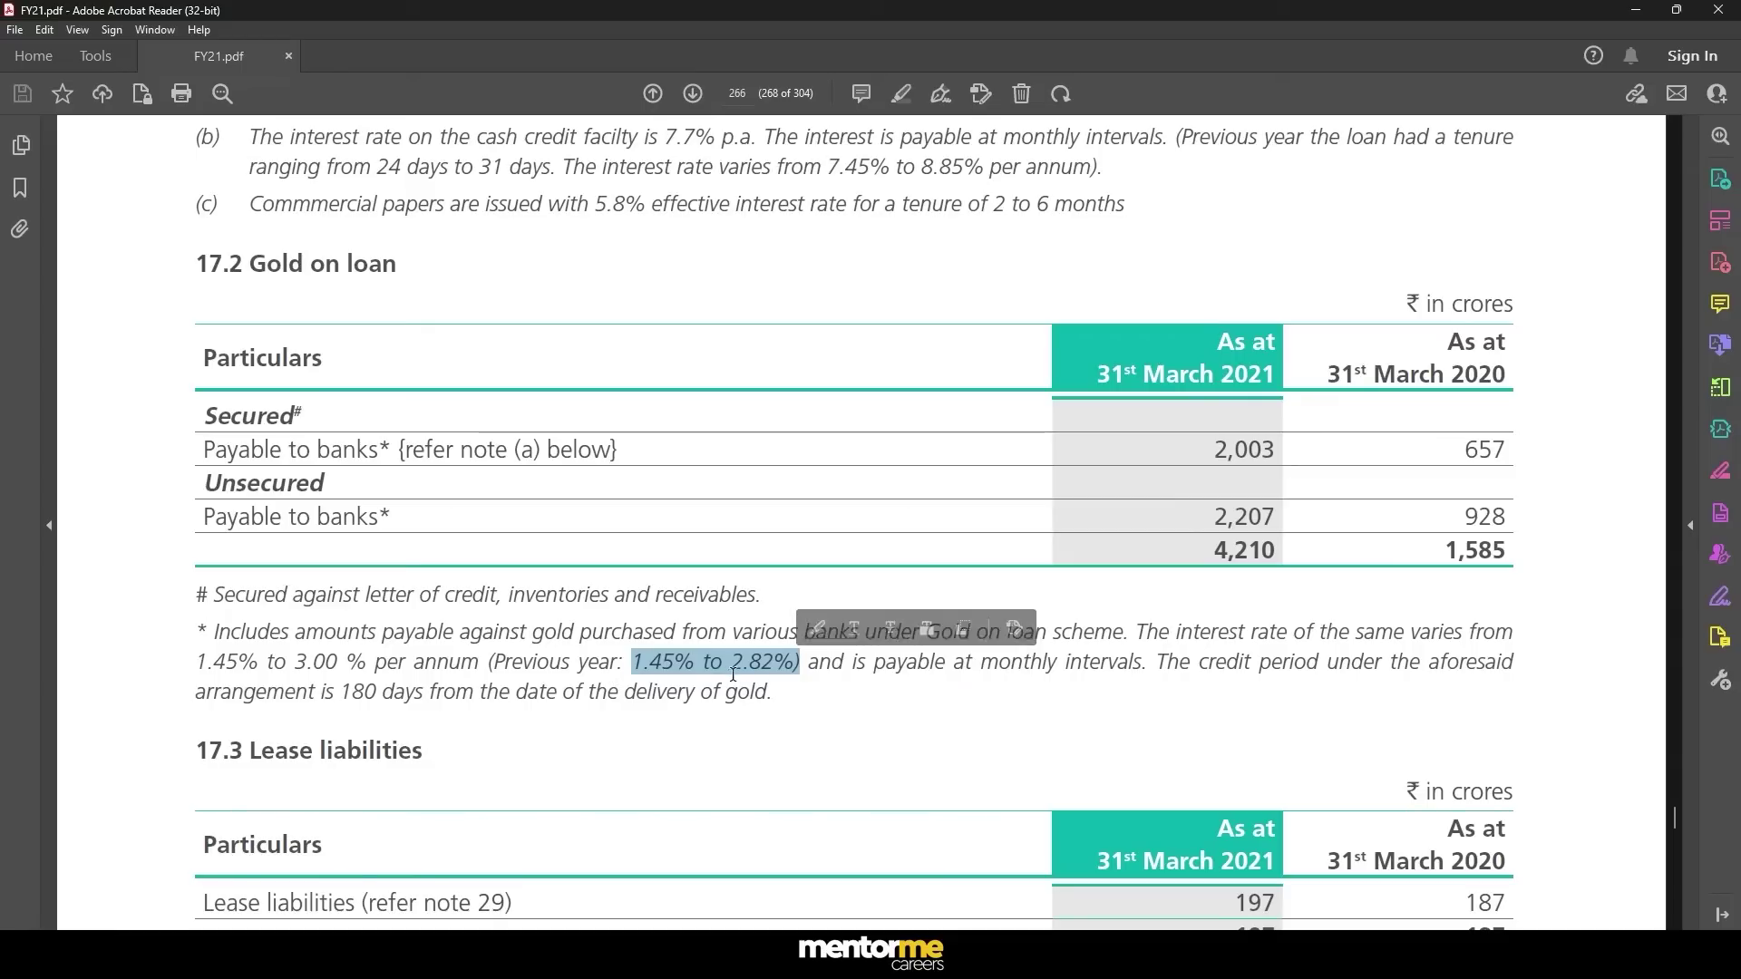
- Back in Excel, label row 22 'Interest' beneath Gold on Loan
key("alt+Tab")
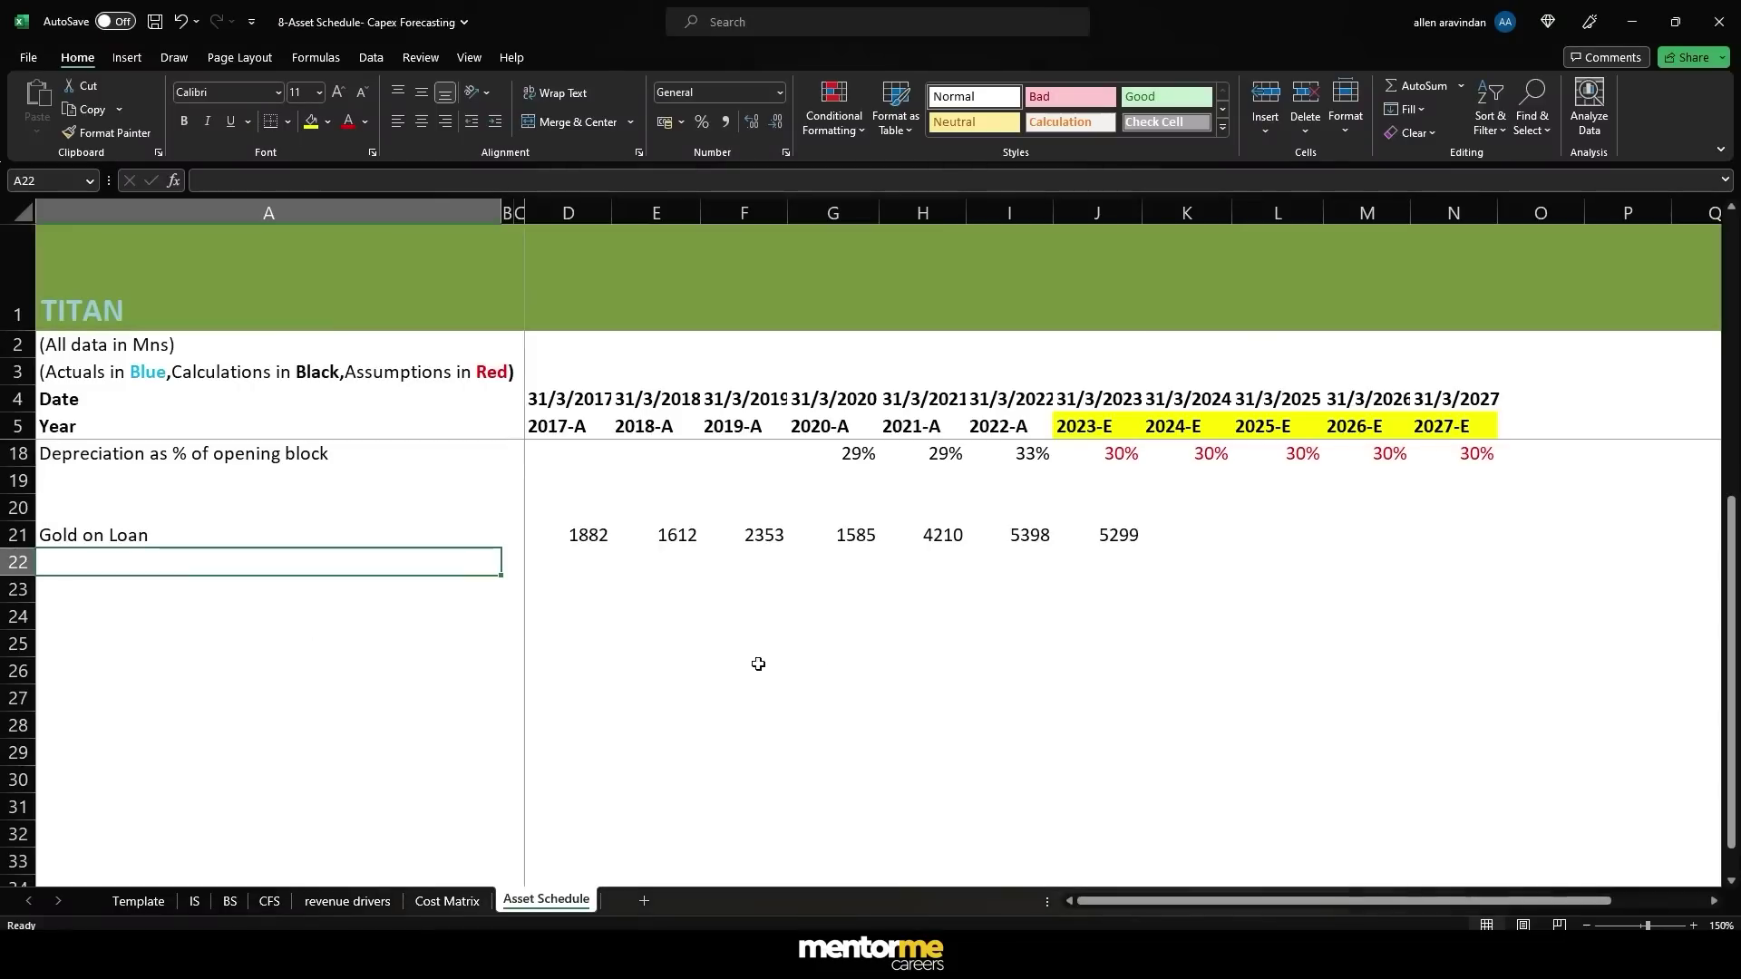
left_click(115, 542)
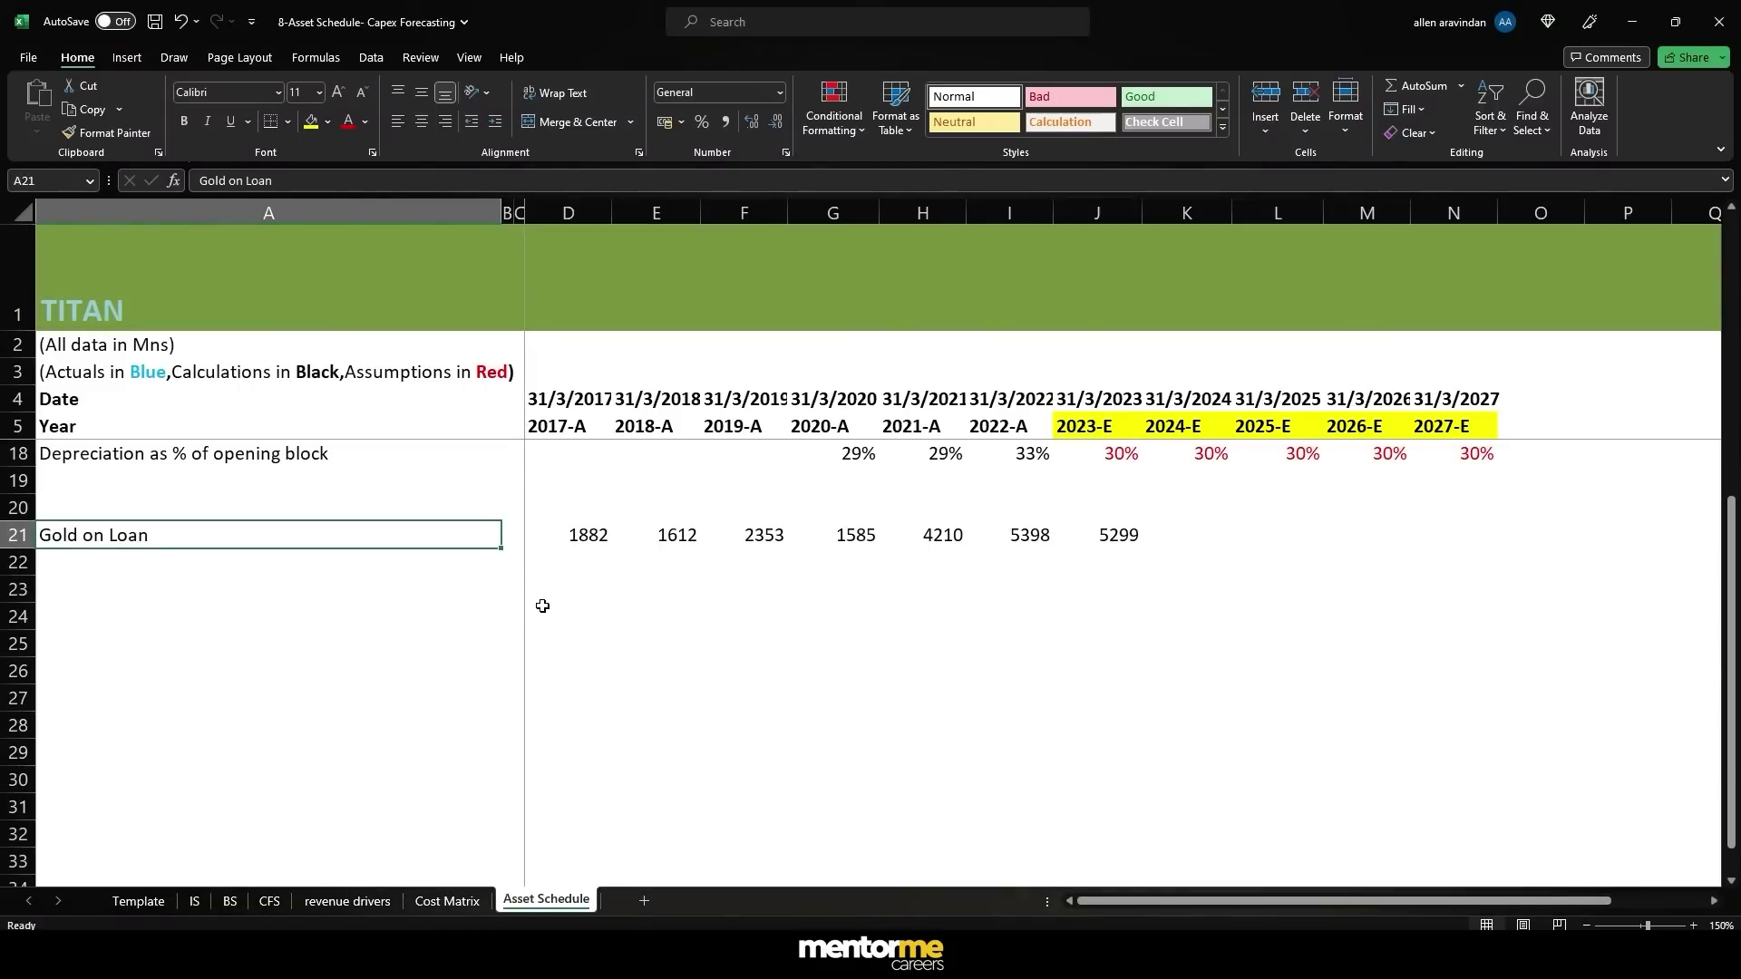
key("Down")
key("Down")
key("alt+Tab")
key("alt+Tab")
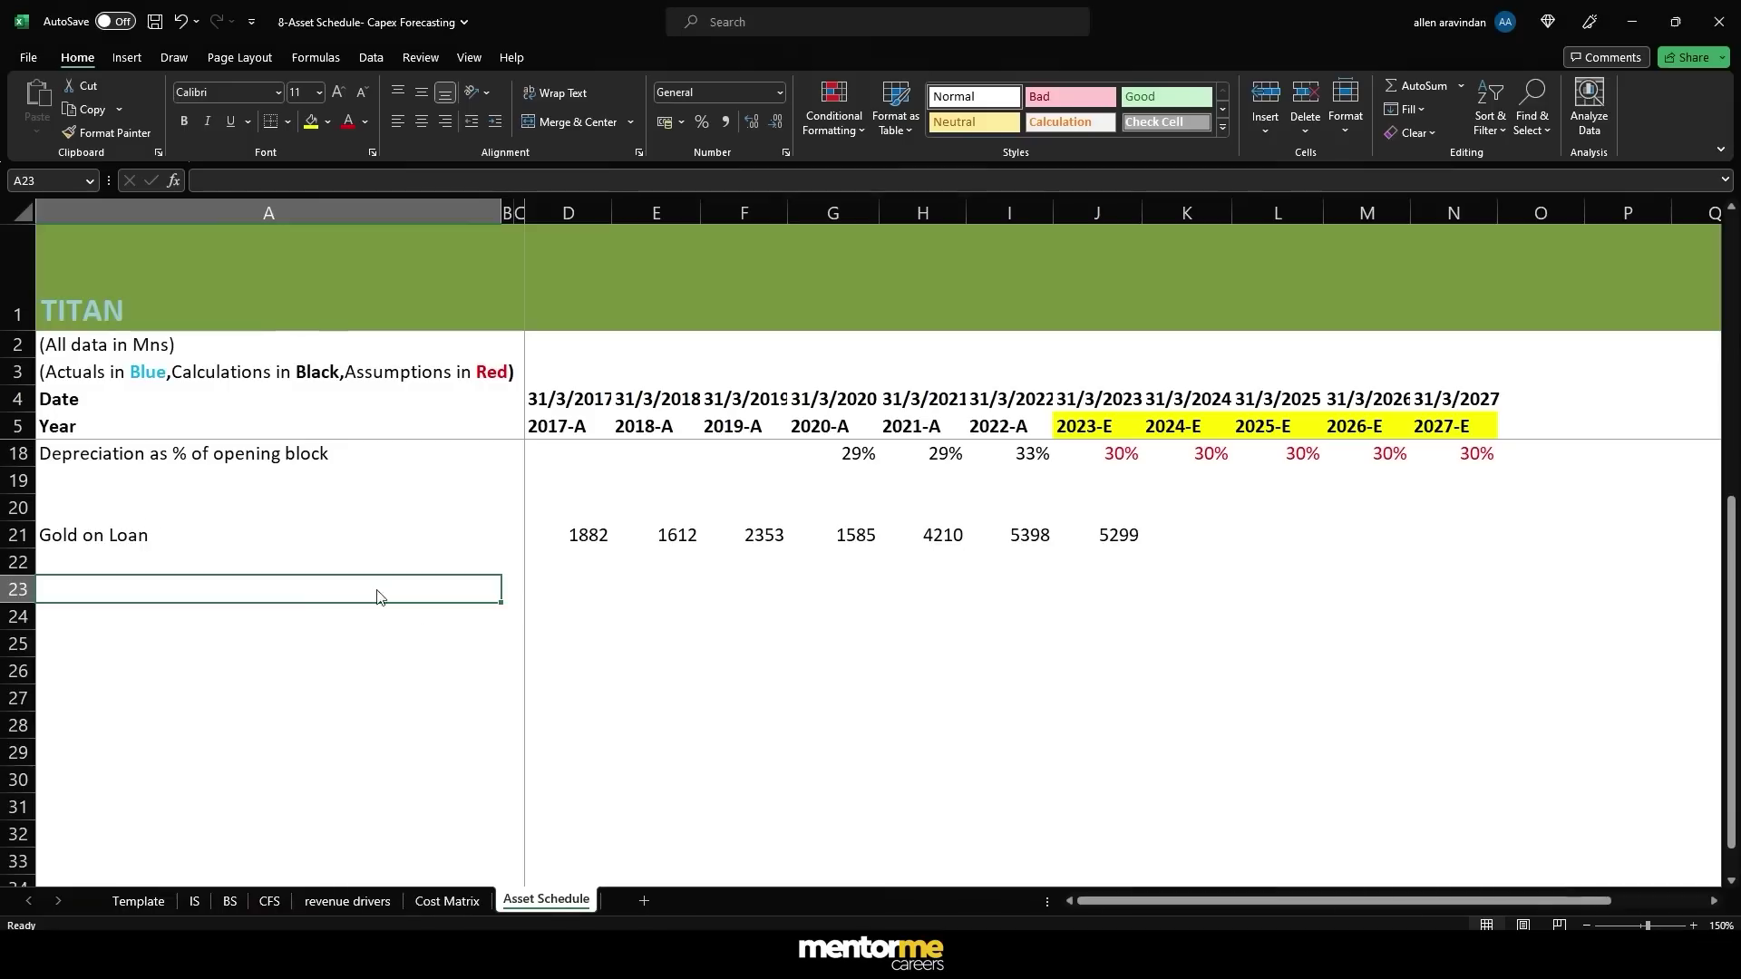
left_click(176, 566)
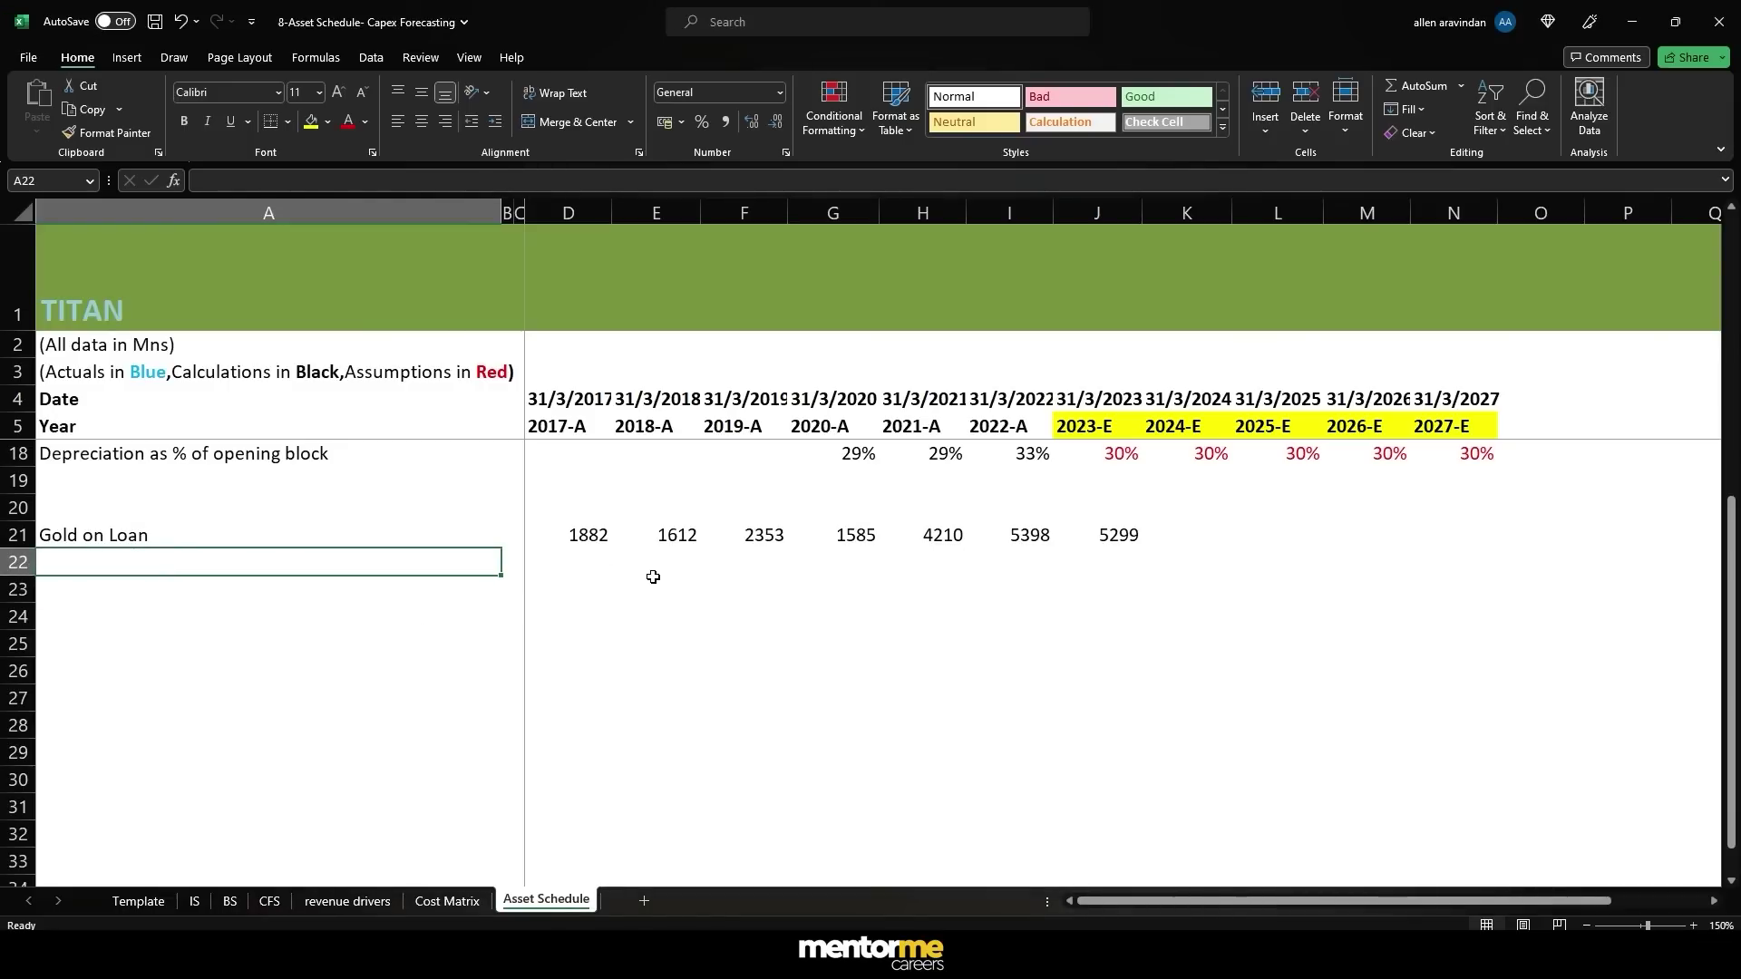
key("Right")
key("Right")
key("Right")
key("Right")
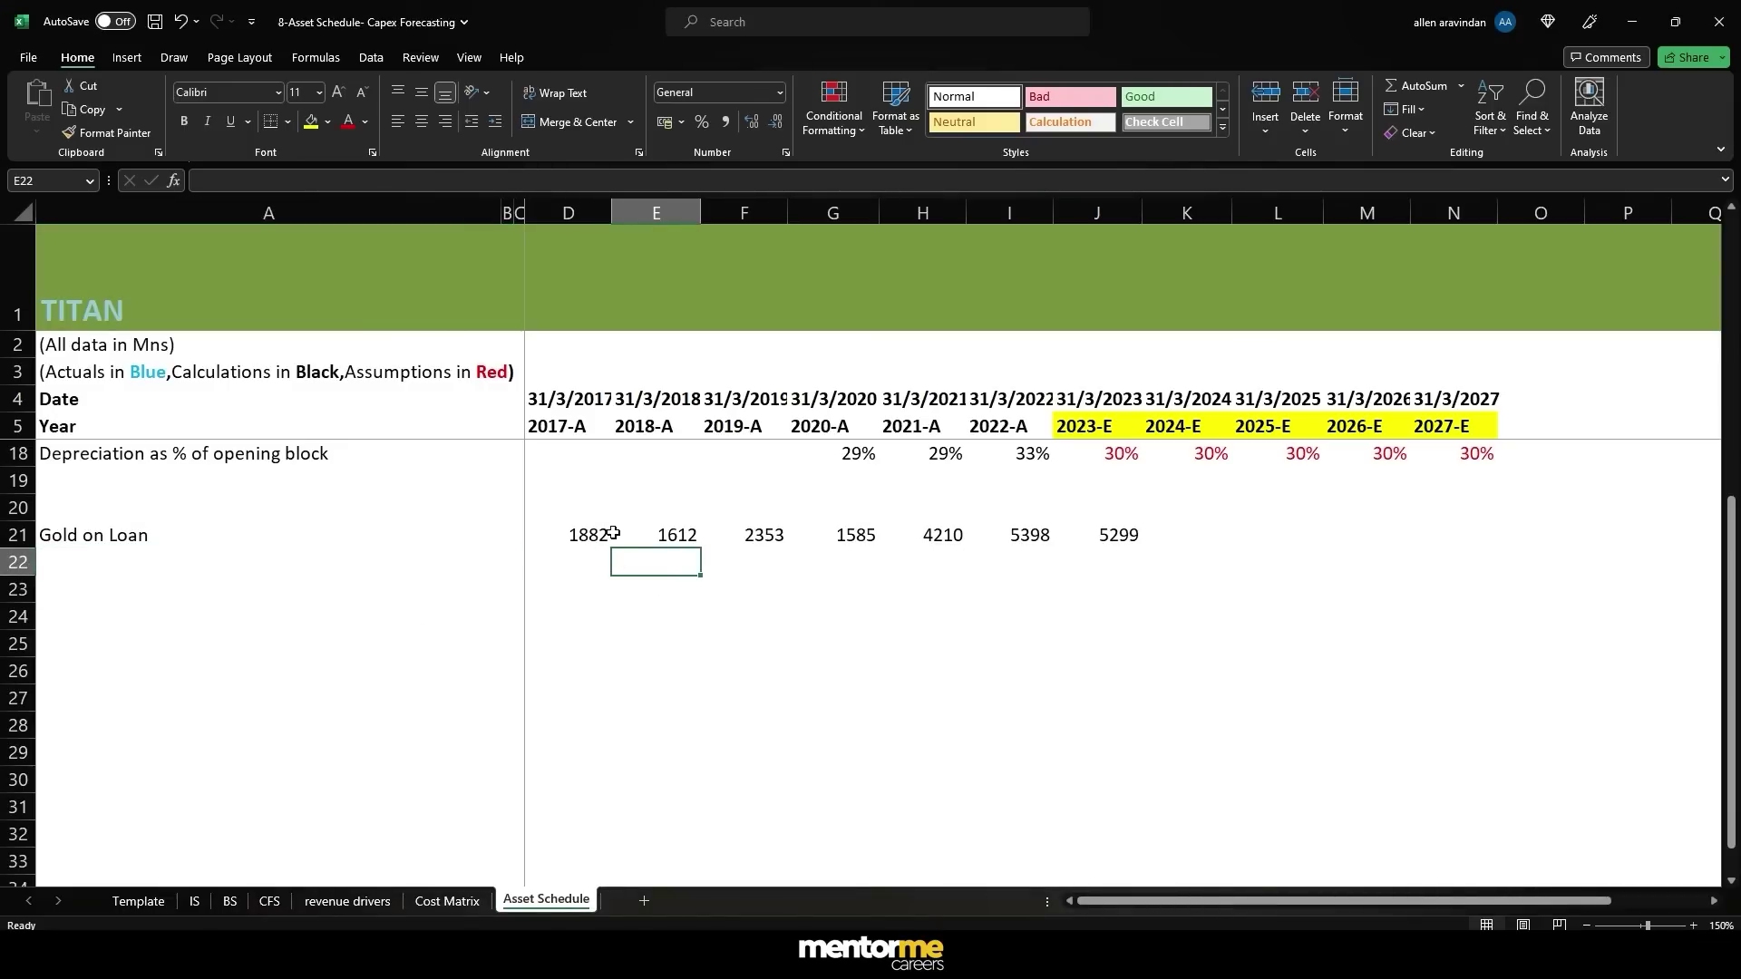
left_click_drag(615, 533, 857, 535)
left_click(131, 566)
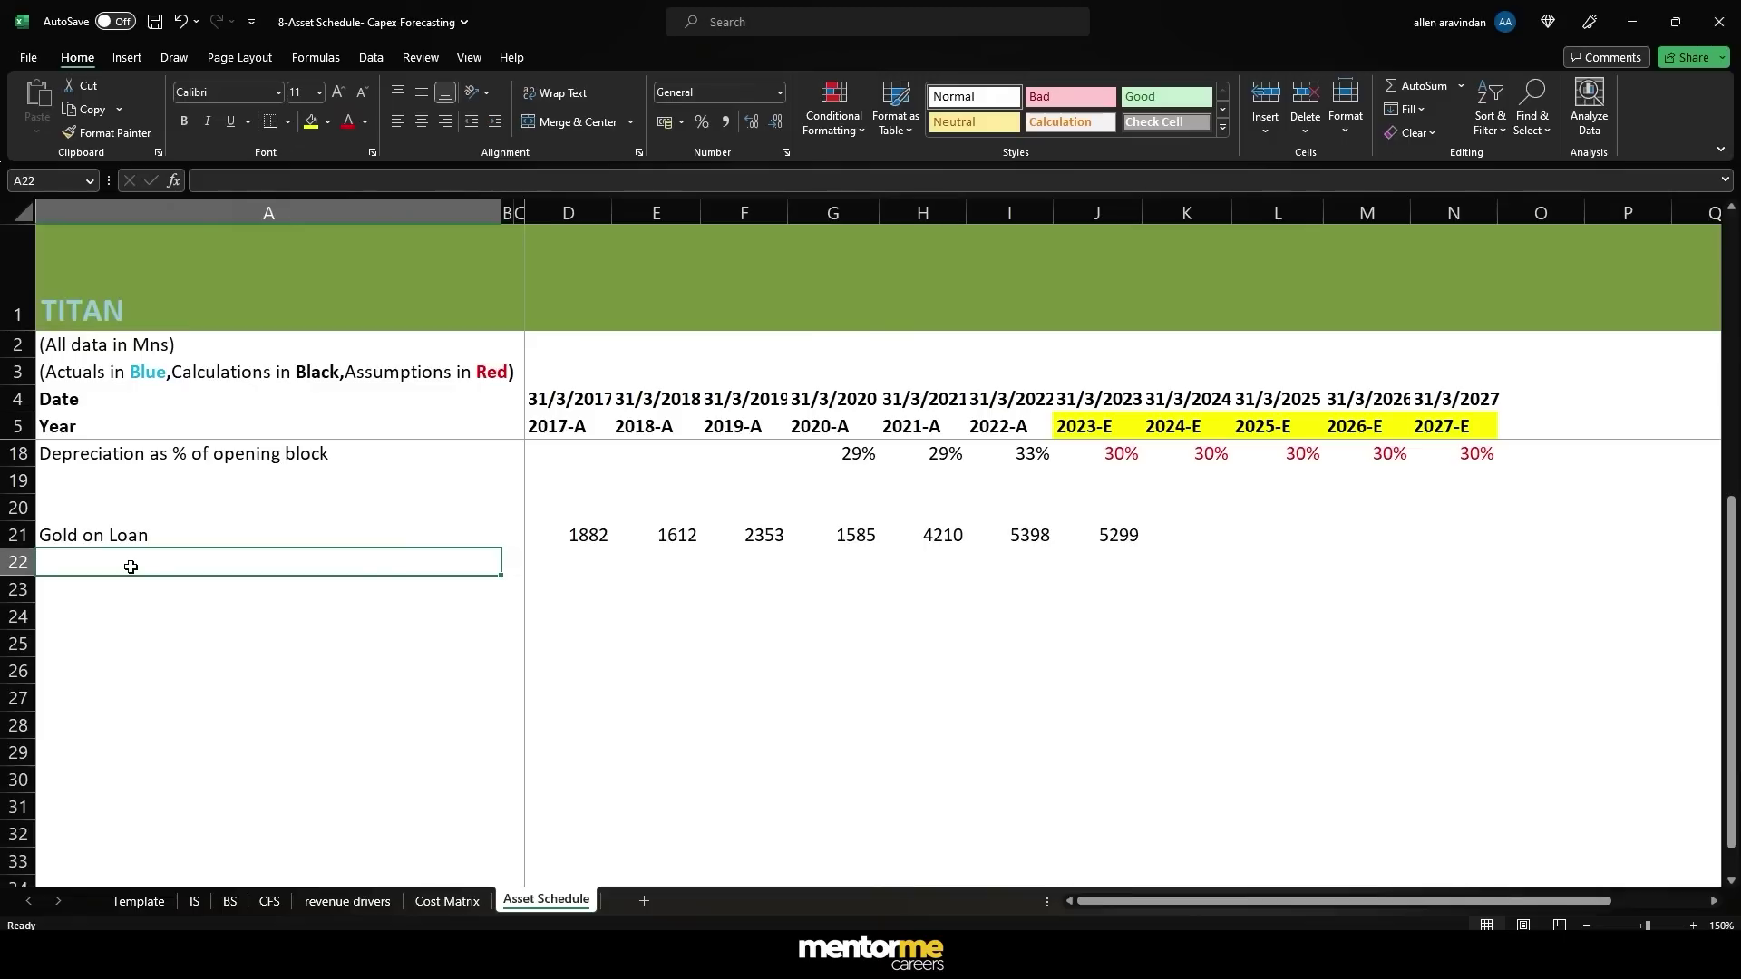
type("Interest")
key("Return")
- Enter a 3% rate in J22 and fill it across K22:N22 through 2027-E
key("Up")
key("Right")
key("Right")
key("Right")
key("Right")
key("Right")
key("Right")
key("Right")
key("Right")
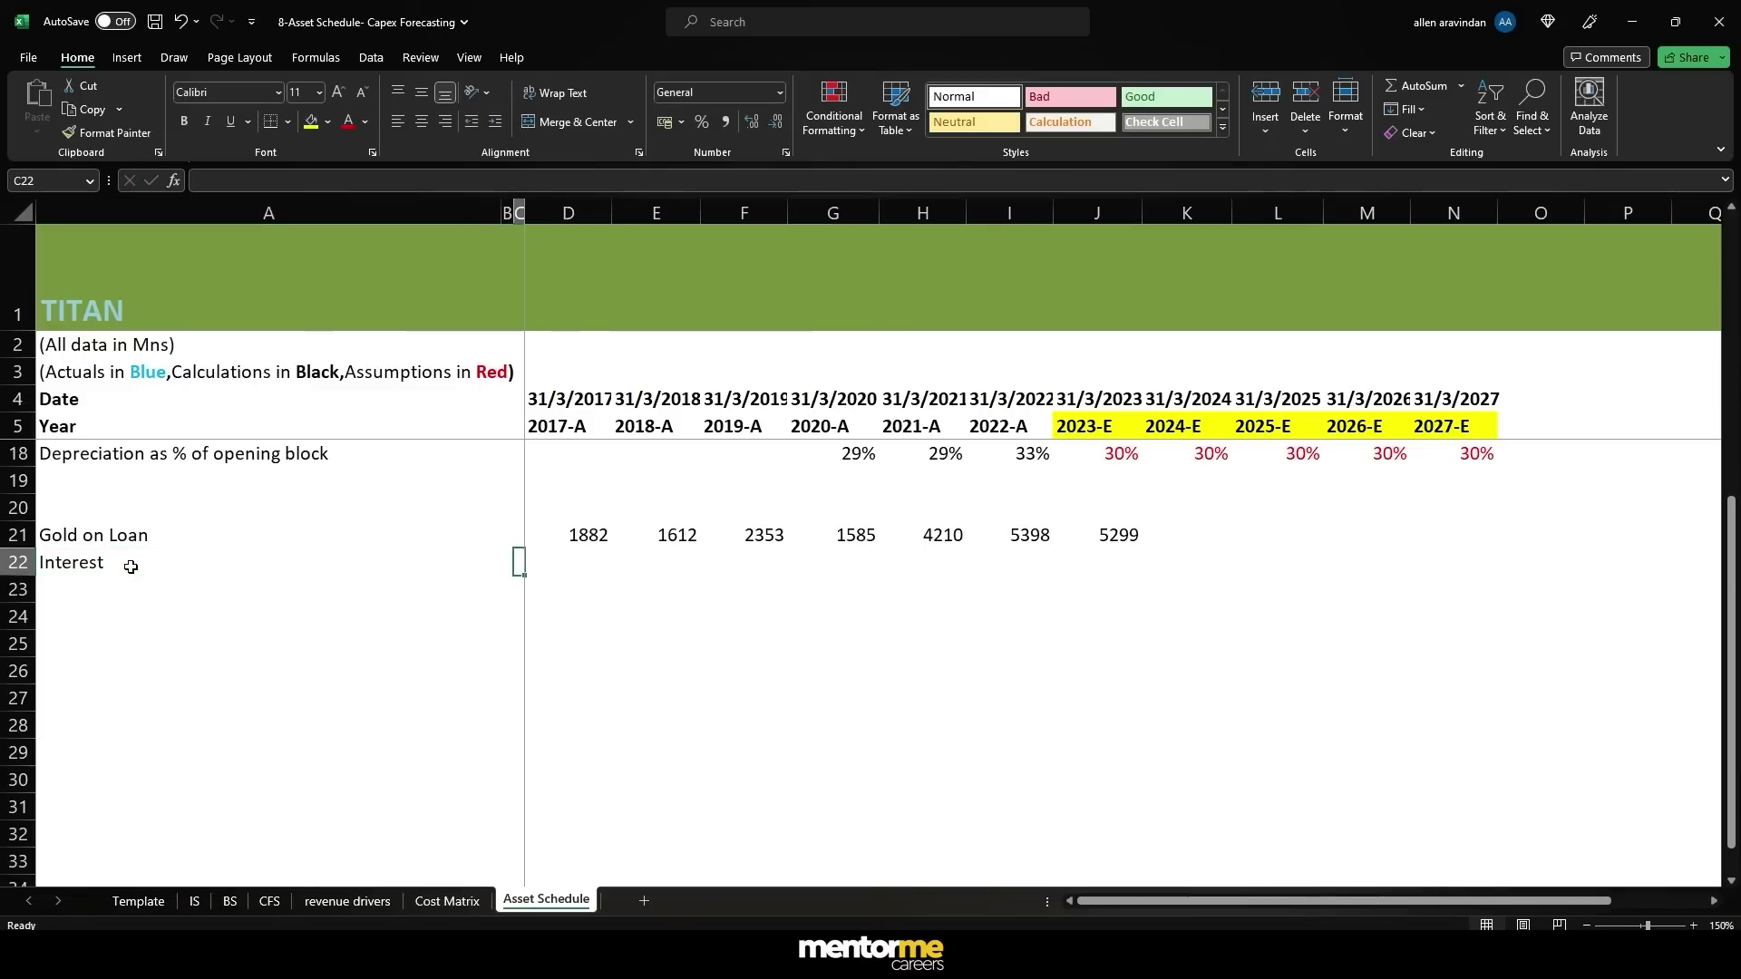
key("Right")
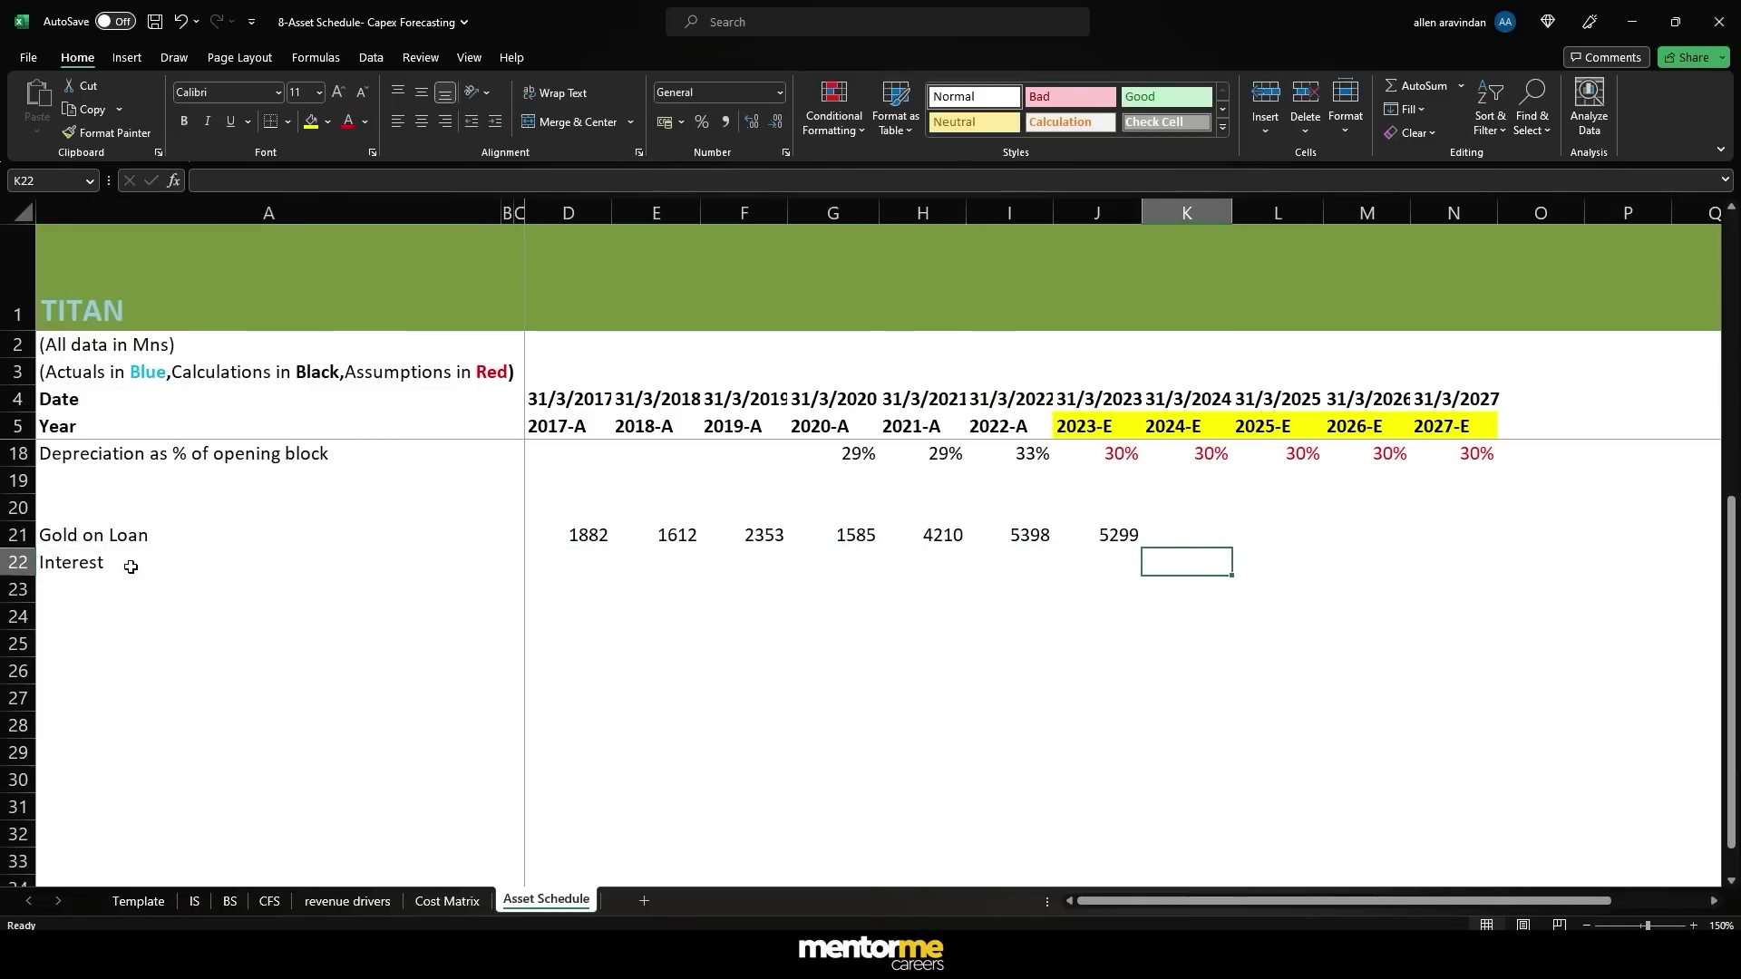
type("3%")
key("ctrl+Return")
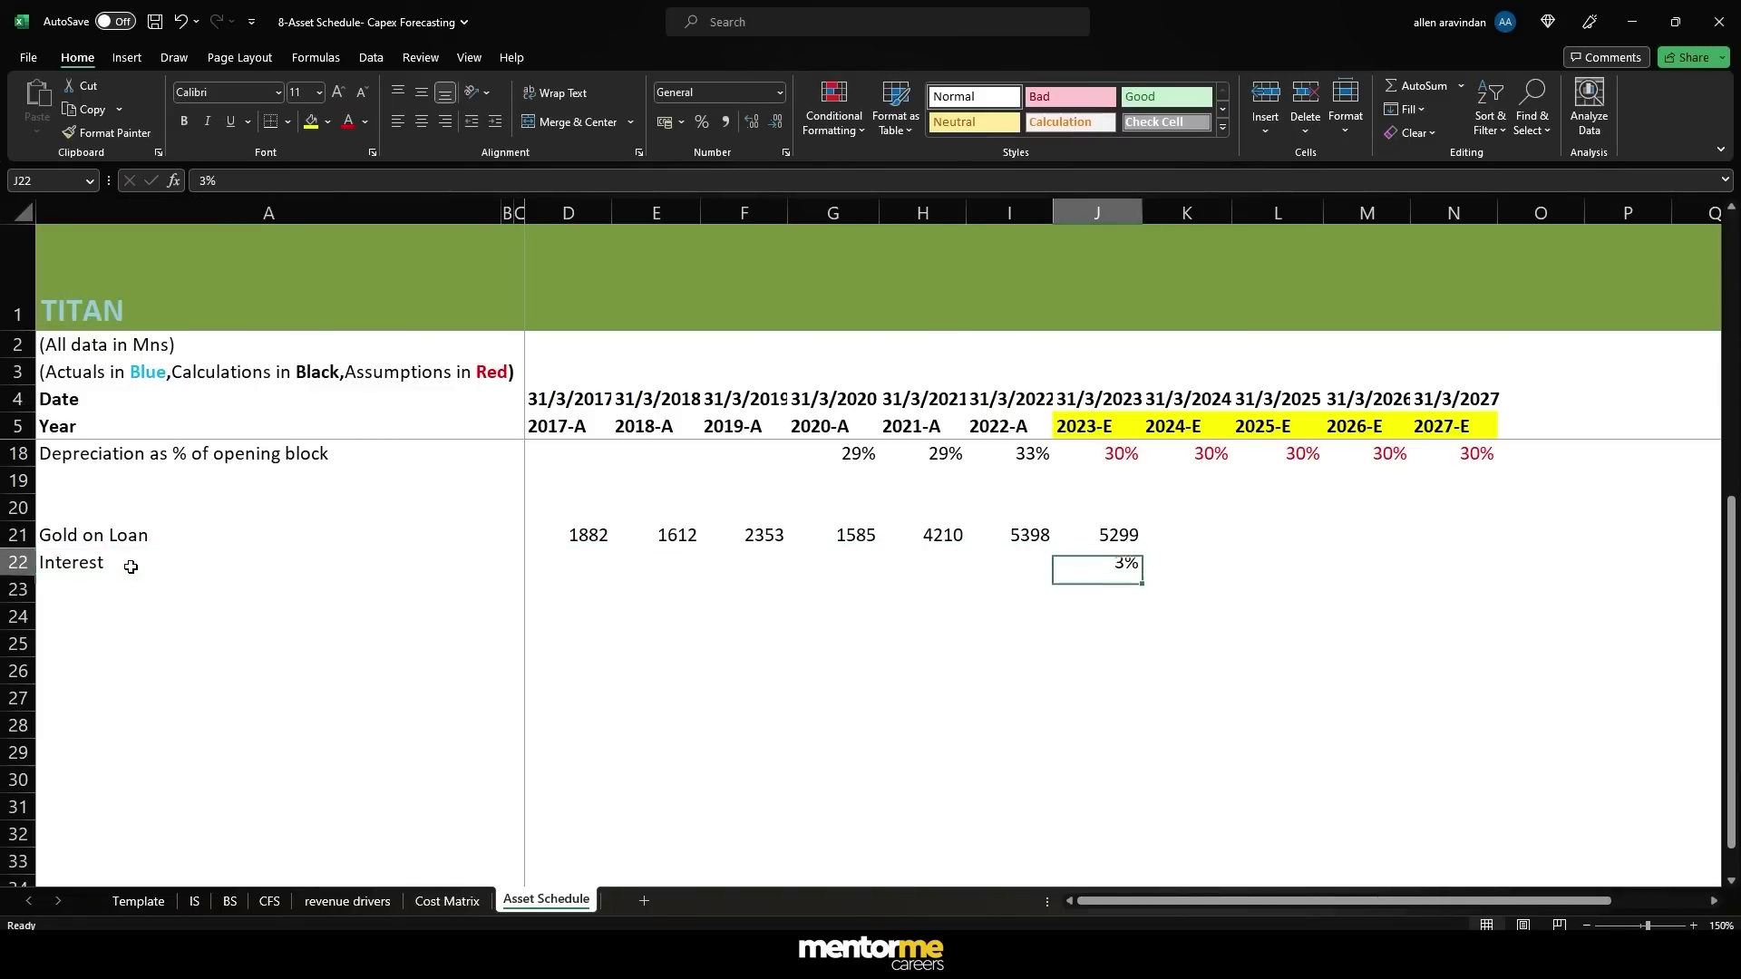
key("ctrl+c")
key("shift+Right")
key("shift+Right")
key("shift+Right")
key("shift+Right")
key("ctrl+v")
key("Escape")
- Return to the 2023-E Gold on Loan value and the empty label row below Interest
key("Right")
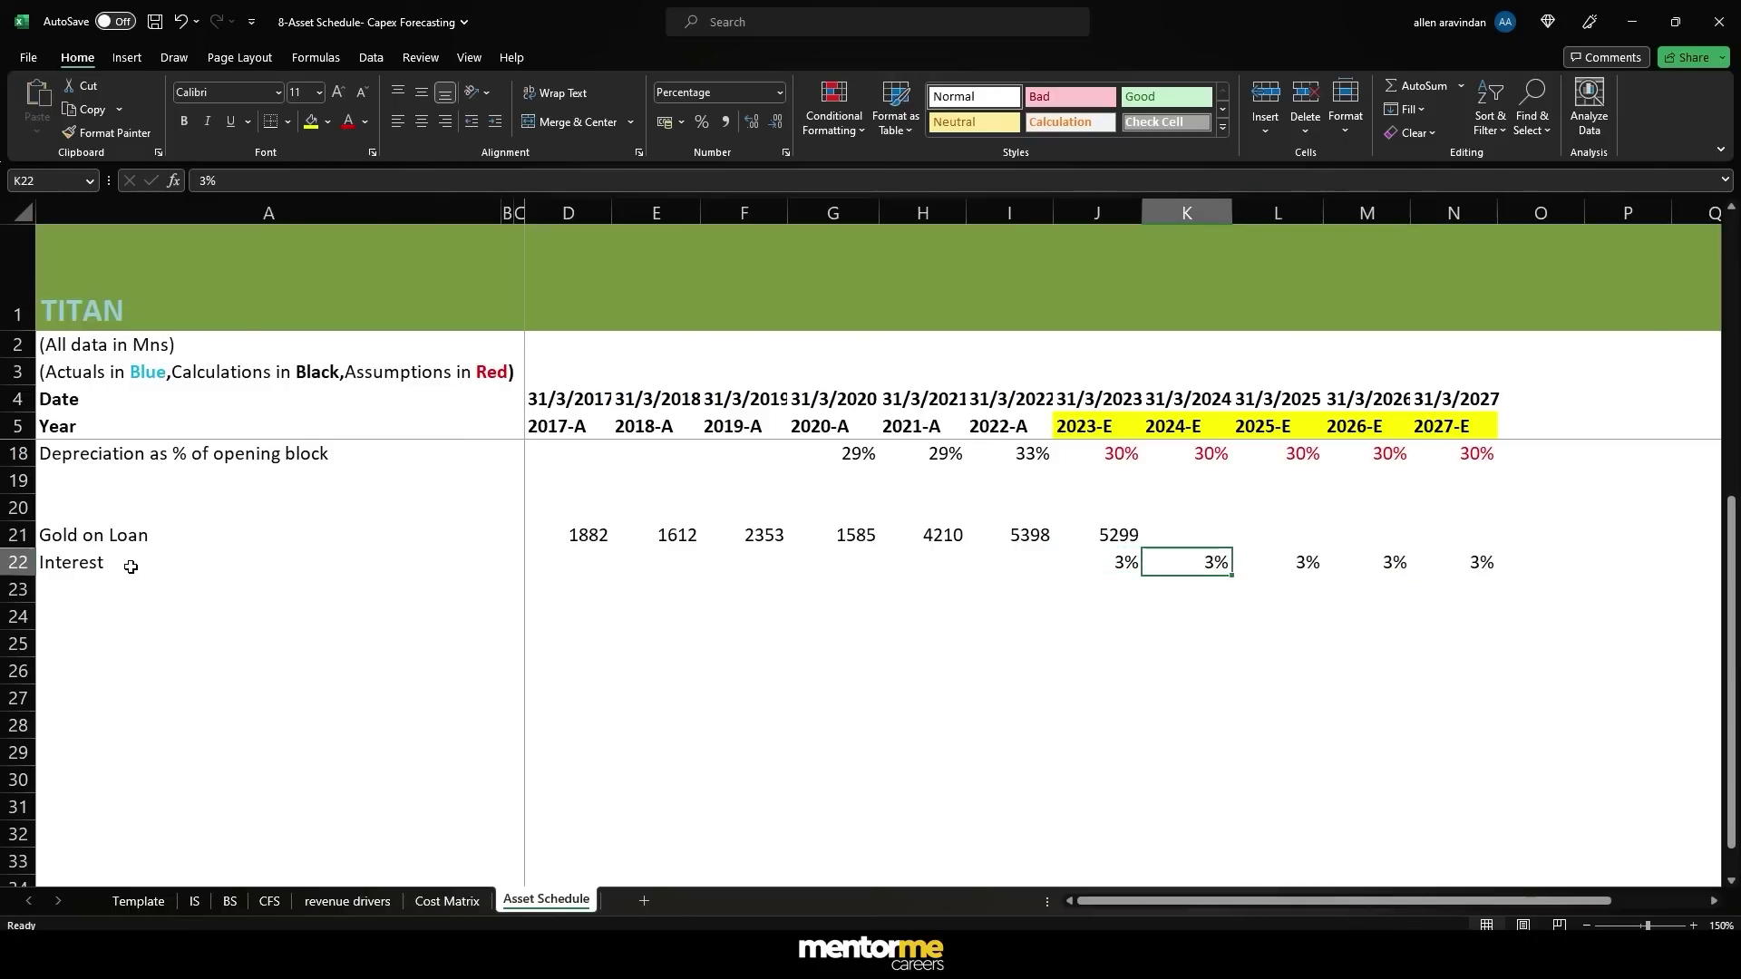
key("Down")
key("Left")
key("Up")
key("Up")
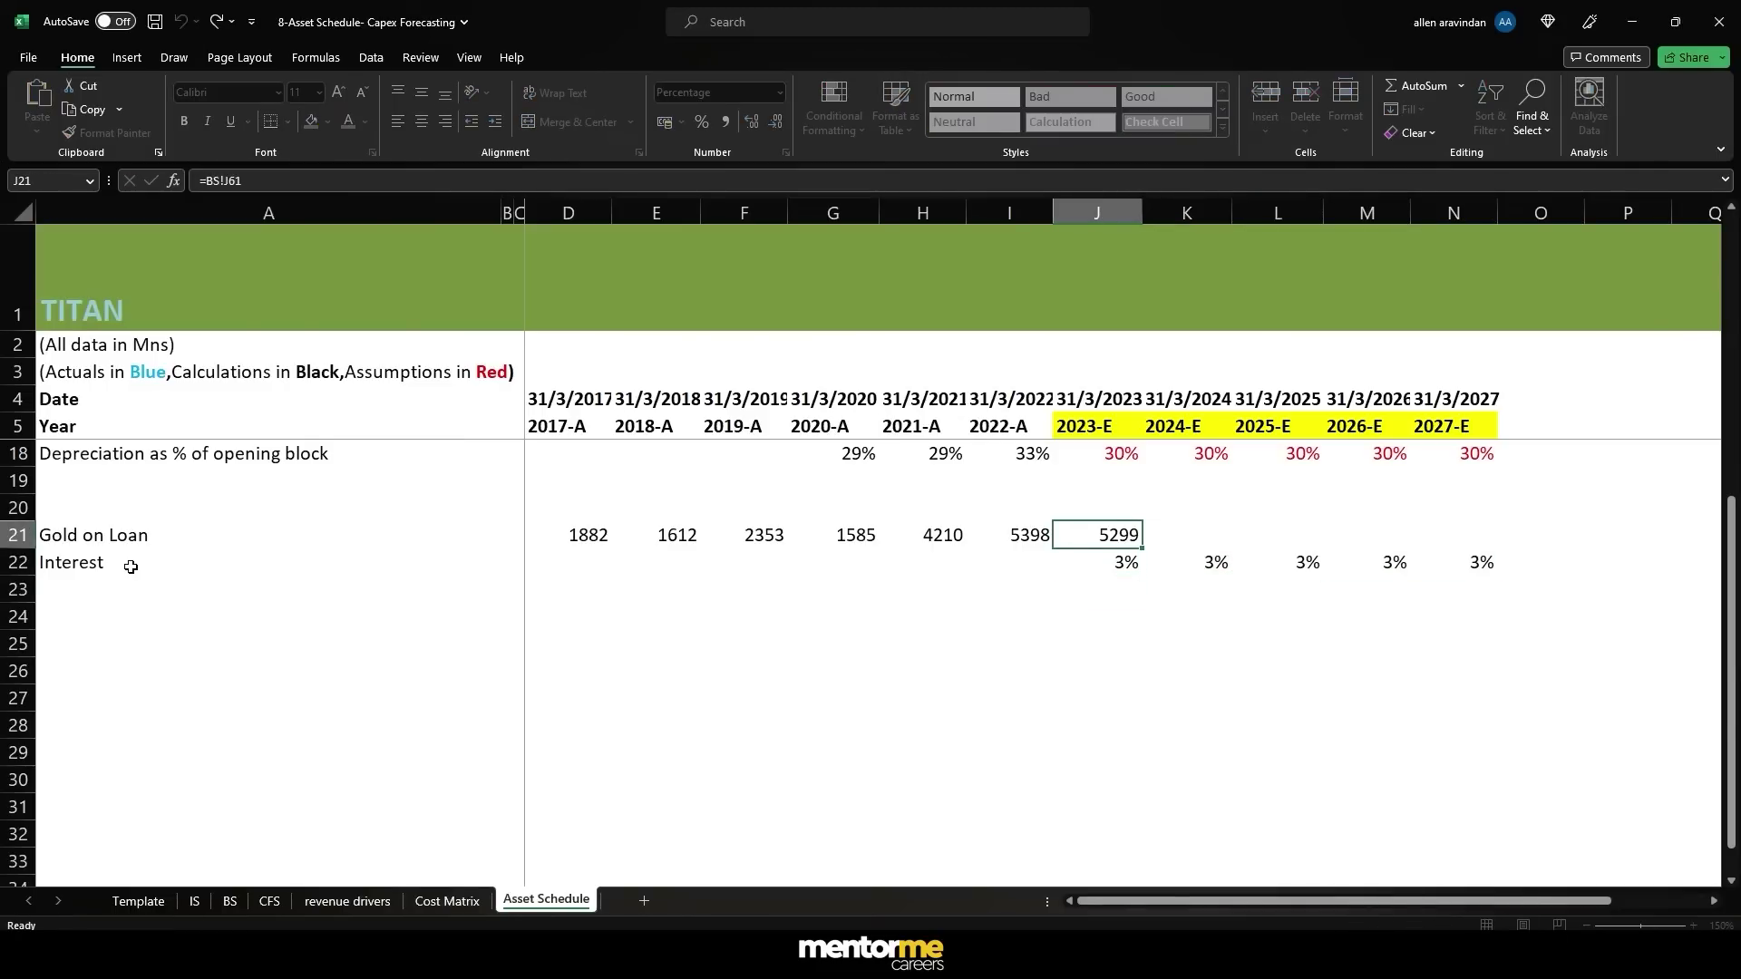
scroll(127, 564, "up", 2)
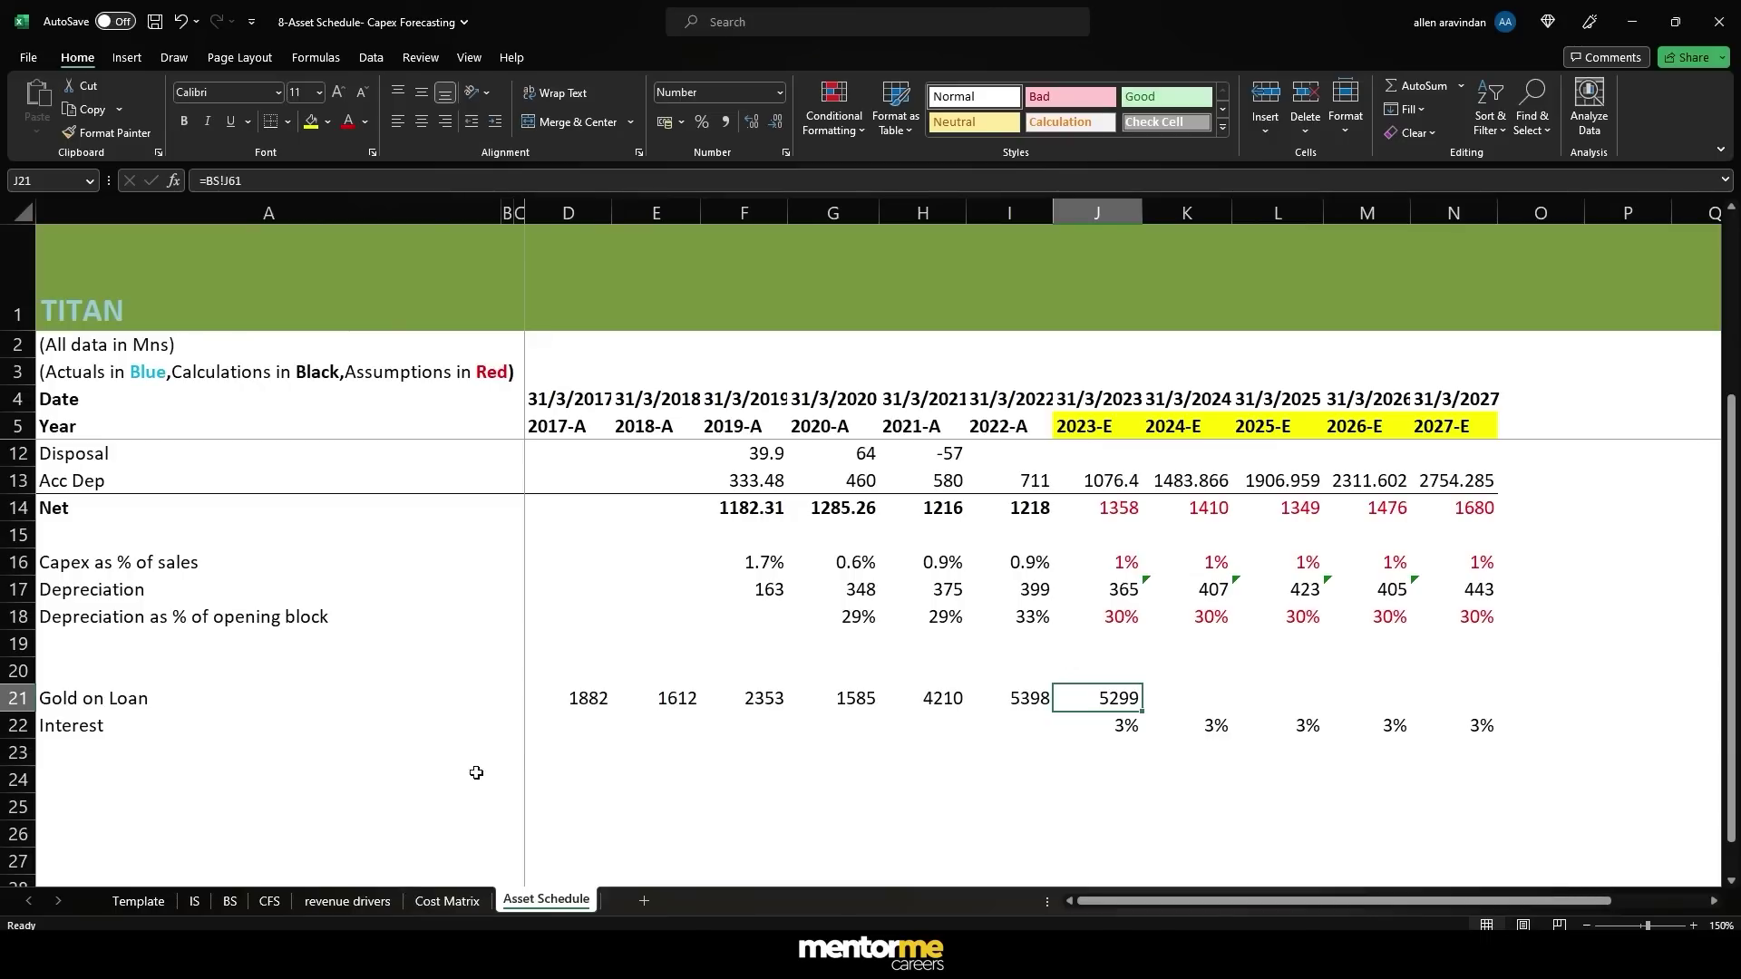
left_click(74, 783)
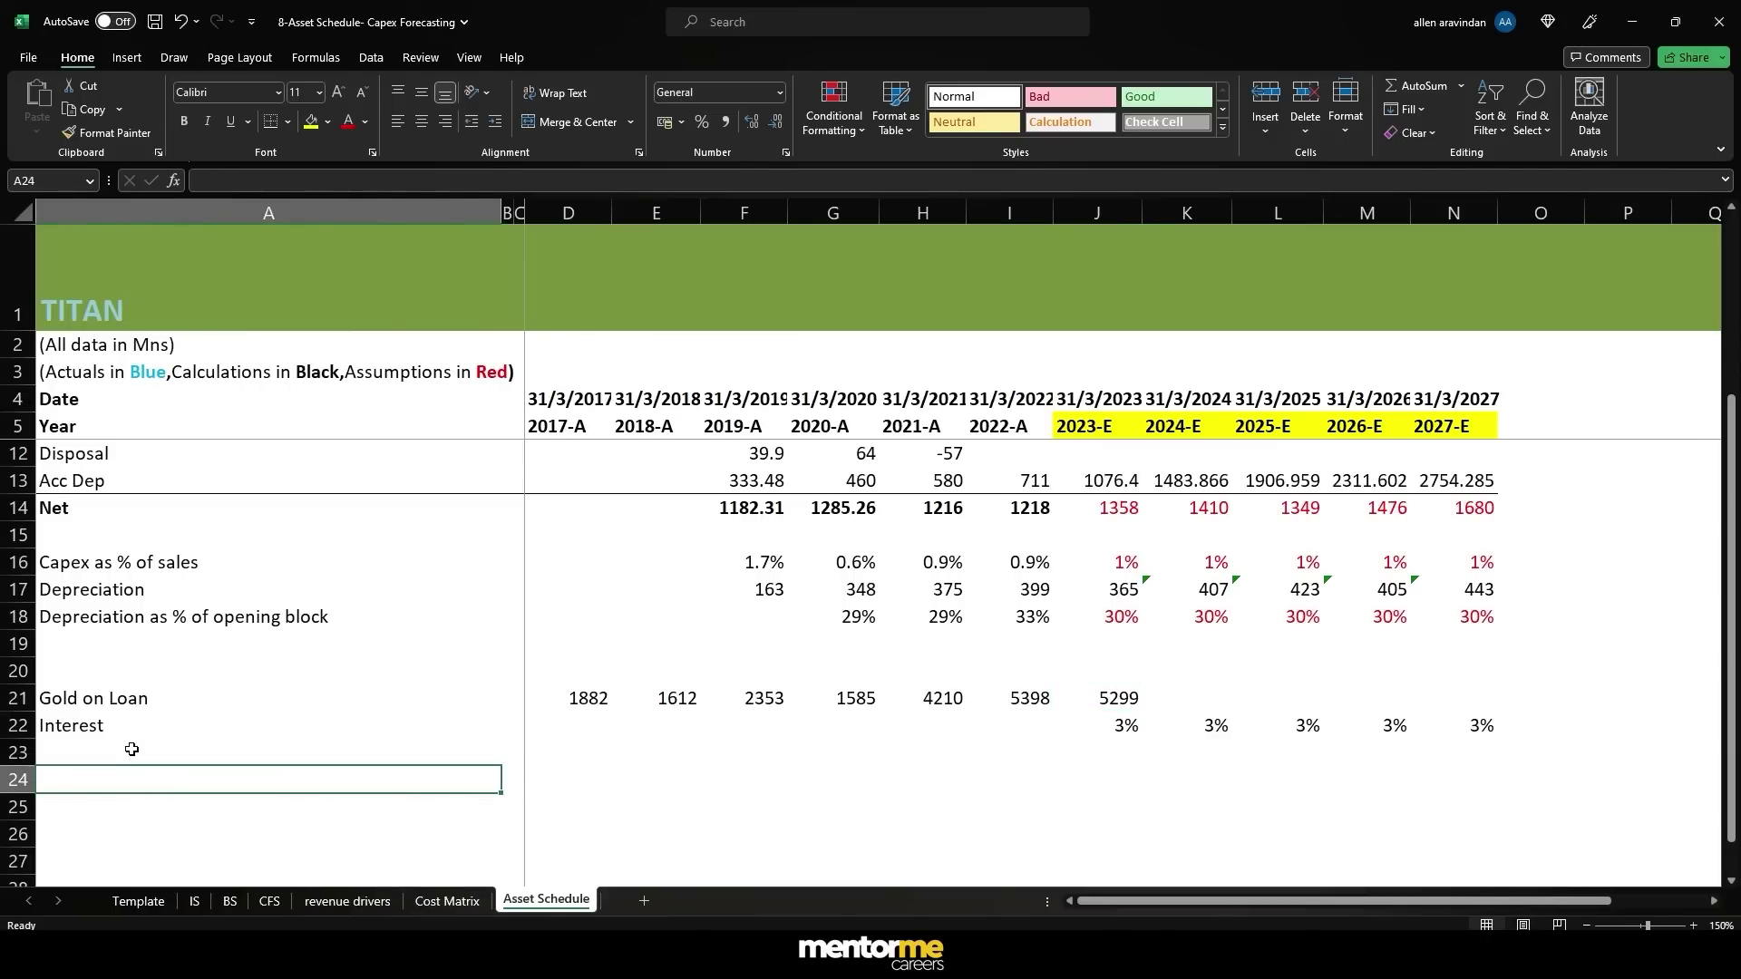
- Add a 'Gold as % of inventorys' row: 2018-A gold on loan divided by BS Inventories
type("Gol")
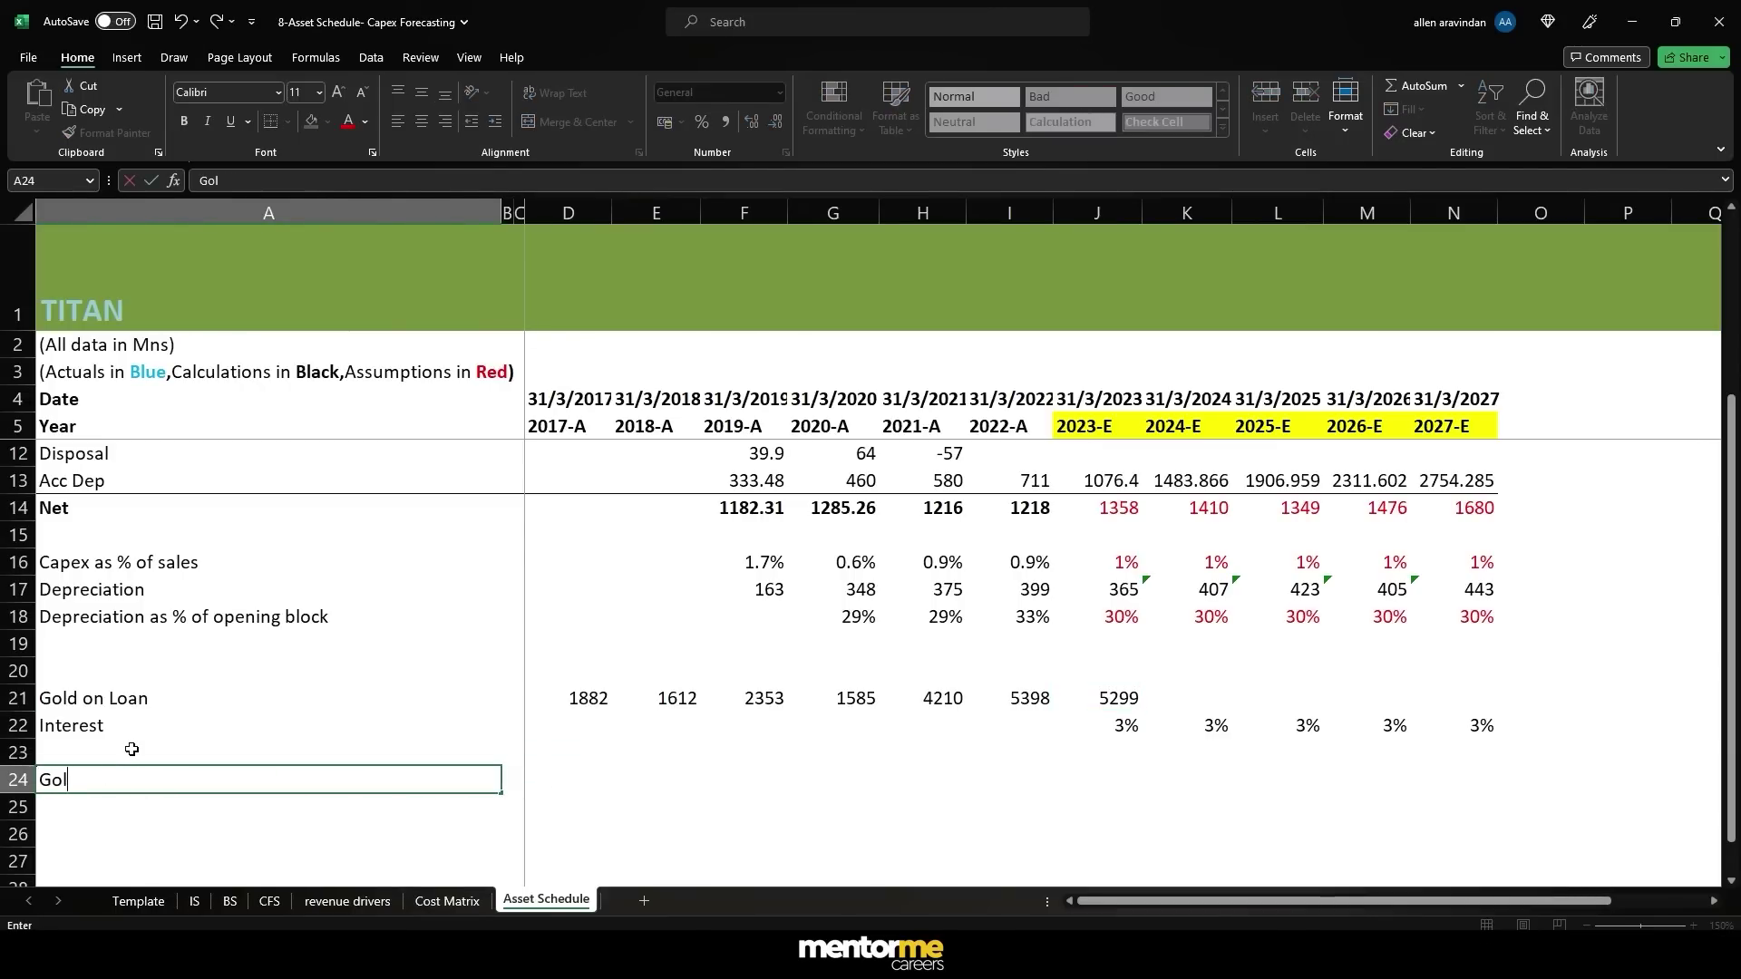
type("d as % of inventory")
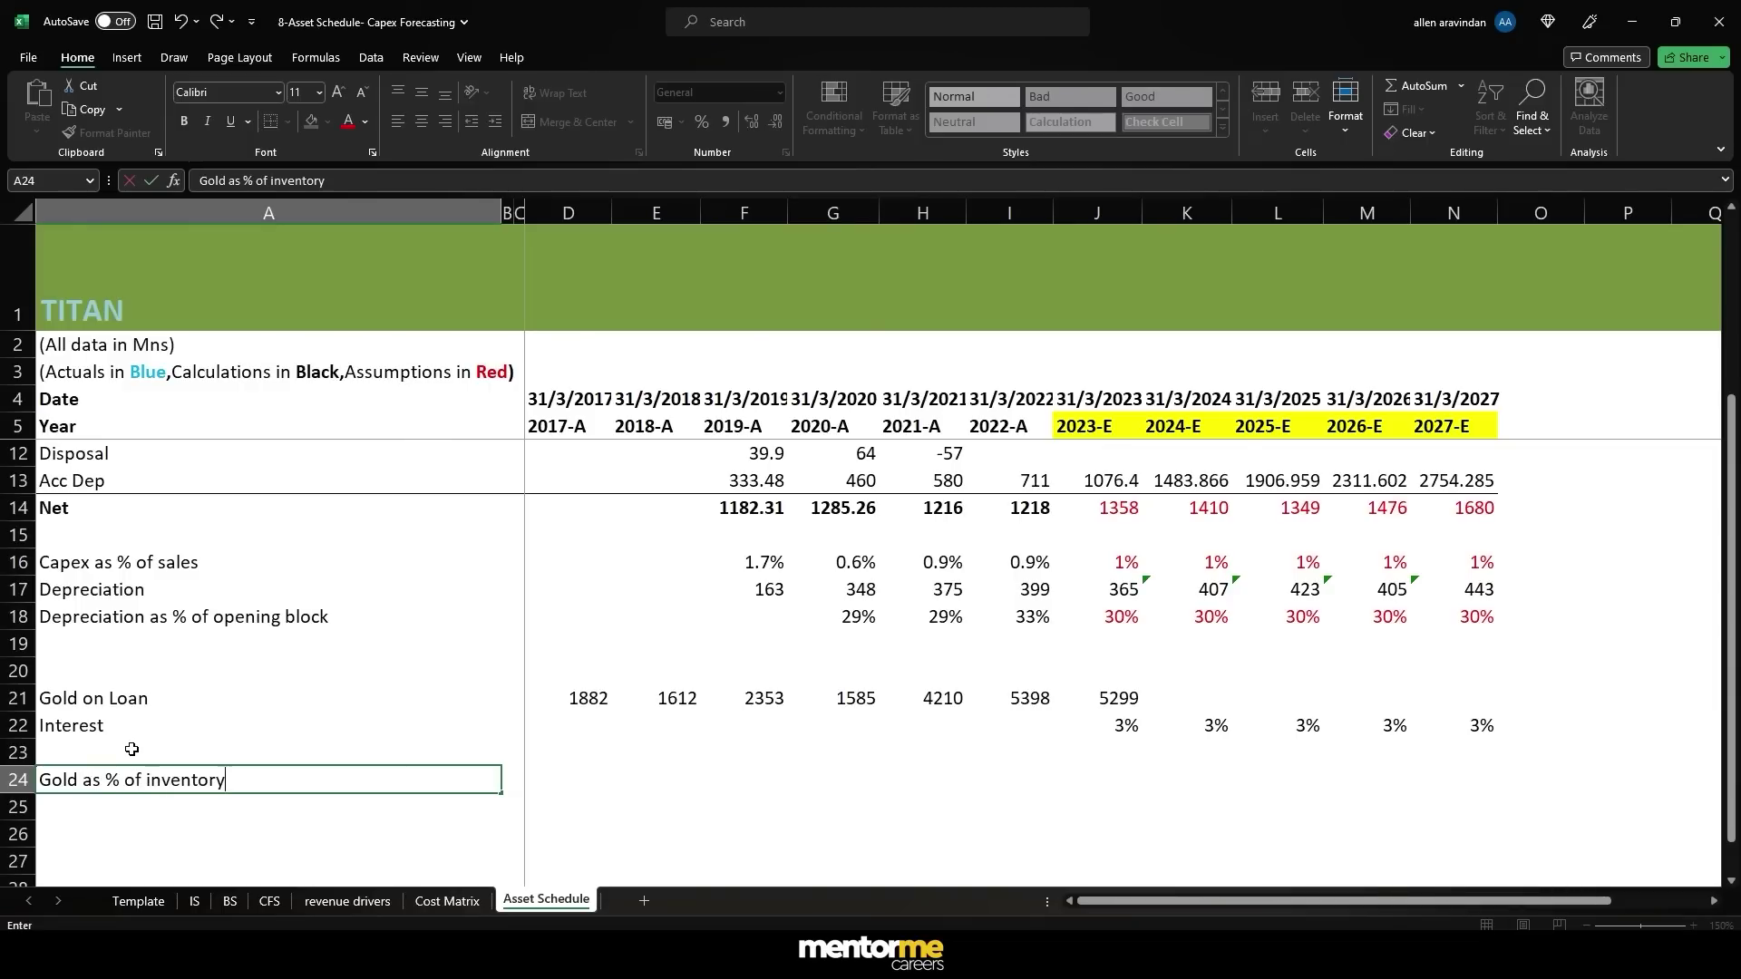
type("s")
key("Right")
key("Right")
key("Right")
key("Right")
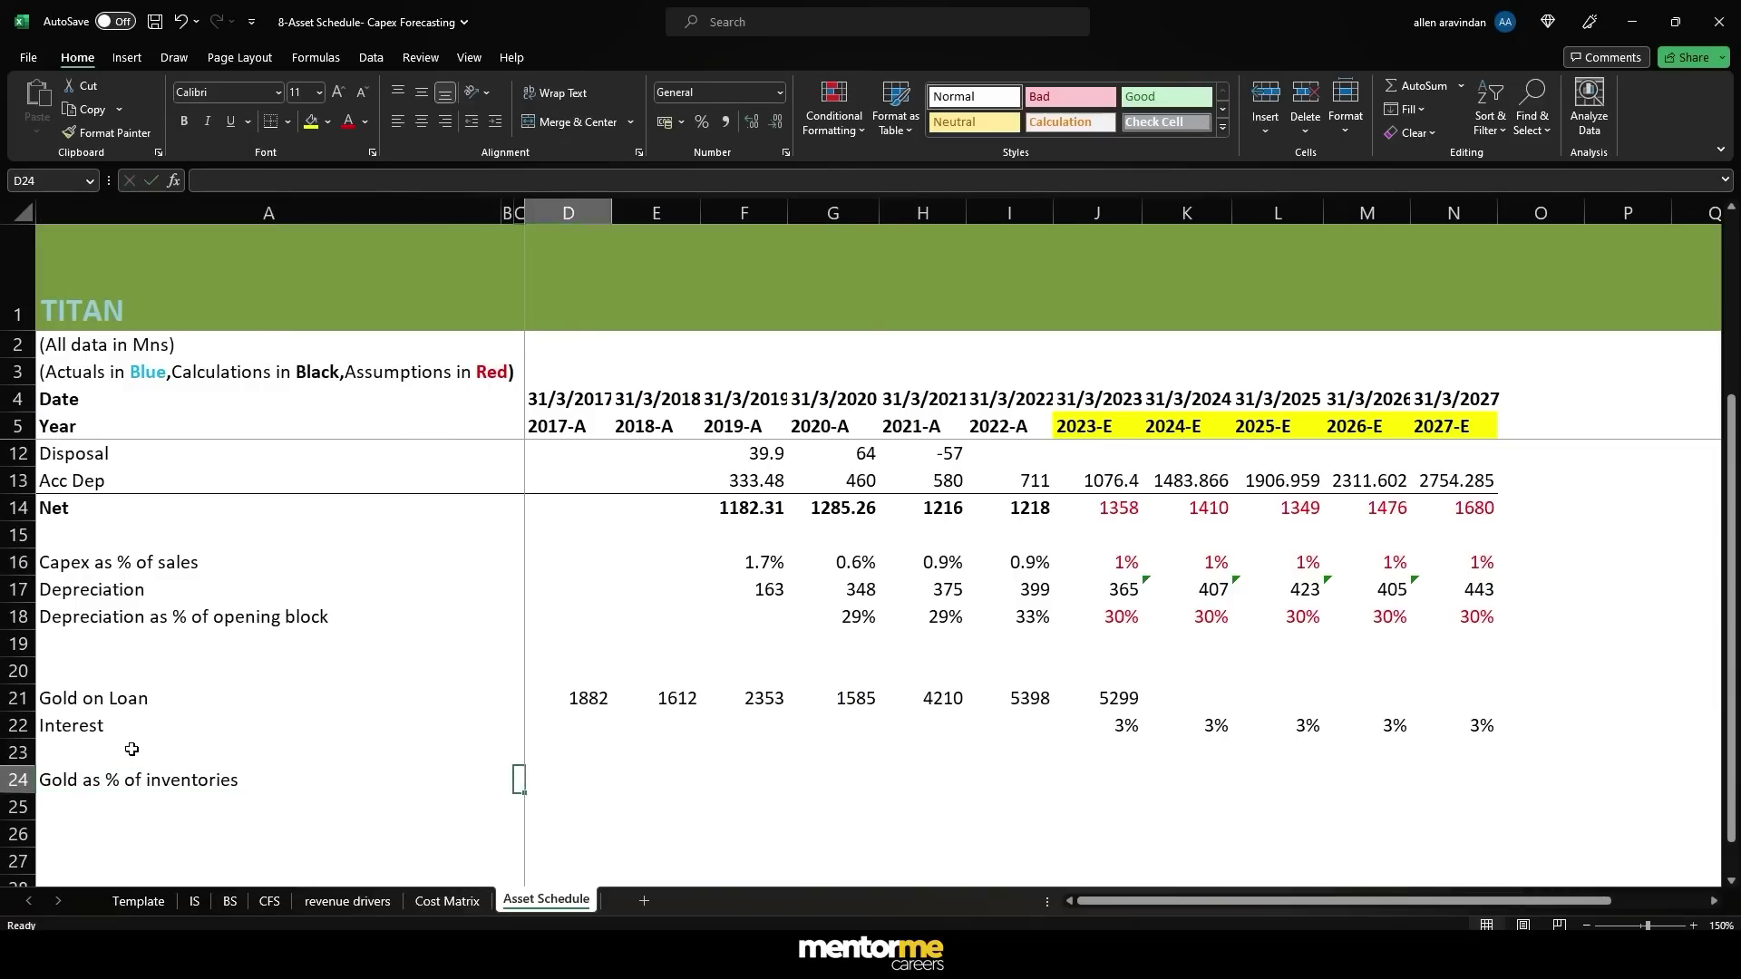
type("=")
key("Up")
key("Up")
key("Up")
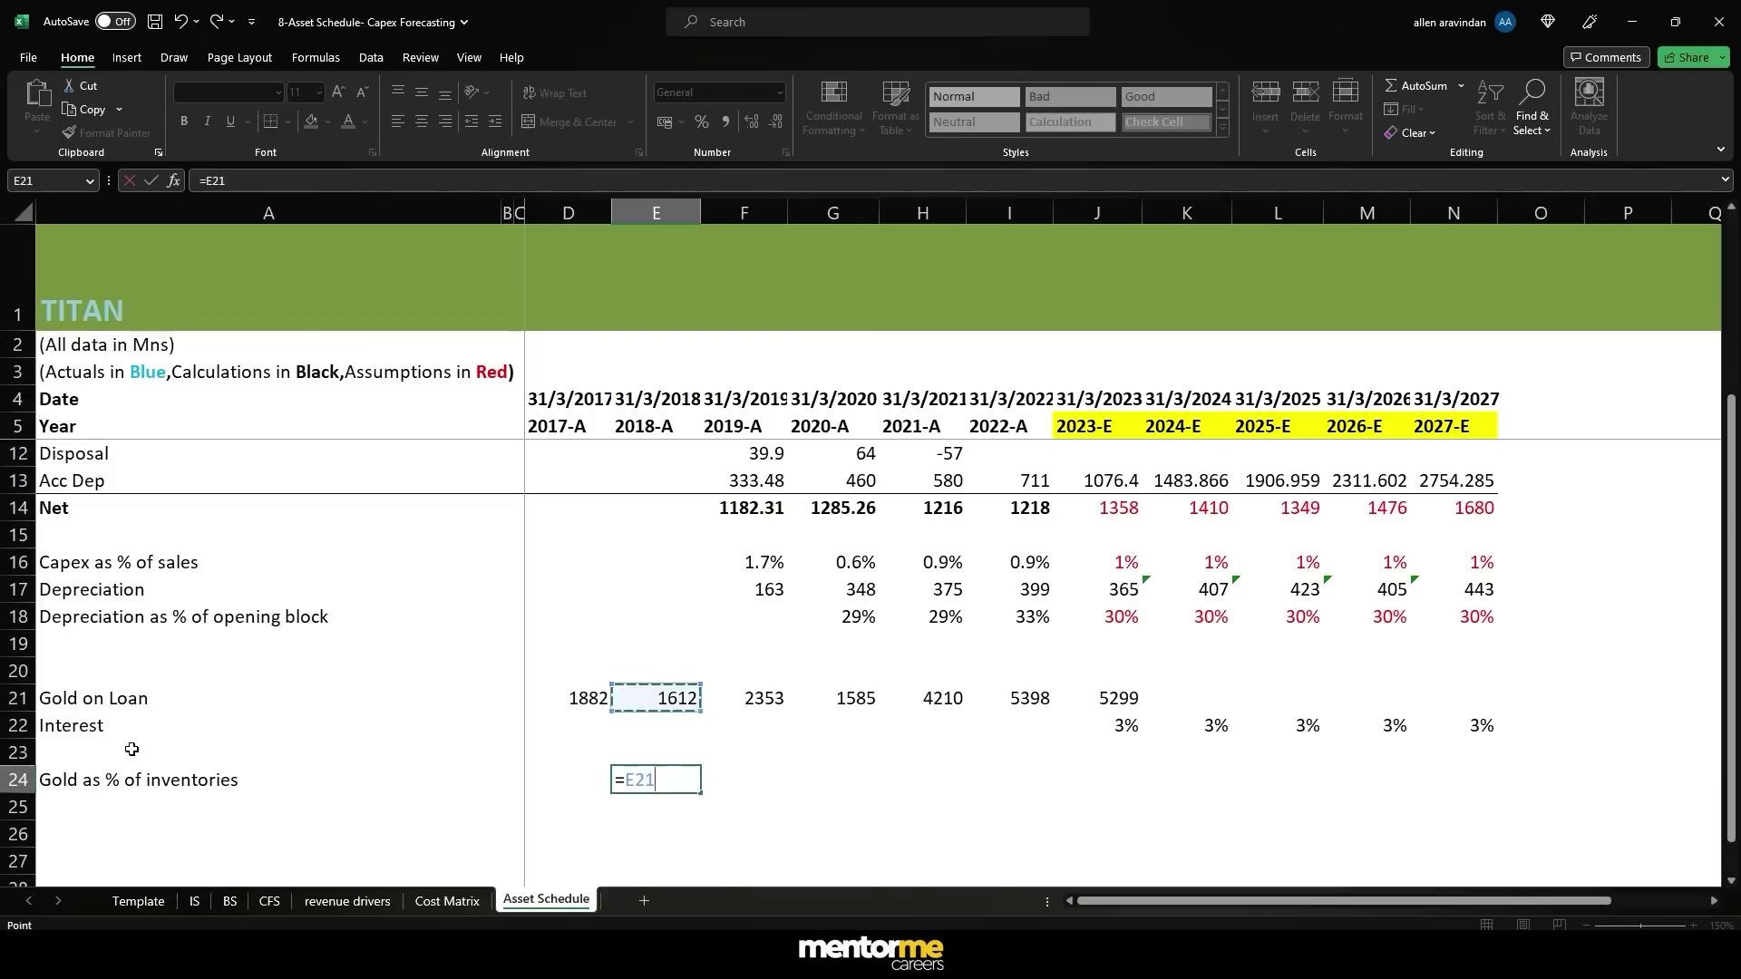
type("/")
left_click(229, 904)
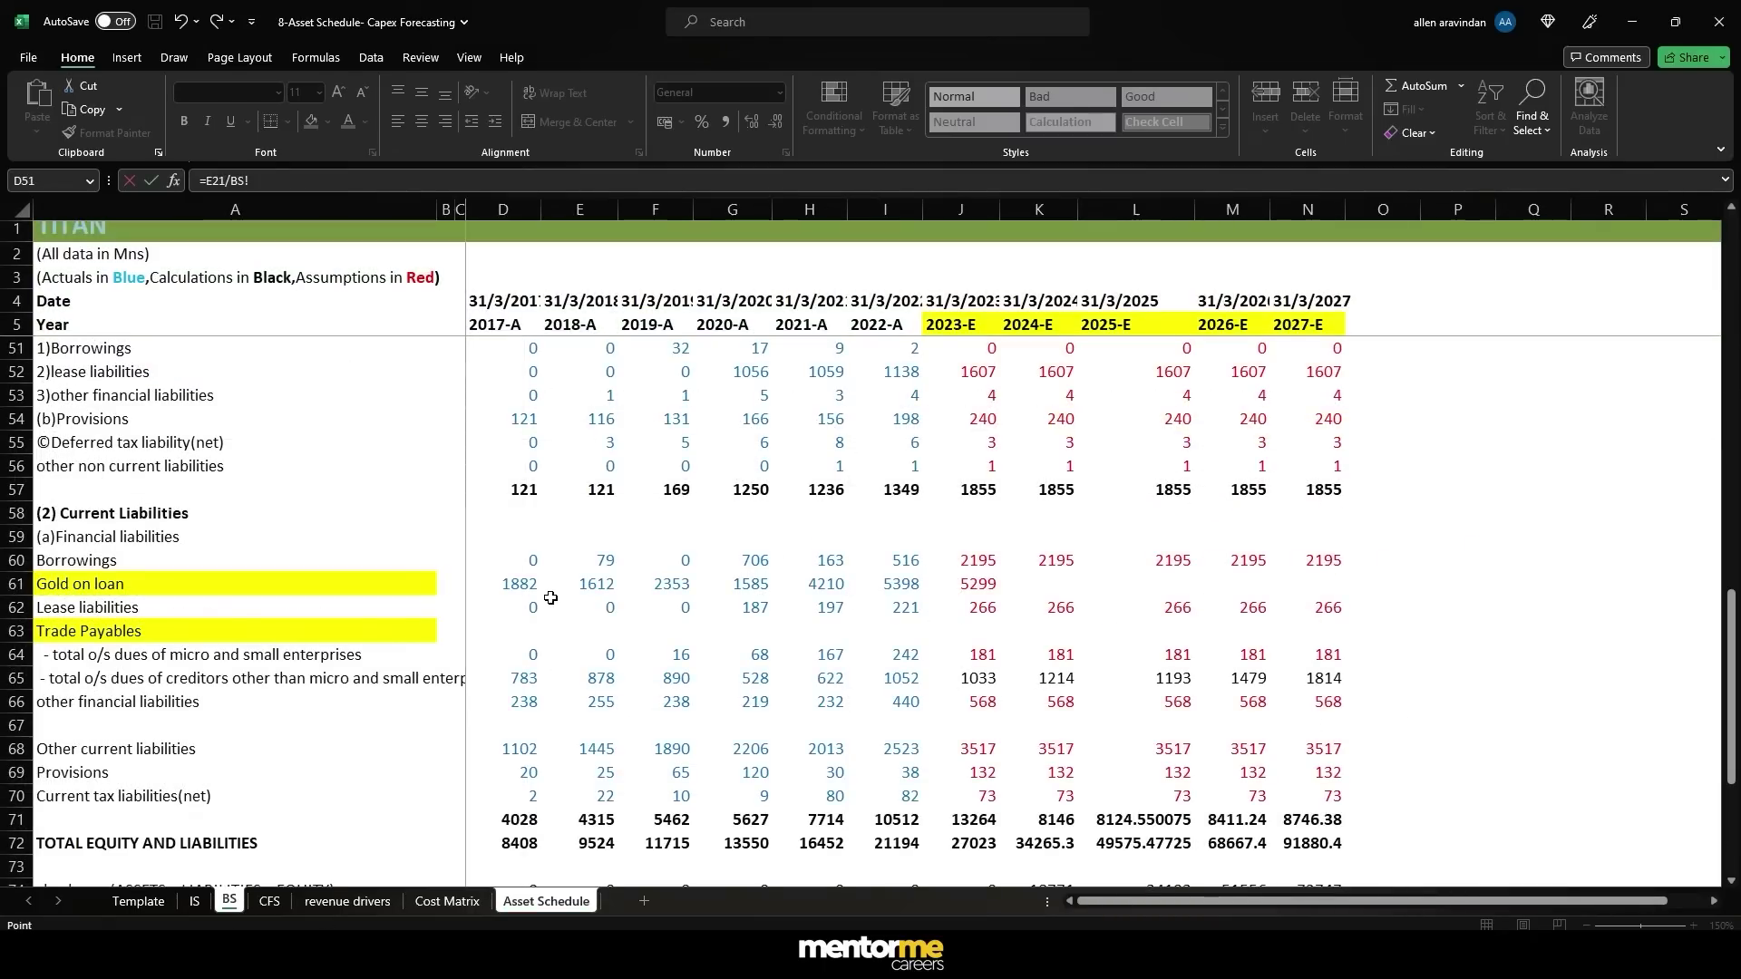
scroll(534, 608, "down", 2)
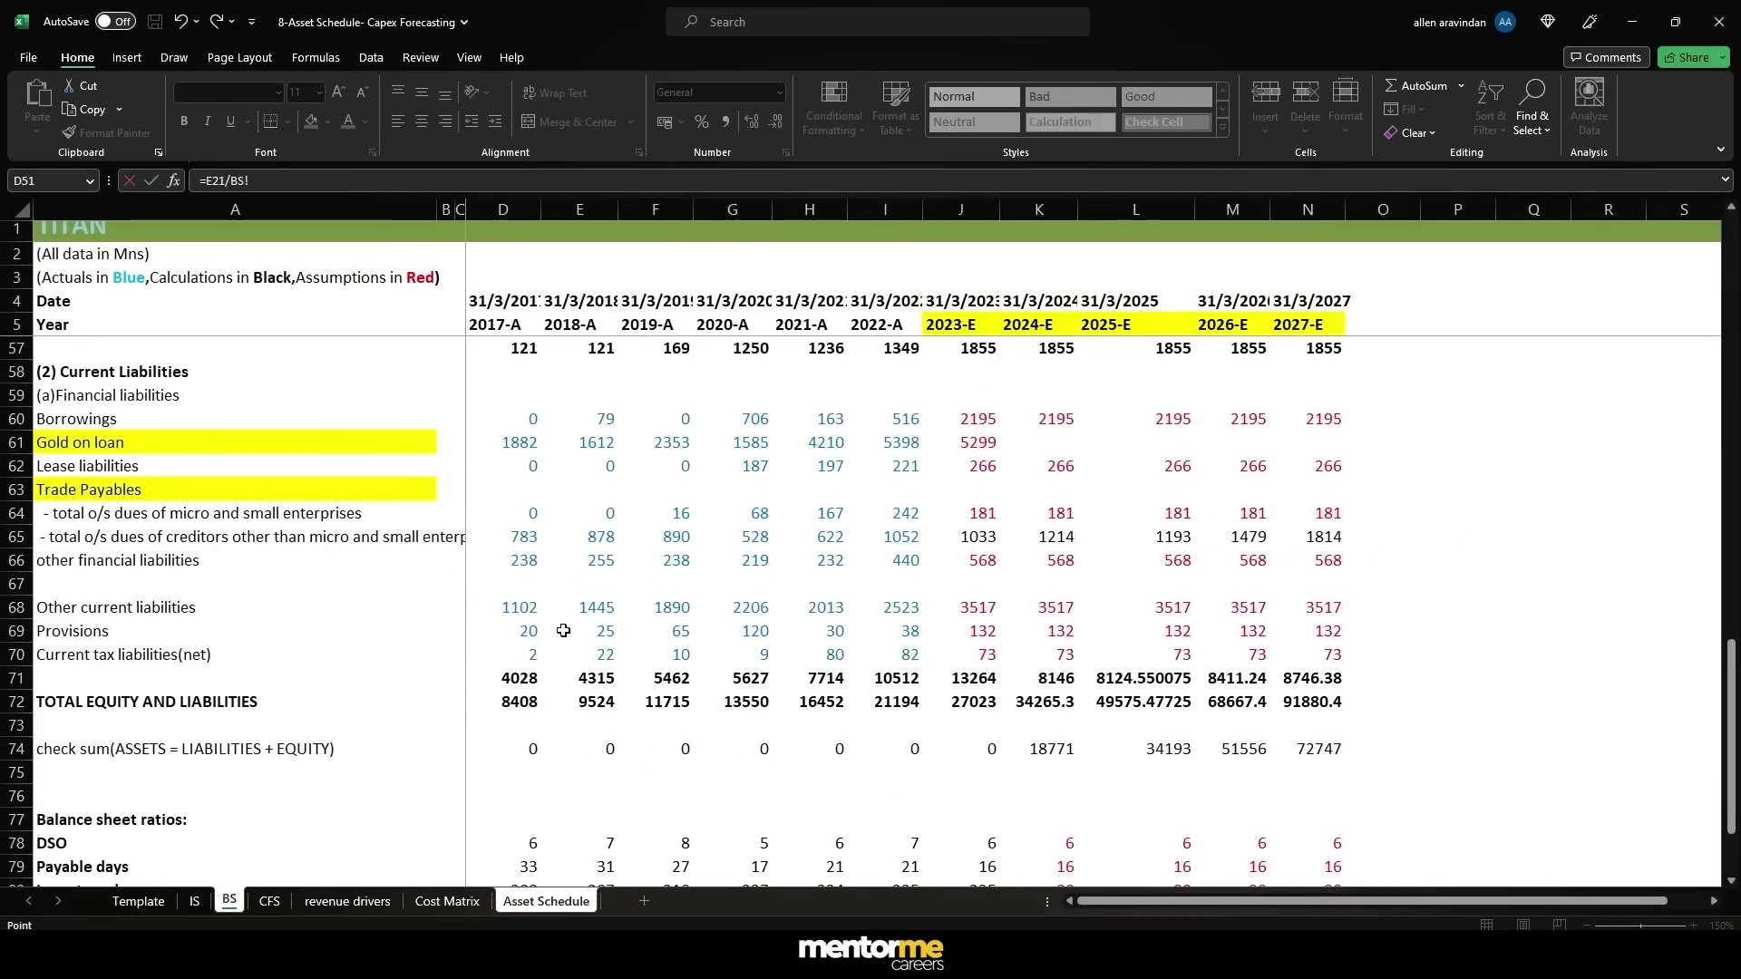
scroll(597, 549, "up", 5)
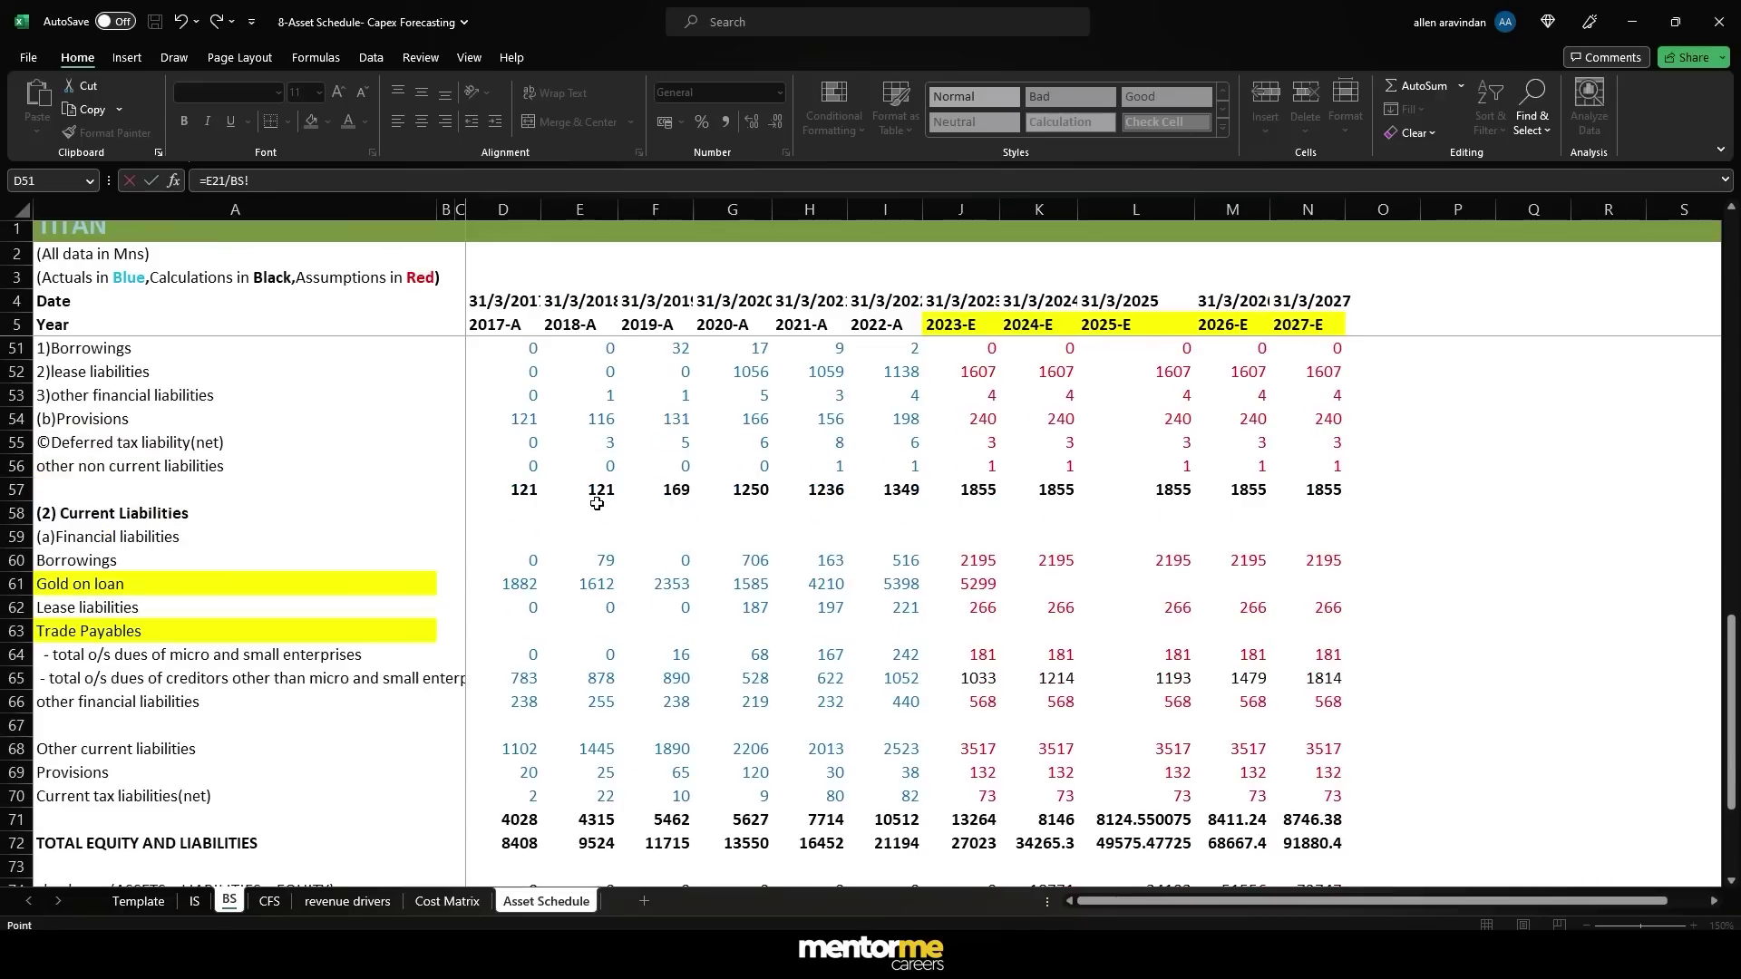
scroll(577, 594, "up", 7)
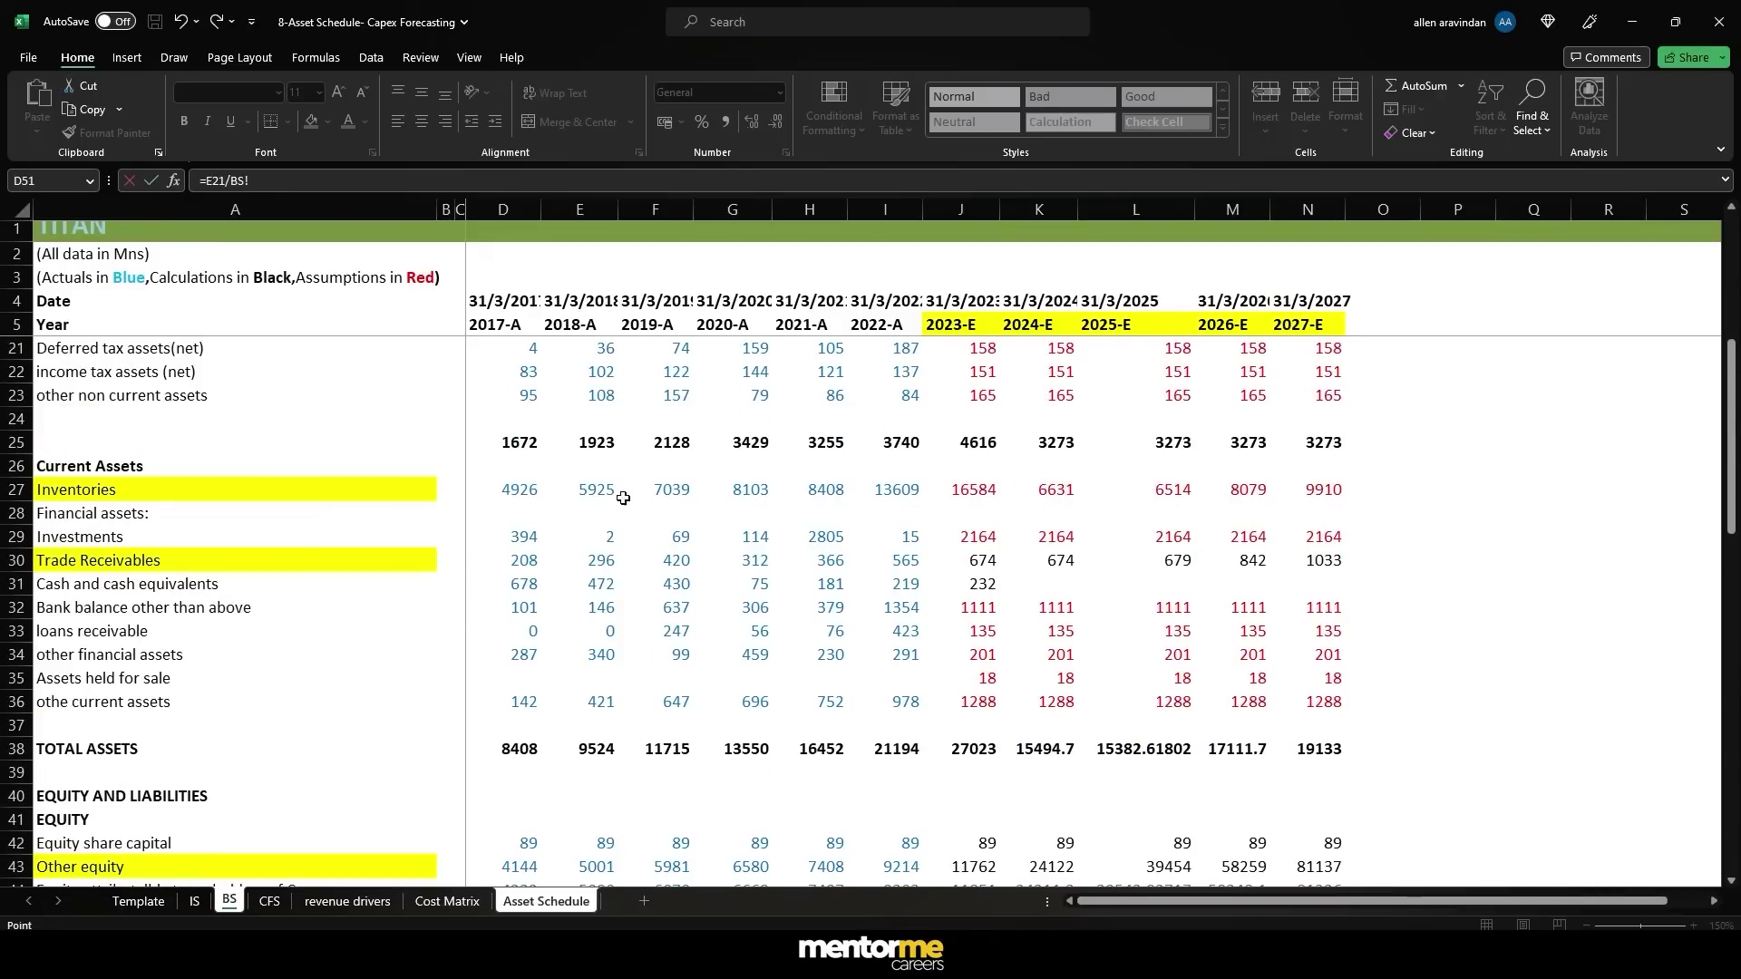
left_click(598, 490)
key("Return")
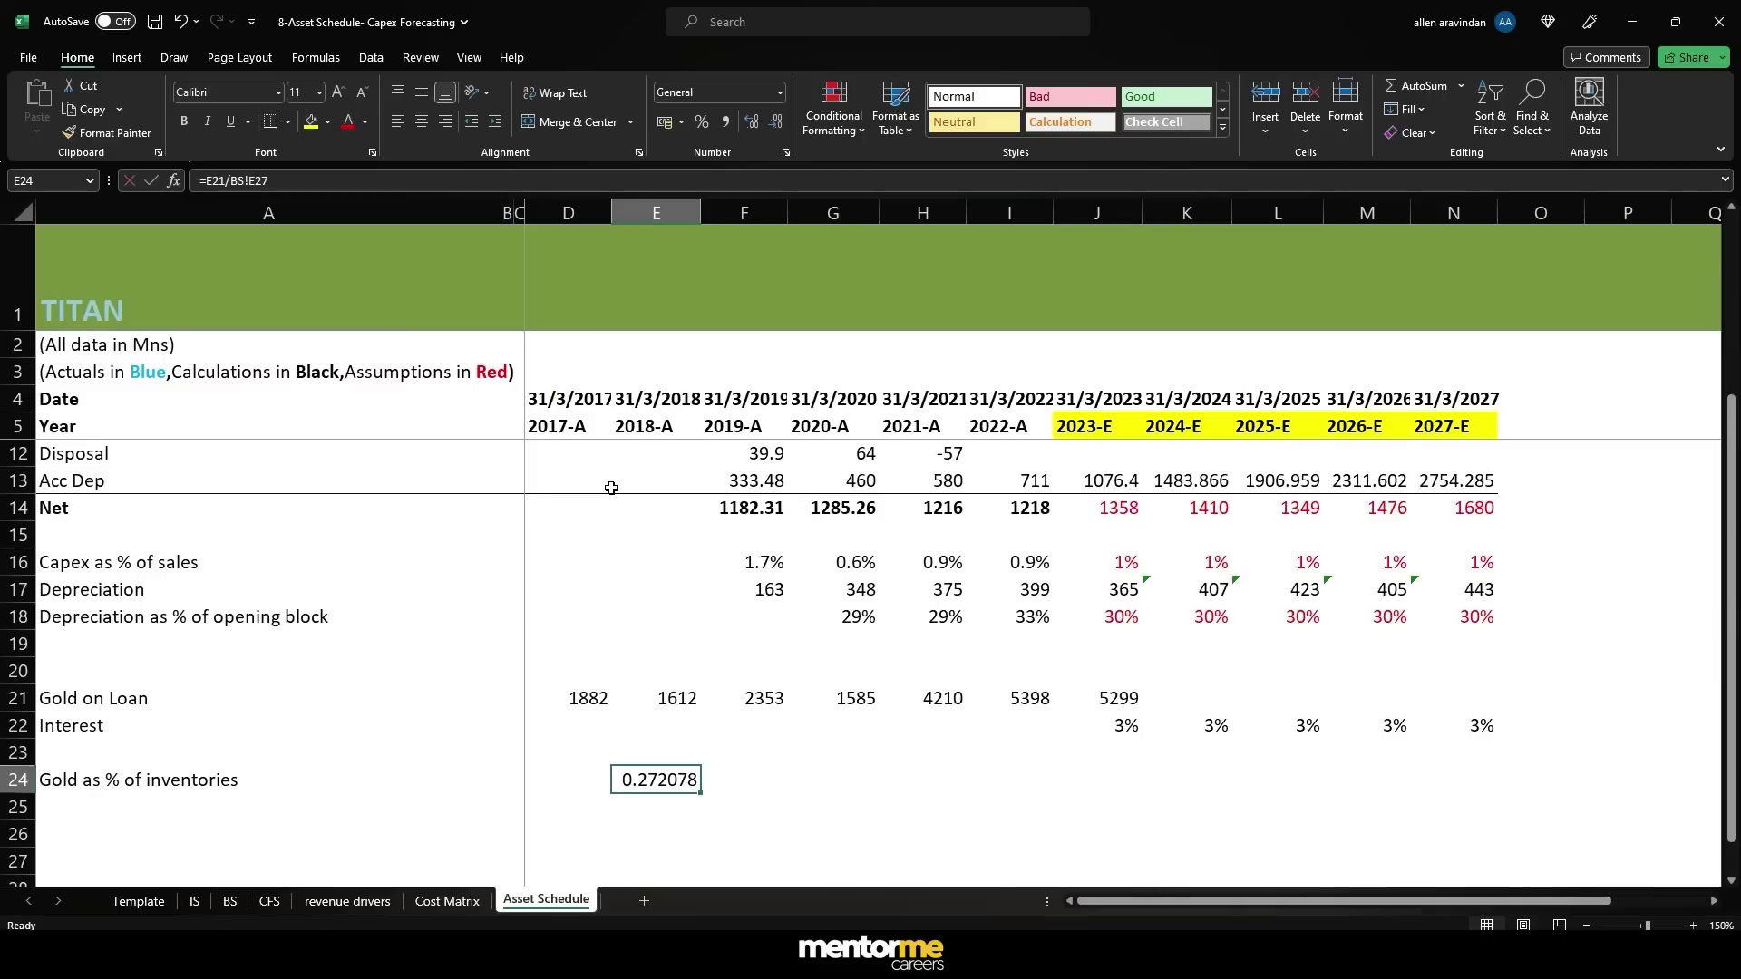
- Fill the gold-to-inventories ratio formula across F24:J24 through 2023-E
key("ctrl+c")
key("shift+Right")
key("shift+Right")
key("shift+Right")
key("shift+Right")
key("shift+Right")
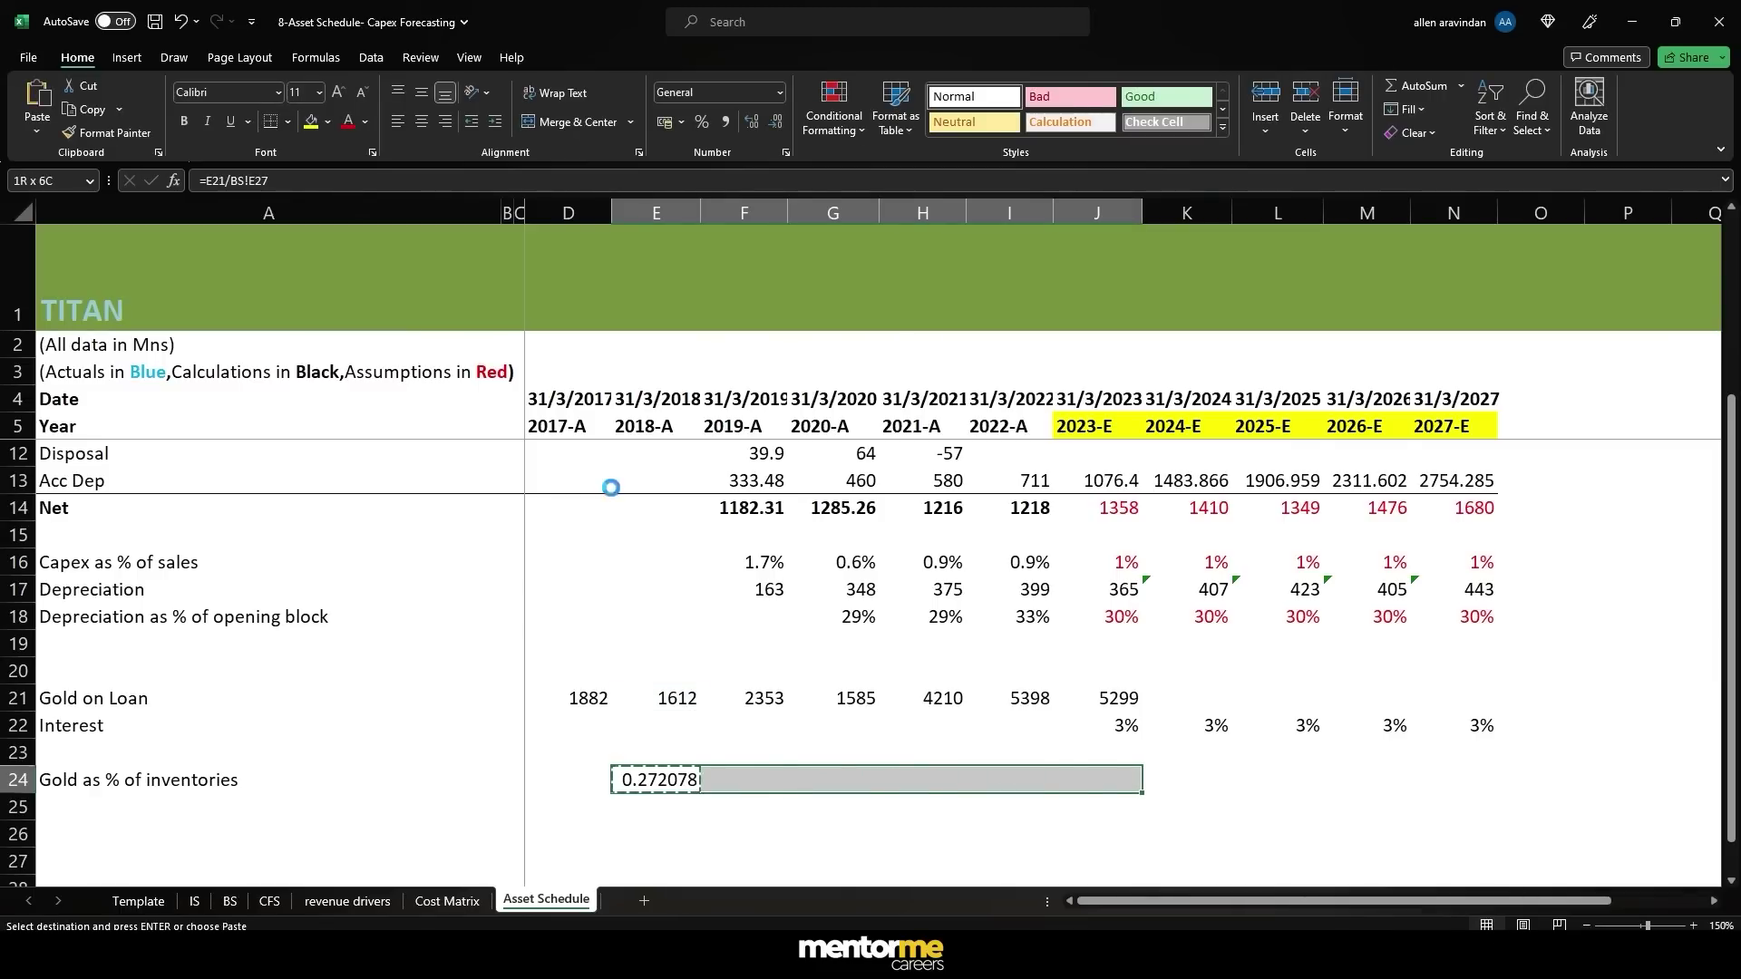
key("Return")
key("Right")
key("Right")
key("Right")
key("Right")
key("Right")
key("Right")
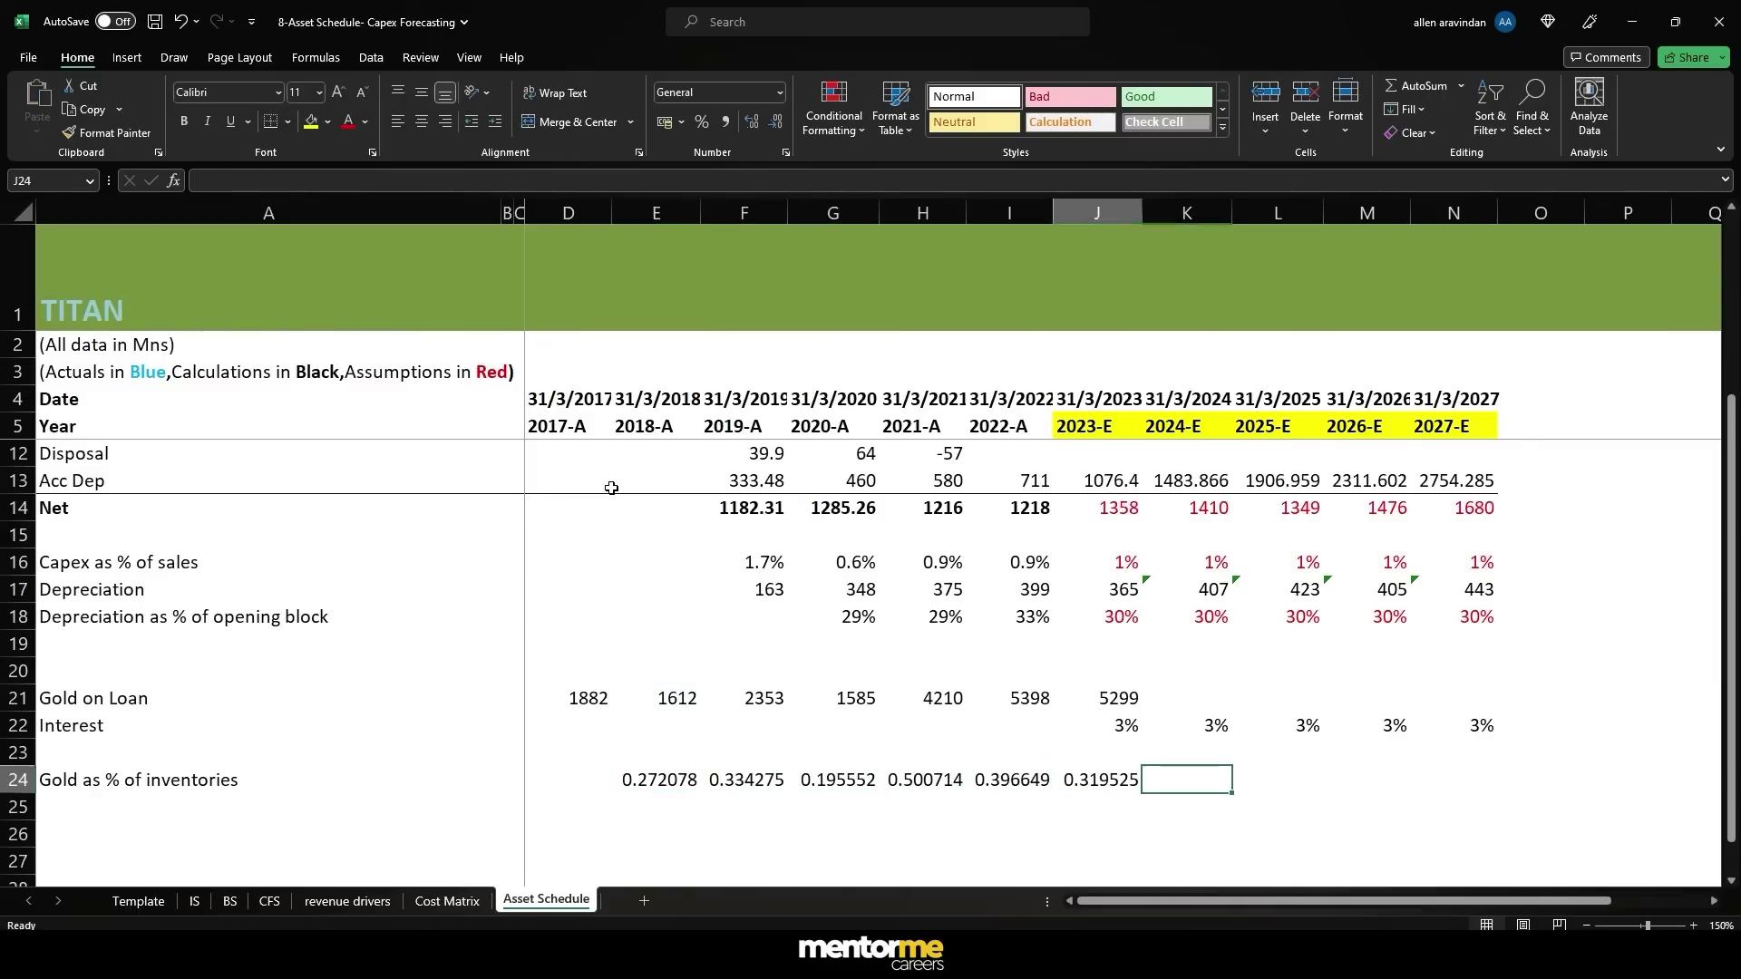
- Review the 2021–2023 gold-to-inventories ratios and their formulas
key("Left")
key("Left")
key("Left")
key("Left")
key("Left")
key("Left")
key("Right")
key("Right")
key("Right")
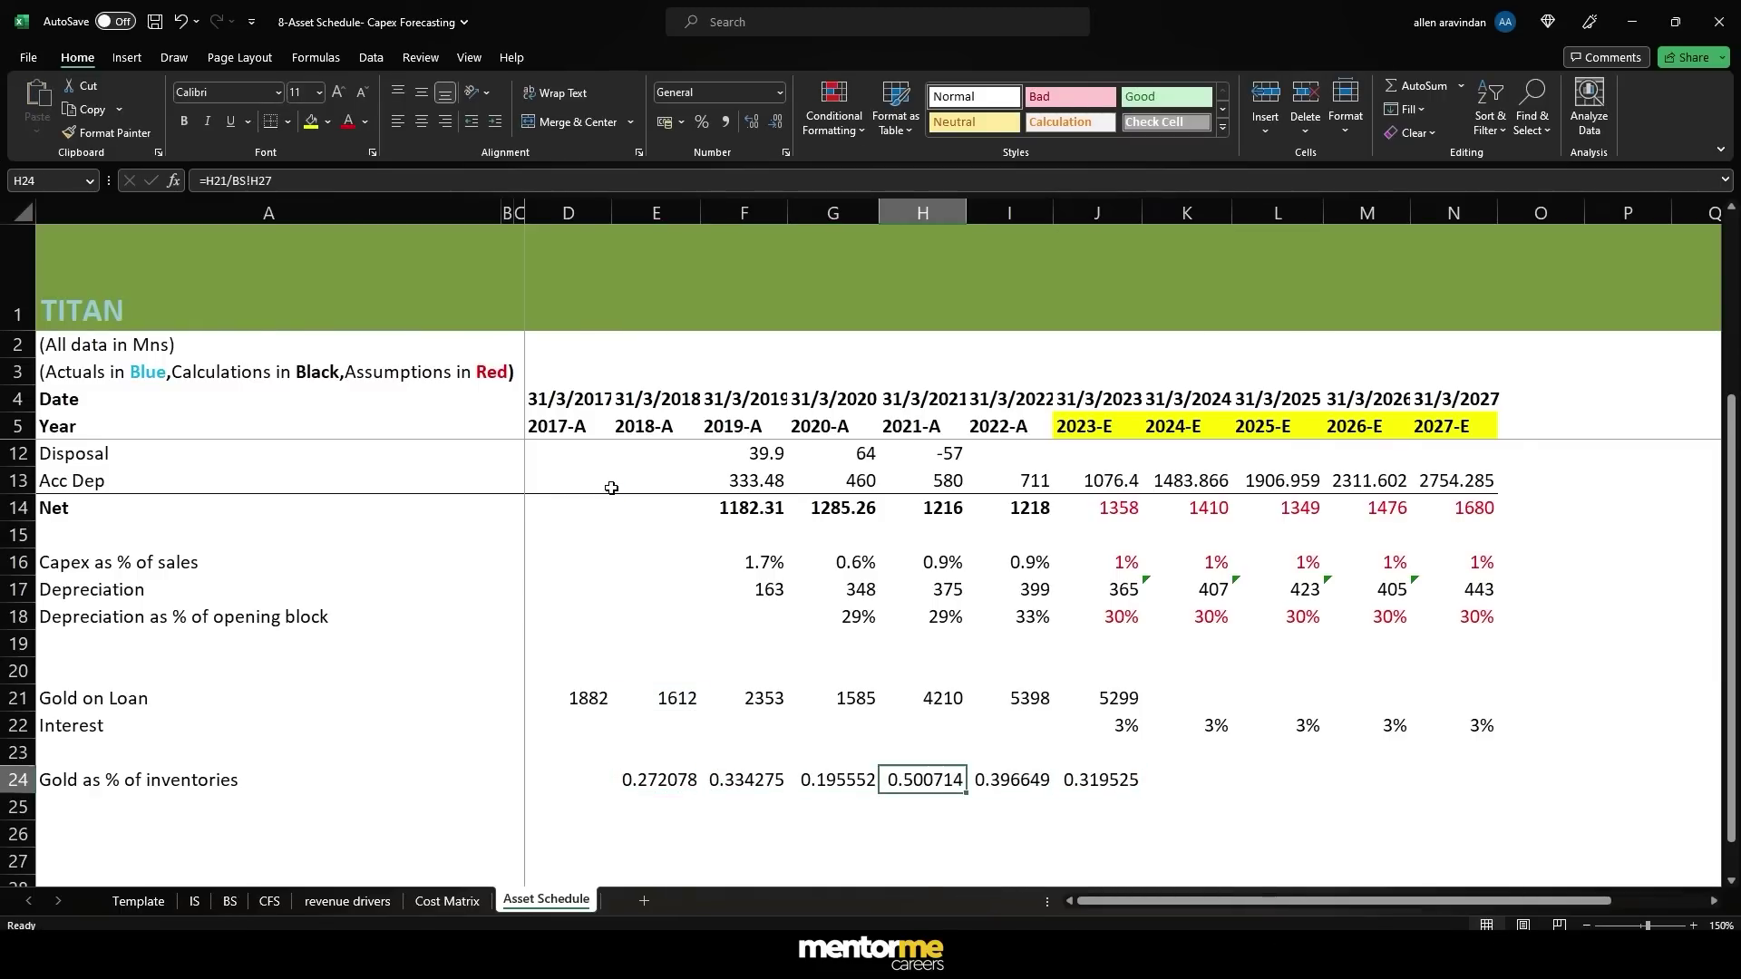
key("Right")
key("shift+Right")
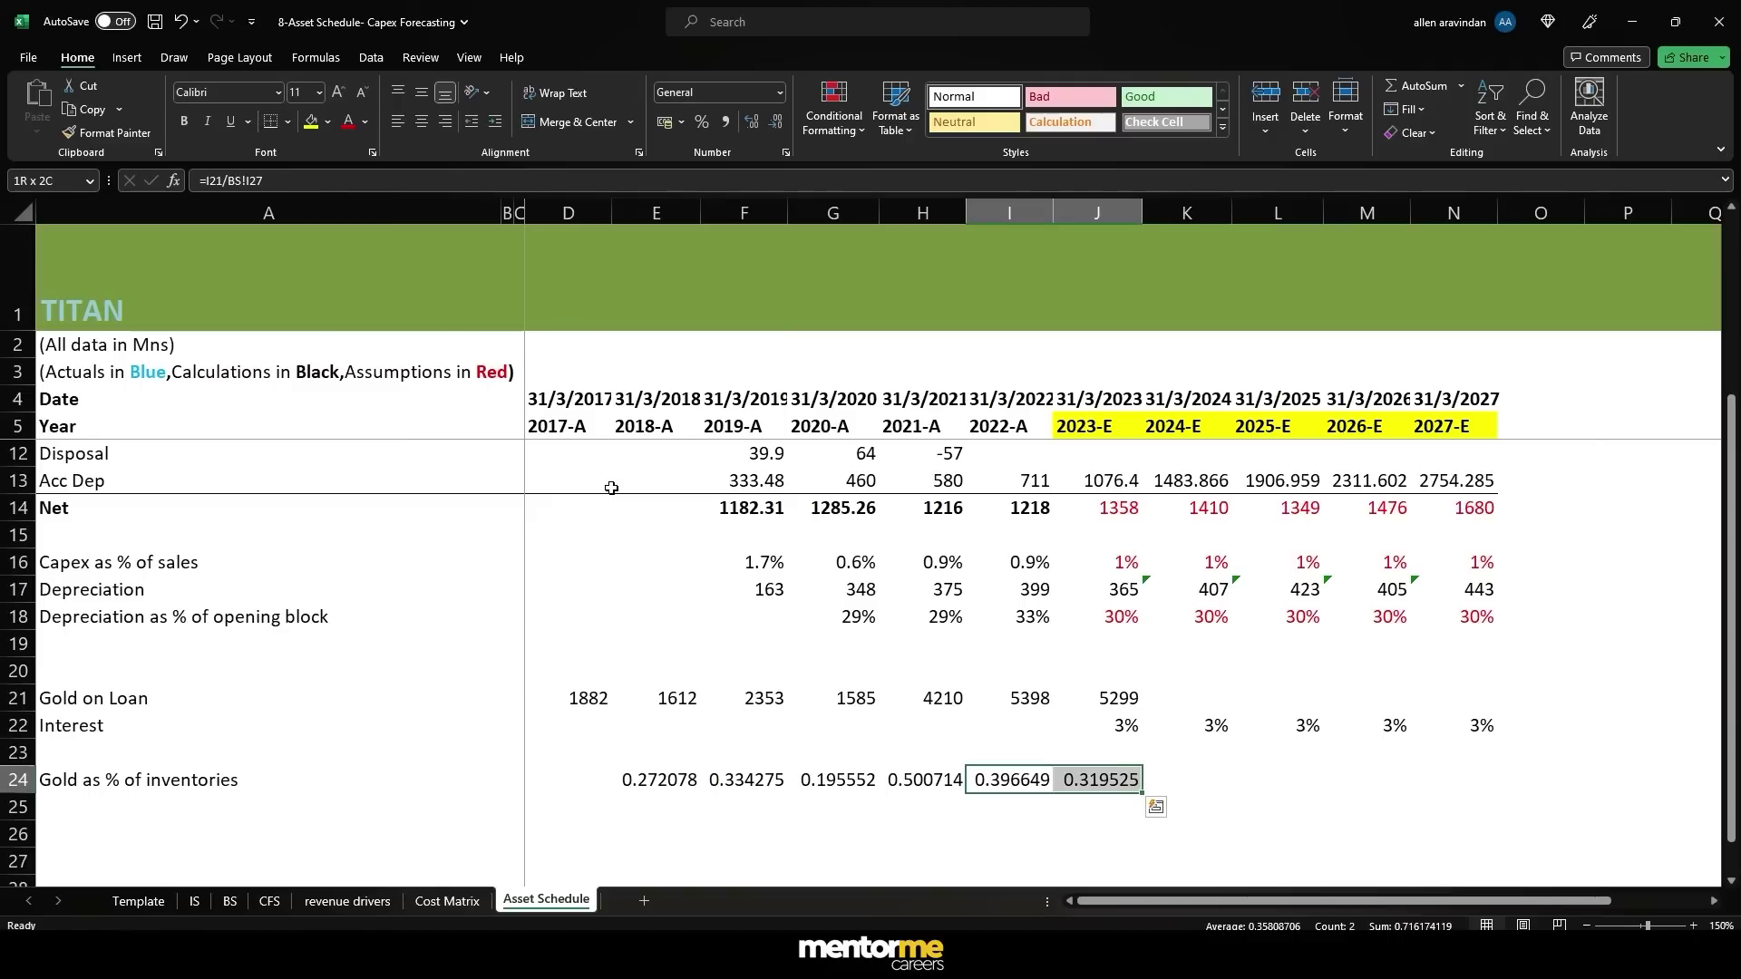
key("Left")
key("shift+Right")
key("shift+Right")
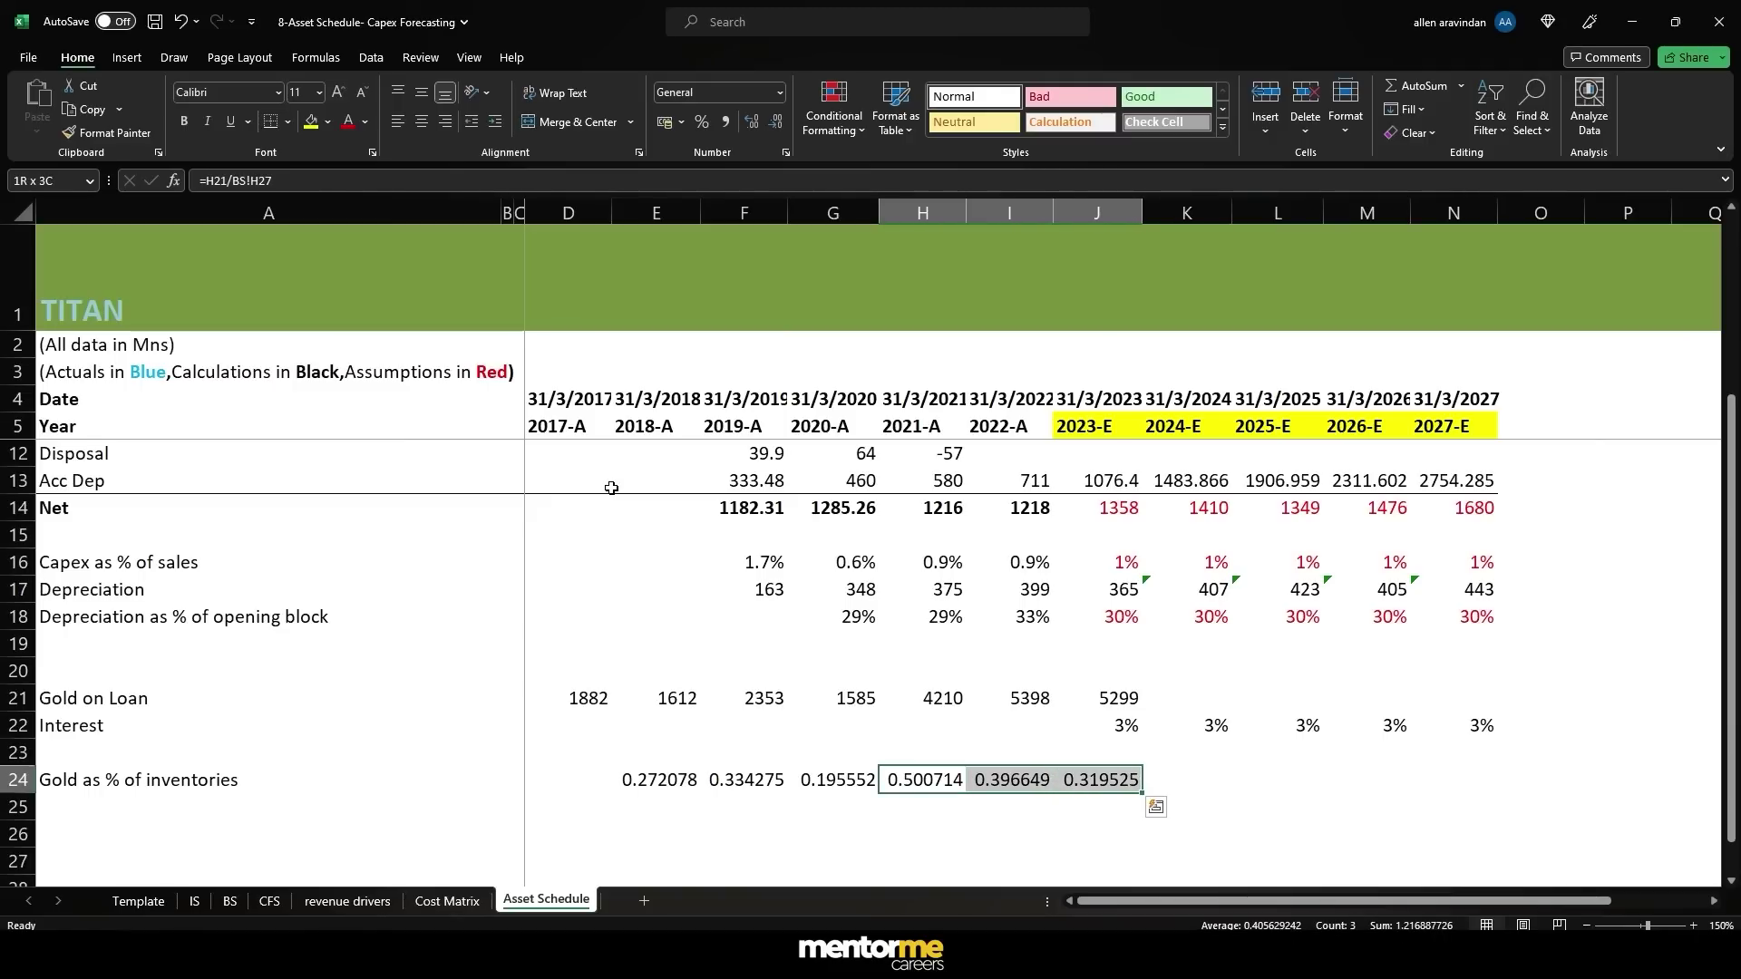
key("Right")
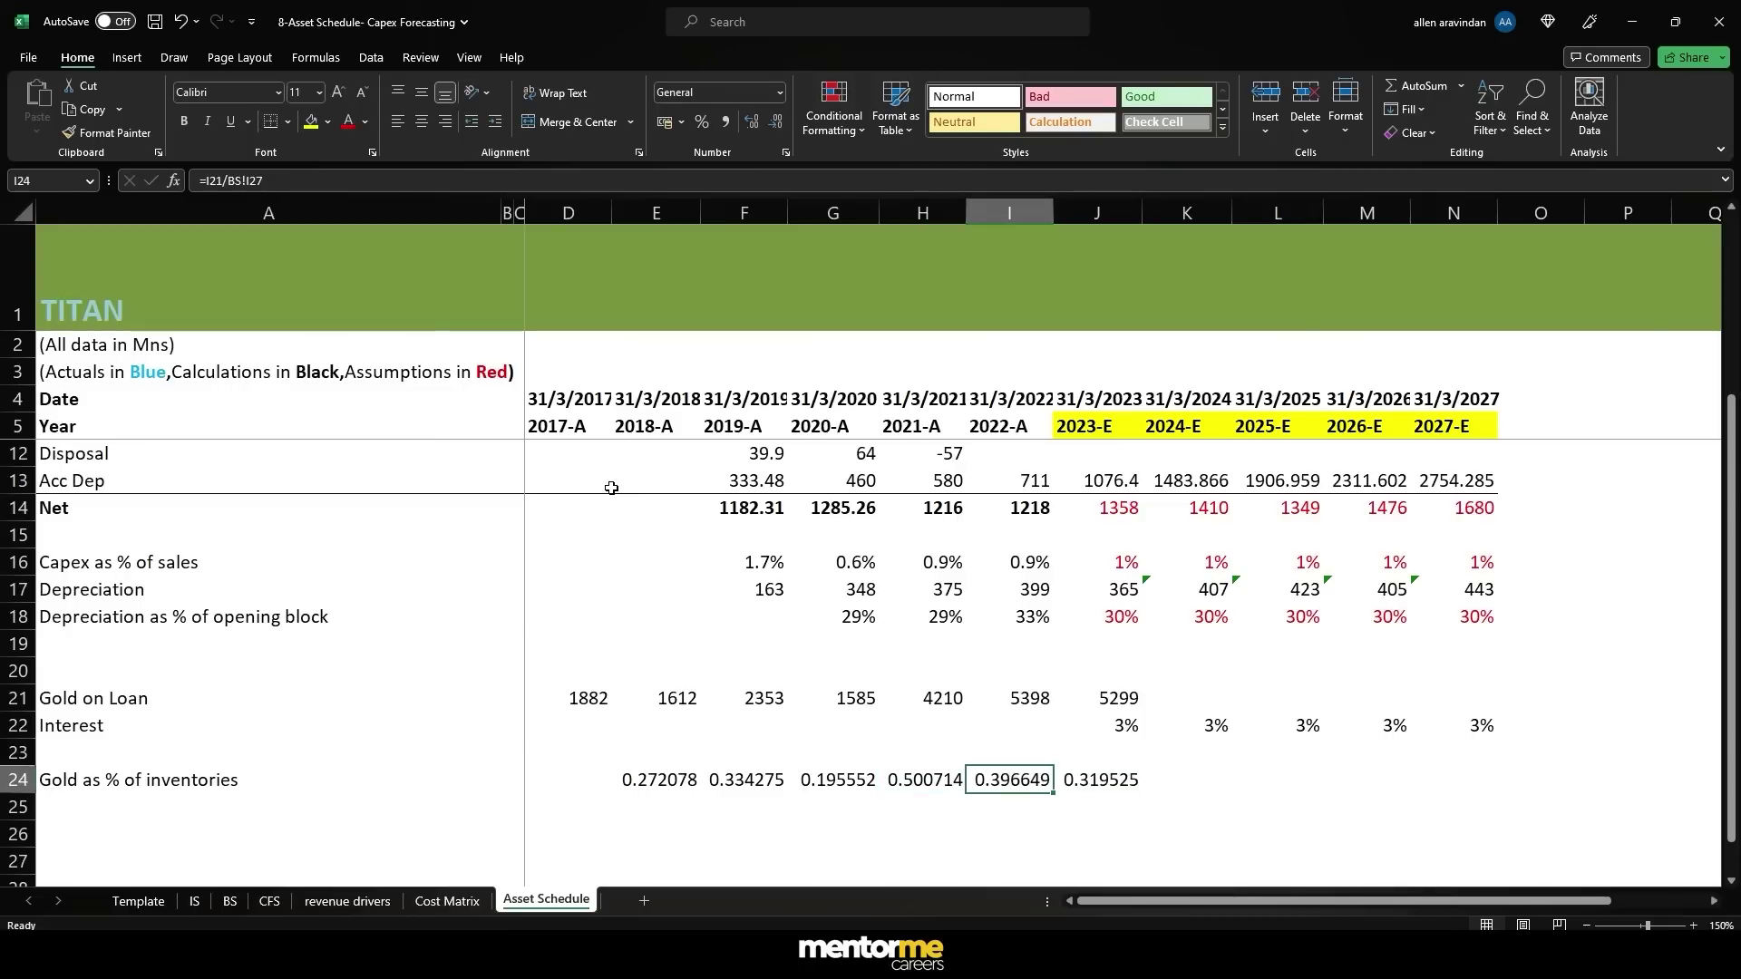
key("shift+Right")
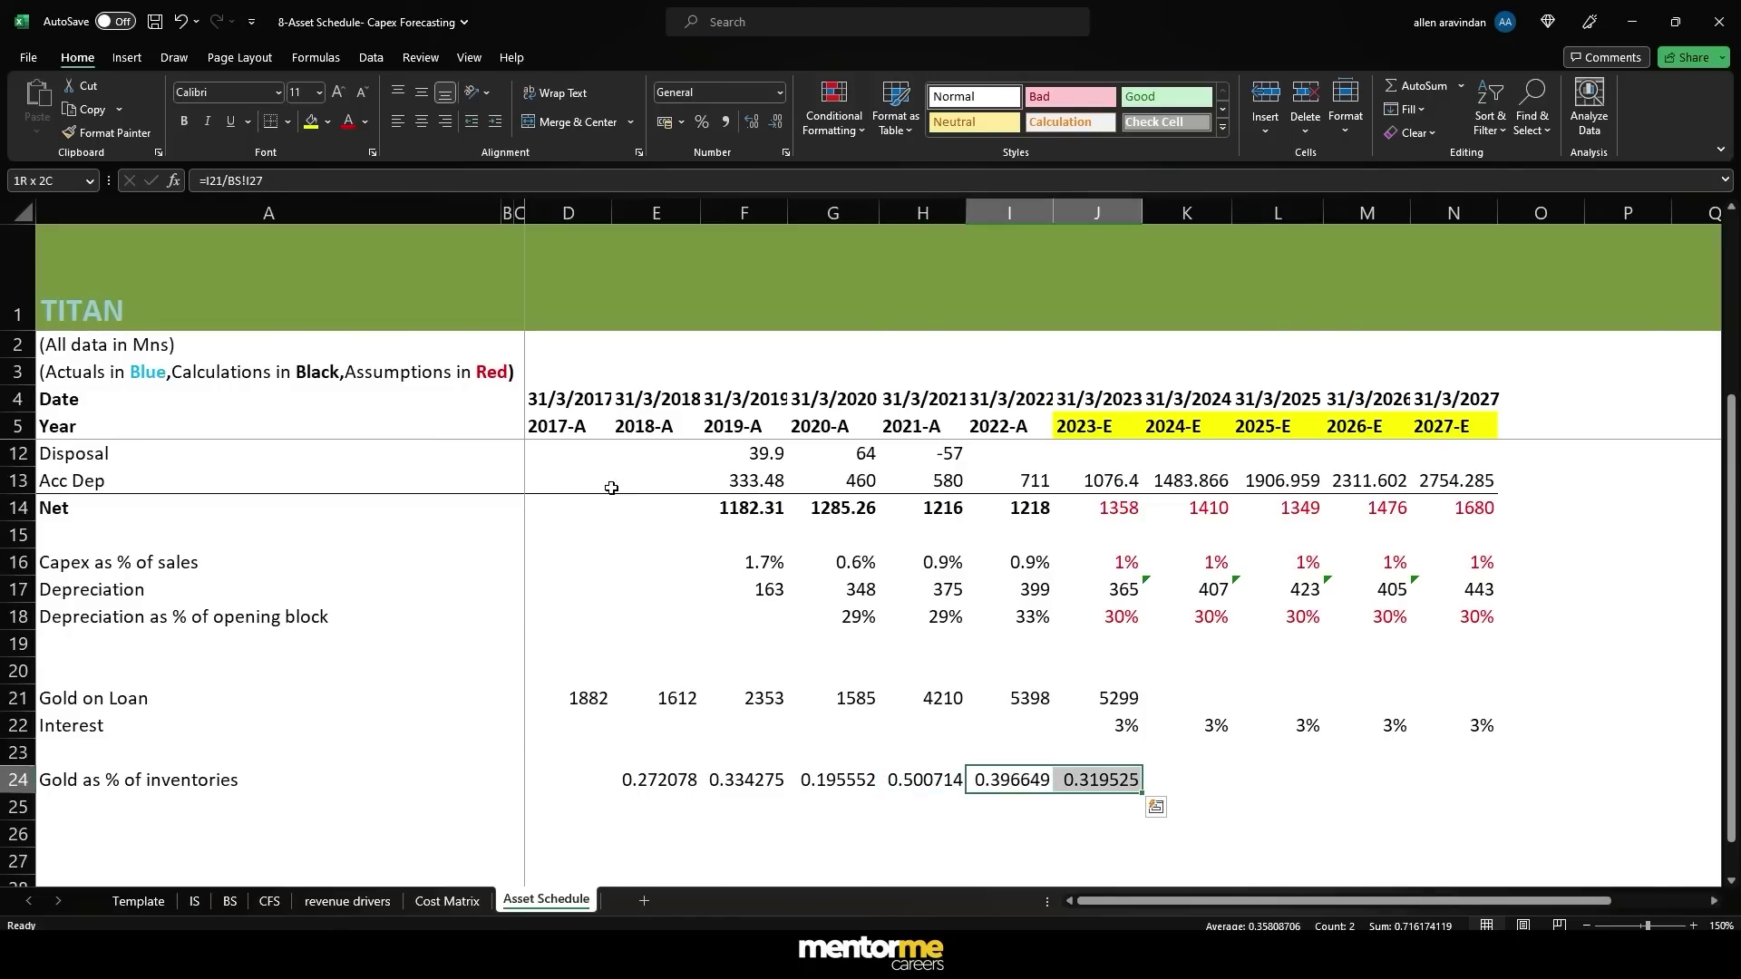
key("Right")
key("Left")
key("shift+Right")
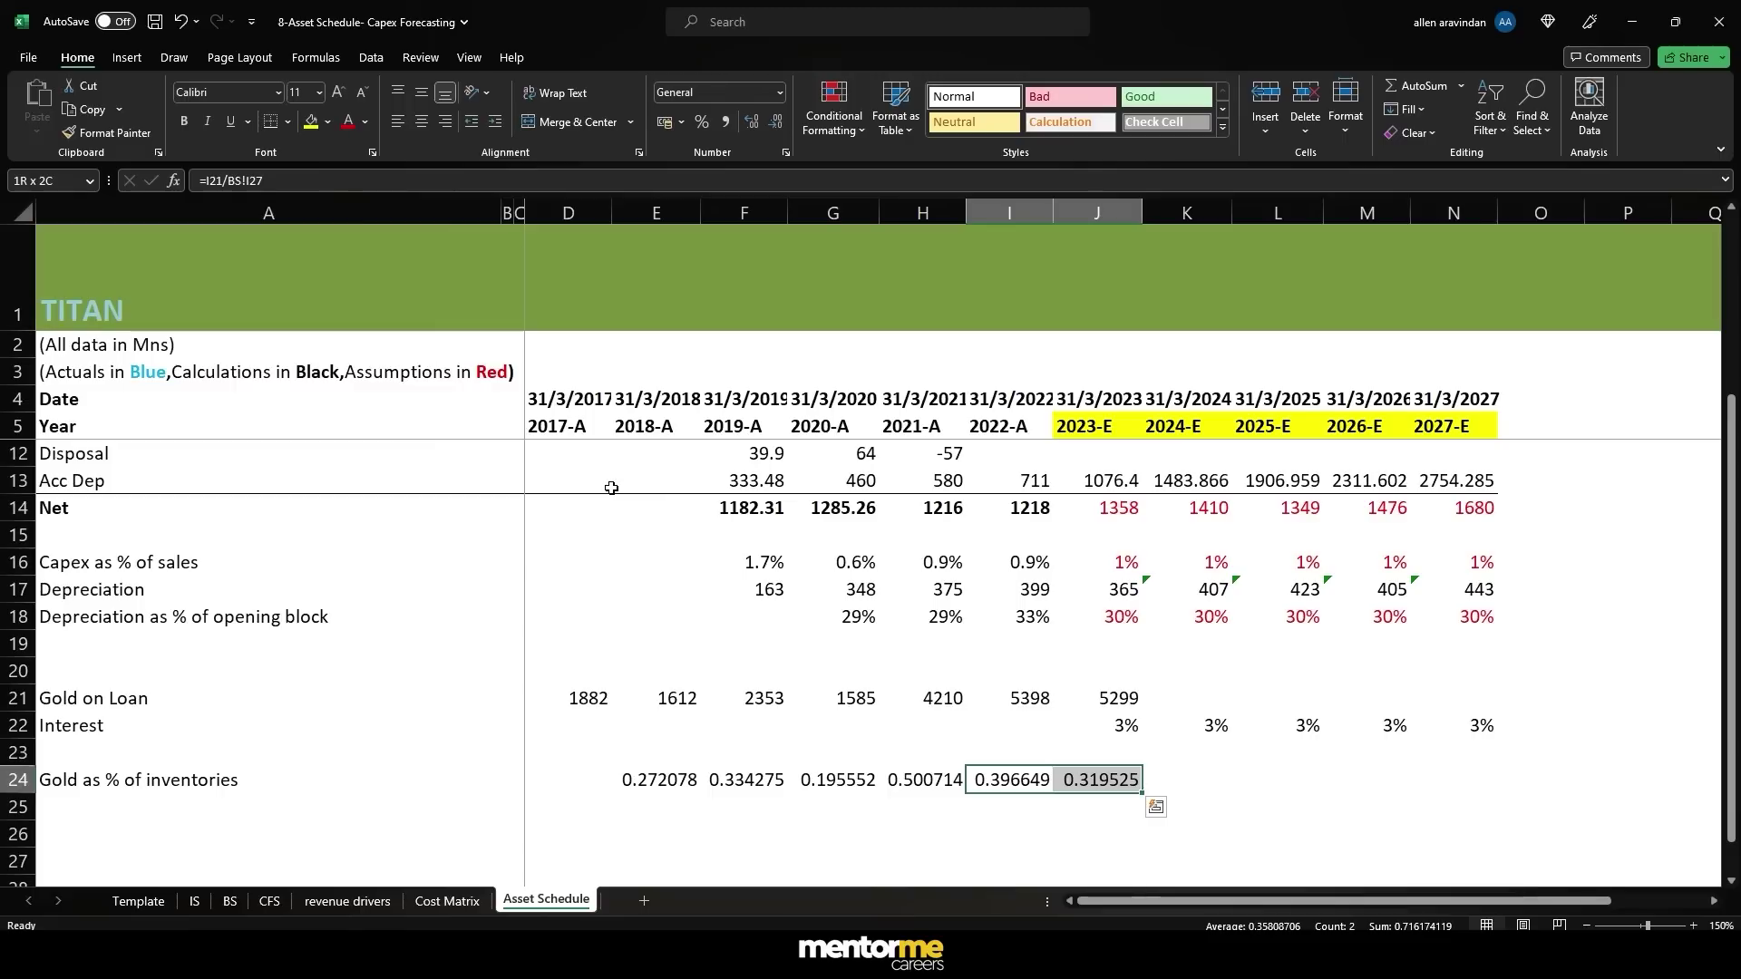
key("Right")
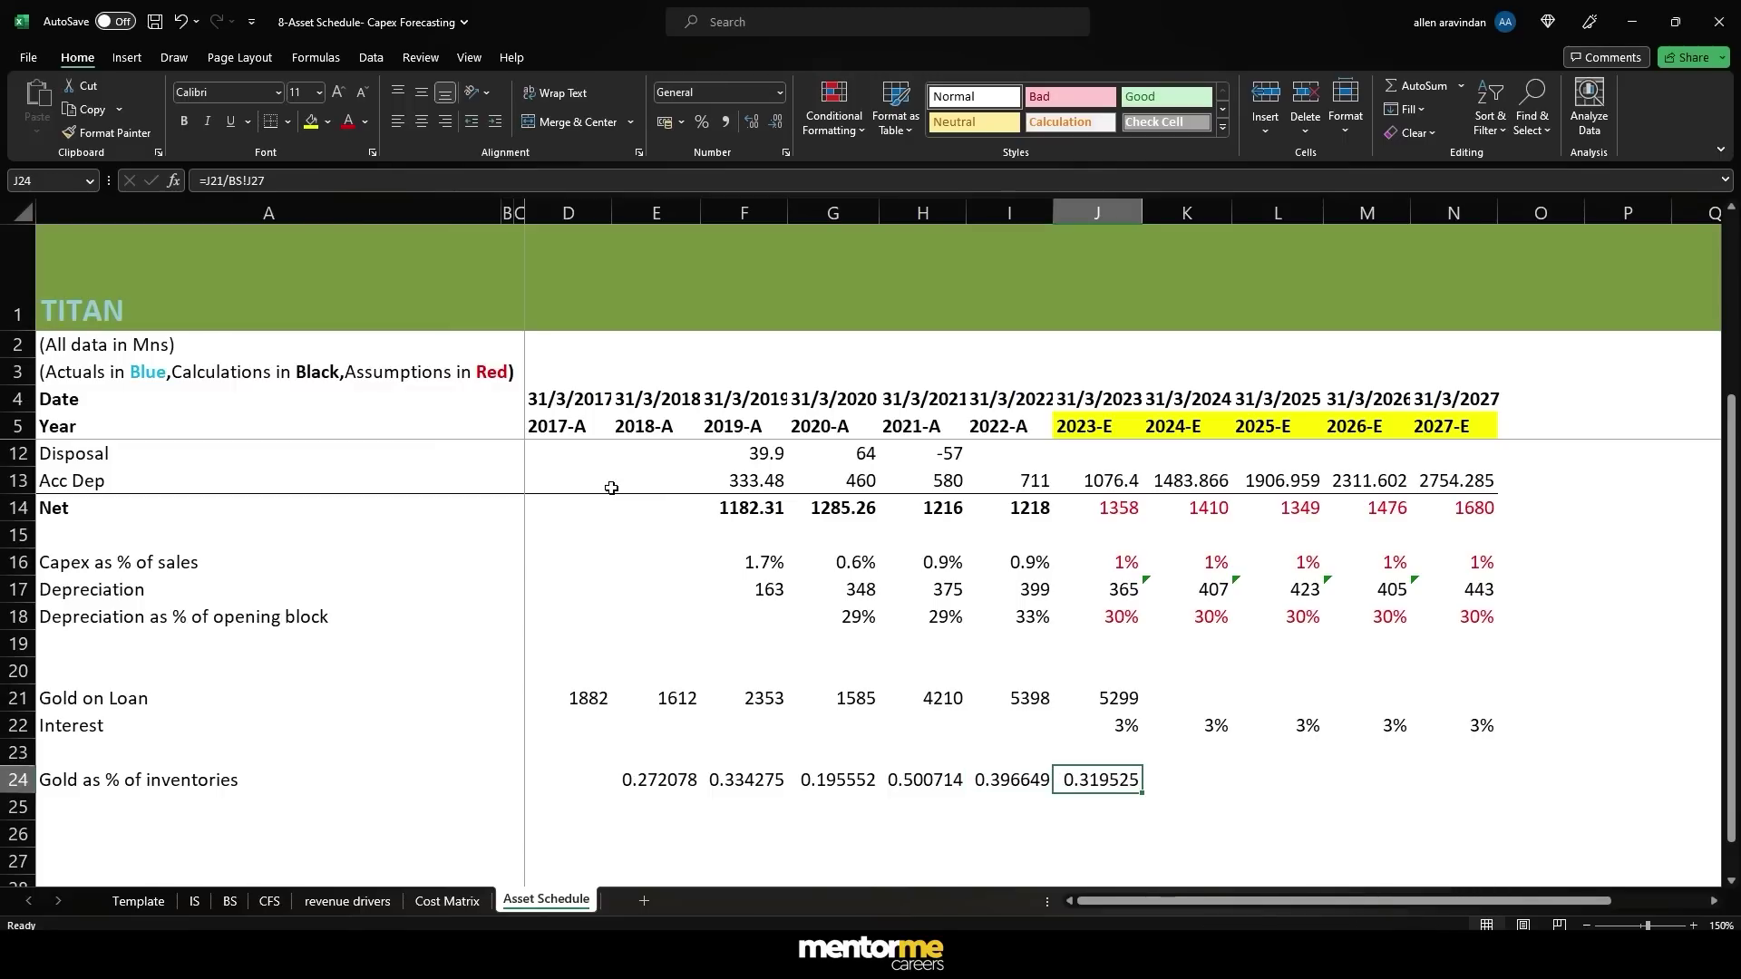
- Format E24:J24 with Percent Style, showing 27%, 33%, 20%, 50%, 40%, 32%
key("Left")
key("Left")
key("Left")
key("Left")
key("Left")
key("ctrl+shift+Right")
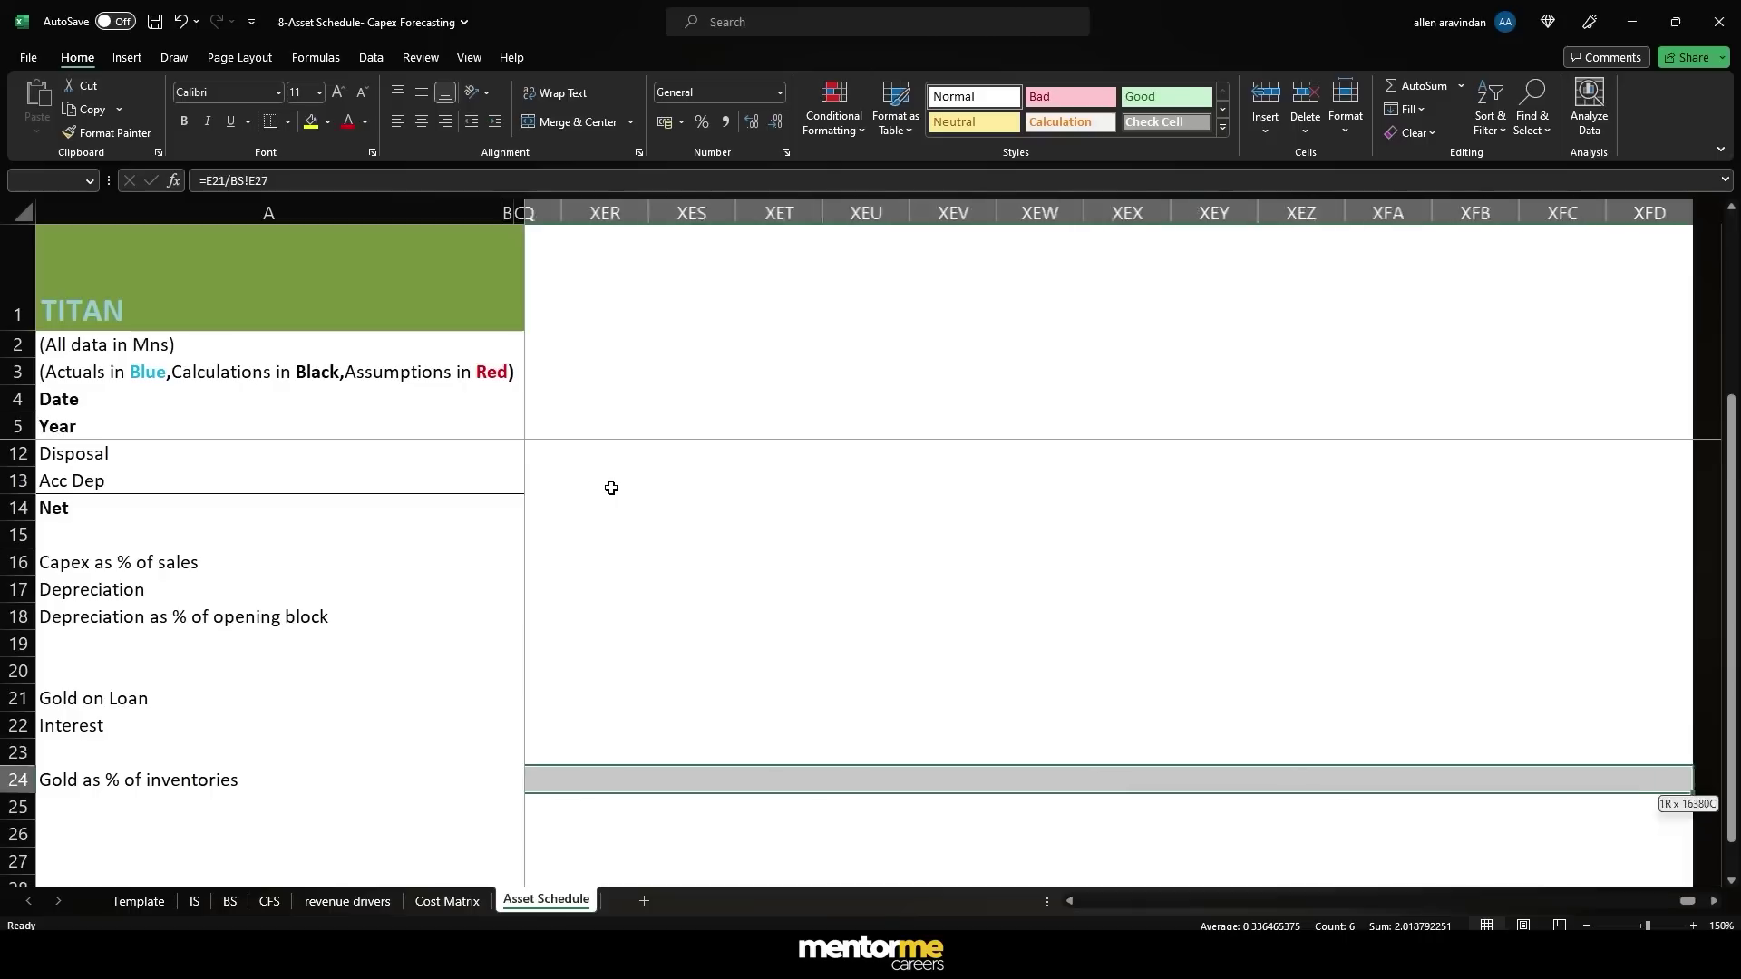
key("ctrl+shift+Left")
key("ctrl+shift+Left")
key("shift+Right")
key("shift+Right")
key("shift+Right")
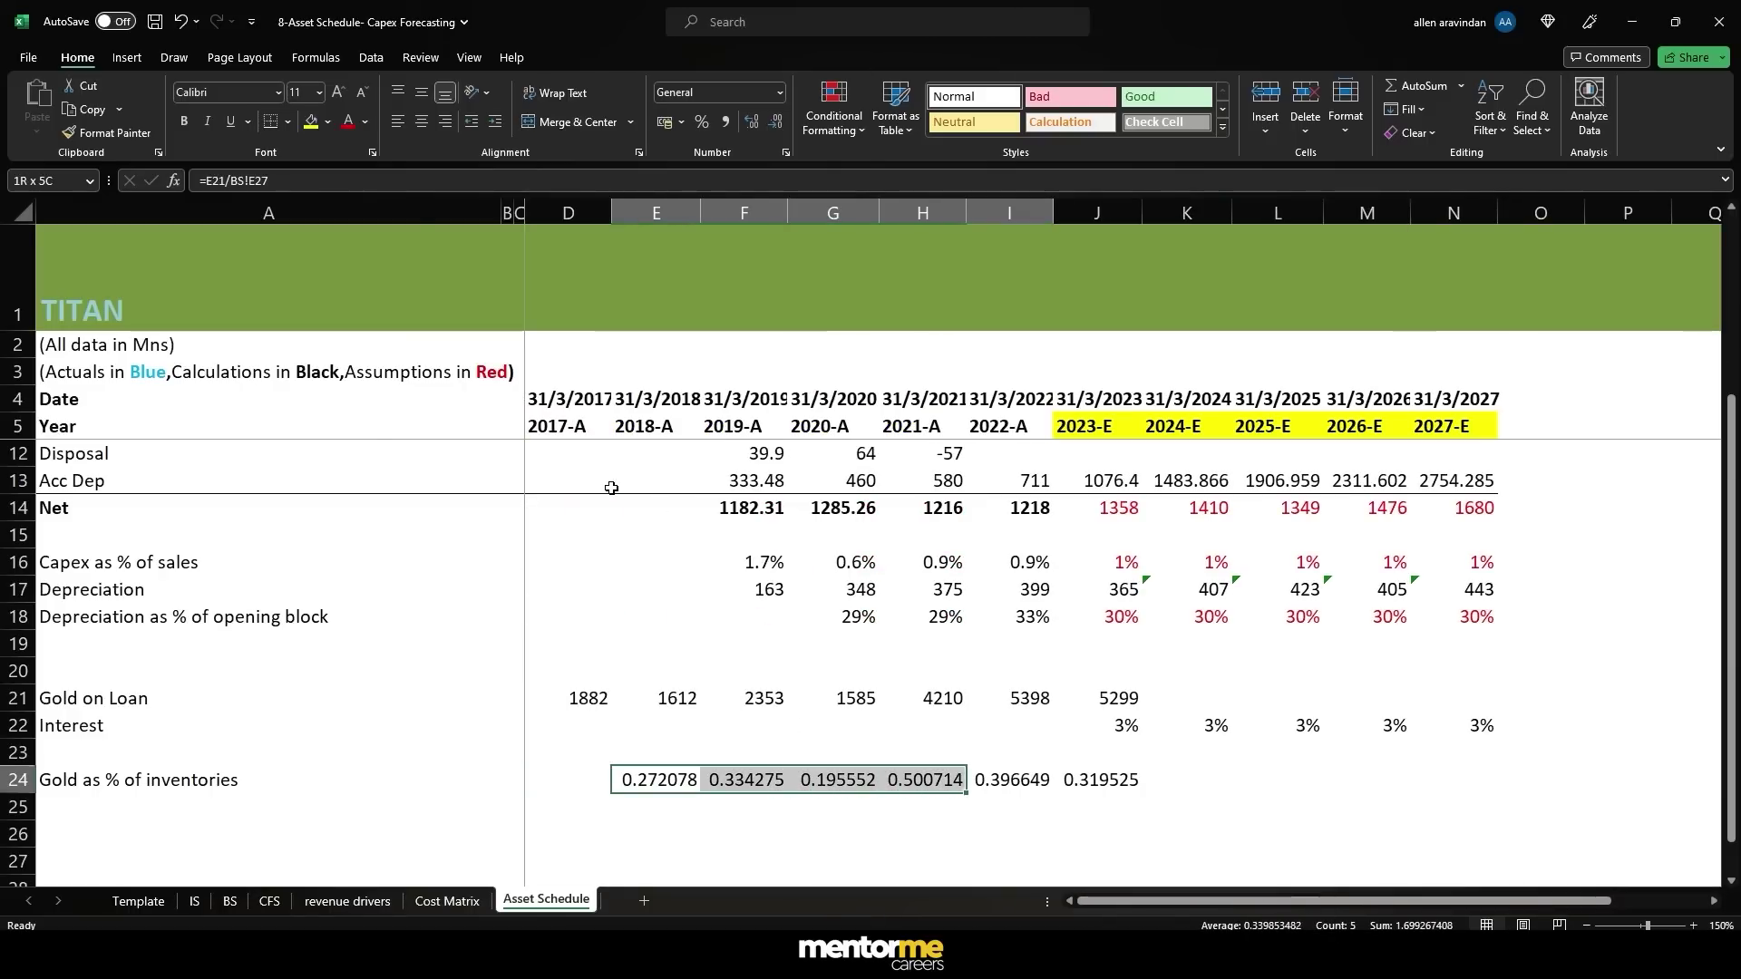
key("shift+Right")
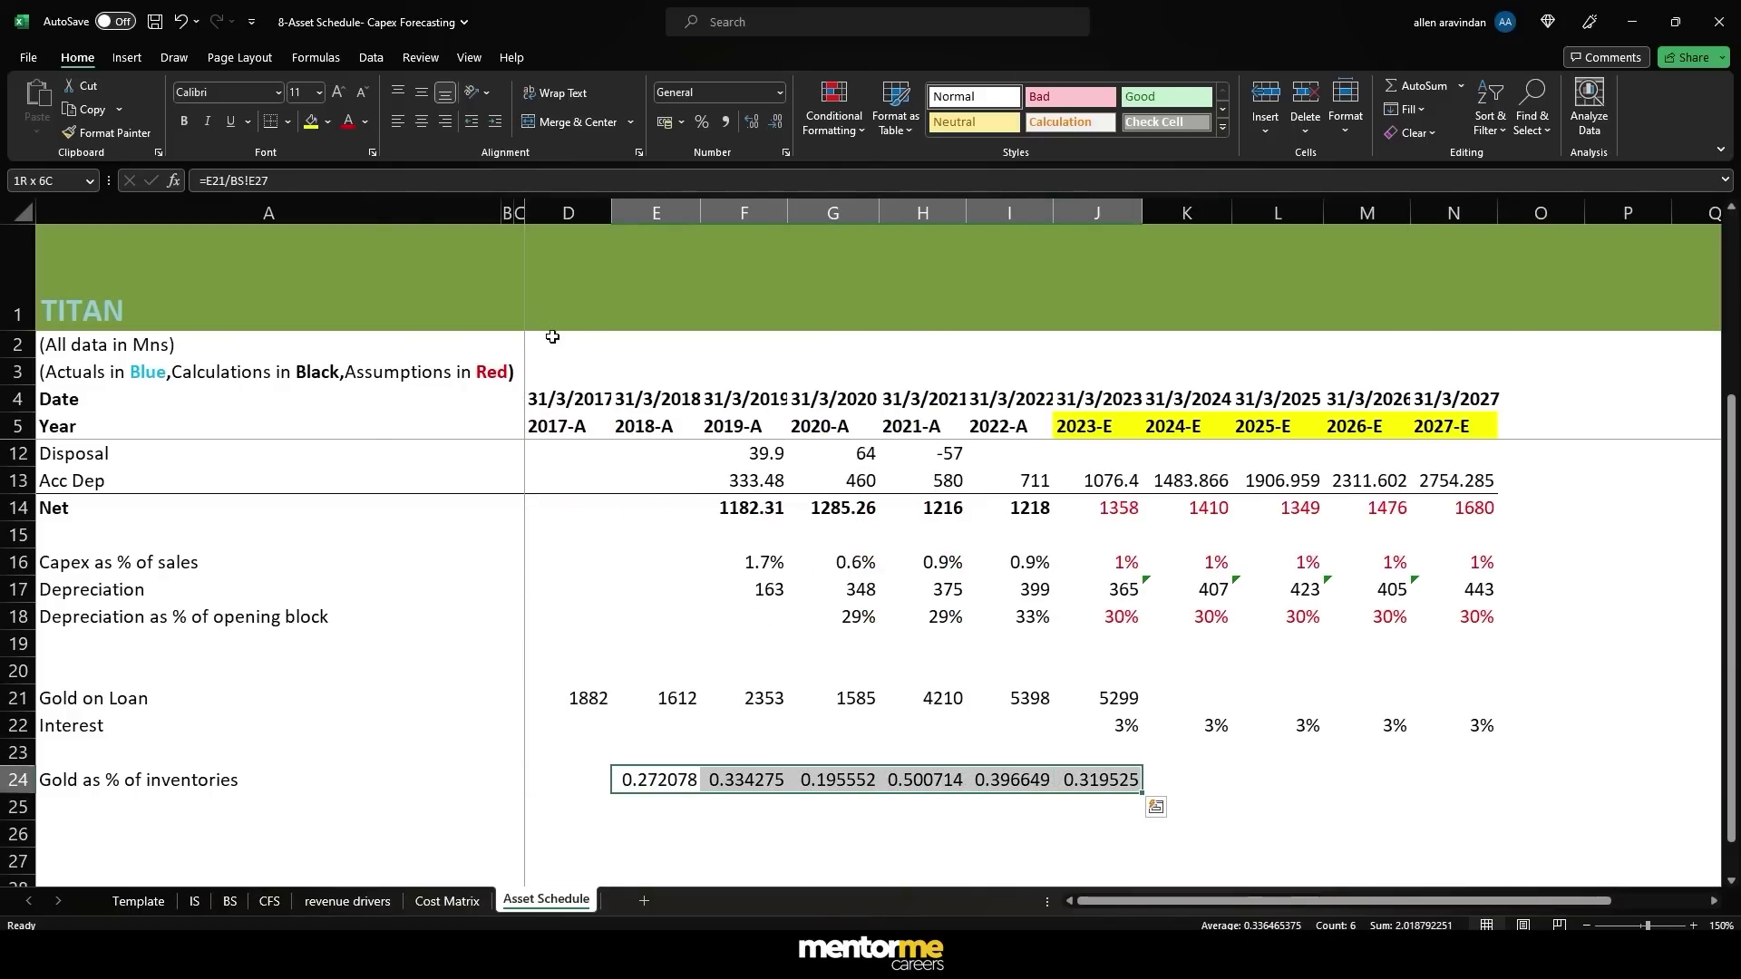
left_click(702, 122)
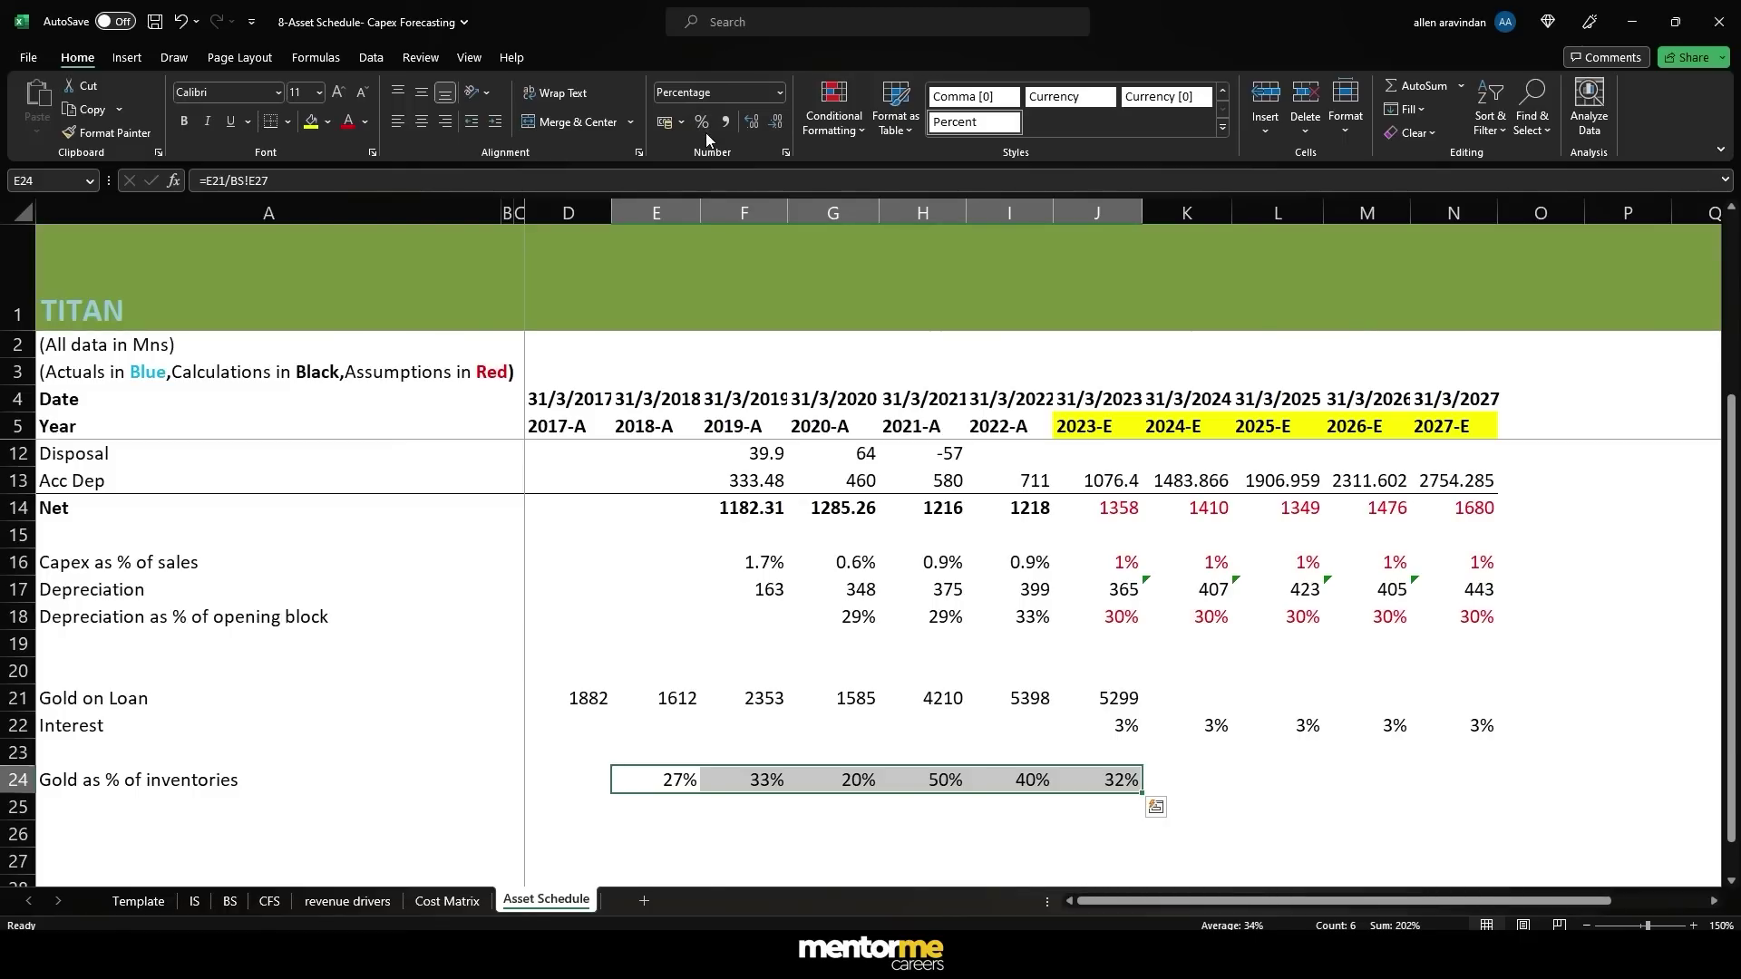
key("Right")
key("Right")
key("Right")
key("Right")
key("Right")
key("Right")
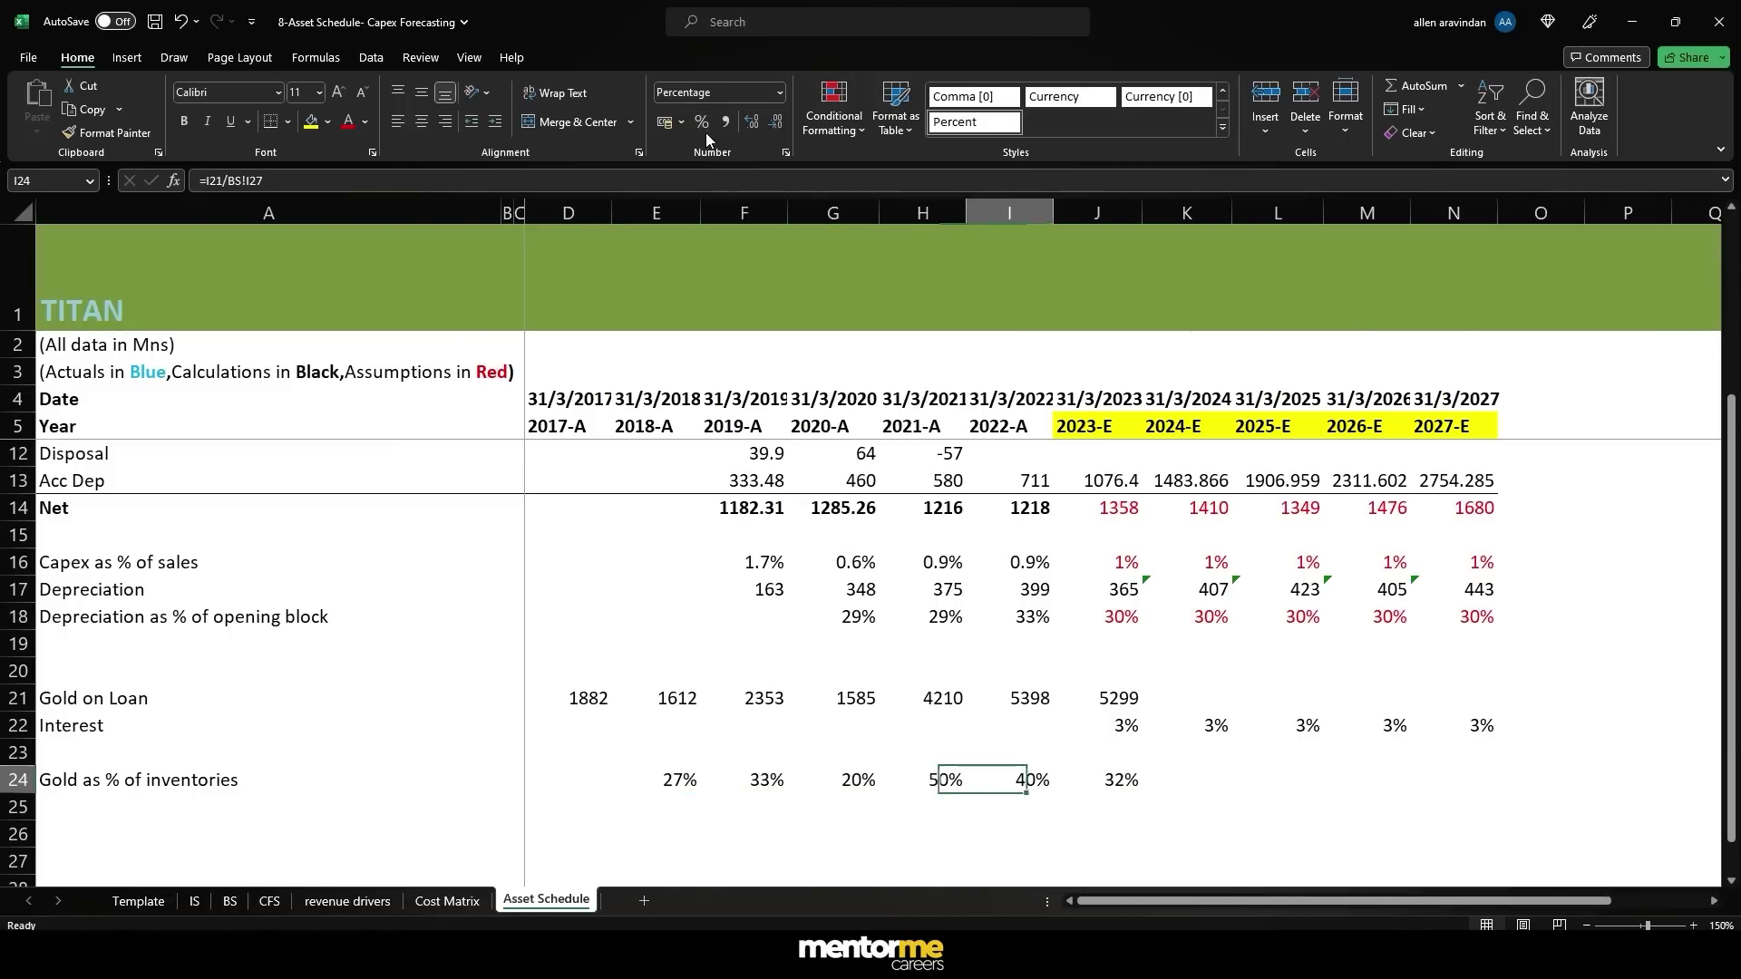
- Set K24 to =AVERAGE(H24:J24) (41%) and carry it to L24:N24 via =K24
type("=average(")
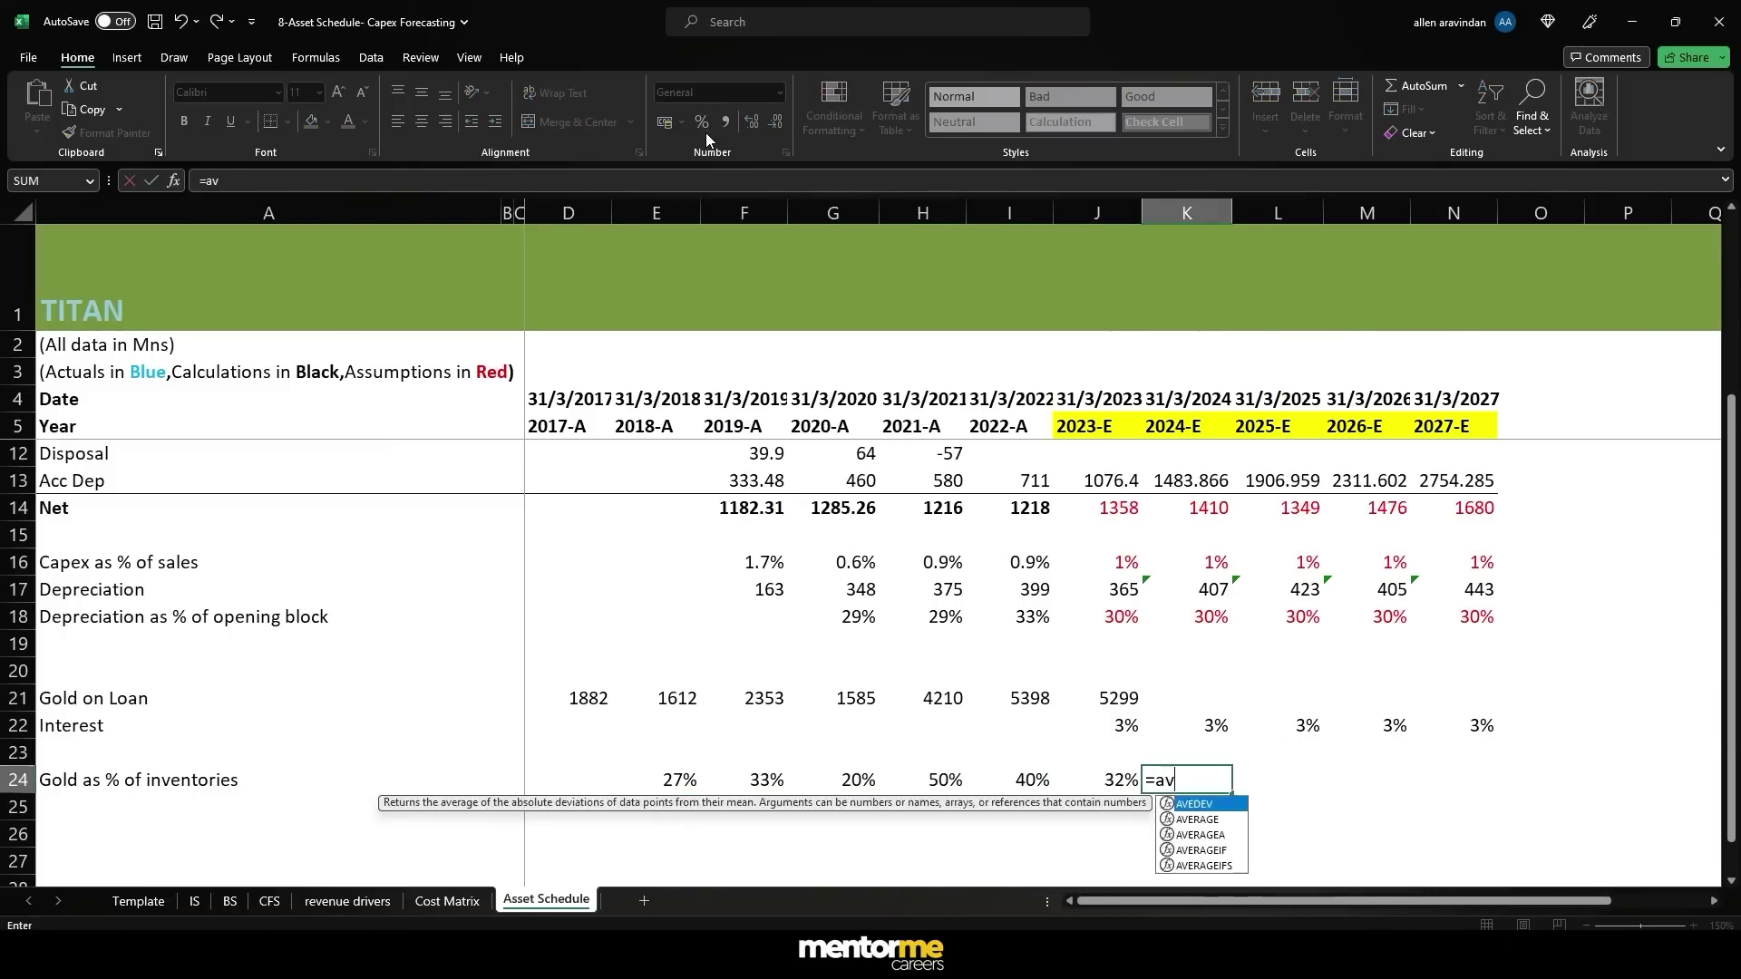
key("Left")
key("Left")
key("Left")
key("shift+Right")
key("shift+Right")
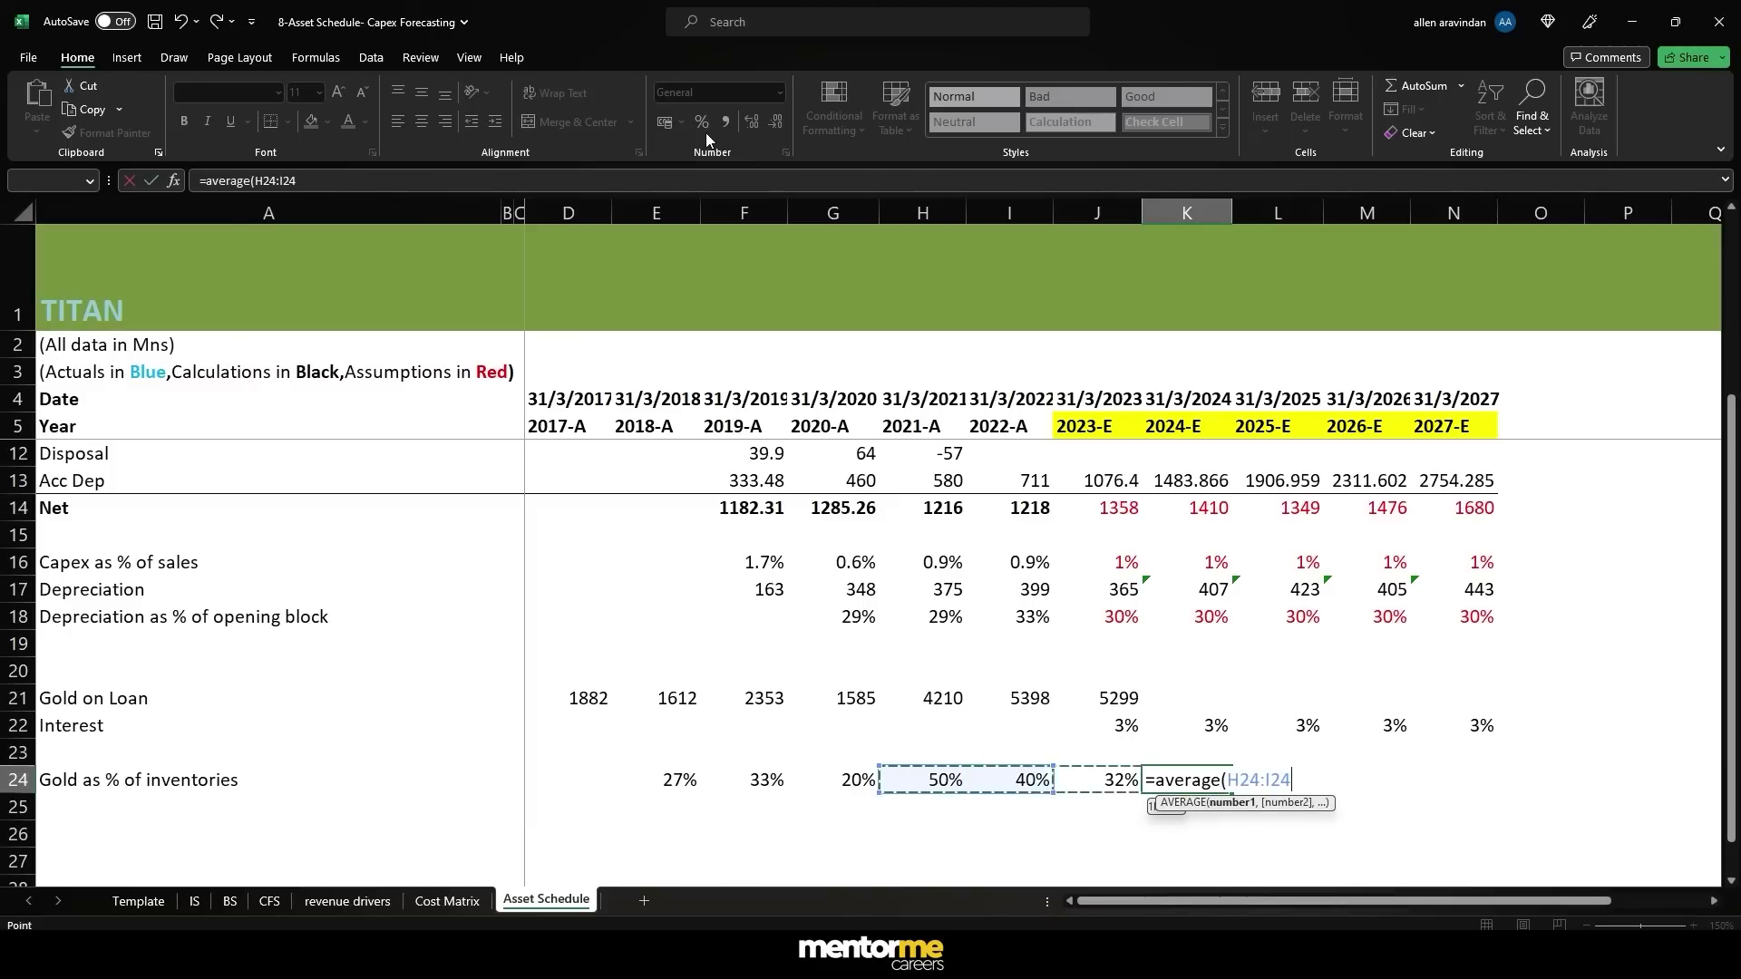
key("Tab")
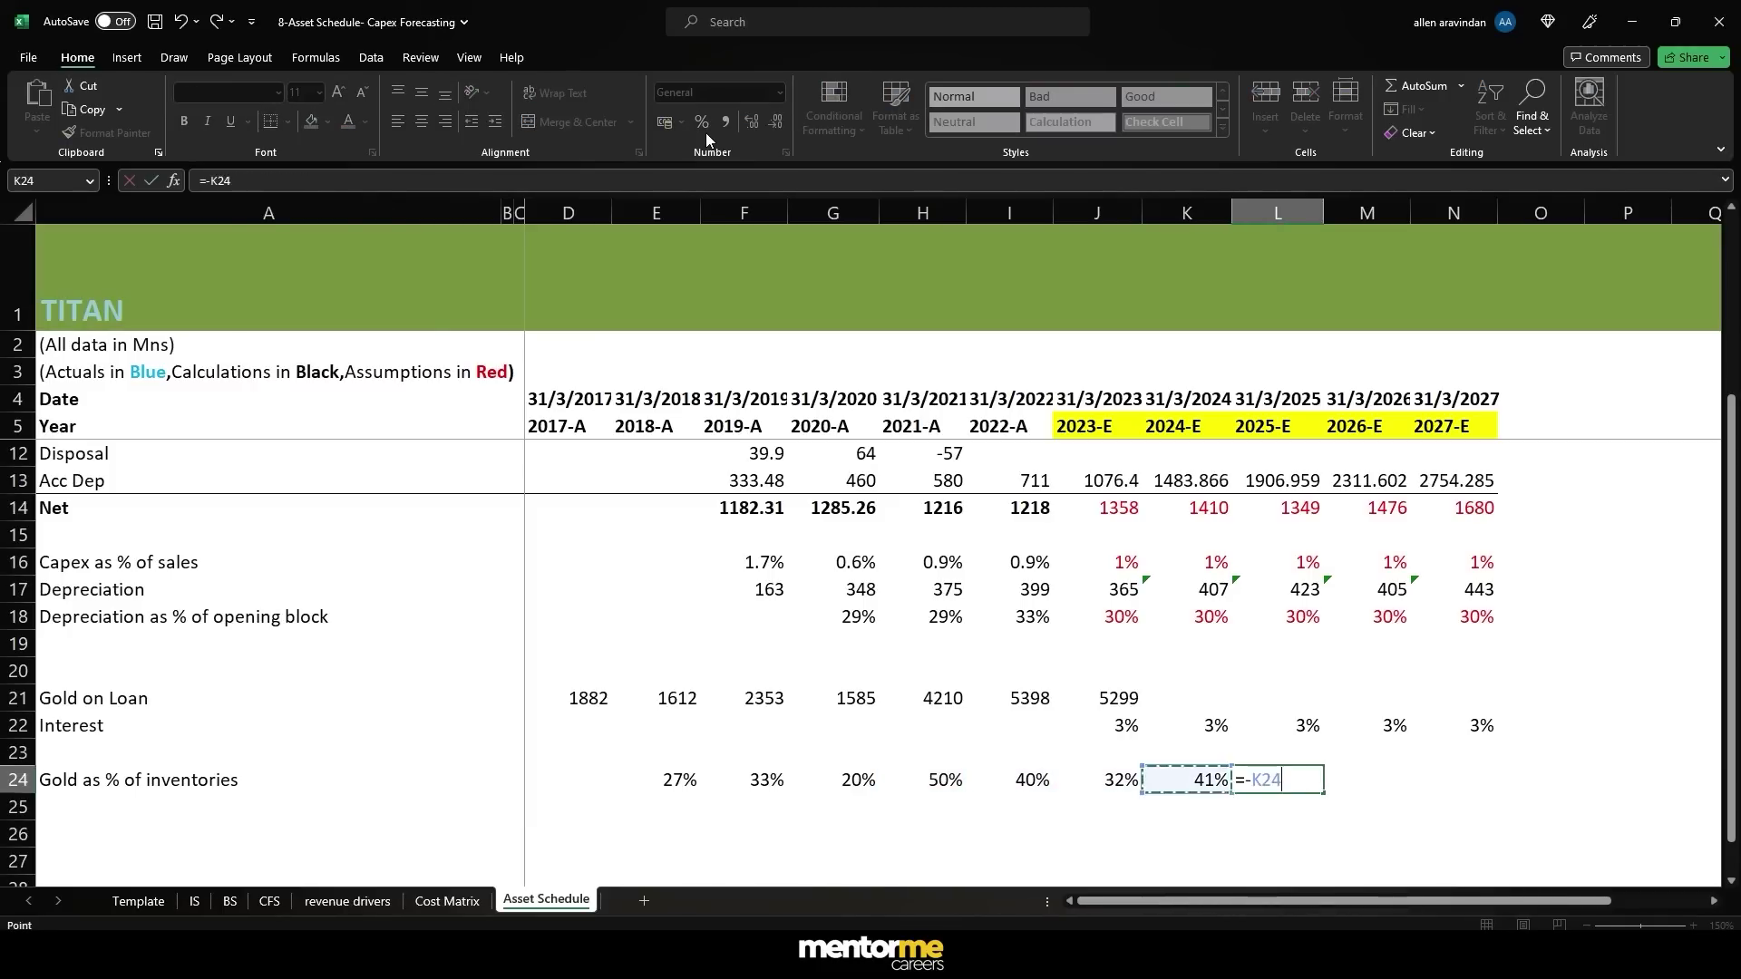
key("ctrl+Return")
type("=k24")
key("ctrl+Return")
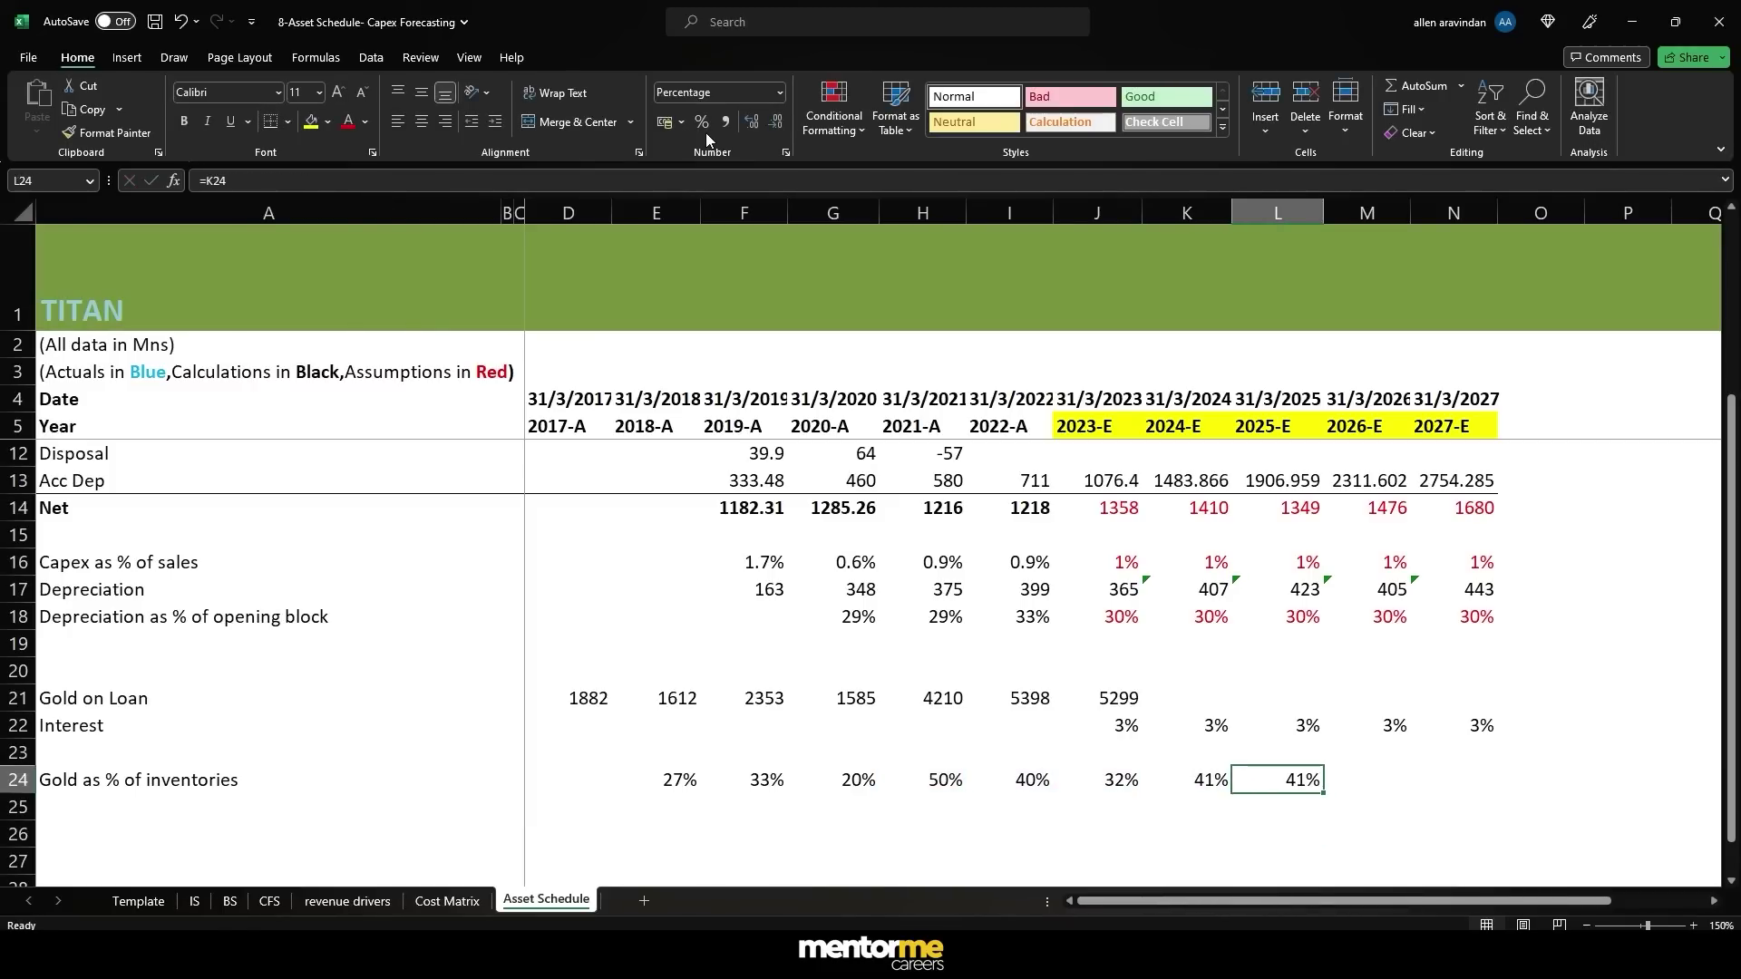
key("ctrl+c")
key("shift+Right")
key("shift+Right")
key("ctrl+v")
- Begin the 2024-E gold on loan formula, referencing the 41% ratio in K24
key("shift+Left")
key("shift+Left")
key("Left")
key("Escape")
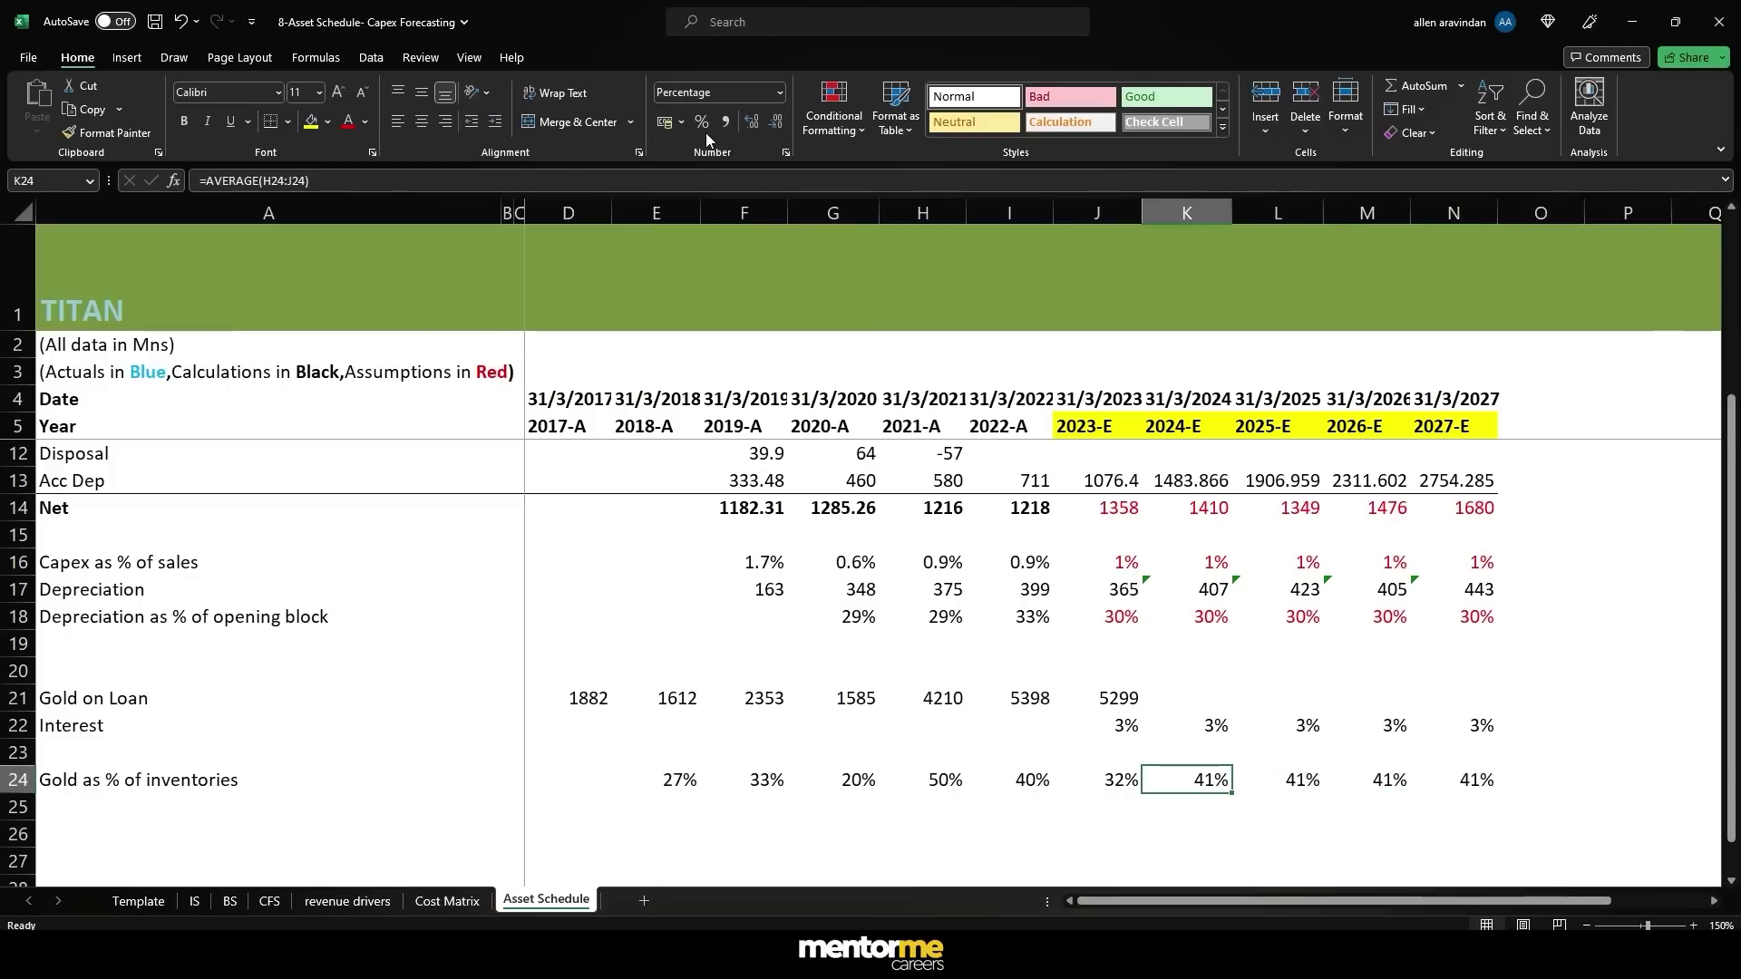
key("Up")
key("Up")
key("Up")
type("=")
key("Down")
key("Down")
key("Down")
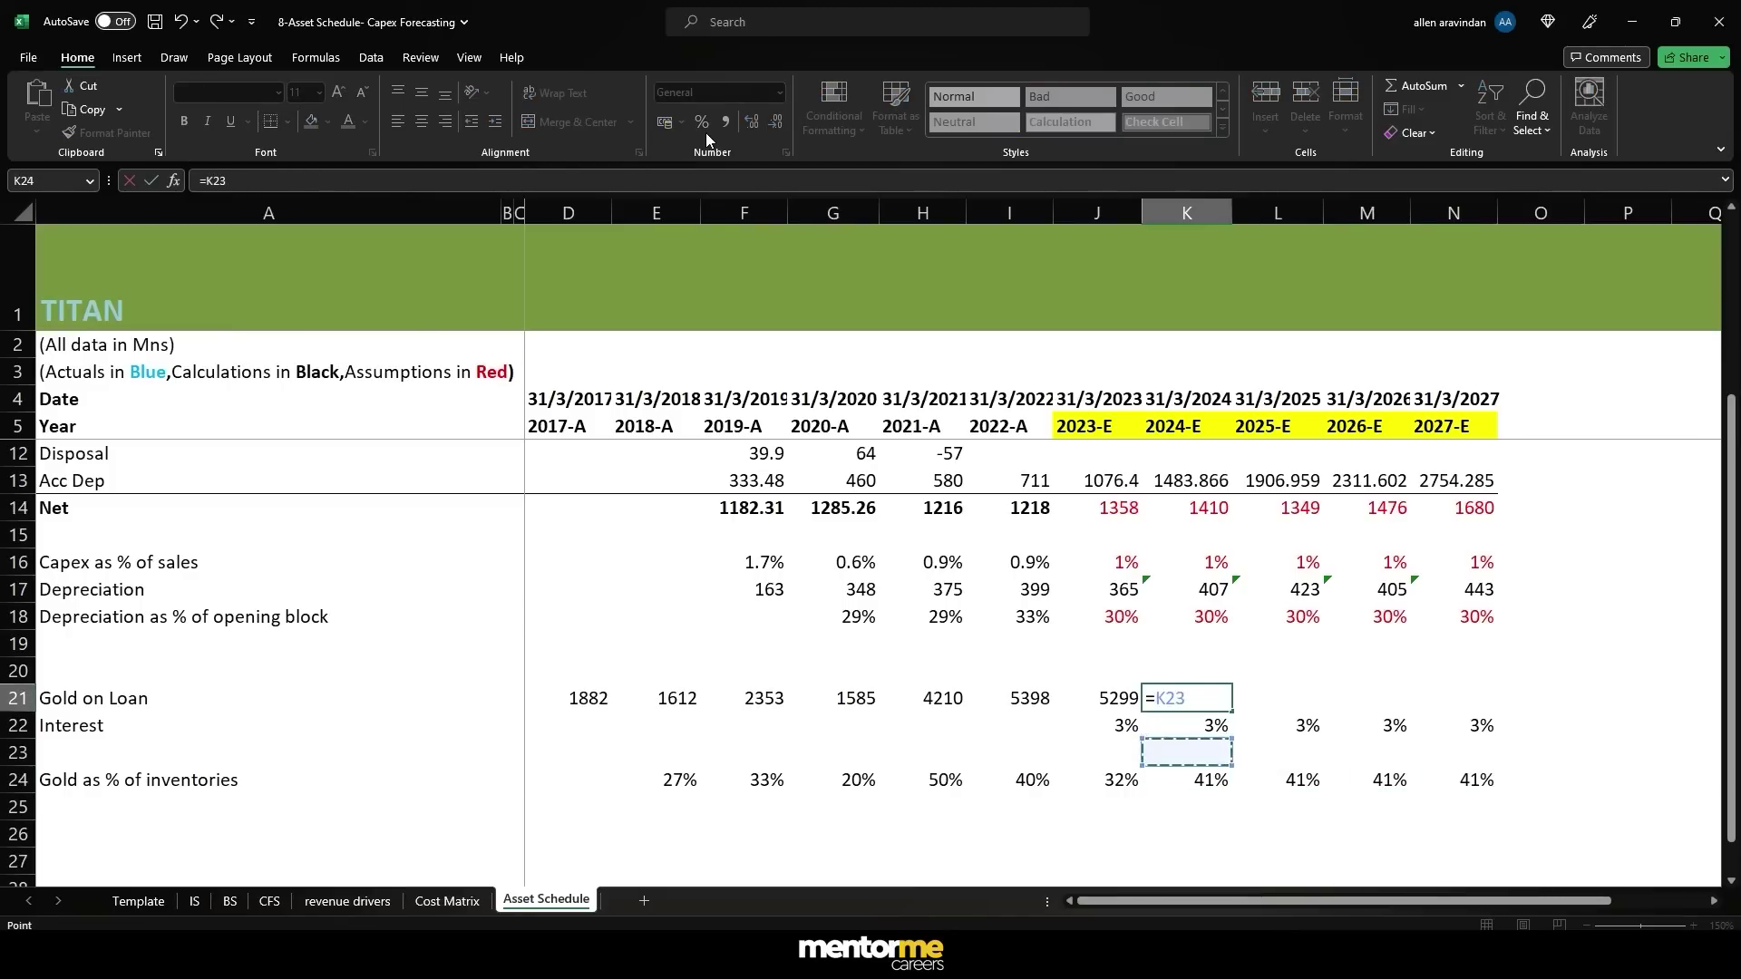
- Try a Gold on Loan formula using BS inventories, check it, and cancel the faulty entry
type("*")
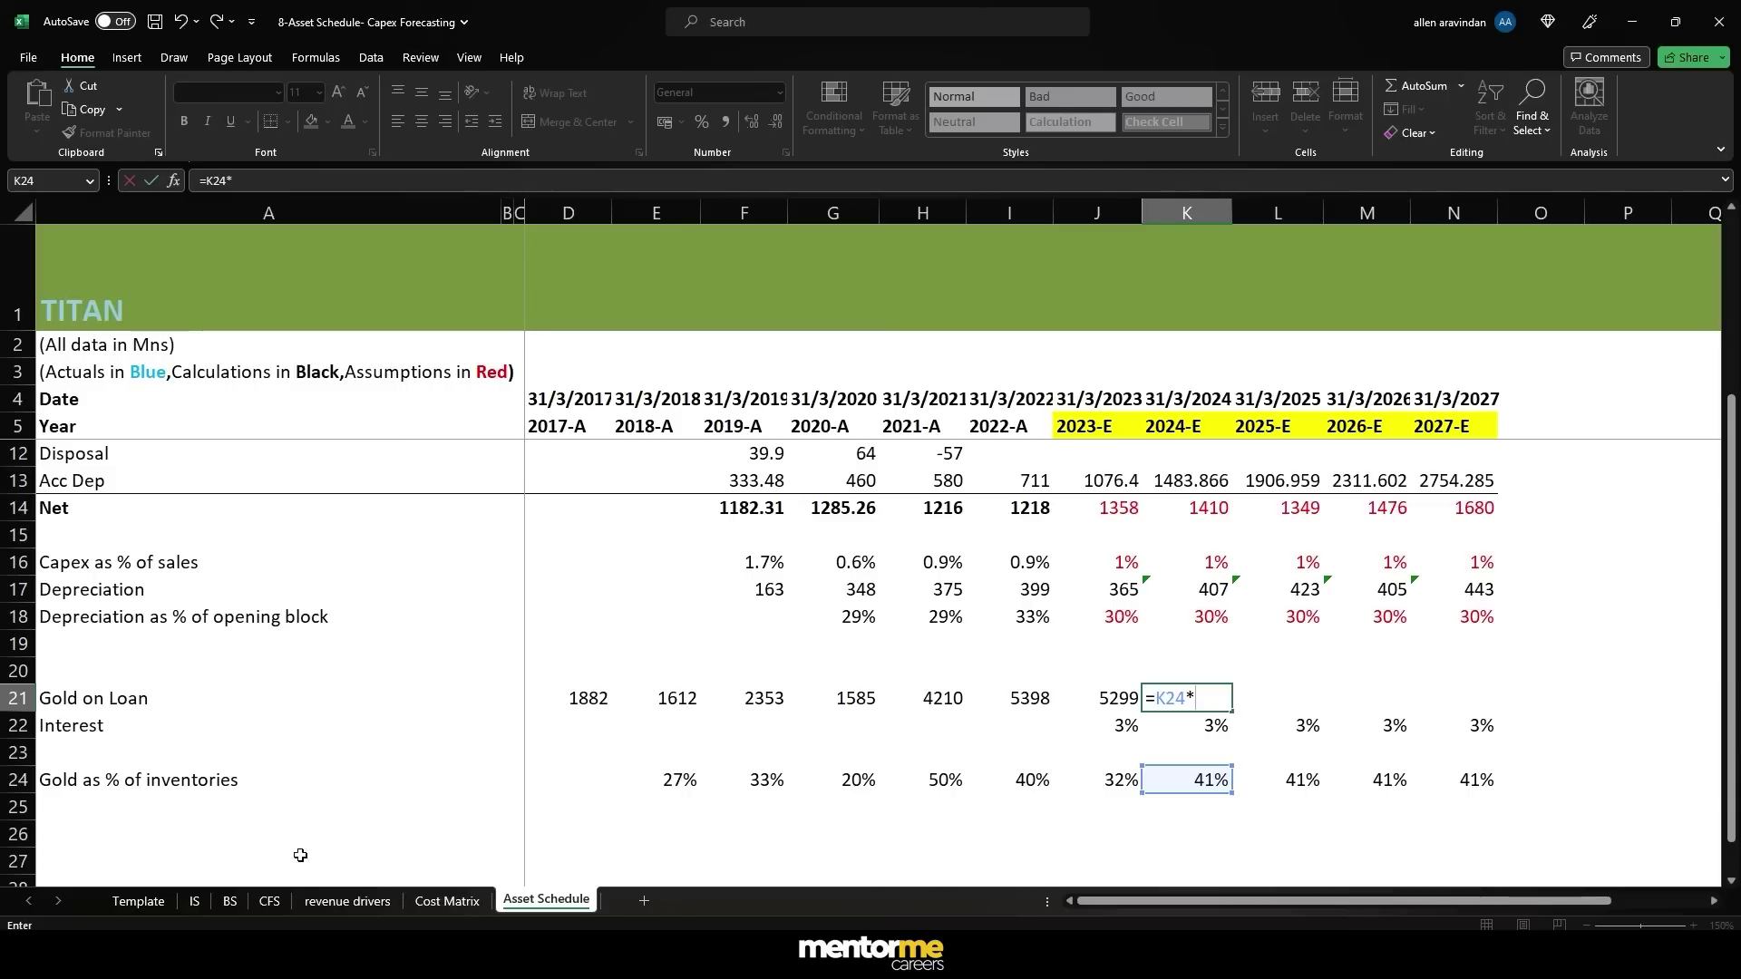
left_click(228, 901)
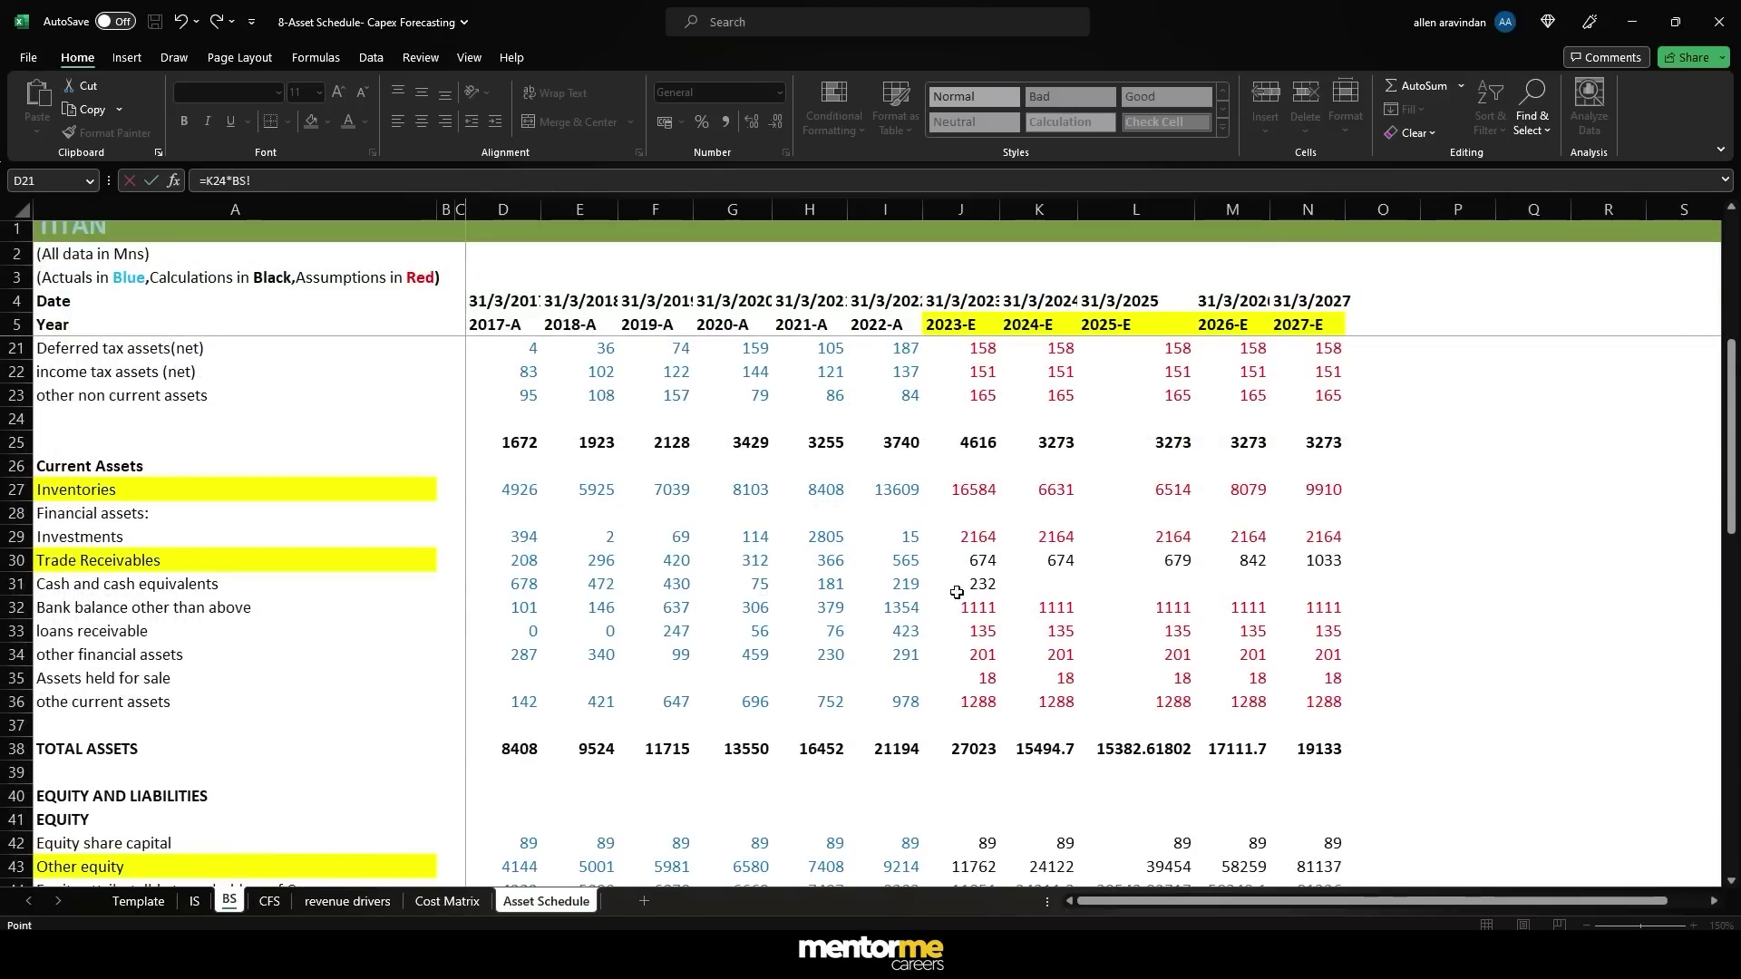
left_click(995, 492)
key("Return")
key("F2")
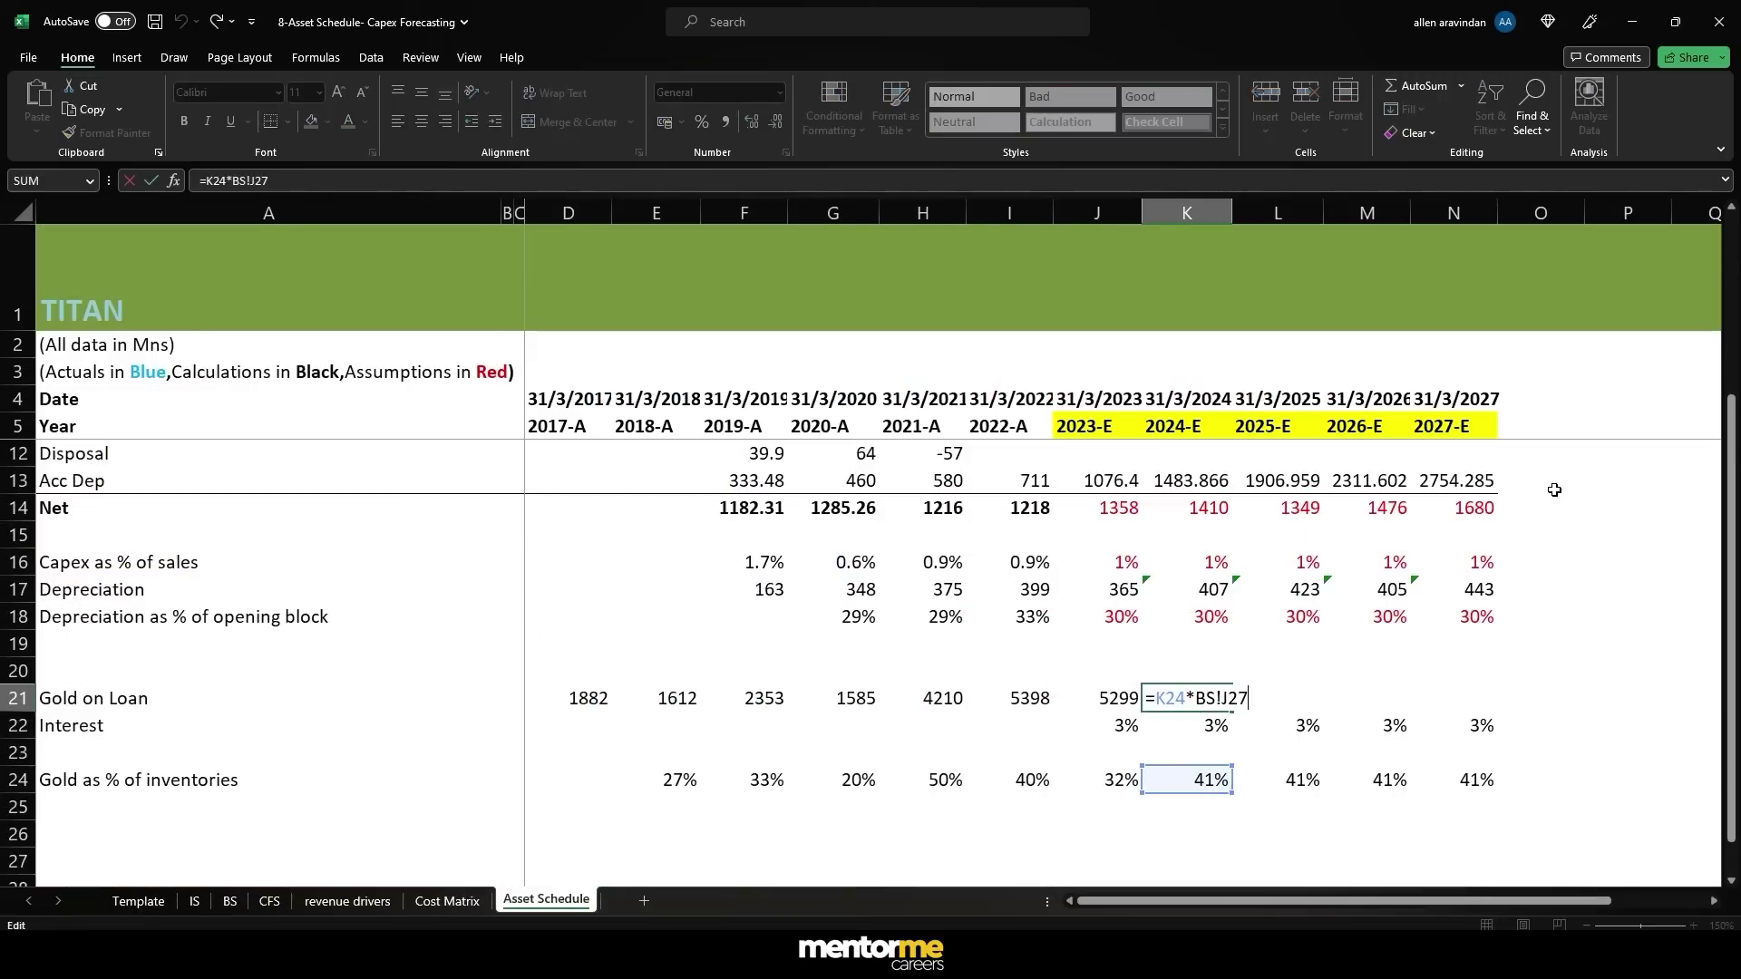
key("Escape")
type("=")
key("Down")
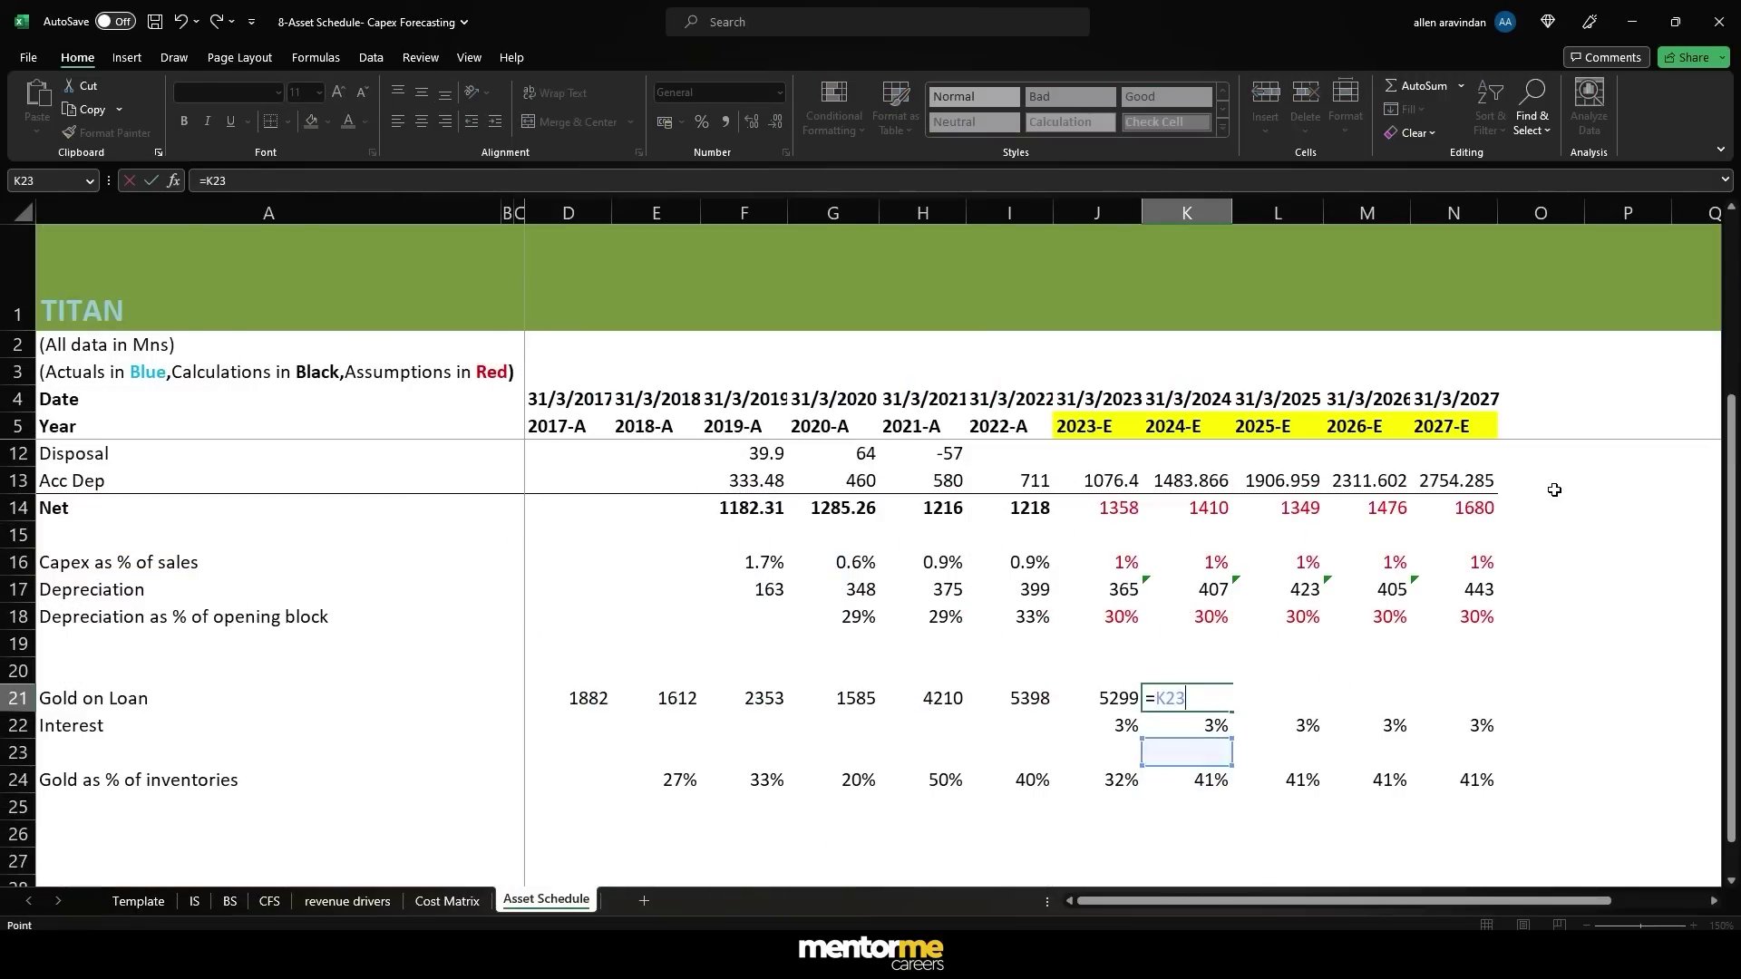
key("Escape")
- Rebuild the 2024 Gold on Loan formula as the K24 ratio times 2024 BS inventories
type("=")
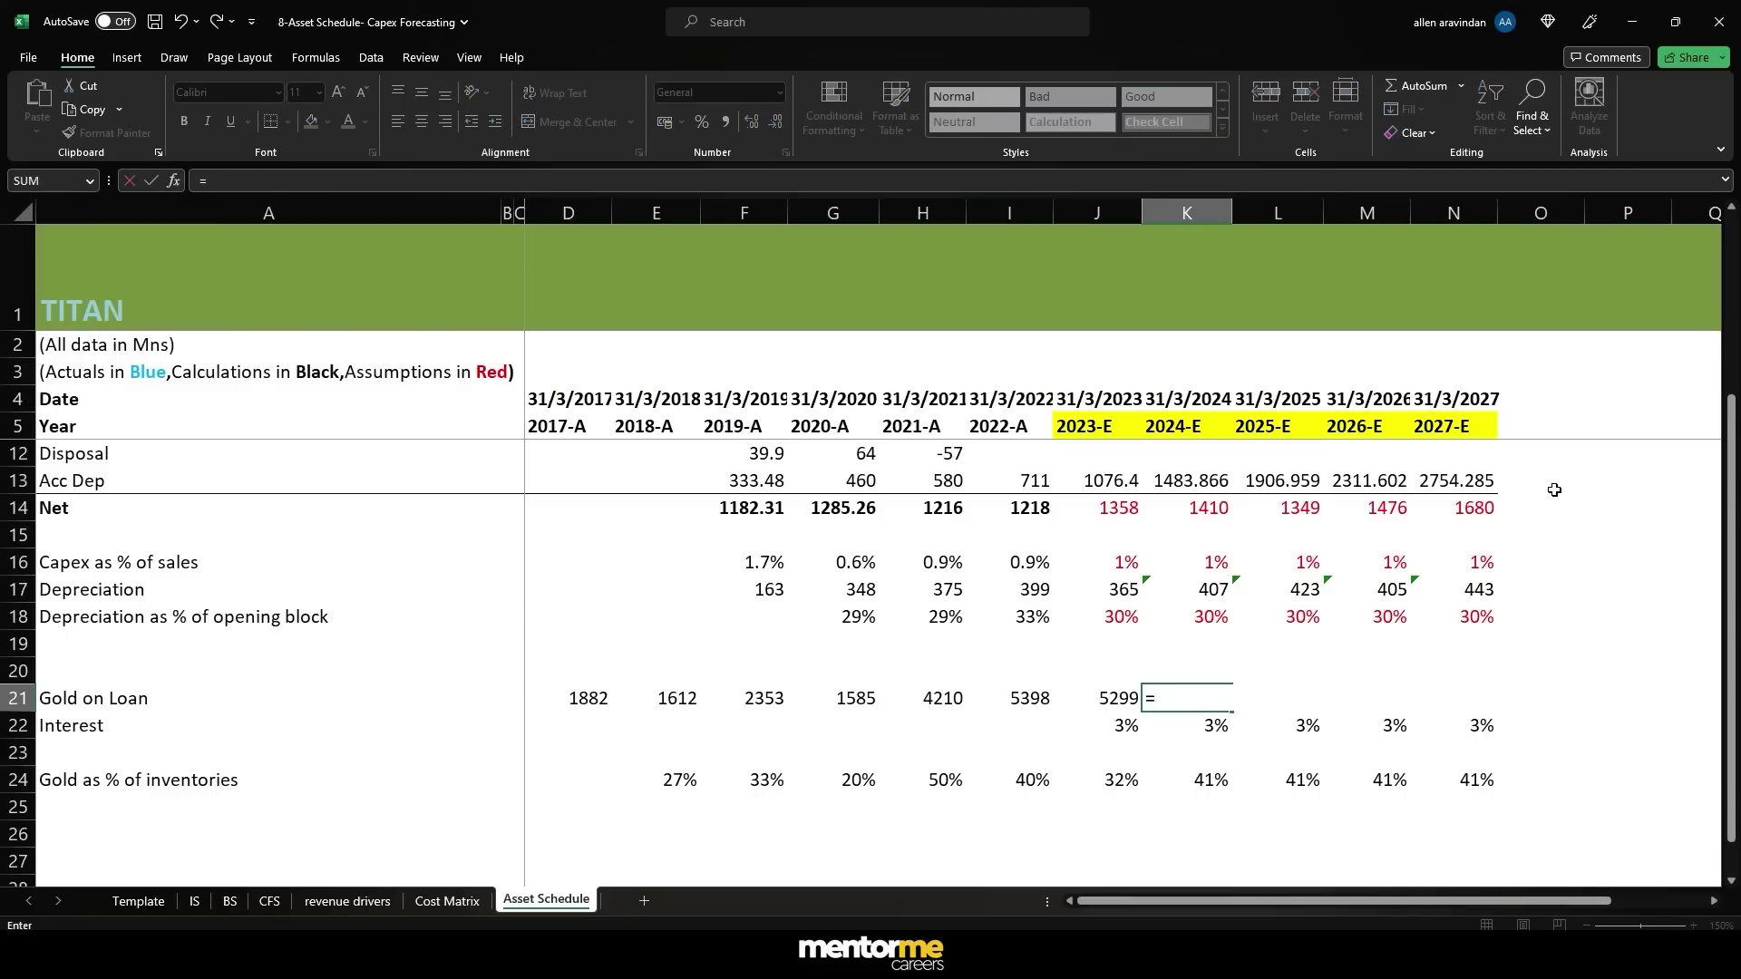
key("Down")
key("Down")
key("Down")
type("*")
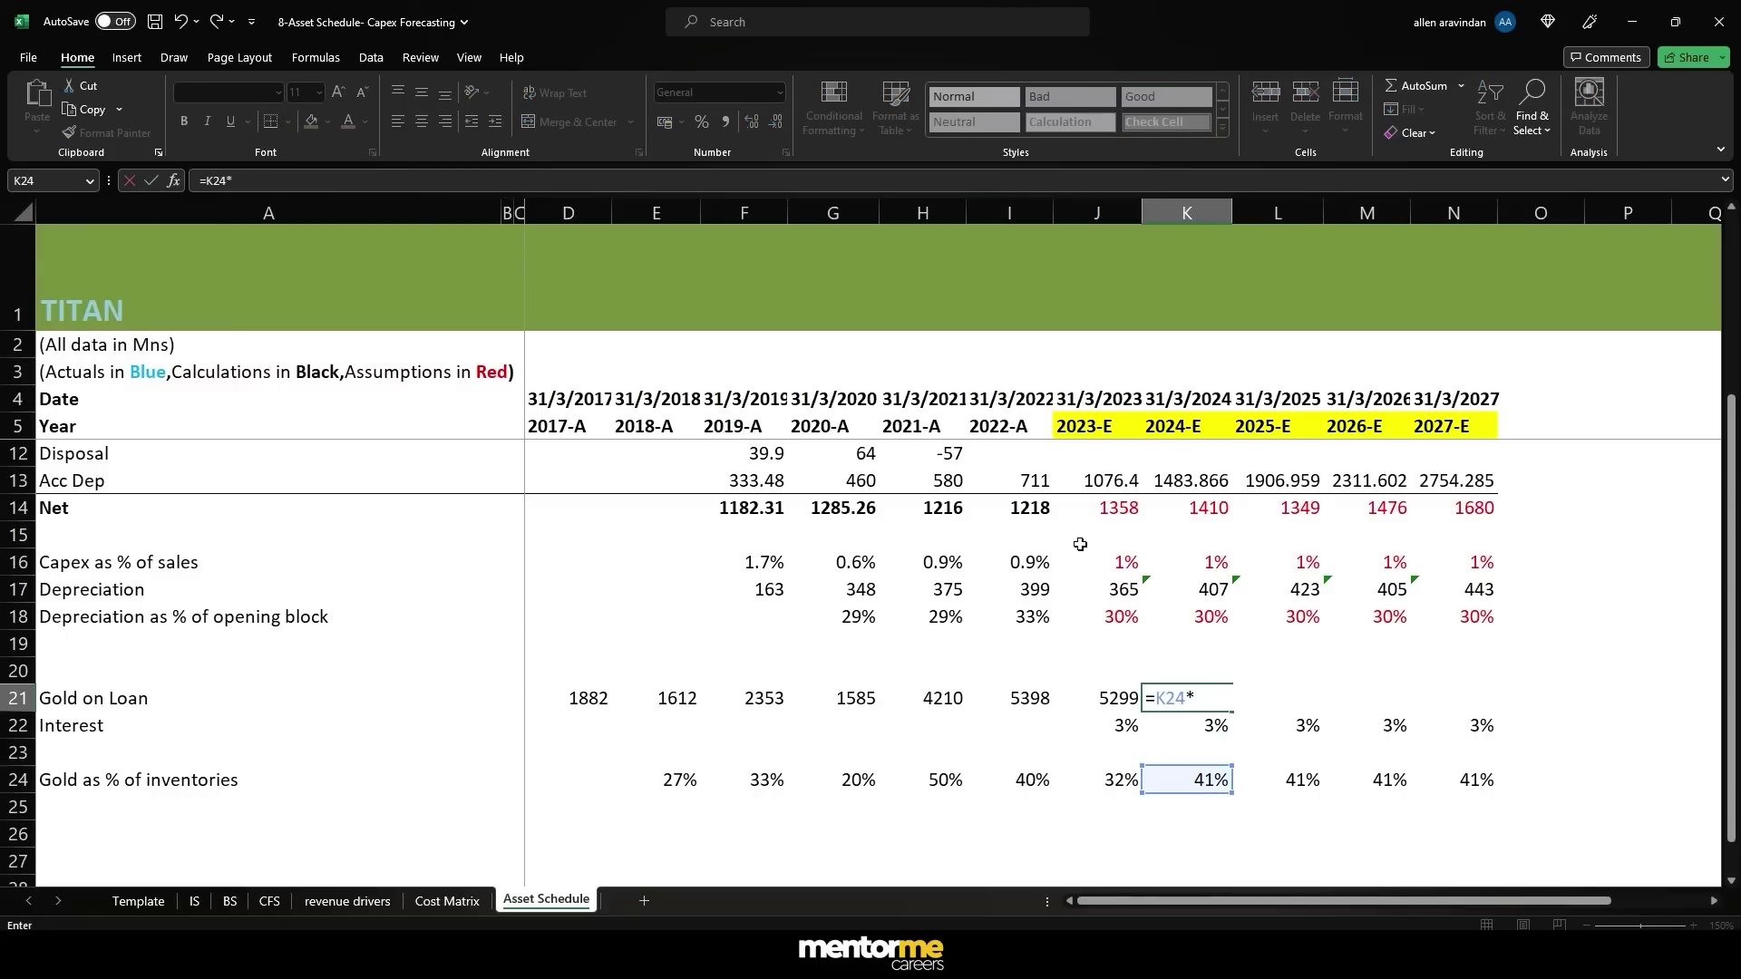
left_click(227, 900)
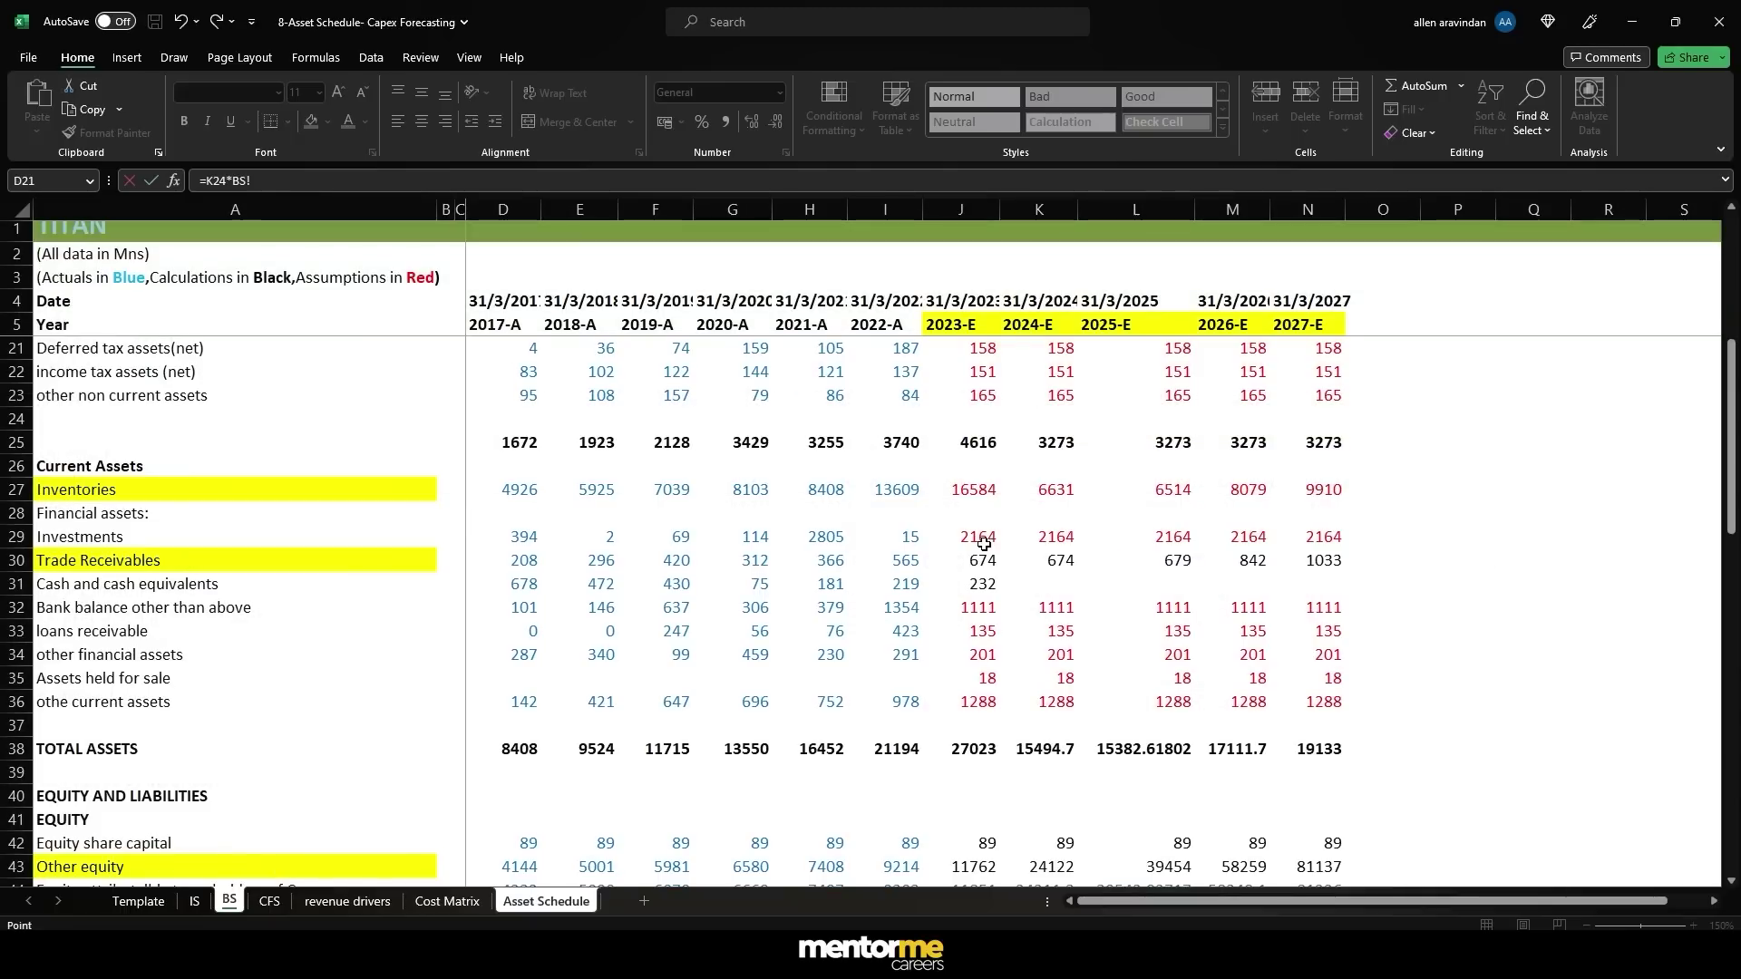
left_click(975, 490)
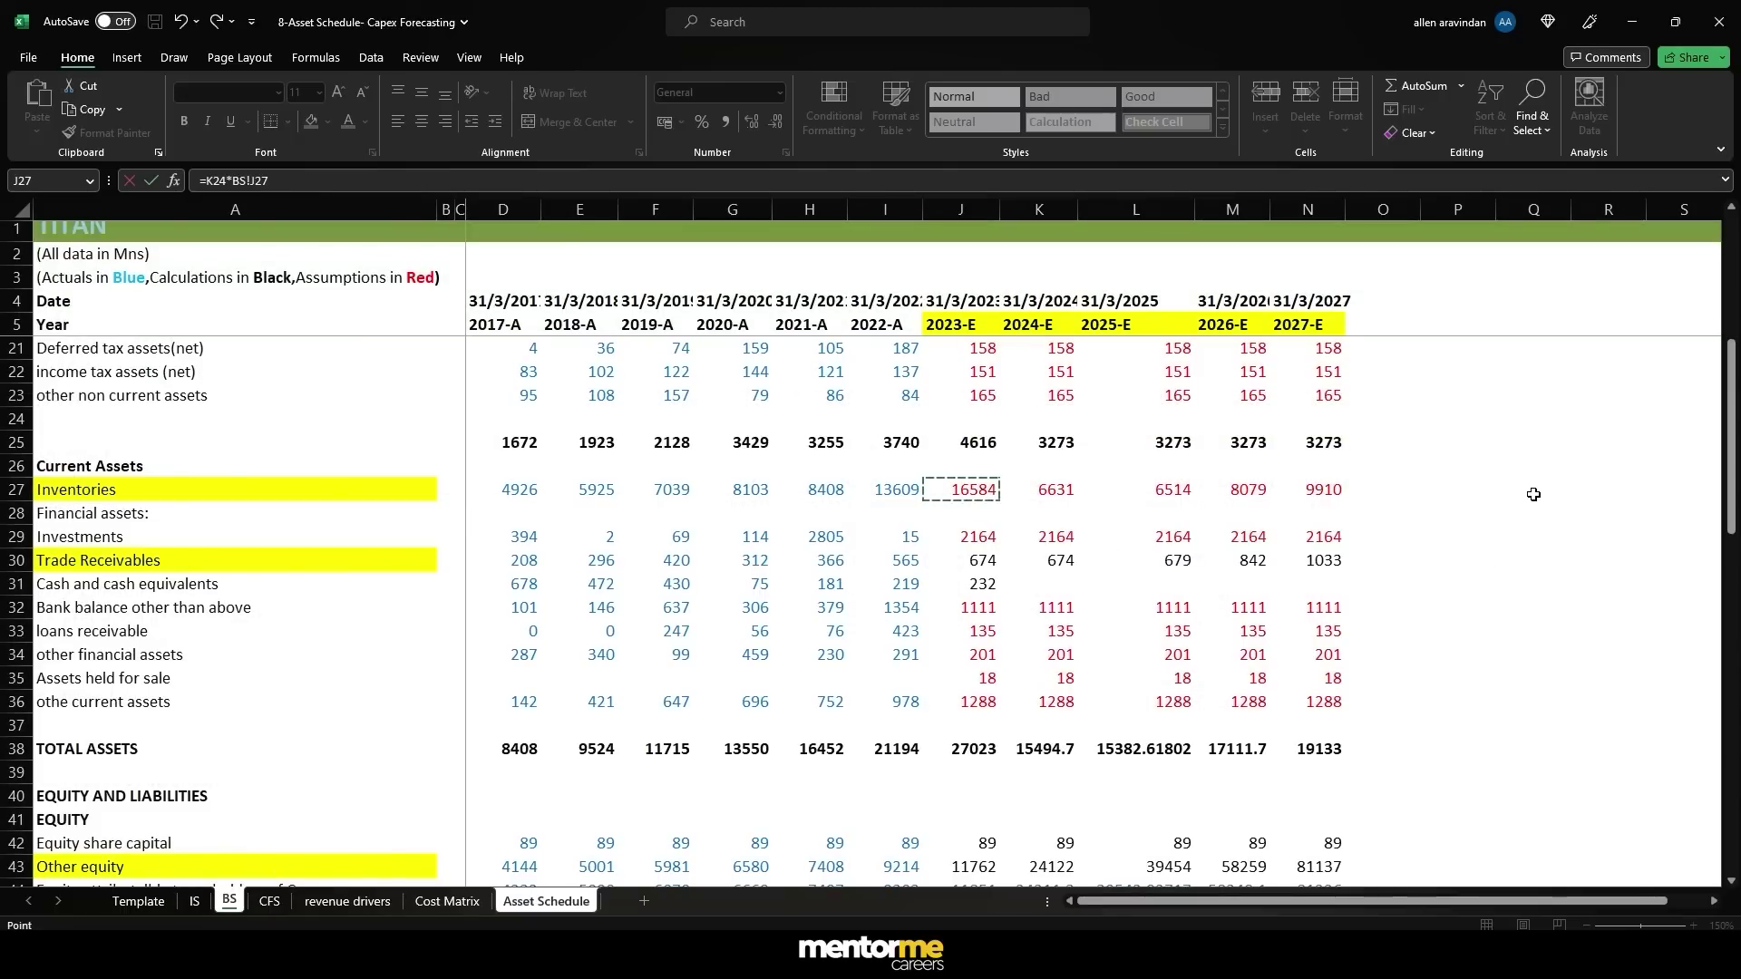
key("Right")
key("Return")
- Copy the K21 Gold on Loan formula into L21:N21 through 2027
key("Up")
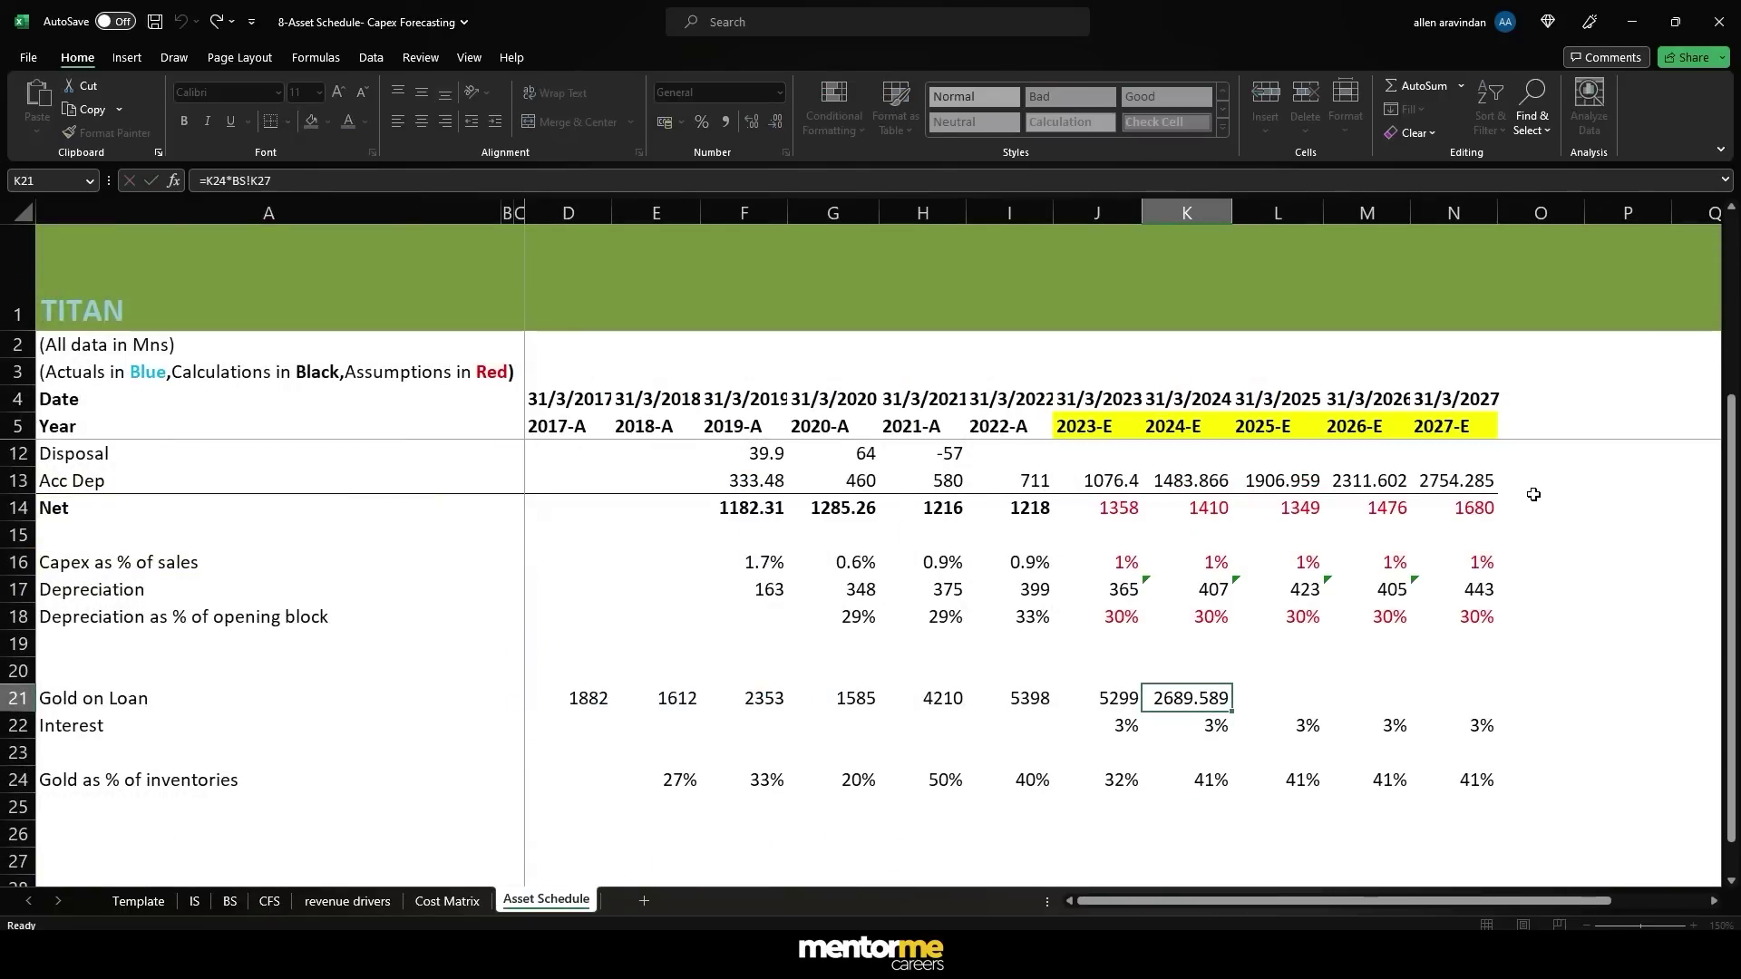
key("ctrl+c")
key("shift+Right")
key("shift+Right")
key("shift+Right")
key("ctrl+v")
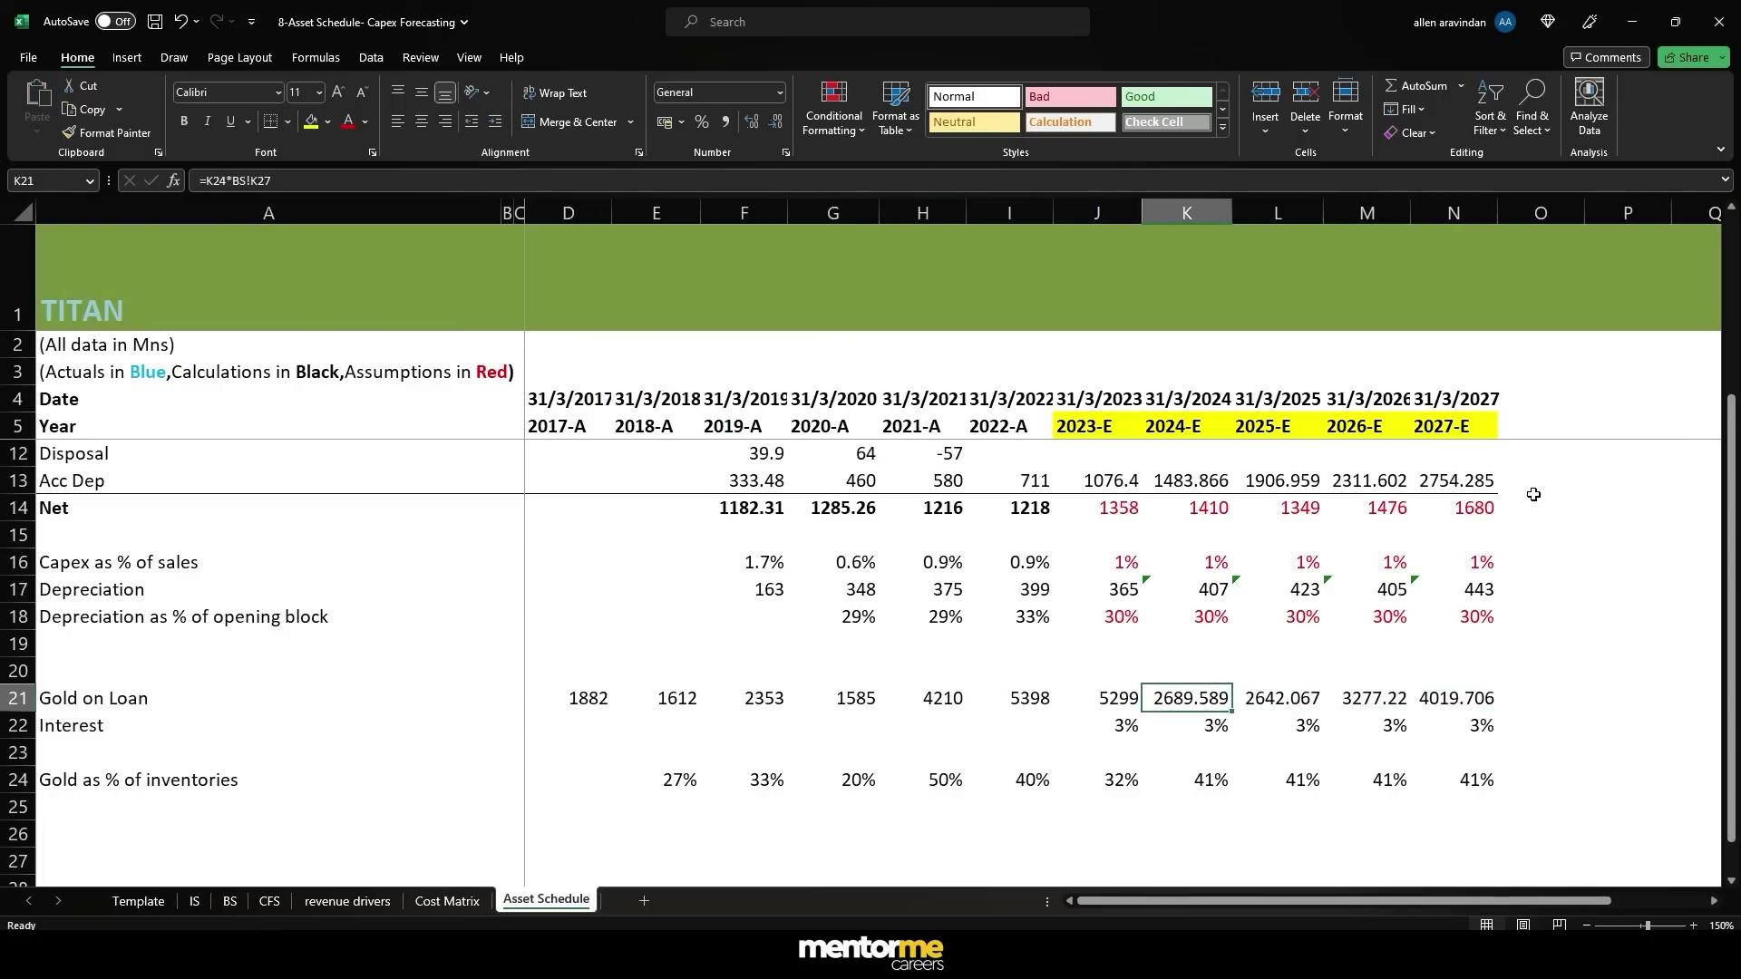
key("Escape")
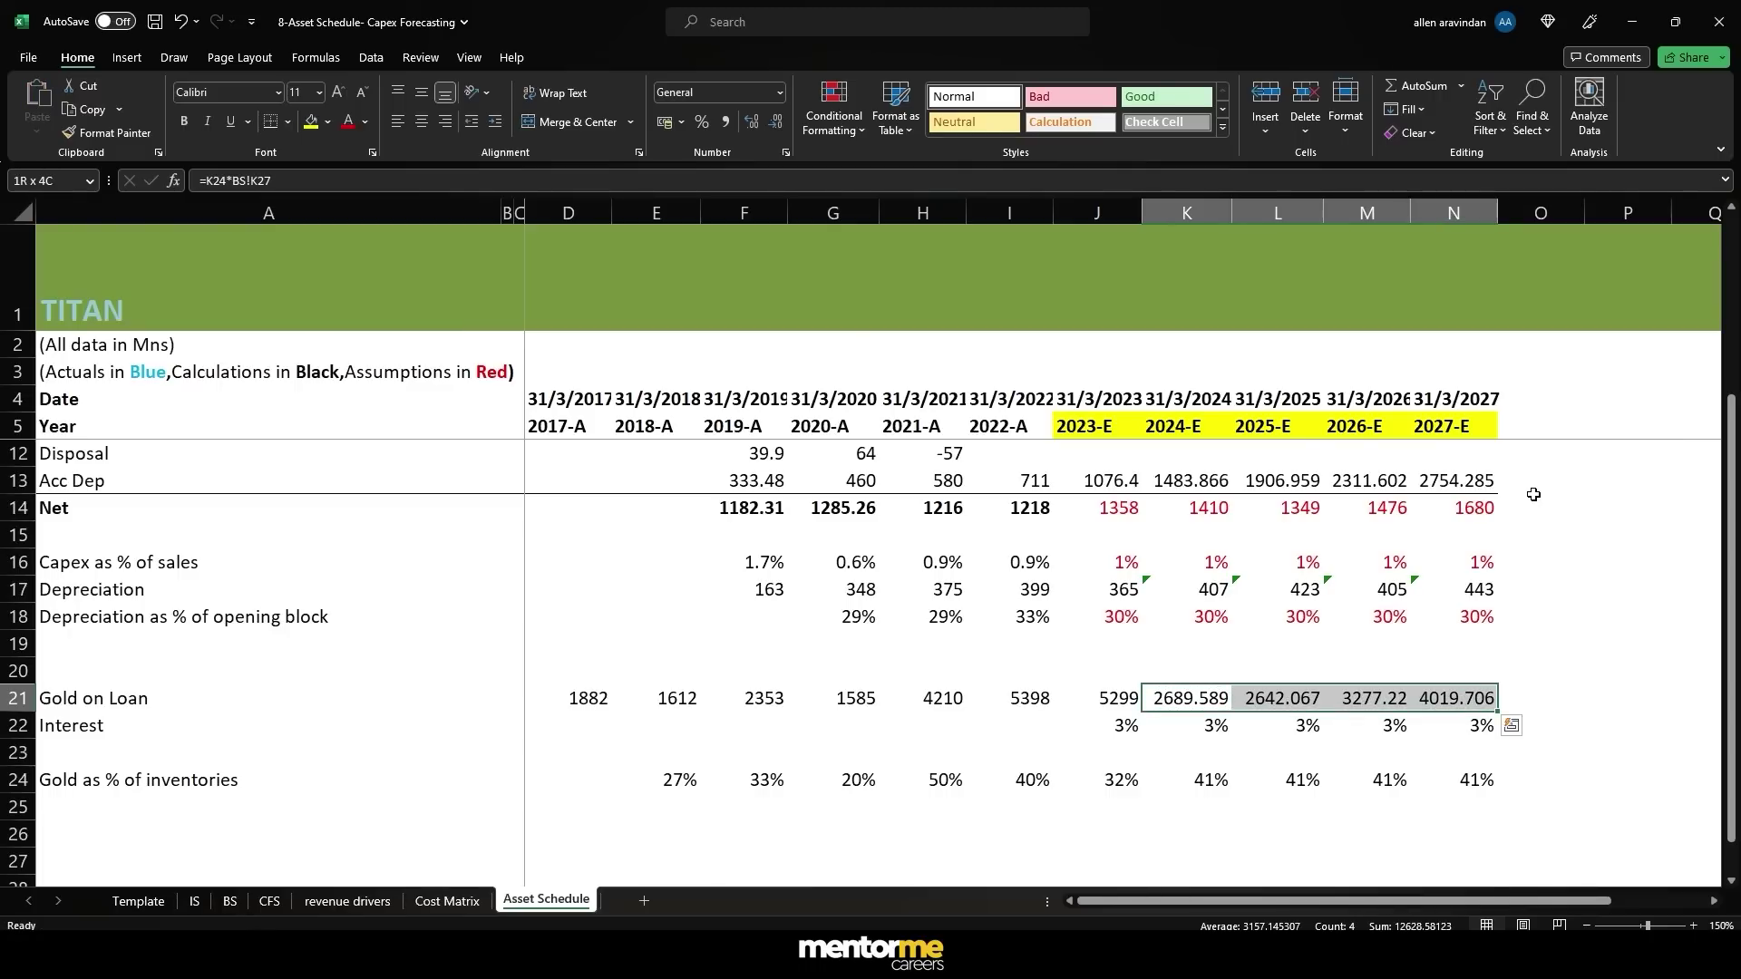
- Show the Gold on Loan forecasts as whole numbers (2690, 2642, 3277, 4020)
left_click(776, 124)
left_click(776, 123)
left_click(777, 123)
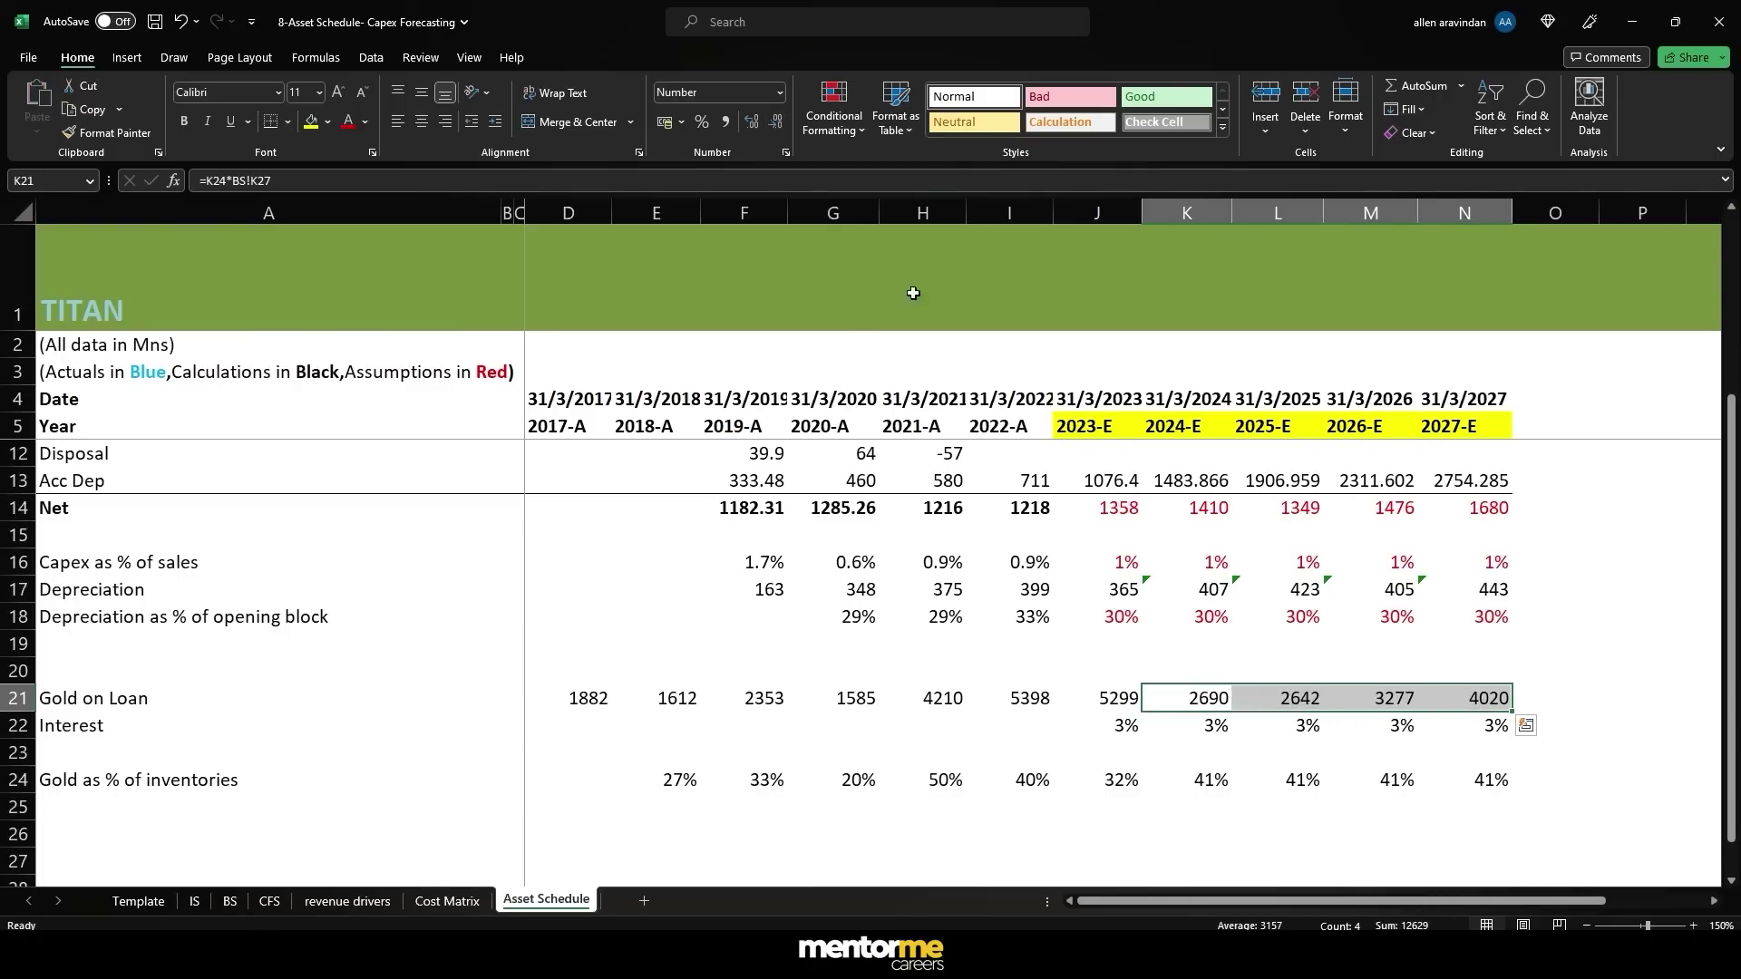
left_click(1343, 733)
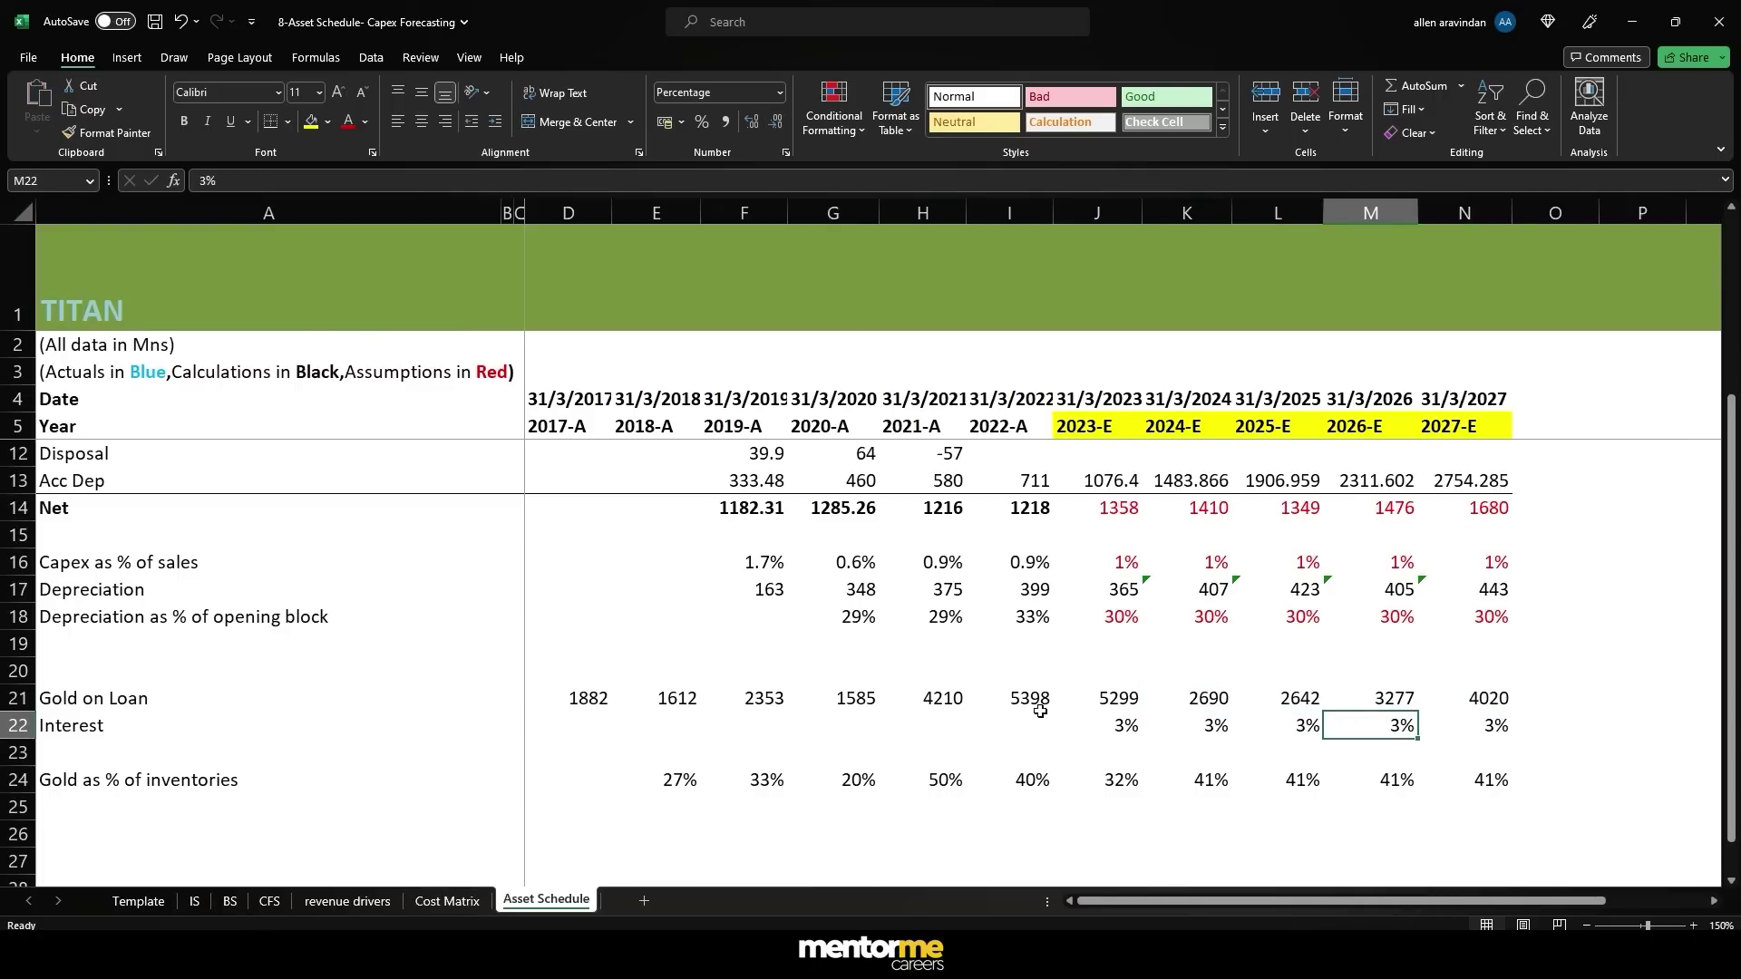
- Make a first attempt at a 2023 interest entry in J23 using the interest rate
left_click_drag(1089, 720, 1478, 774)
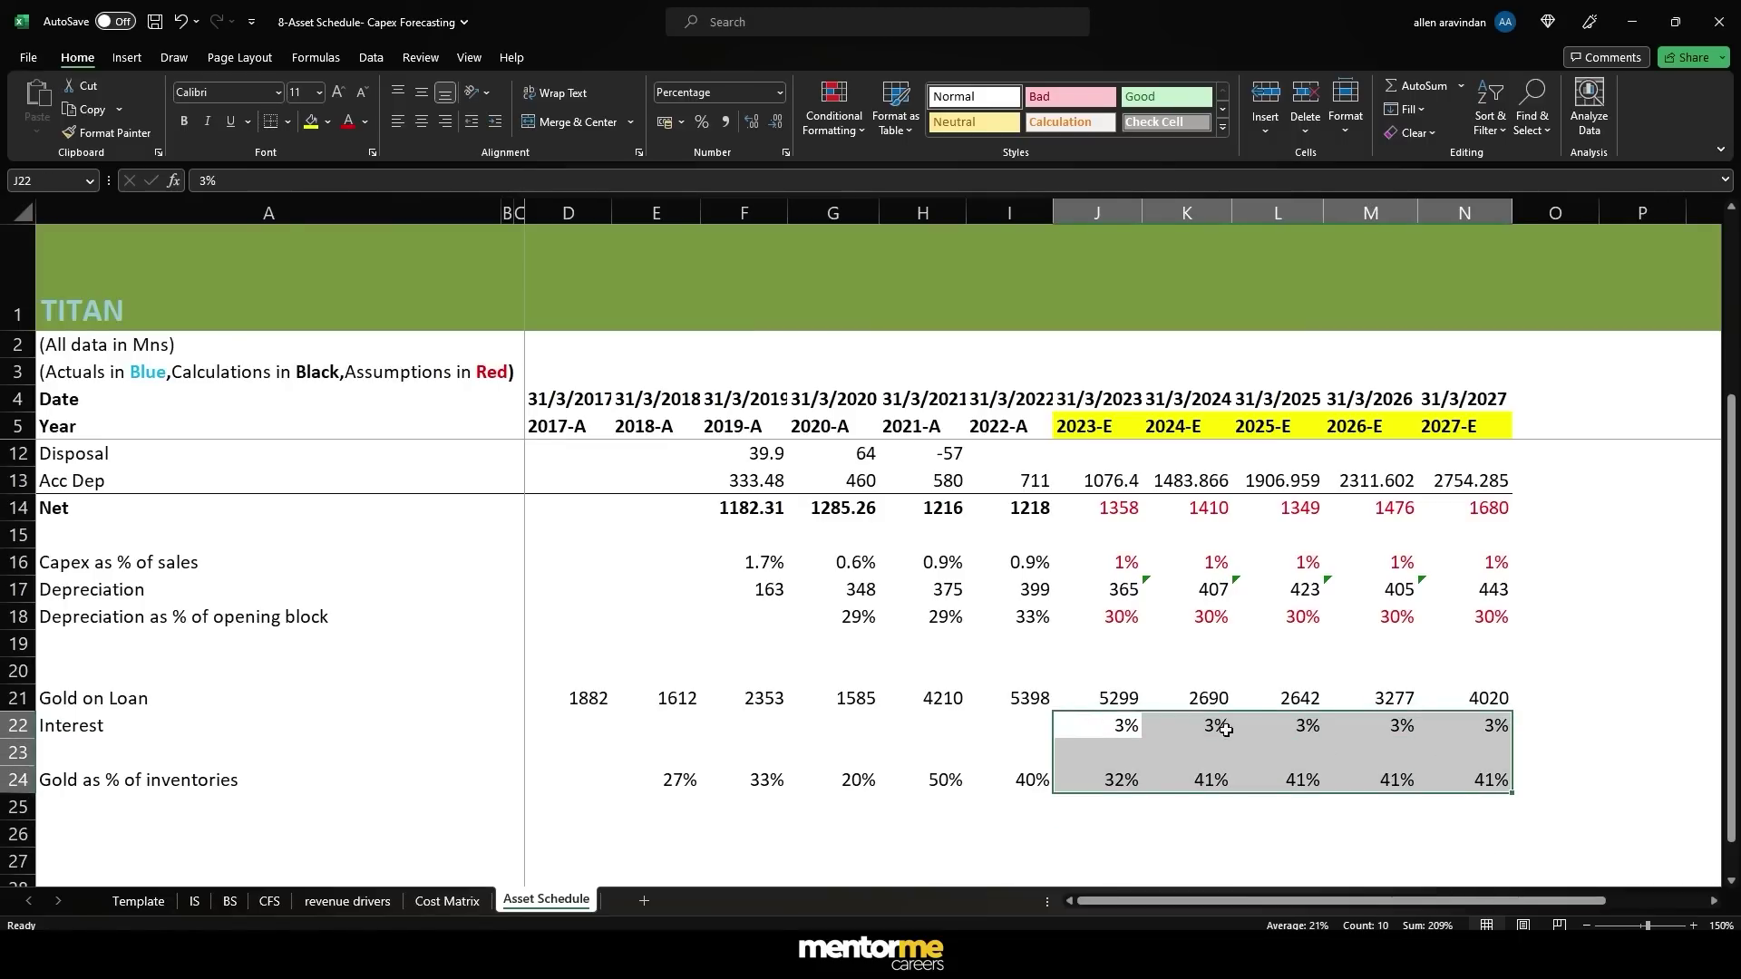
left_click_drag(1220, 725, 1511, 782)
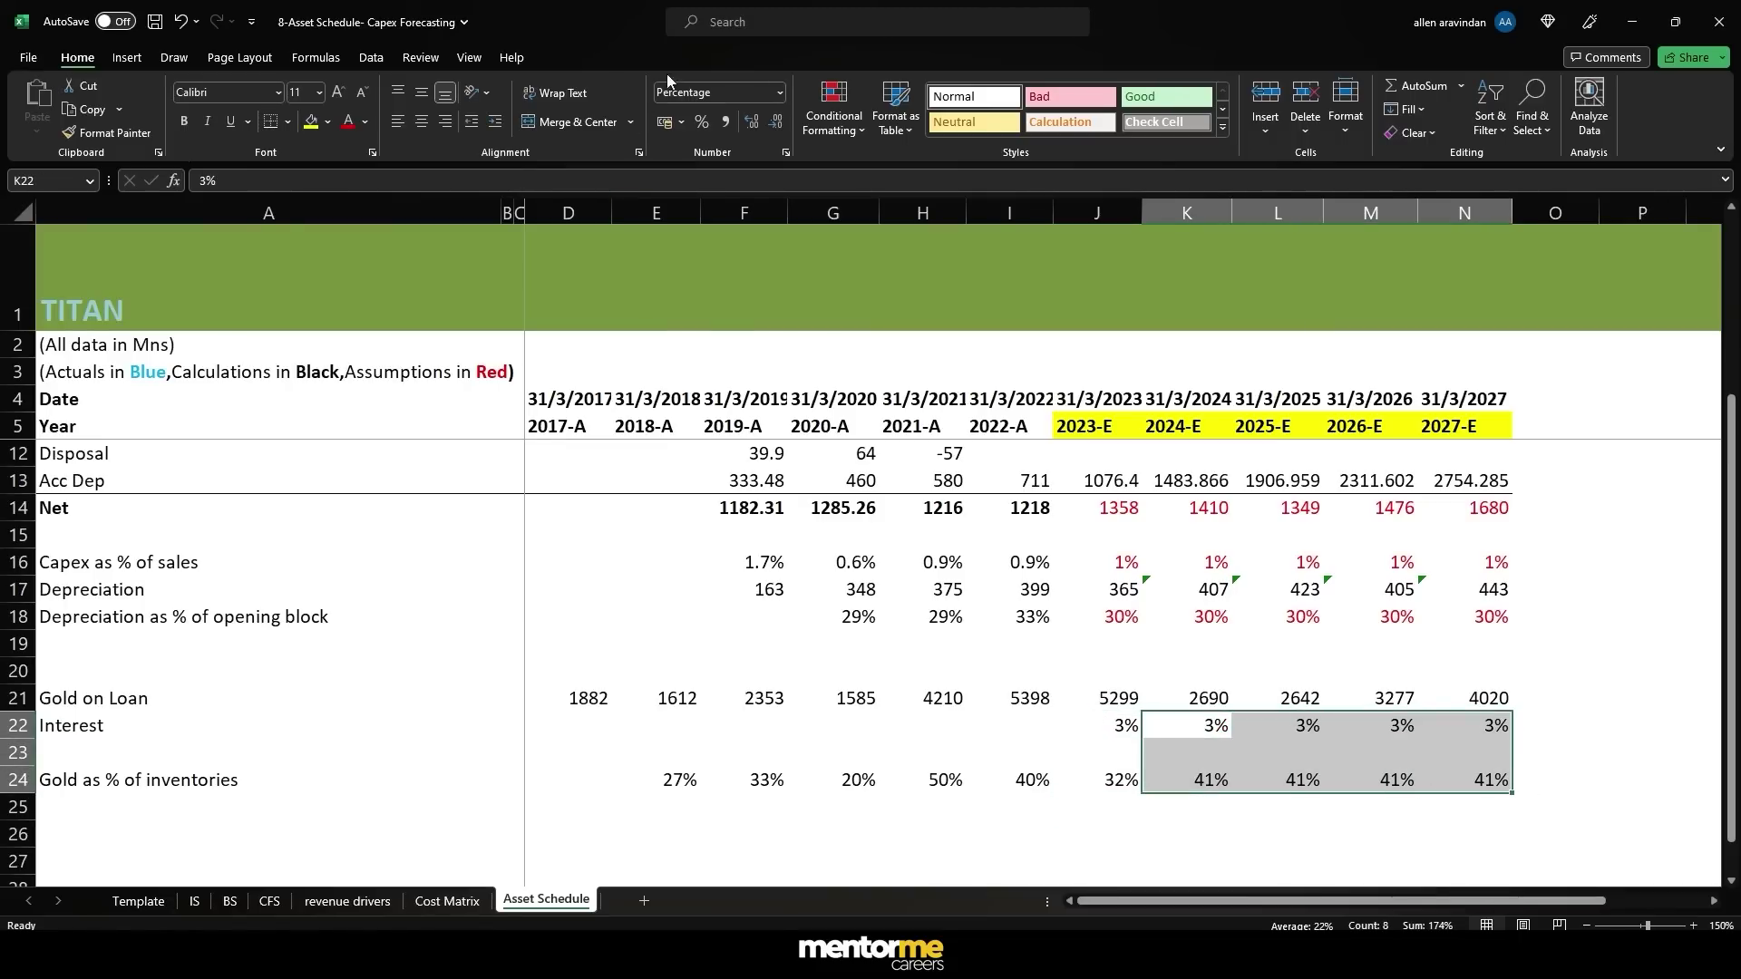
left_click(1110, 751)
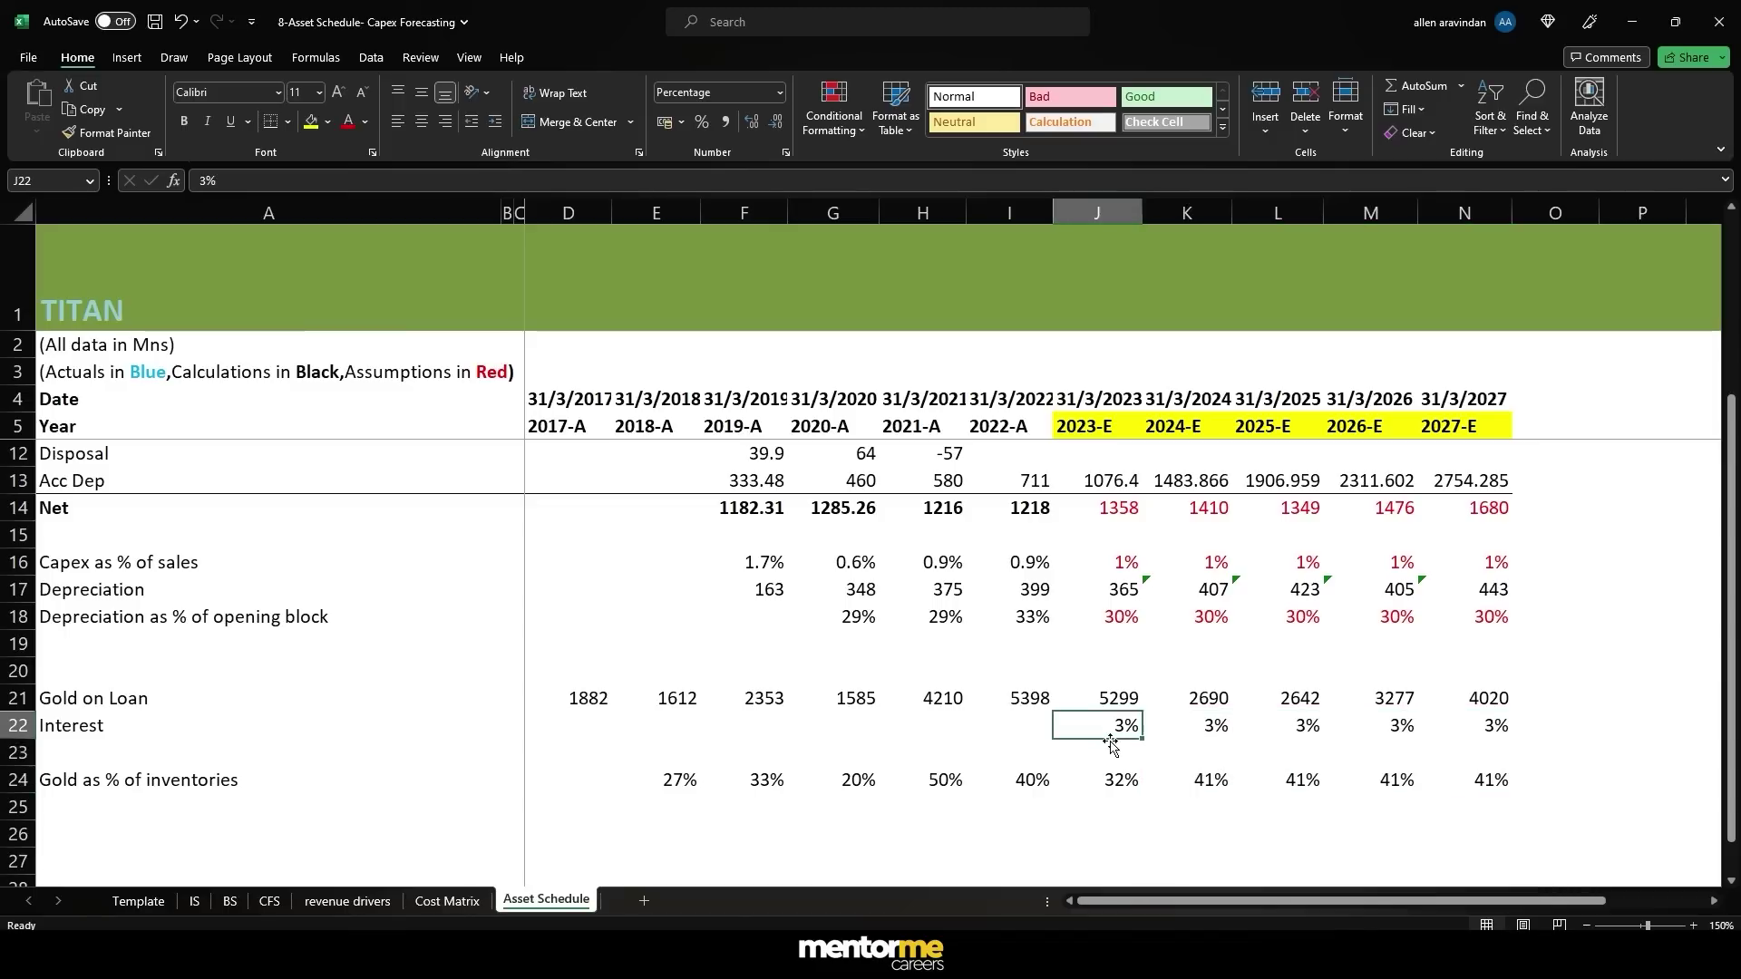
type("=")
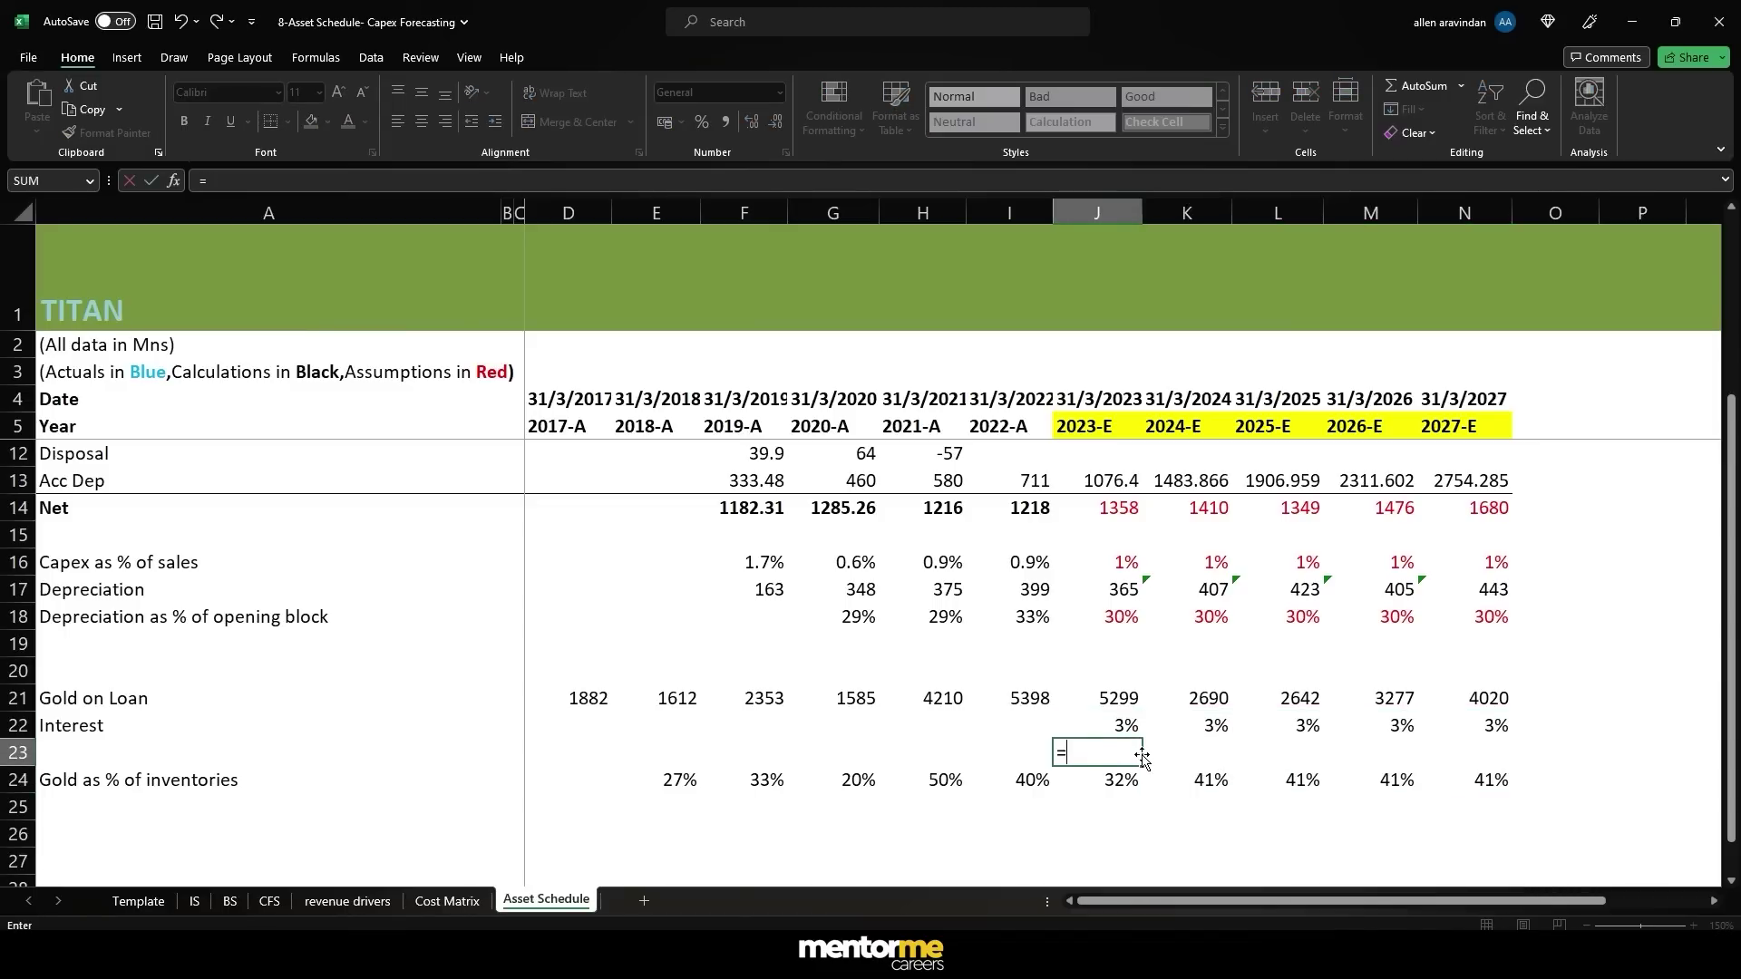
key("Up")
type("%")
key("Return")
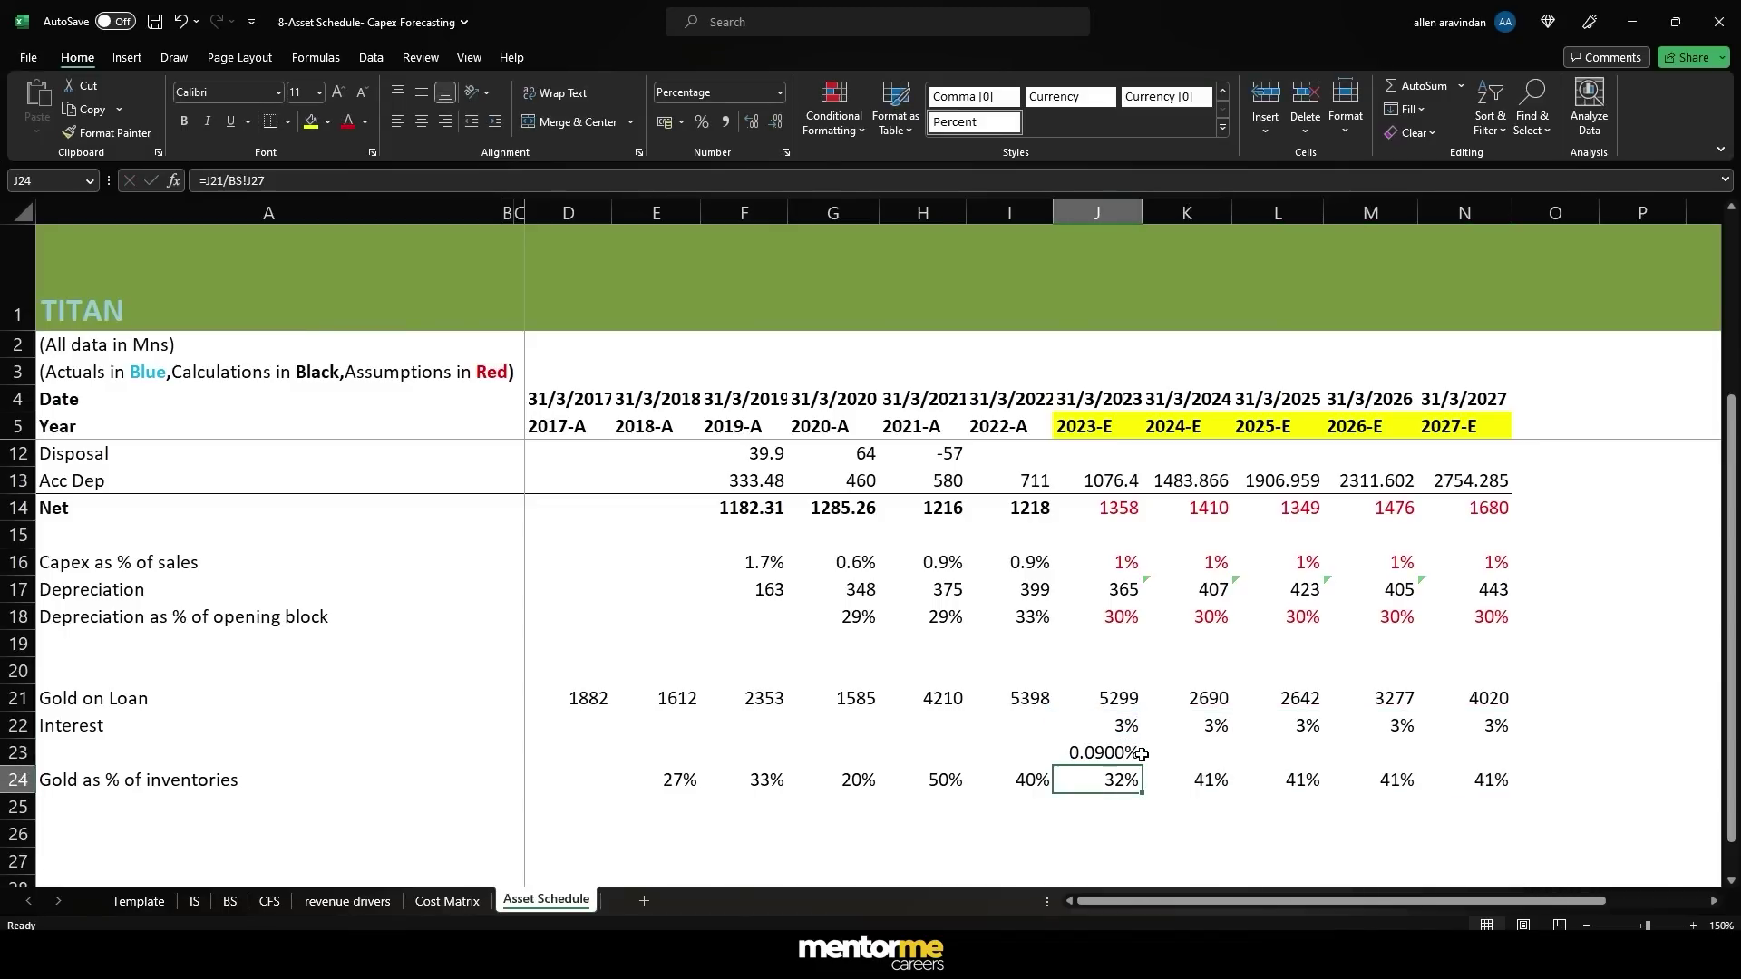
key("Up")
- Enter =J22*J21 in J23 for rate times Gold on Loan and fill it to N23
type("=")
key("Up")
type("*")
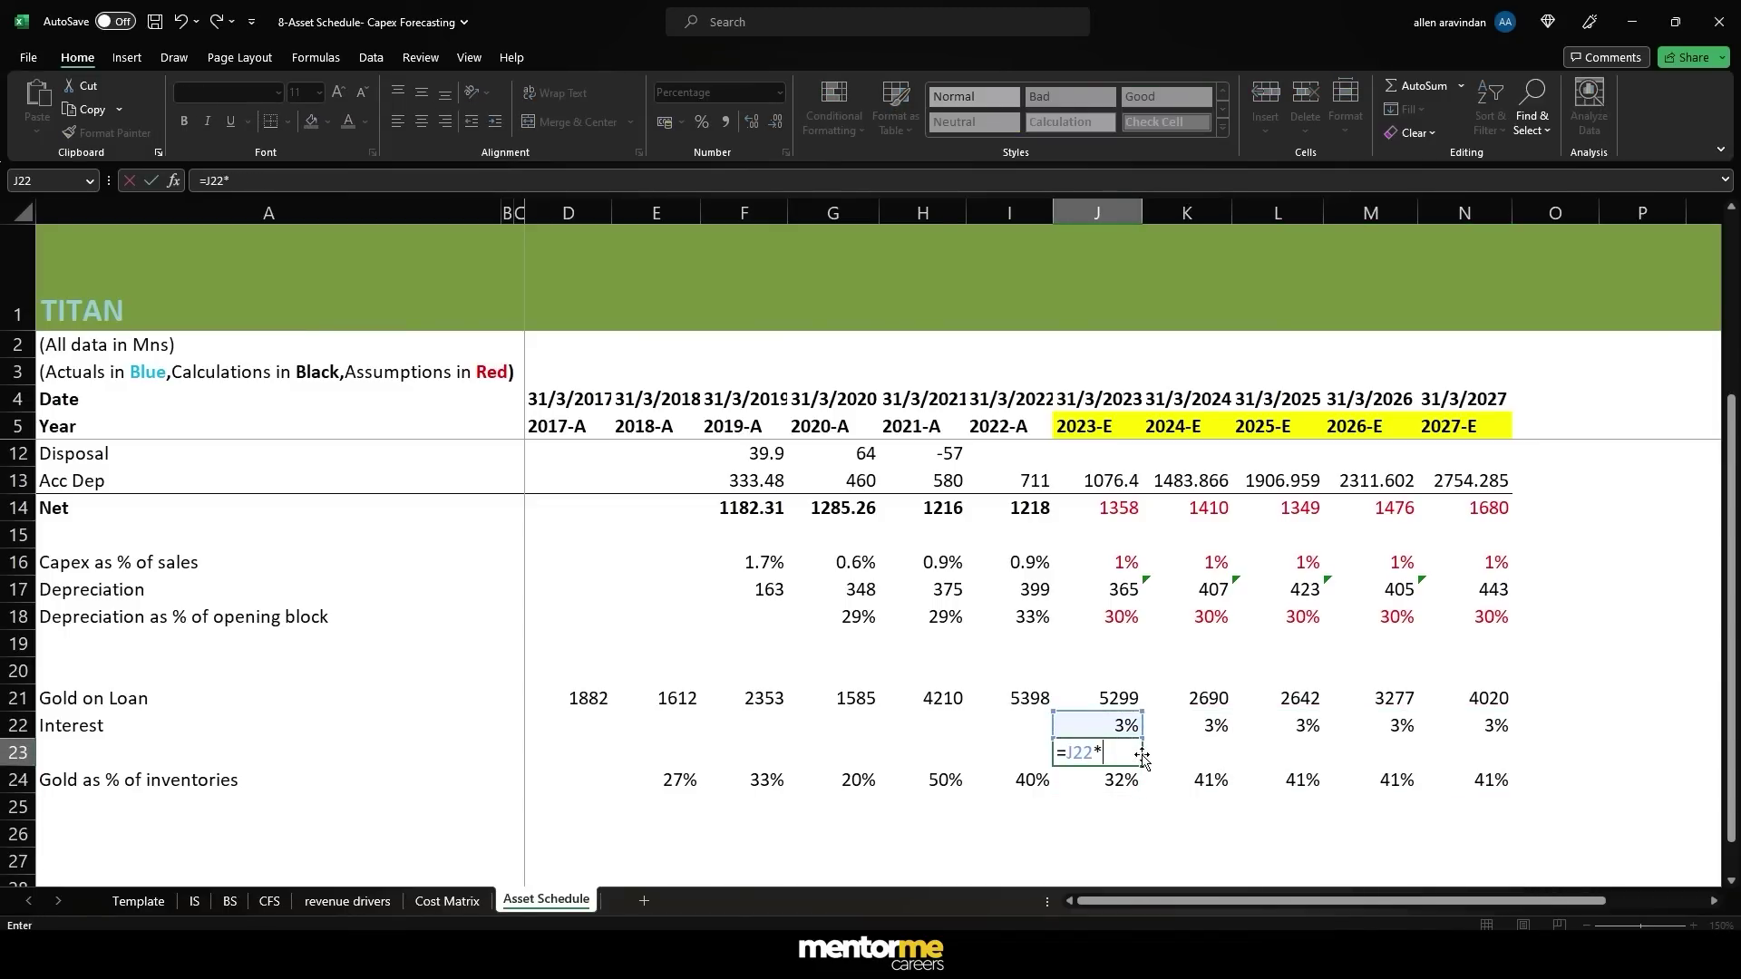
key("Up")
key("Up")
key("Return")
key("Up")
left_click_drag(1141, 755, 1500, 754)
- Format the interest amounts as Number with no decimals (159, 81, 79, 98, 121)
left_click(778, 92)
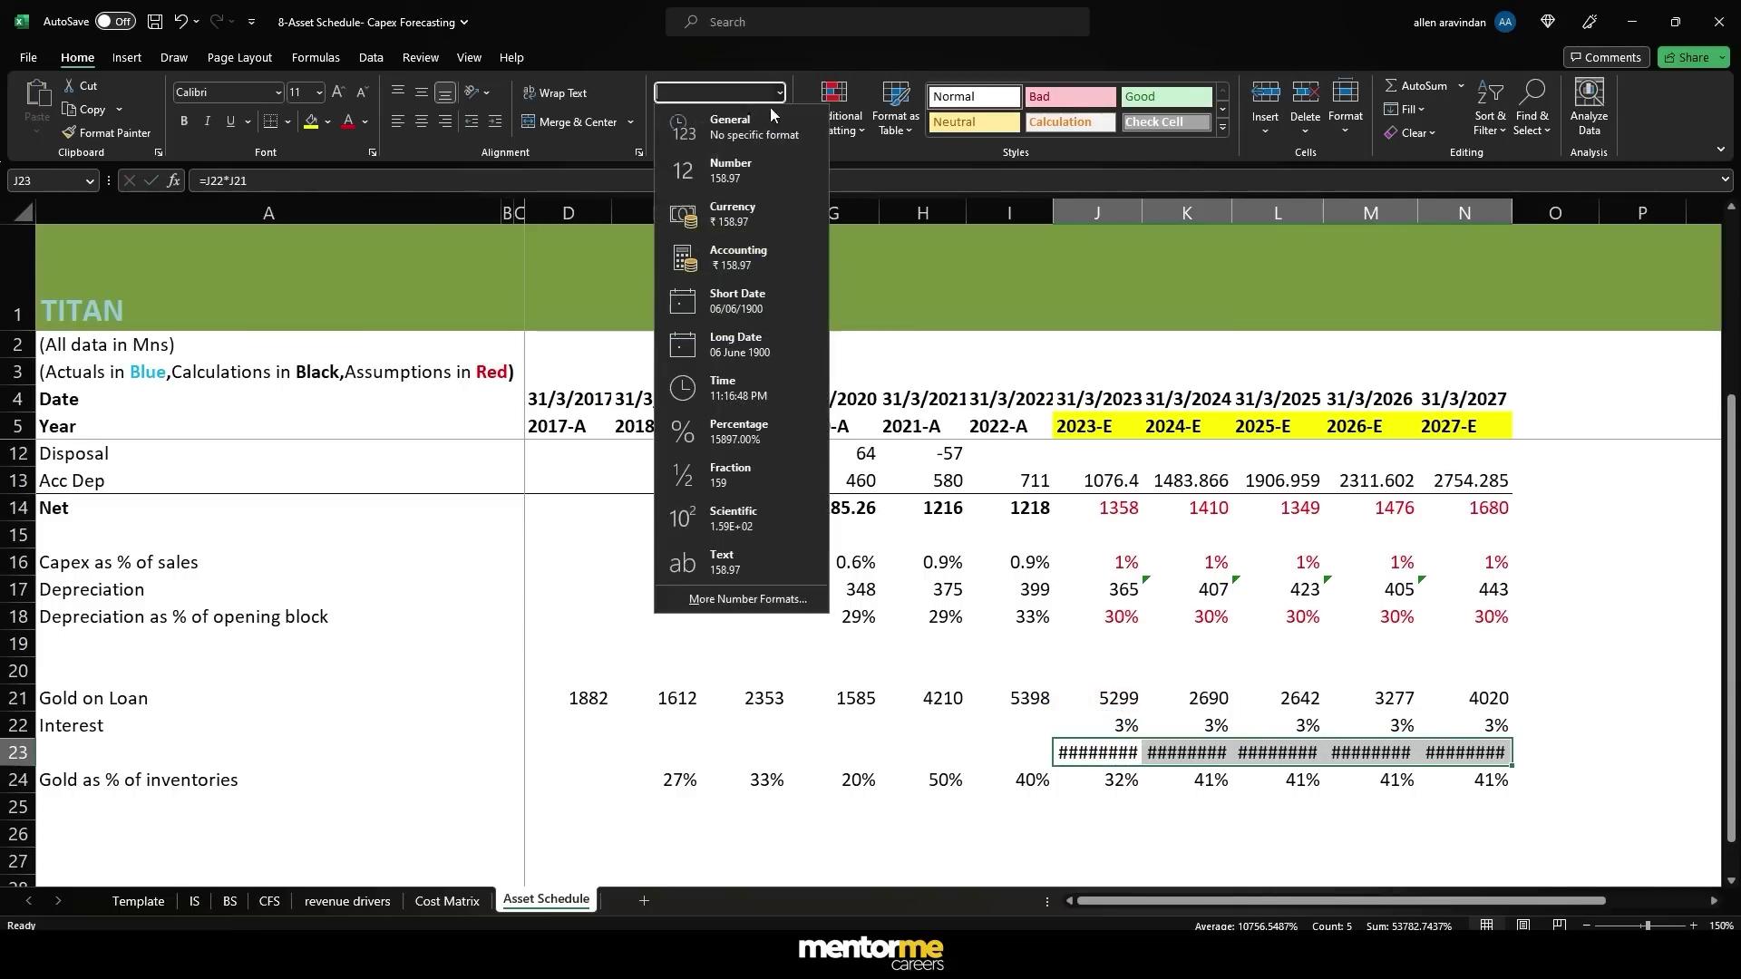
left_click(721, 166)
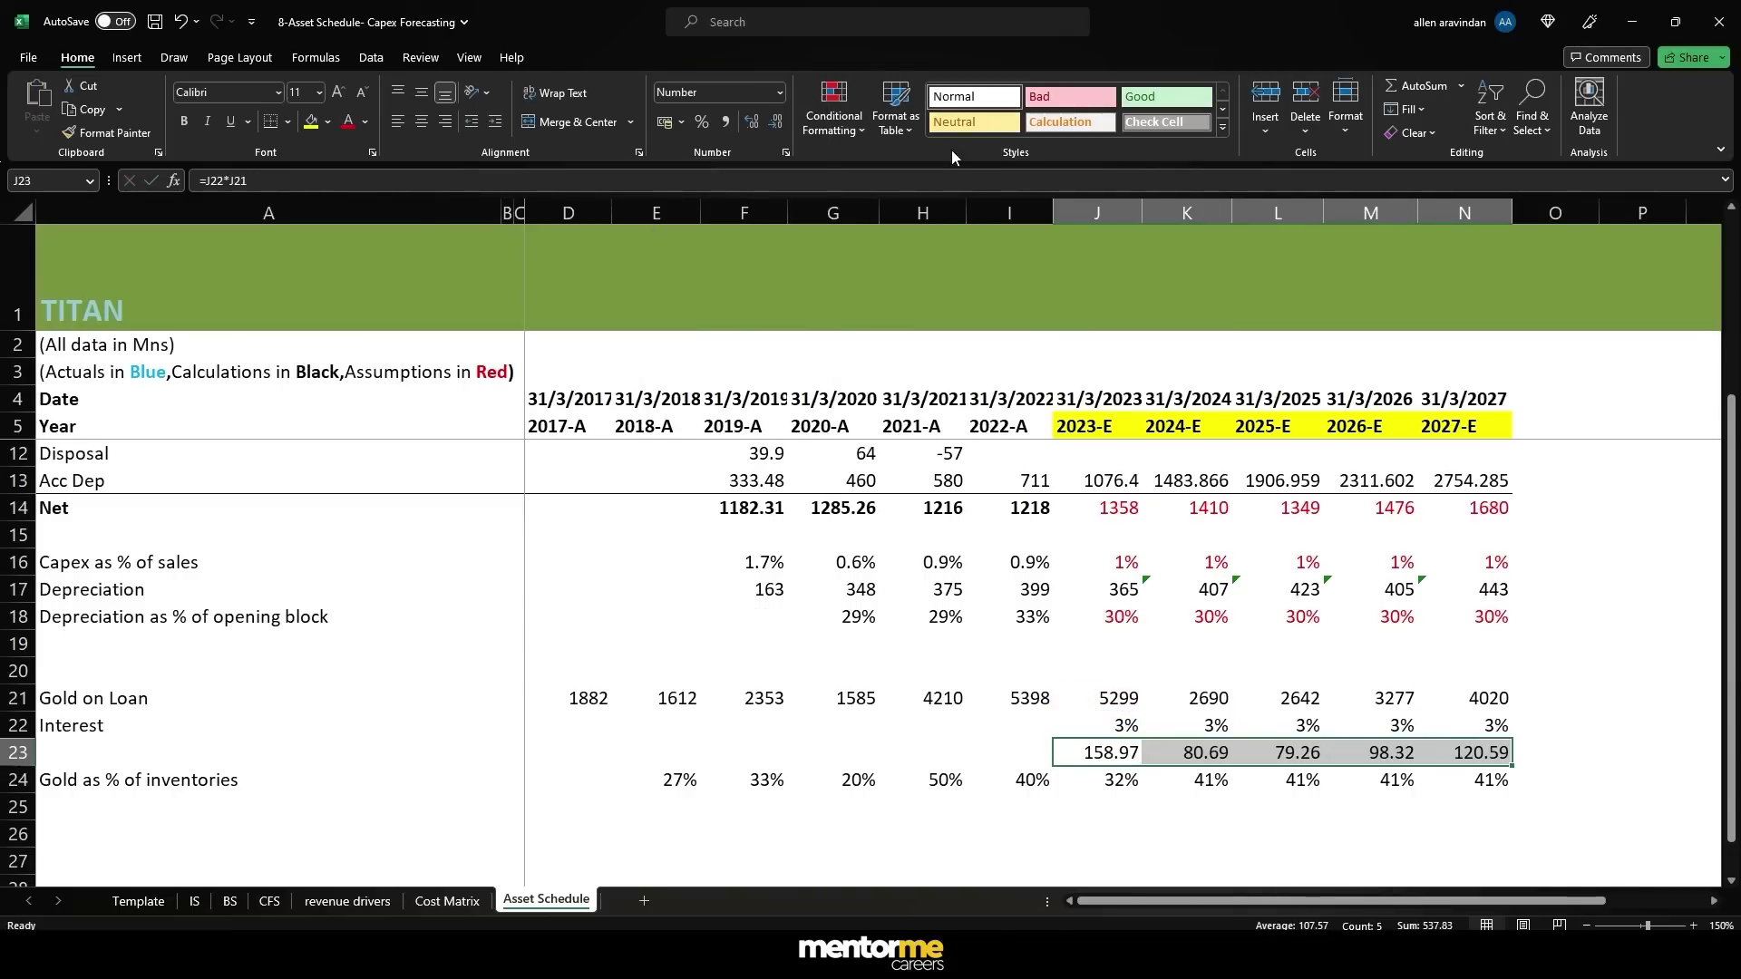
left_click(771, 128)
left_click(767, 127)
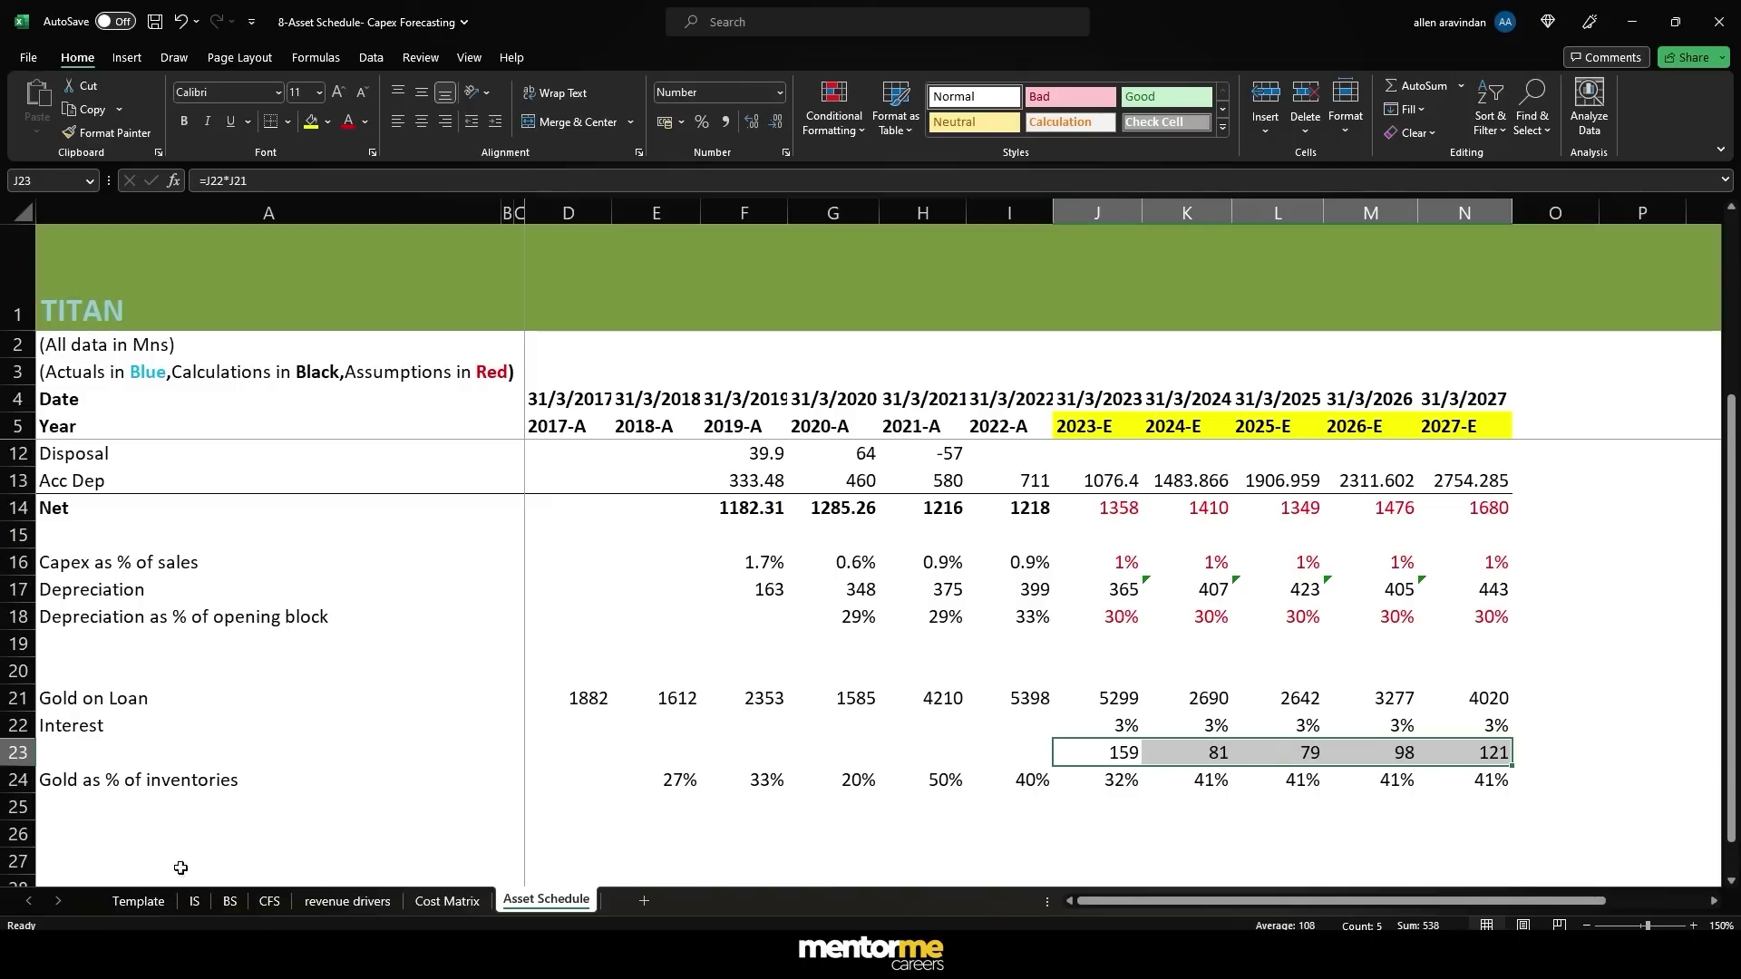
left_click(194, 900)
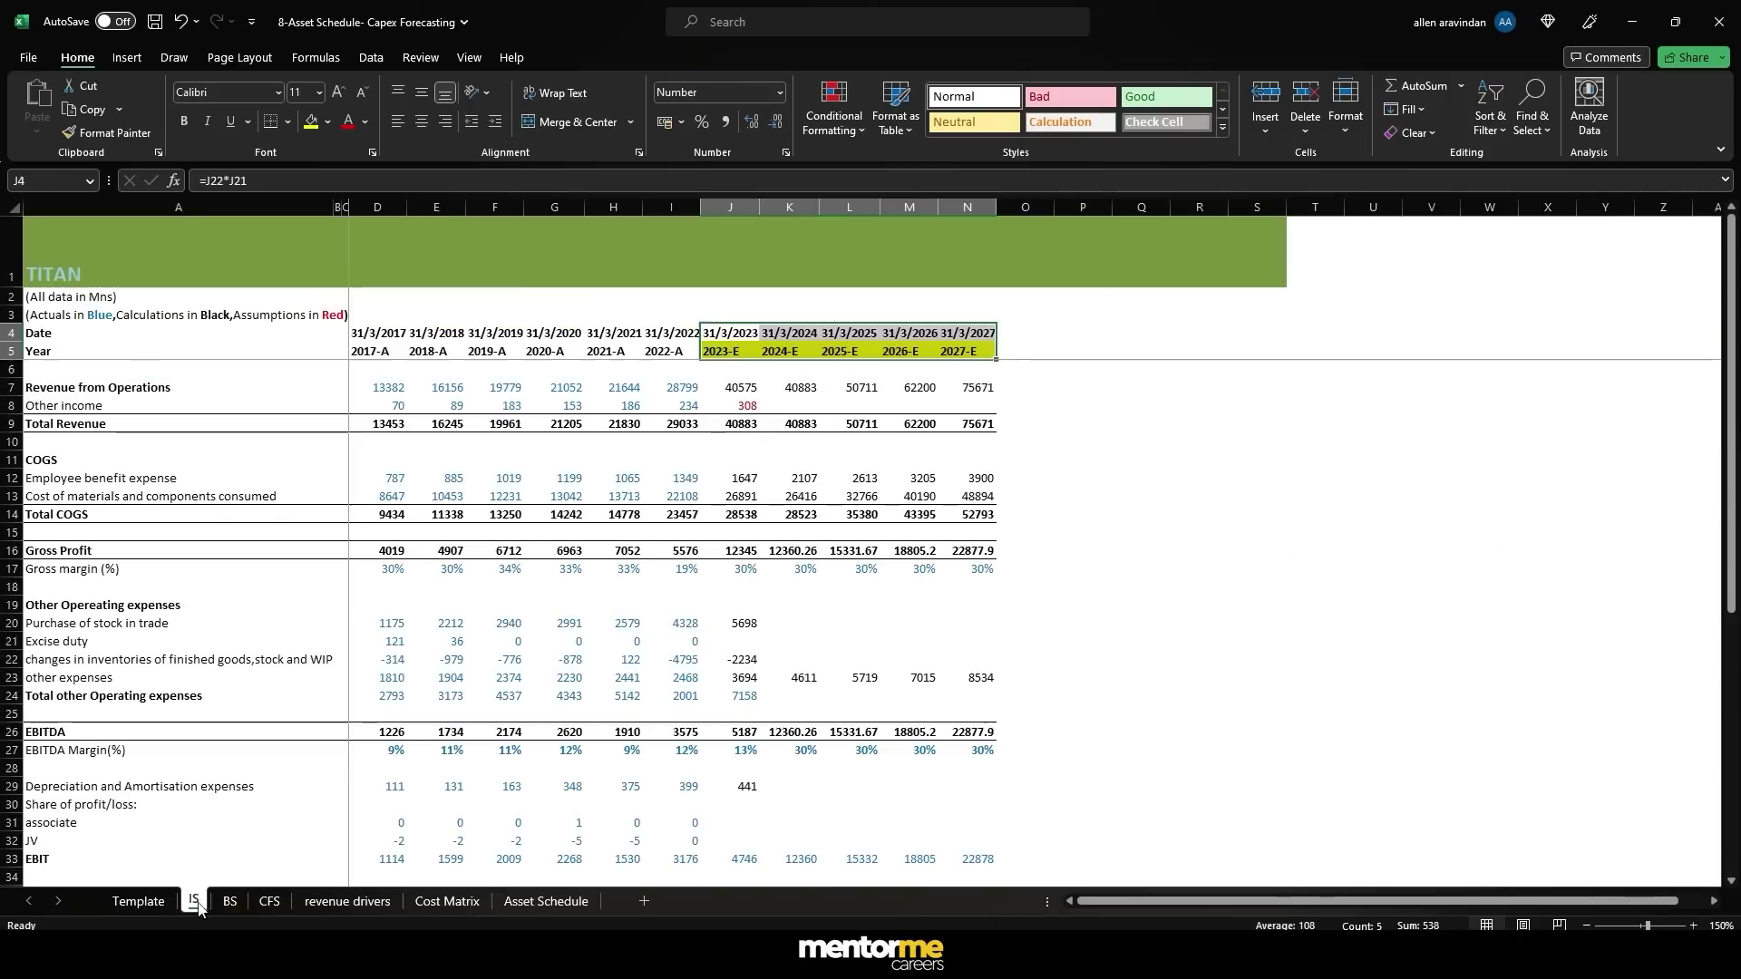
left_click(159, 676)
scroll(159, 675, "down", 4)
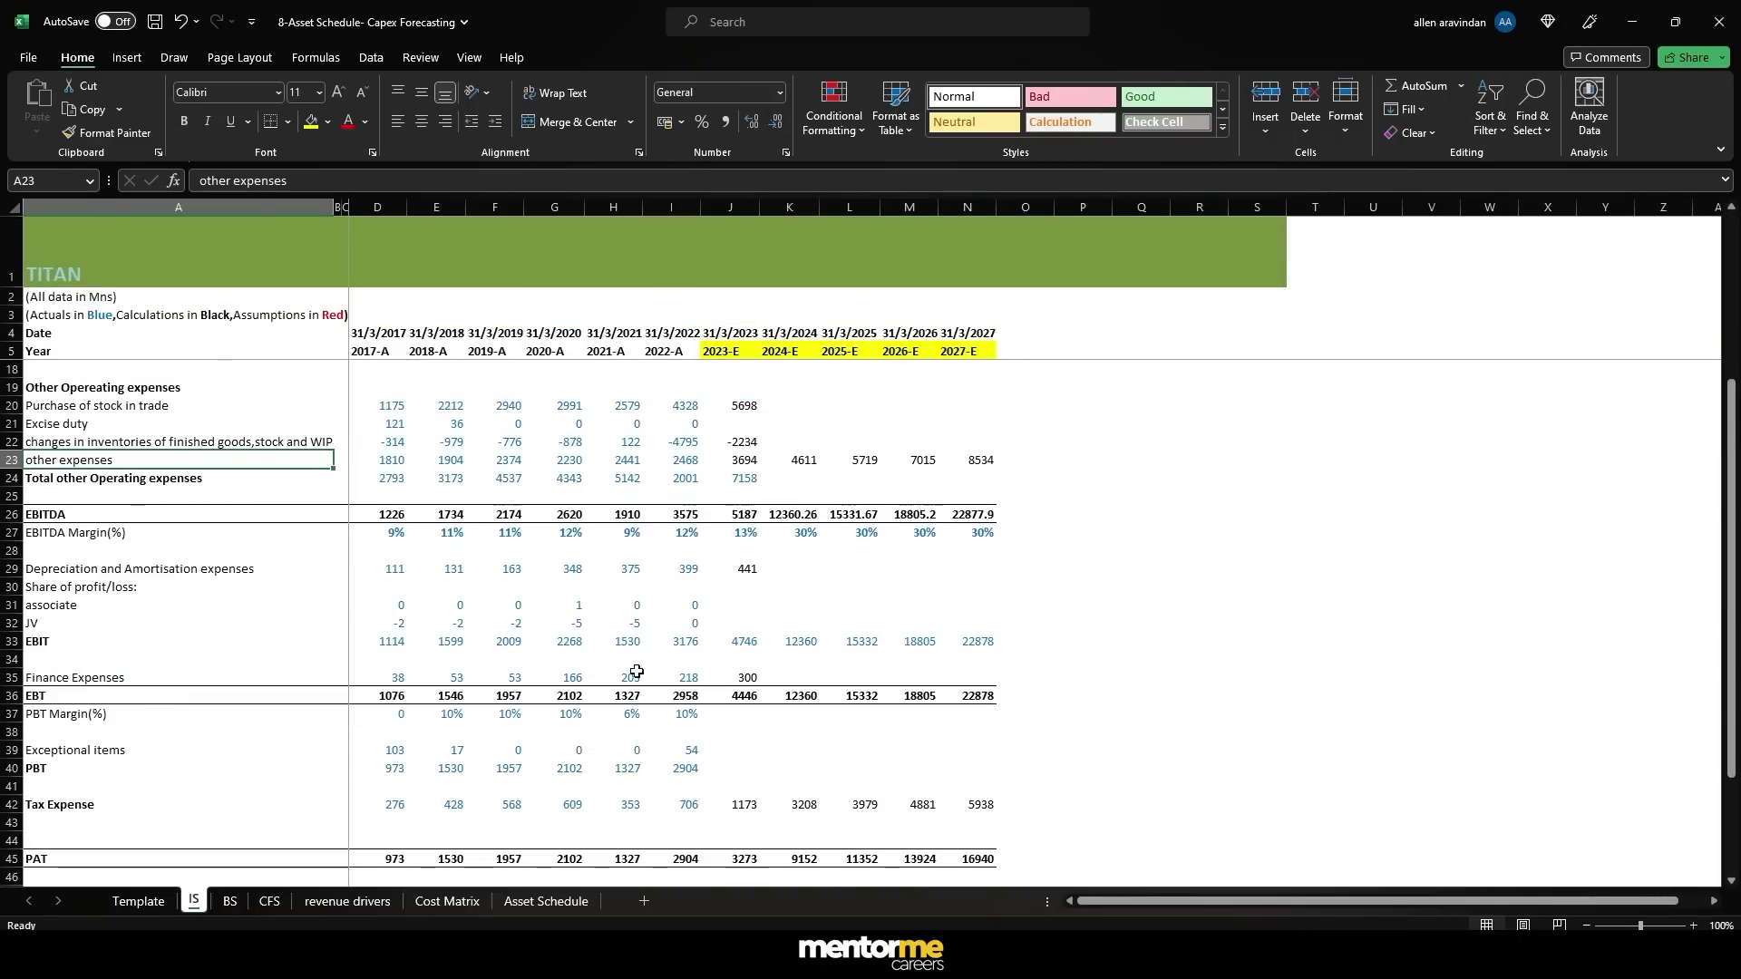
left_click(685, 678)
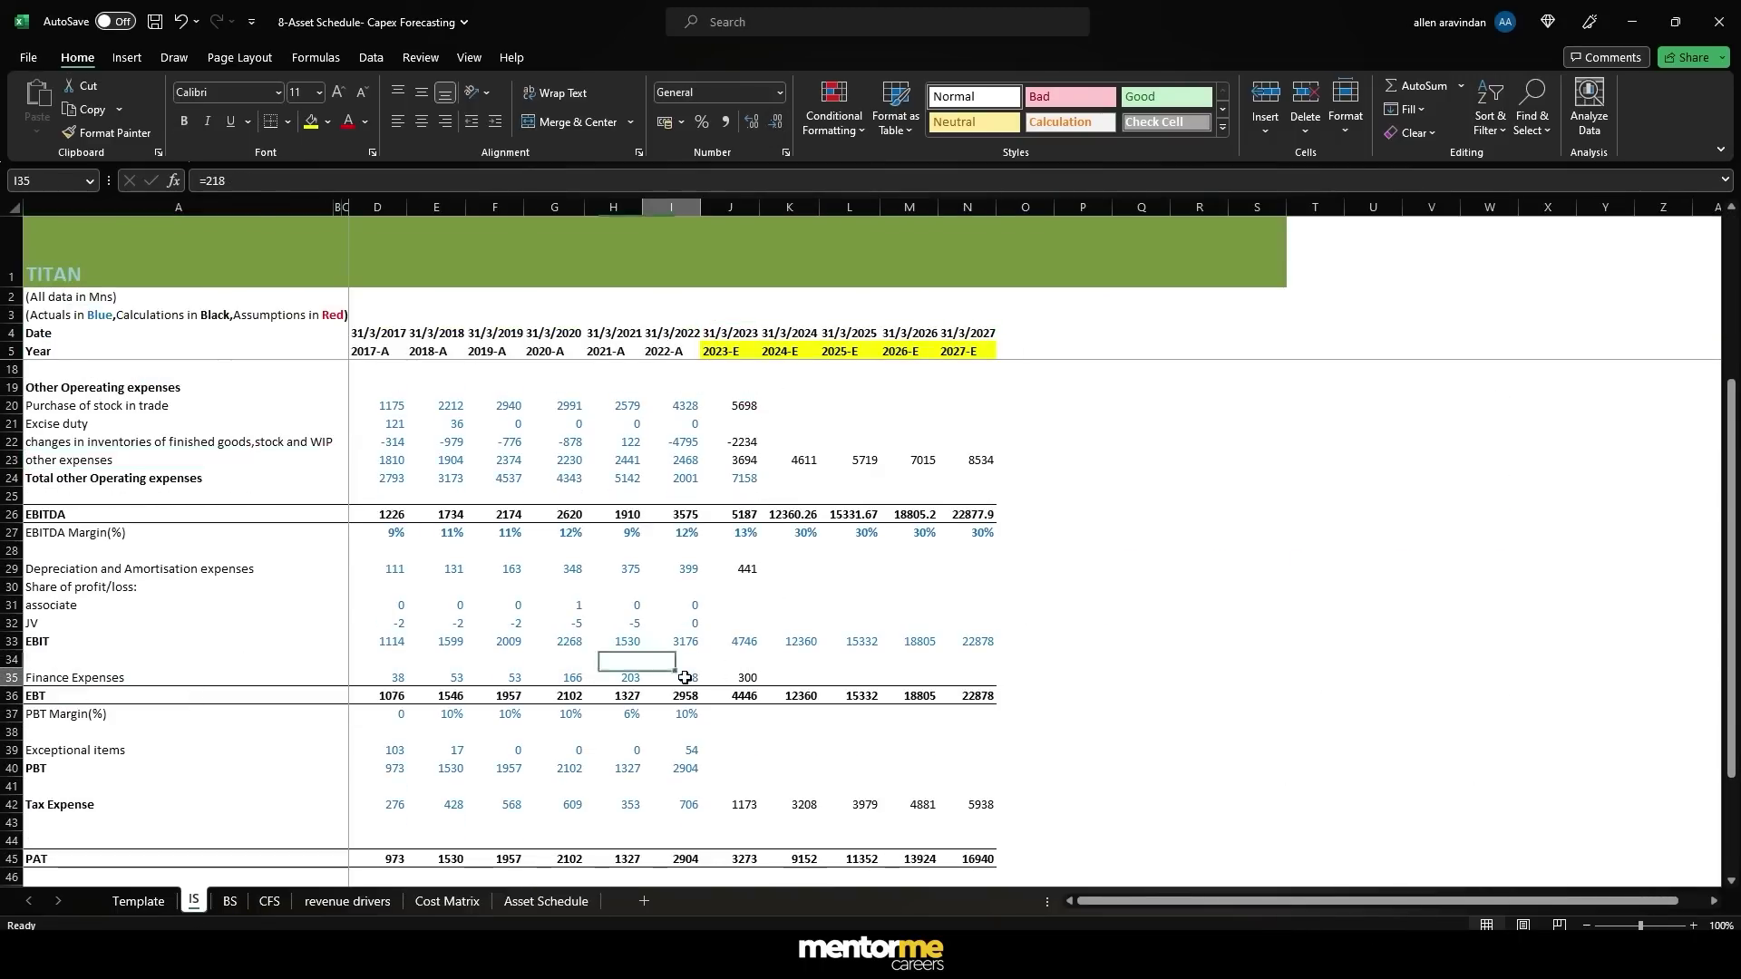
left_click(731, 678)
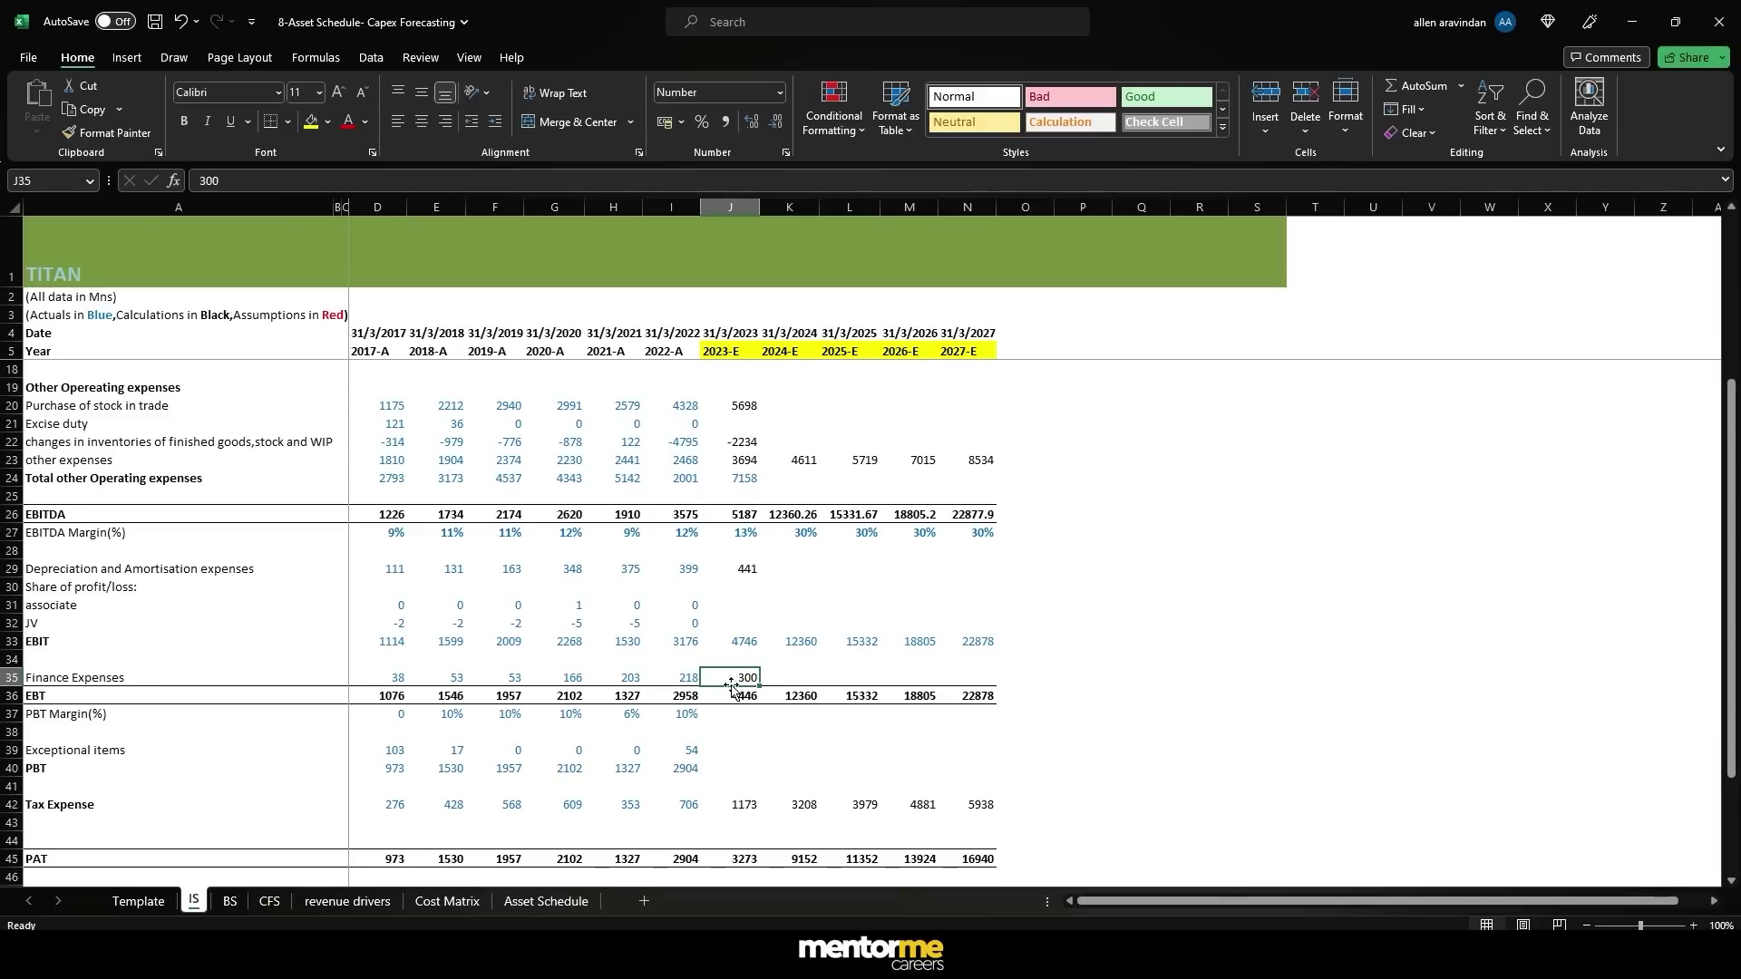
left_click(782, 681)
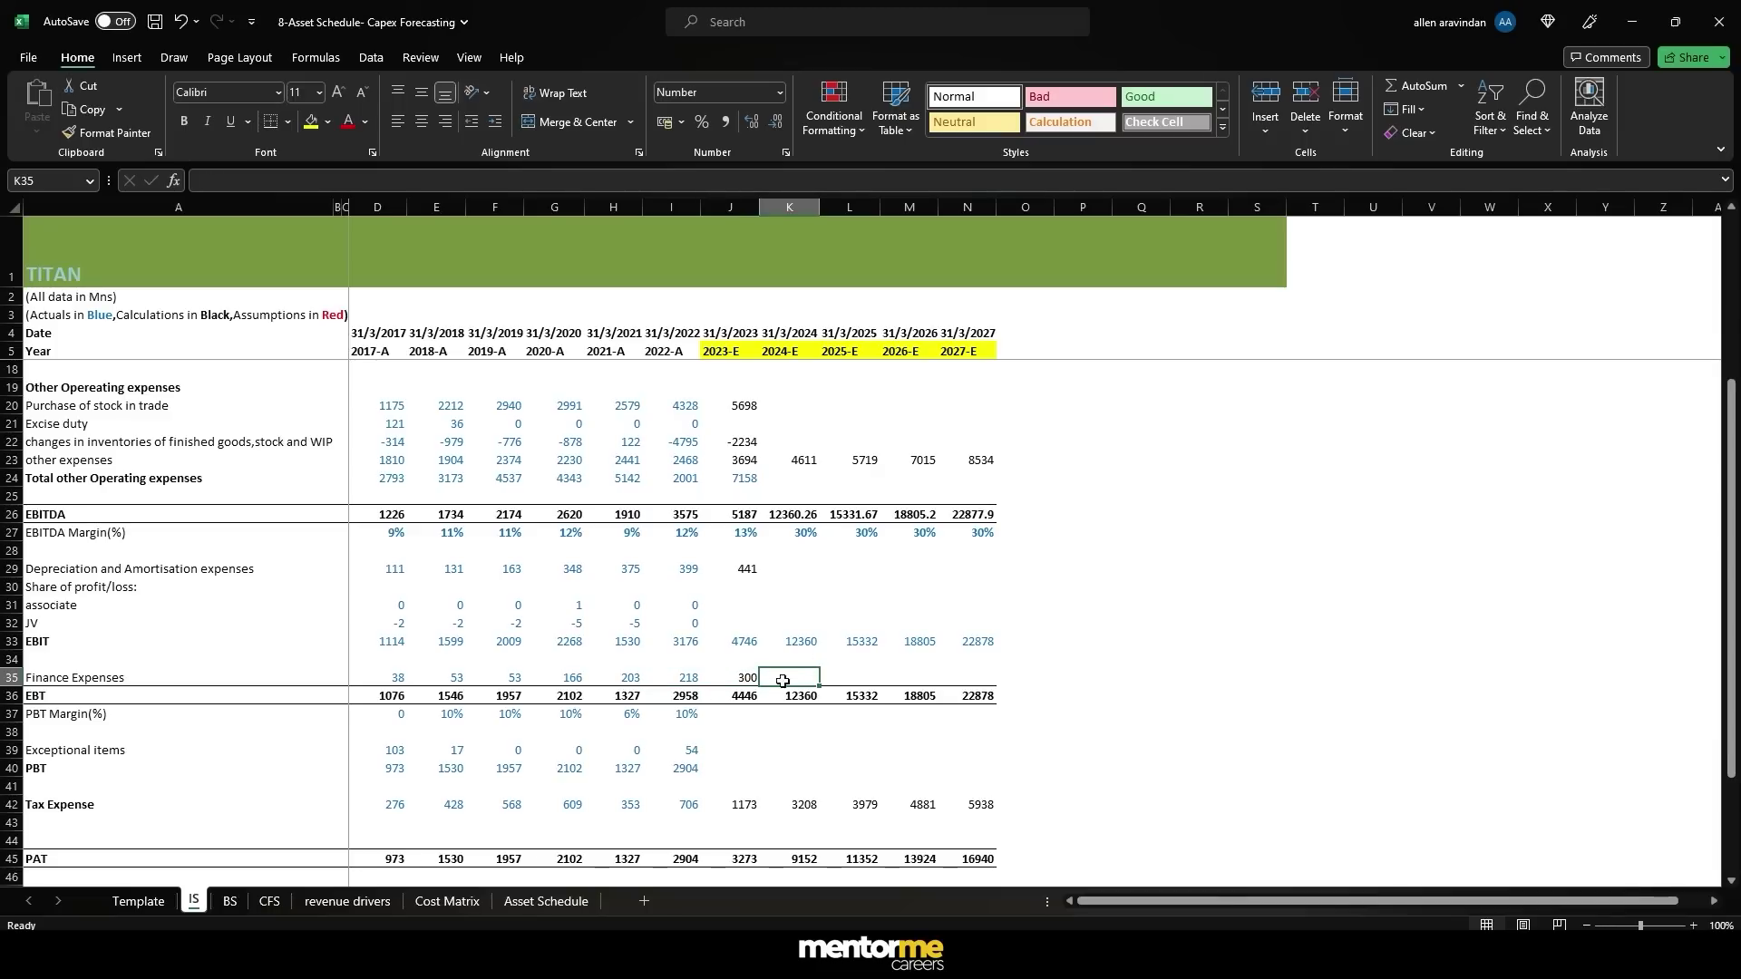
left_click(555, 903)
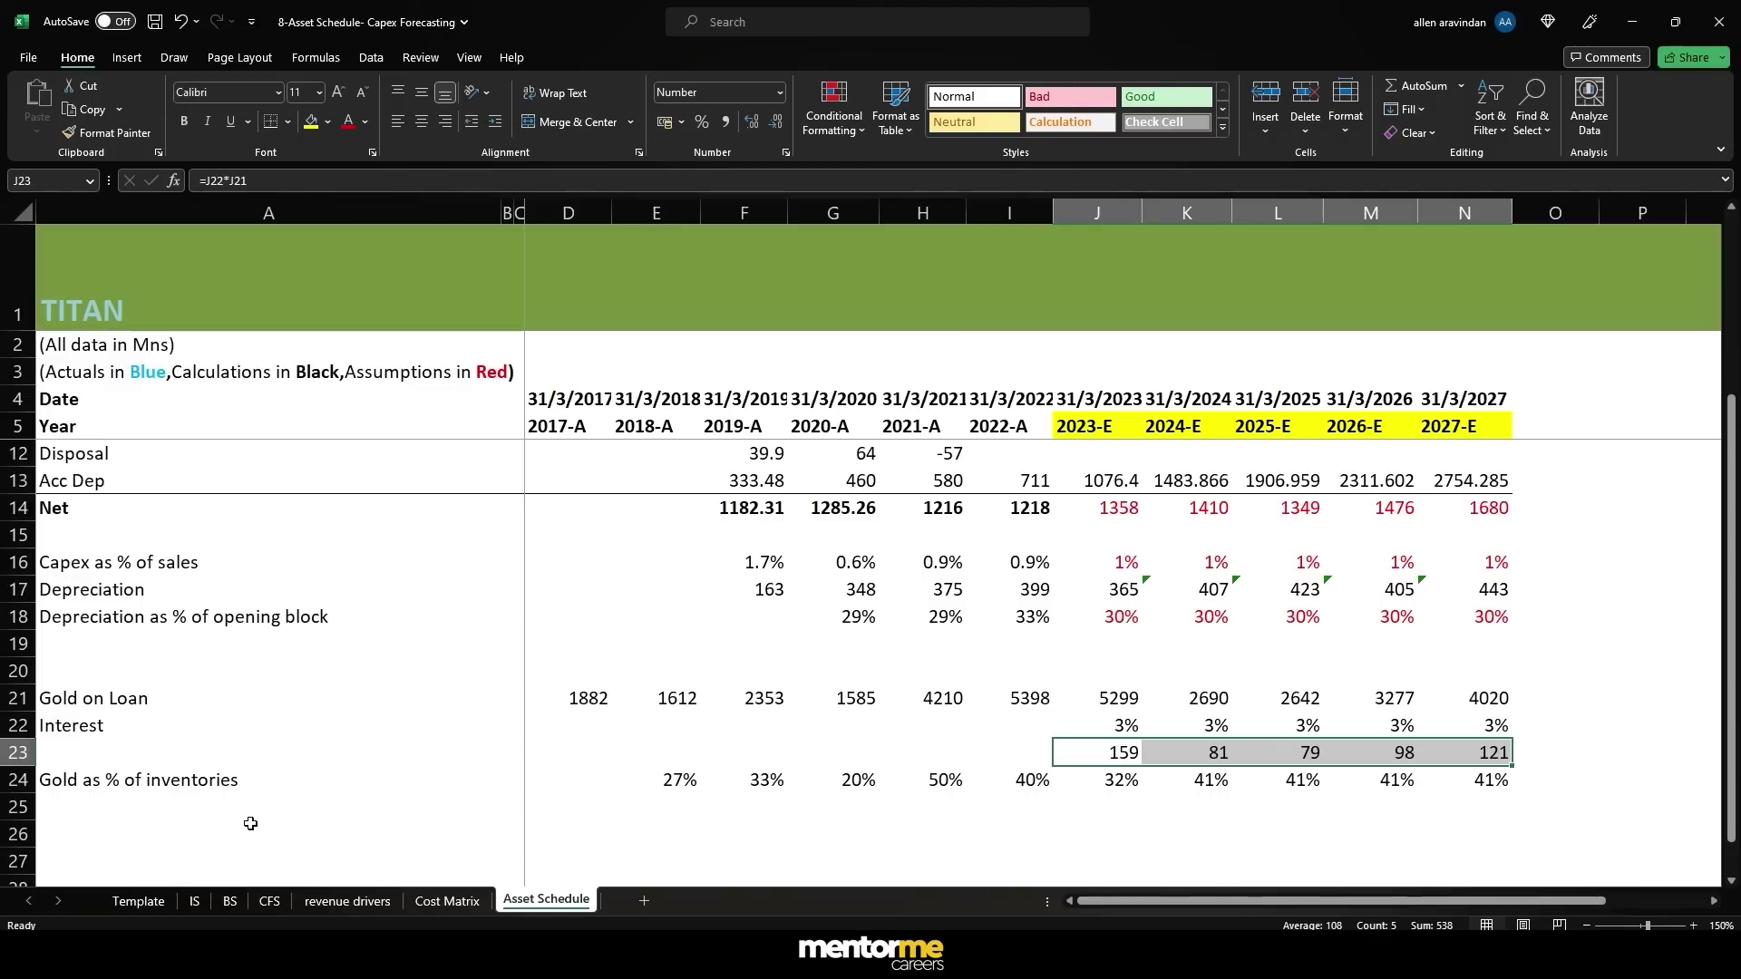
left_click_drag(1077, 783, 1487, 780)
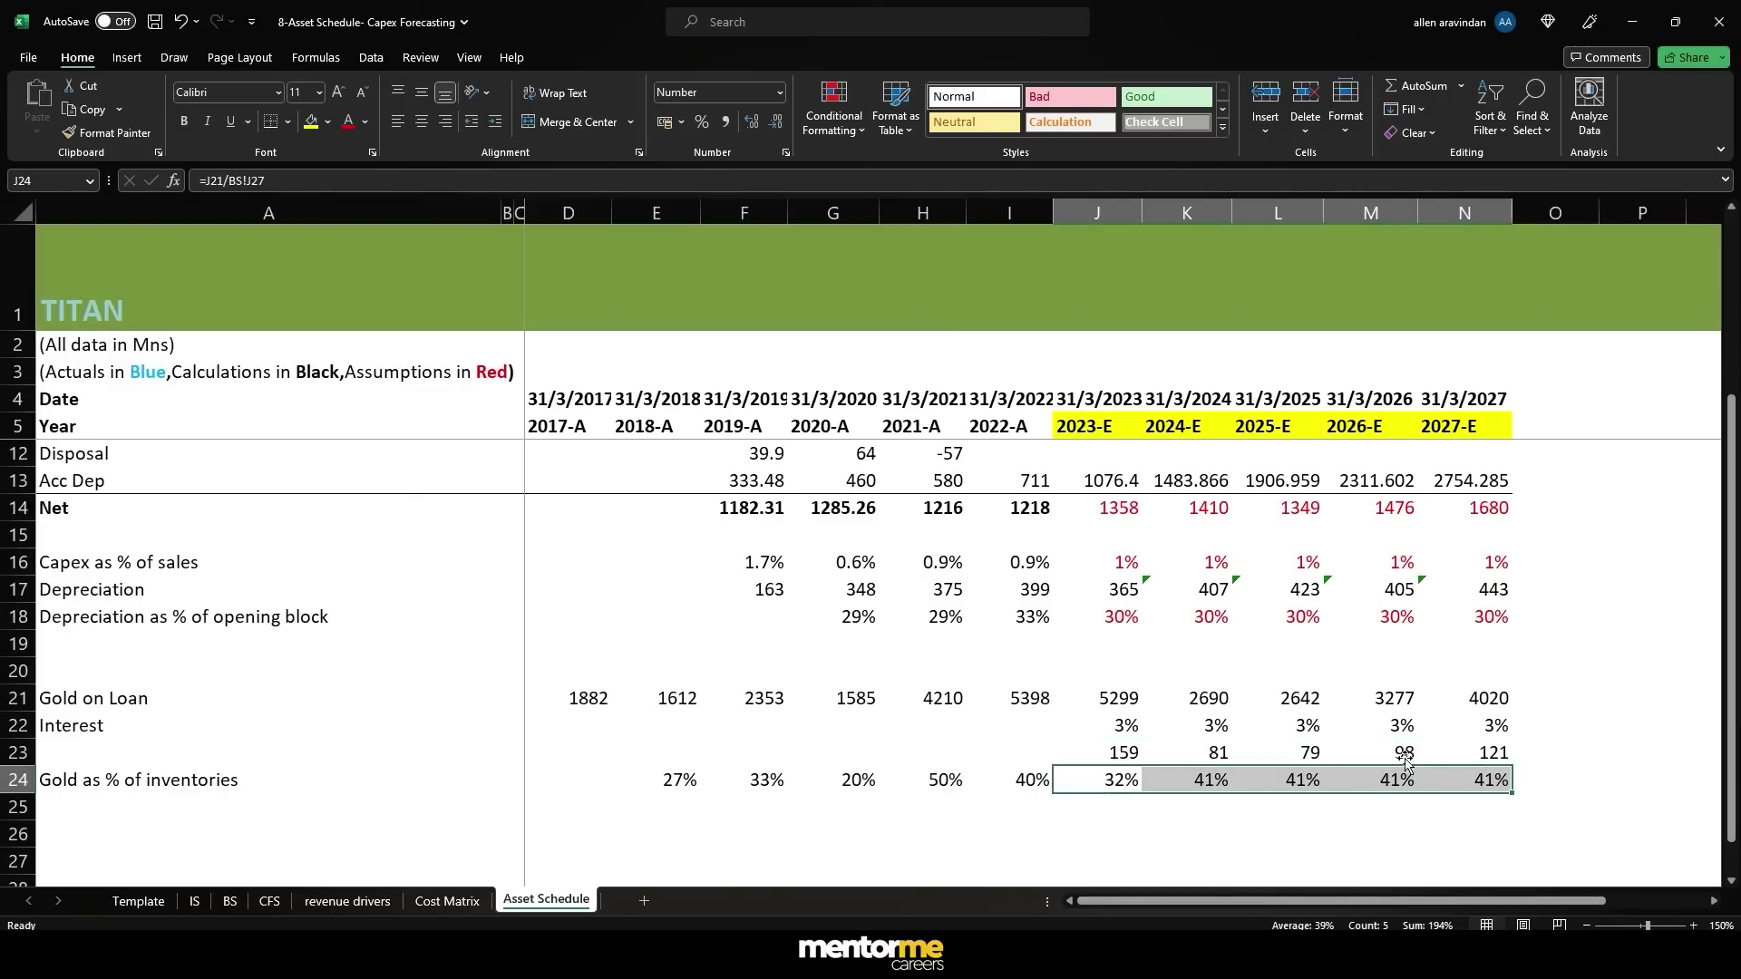
- Apply red font to the gold share row J24:N24 and the interest rate row J22:N22
left_click(357, 125)
left_click(1274, 807)
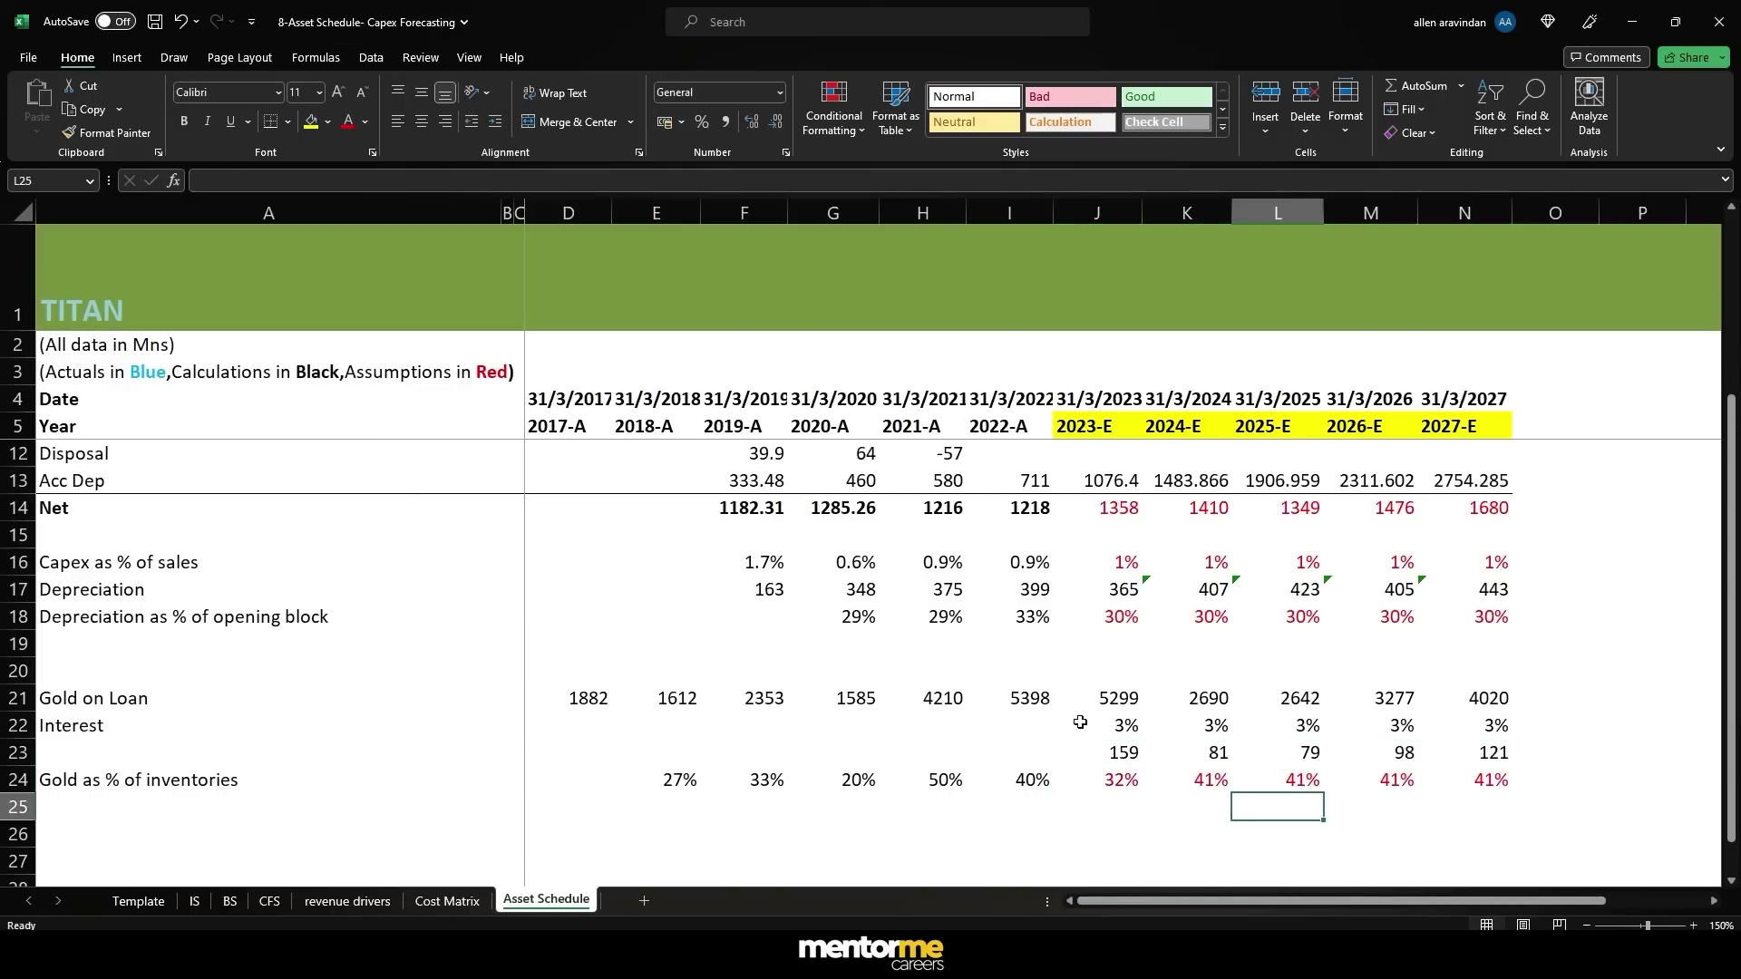
left_click_drag(1097, 725, 1469, 726)
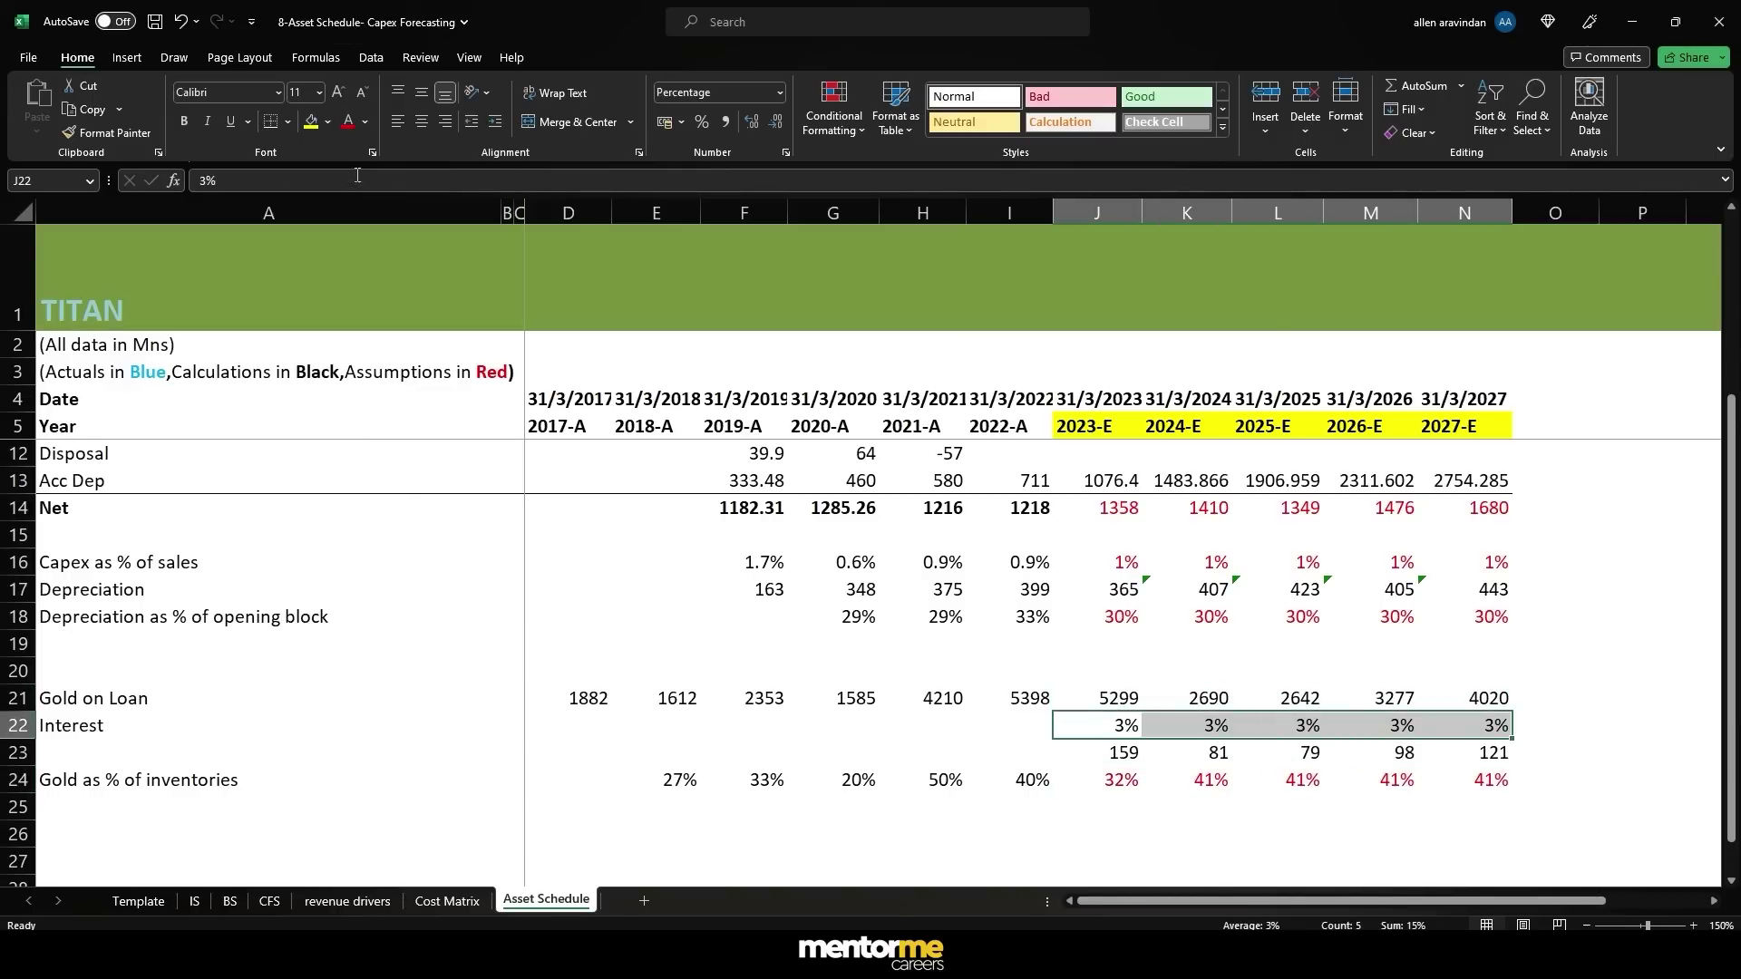
left_click(350, 127)
scroll(706, 502, "up", 2)
scroll(780, 529, "down", 4)
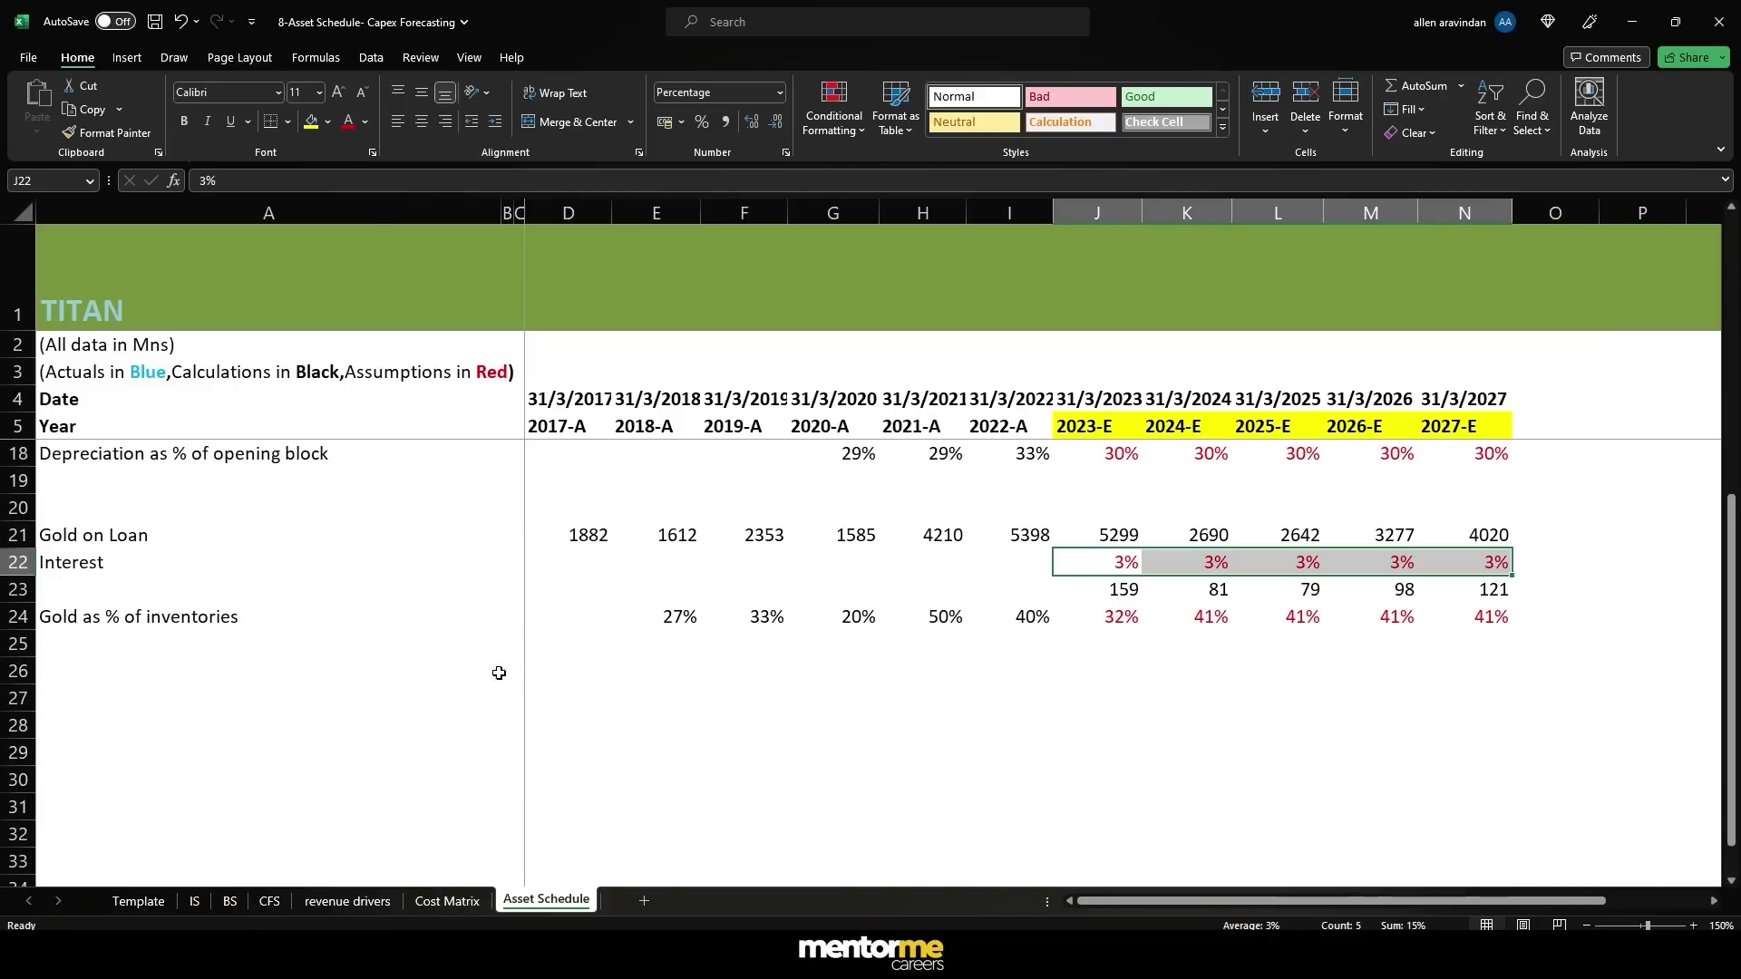
left_click(230, 900)
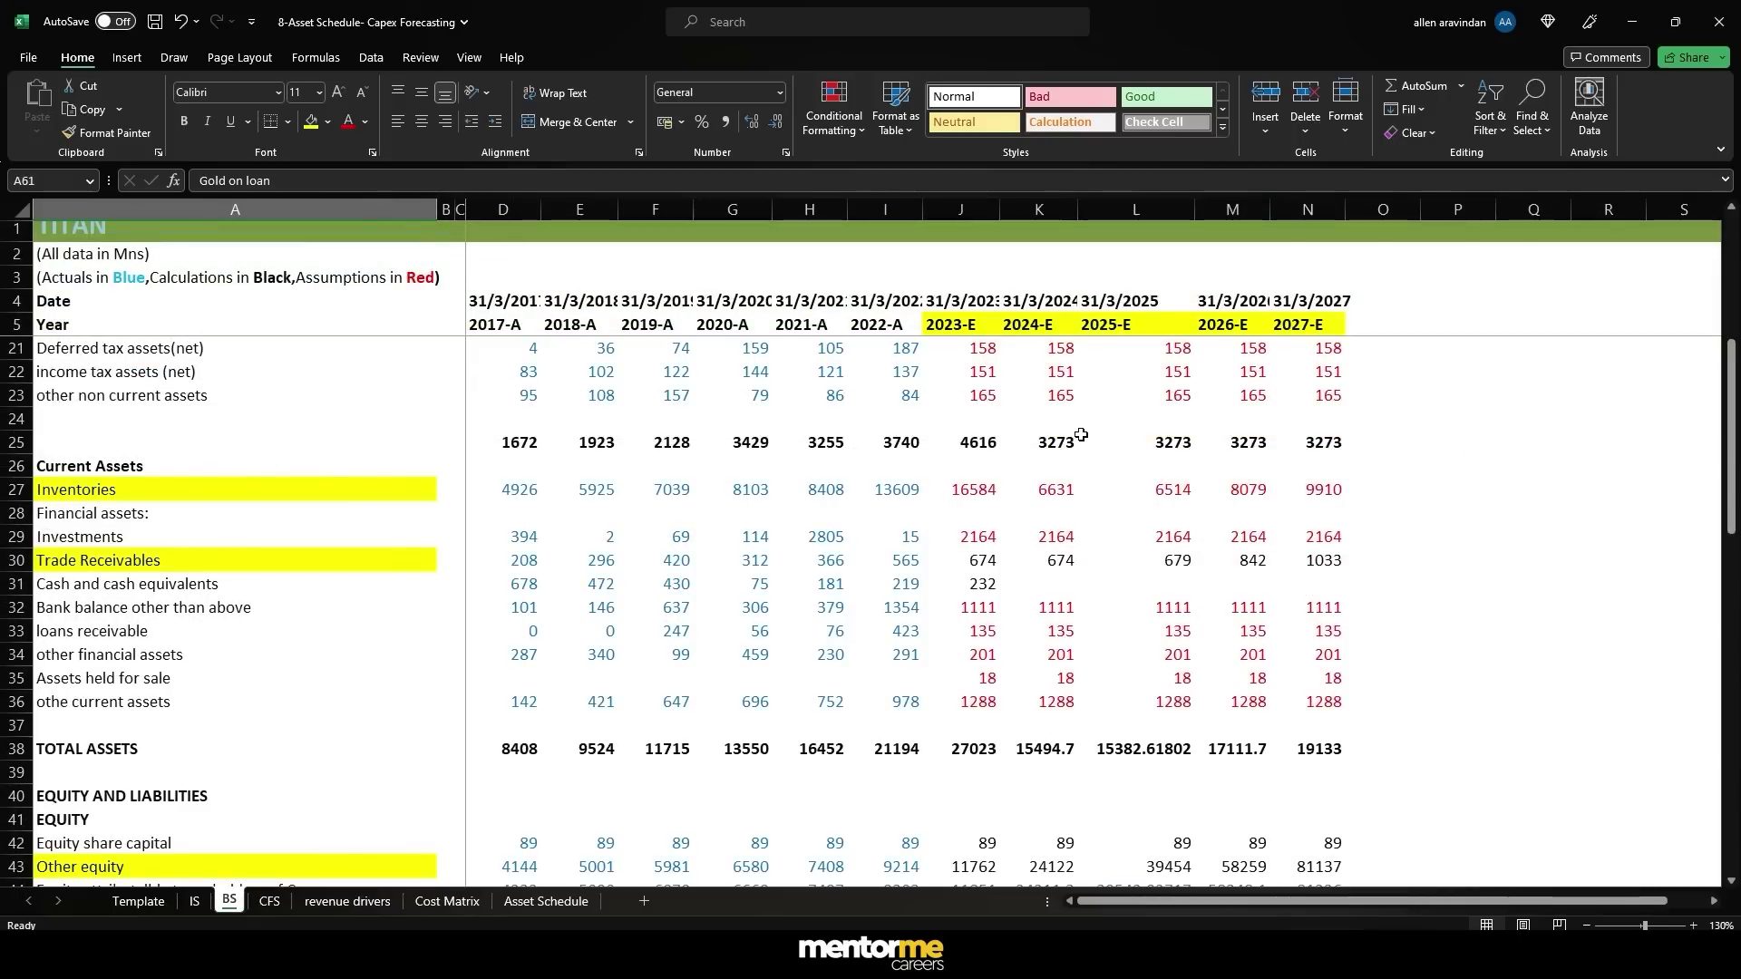
- Link BS K10 to the Asset Schedule 2024 Net value with ='Asset Schedule'!K14
scroll(1085, 436, "up", 4)
scroll(1086, 436, "up", 1)
left_click(1051, 443)
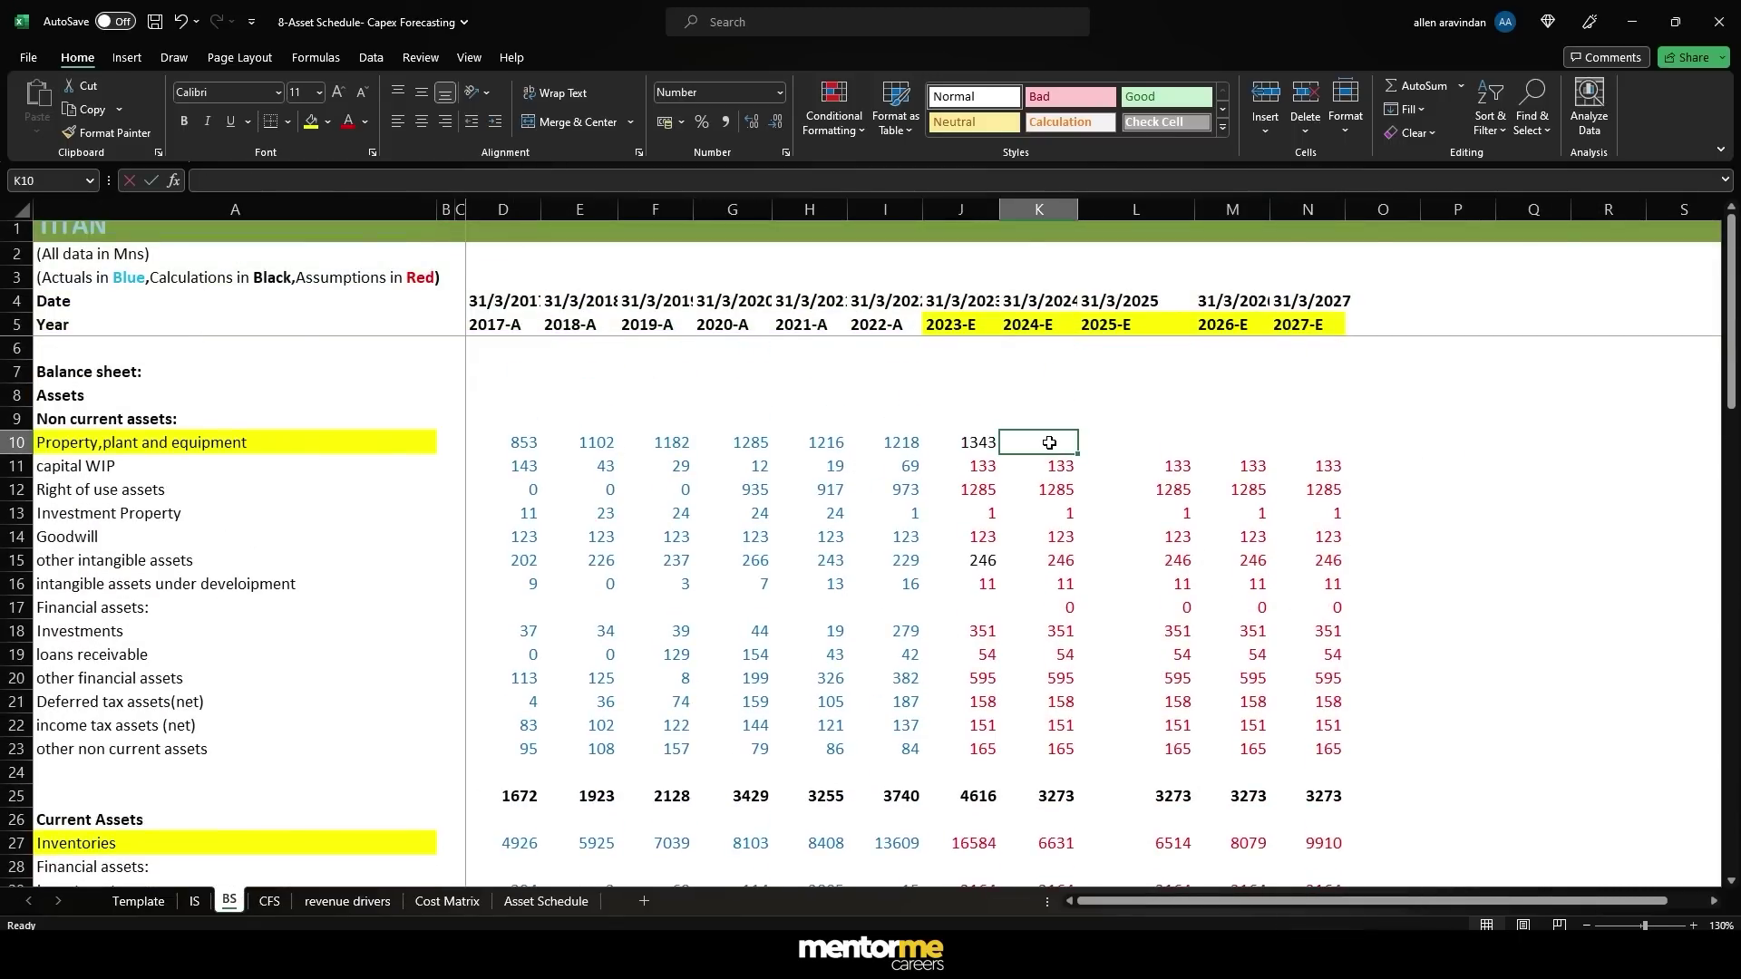
type("=")
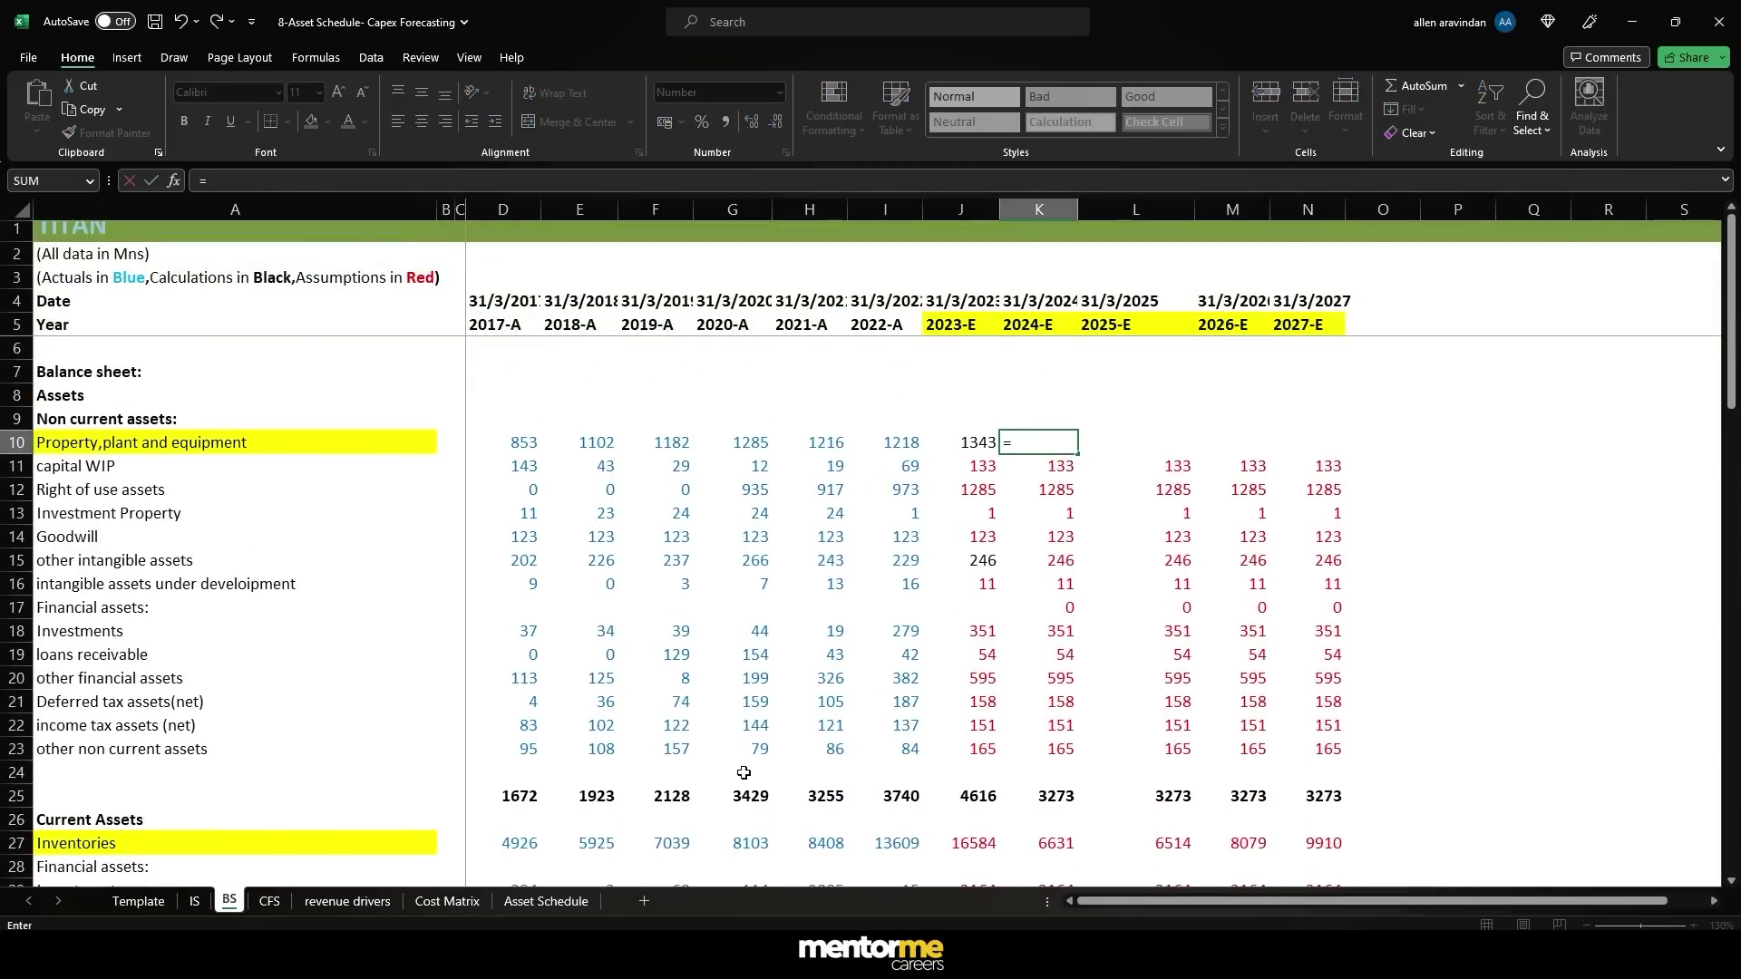
left_click(531, 907)
scroll(1114, 483, "up", 4)
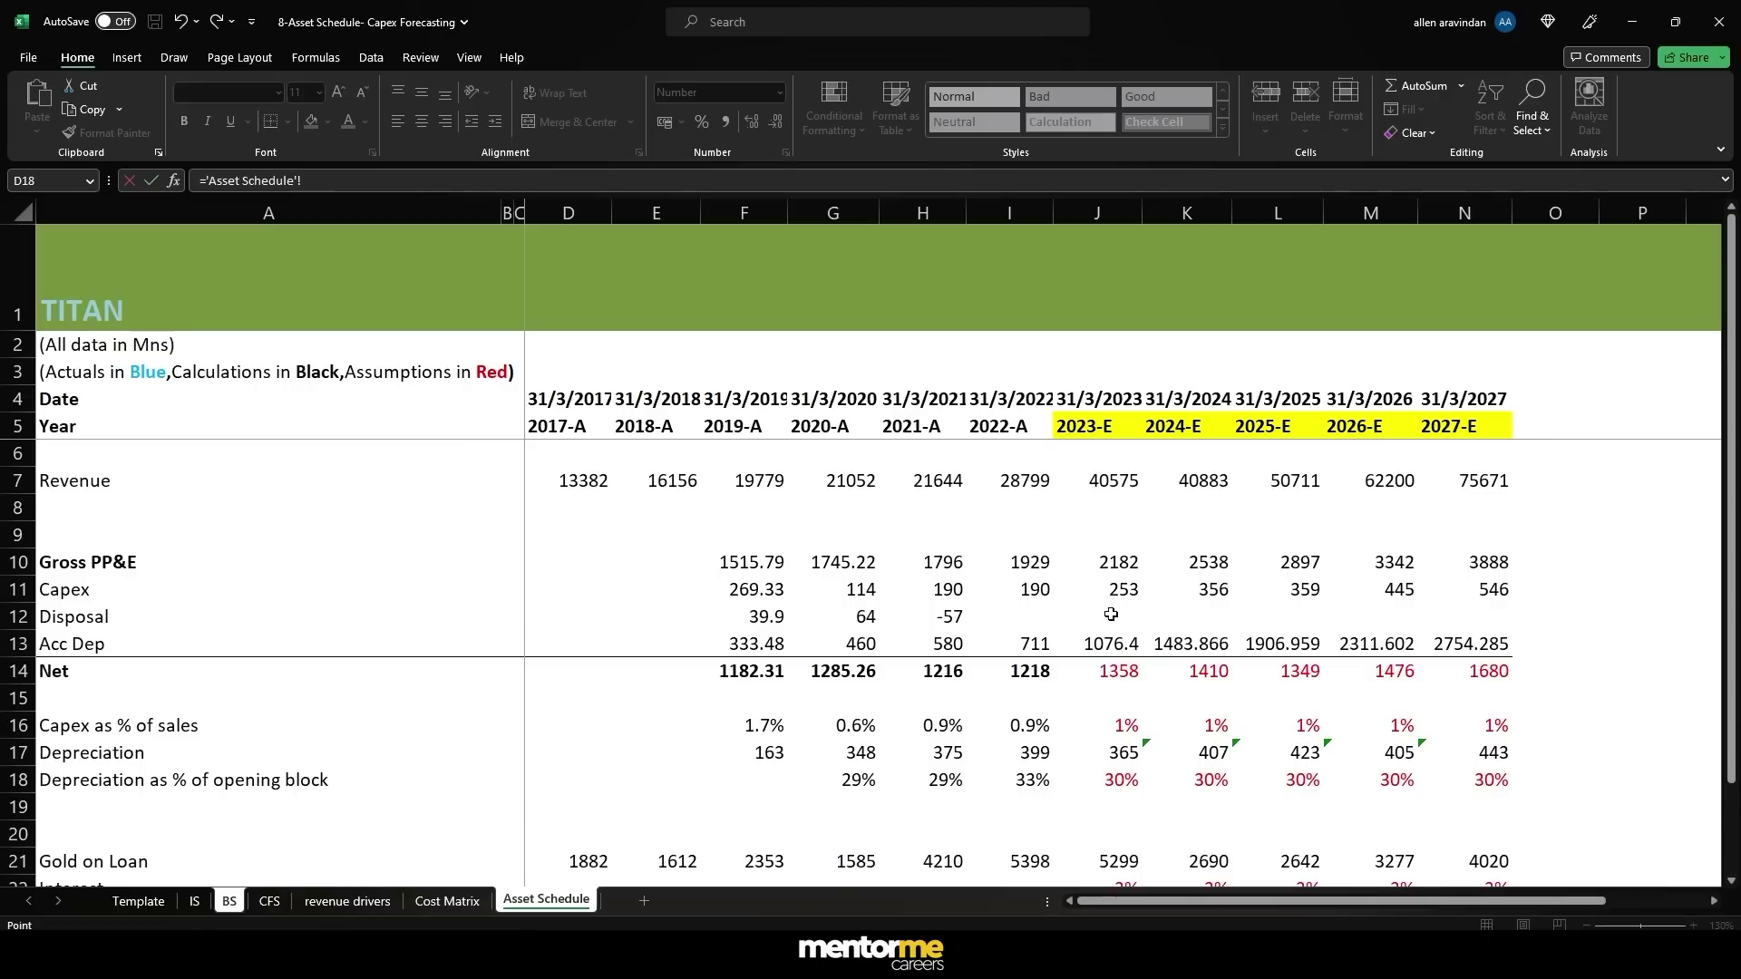
left_click(1118, 671)
left_click(1203, 667)
key("Return")
- Copy the K10 Net PP&E link into L10:N10 for 2025–2027
key("Up")
key("ctrl+c")
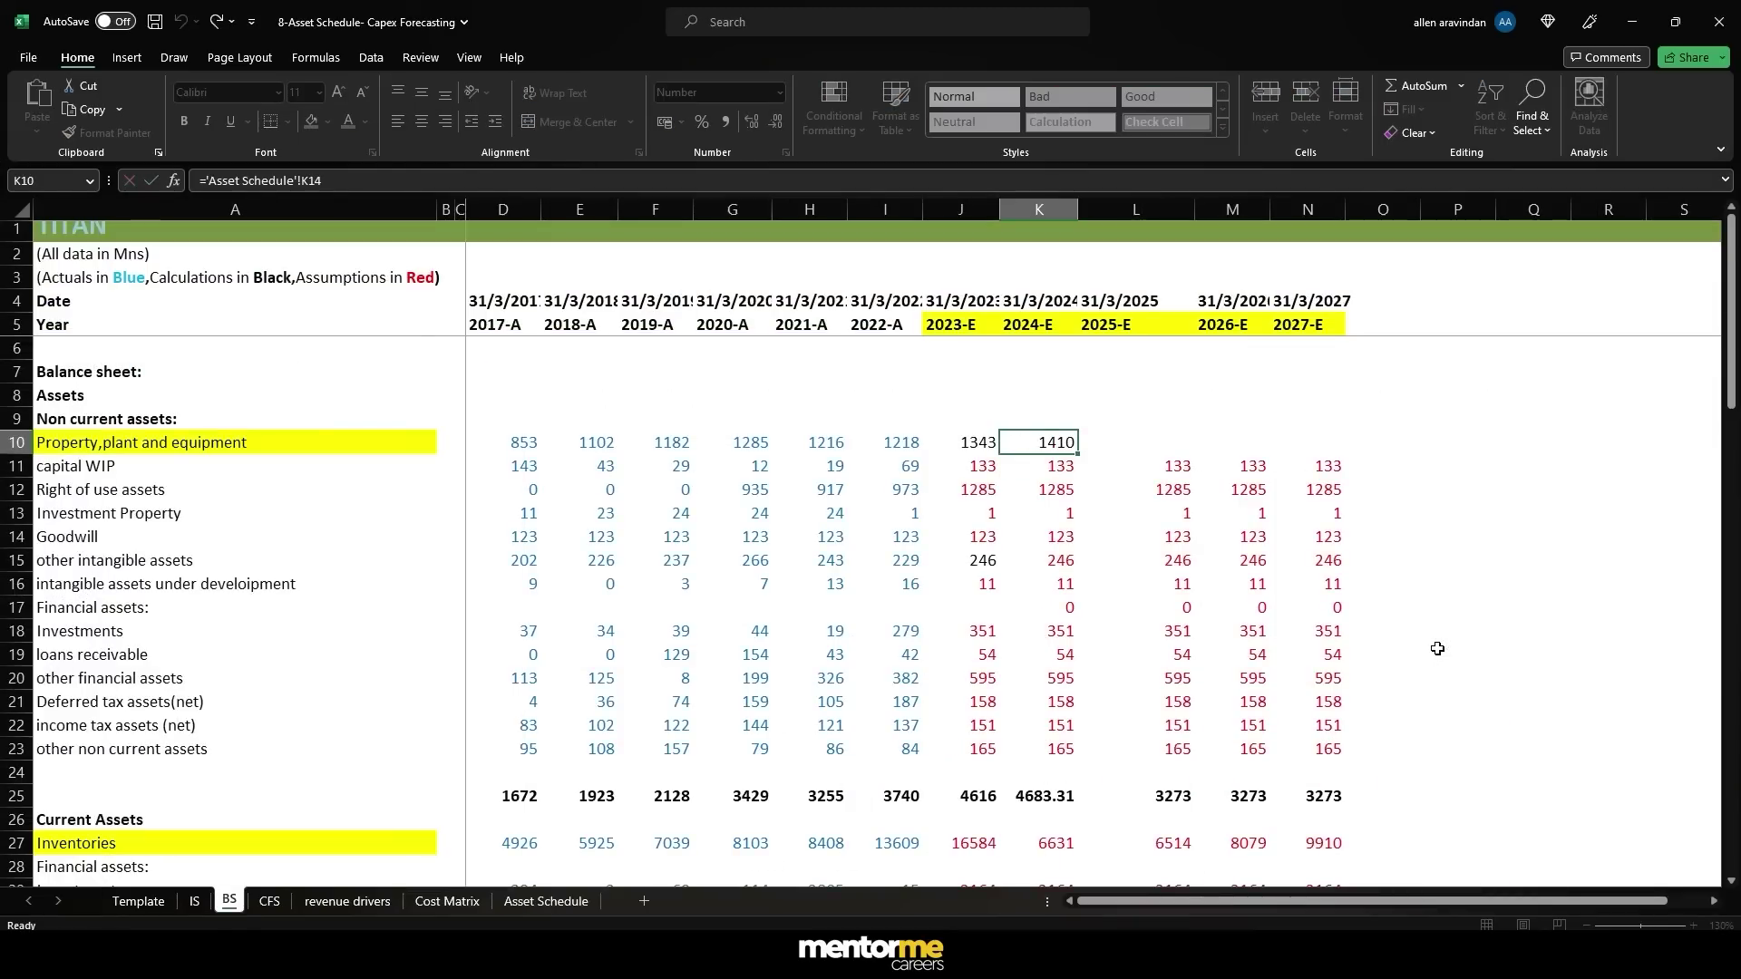
key("shift+Right")
key("shift+Right")
key("shift+Right")
key("Return")
key("Down")
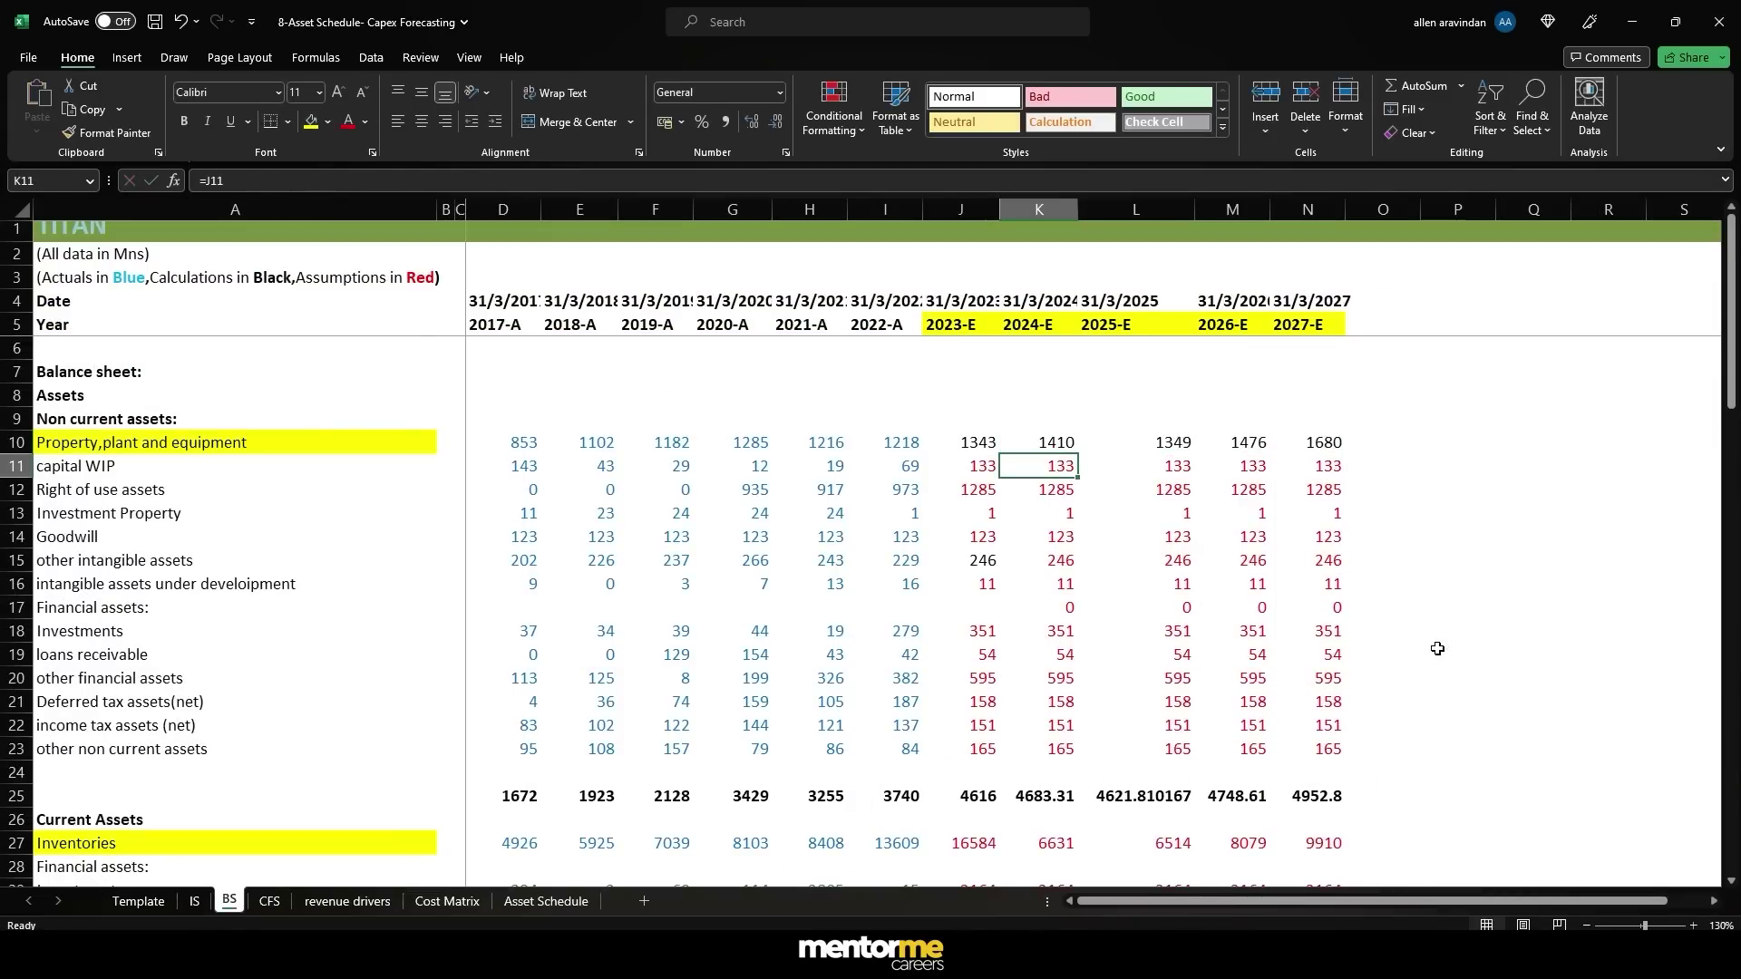
scroll(1302, 515, "down", 5)
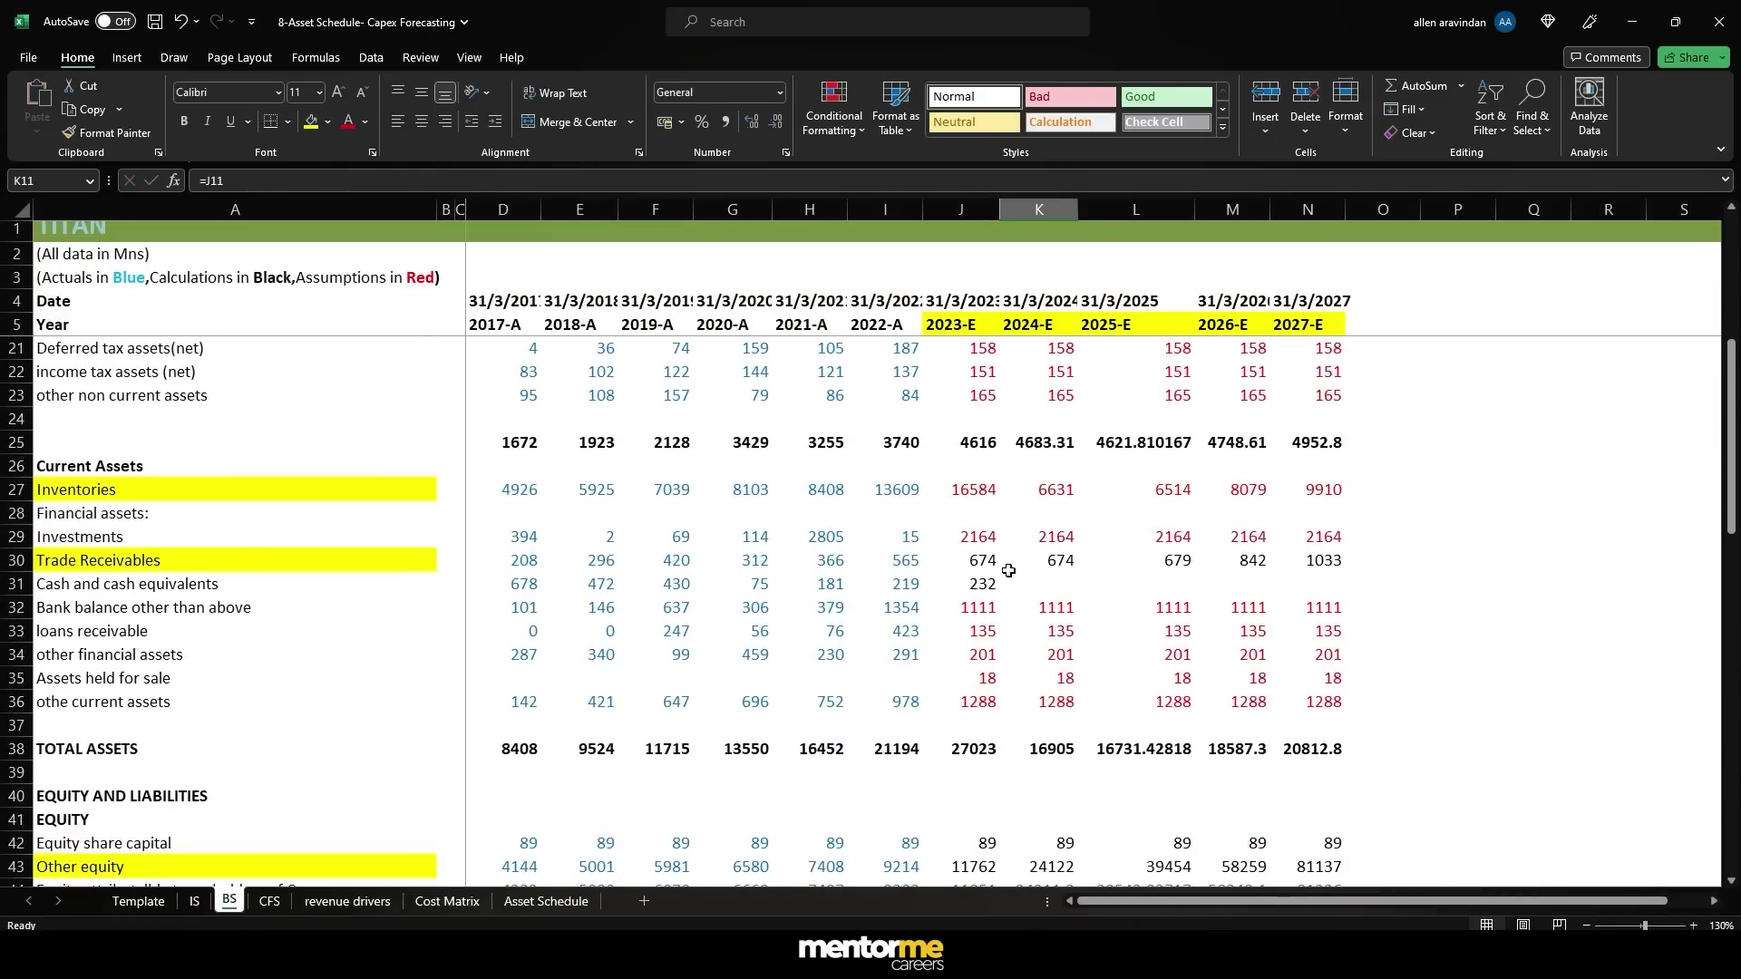
scroll(1004, 584, "down", 3)
scroll(1006, 584, "down", 7)
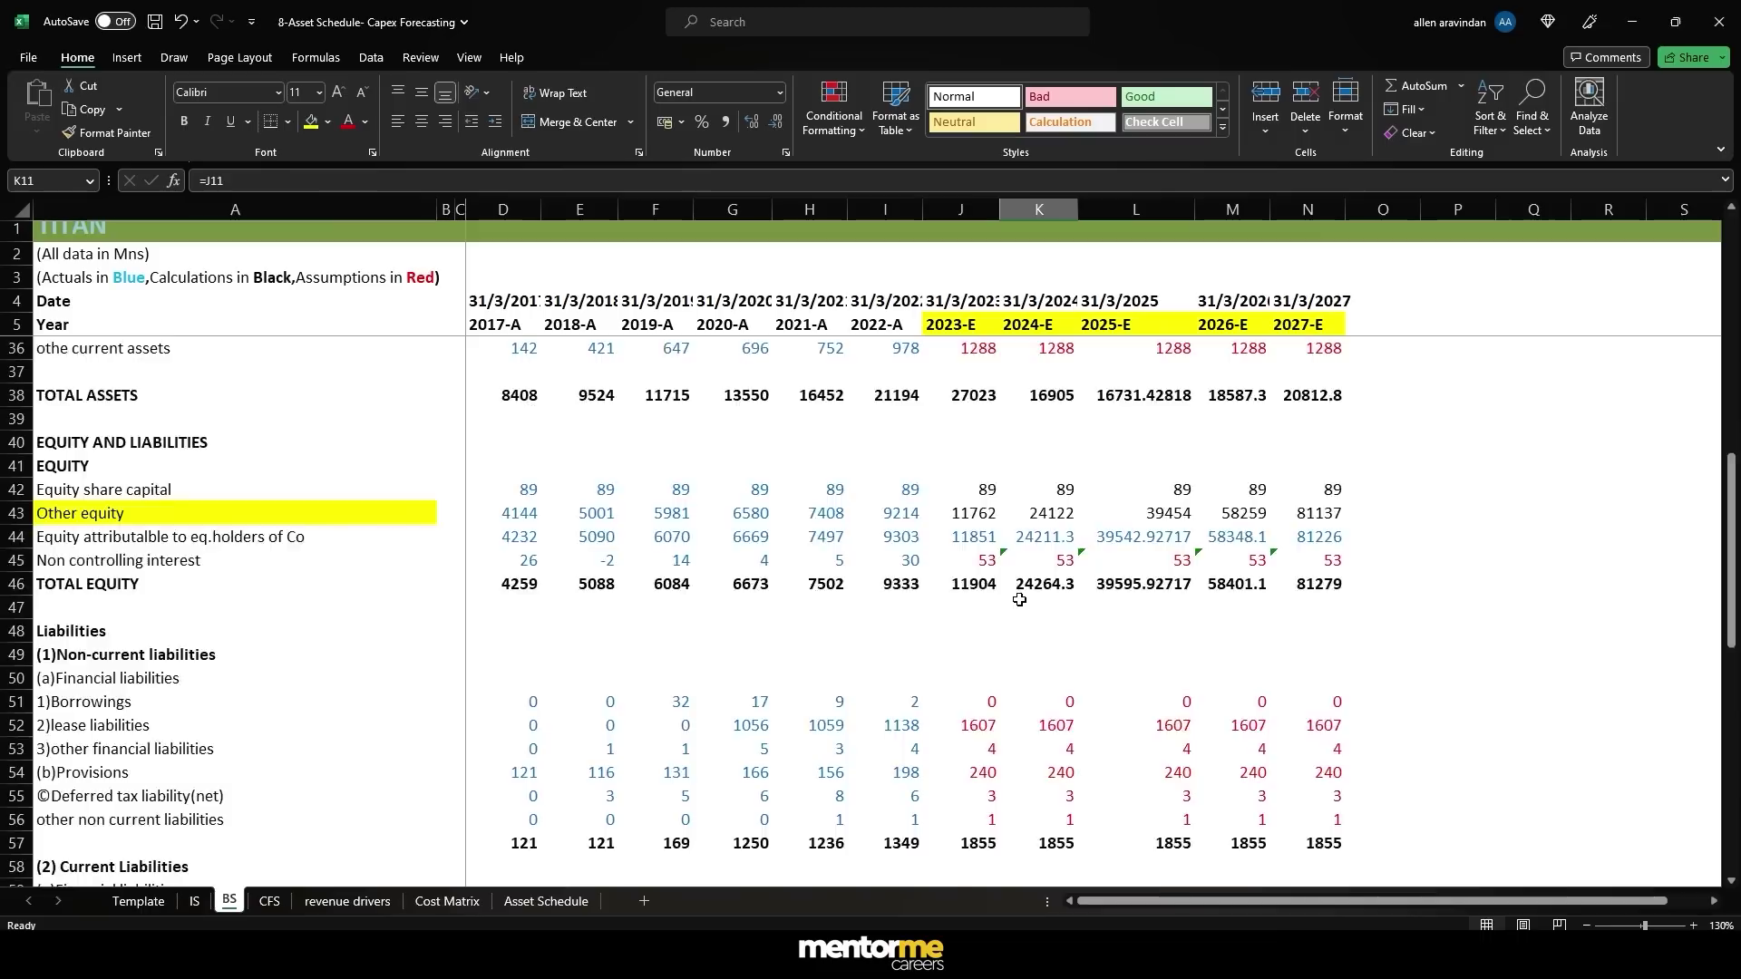
- Link BS K61 Gold on loan to the Asset Schedule with ='Asset Schedule'!K21
left_click(1052, 609)
key("Up")
type("=")
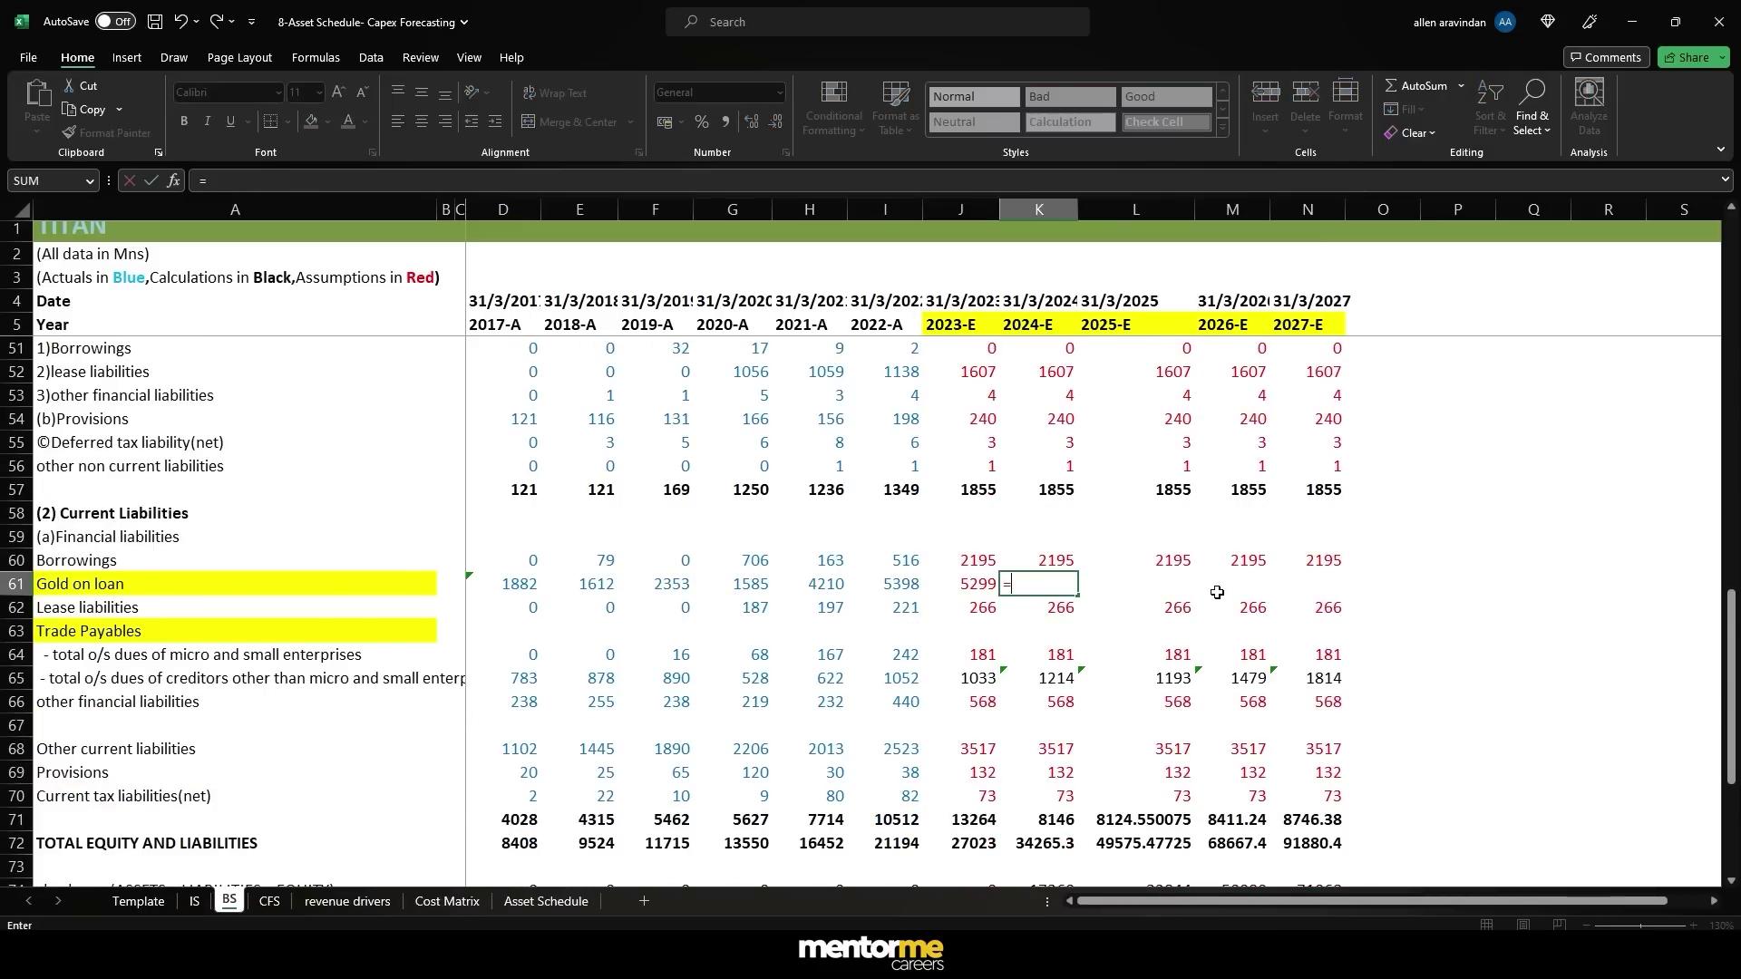
left_click(547, 901)
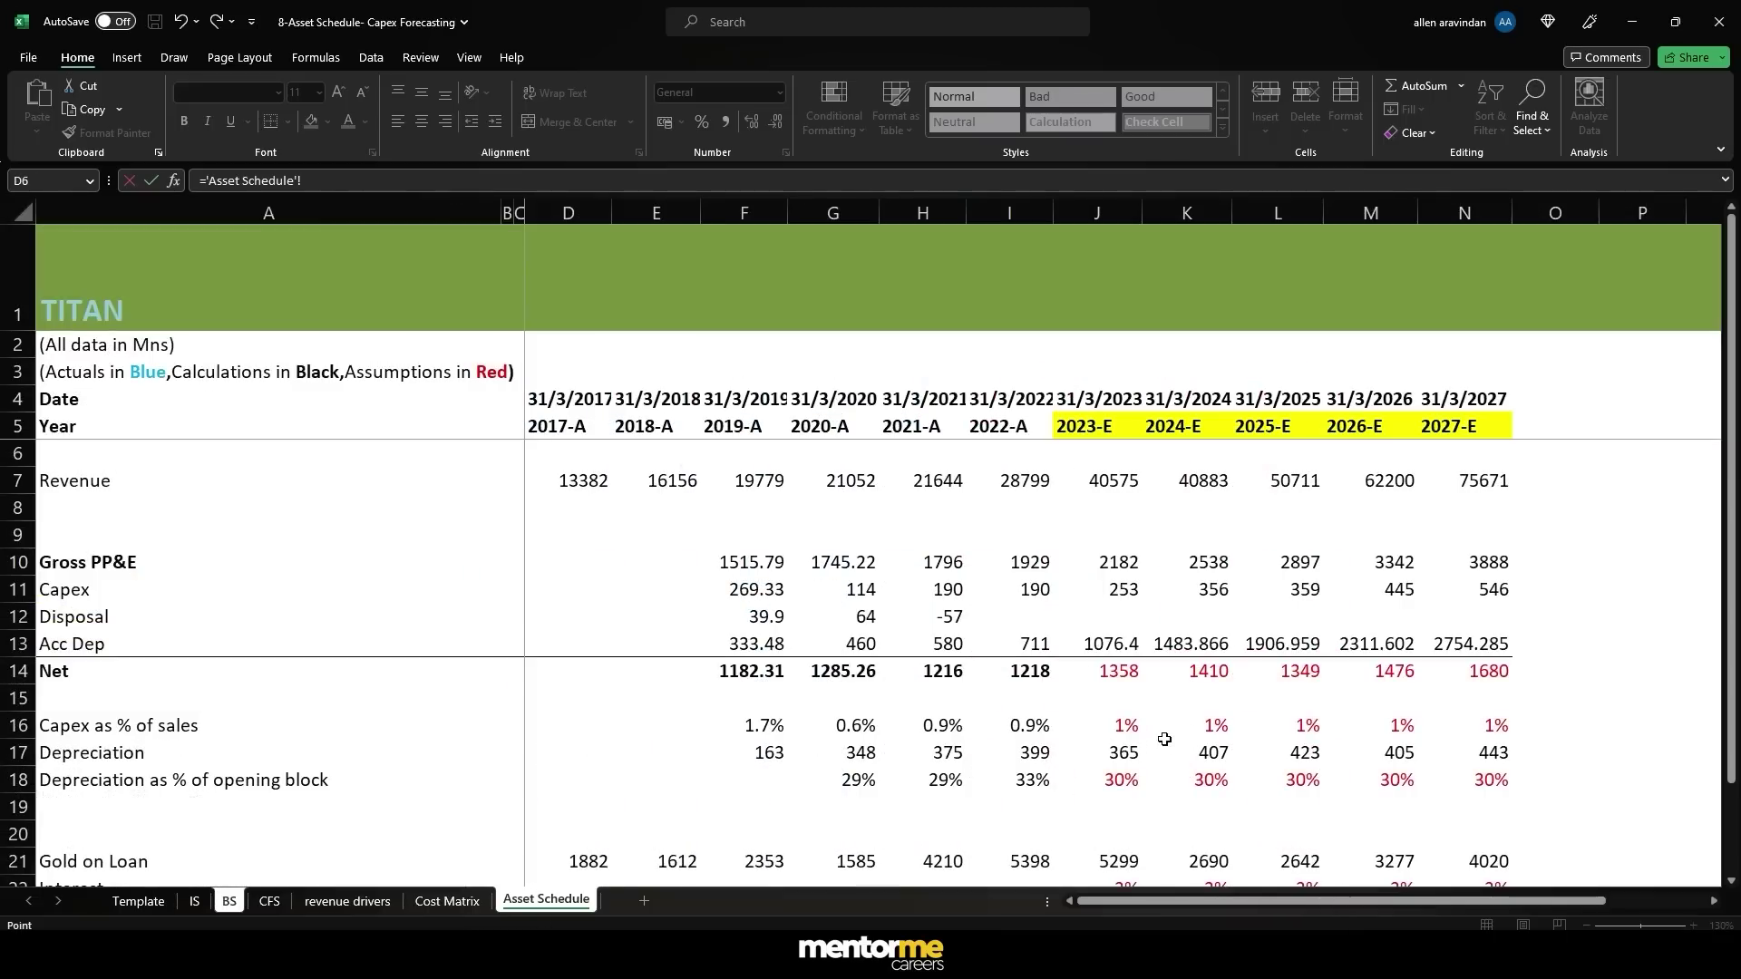
scroll(1133, 725, "down", 4)
left_click(1117, 542)
left_click(1220, 550)
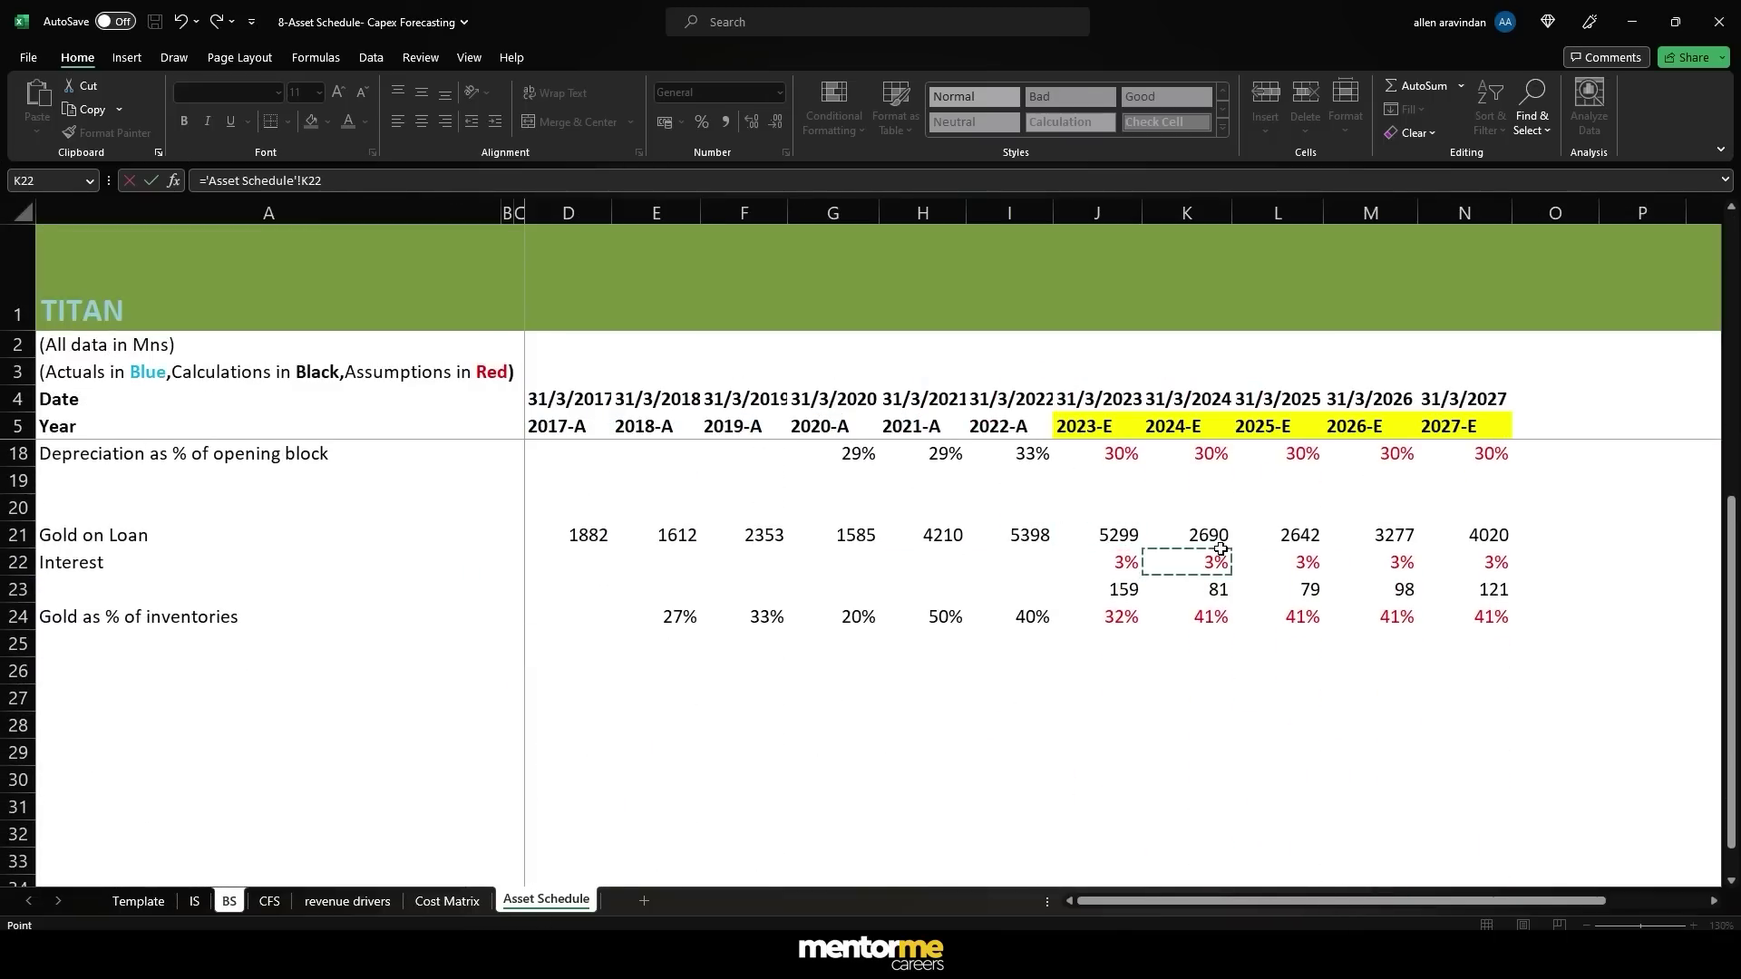
key("Down")
key("Up")
key("Up")
key("Up")
key("ctrl+Return")
key("F2")
key("Escape")
- Copy the Gold on loan link across K61:N61 (2690, 2642, 3277, 4020)
key("ctrl+c")
key("shift+Right")
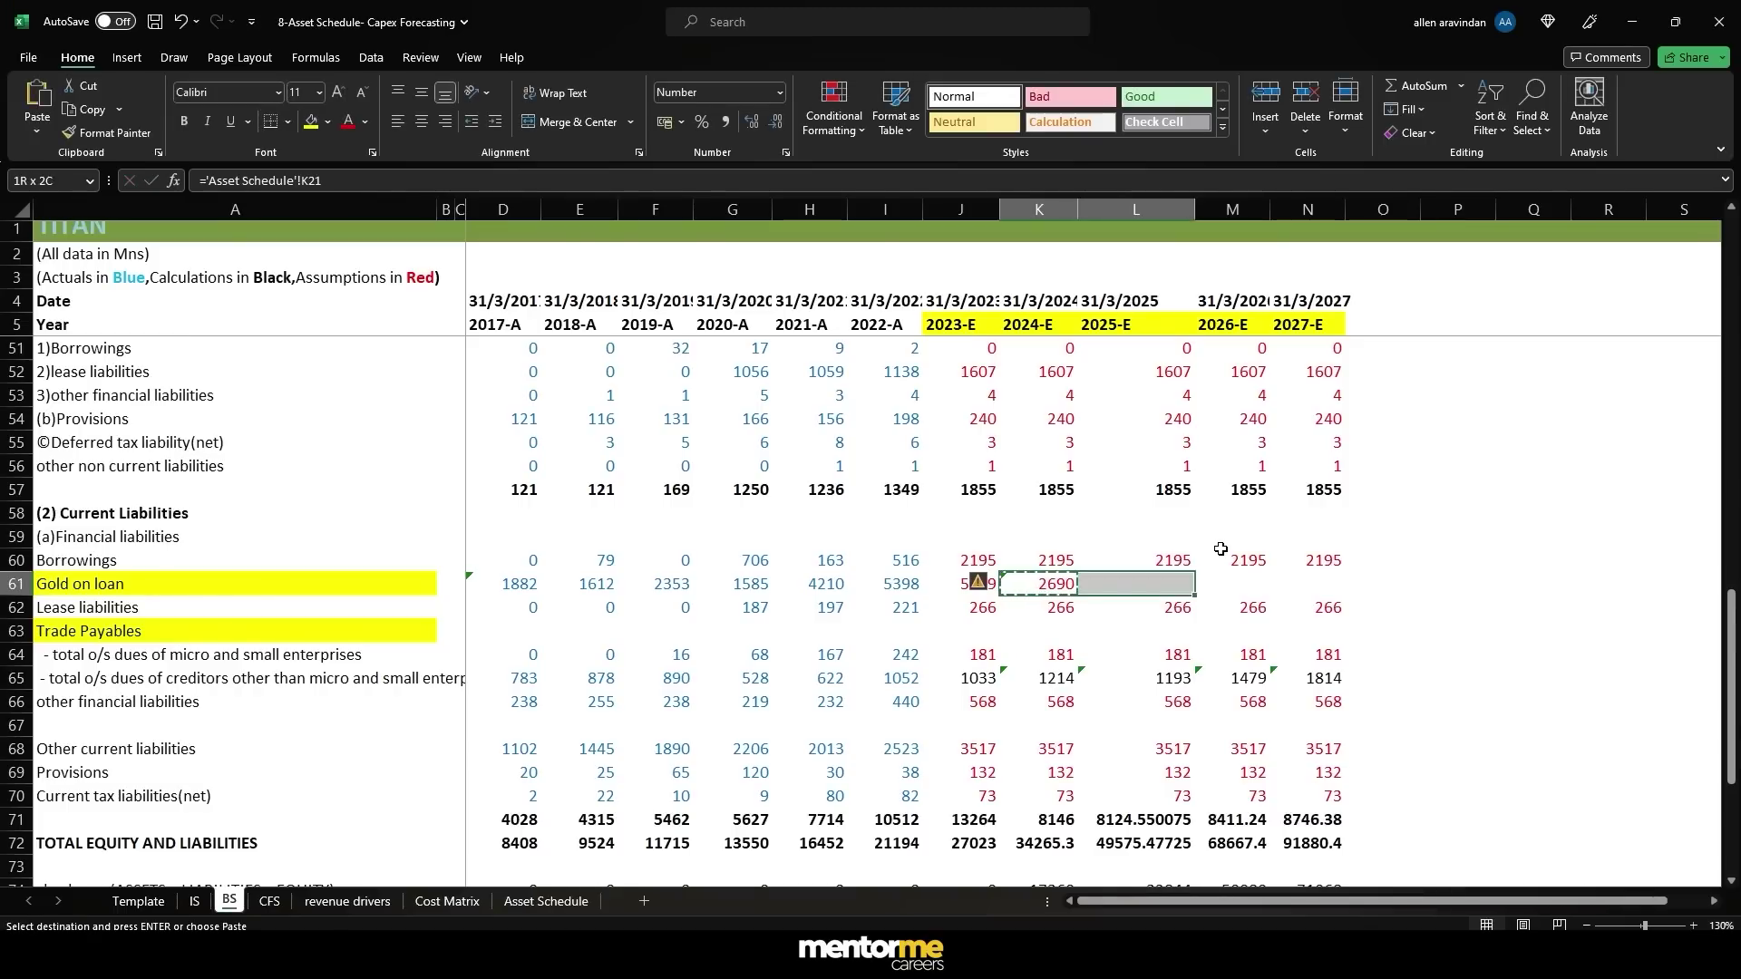
key("shift+Right")
key("shift+Right")
key("Return")
key("Down")
key("Down")
scroll(1222, 553, "down", 3)
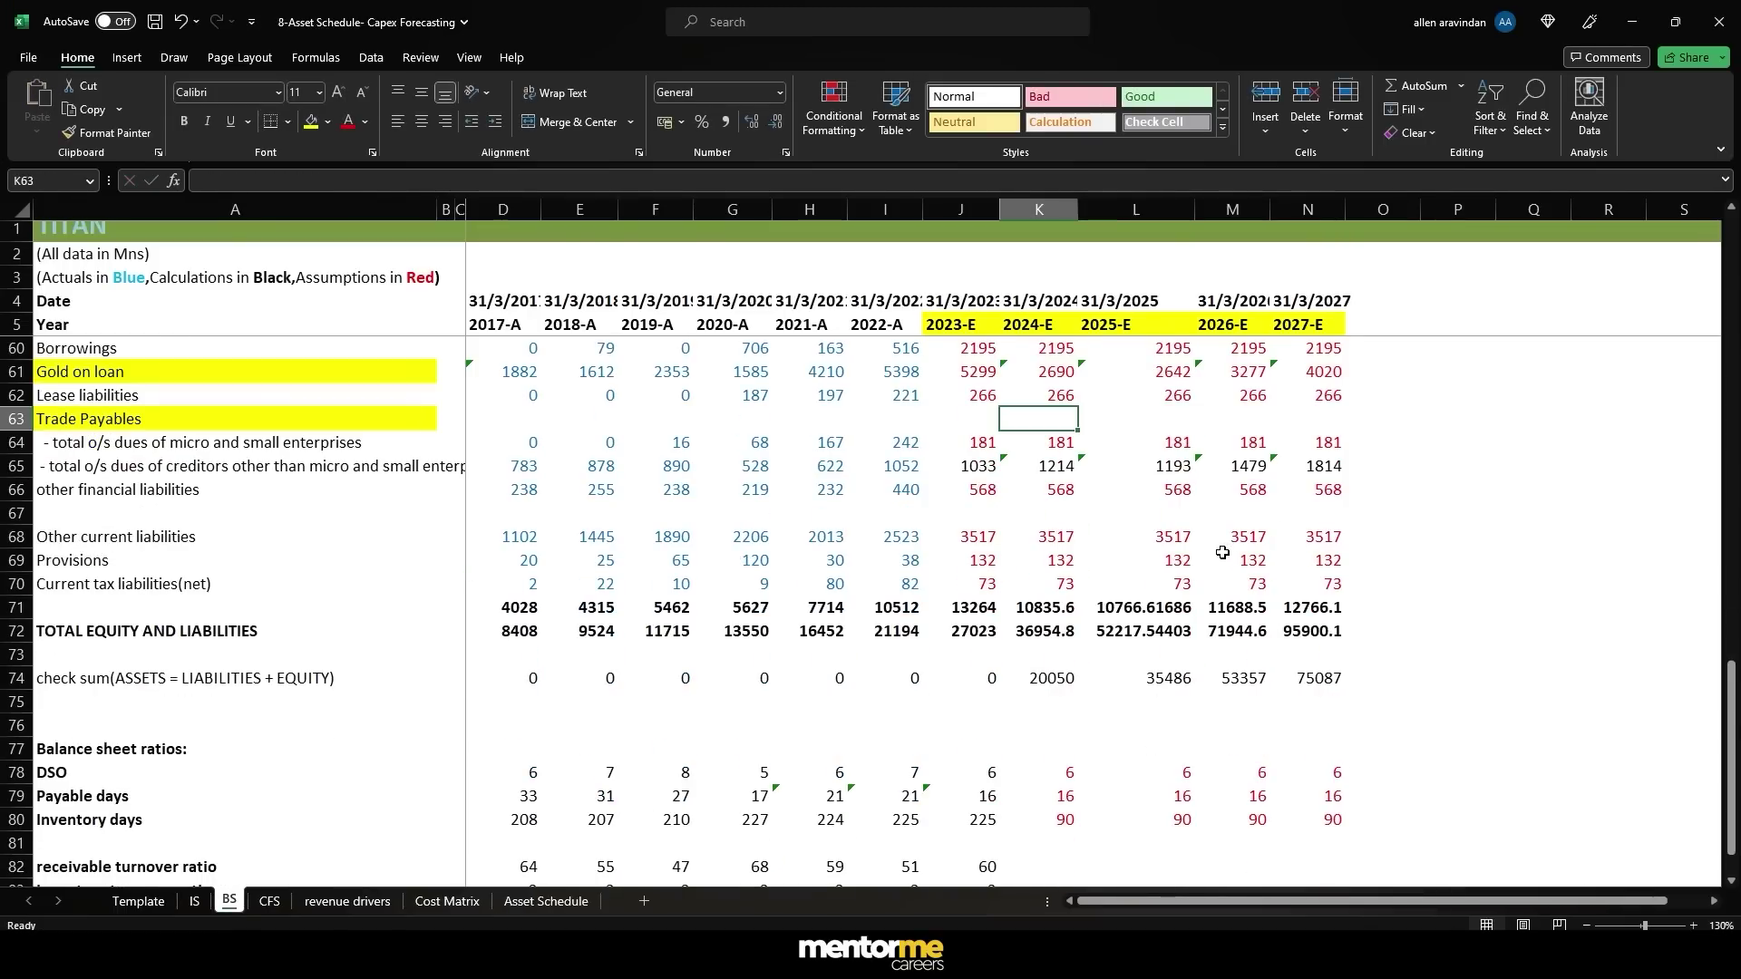
scroll(1184, 514, "down", 1)
scroll(838, 601, "up", 4)
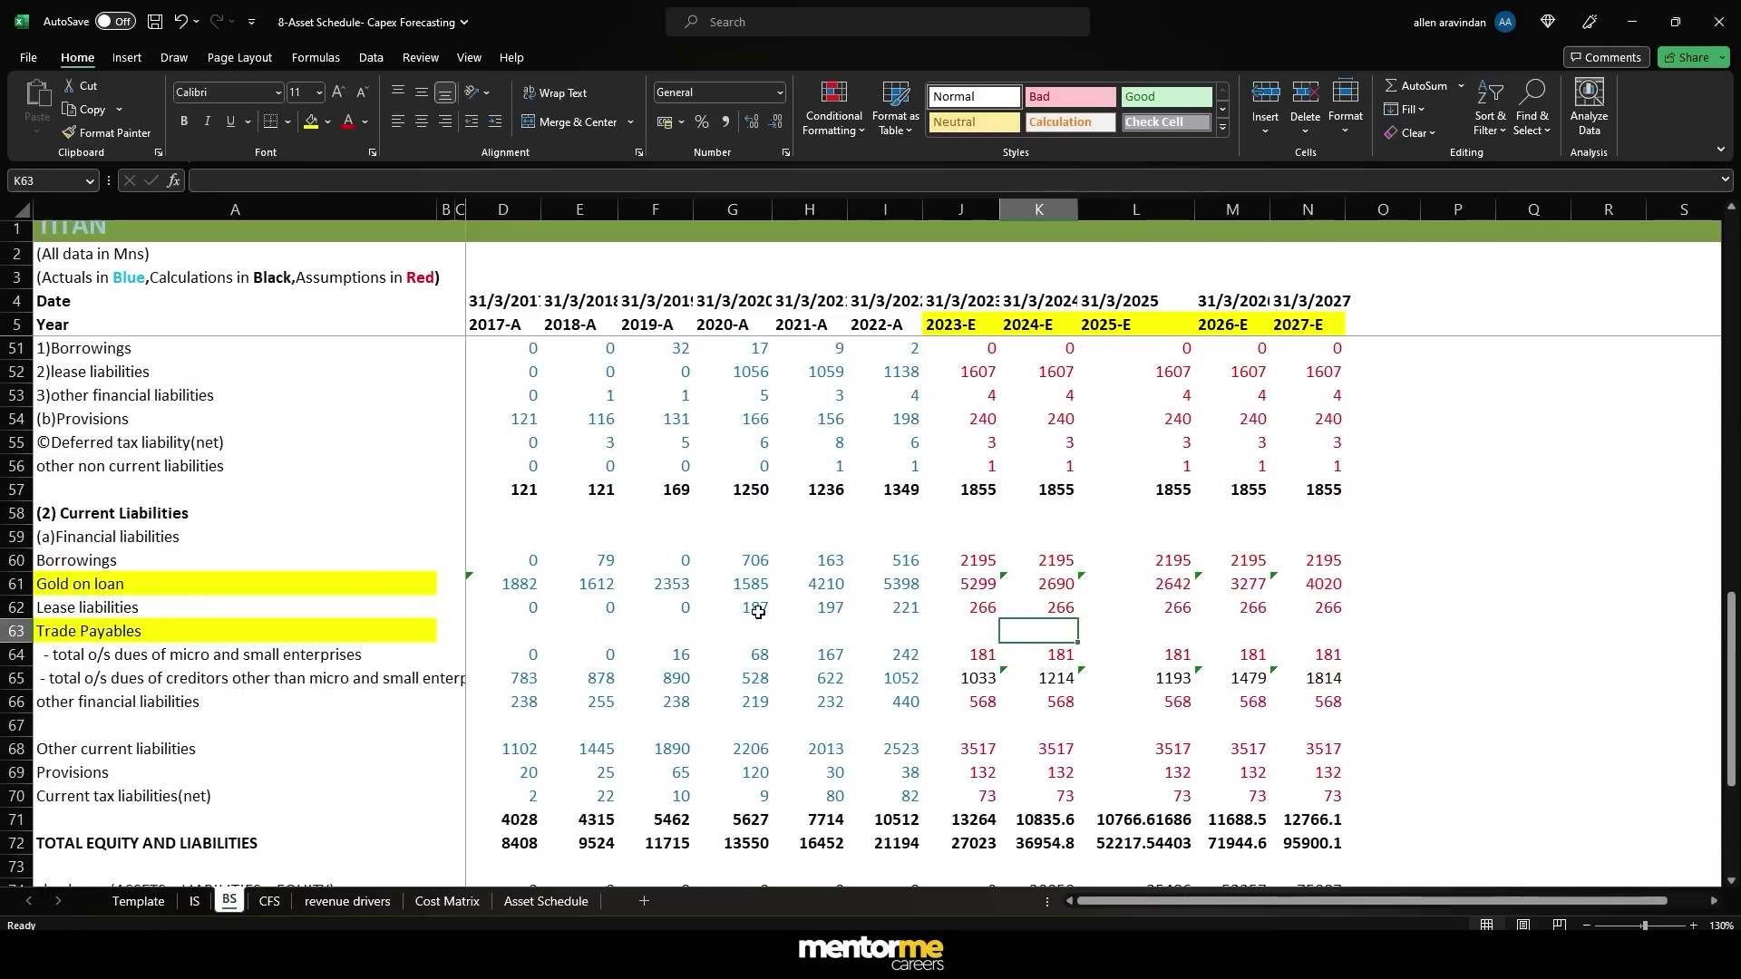
scroll(771, 615, "up", 5)
left_click(194, 900)
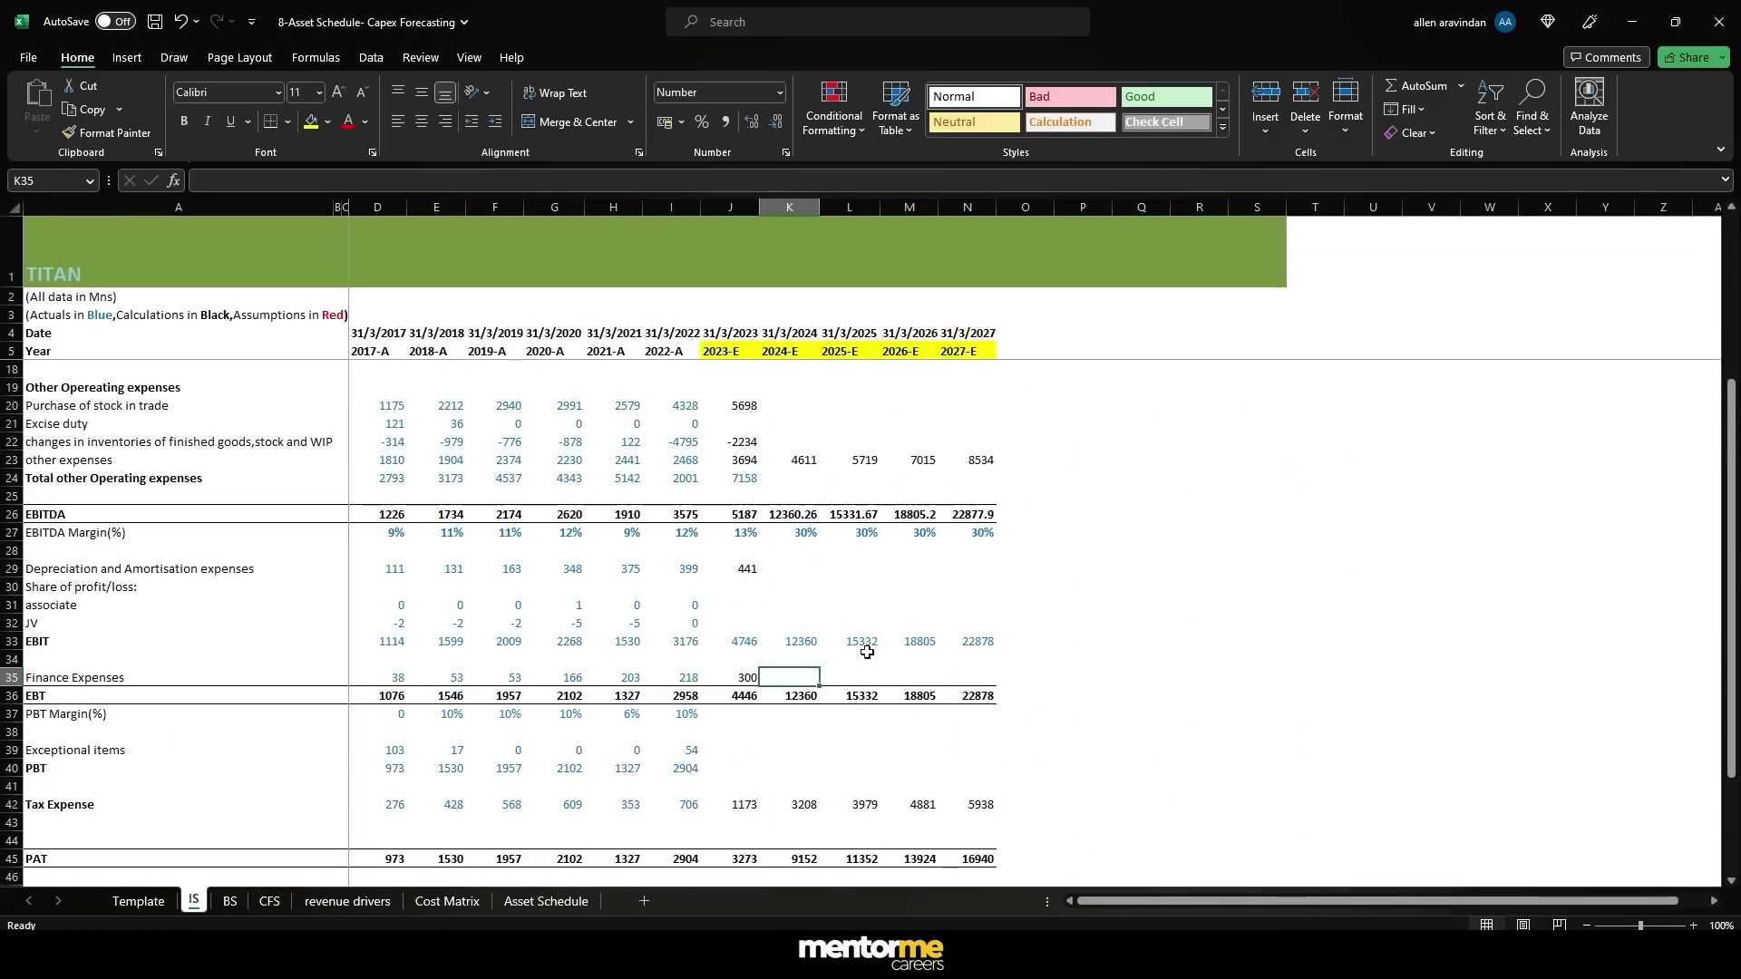
- Link the 2024 depreciation in IS K29 to Asset Schedule cell J17
scroll(830, 635, "down", 2)
scroll(825, 607, "up", 1)
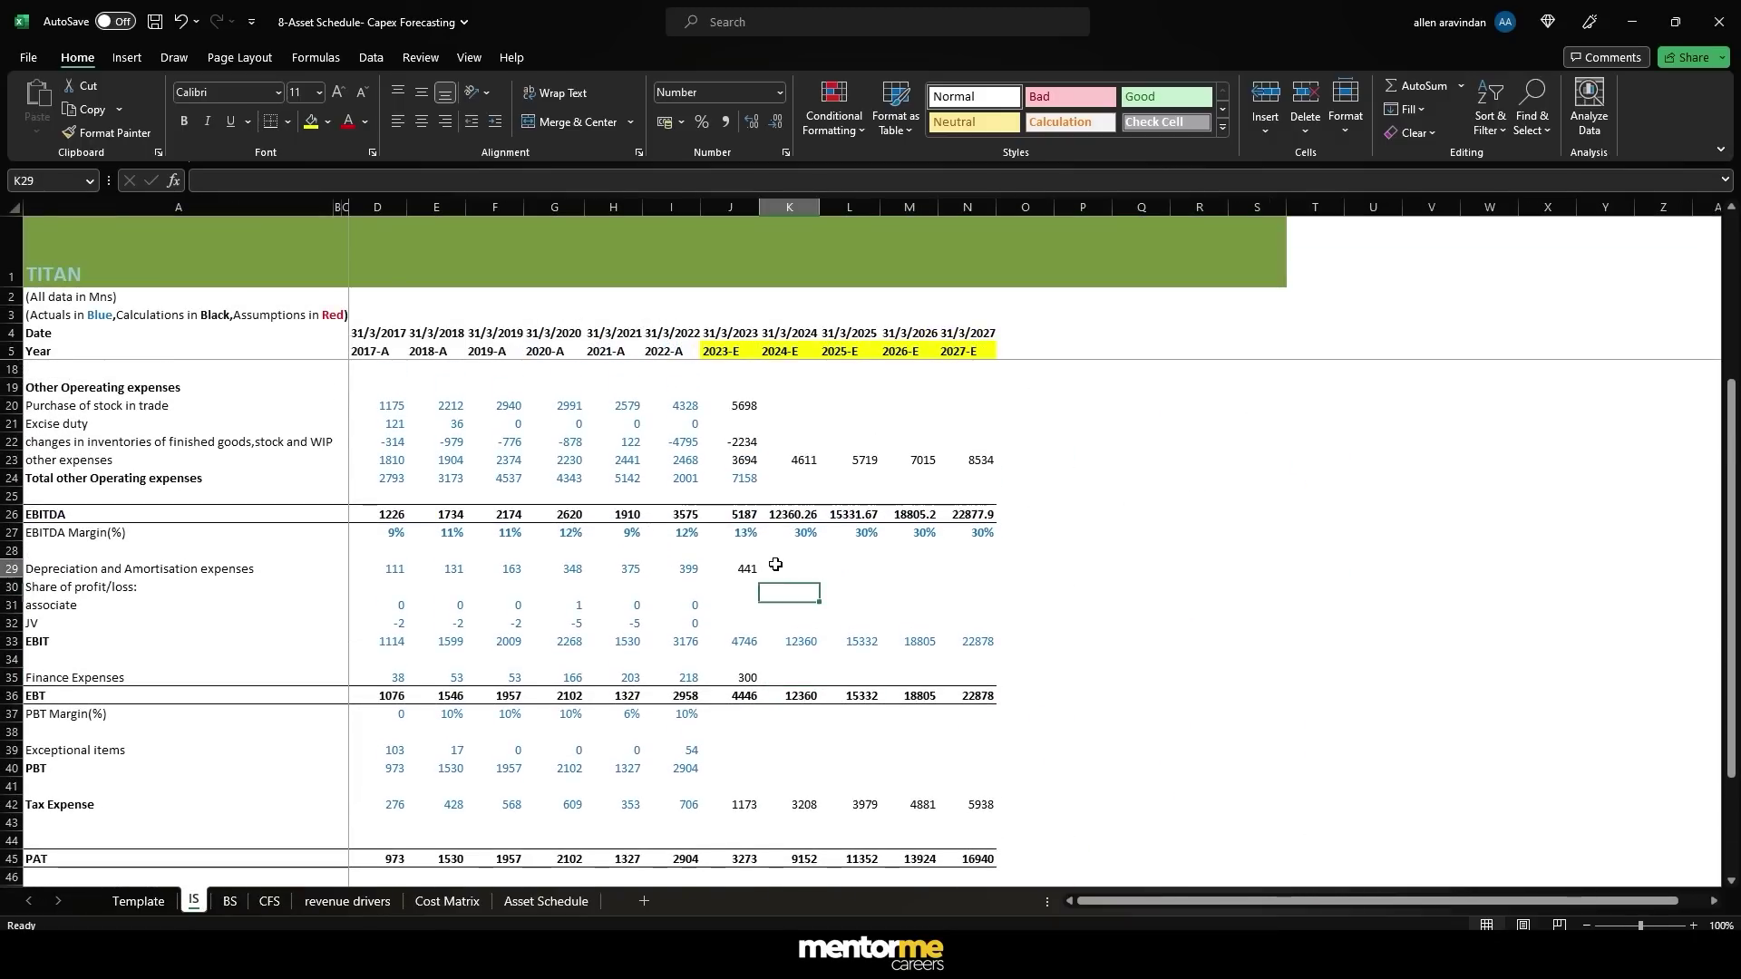
left_click(789, 568)
type("=")
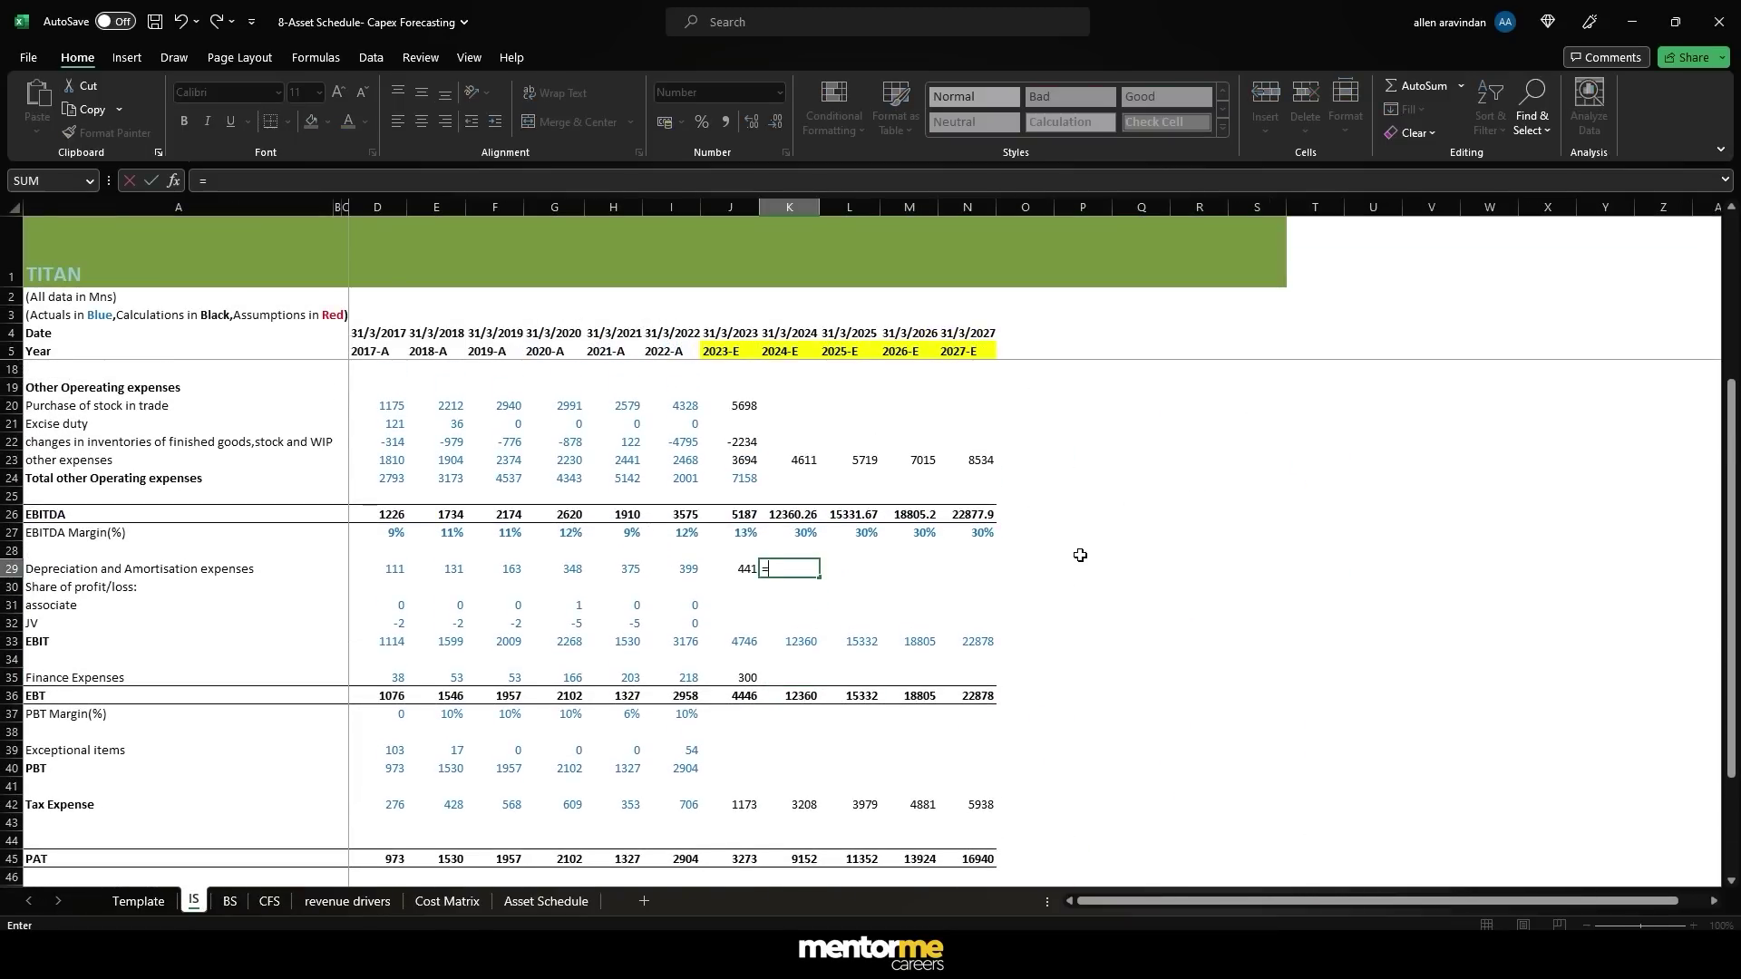
left_click(548, 900)
scroll(1032, 588, "up", 4)
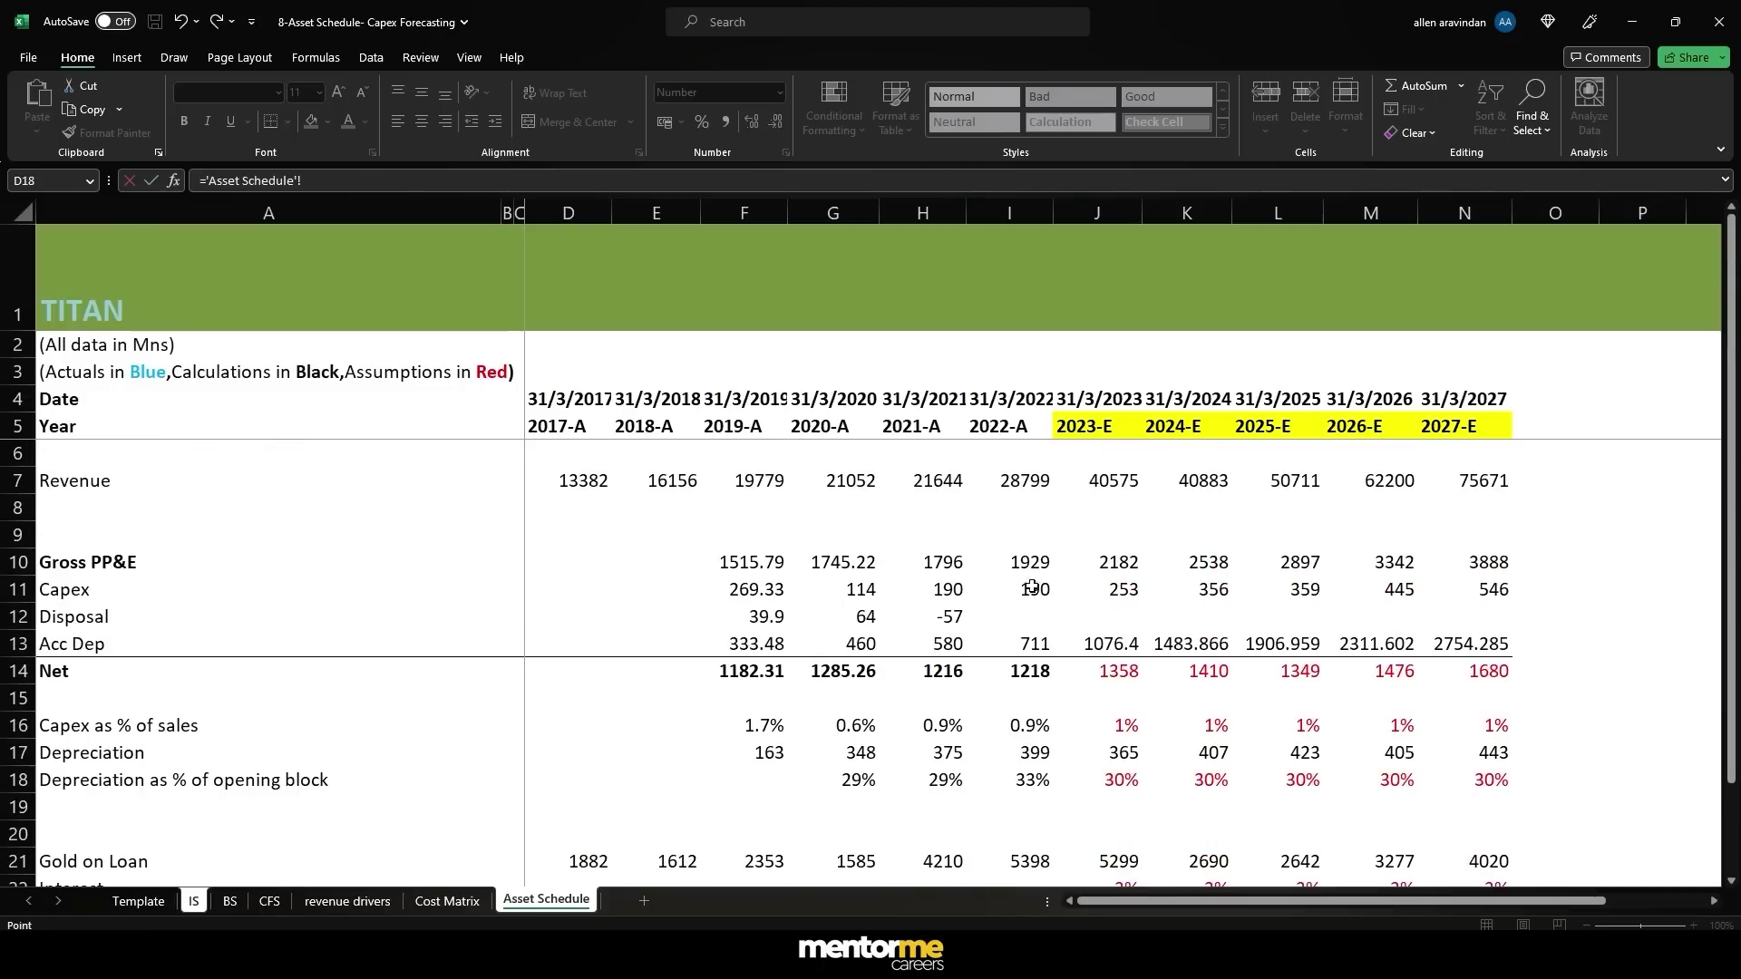
left_click(1123, 751)
key("ctrl+Return")
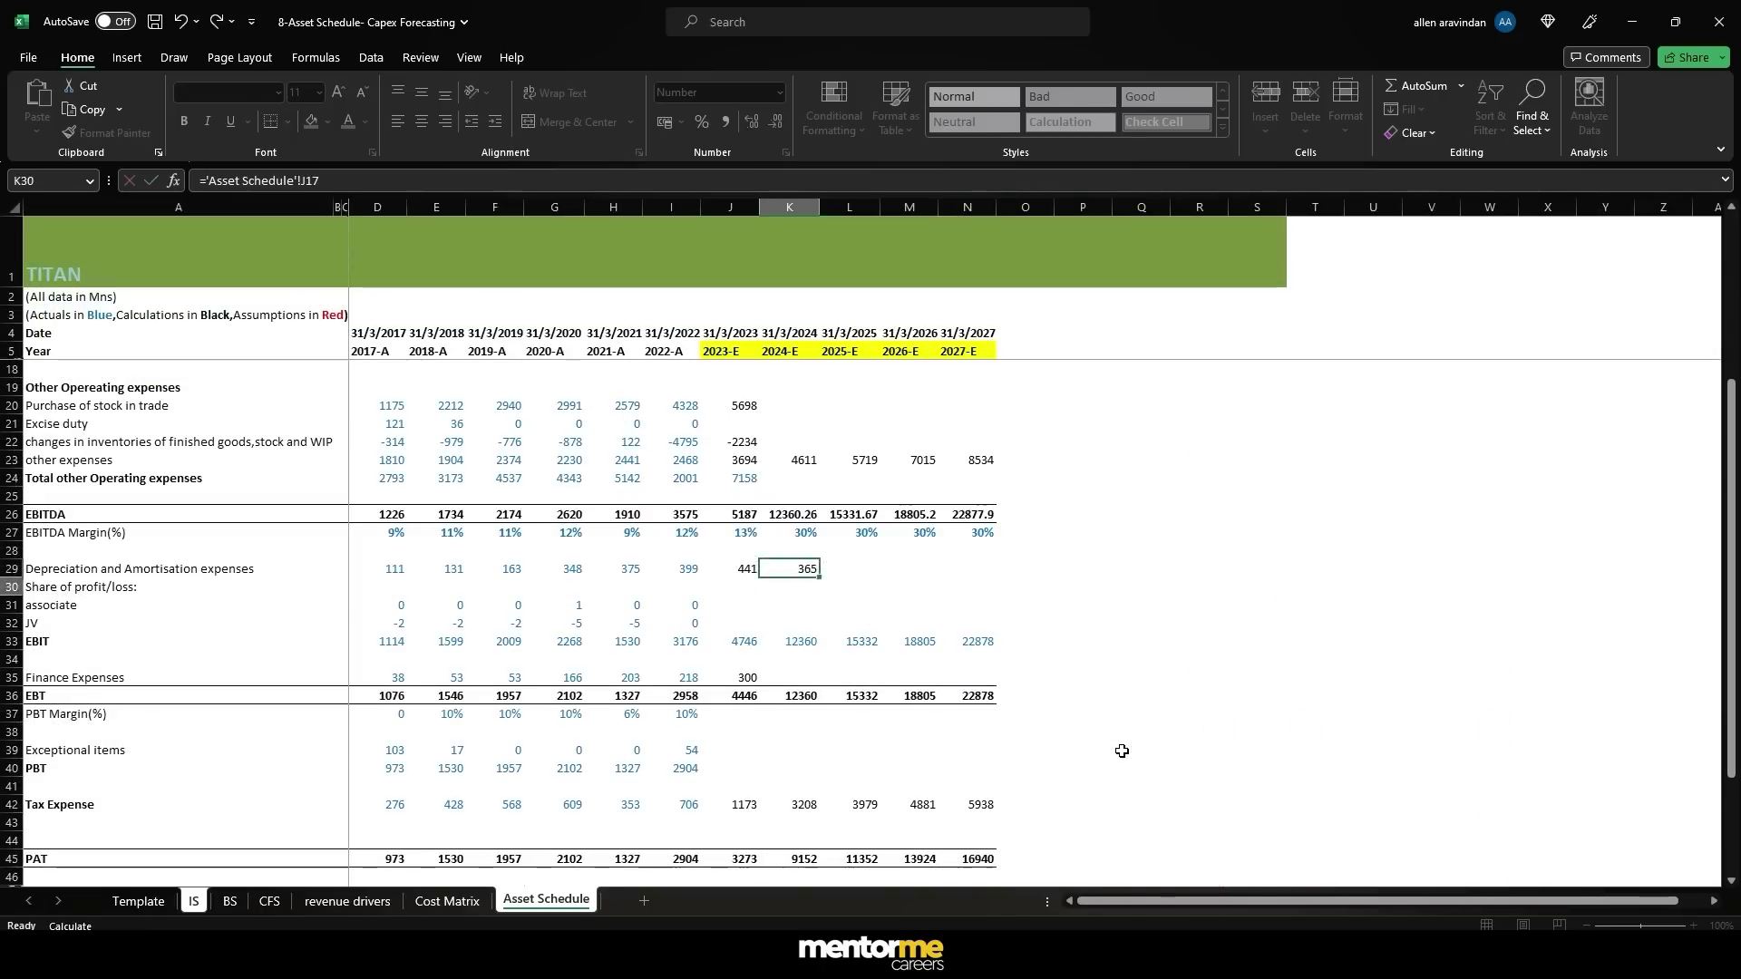
- Copy the depreciation link across K29:N29 for 2024–2027
key("ctrl+c")
key("shift+Right")
key("shift+Right")
key("shift+Right")
key("Return")
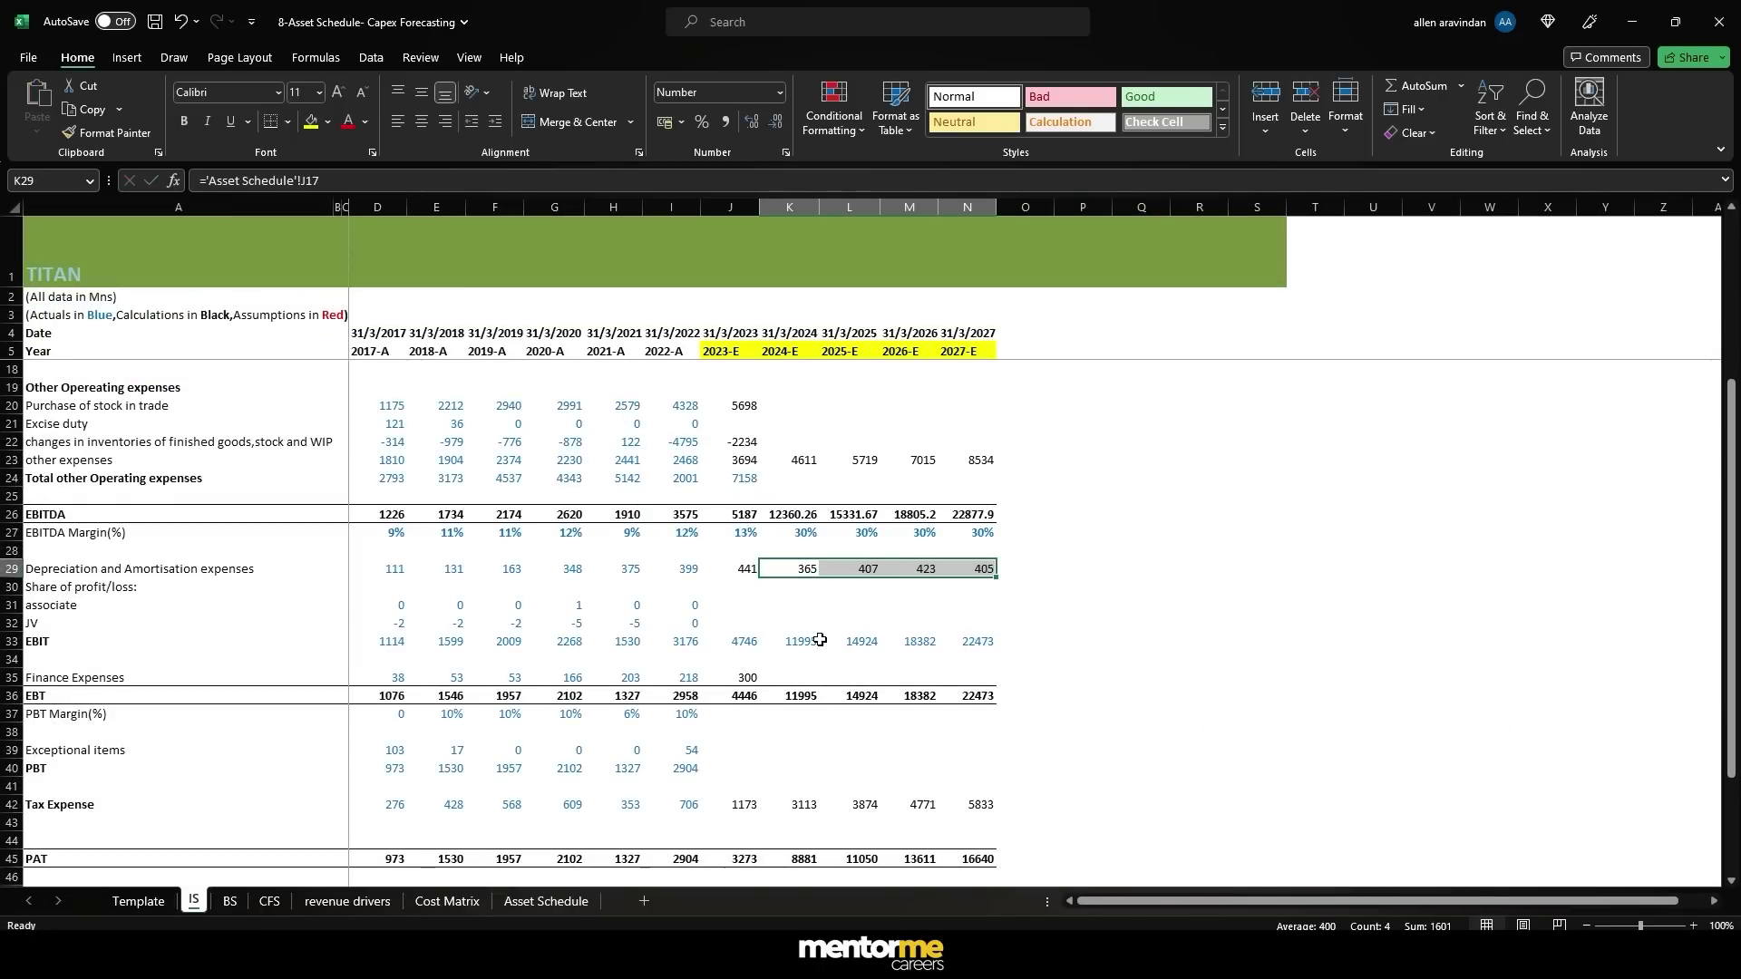
scroll(793, 620, "down", 4)
left_click(762, 595)
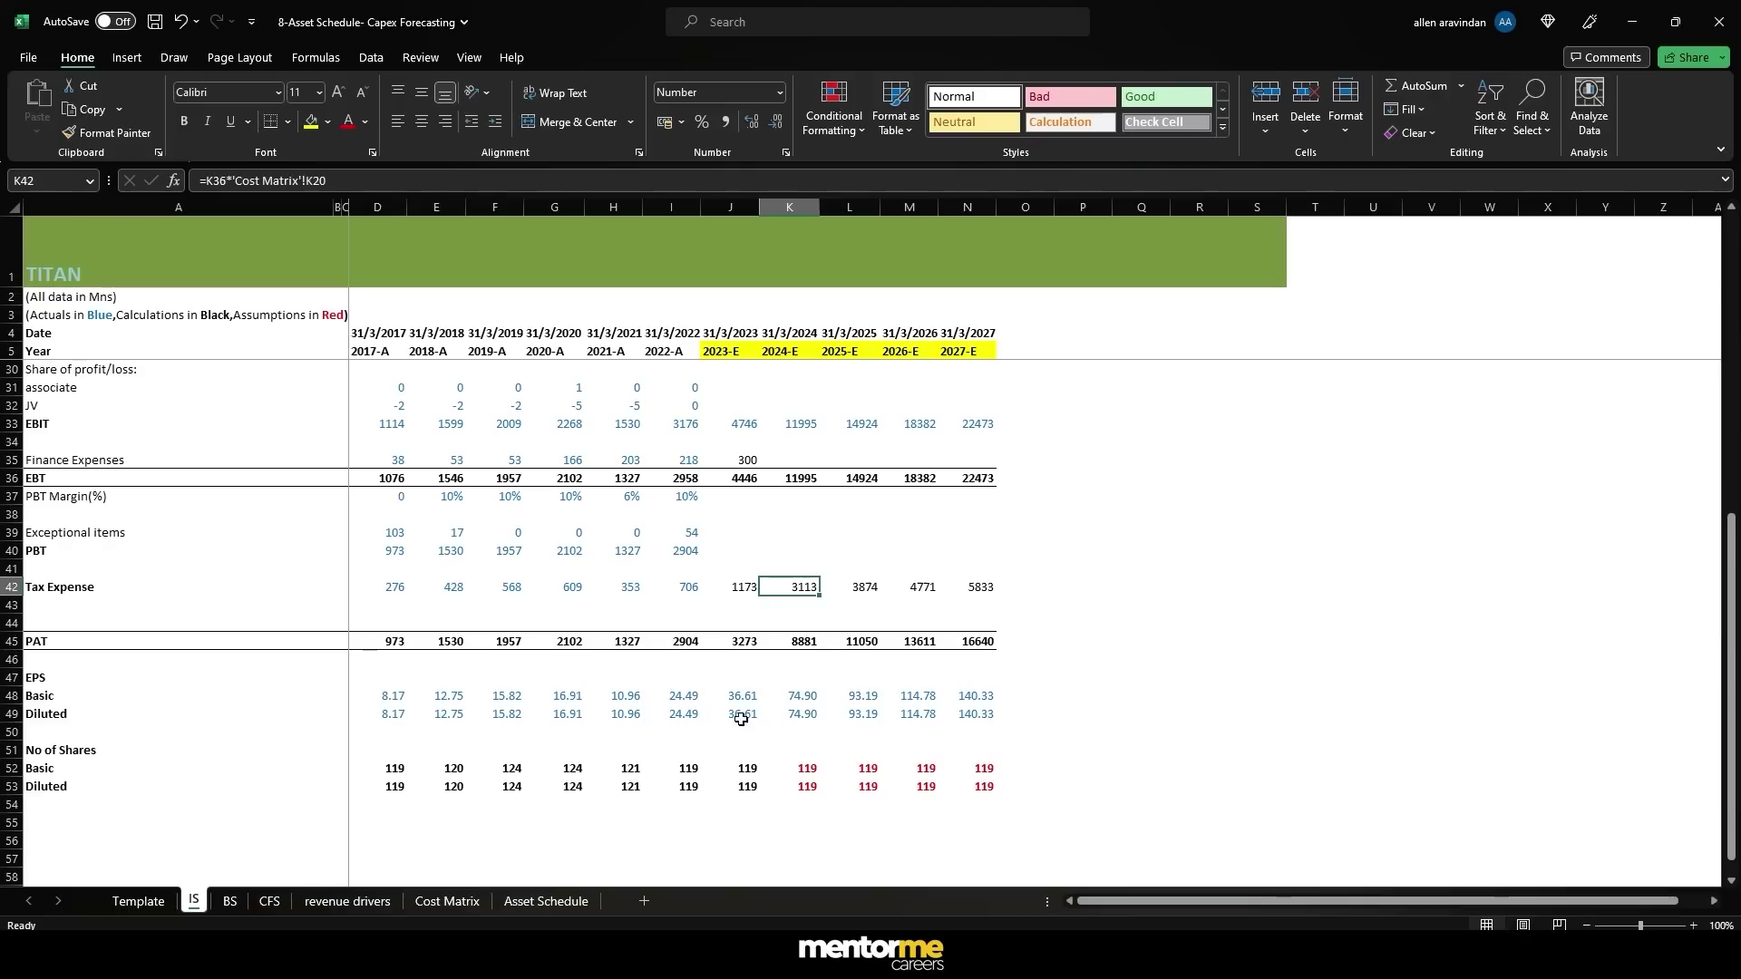
- Enter 2024 finance expenses in K35 as J35 plus Asset Schedule gold-loan interest J23
left_click(745, 556)
left_click(780, 459)
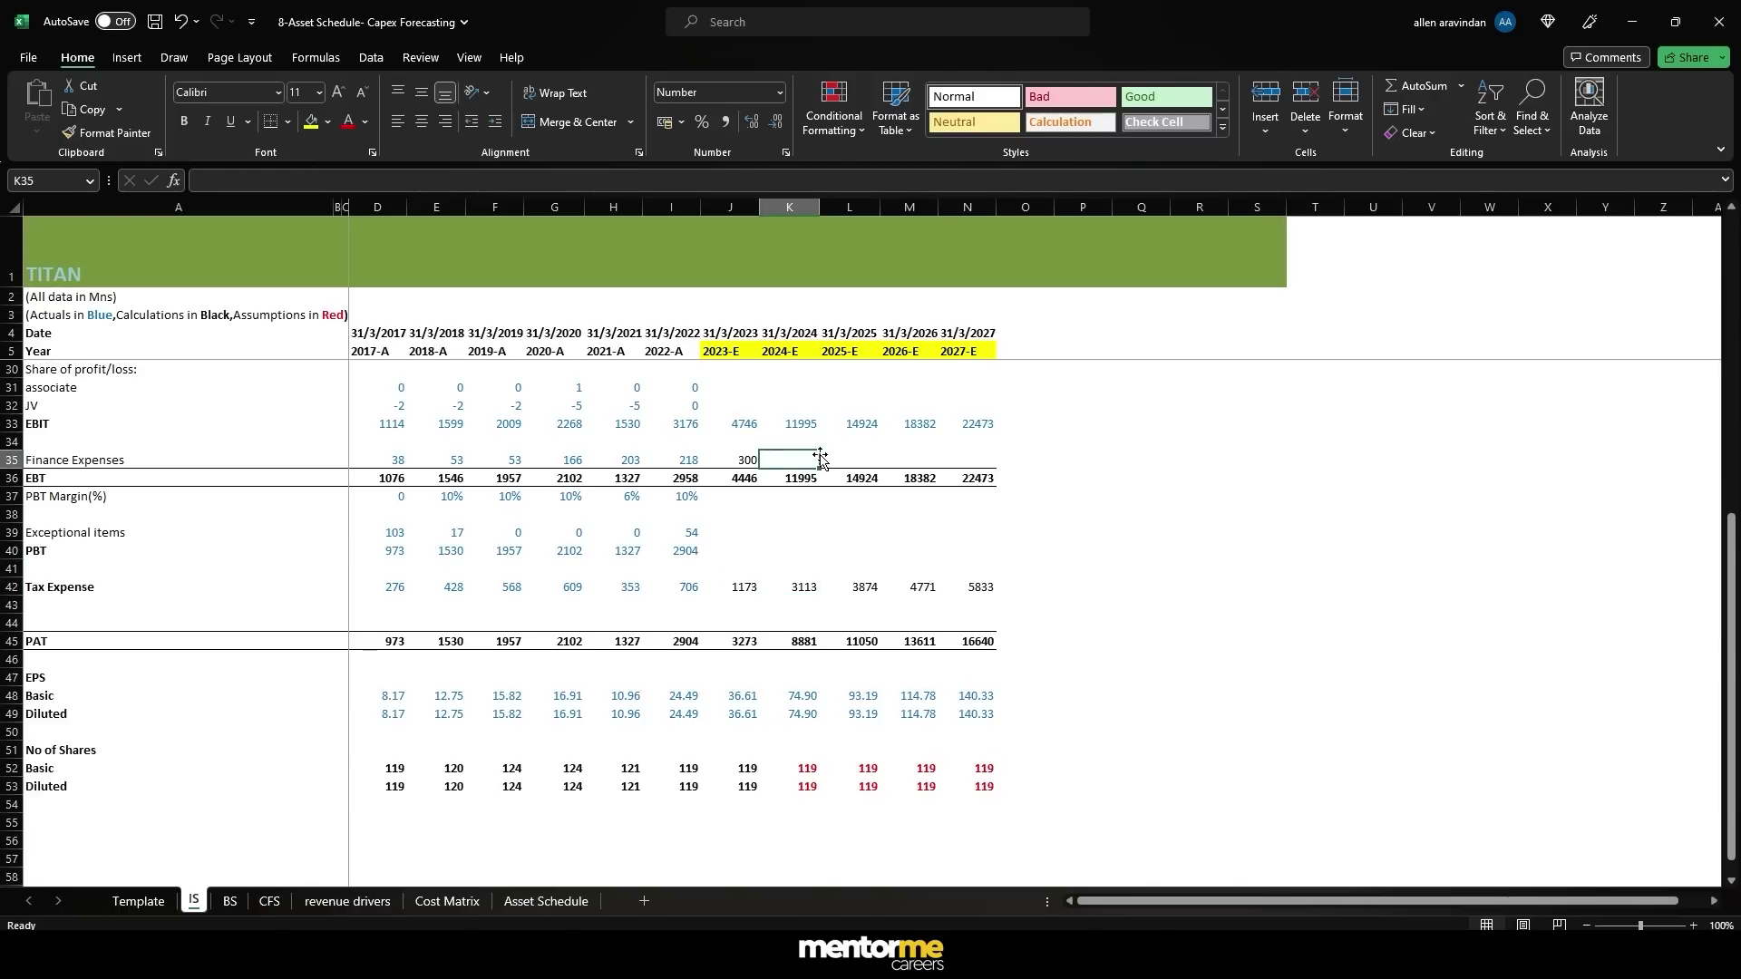
type("=")
key("Left")
type("+")
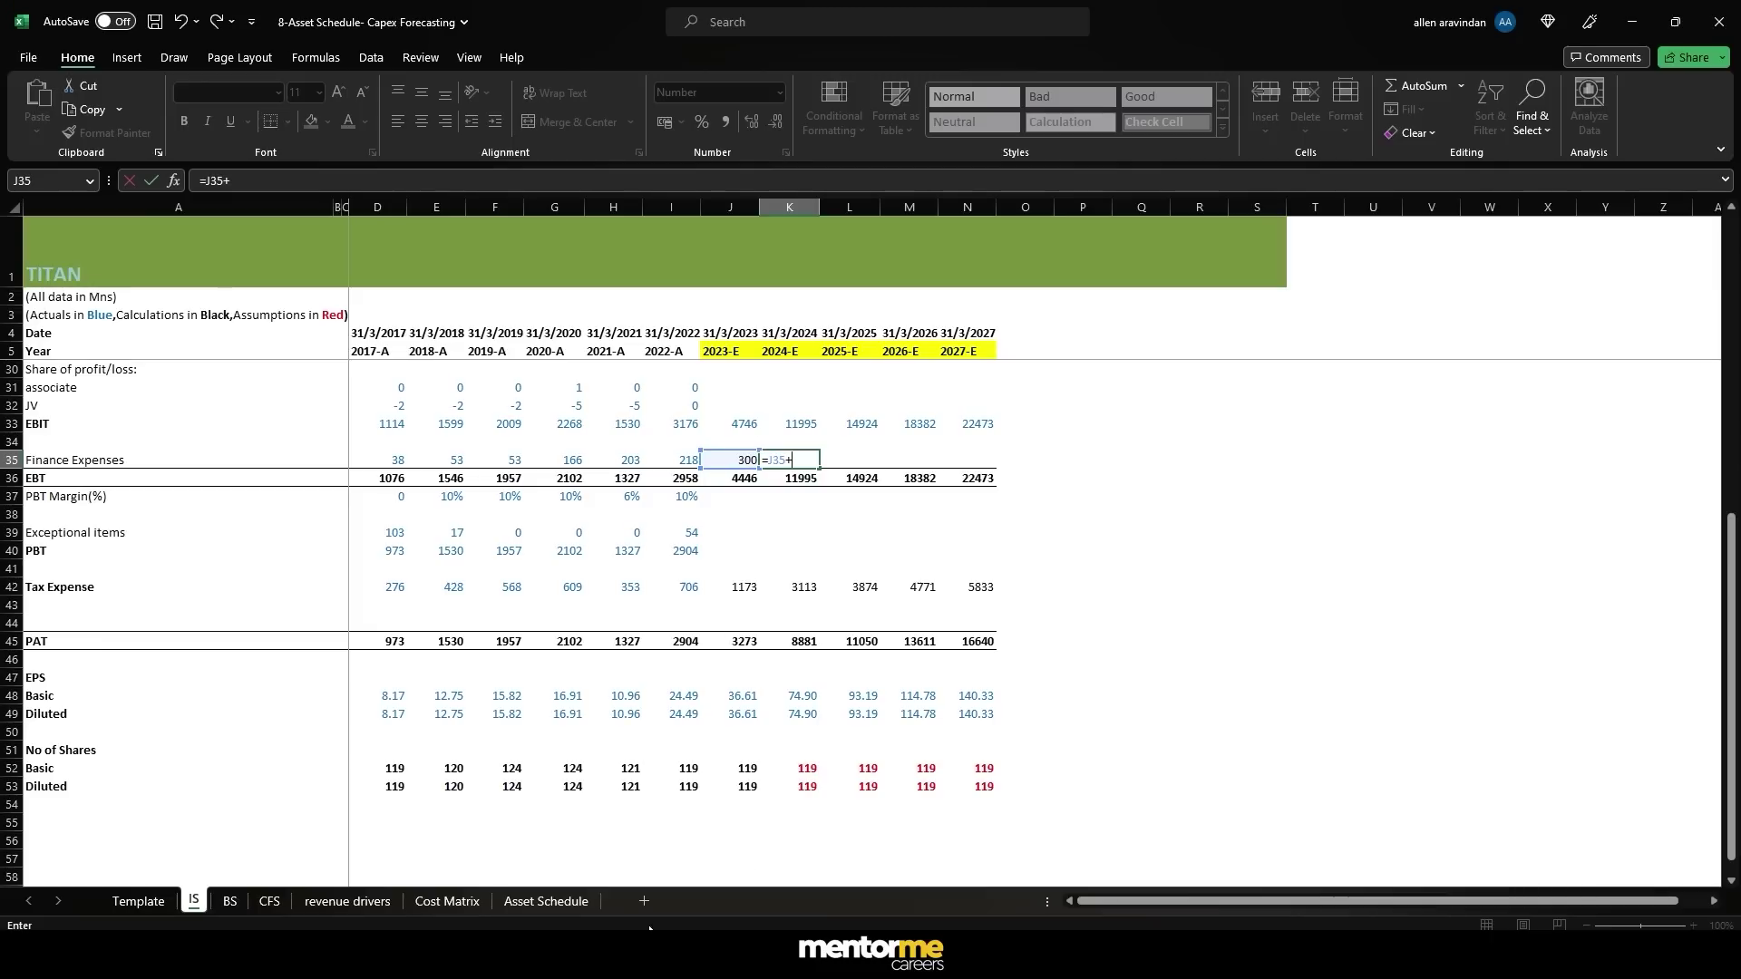
left_click(568, 910)
scroll(1114, 751, "down", 2)
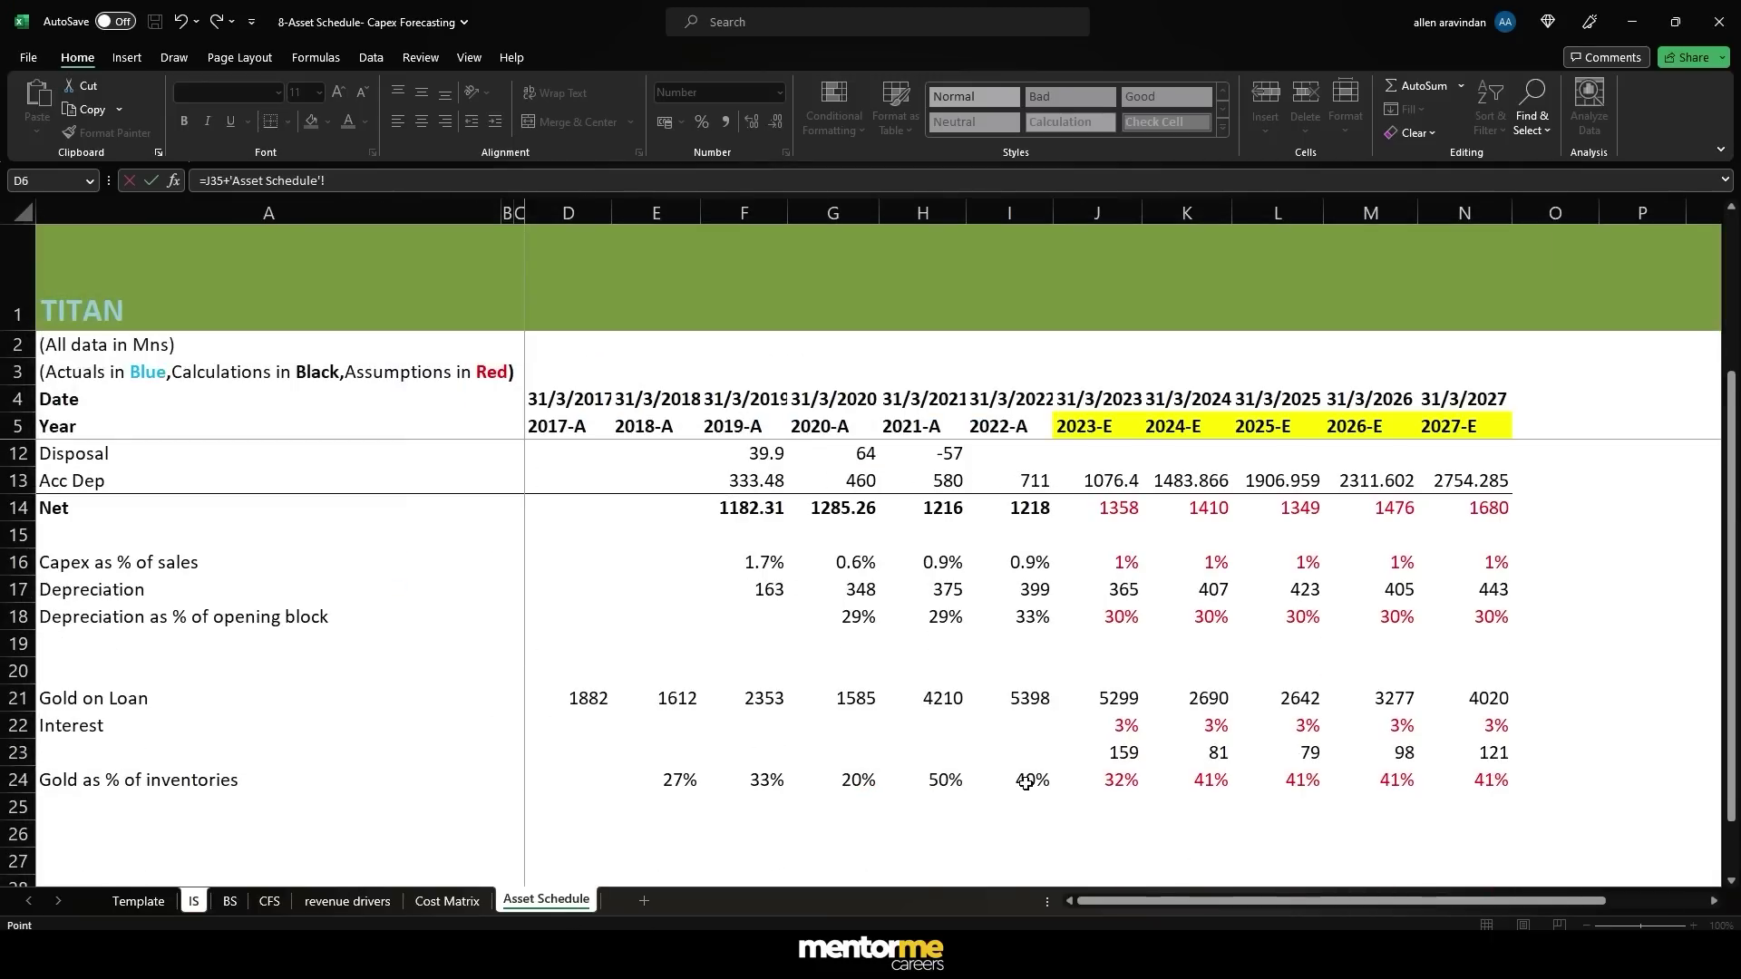
left_click(1114, 752)
key("Return")
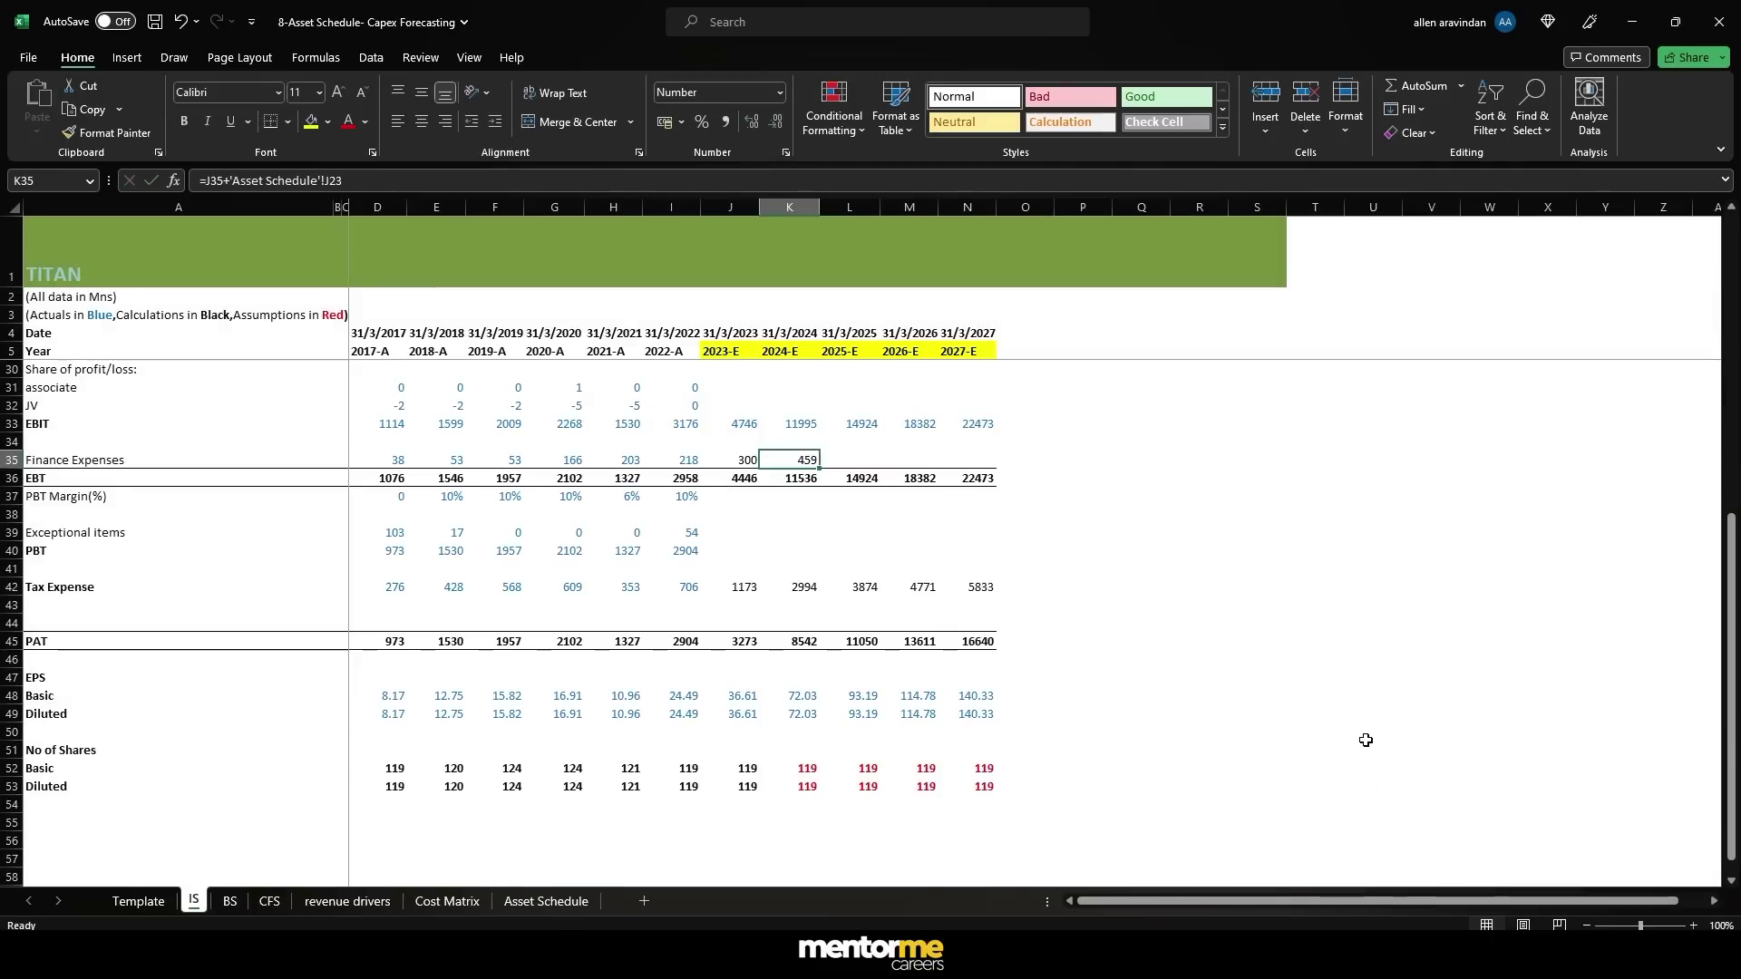
- Anchor J35 as $J$35 and copy the finance formula across K35:N35
key("F2")
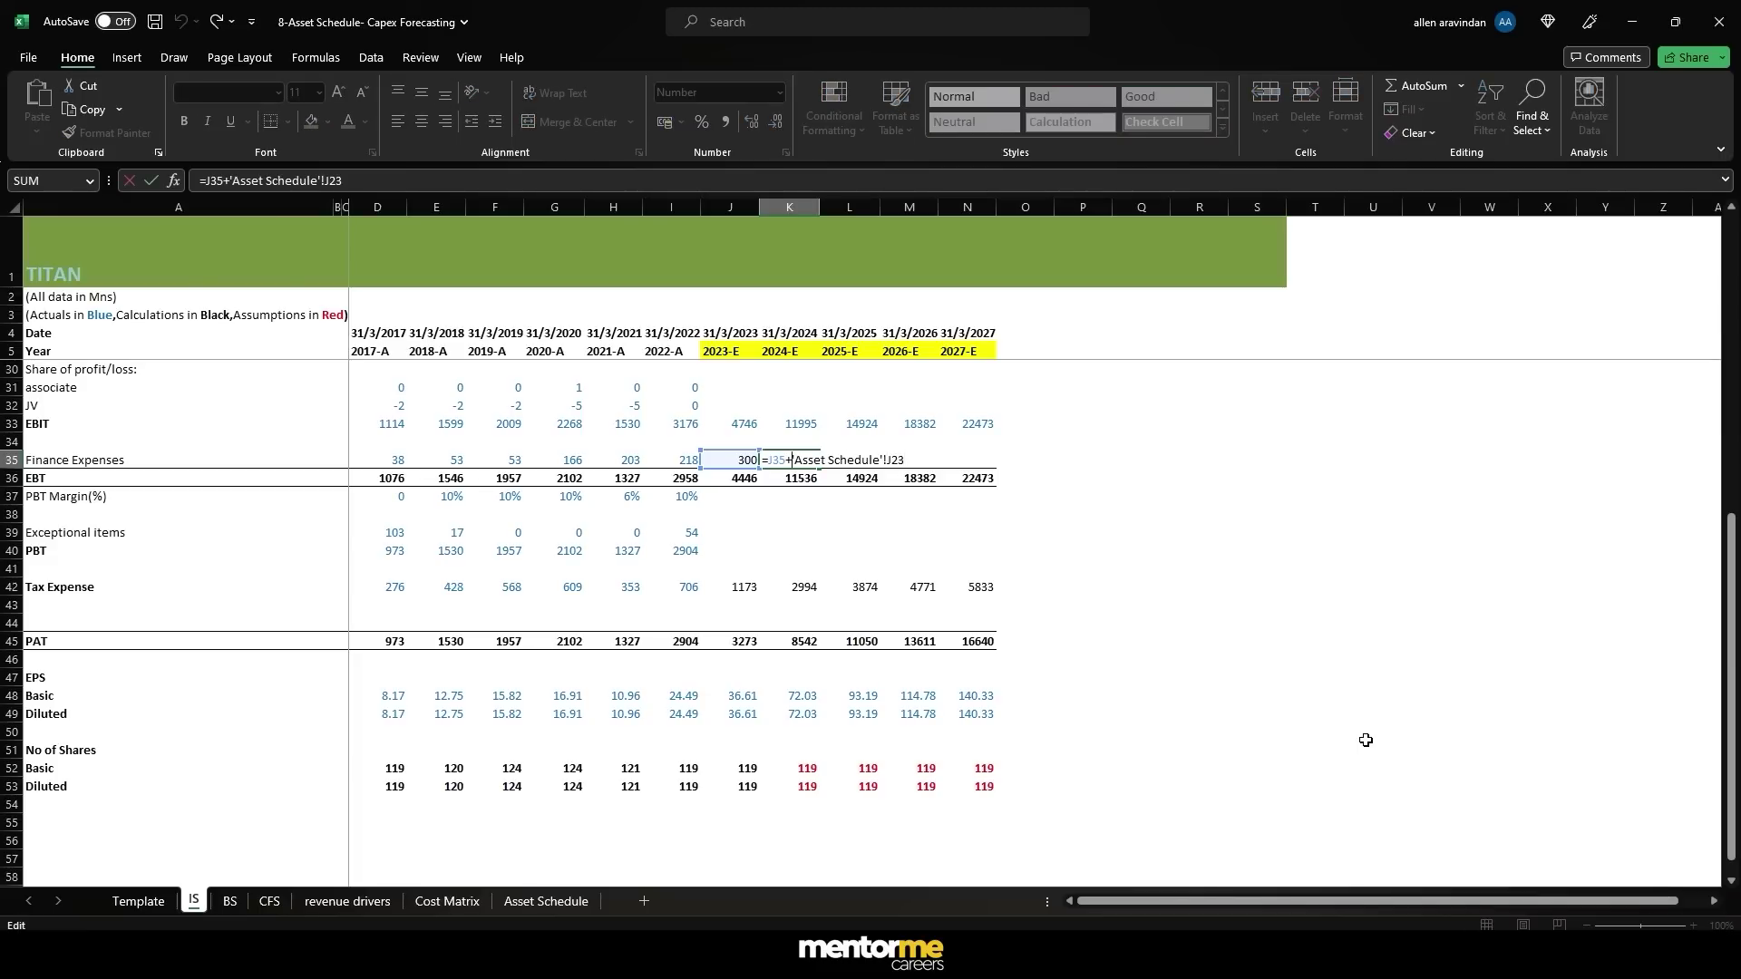
key("F4")
key("ctrl+Return")
key("ctrl+c")
key("shift+Right")
key("shift+Right")
key("shift+Right")
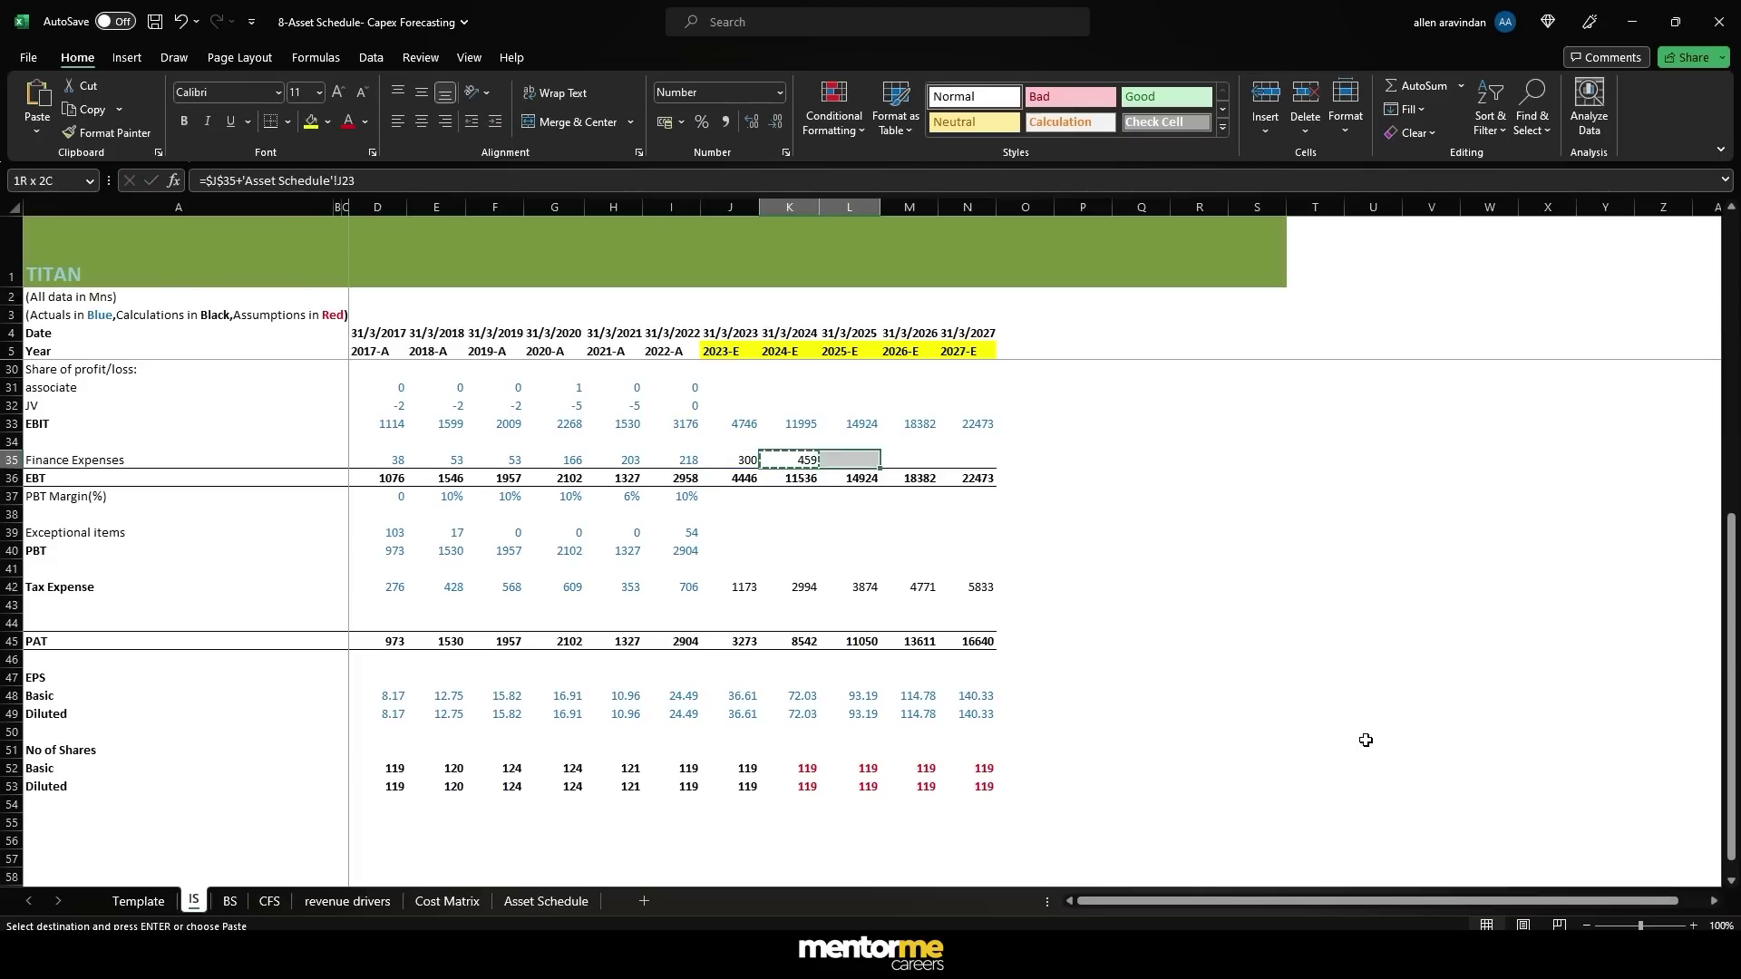
key("Return")
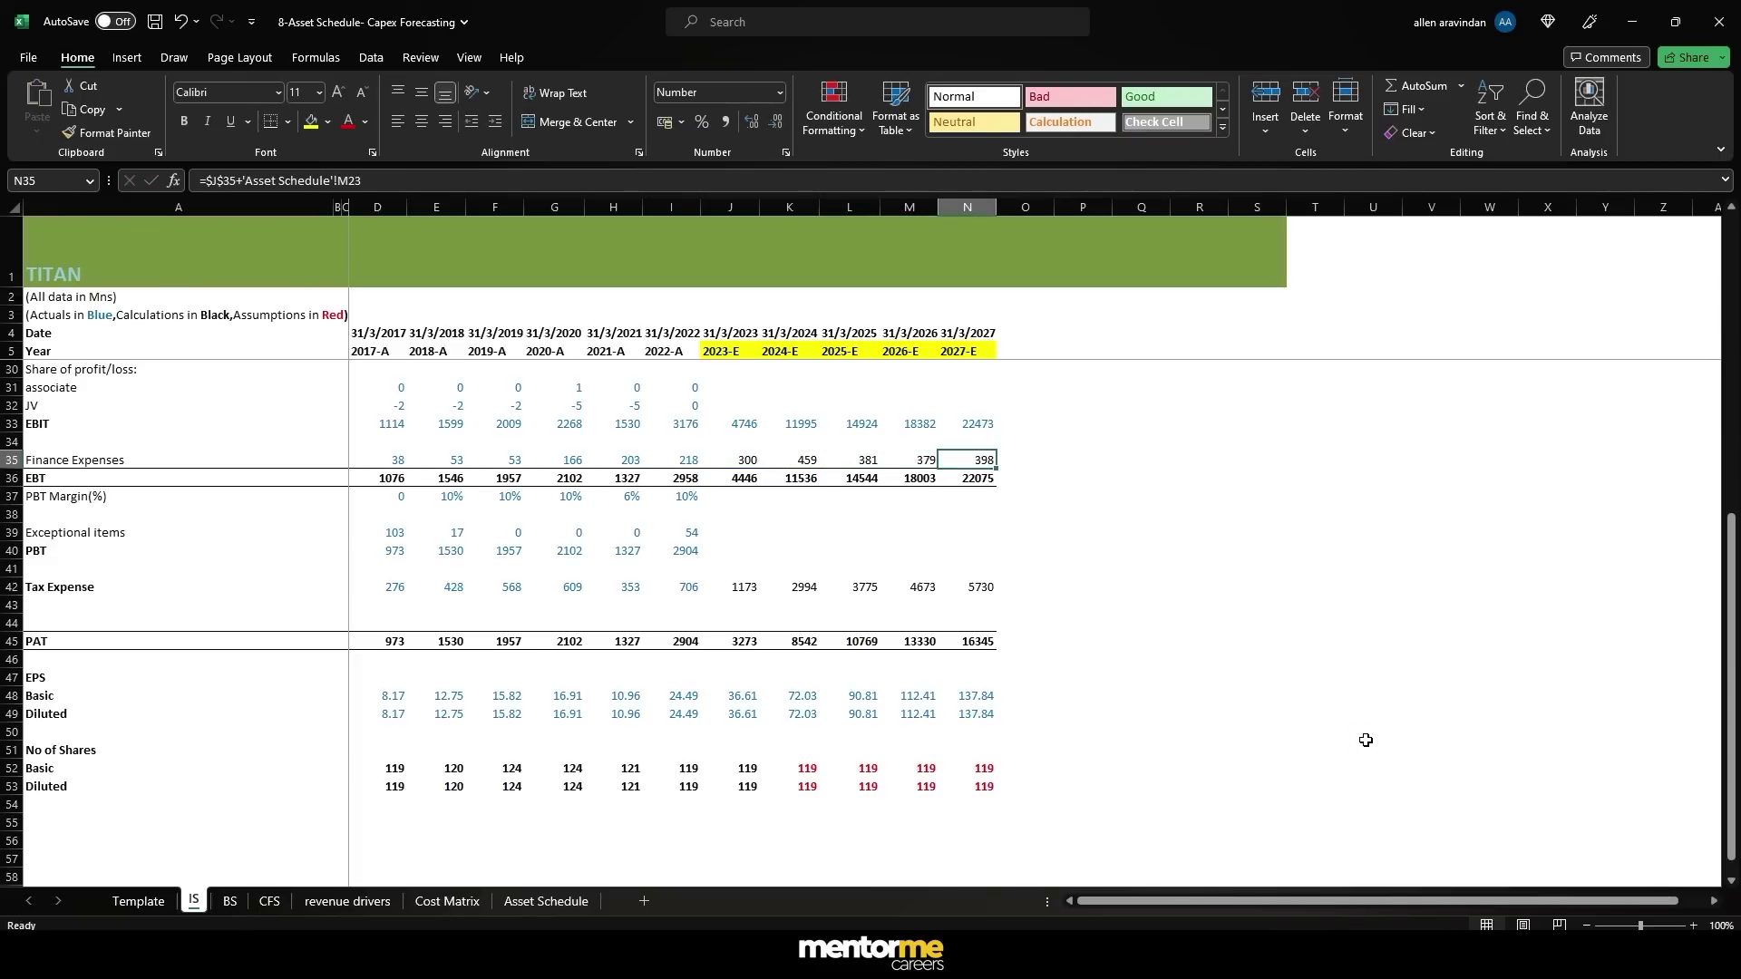
left_click(547, 900)
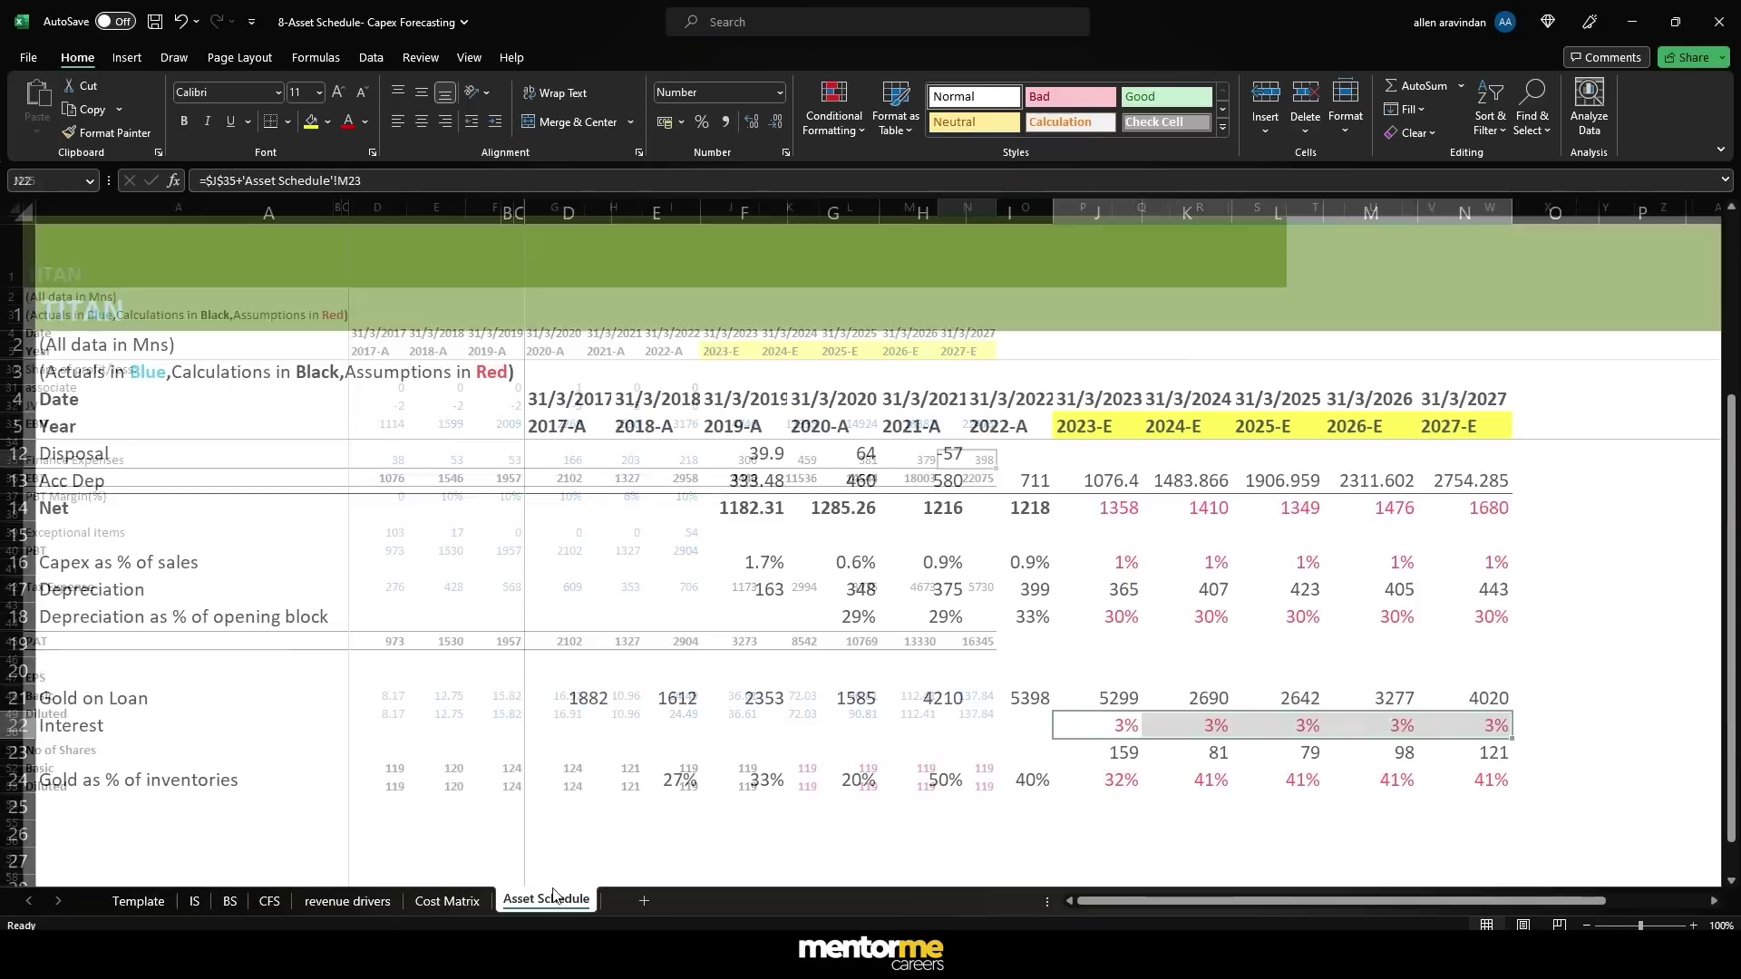
- Select the Asset Schedule Net PP&E and Capex rows from 2022 onward to review them
scroll(888, 764, "up", 2)
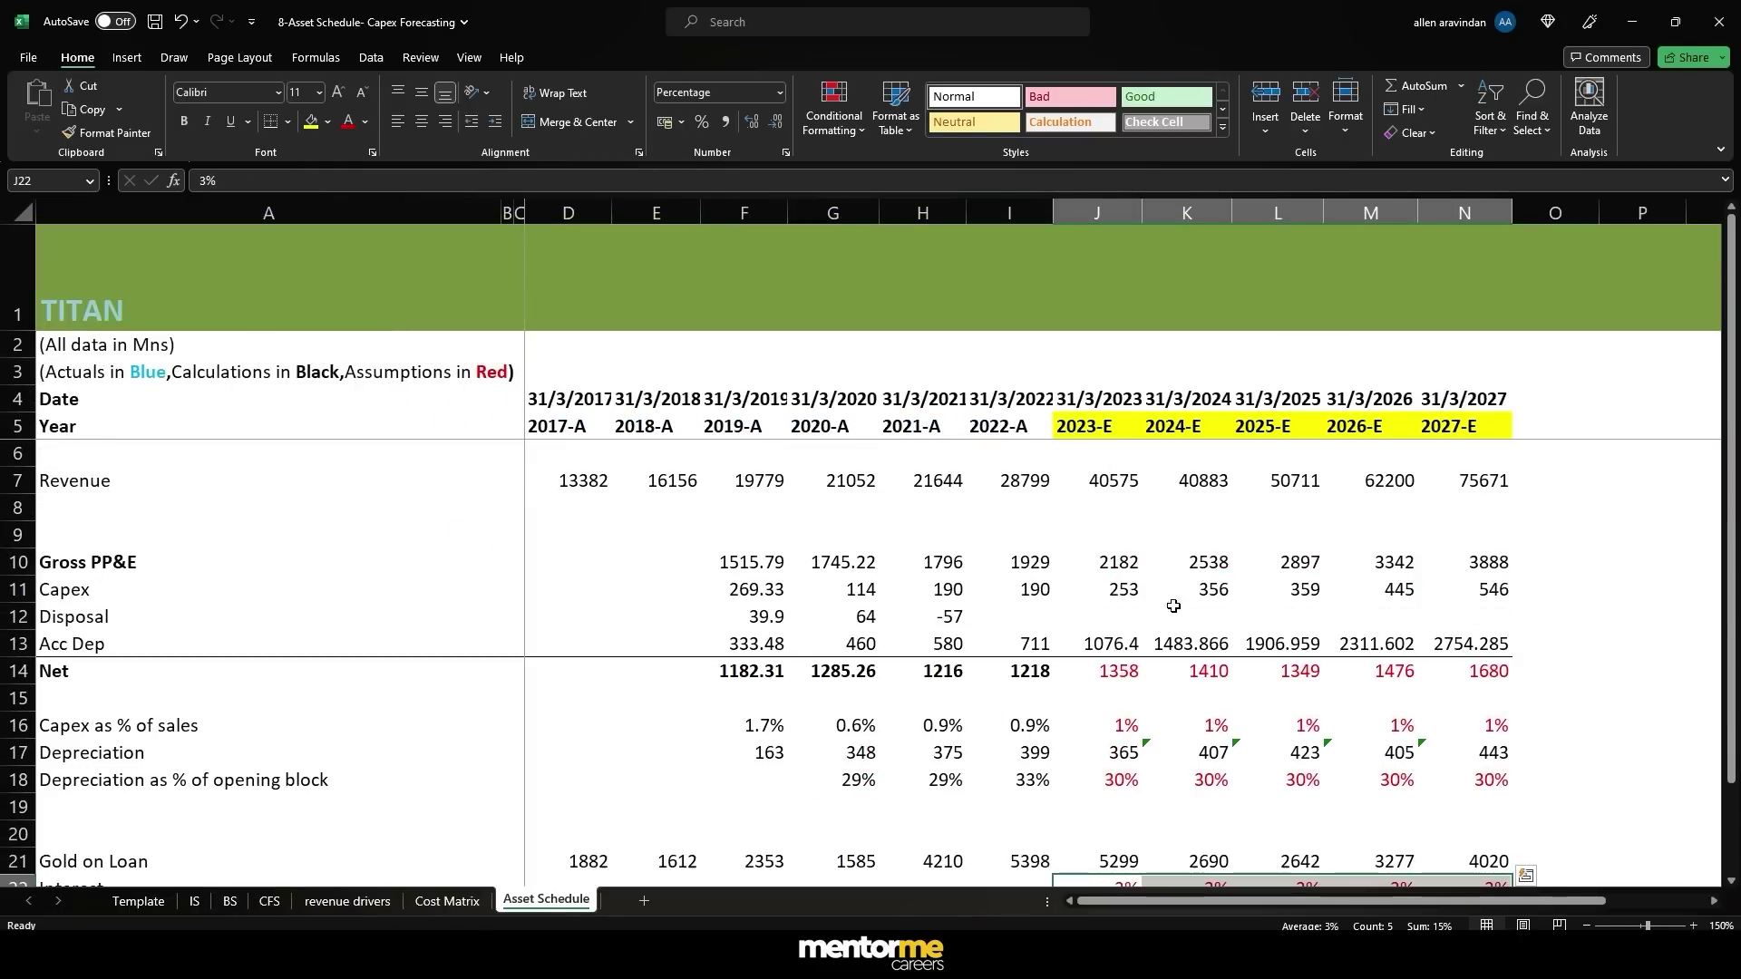
left_click_drag(1025, 671, 1288, 671)
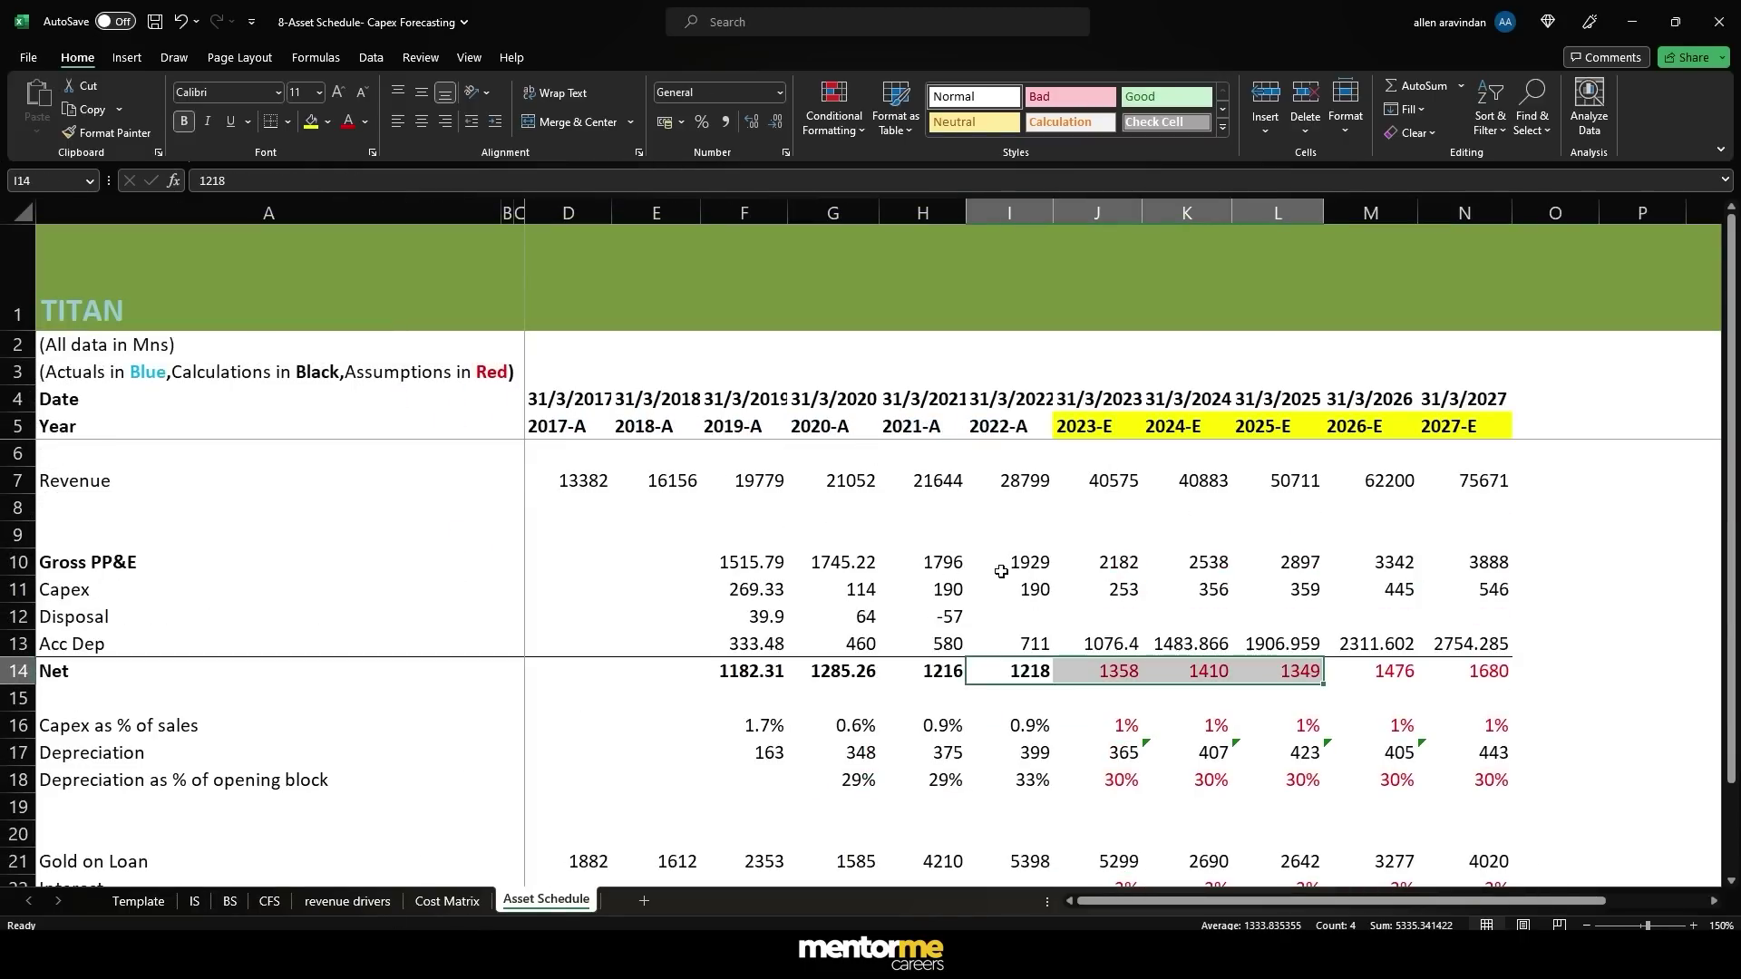
left_click_drag(994, 588, 1578, 589)
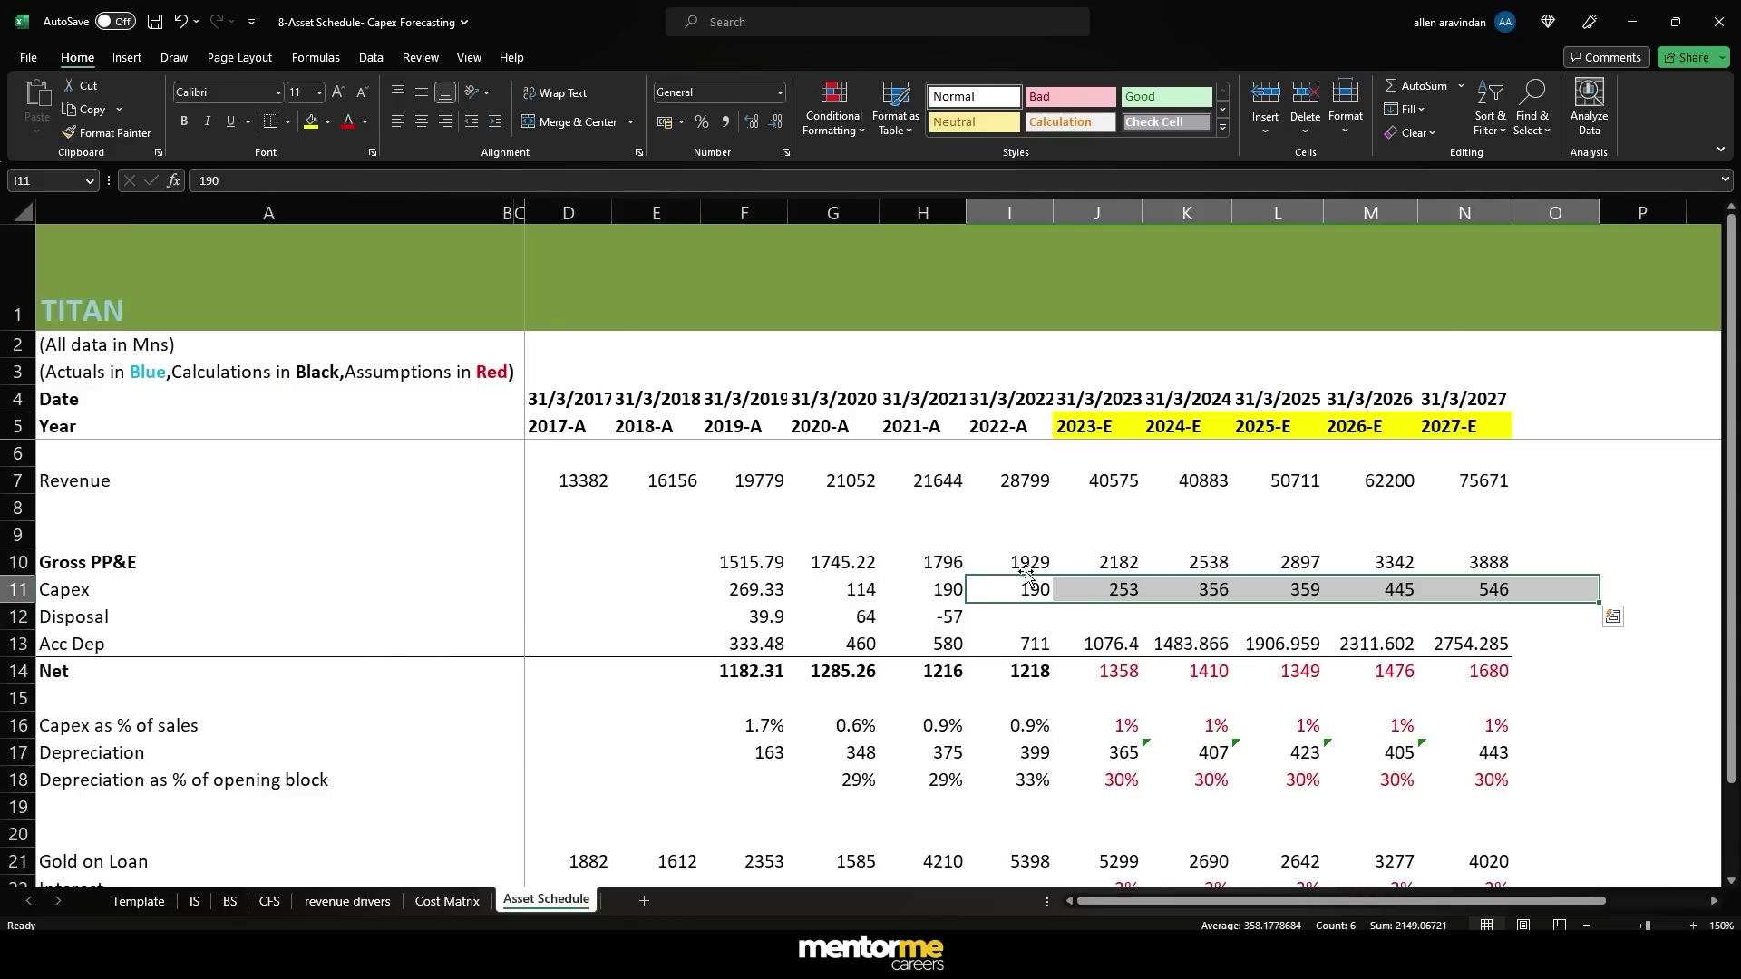
scroll(1010, 585, "down", 3)
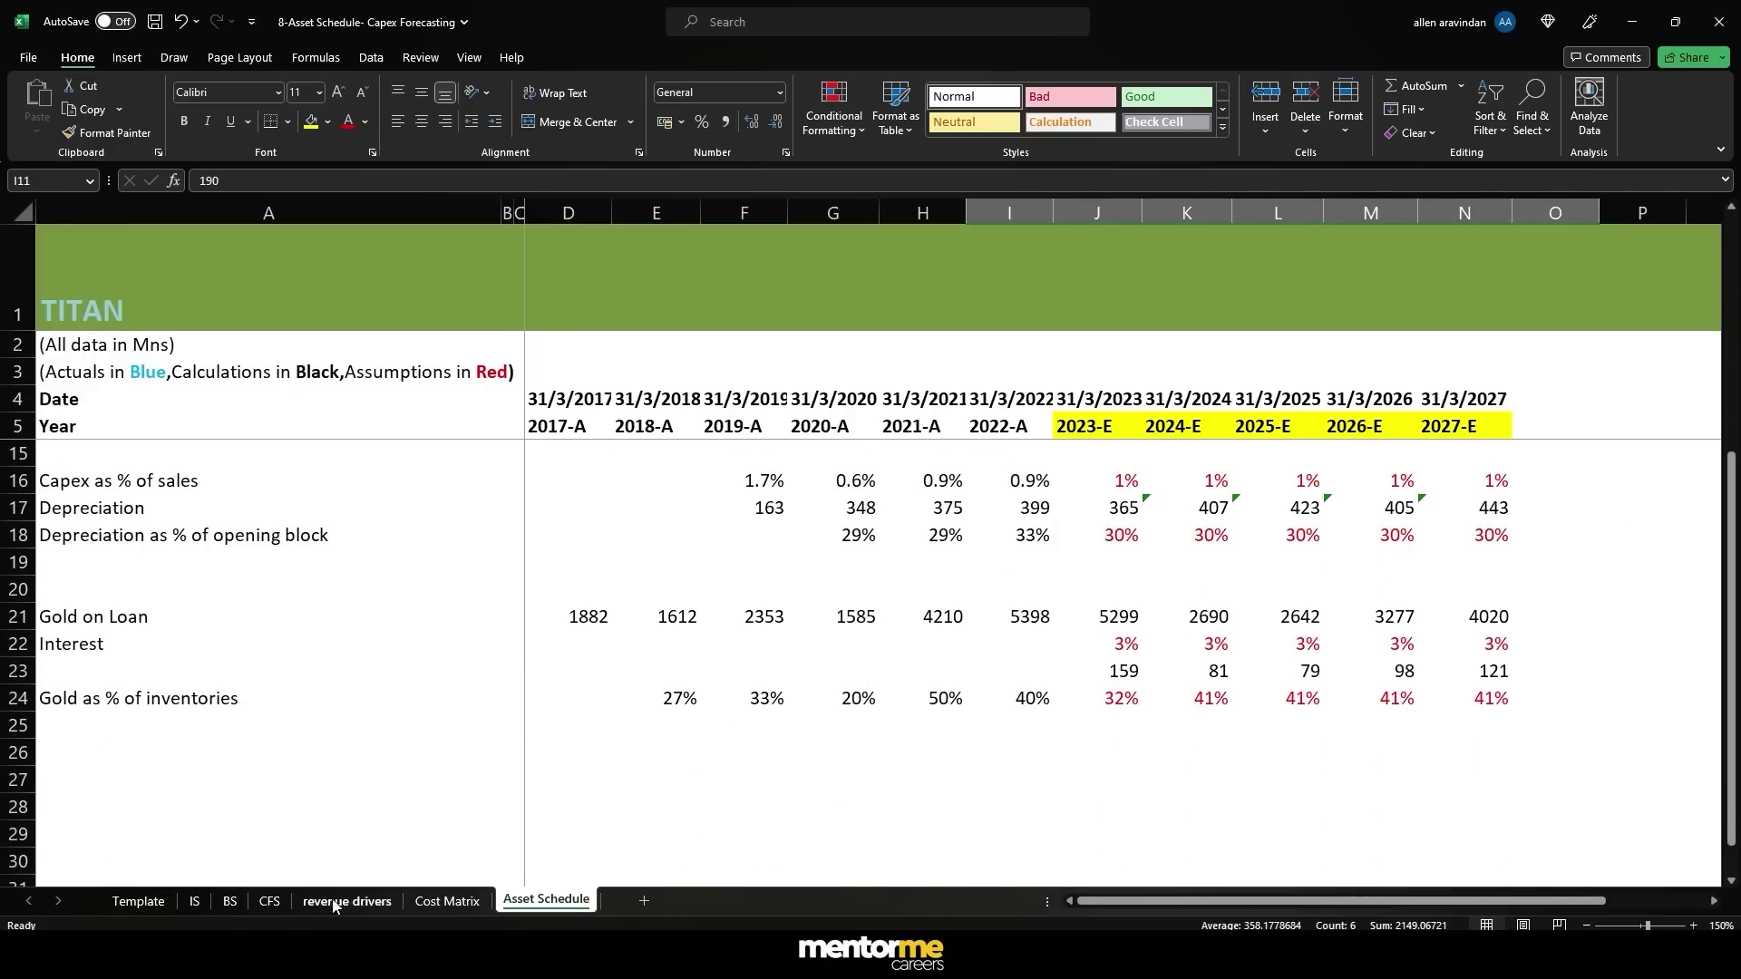
- Compare the Asset Schedule with the Cost Matrix sheet, flipping between them twice
left_click(444, 902)
left_click(553, 900)
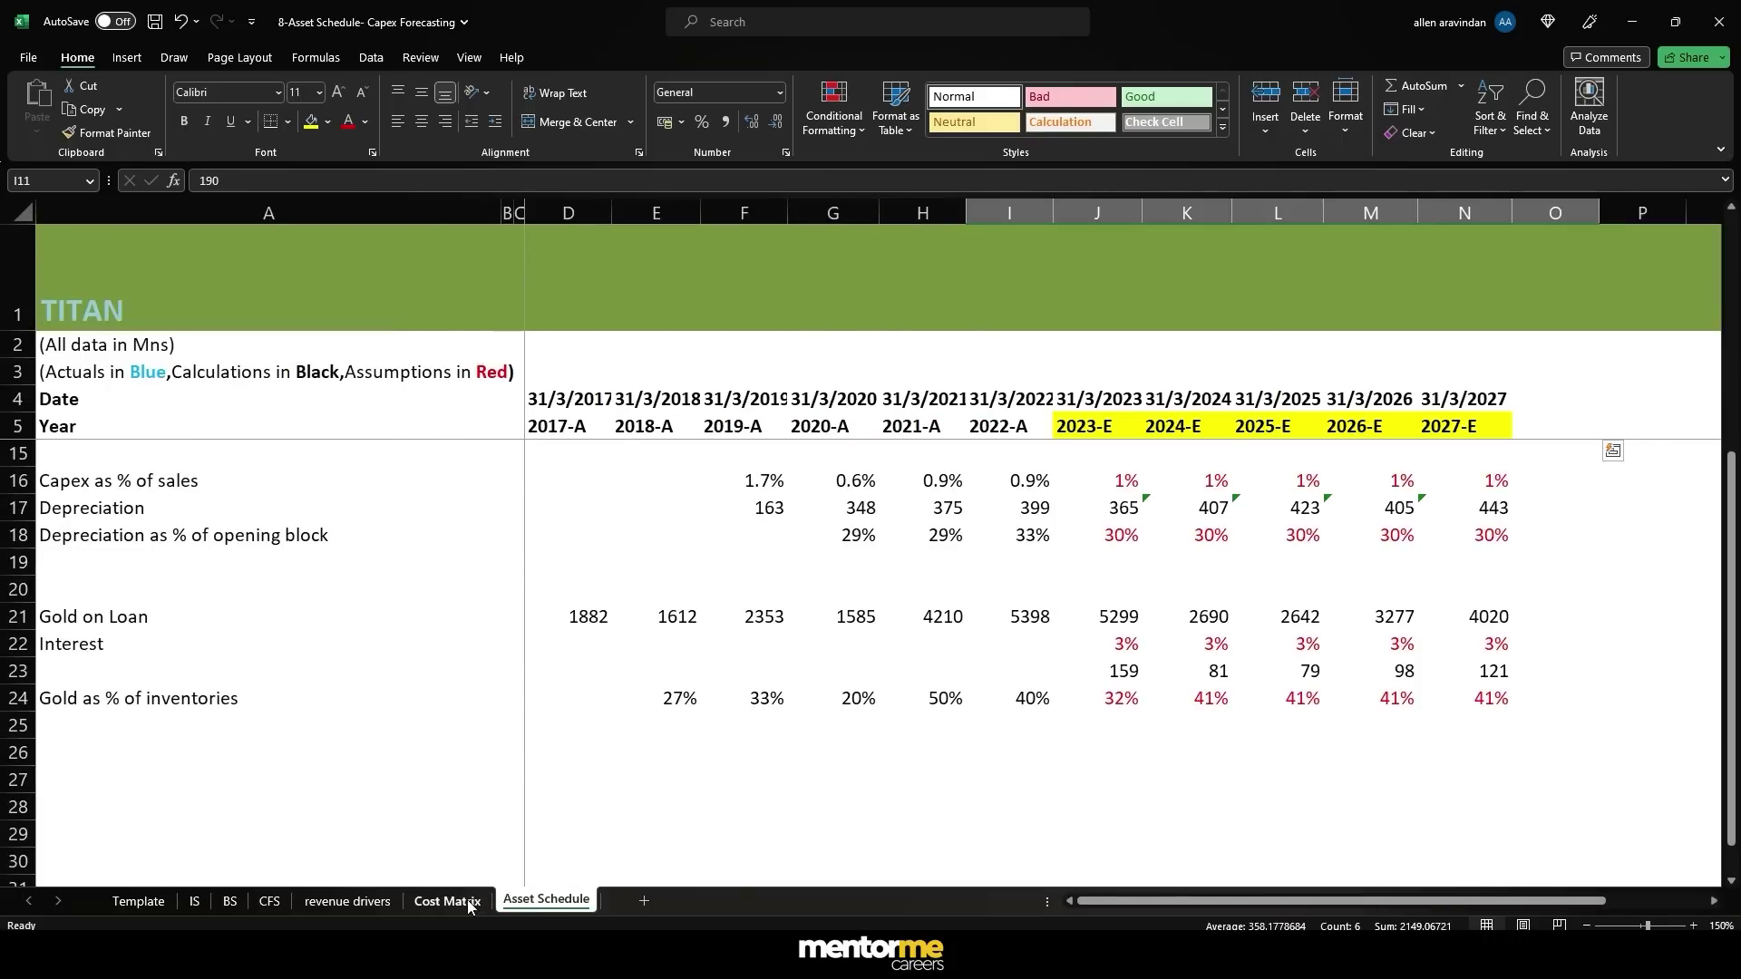
left_click(474, 903)
left_click(531, 901)
scroll(642, 757, "up", 3)
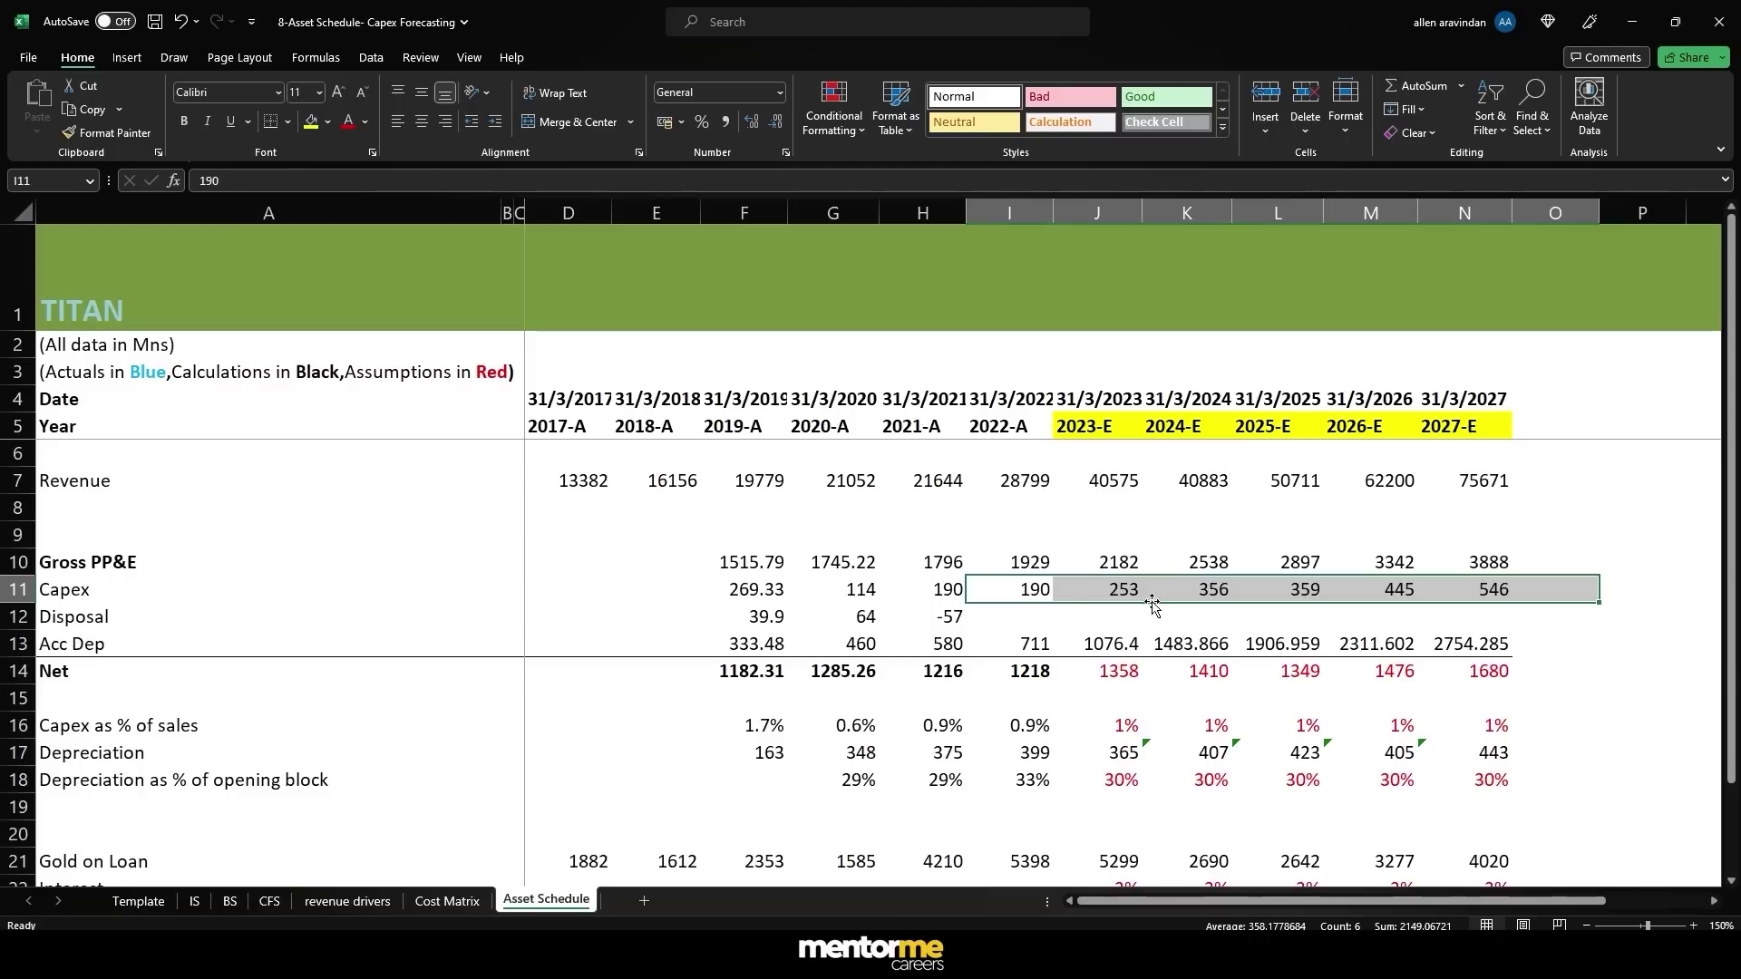
left_click(268, 901)
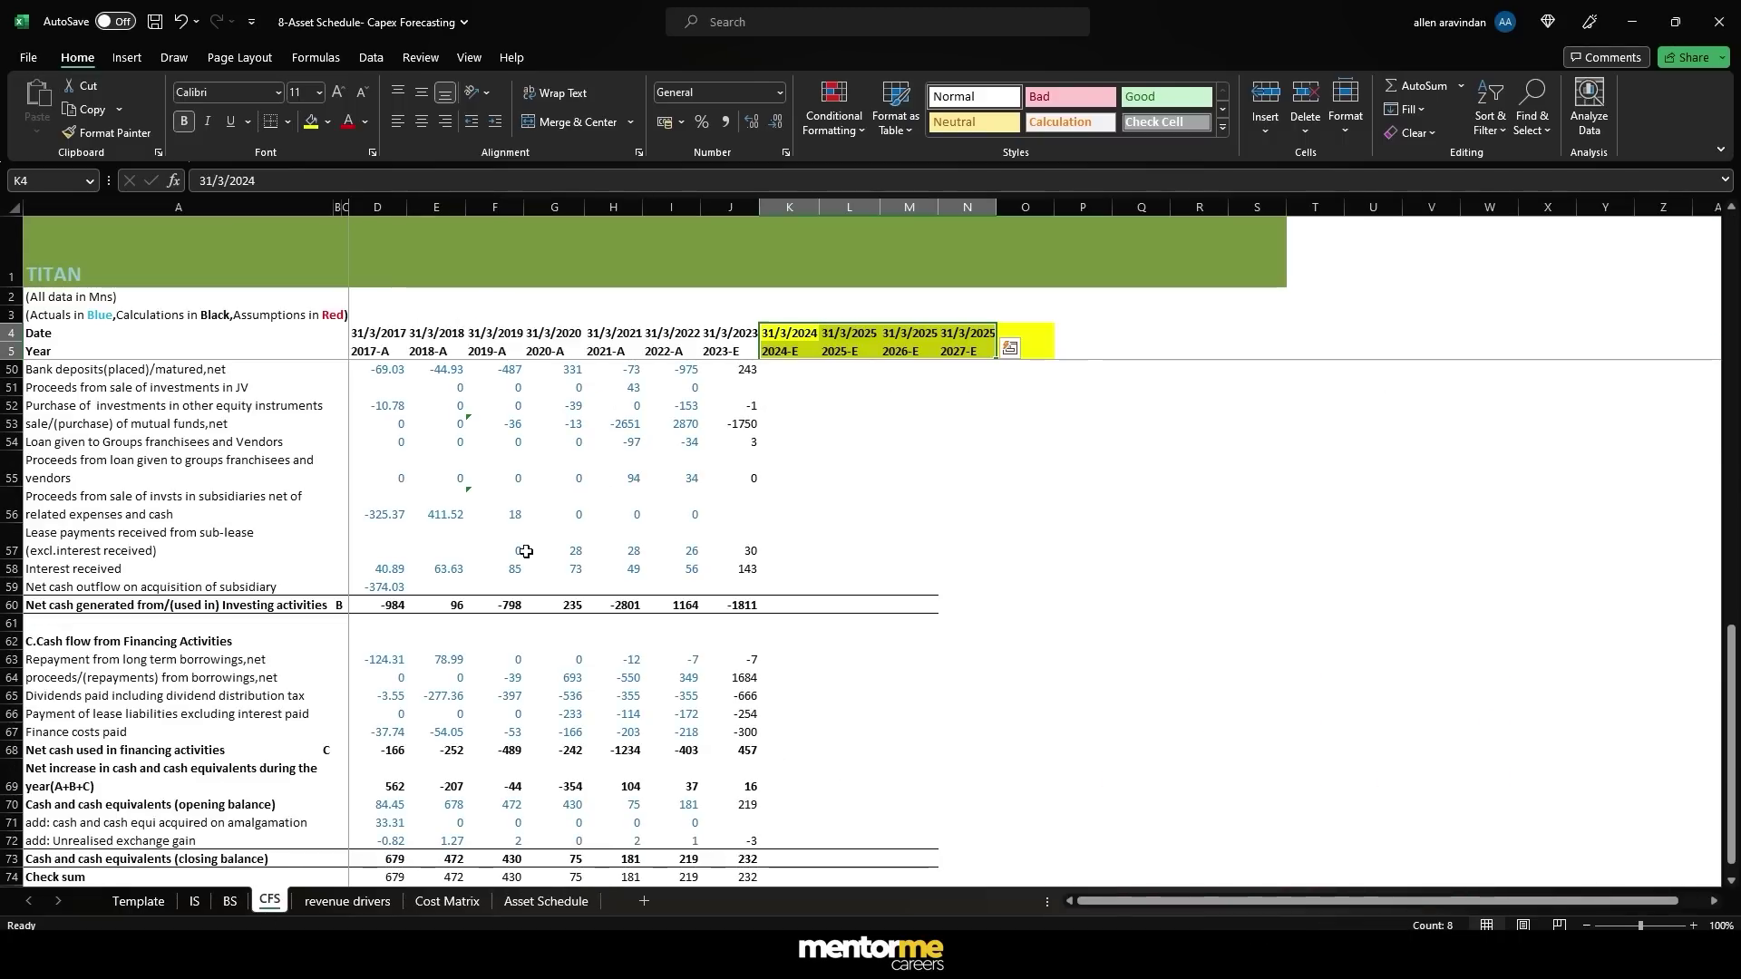